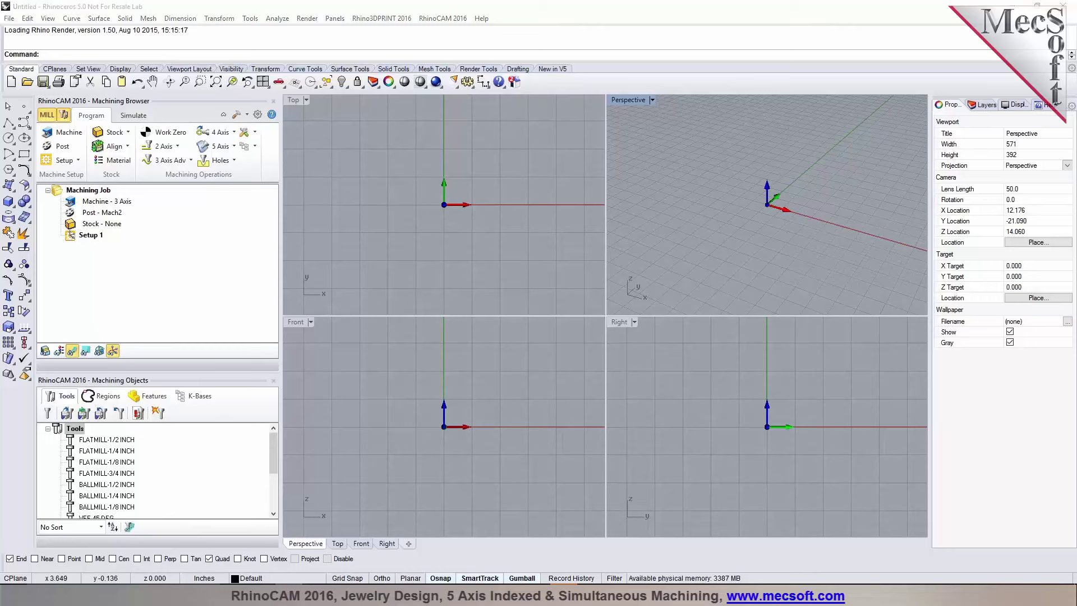
Step: Open the ring model band.3dm and restore the default four-viewport layout with the model zoomed to extents
{"action": "left_click", "coordinate": [701, 322]}
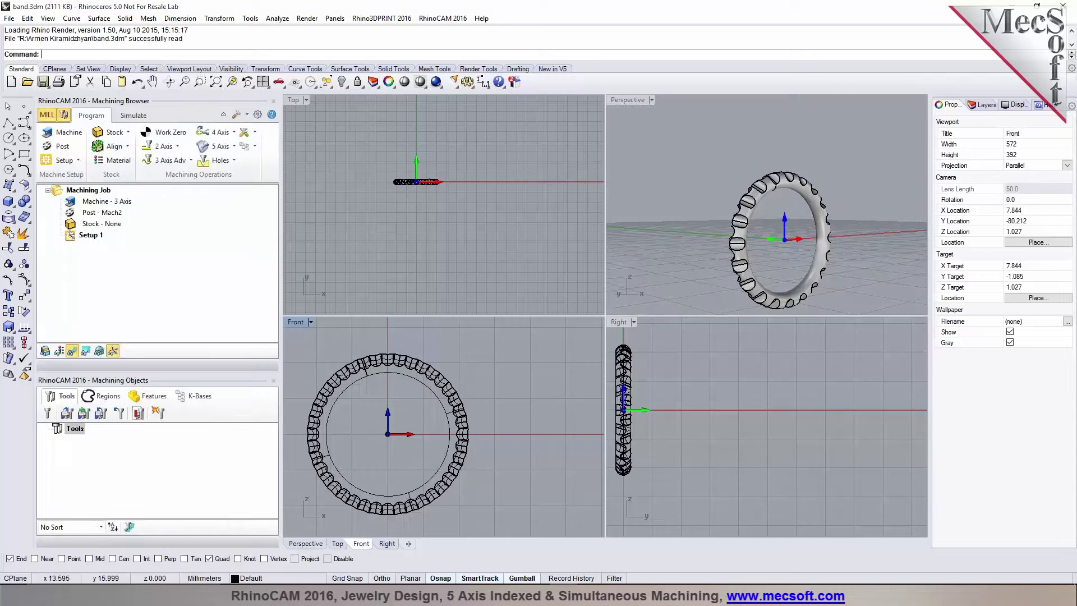
{"action": "left_click", "coordinate": [263, 82]}
{"action": "left_click", "coordinate": [645, 191]}
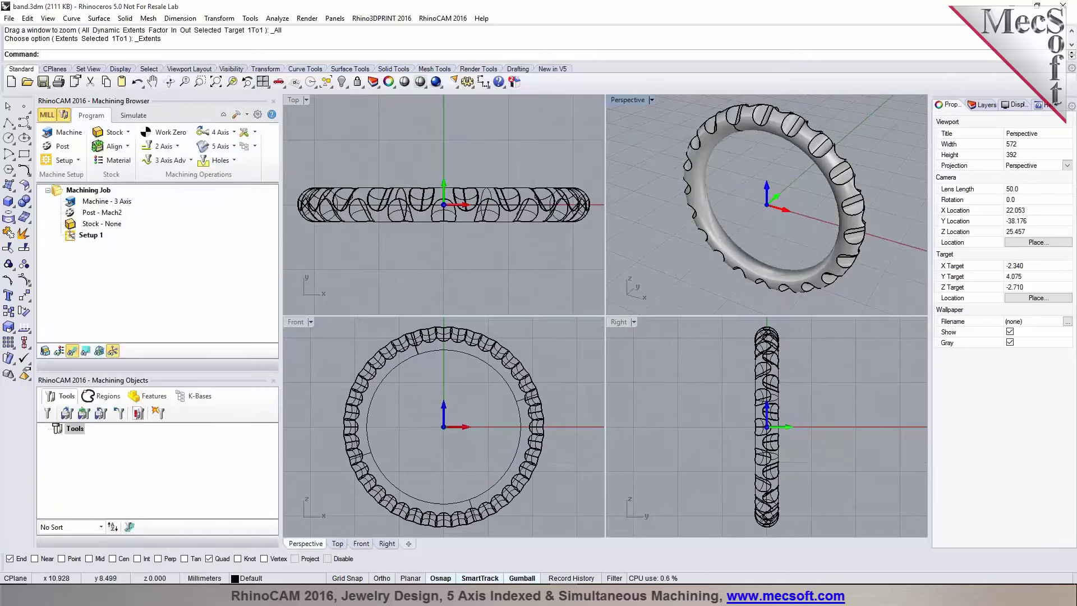
Step: Display the Perspective viewport in Shaded mode with the whole ring in view
{"action": "left_click", "coordinate": [651, 100]}
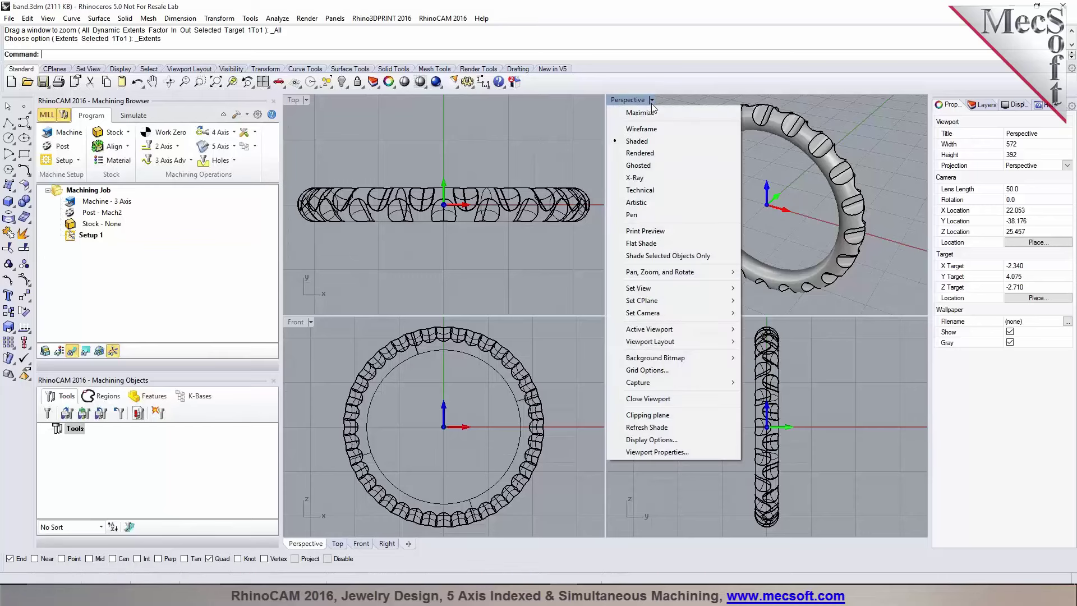
{"action": "left_click", "coordinate": [645, 141]}
{"action": "scroll", "coordinate": [632, 229], "scroll_direction": "down", "scroll_amount": 1}
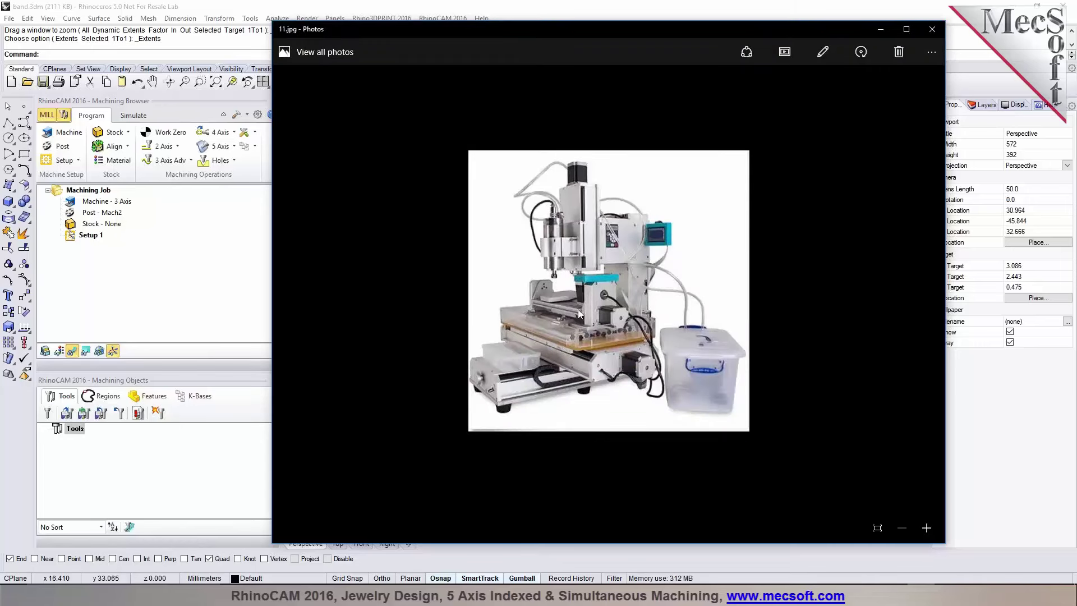
Step: Switch to the Photos app and examine the enlarged milling machine picture 11.jpg
{"action": "left_click", "coordinate": [923, 527]}
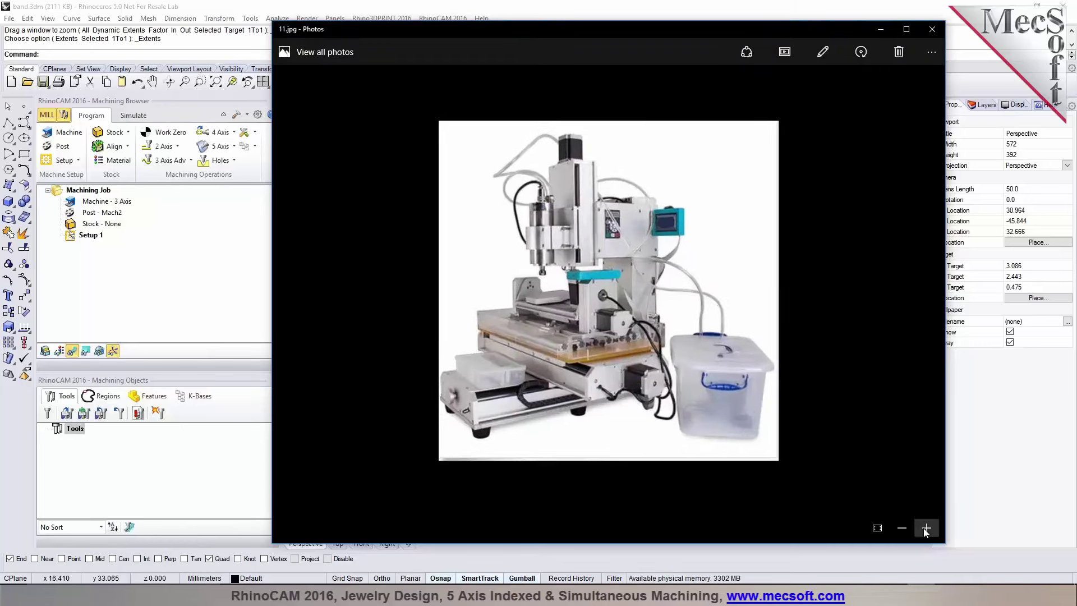
{"action": "left_click", "coordinate": [923, 527]}
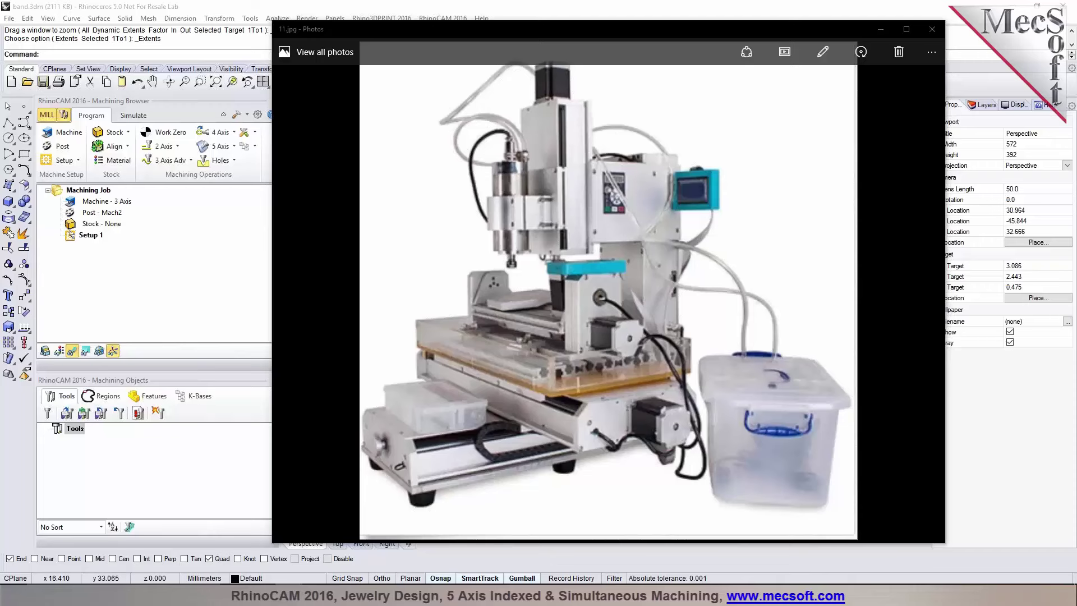
{"action": "left_click_drag", "start_coordinate": [517, 32], "coordinate": [527, 35]}
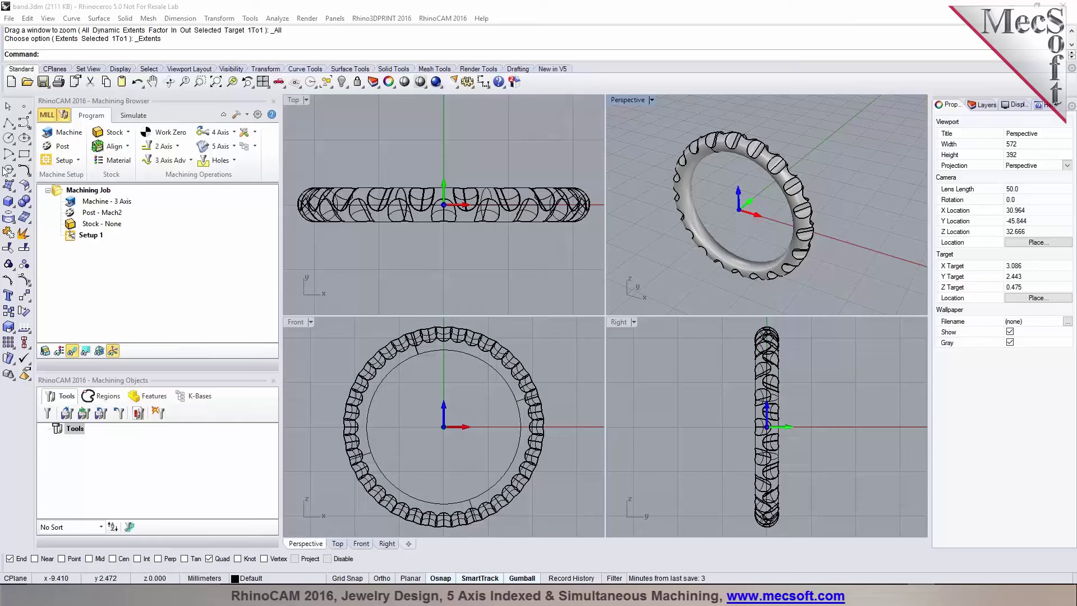
{"action": "left_click", "coordinate": [451, 20]}
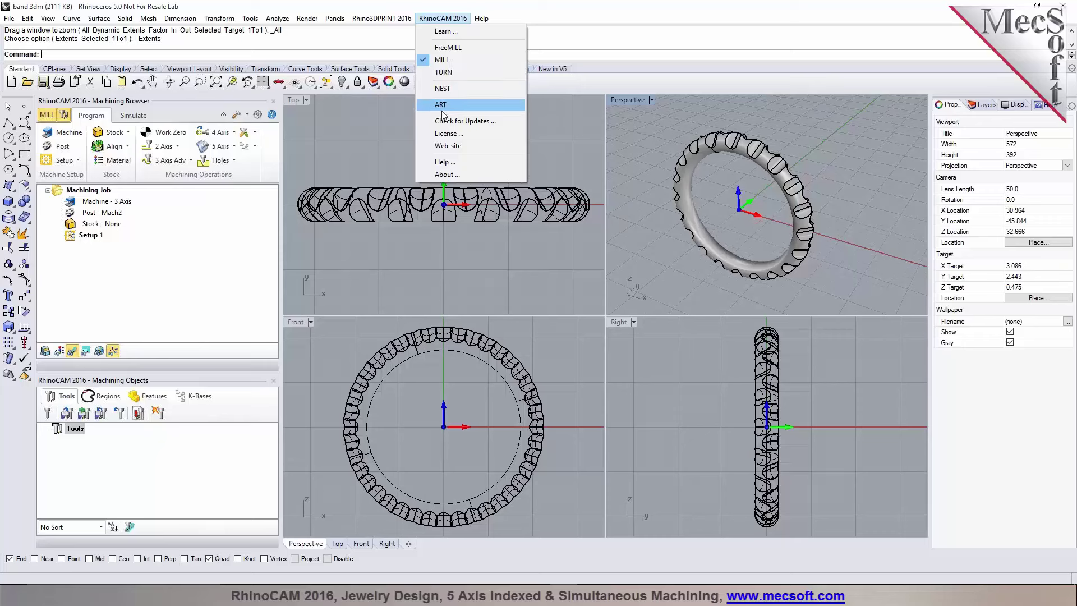
{"action": "left_click", "coordinate": [631, 135]}
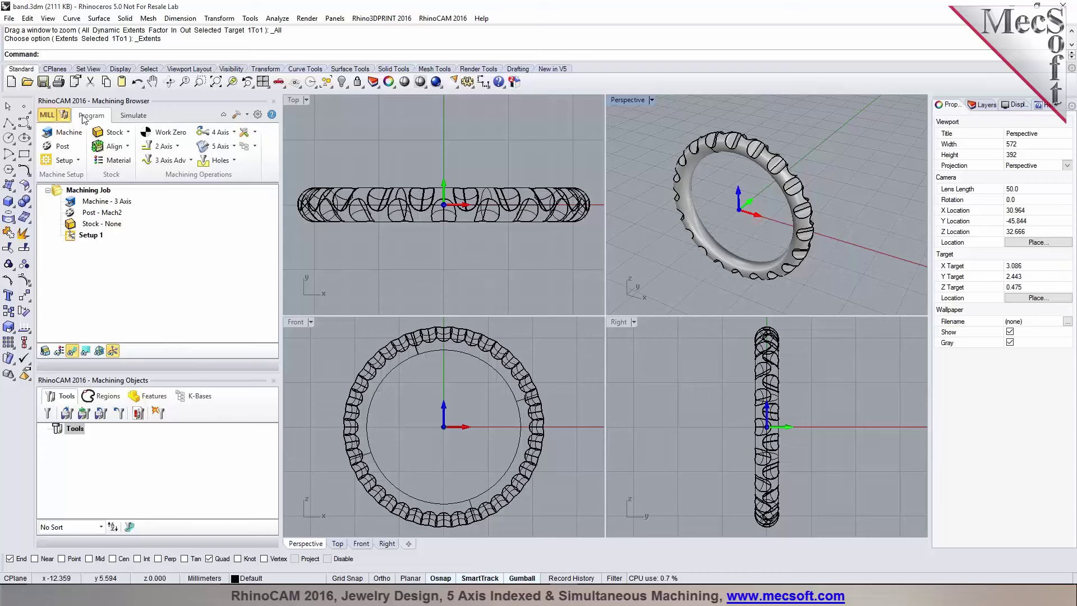
Step: Define the machine tool as 5 Axis with the Table-Table configuration, checking the choice against the machine photo
{"action": "left_click", "coordinate": [69, 133]}
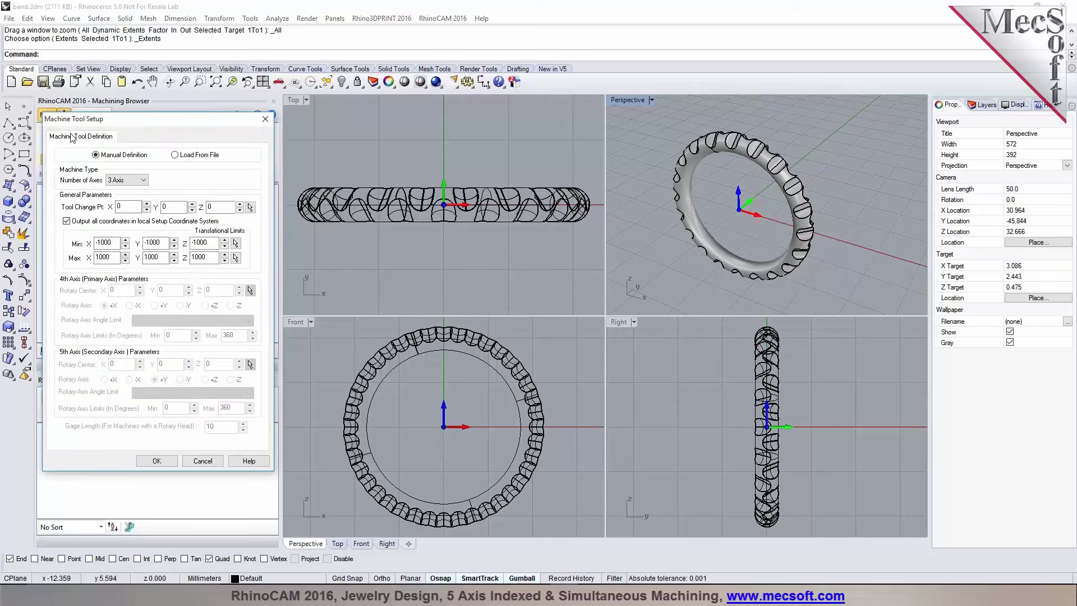
{"action": "left_click", "coordinate": [130, 181]}
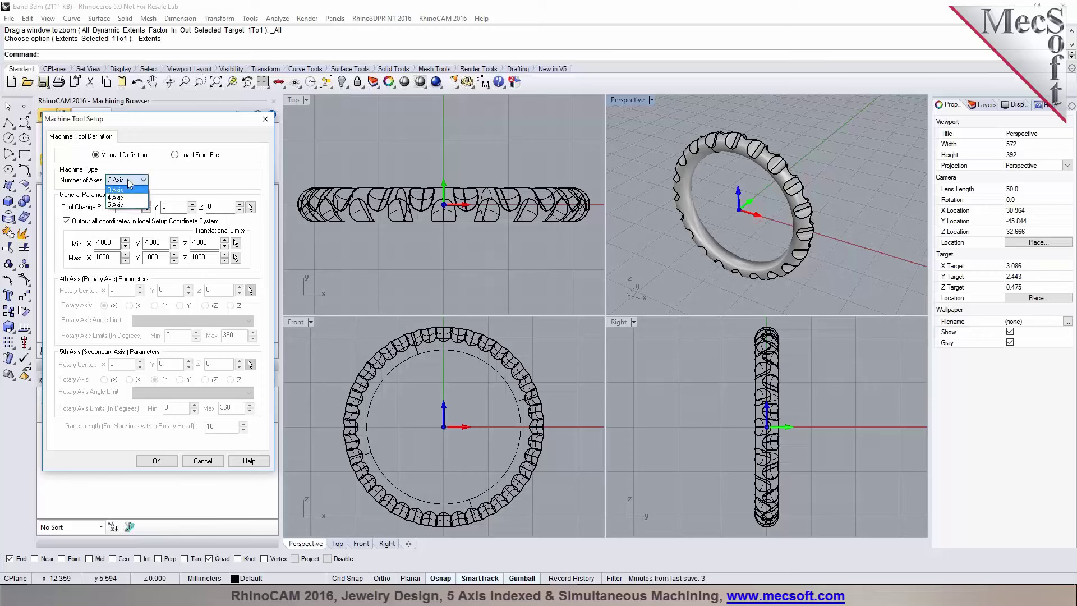
{"action": "left_click", "coordinate": [130, 205]}
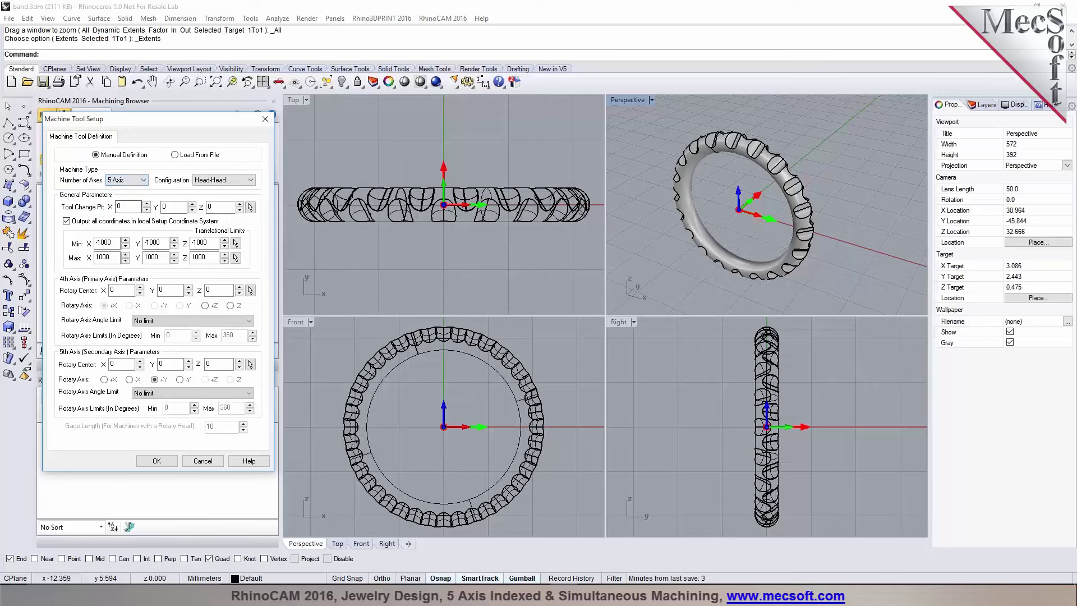
{"action": "left_click", "coordinate": [213, 181]}
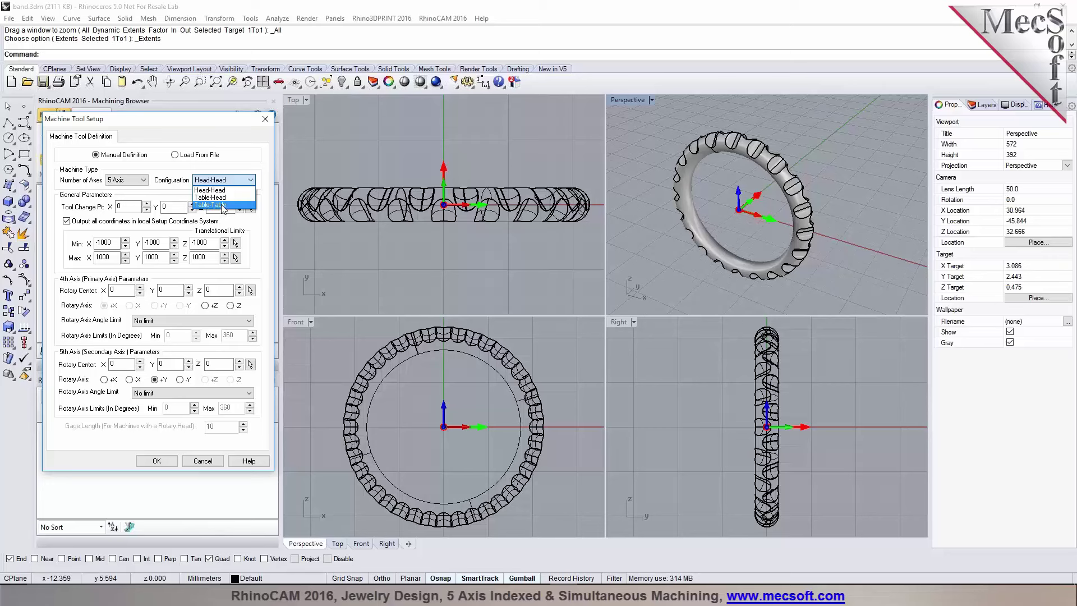
{"action": "left_click", "coordinate": [222, 205]}
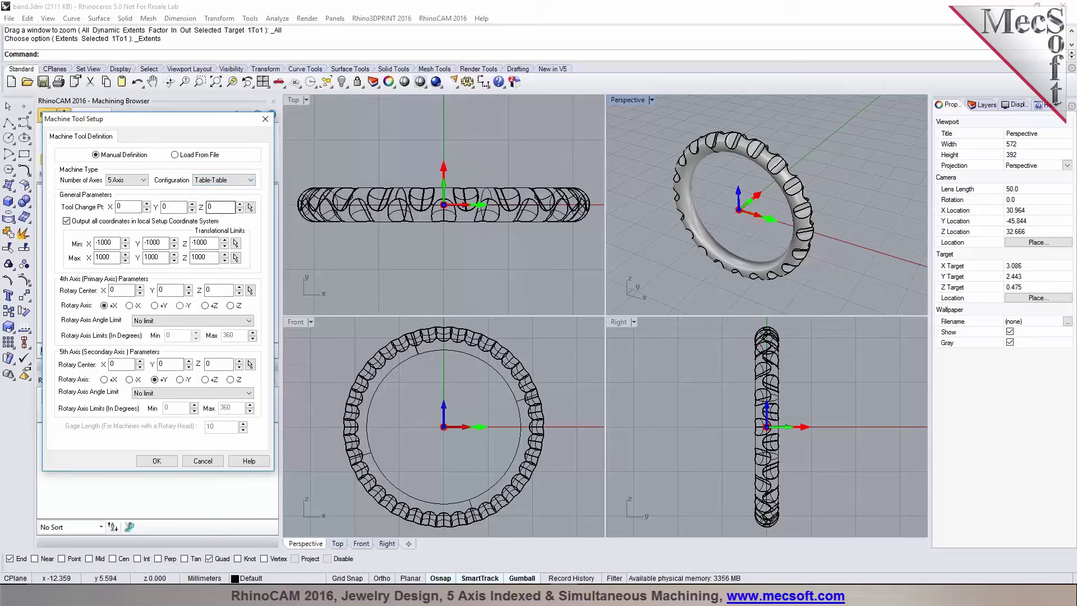
{"action": "left_click", "coordinate": [738, 64]}
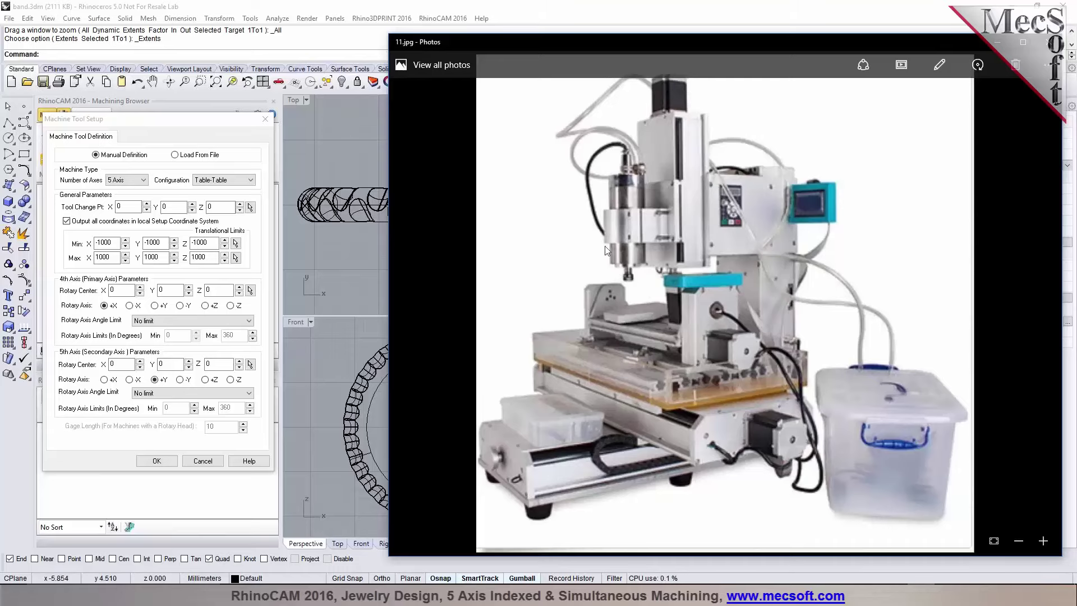
{"action": "left_click", "coordinate": [250, 180]}
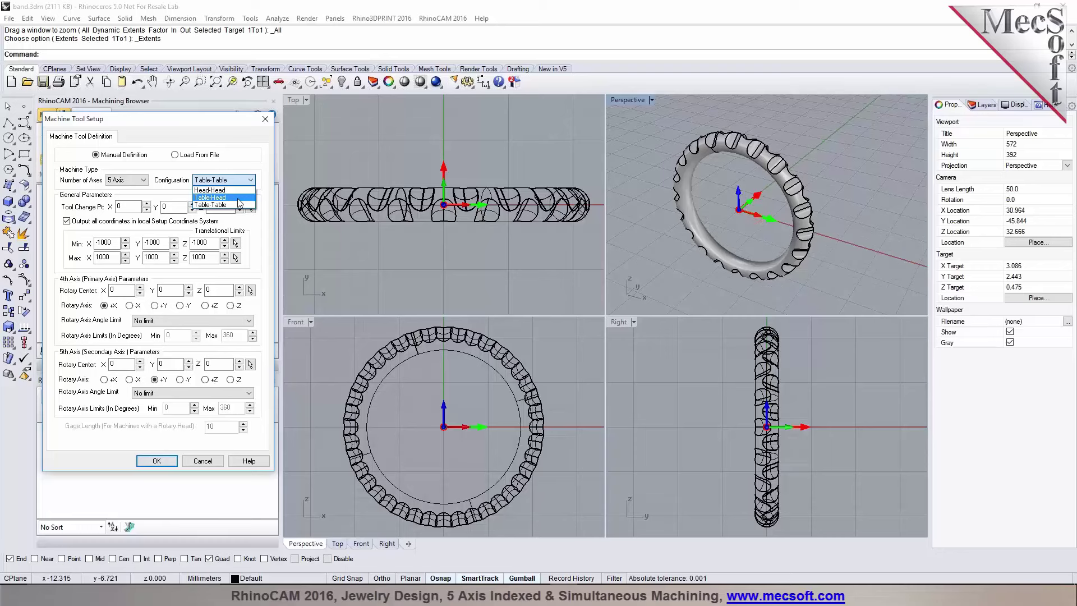
{"action": "left_click", "coordinate": [238, 205]}
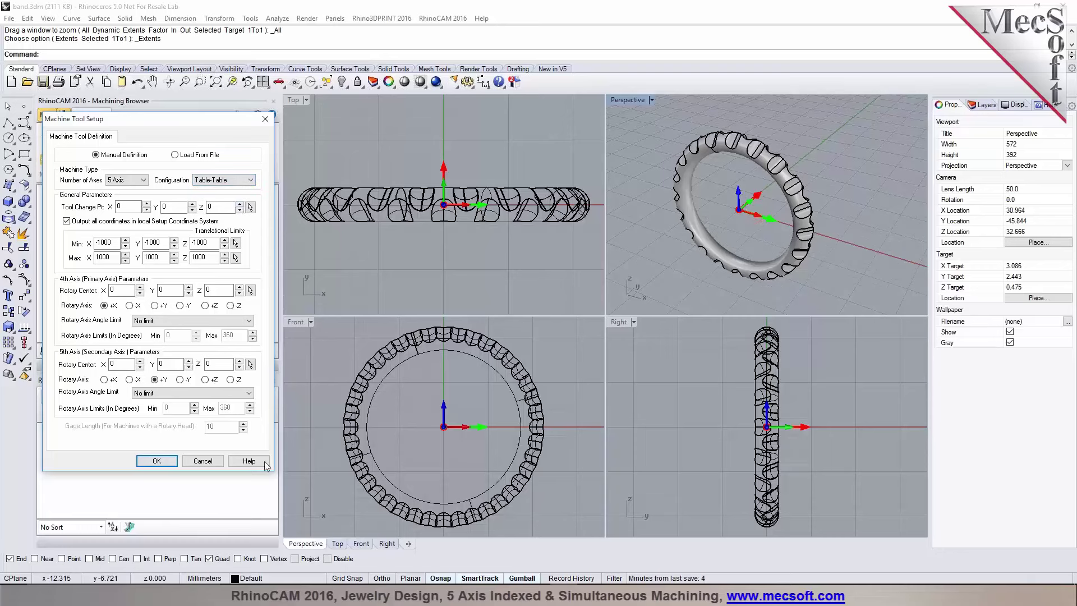
Step: Consult the online help on manual machine tool definition for the gage length and the 5-axis Head-Head configuration
{"action": "left_click", "coordinate": [265, 465]}
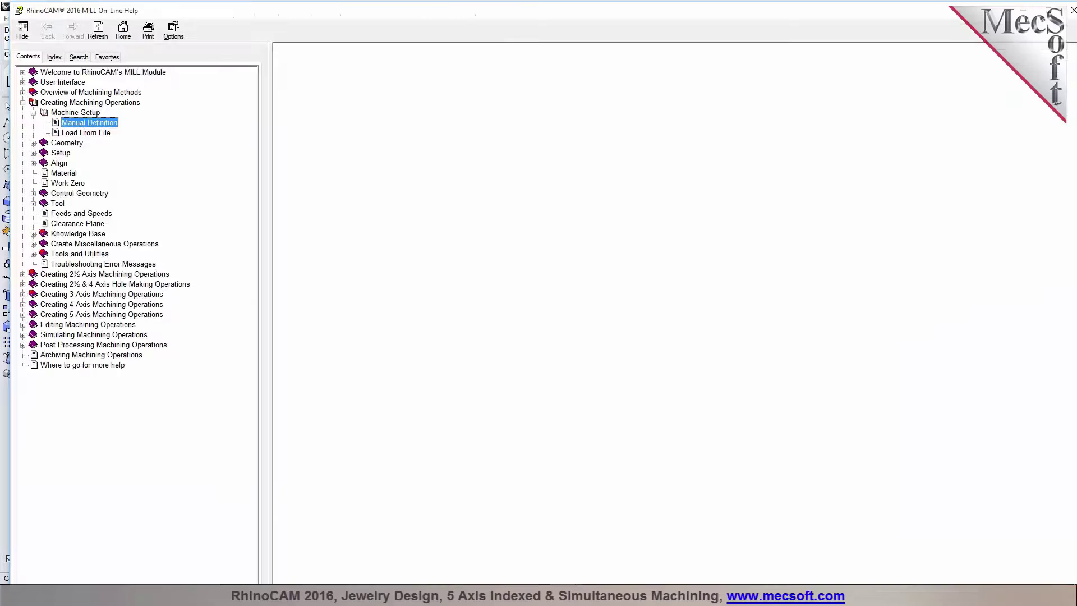
{"action": "scroll", "coordinate": [709, 352], "scroll_direction": "down", "scroll_amount": 15}
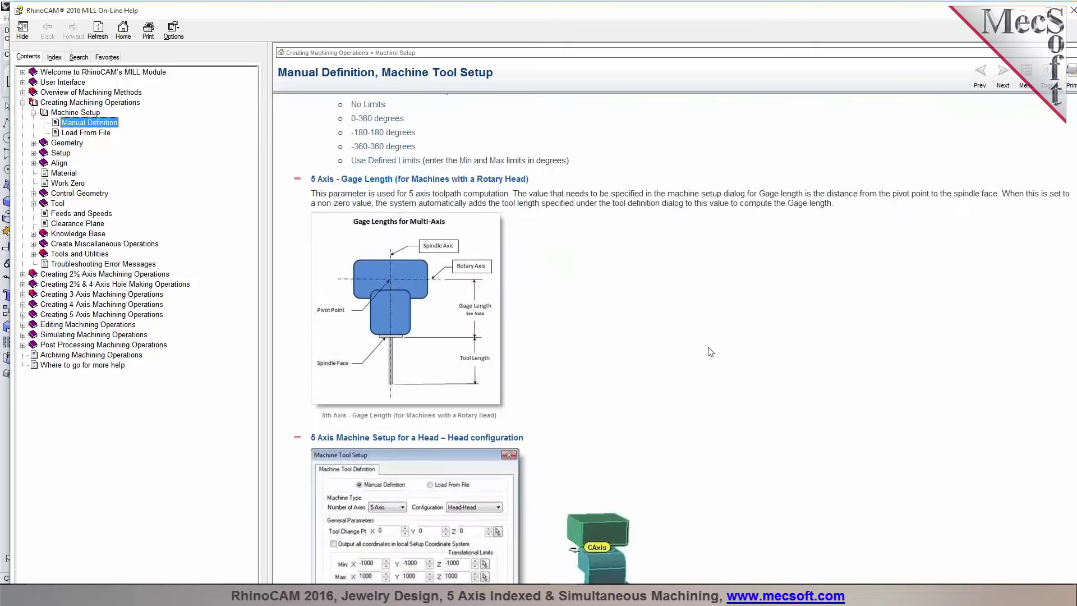
{"action": "scroll", "coordinate": [709, 351], "scroll_direction": "down", "scroll_amount": 4}
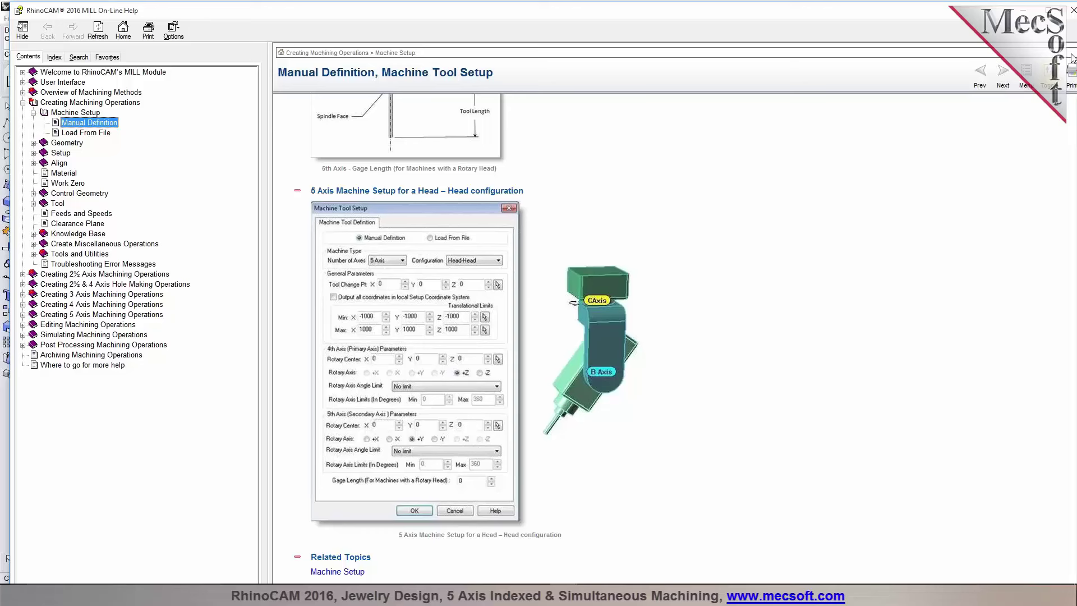
{"action": "left_click", "coordinate": [1072, 11]}
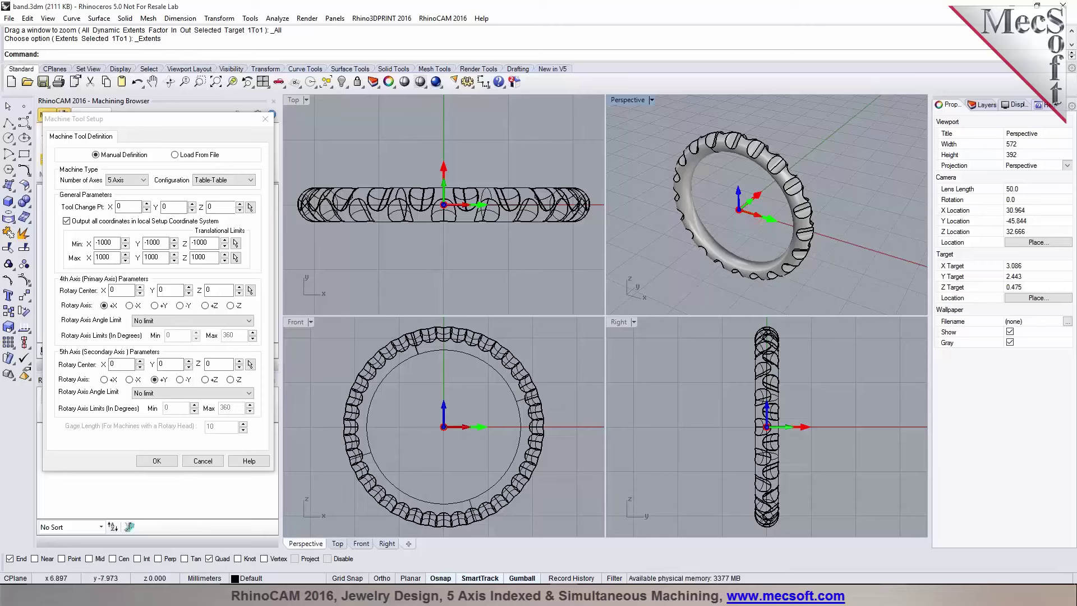
Step: Compare with the machine photo and set the 4th axis to rotate about +X and the 5th axis about +Z
{"action": "key", "text": "alt+Tab"}
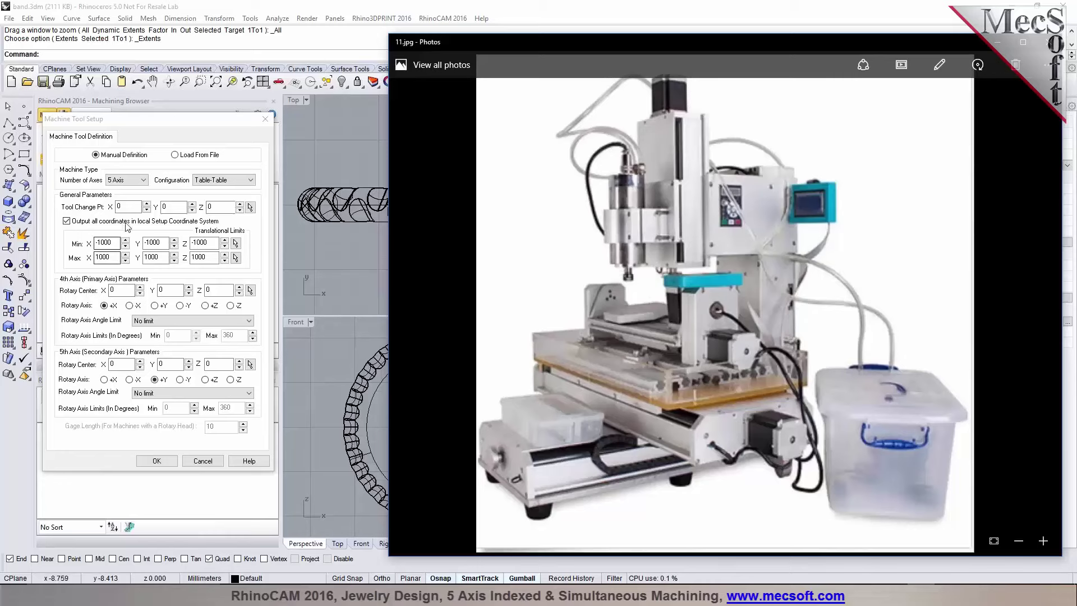
{"action": "left_click", "coordinate": [119, 290]}
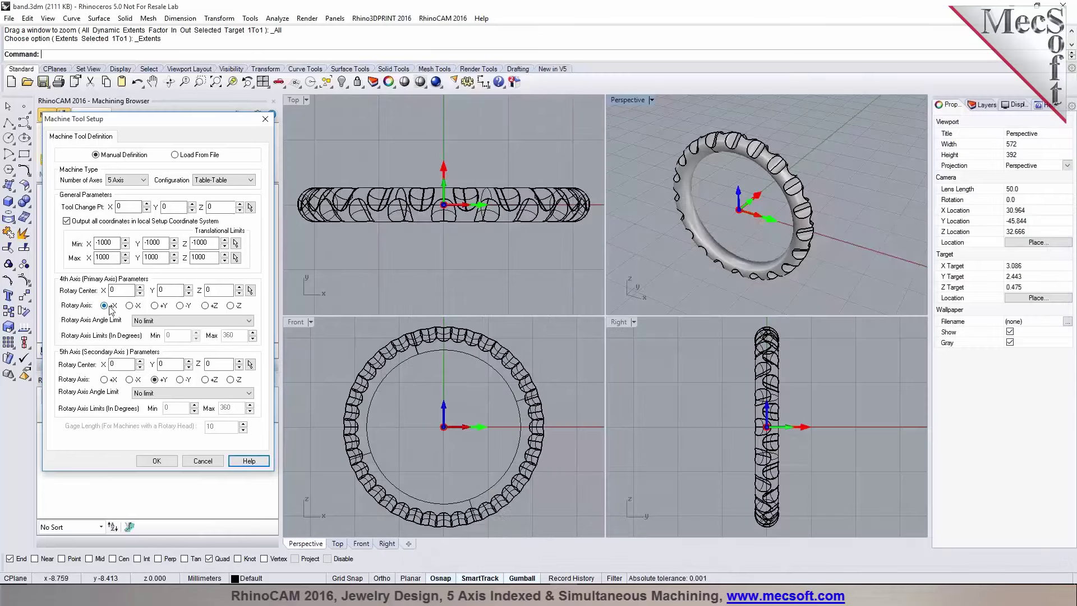
{"action": "left_click", "coordinate": [108, 310]}
{"action": "left_click", "coordinate": [206, 379]}
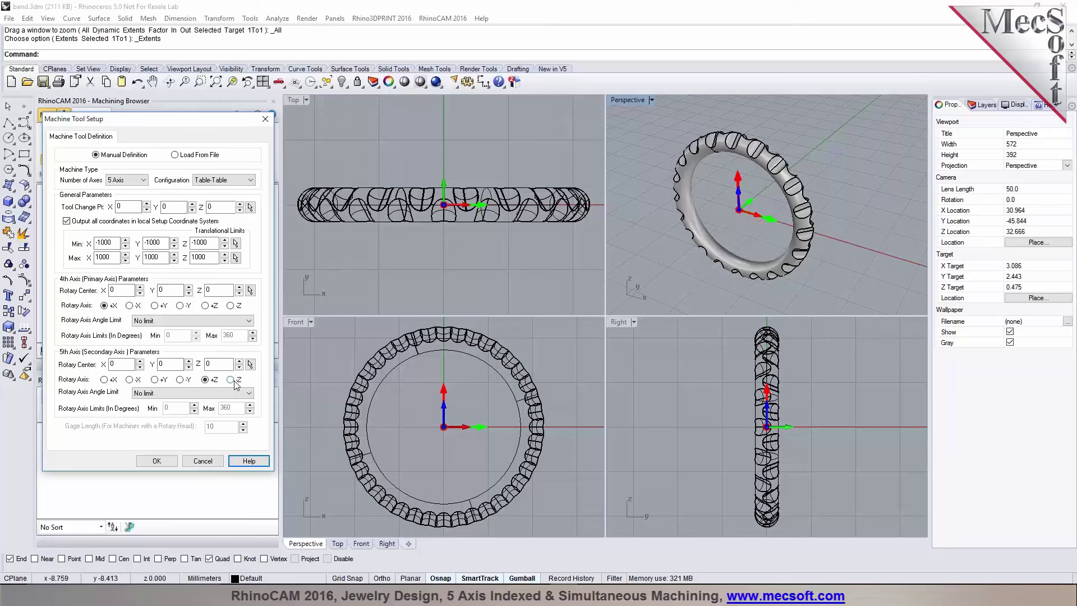
Step: Restrict the 4th axis with user defined limits from -90 to 90 degrees, referring to the machine photo
{"action": "left_click", "coordinate": [204, 322]}
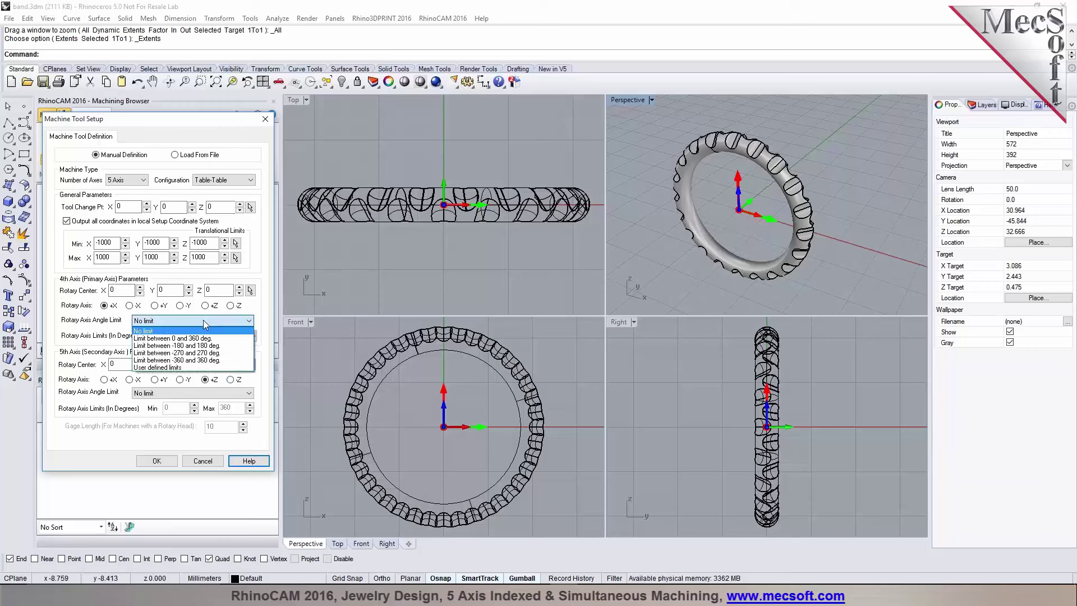
{"action": "left_click", "coordinate": [204, 368]}
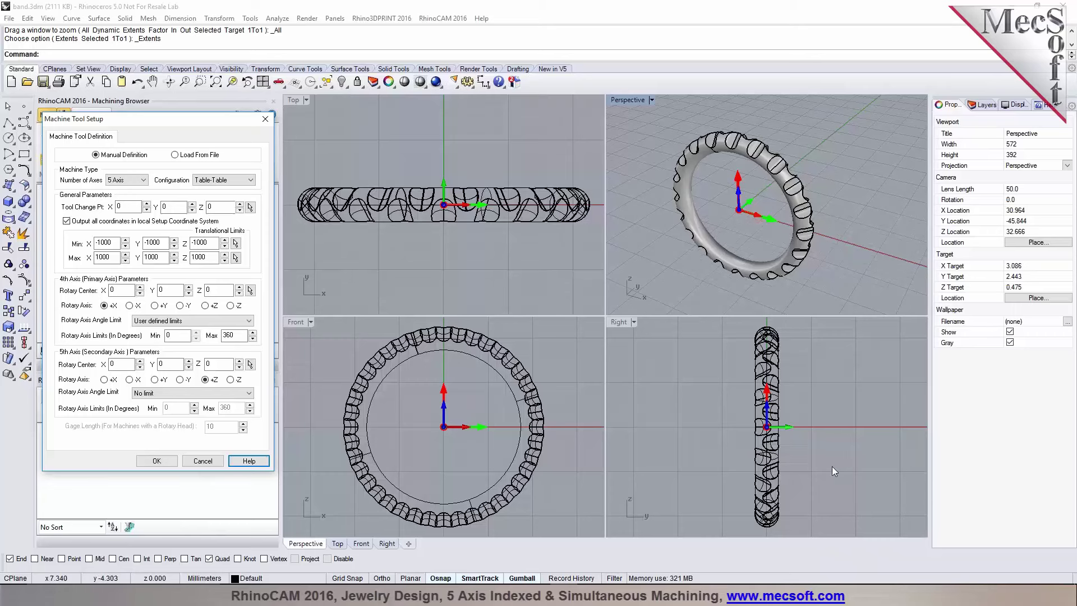
{"action": "left_click", "coordinate": [910, 594]}
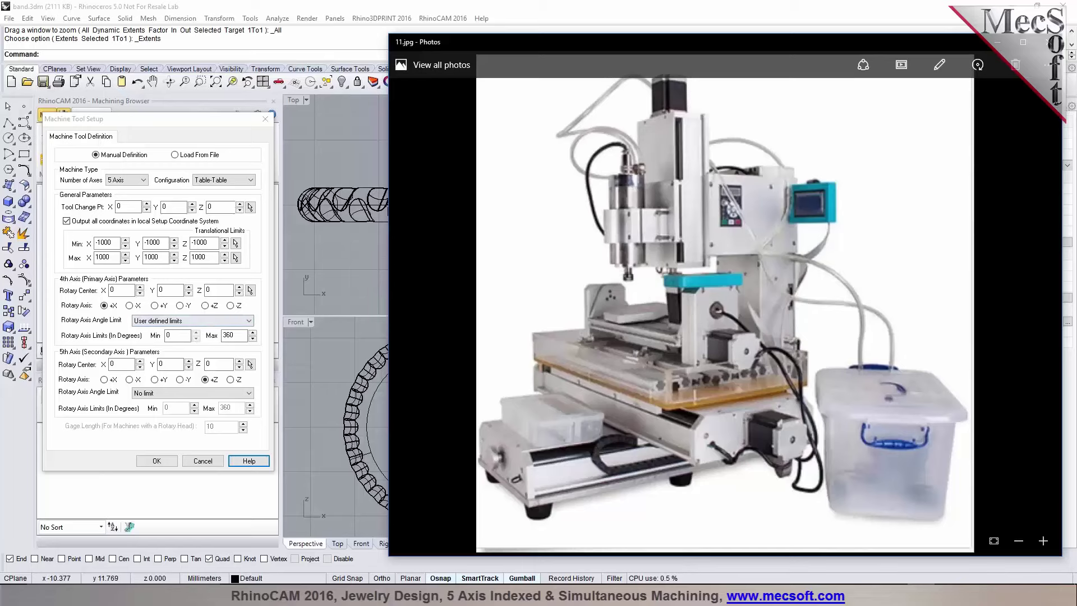
{"action": "left_click", "coordinate": [171, 335]}
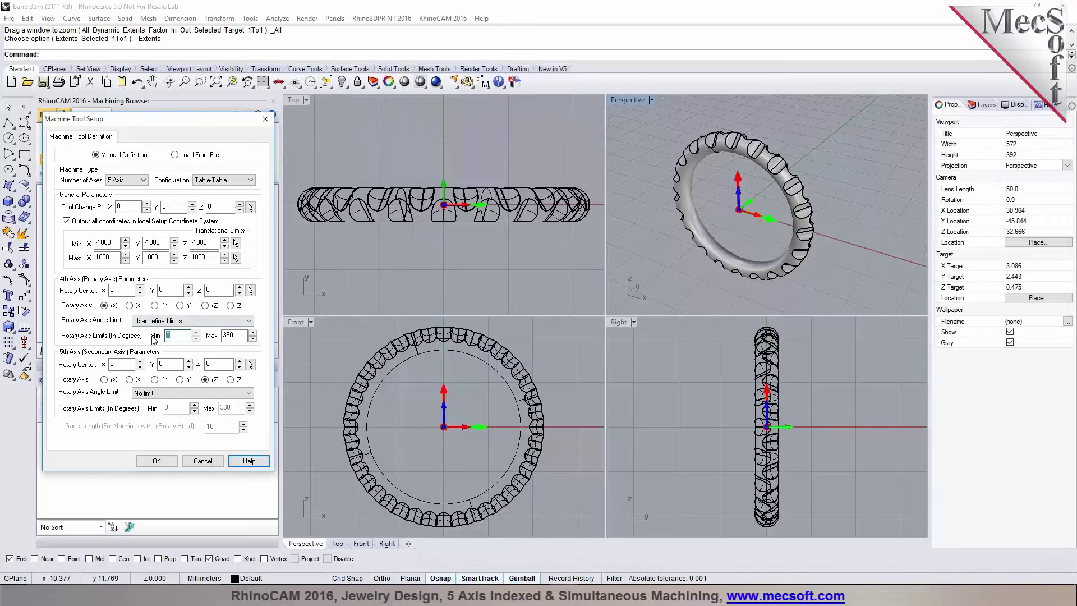
{"action": "type", "text": "-90"}
{"action": "key", "text": "Tab"}
{"action": "type", "text": "9"}
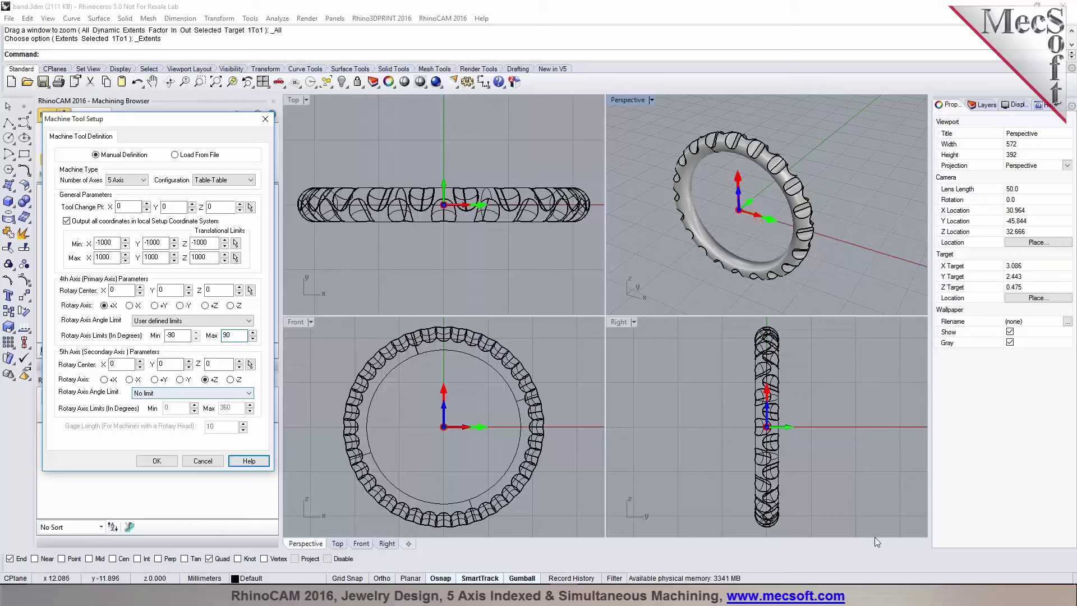
Step: Check the machine photo again, set the 4th axis to rotate about -X and accept the machine tool setup
{"action": "key", "text": "alt+Tab"}
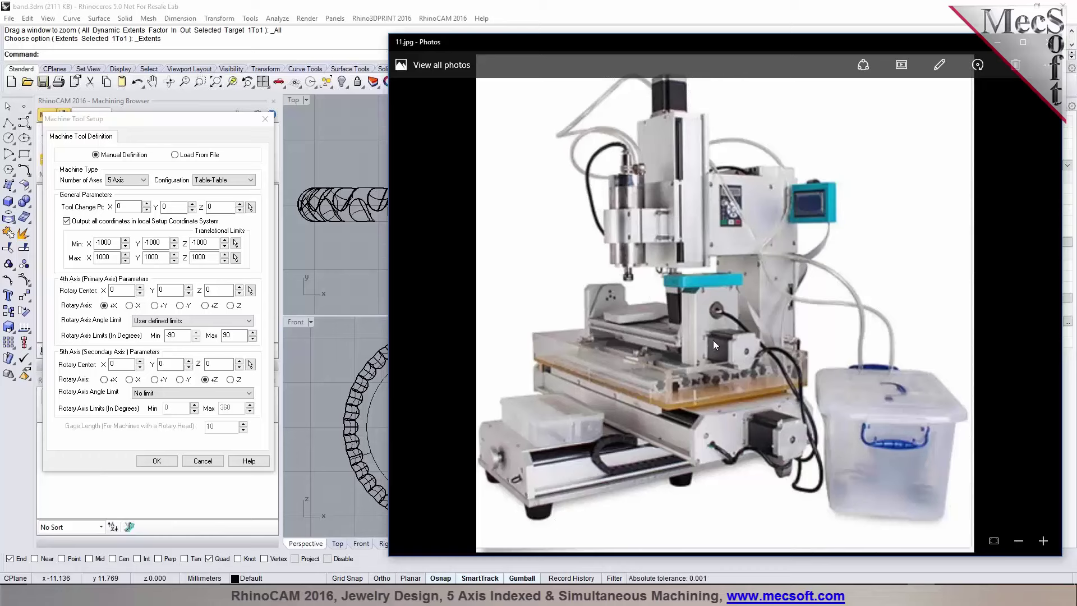
{"action": "left_click", "coordinate": [131, 307]}
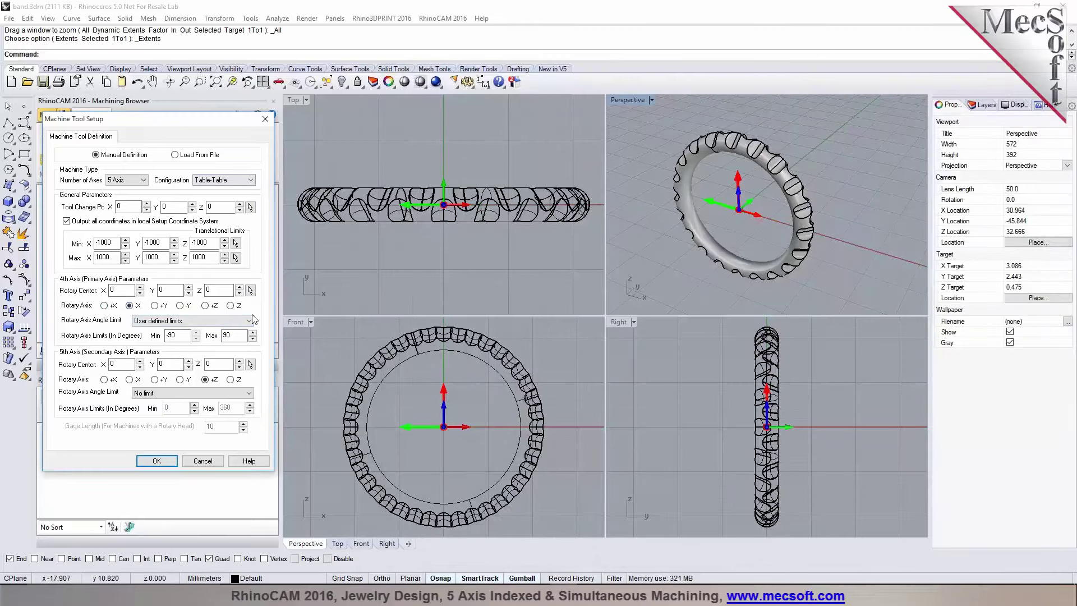
{"action": "left_click", "coordinate": [137, 221]}
{"action": "left_click", "coordinate": [157, 461]}
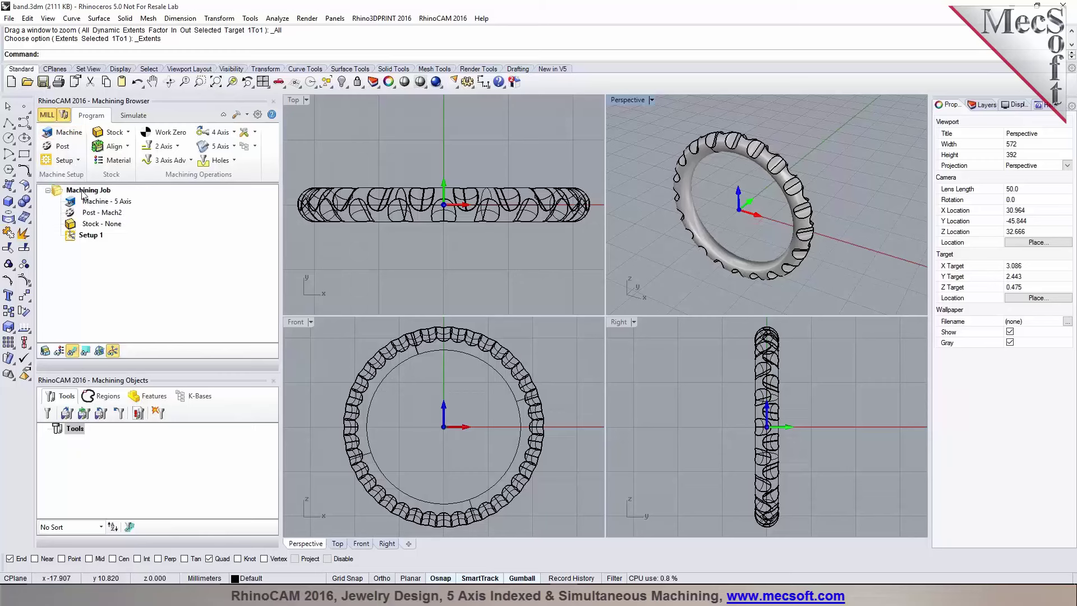
Step: Set the folder for post-processor files to the 5Axis folder under Posts
{"action": "left_click", "coordinate": [62, 147]}
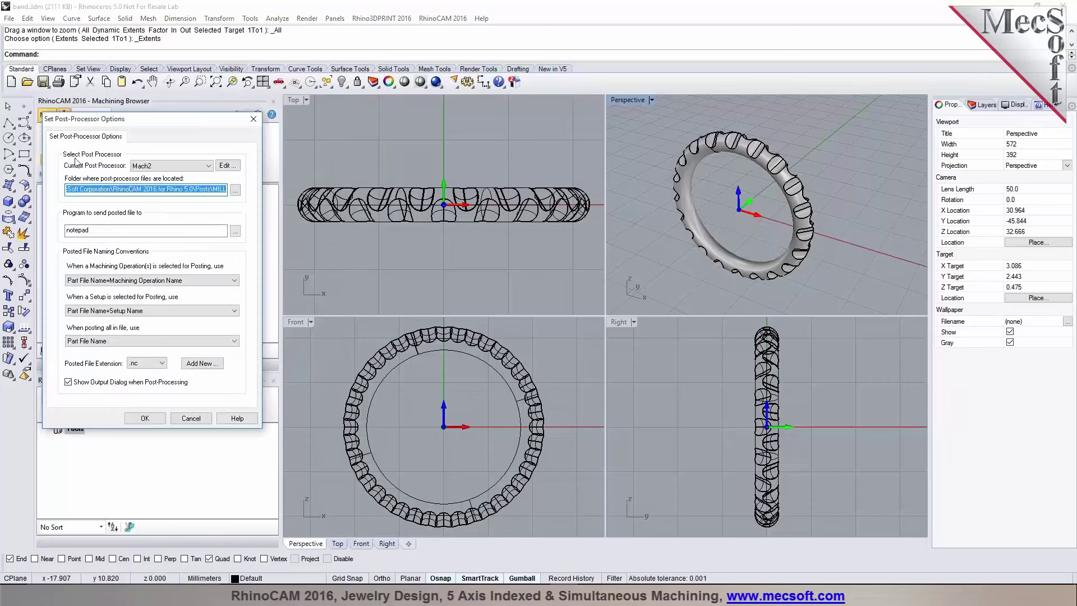
{"action": "left_click", "coordinate": [235, 190]}
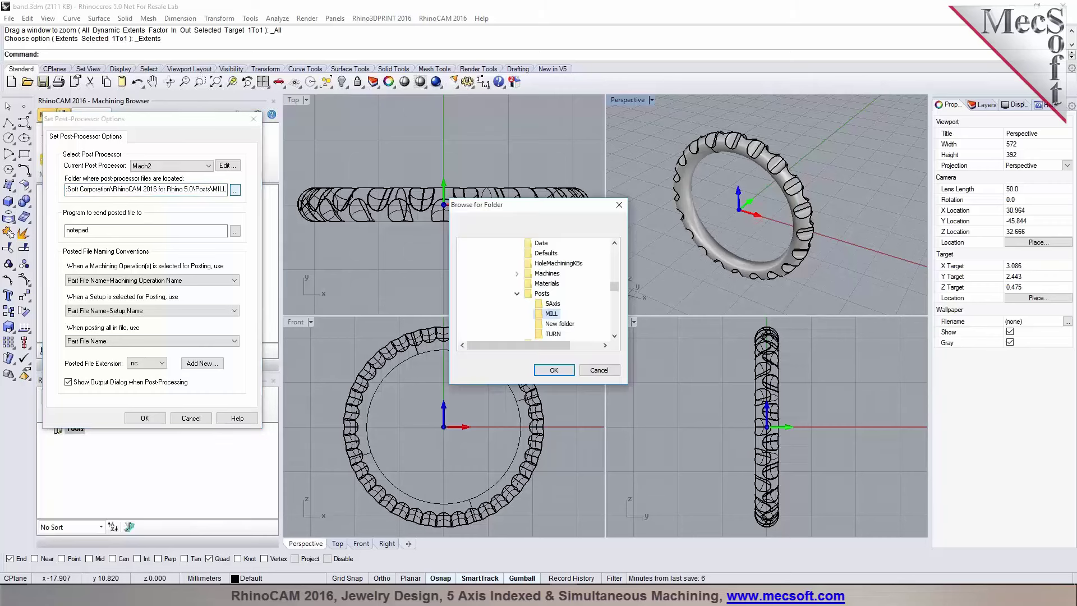
{"action": "left_click", "coordinate": [554, 305]}
{"action": "left_click", "coordinate": [553, 370]}
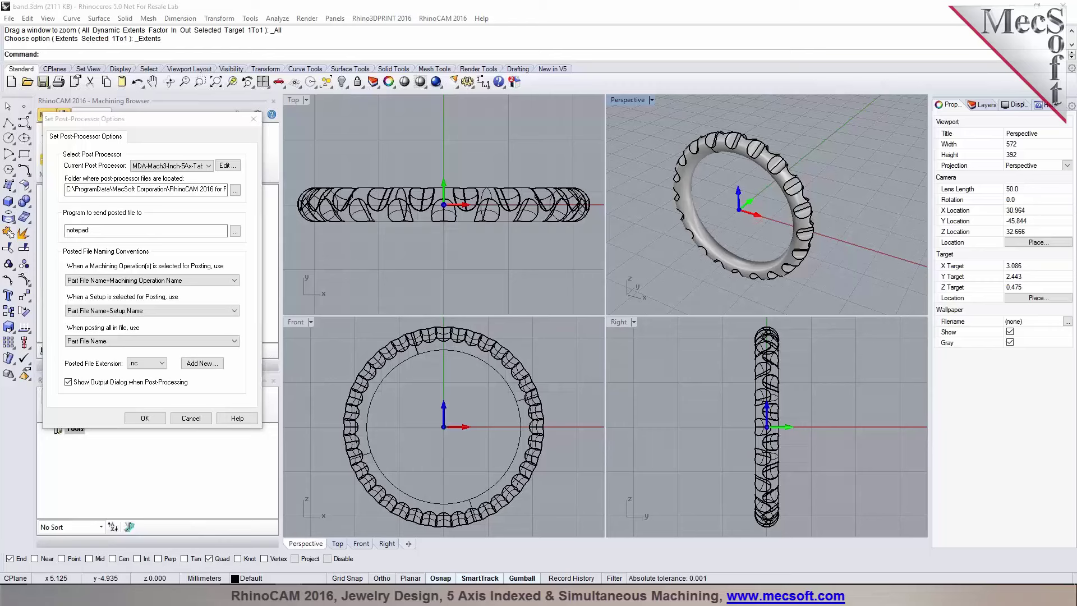
Step: Choose Mach3-Inch-5Ax-Table-Table as the current post-processor and open it for editing
{"action": "left_click", "coordinate": [144, 418]}
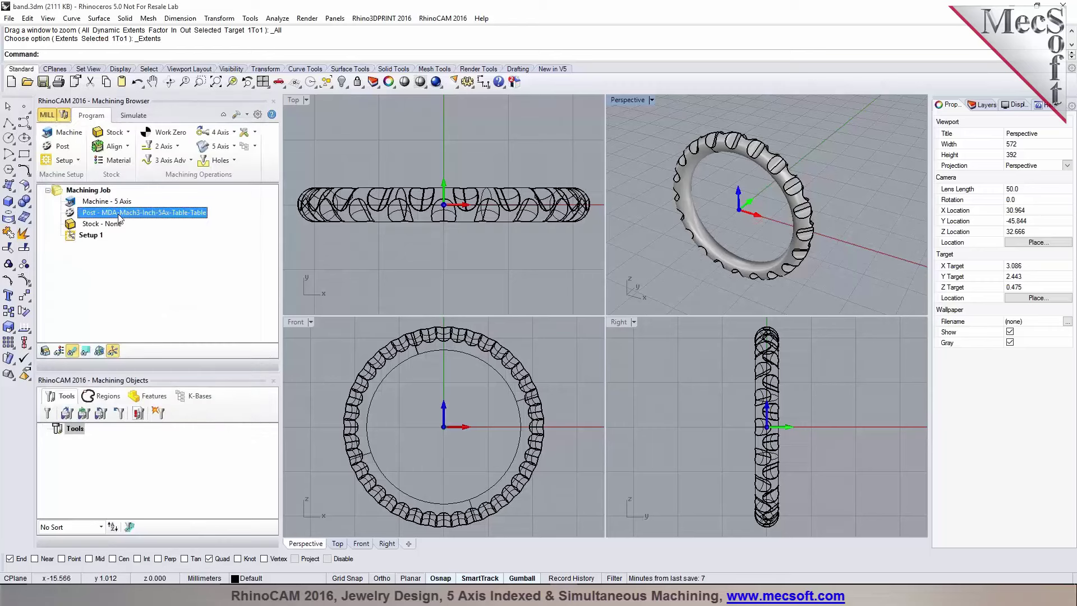
{"action": "double_click", "coordinate": [119, 218]}
{"action": "left_click", "coordinate": [203, 167]}
{"action": "left_click", "coordinate": [203, 170]}
{"action": "left_click", "coordinate": [225, 165]}
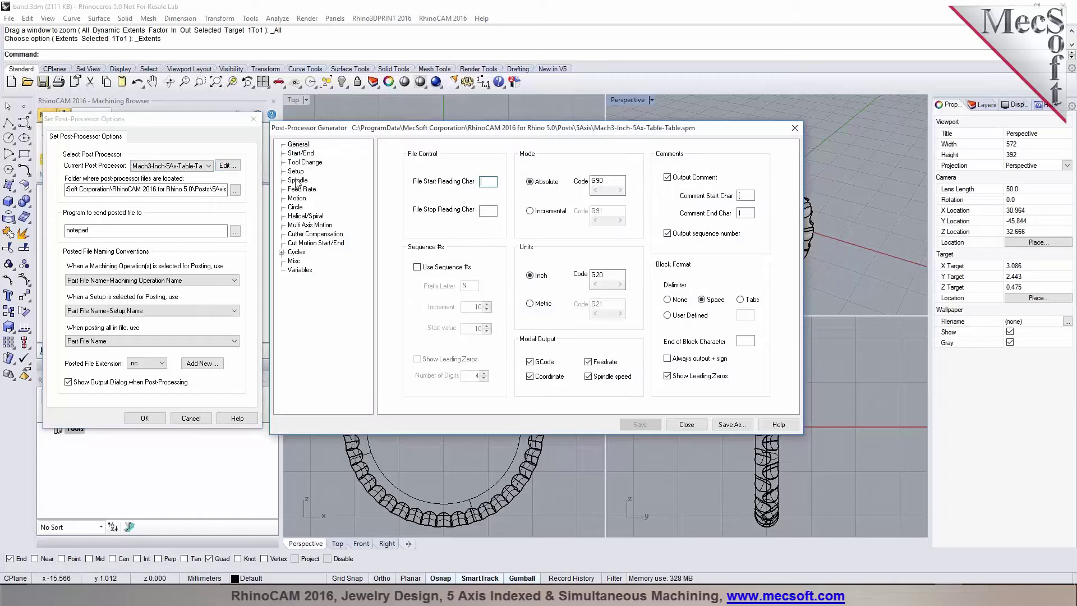
Step: Review the post-processor's multi-axis motion, cutter compensation, helical, circle, start/end, spindle and setup definitions
{"action": "left_click", "coordinate": [297, 199]}
{"action": "left_click", "coordinate": [309, 225]}
{"action": "left_click", "coordinate": [455, 169]}
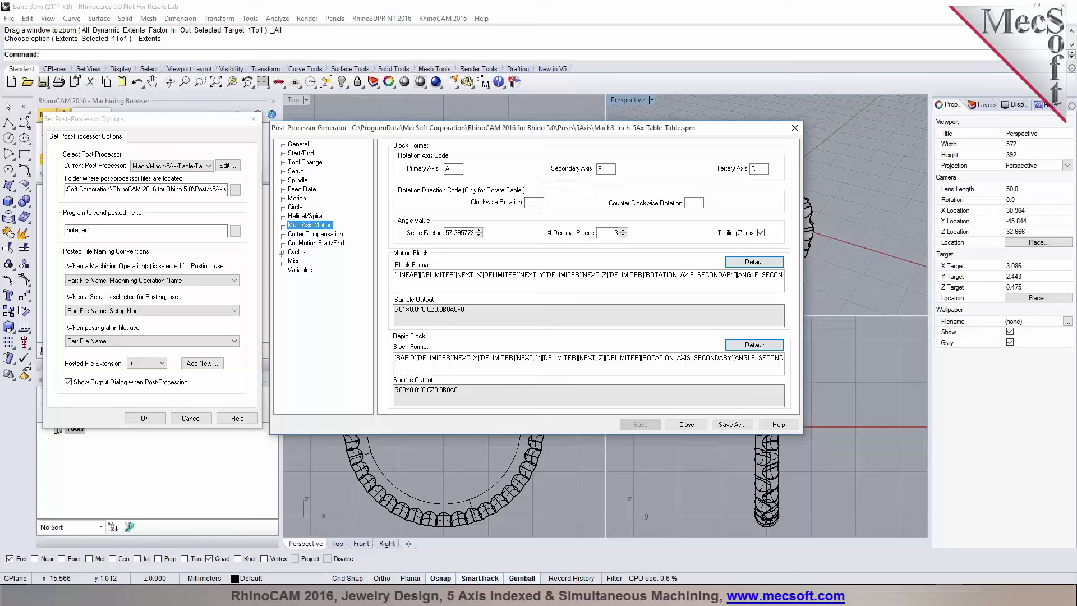
{"action": "left_click", "coordinate": [319, 235]}
{"action": "left_click", "coordinate": [304, 217]}
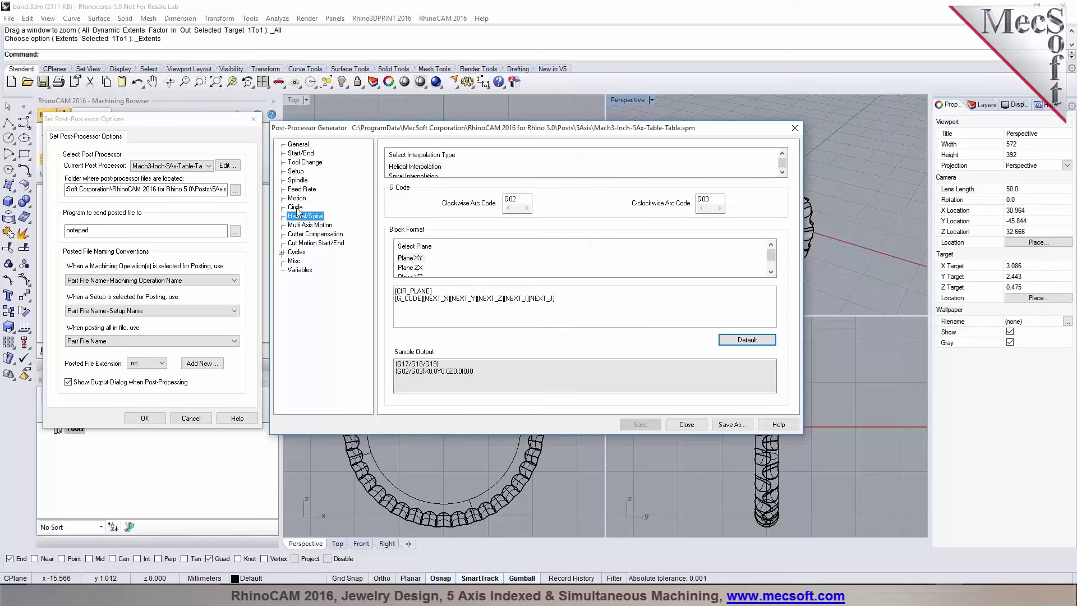
{"action": "left_click", "coordinate": [297, 208]}
{"action": "left_click", "coordinate": [301, 154]}
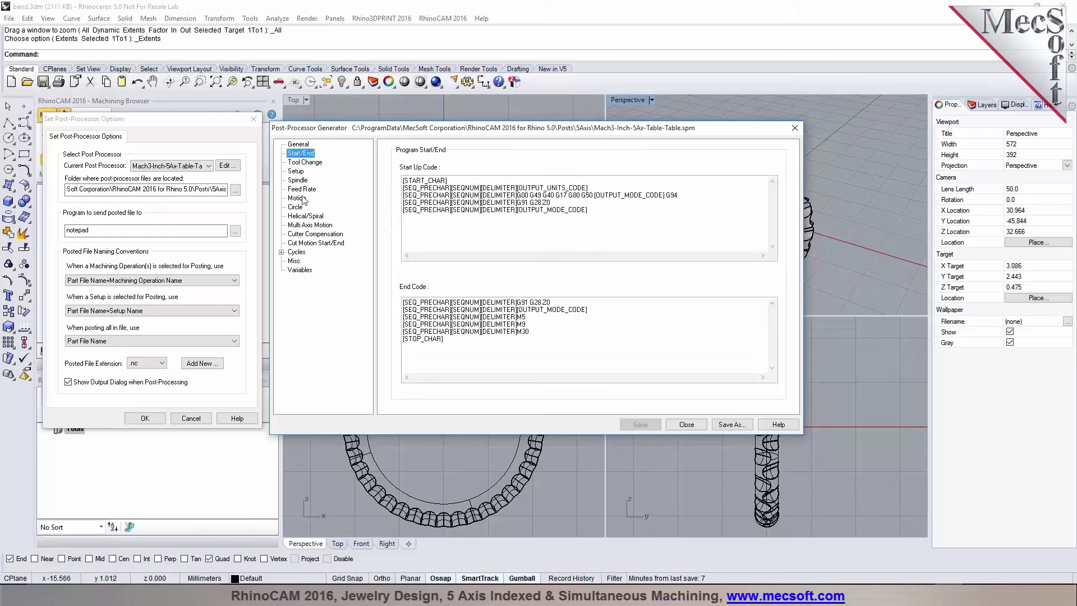
{"action": "left_click", "coordinate": [298, 180]}
{"action": "left_click", "coordinate": [296, 171]}
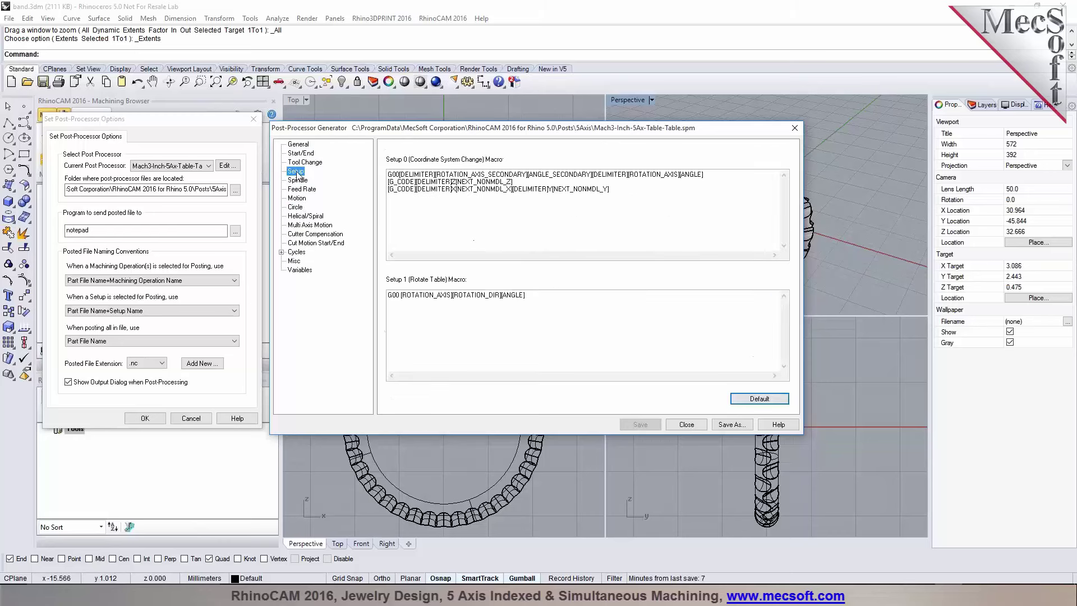
Step: Switch the post-processor's output units to Metric and review its start/end, tool change, setup and spindle definitions
{"action": "left_click", "coordinate": [297, 146]}
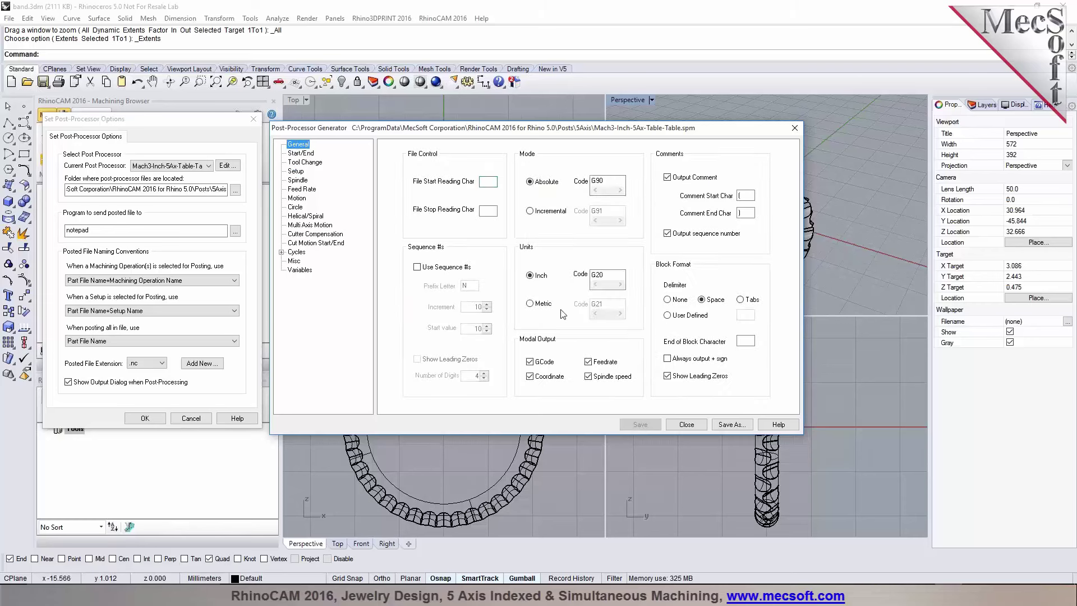
{"action": "left_click", "coordinate": [536, 306]}
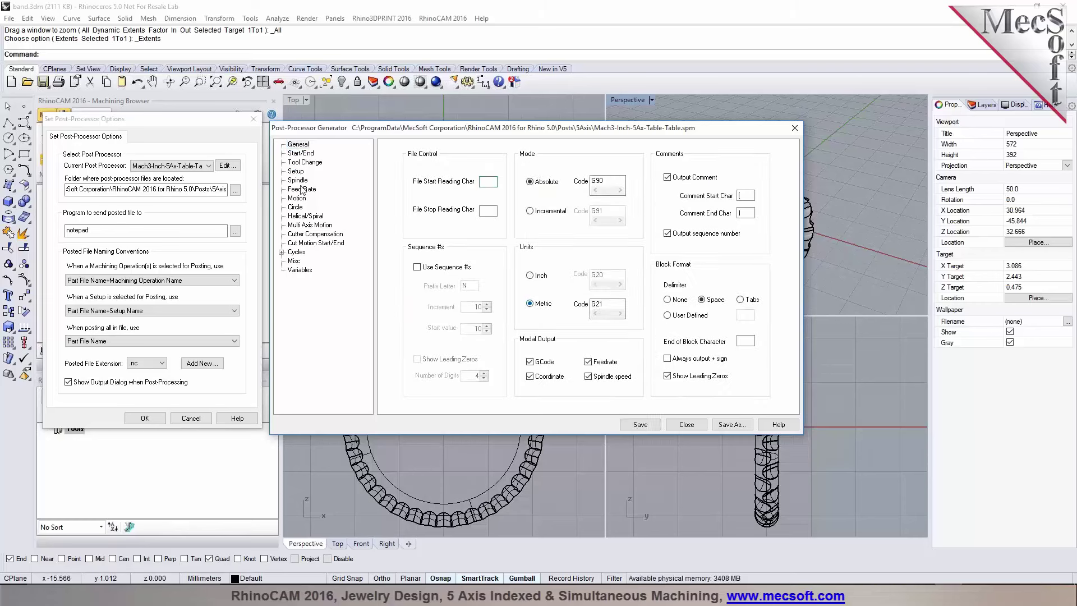
{"action": "left_click", "coordinate": [298, 154]}
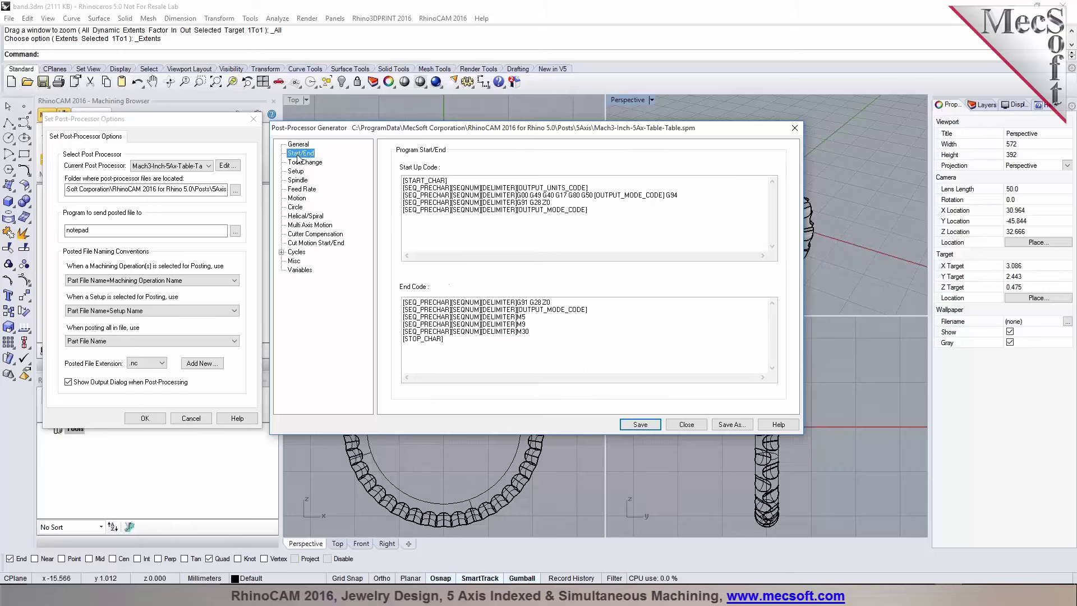
{"action": "left_click", "coordinate": [302, 162]}
{"action": "left_click", "coordinate": [297, 171]}
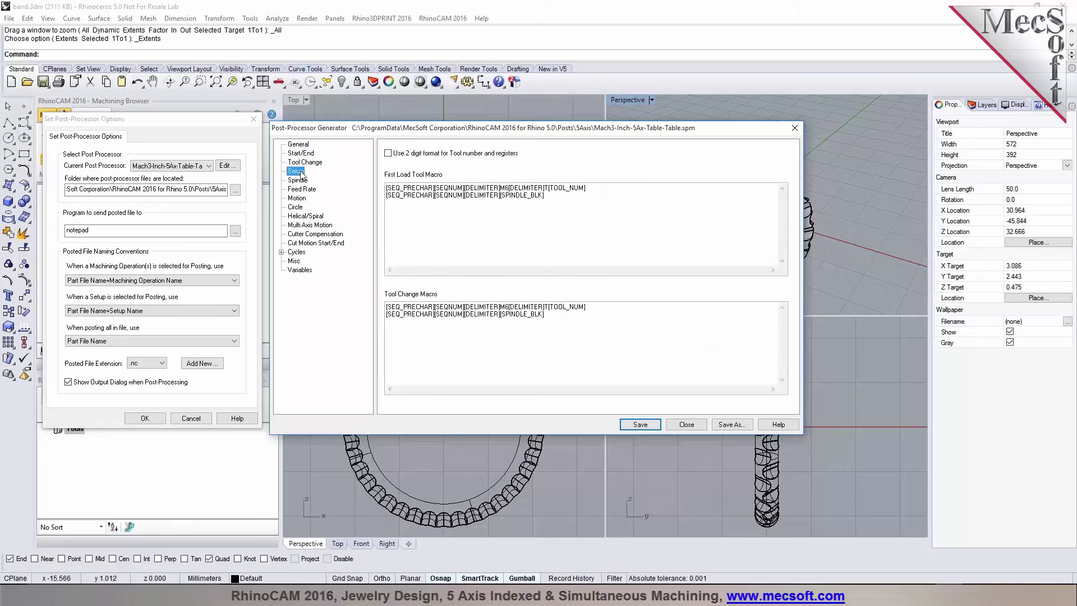
{"action": "left_click", "coordinate": [298, 181]}
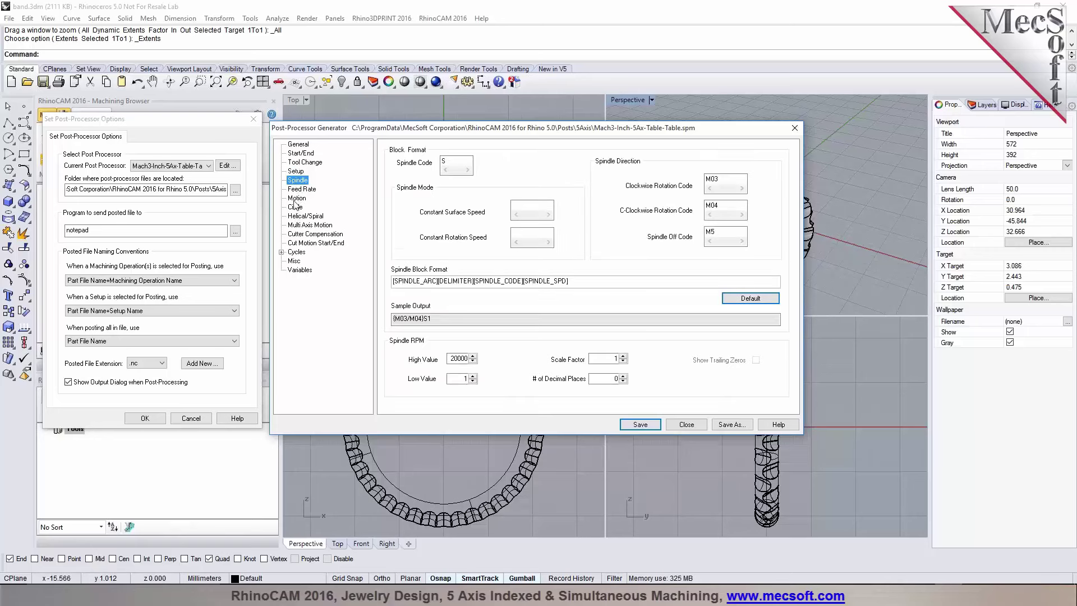
Step: Set the motion coordinates to 3 decimal places, save the post-processor and accept the post-processor options
{"action": "left_click", "coordinate": [296, 199]}
{"action": "double_click", "coordinate": [621, 396]}
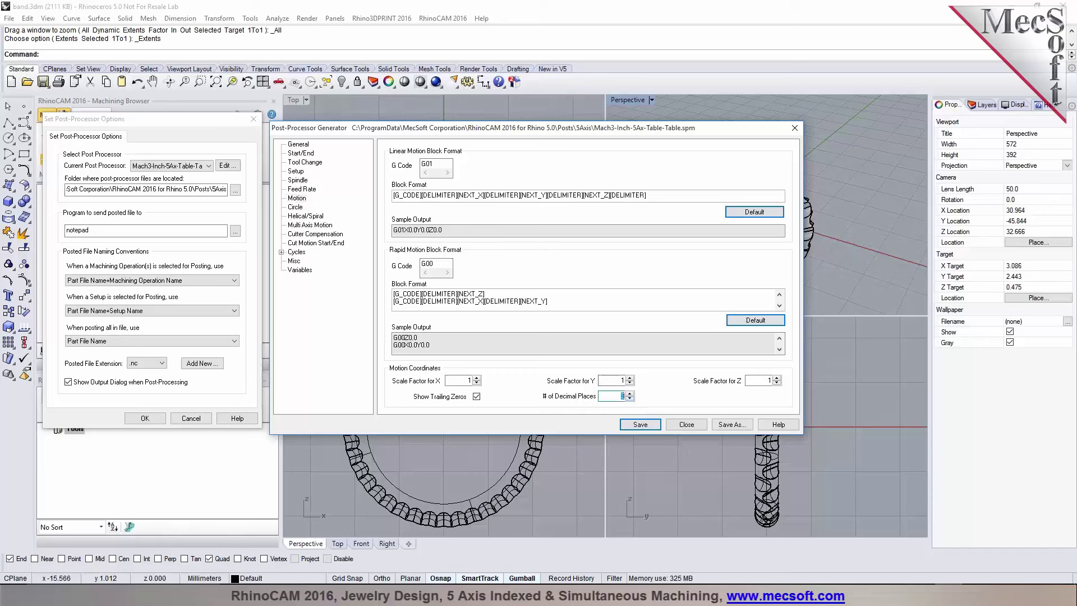
{"action": "left_click", "coordinate": [639, 425]}
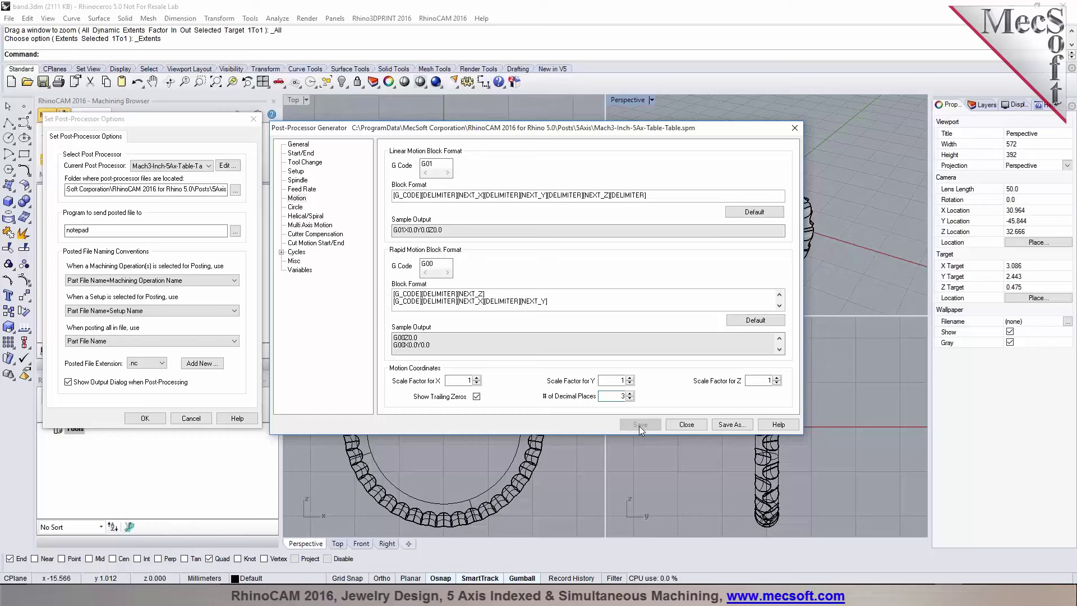
{"action": "left_click", "coordinate": [686, 425]}
{"action": "left_click", "coordinate": [145, 418]}
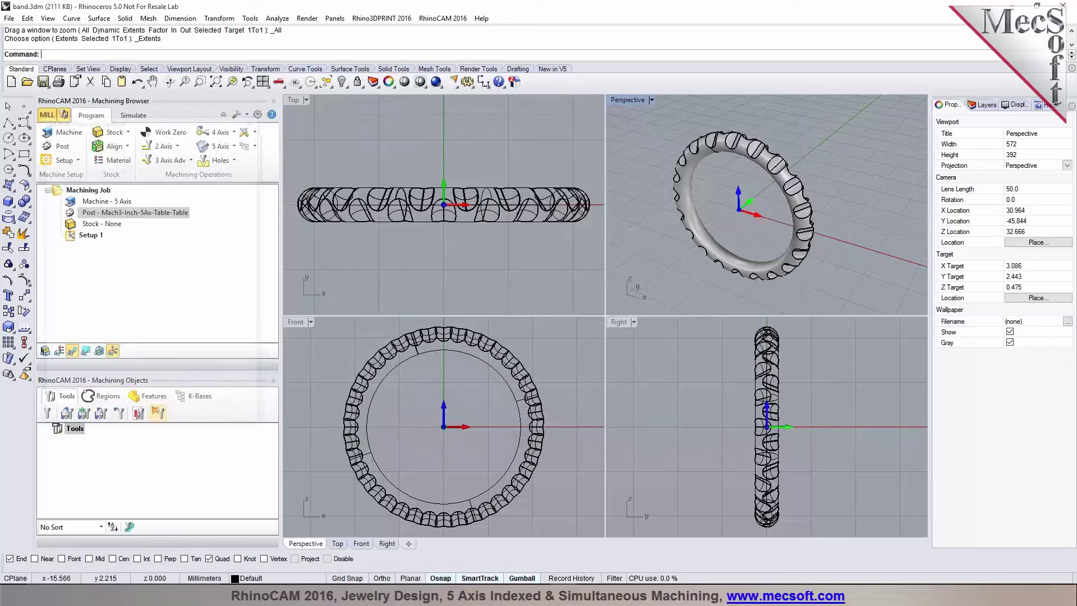
Step: Rotate the ring band by -90 degrees about the X axis in the Right view so it lies flat
{"action": "left_click", "coordinate": [700, 402]}
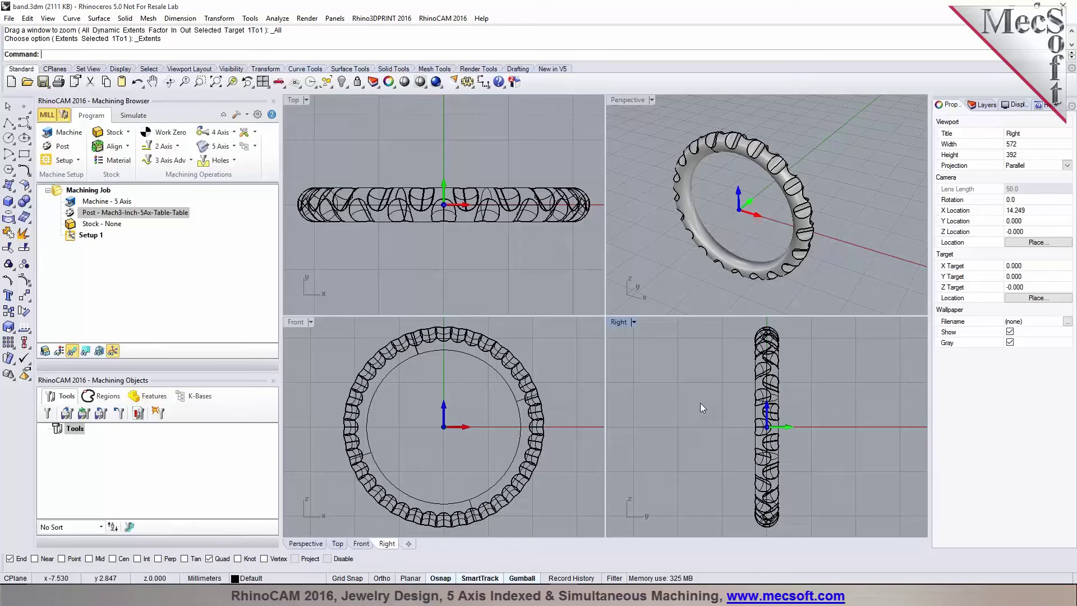
{"action": "scroll", "coordinate": [716, 415], "scroll_direction": "down", "scroll_amount": 5}
{"action": "left_click_drag", "start_coordinate": [693, 372], "coordinate": [795, 479]}
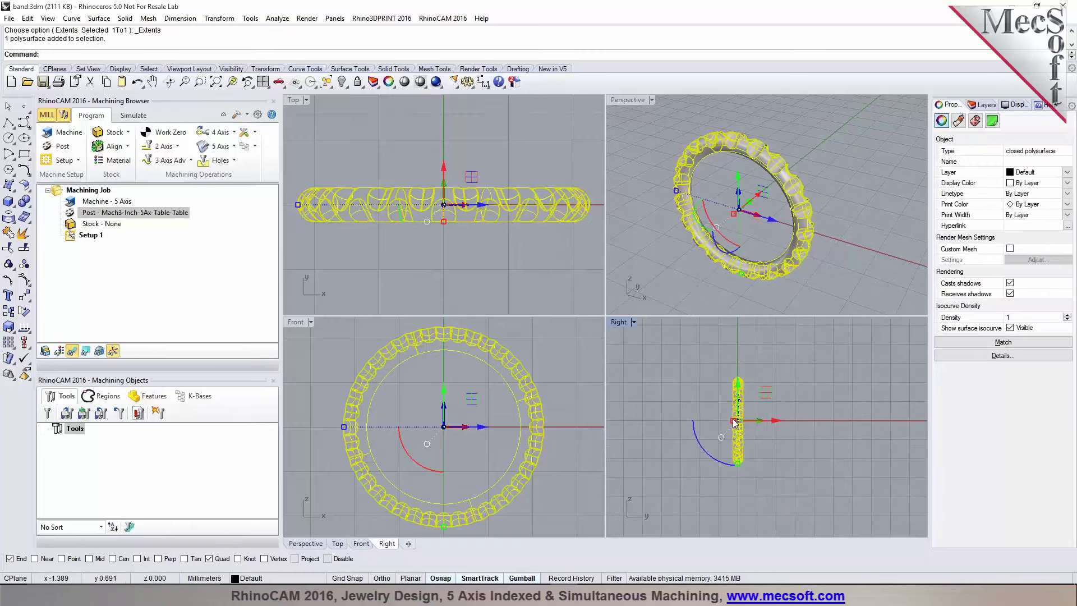
{"action": "scroll", "coordinate": [733, 418], "scroll_direction": "up", "scroll_amount": 5}
{"action": "left_click", "coordinate": [722, 464]}
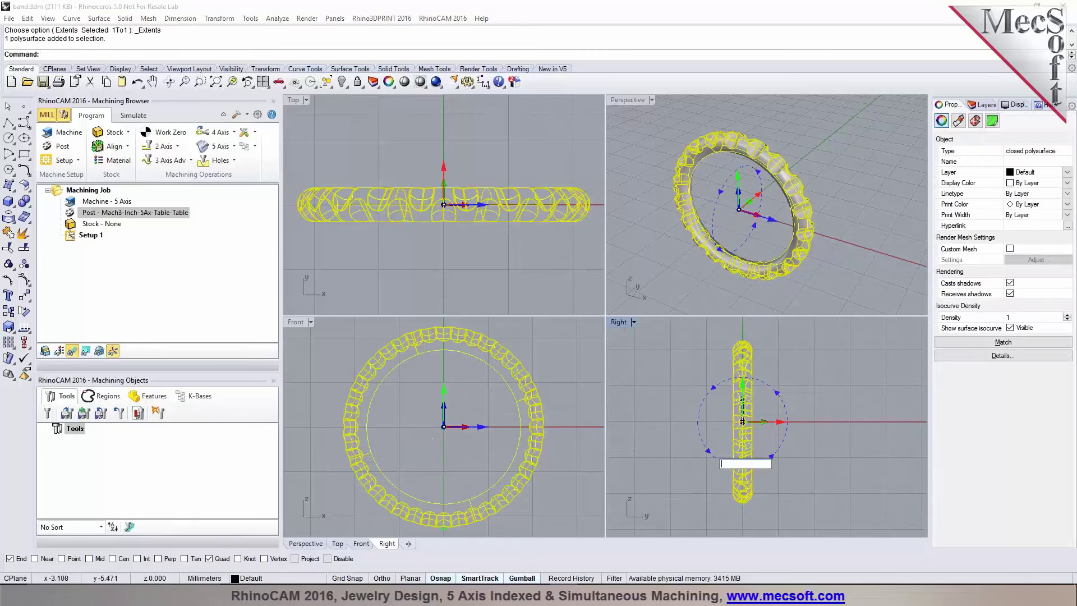
{"action": "type", "text": "-90"}
{"action": "key", "text": "Return"}
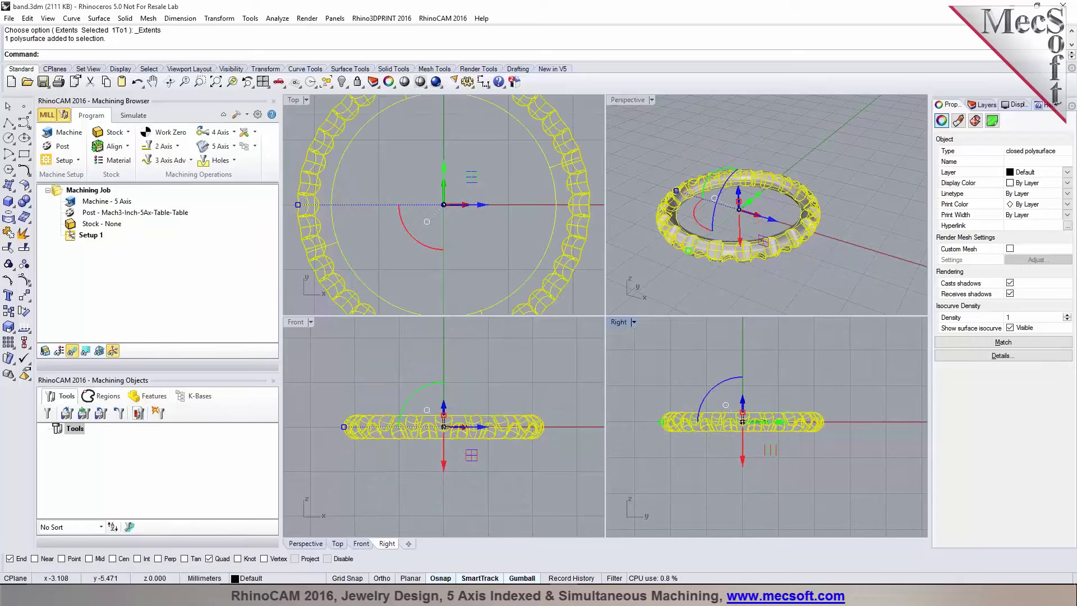
Step: Inspect the flat-lying ring band in an enlarged, shaded Perspective view and return to the four-view layout
{"action": "left_click", "coordinate": [402, 237]}
{"action": "scroll", "coordinate": [402, 236], "scroll_direction": "down", "scroll_amount": 3}
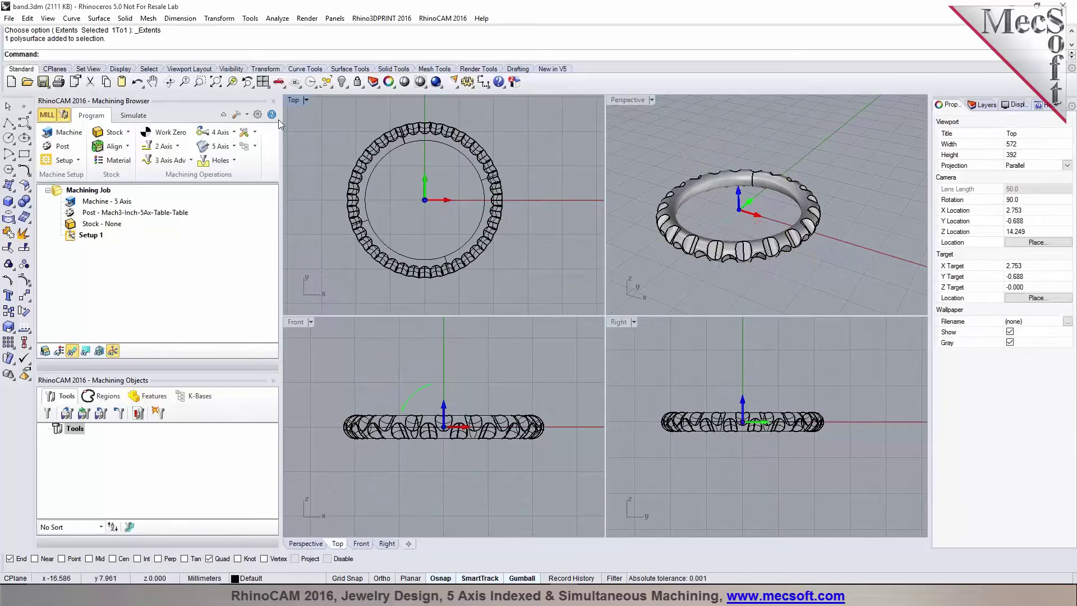
{"action": "key", "text": "ctrl+shift+e"}
{"action": "left_click", "coordinate": [641, 123]}
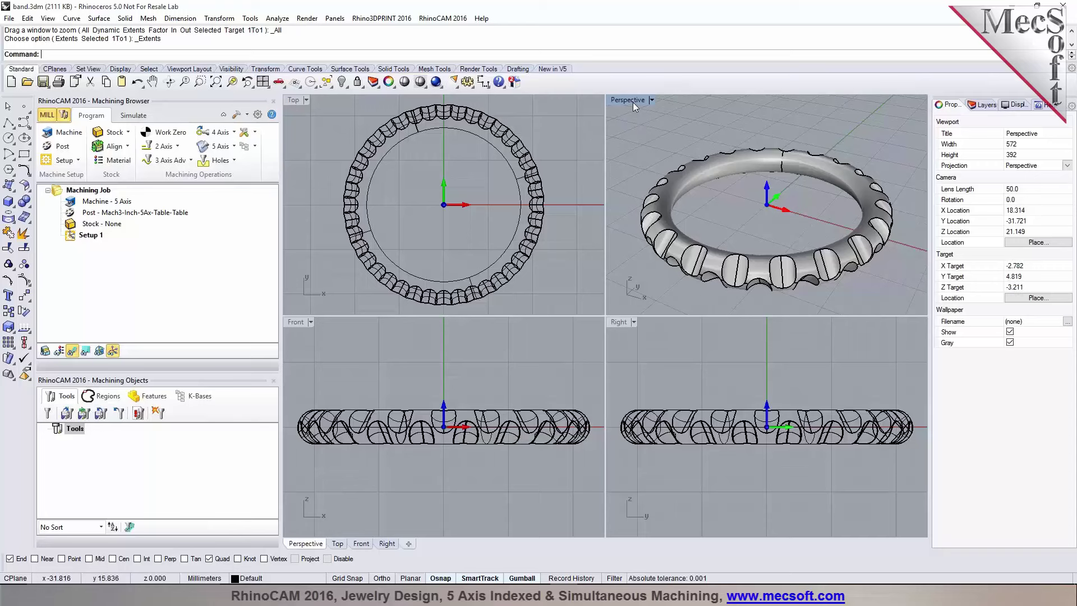
{"action": "double_click", "coordinate": [633, 102]}
{"action": "left_click", "coordinate": [420, 82]}
{"action": "right_click_drag", "start_coordinate": [600, 242], "coordinate": [601, 337]}
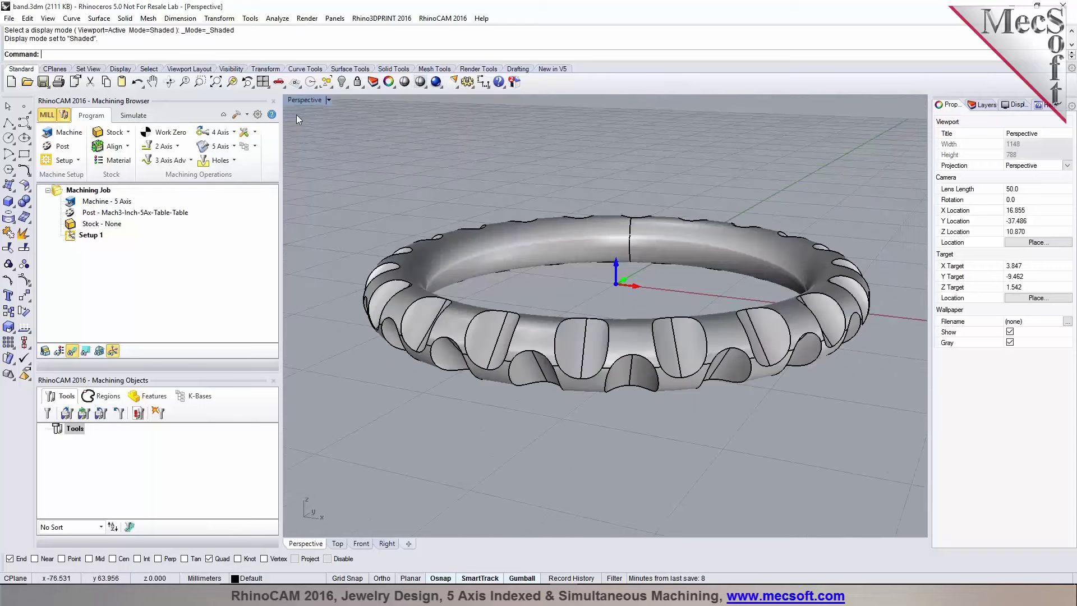
{"action": "left_click", "coordinate": [264, 81]}
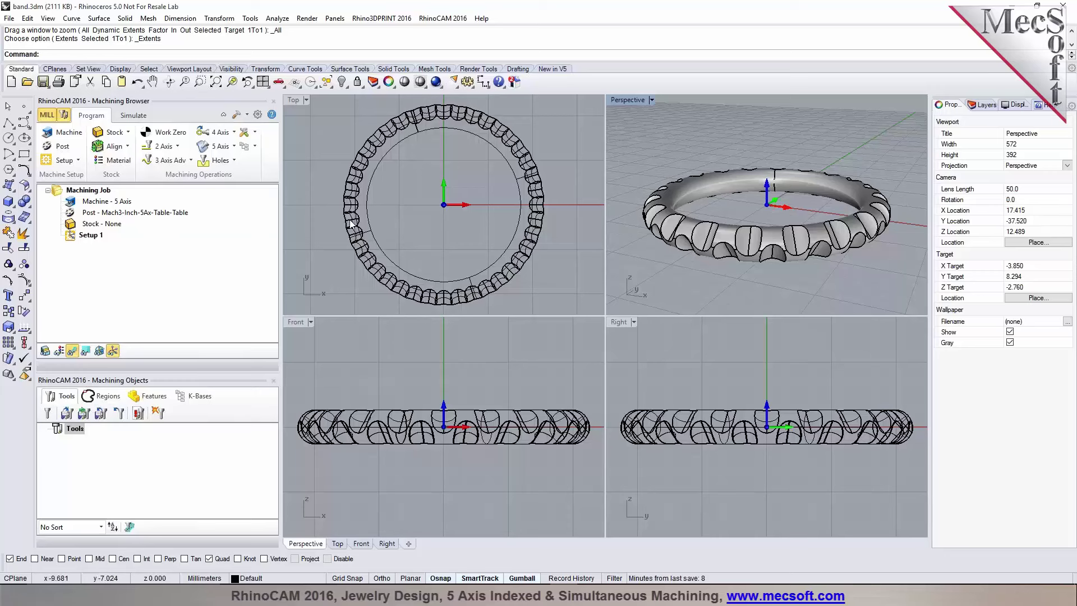
Step: Examine the pockets around the ring band and look through the model's layer list
{"action": "left_click", "coordinate": [553, 147]}
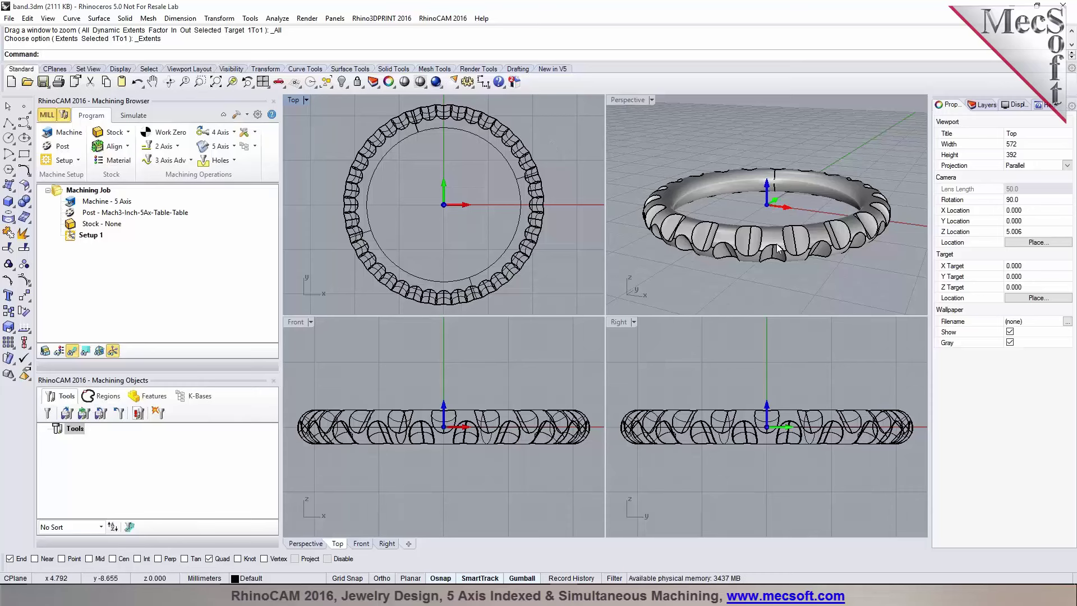
{"action": "scroll", "coordinate": [779, 248], "scroll_direction": "up", "scroll_amount": 2}
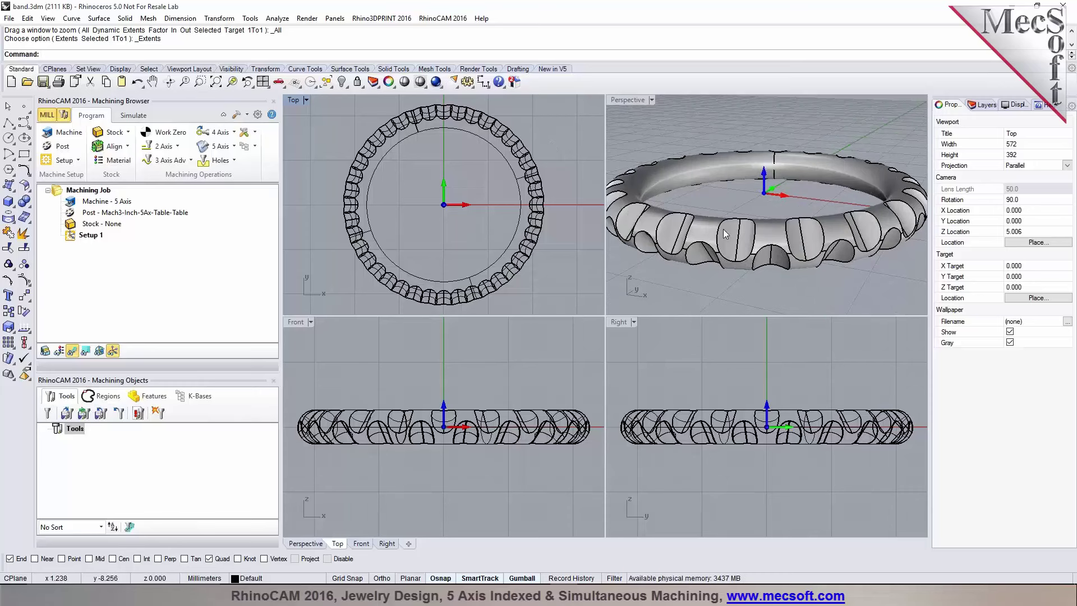
{"action": "left_click", "coordinate": [994, 105]}
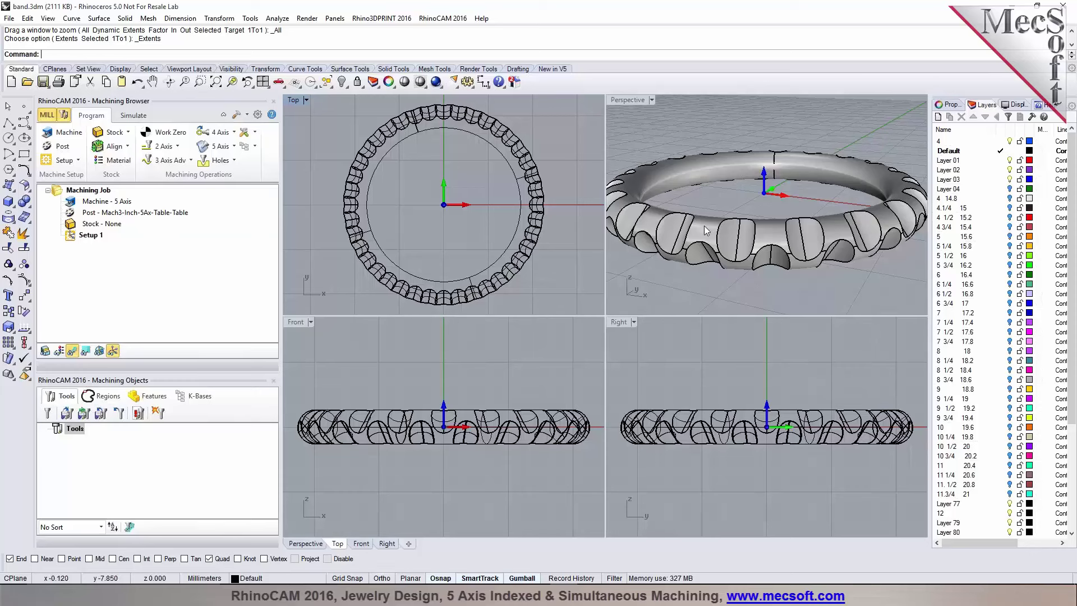
{"action": "scroll", "coordinate": [556, 199], "scroll_direction": "up", "scroll_amount": 4}
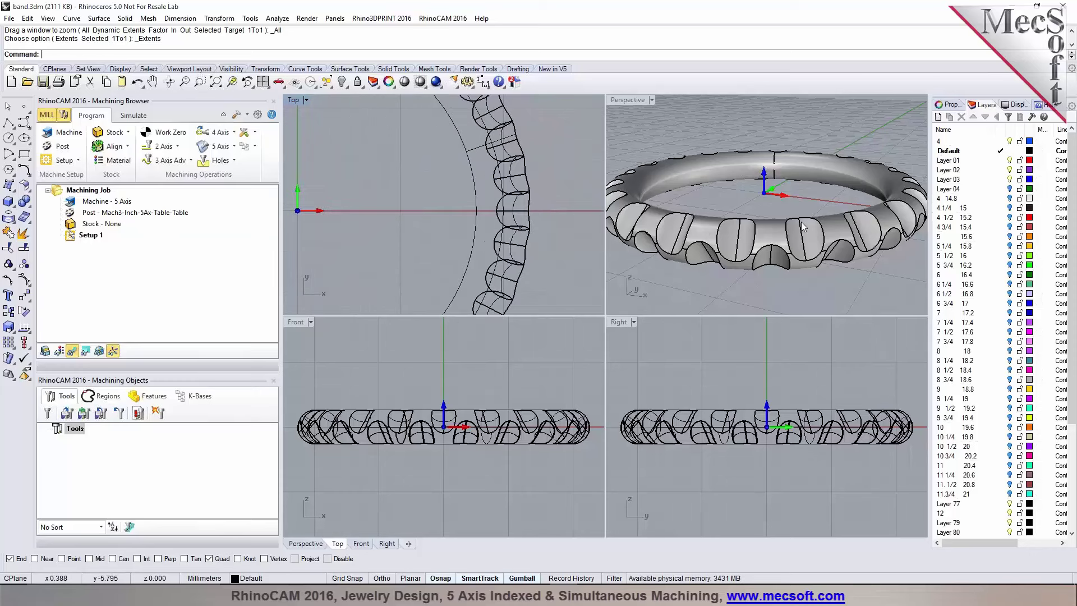
{"action": "scroll", "coordinate": [1006, 474], "scroll_direction": "down", "scroll_amount": 5}
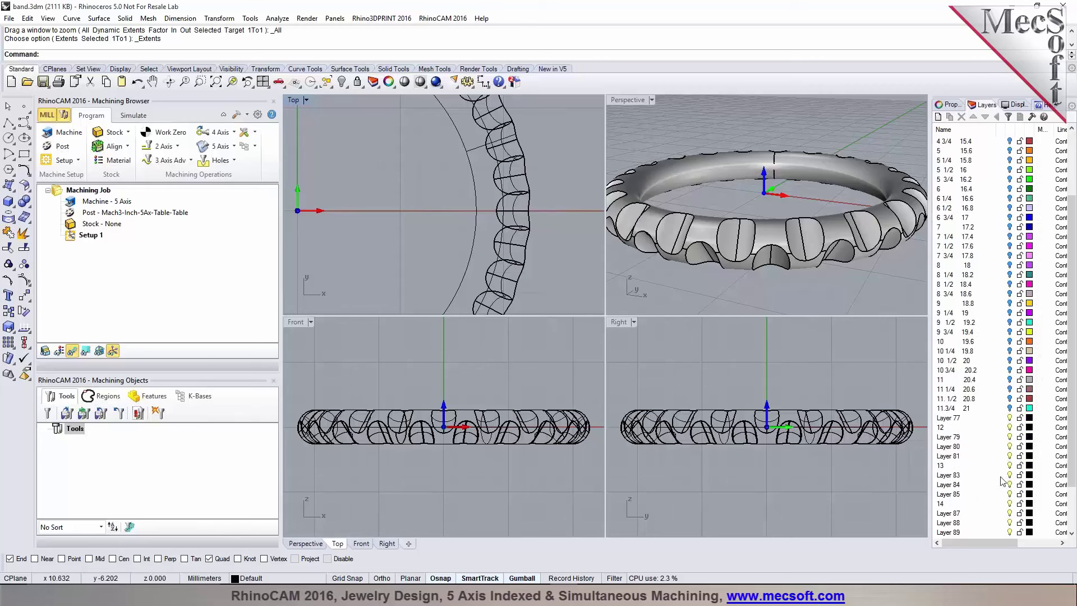
{"action": "scroll", "coordinate": [1007, 472], "scroll_direction": "up", "scroll_amount": 5}
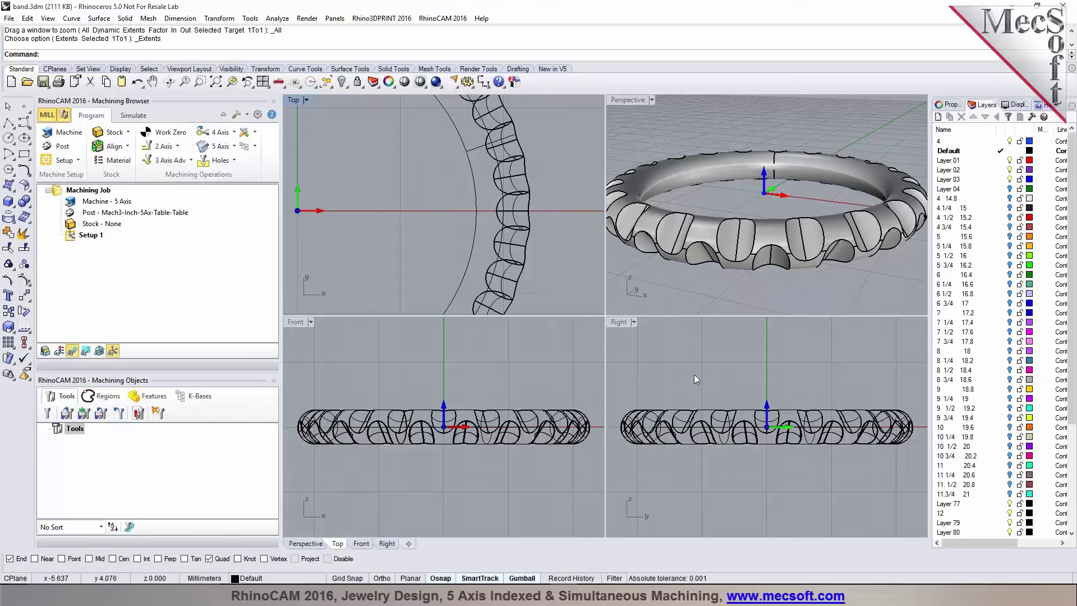
{"action": "left_click", "coordinate": [842, 296]}
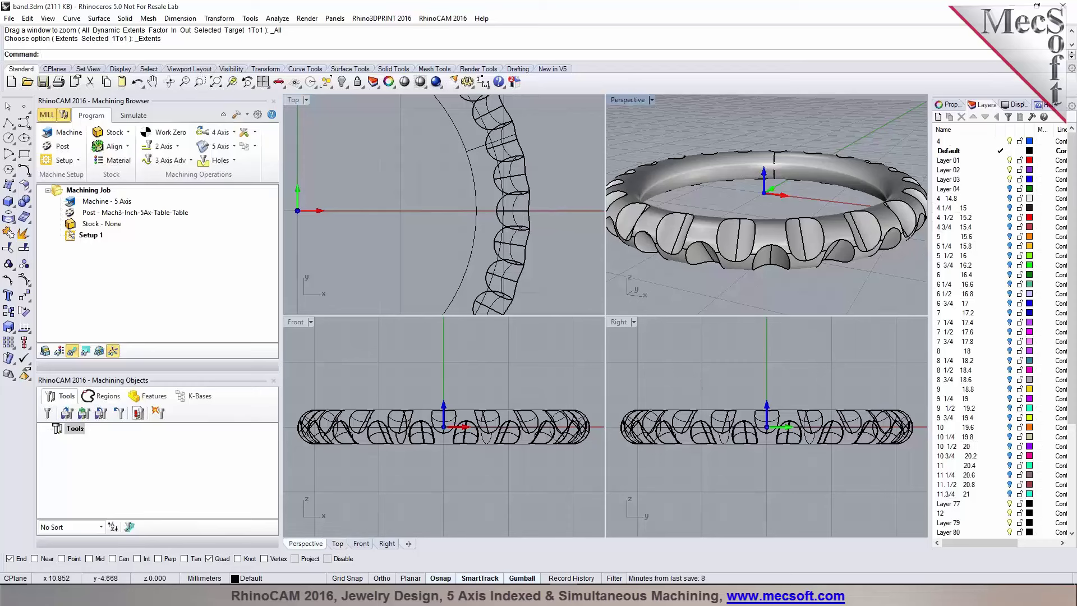
{"action": "left_click", "coordinate": [948, 105]}
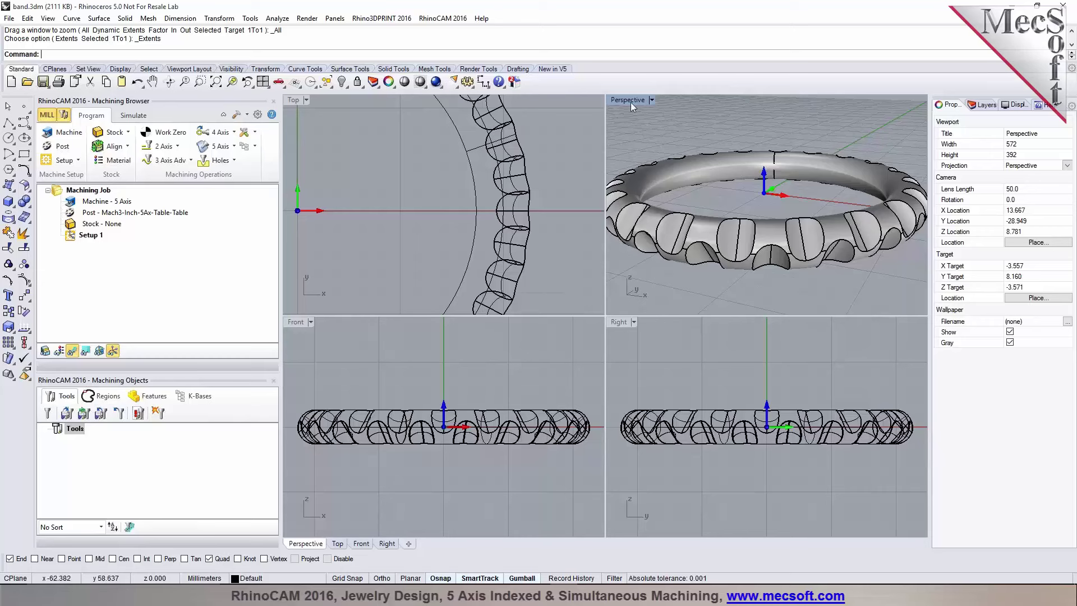
{"action": "right_click_drag", "start_coordinate": [708, 197], "coordinate": [729, 190]}
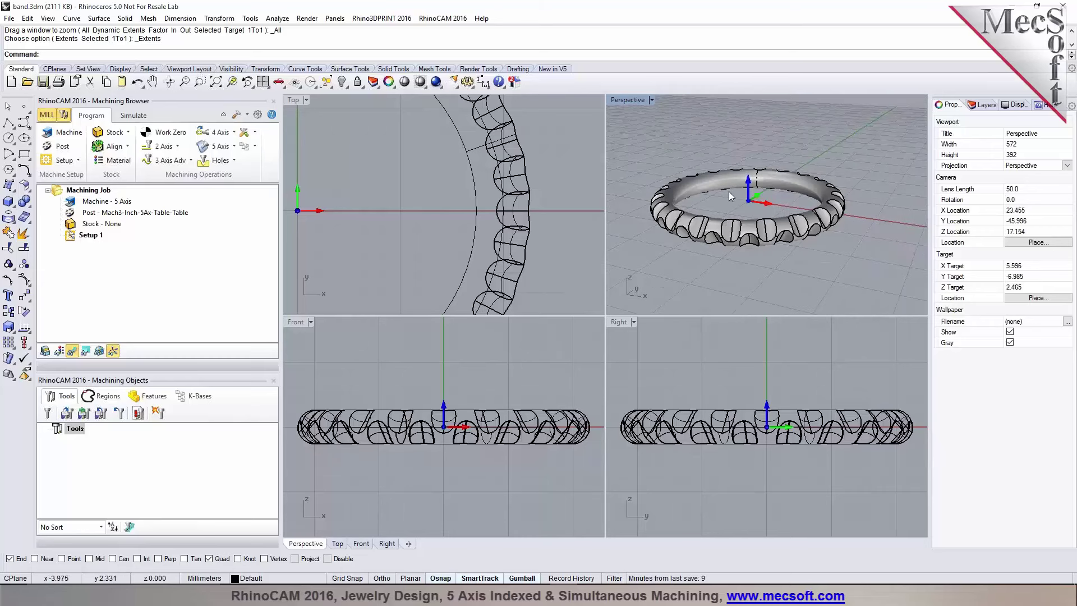
{"action": "scroll", "coordinate": [729, 191], "scroll_direction": "up", "scroll_amount": 1}
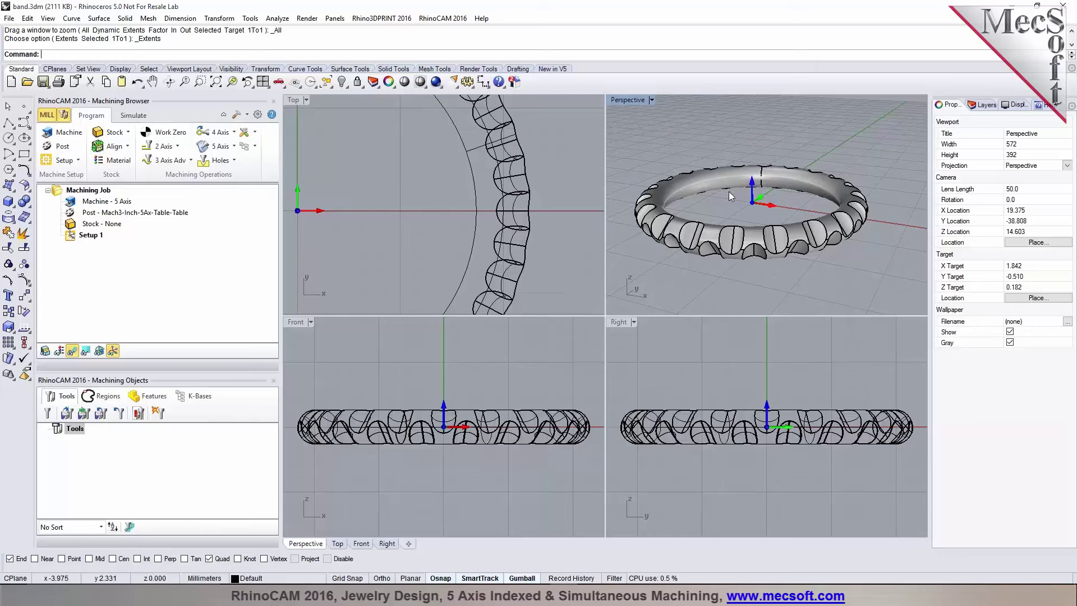
{"action": "scroll", "coordinate": [567, 179], "scroll_direction": "down", "scroll_amount": 4}
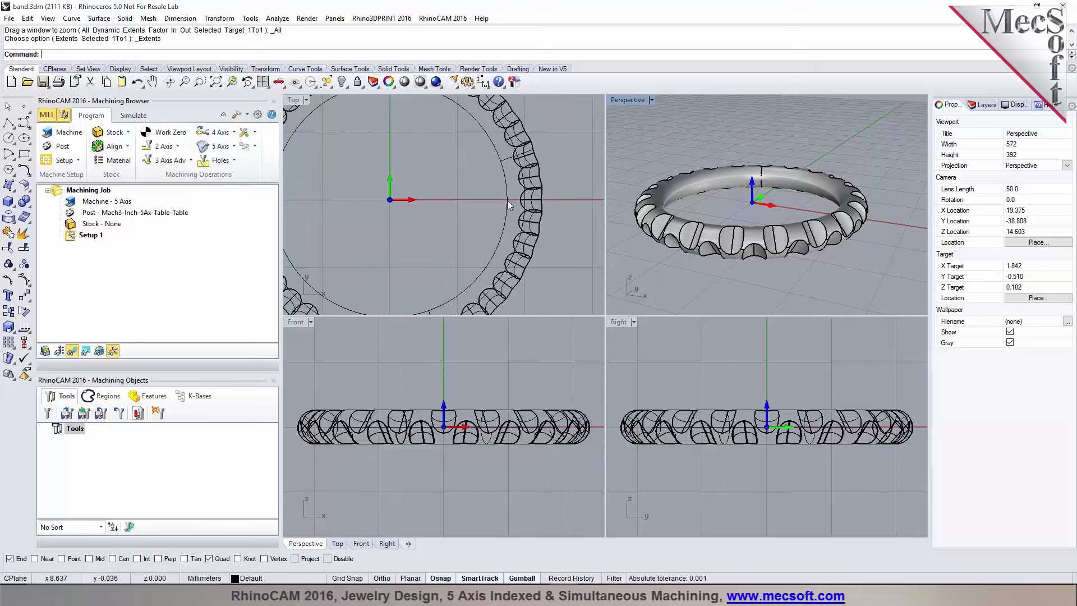
{"action": "left_click", "coordinate": [507, 200]}
{"action": "key", "text": "Escape"}
{"action": "scroll", "coordinate": [486, 200], "scroll_direction": "down", "scroll_amount": 3}
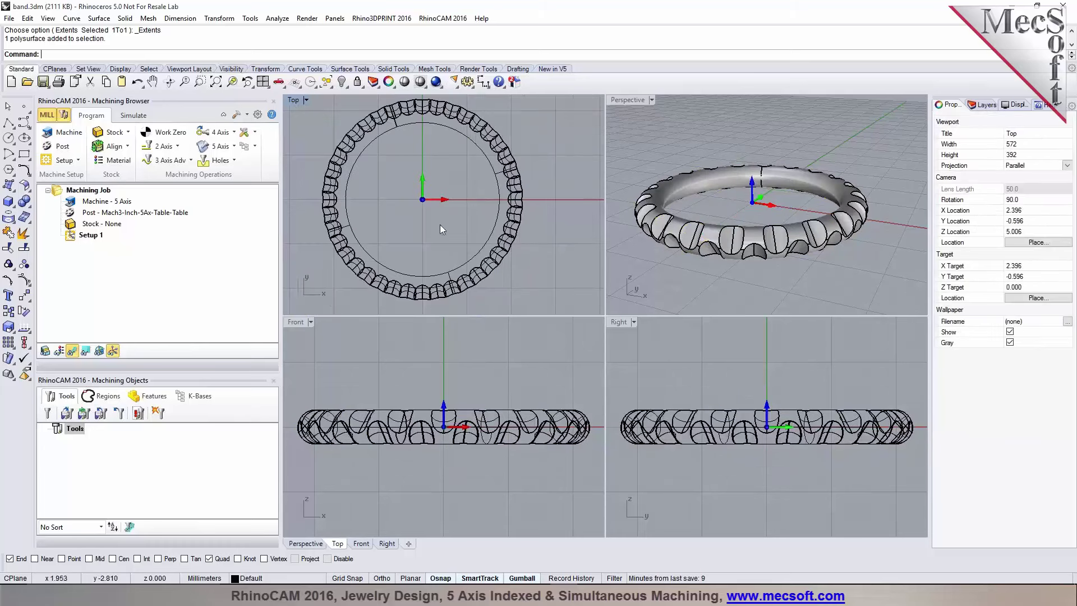
{"action": "scroll", "coordinate": [468, 214], "scroll_direction": "down", "scroll_amount": 2}
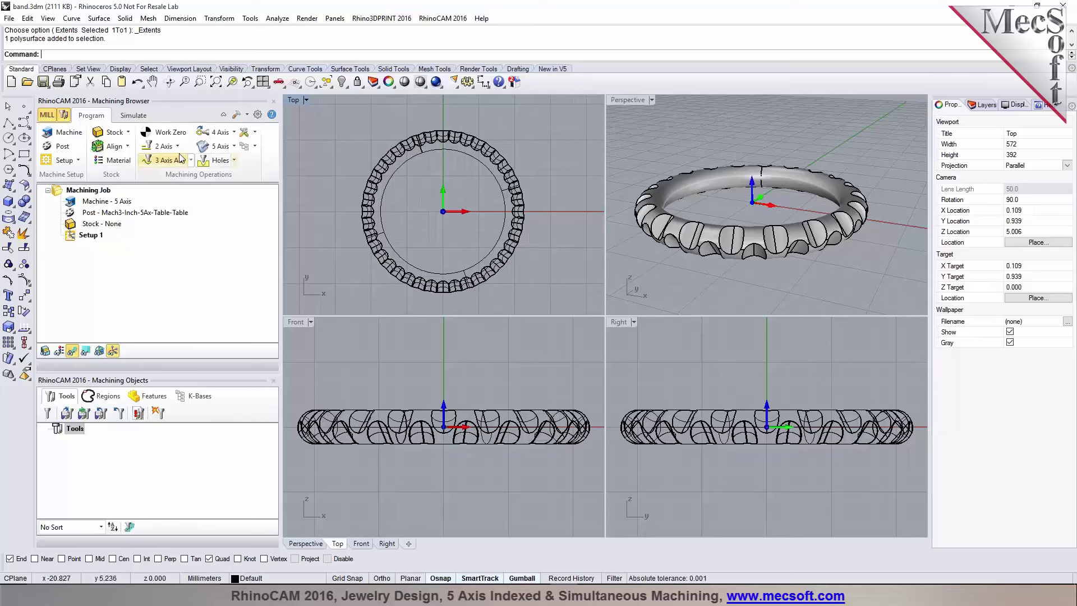
Step: Create a cylinder stock along the Z axis from the model's bounding cylinder, ignoring wireframe geometry in the bounds computation
{"action": "left_click", "coordinate": [127, 133]}
{"action": "left_click", "coordinate": [126, 132]}
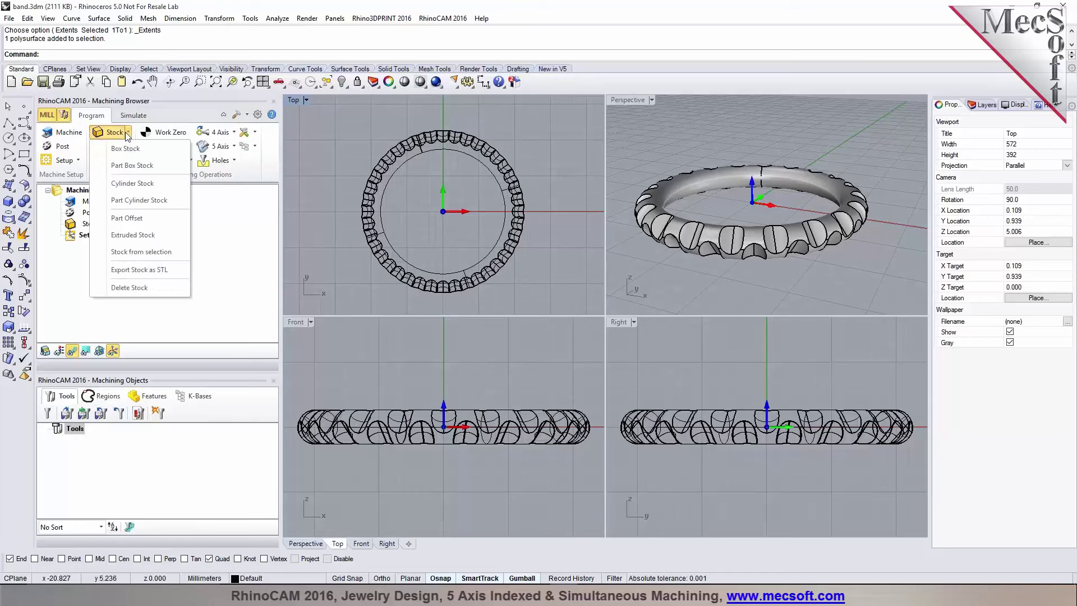
{"action": "left_click", "coordinate": [133, 183]}
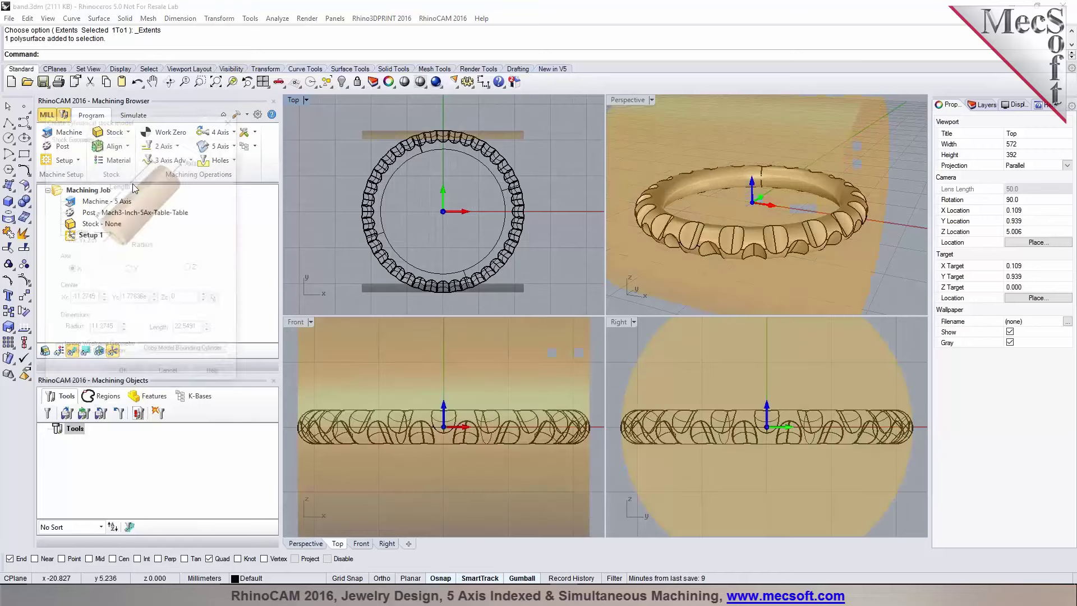
{"action": "left_click", "coordinate": [181, 353]}
{"action": "left_click", "coordinate": [180, 353]}
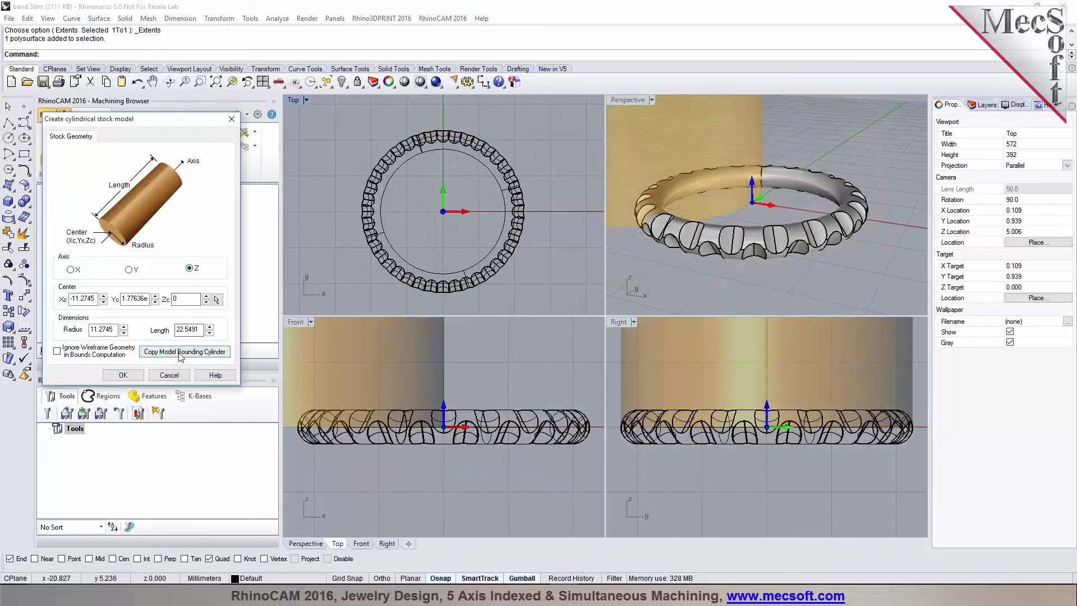
{"action": "left_click", "coordinate": [56, 350]}
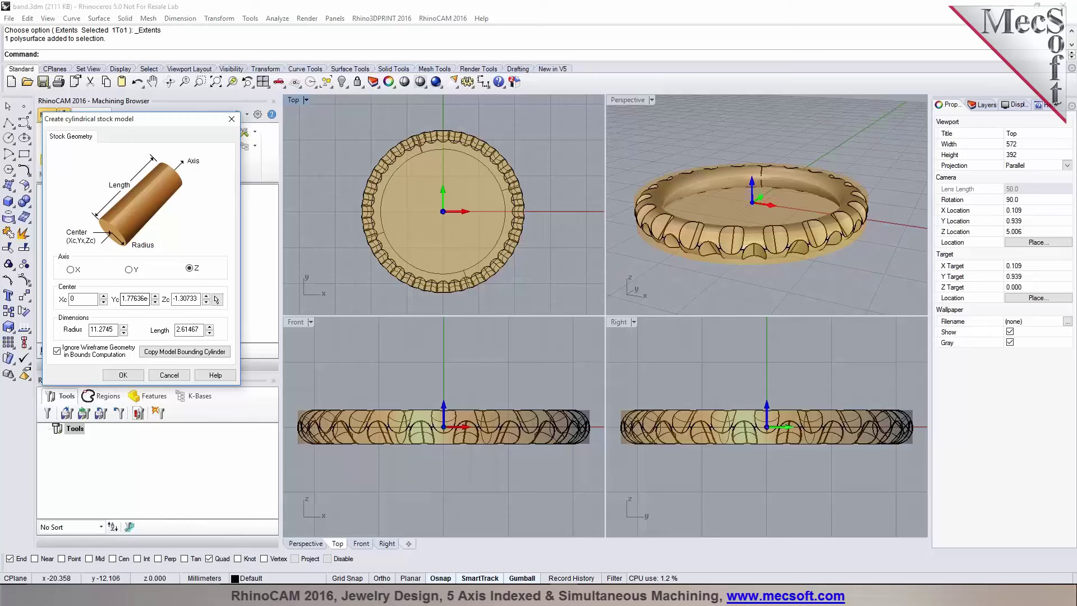
Step: Set the cylinder stock's radius to 12 and length to 3, and accept the stock
{"action": "left_click_drag", "start_coordinate": [110, 330], "coordinate": [85, 330]}
{"action": "type", "text": "12"}
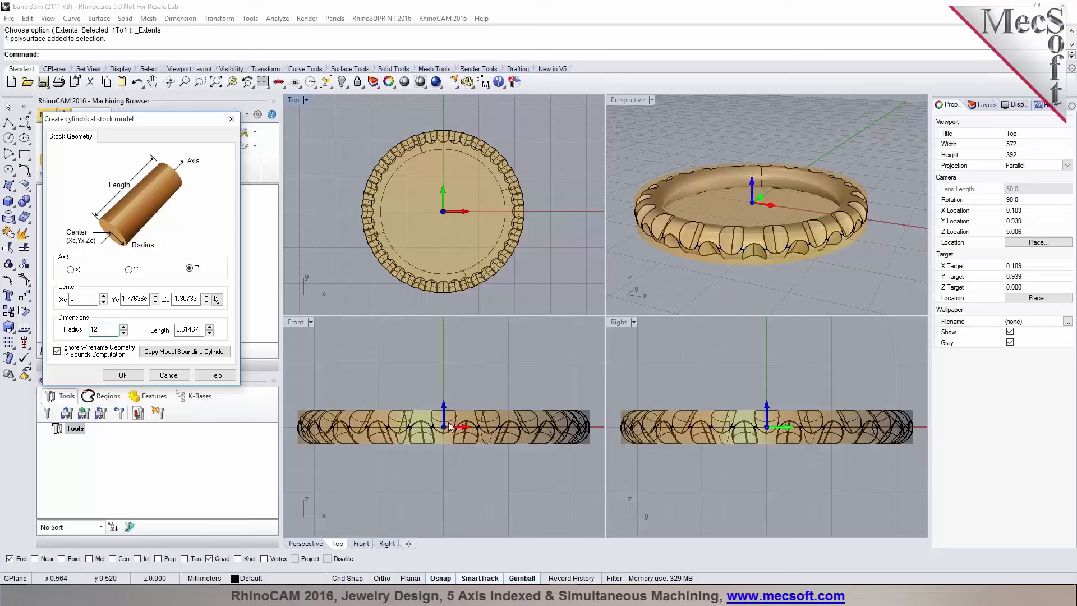
{"action": "left_click_drag", "start_coordinate": [205, 329], "coordinate": [168, 330]}
{"action": "type", "text": "3"}
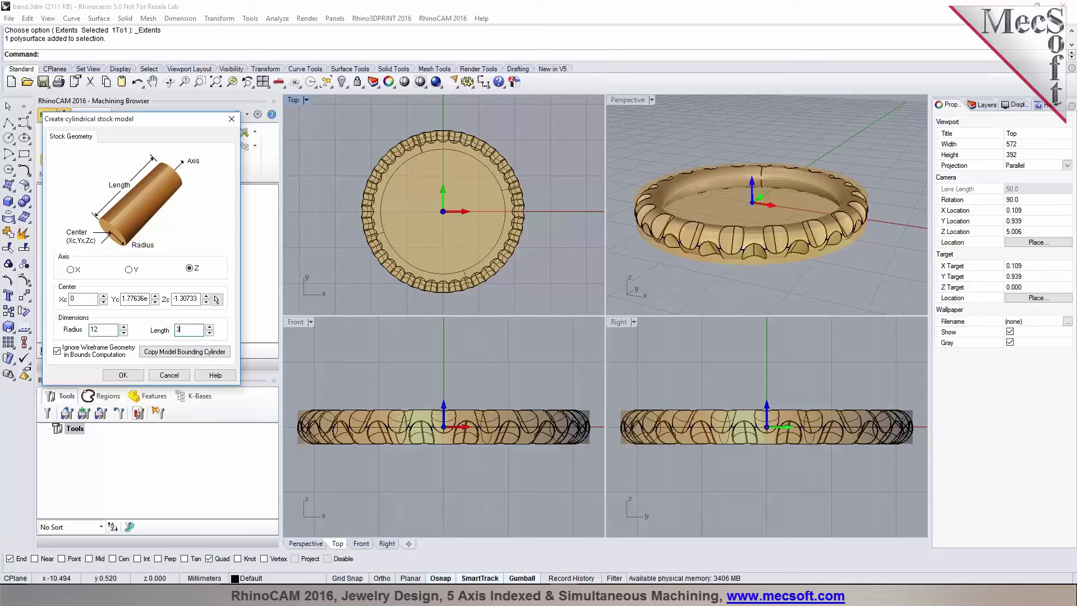
{"action": "left_click", "coordinate": [137, 375]}
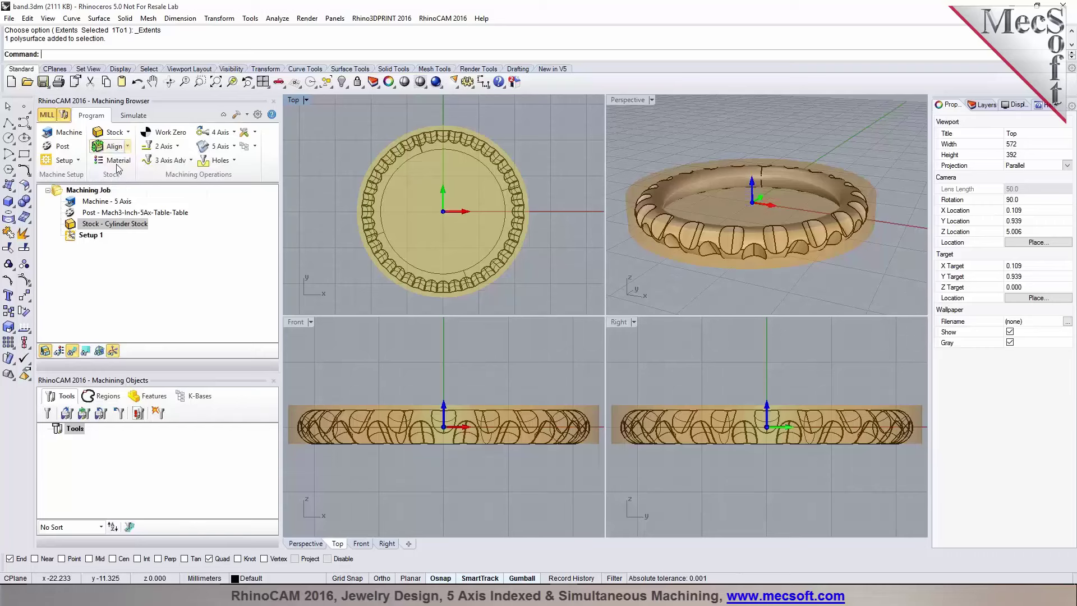
Step: Align the stock about the ring band with Center alignment in both Z and XY and inspect it in the views
{"action": "left_click", "coordinate": [112, 146]}
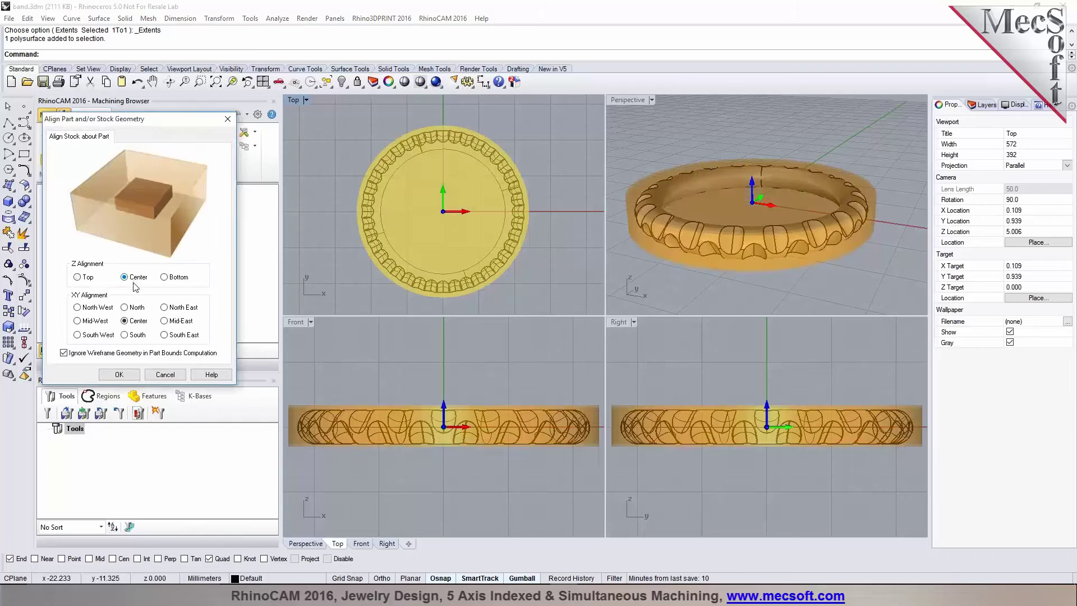
{"action": "left_click", "coordinate": [120, 375]}
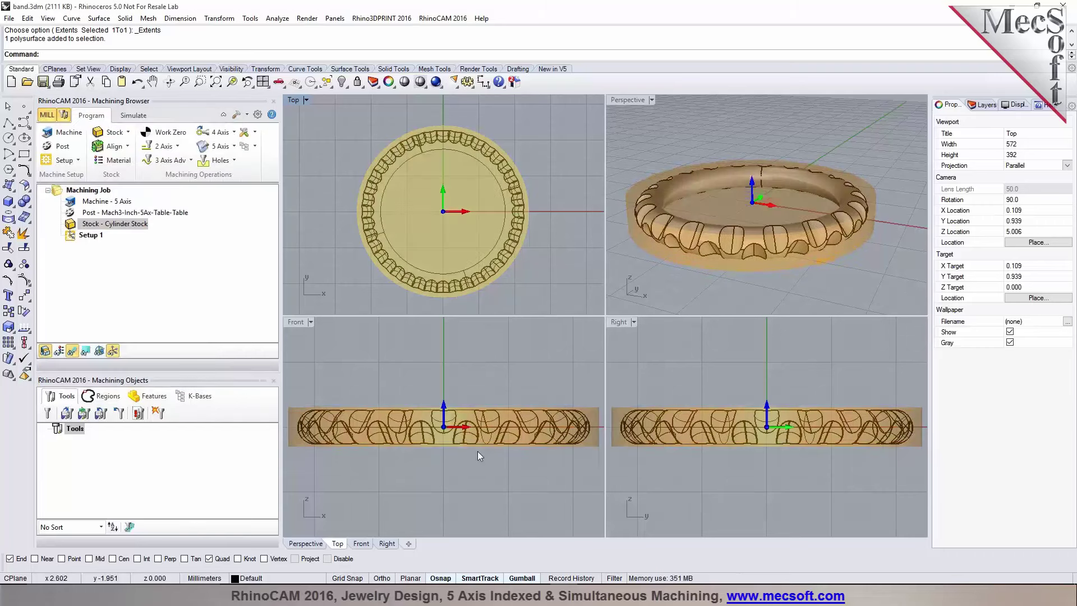
{"action": "scroll", "coordinate": [476, 450], "scroll_direction": "up", "scroll_amount": 3}
{"action": "right_click_drag", "start_coordinate": [716, 217], "coordinate": [729, 247]}
{"action": "scroll", "coordinate": [467, 208], "scroll_direction": "up", "scroll_amount": 3}
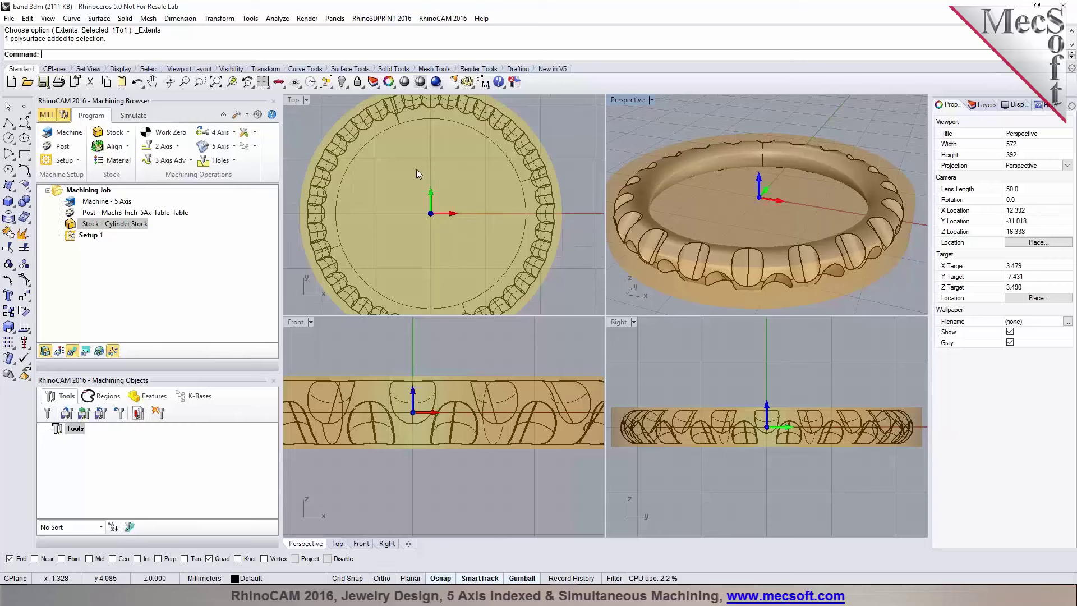
{"action": "scroll", "coordinate": [416, 170], "scroll_direction": "down", "scroll_amount": 2}
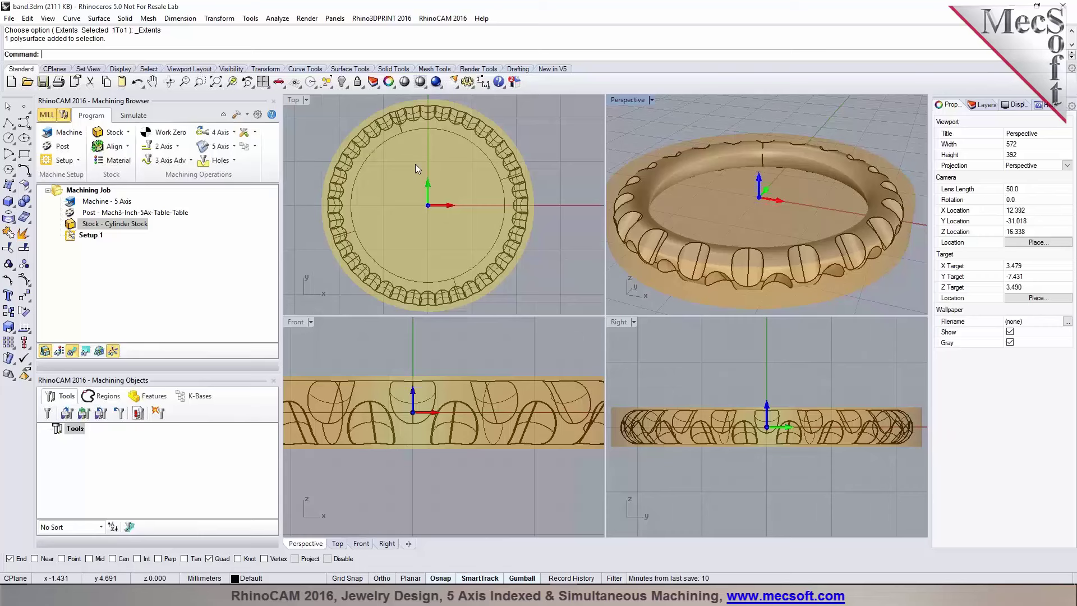
Step: Add a new layer directly below the Default layer
{"action": "left_click", "coordinate": [982, 105]}
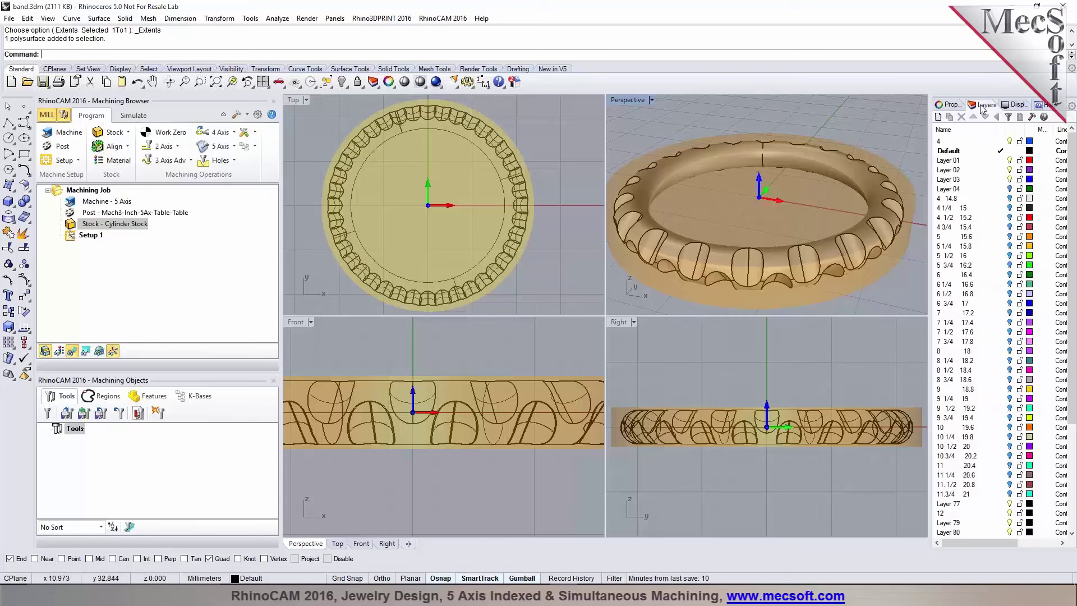
{"action": "left_click", "coordinate": [951, 151]}
{"action": "left_click", "coordinate": [937, 116]}
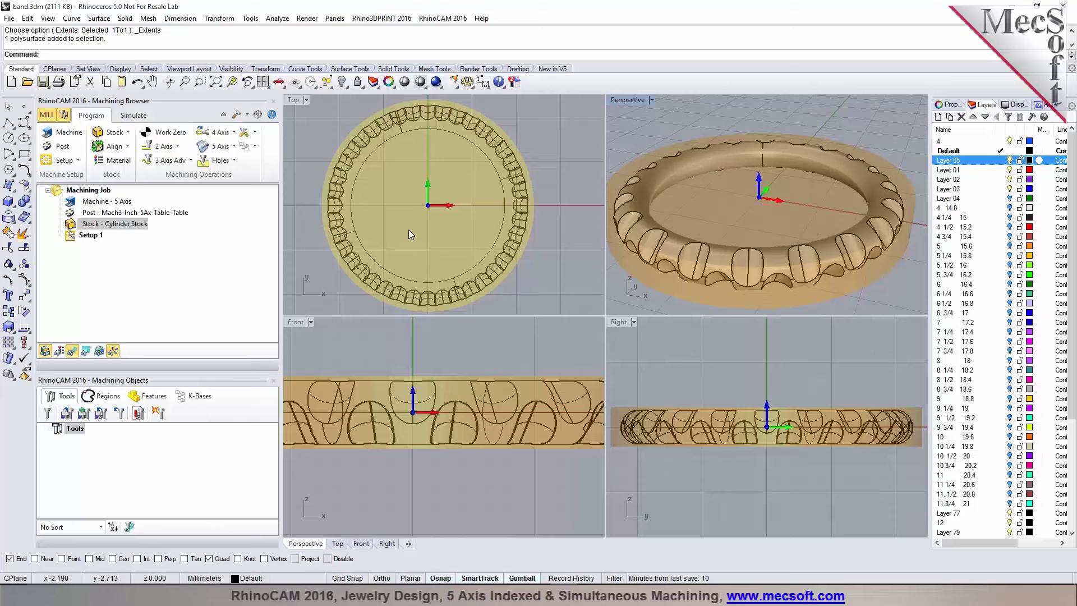
{"action": "scroll", "coordinate": [409, 226], "scroll_direction": "down", "scroll_amount": 2}
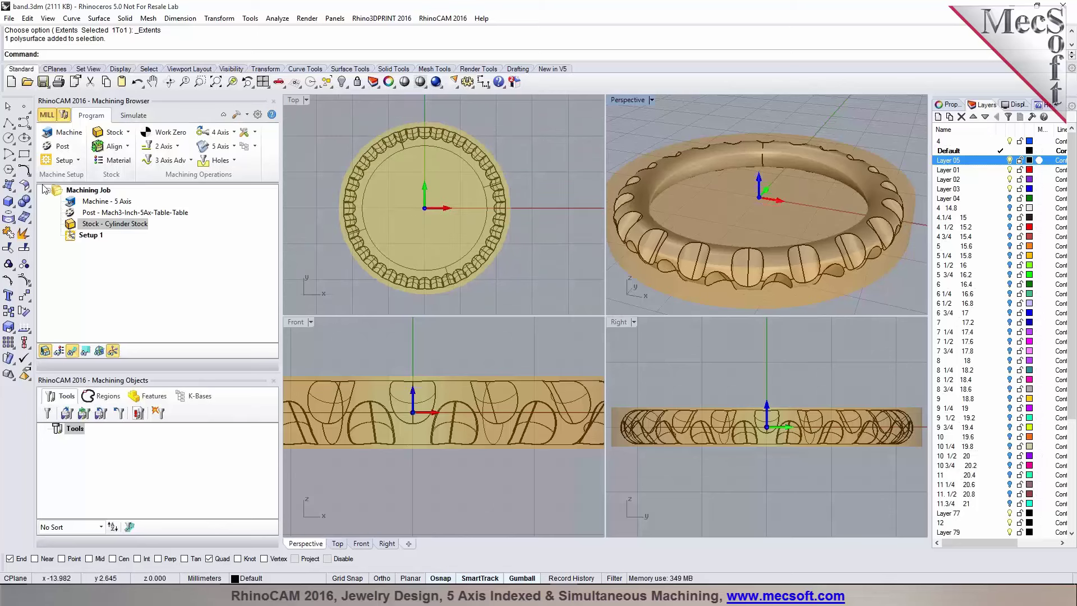
Step: Draw a circle about 1.5 mm in diameter centred on the origin in the Right view, with object snaps and grid snap off
{"action": "left_click", "coordinate": [8, 138]}
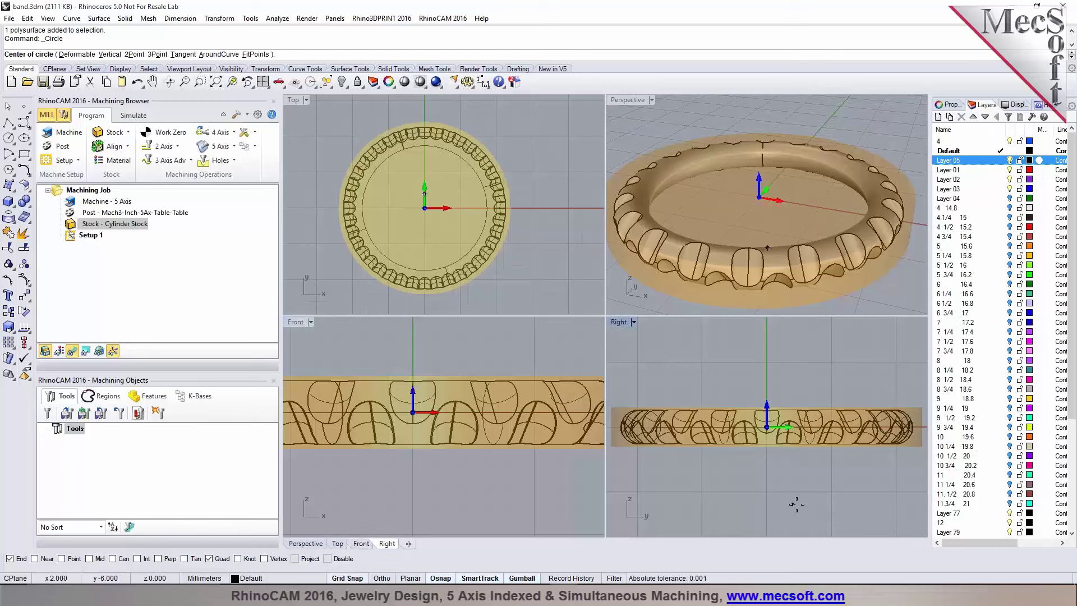
{"action": "type", "text": "0"}
{"action": "key", "text": "Return"}
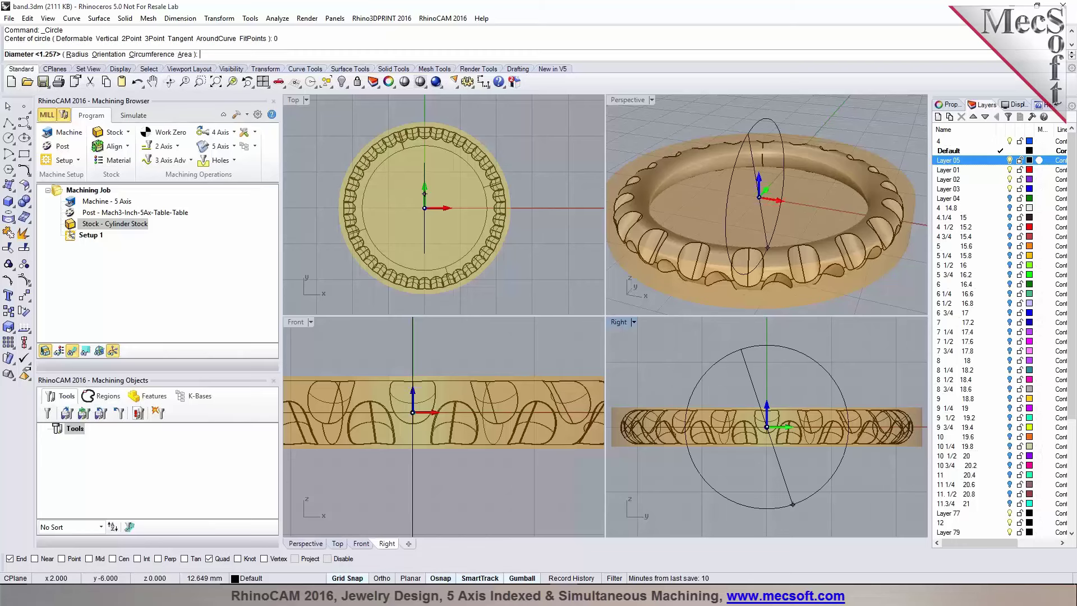
{"action": "scroll", "coordinate": [792, 401], "scroll_direction": "up", "scroll_amount": 4}
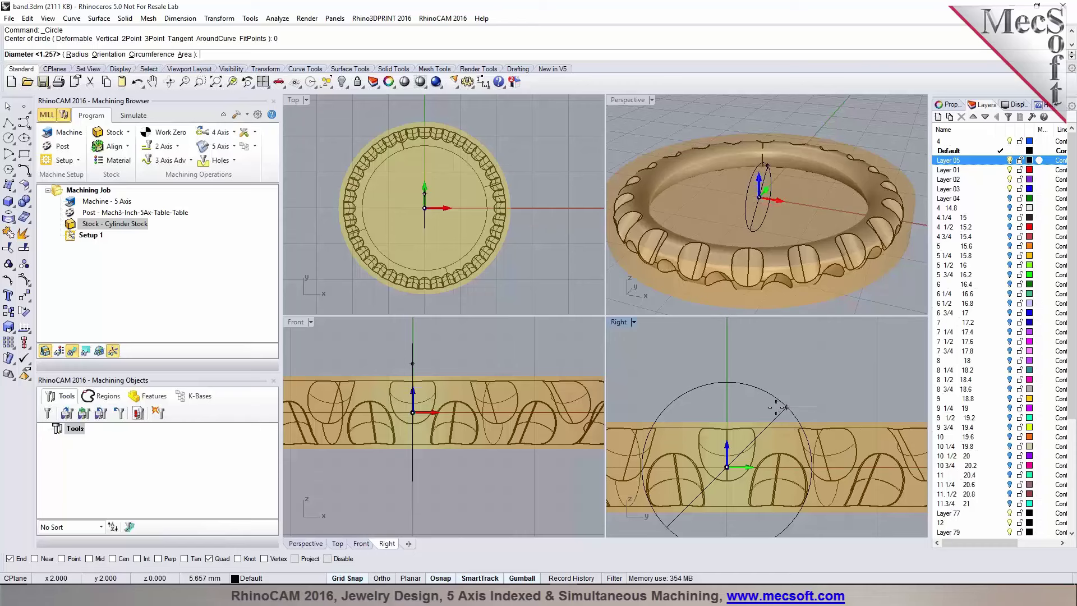
{"action": "scroll", "coordinate": [757, 447], "scroll_direction": "up", "scroll_amount": 3}
{"action": "left_click", "coordinate": [327, 559]}
{"action": "left_click", "coordinate": [347, 578]}
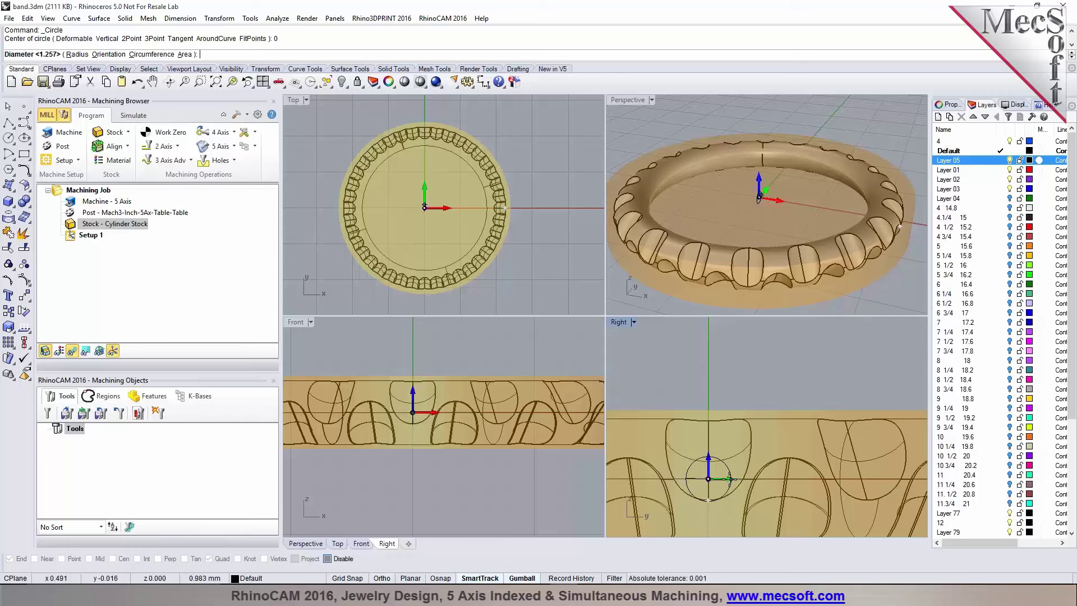
{"action": "key", "text": "F8"}
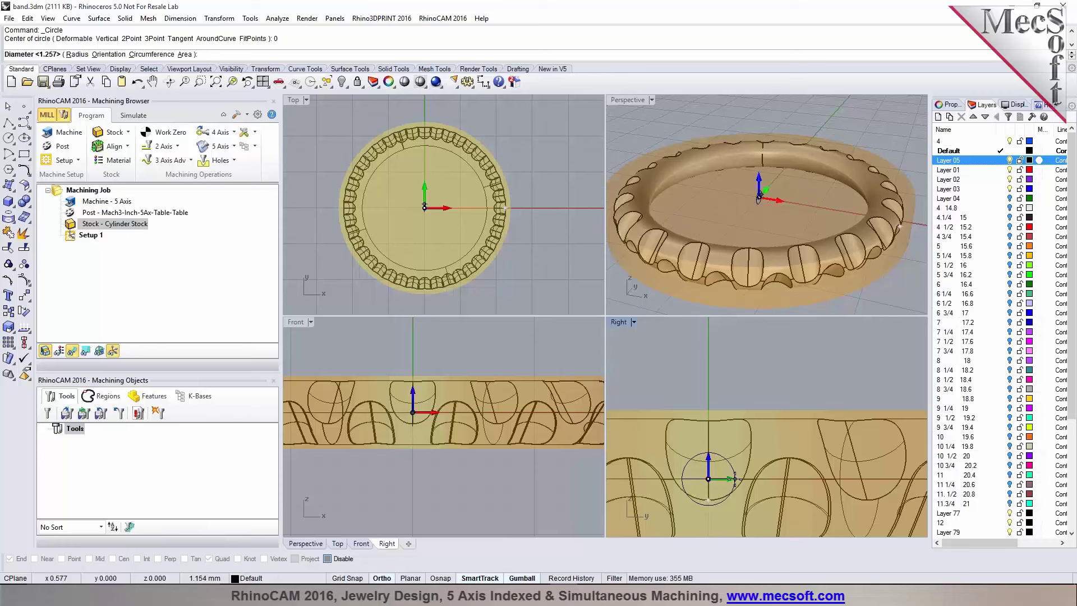
{"action": "key", "text": "F8"}
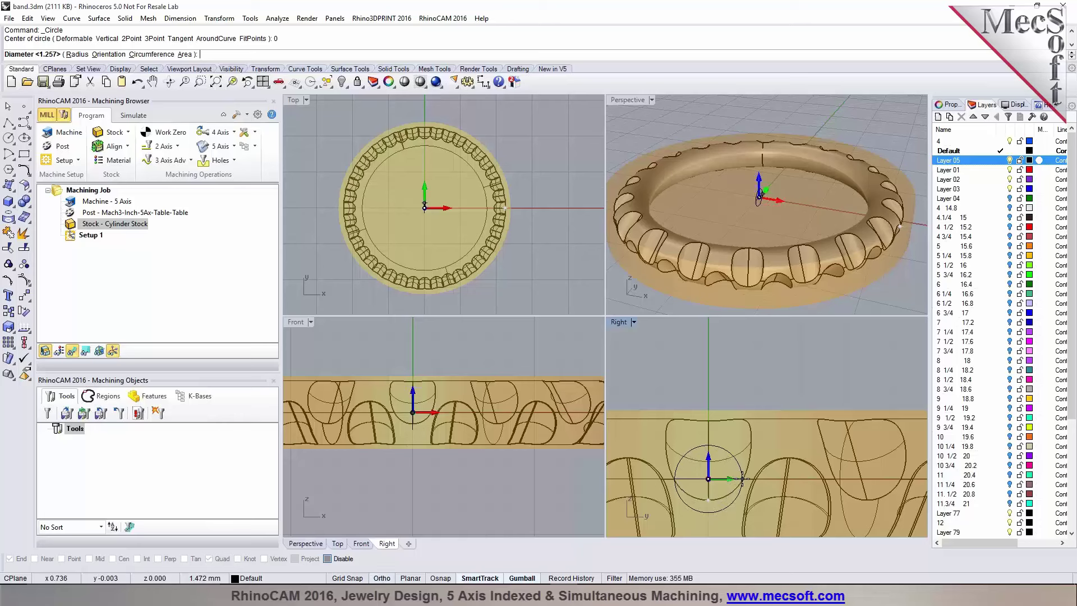
{"action": "left_click", "coordinate": [742, 478]}
{"action": "left_click", "coordinate": [742, 478]}
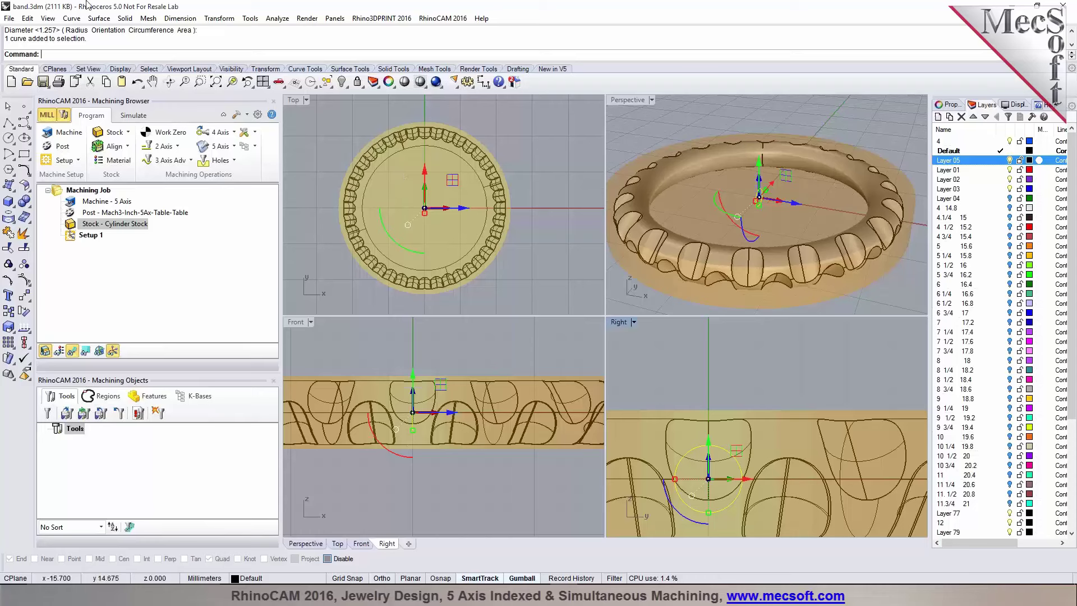
Step: Extrude the small circle straight as a solid to both sides, about 10 mm each way, so the rod reaches into the band
{"action": "left_click", "coordinate": [125, 18]}
{"action": "mouse_move", "coordinate": [168, 215]}
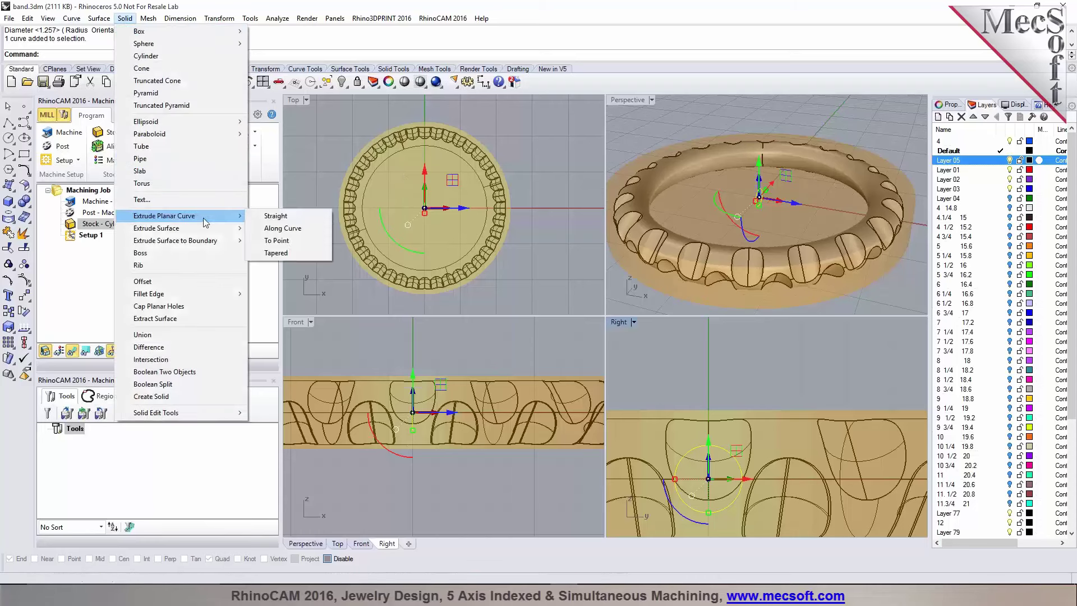
{"action": "left_click", "coordinate": [270, 215]}
{"action": "left_click", "coordinate": [137, 53]}
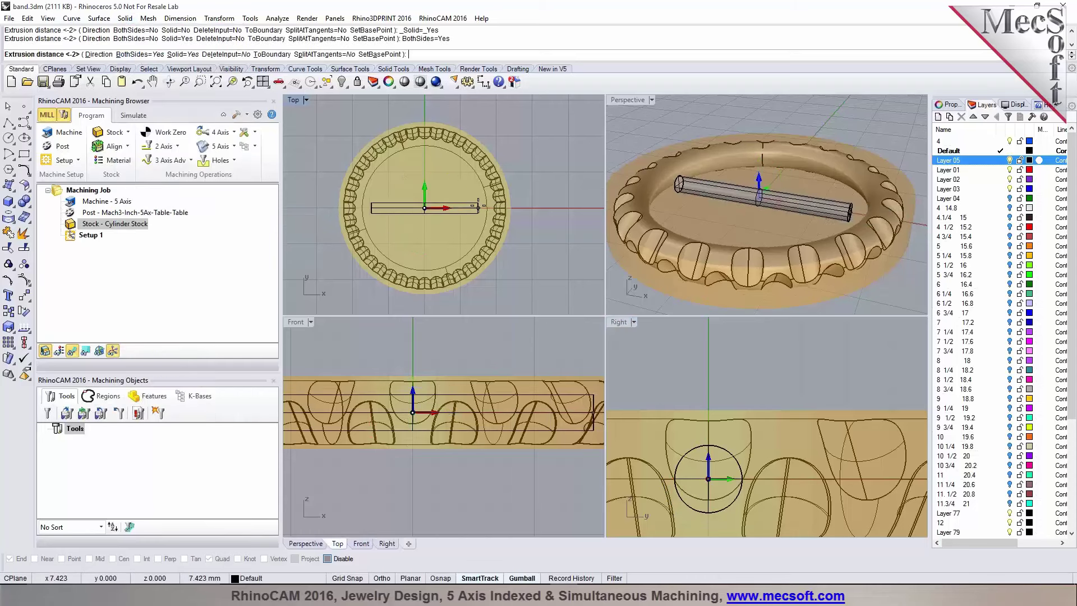
{"action": "scroll", "coordinate": [493, 207], "scroll_direction": "up", "scroll_amount": 2}
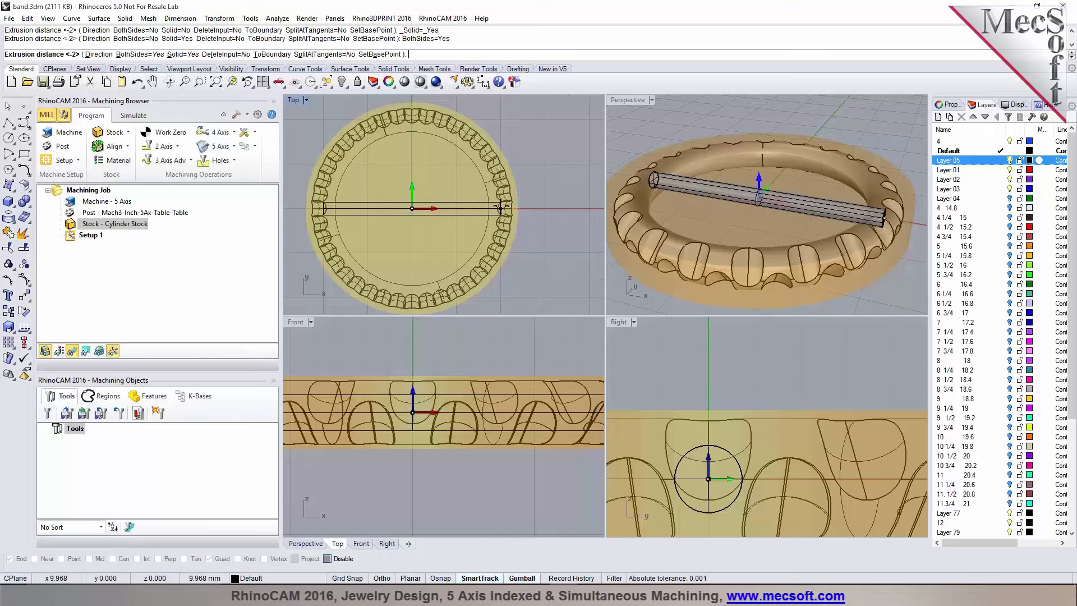
{"action": "left_click", "coordinate": [499, 207]}
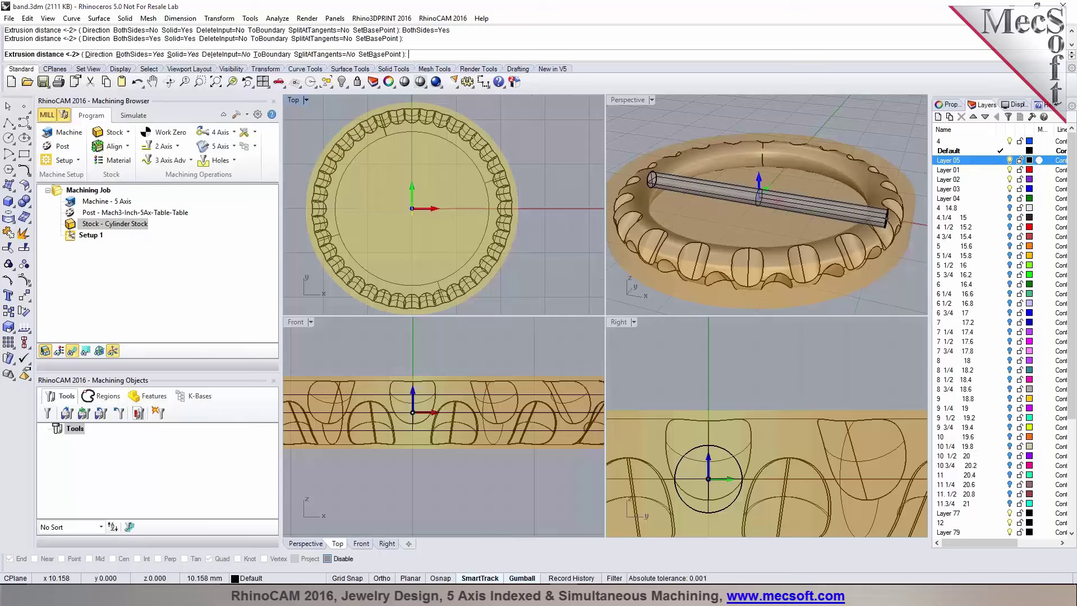
Step: Try to rotate a copy of the rod a quarter turn freehand in the Top view, and undo it
{"action": "left_click", "coordinate": [436, 216]}
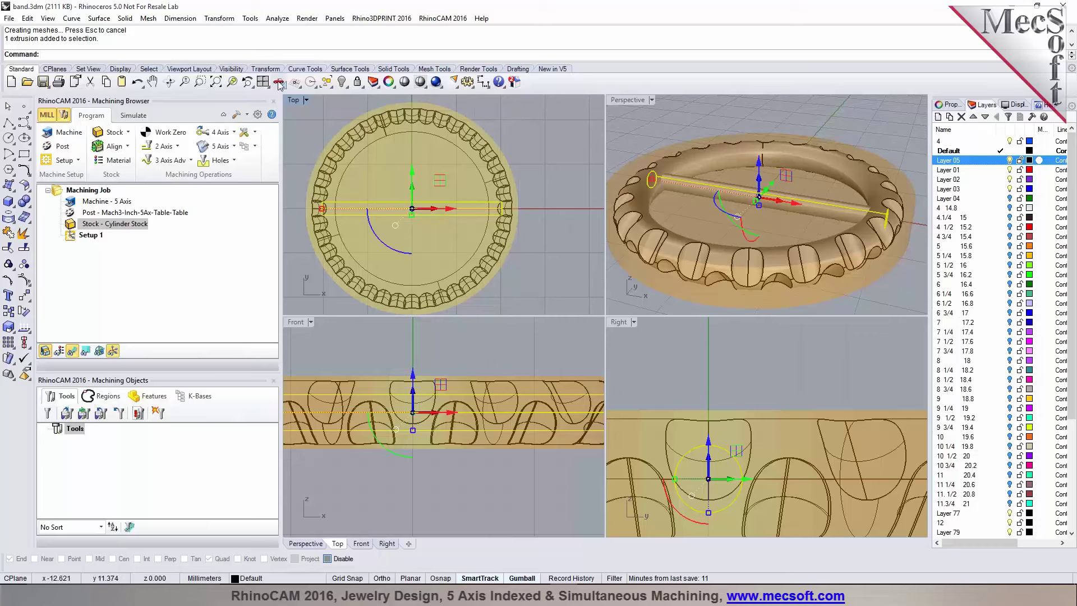
{"action": "left_click", "coordinate": [218, 18]}
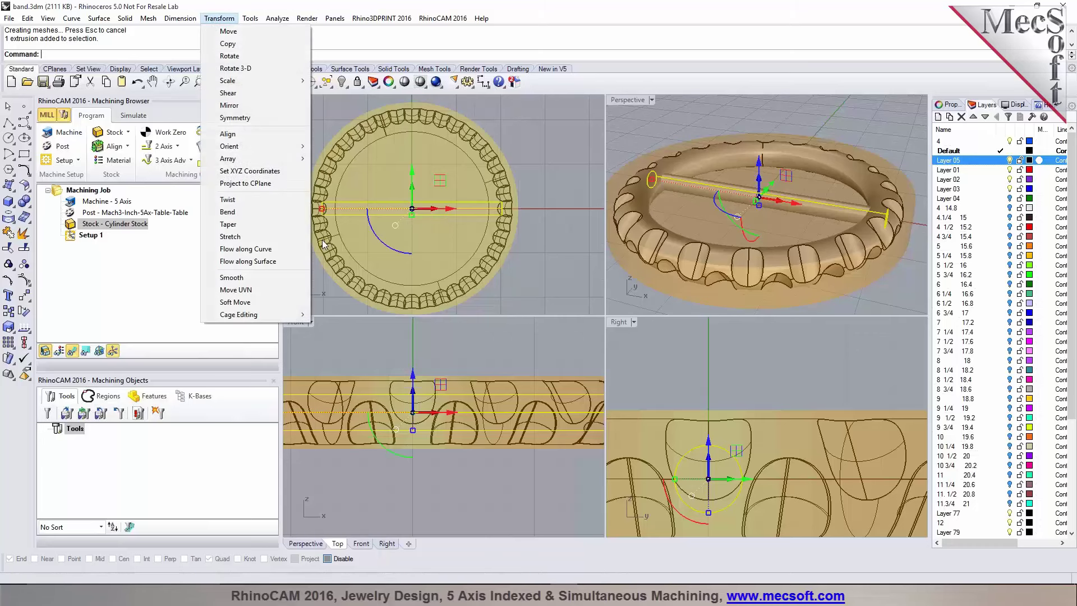
{"action": "left_click", "coordinate": [418, 247]}
{"action": "left_click", "coordinate": [436, 214]}
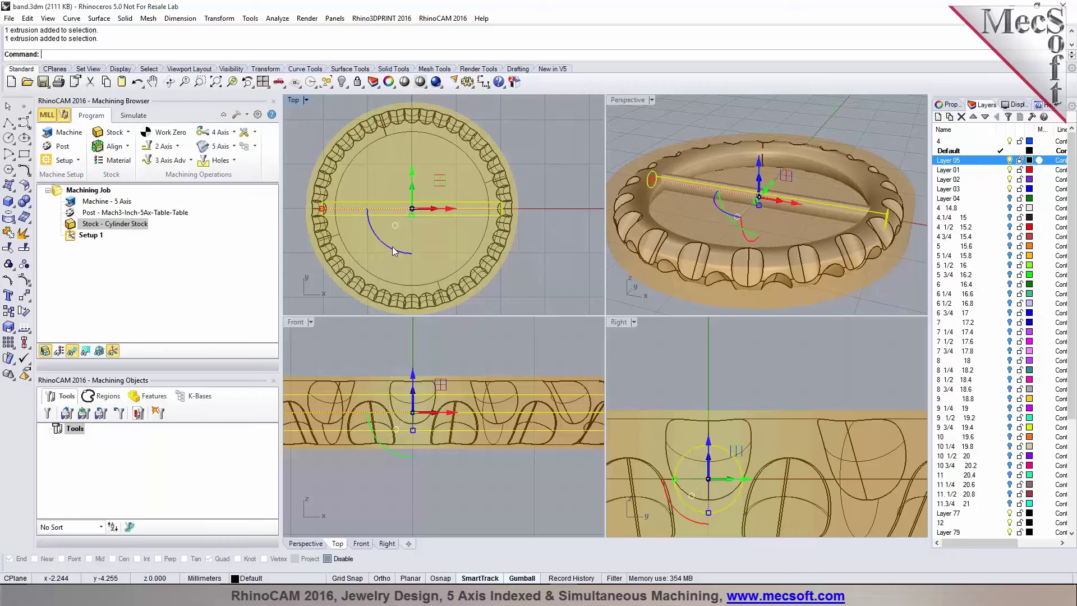
{"action": "left_click_drag", "start_coordinate": [392, 247], "coordinate": [375, 192]}
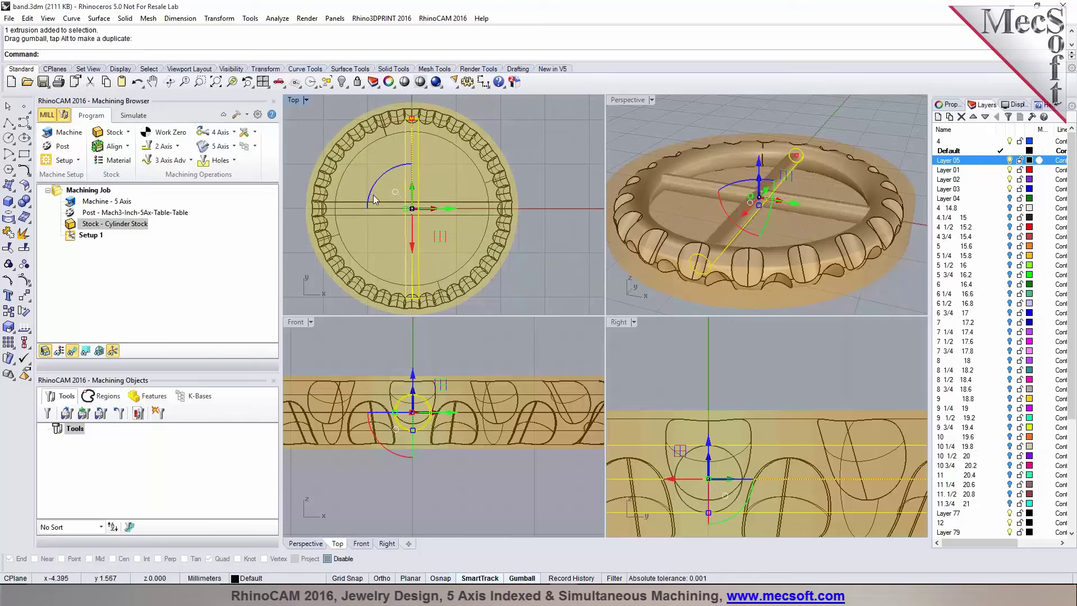
{"action": "key", "text": "ctrl+z"}
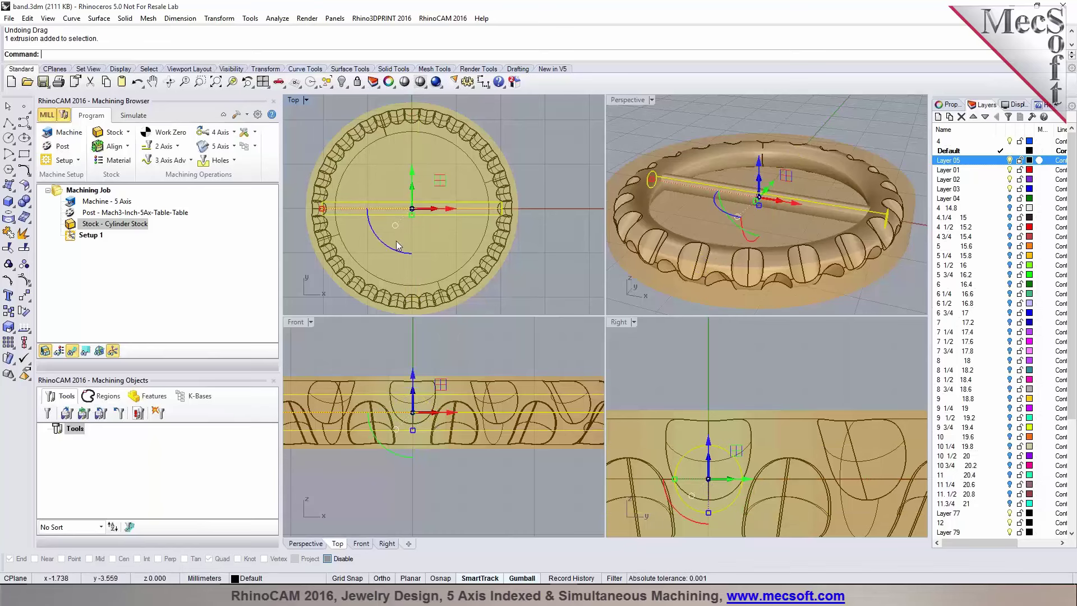
Step: Rotate a copy of the rod by exactly 90 degrees about the origin in the Top view to form a cross
{"action": "left_click", "coordinate": [392, 250]}
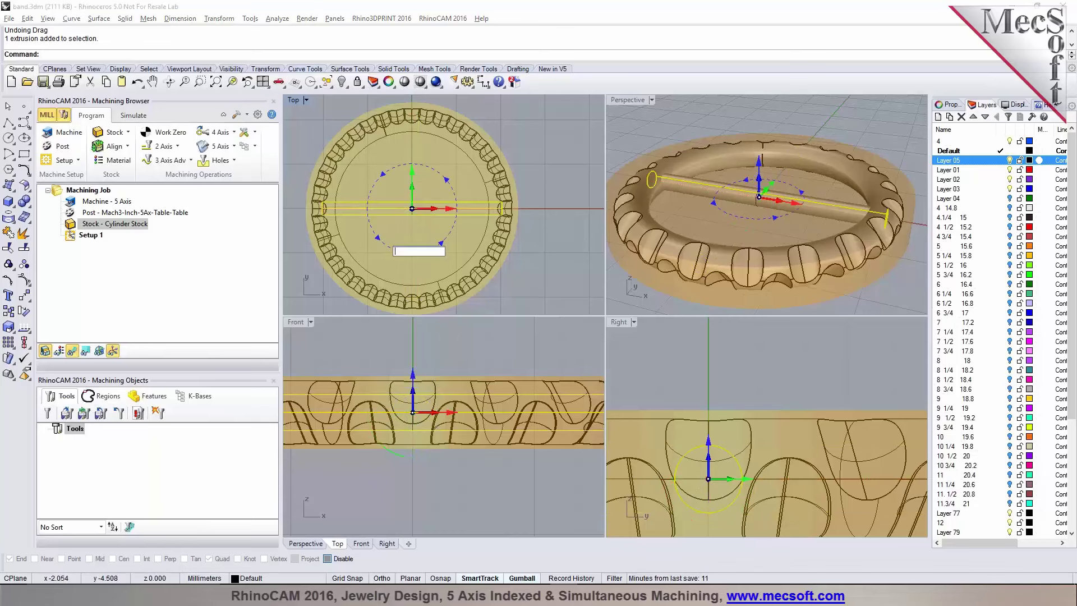
{"action": "type", "text": "90"}
{"action": "key", "text": "Return"}
{"action": "left_click", "coordinate": [543, 298]}
{"action": "right_click_drag", "start_coordinate": [826, 193], "coordinate": [791, 196]}
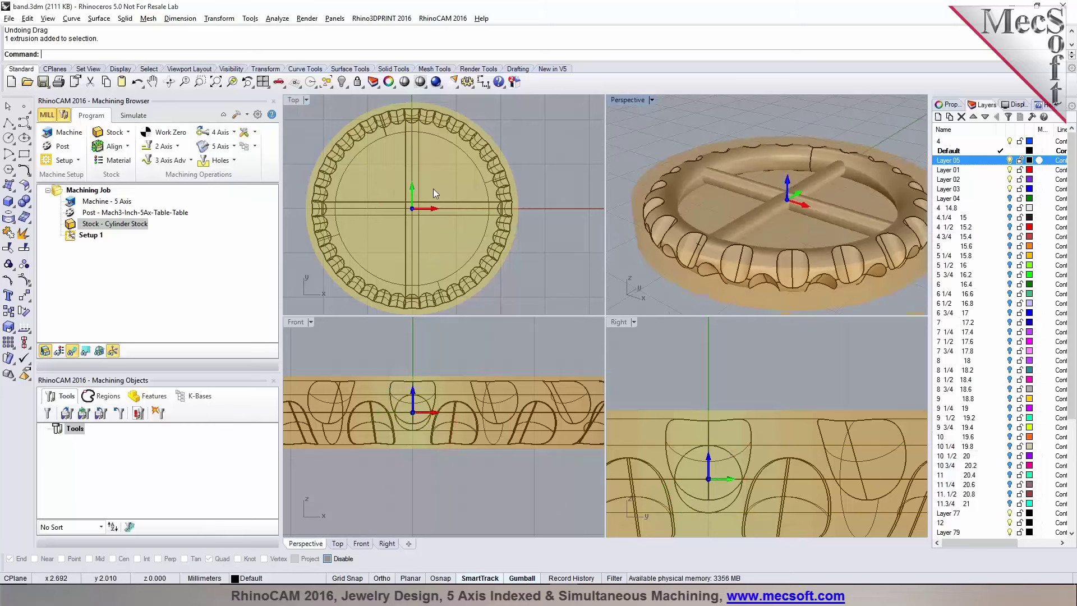
Step: Draw a circle about 13.7 mm in diameter centred on the origin in the Top view, with Ortho on
{"action": "left_click", "coordinate": [9, 168]}
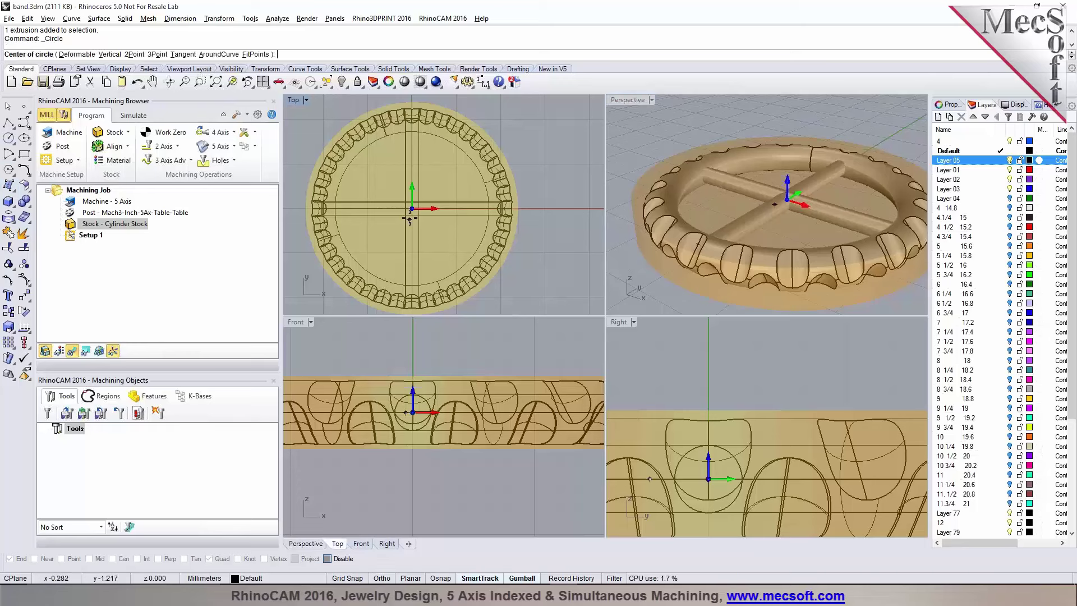
{"action": "type", "text": "0"}
{"action": "key", "text": "Return"}
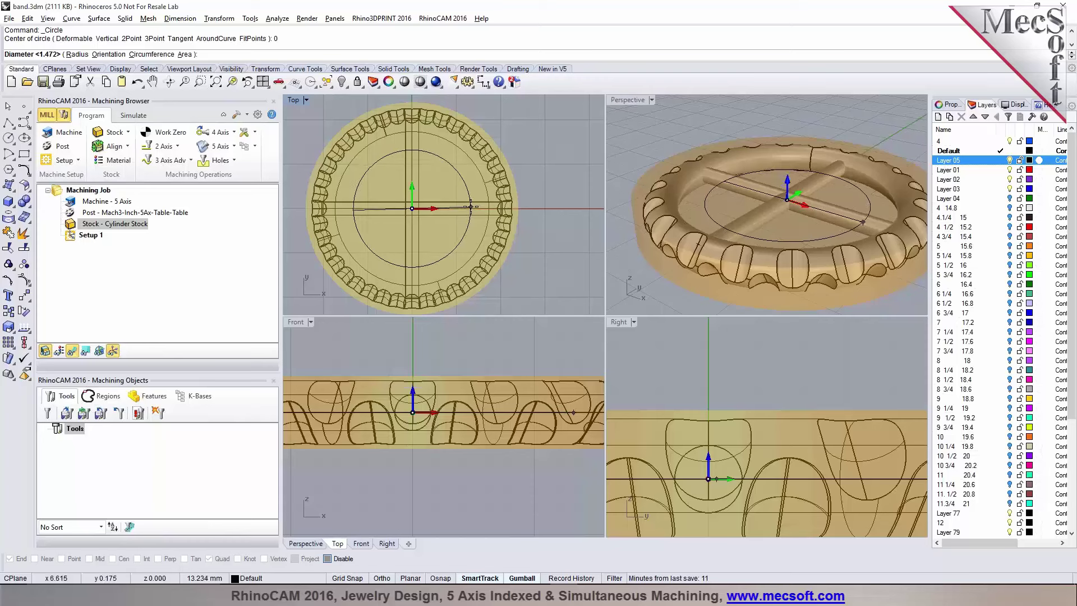
{"action": "key", "text": "F8"}
{"action": "left_click", "coordinate": [461, 242]}
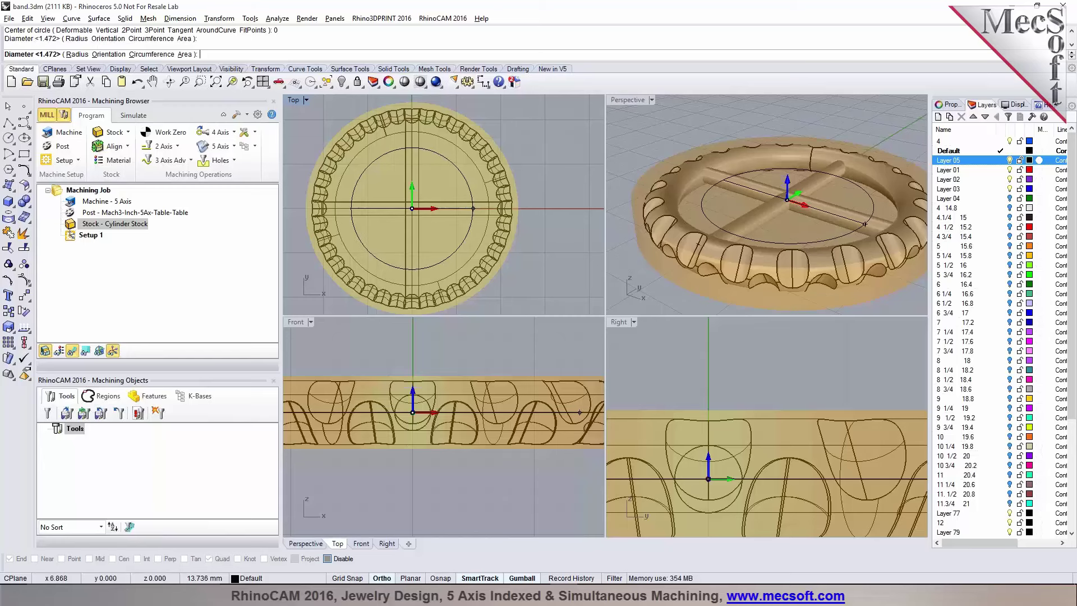
{"action": "left_click", "coordinate": [466, 237]}
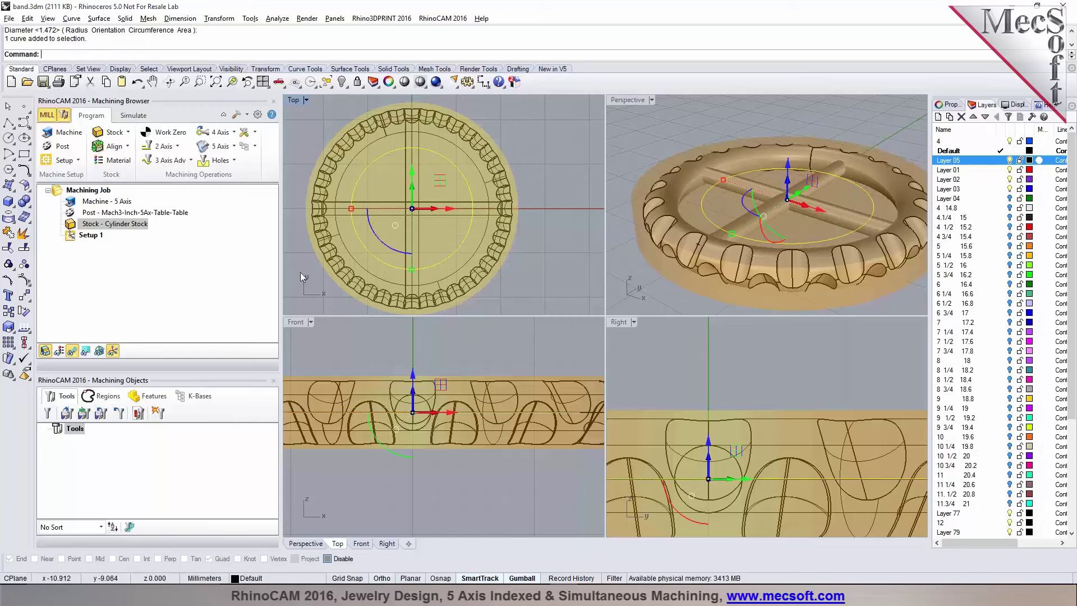
Step: Extrude the new inner circle straight as a solid to both sides, about 1.3 mm each way, to form a central hub
{"action": "left_click", "coordinate": [124, 18]}
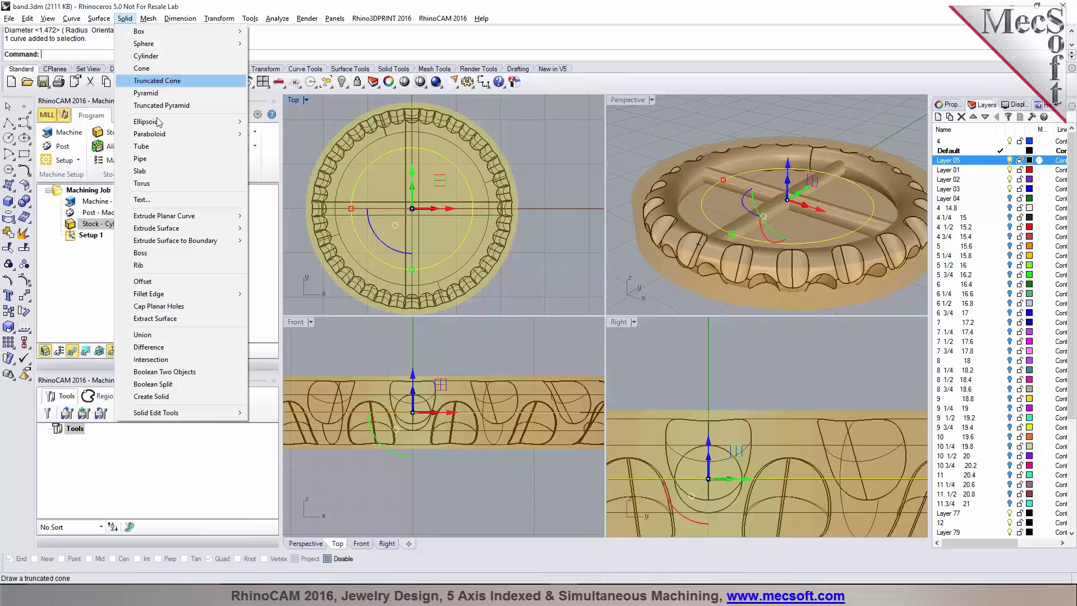
{"action": "mouse_move", "coordinate": [221, 221]}
{"action": "left_click", "coordinate": [275, 215]}
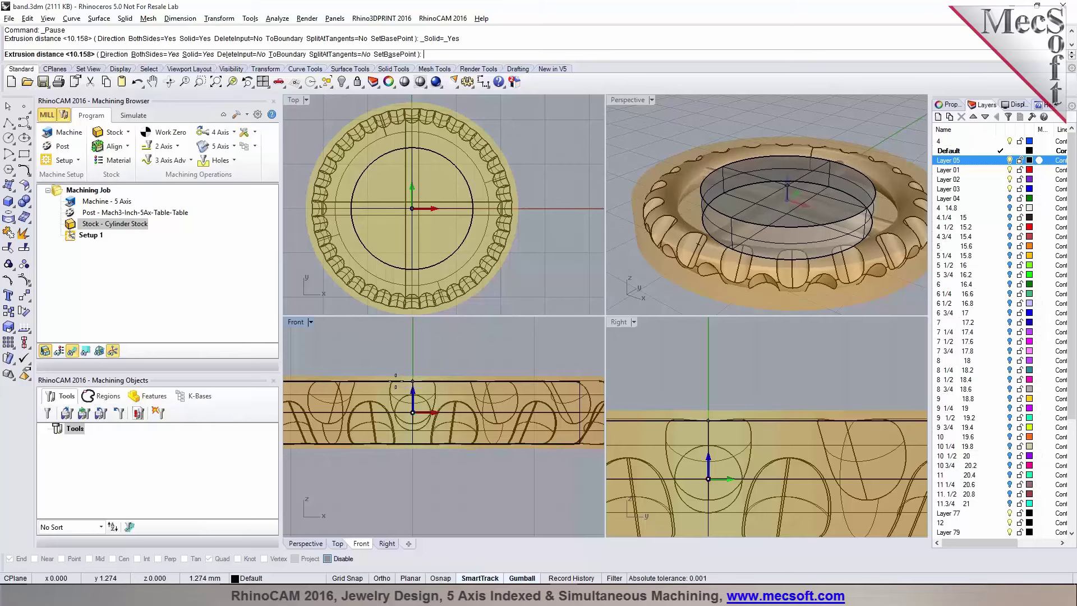
{"action": "left_click", "coordinate": [395, 381]}
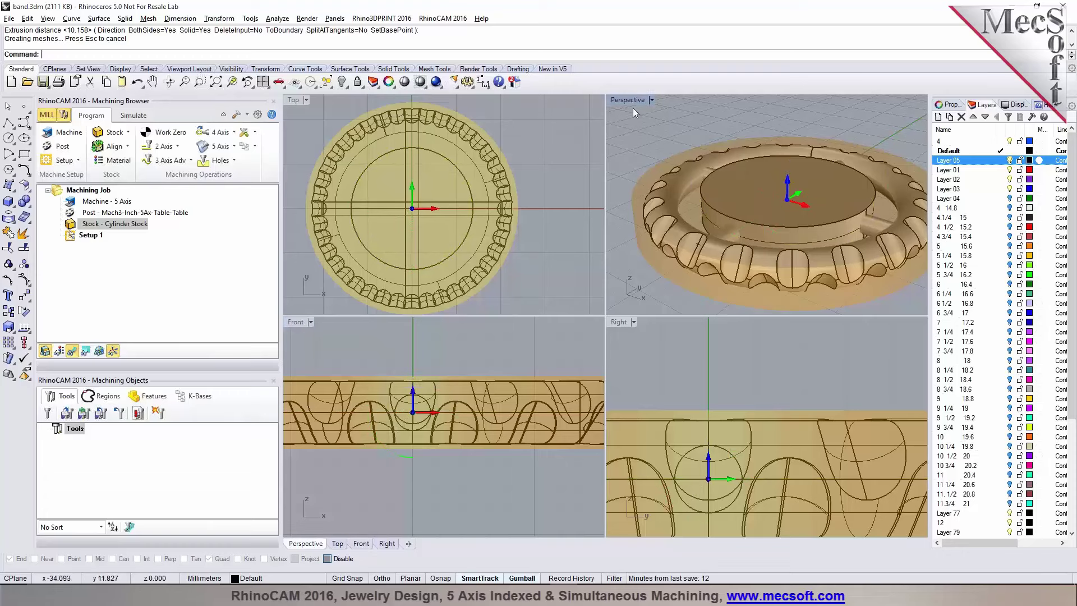
Step: Save the model as a new file named band-1.3dm
{"action": "double_click", "coordinate": [628, 100]}
{"action": "right_click_drag", "start_coordinate": [630, 101], "coordinate": [565, 303]}
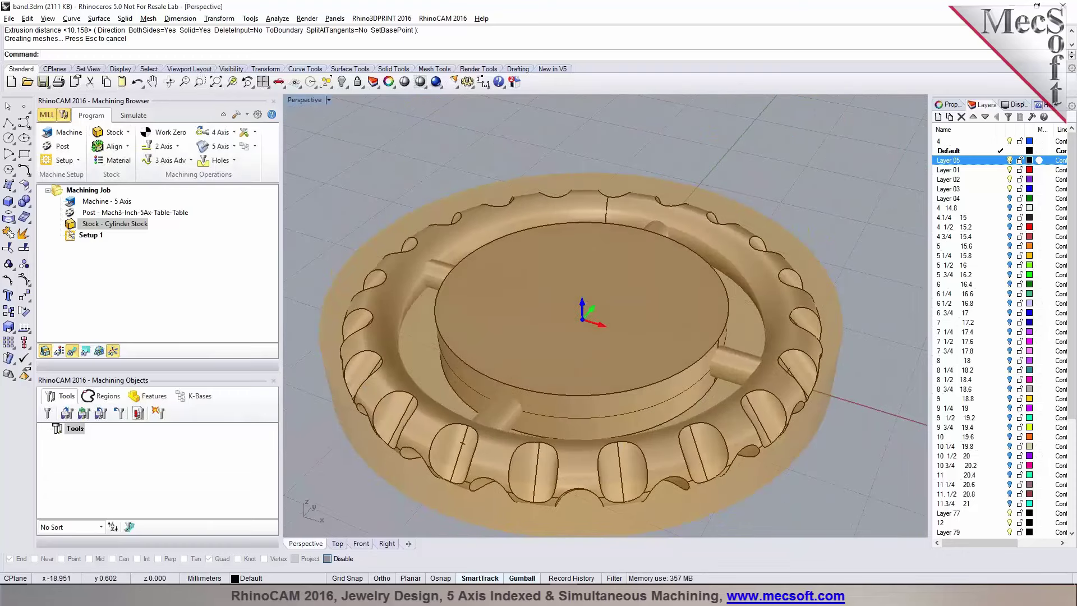
{"action": "right_click", "coordinate": [50, 88]}
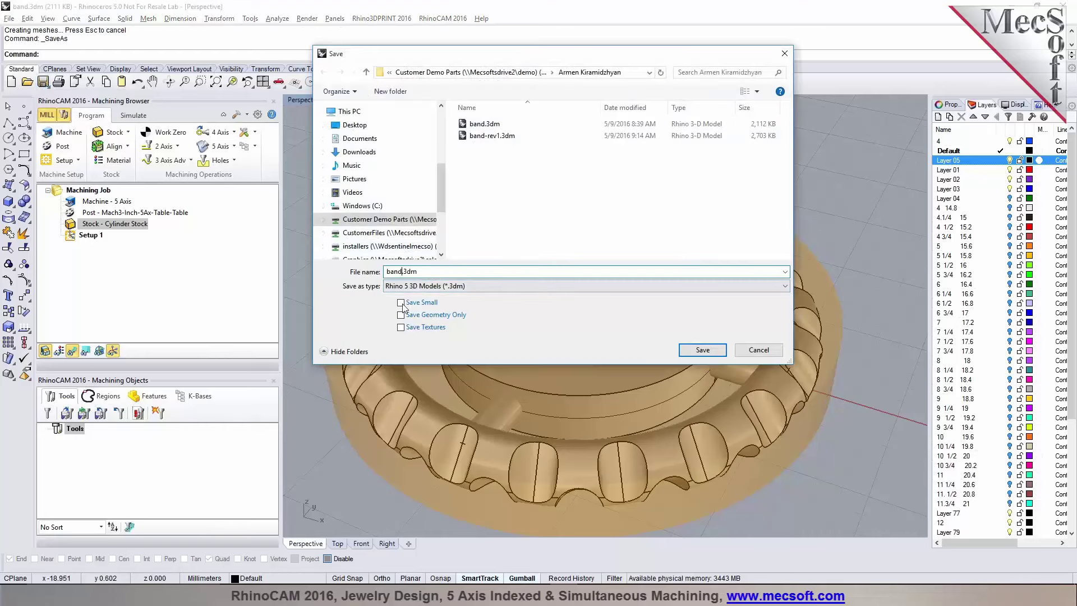
{"action": "type", "text": "-1"}
{"action": "key", "text": "Return"}
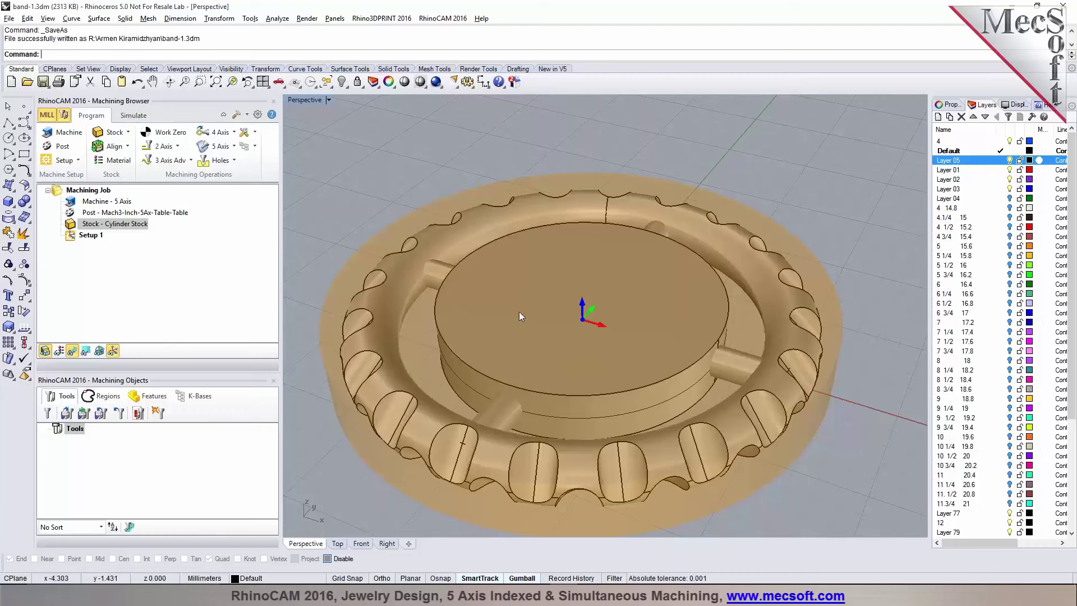
Step: Draw a circle about 28 mm in diameter centred on the origin in the Top view, surrounding the band and stock
{"action": "right_click_drag", "start_coordinate": [566, 303], "coordinate": [567, 331]}
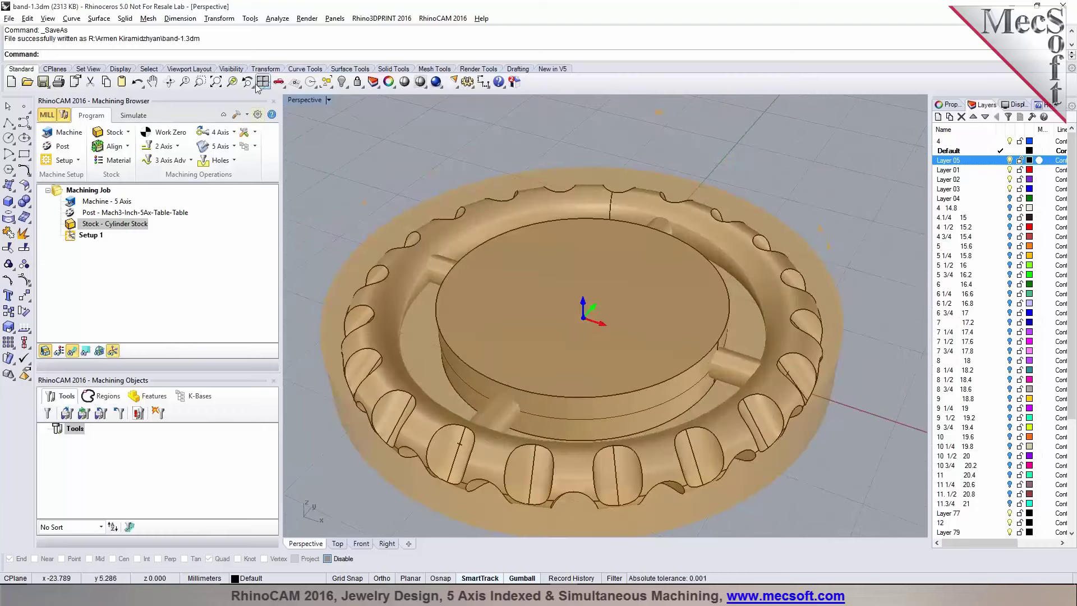
{"action": "left_click", "coordinate": [263, 82]}
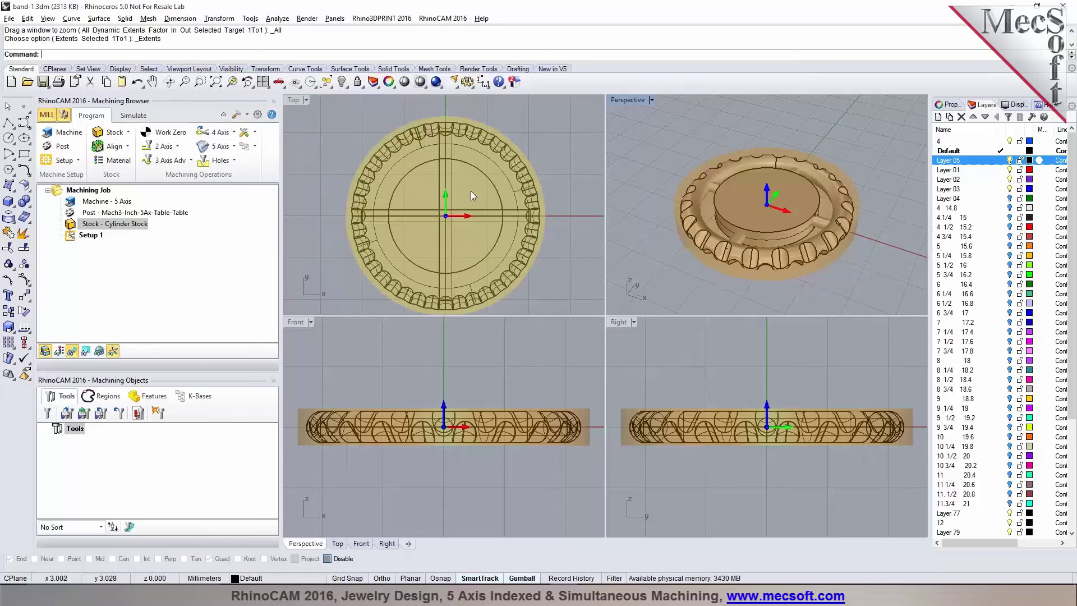
{"action": "left_click", "coordinate": [9, 139]}
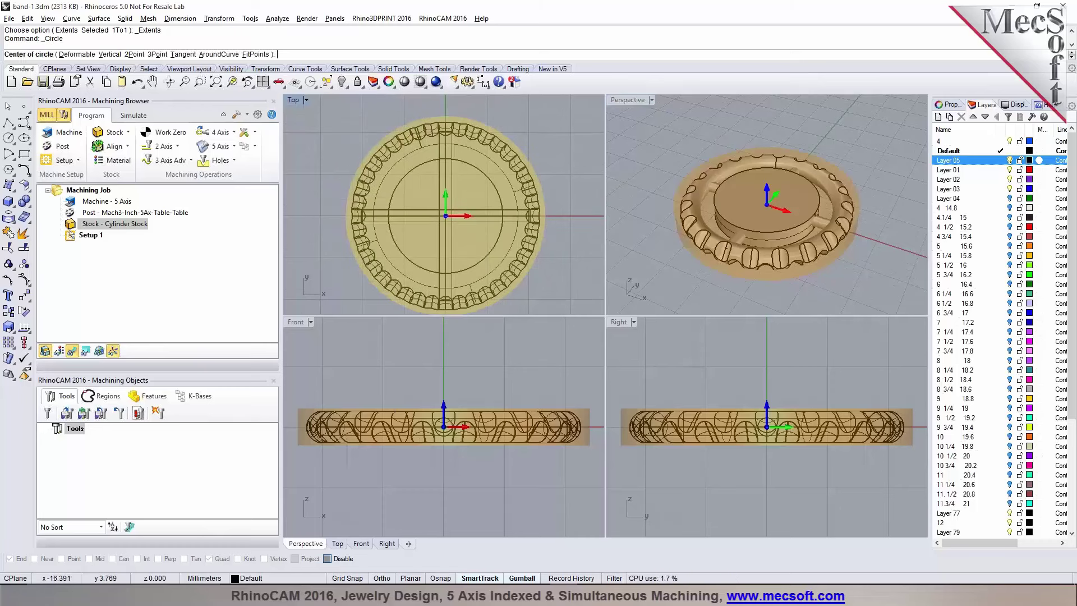
{"action": "type", "text": "0"}
{"action": "key", "text": "Return"}
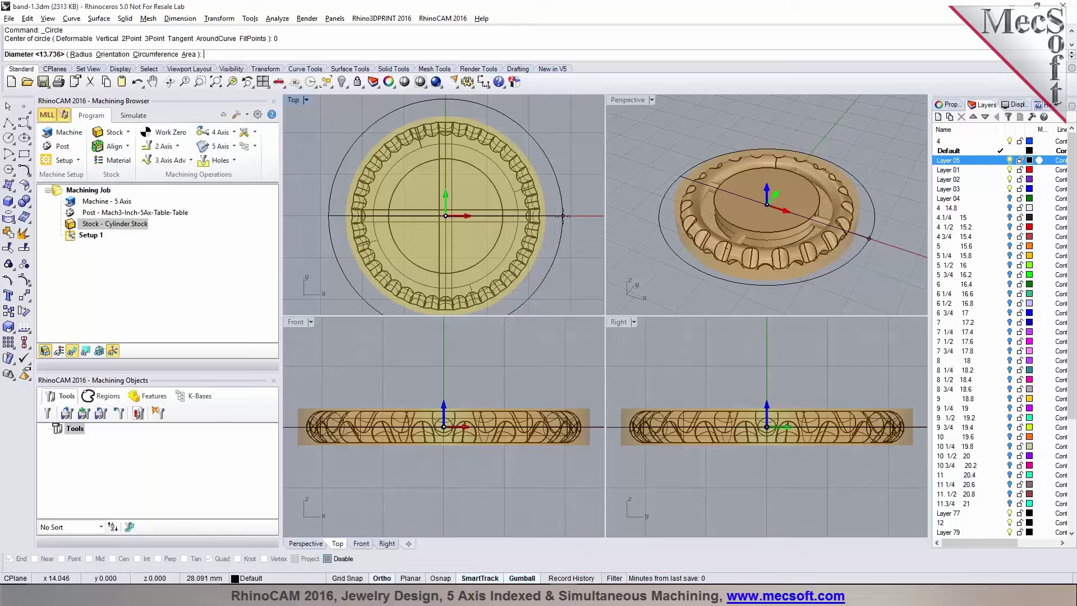
{"action": "left_click", "coordinate": [562, 216]}
{"action": "left_click", "coordinate": [562, 220]}
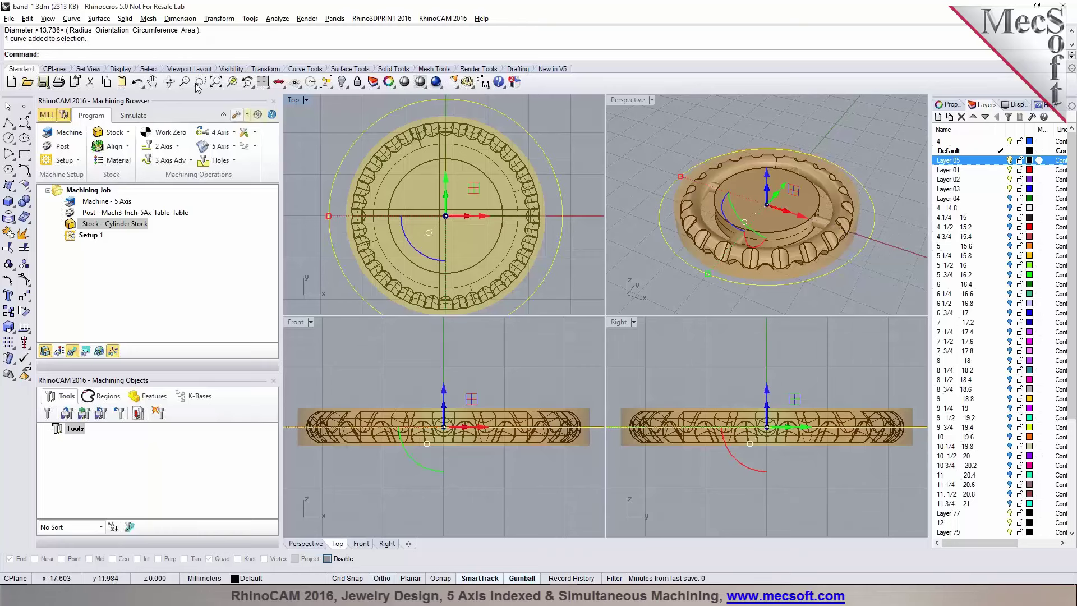
Step: Create a planar surface from the large circle around the band
{"action": "left_click", "coordinate": [99, 18]}
{"action": "mouse_move", "coordinate": [185, 174]}
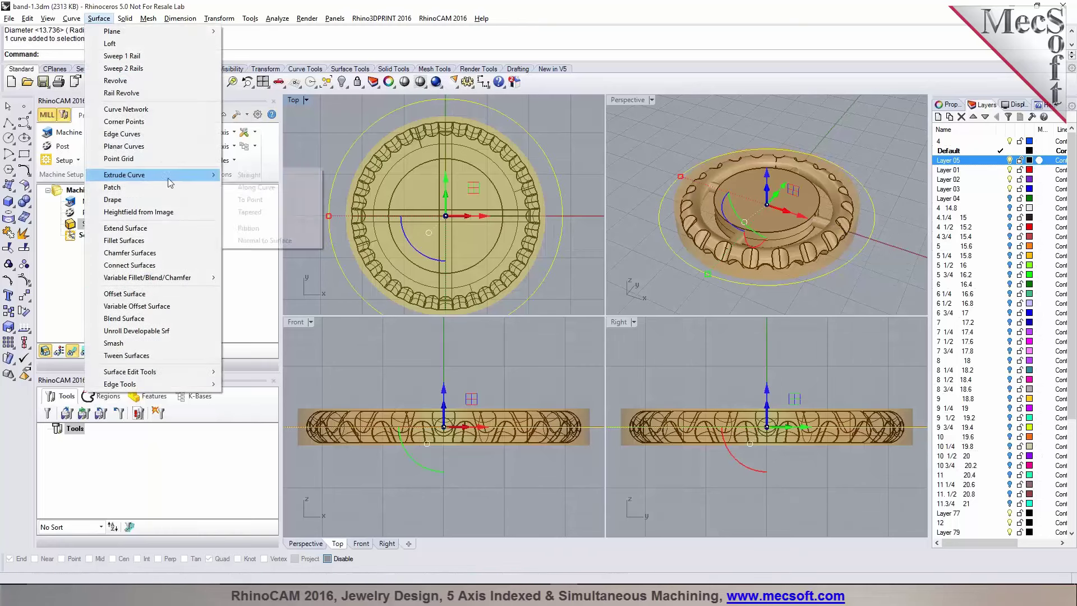
{"action": "left_click", "coordinate": [140, 146]}
{"action": "left_click", "coordinate": [564, 197]}
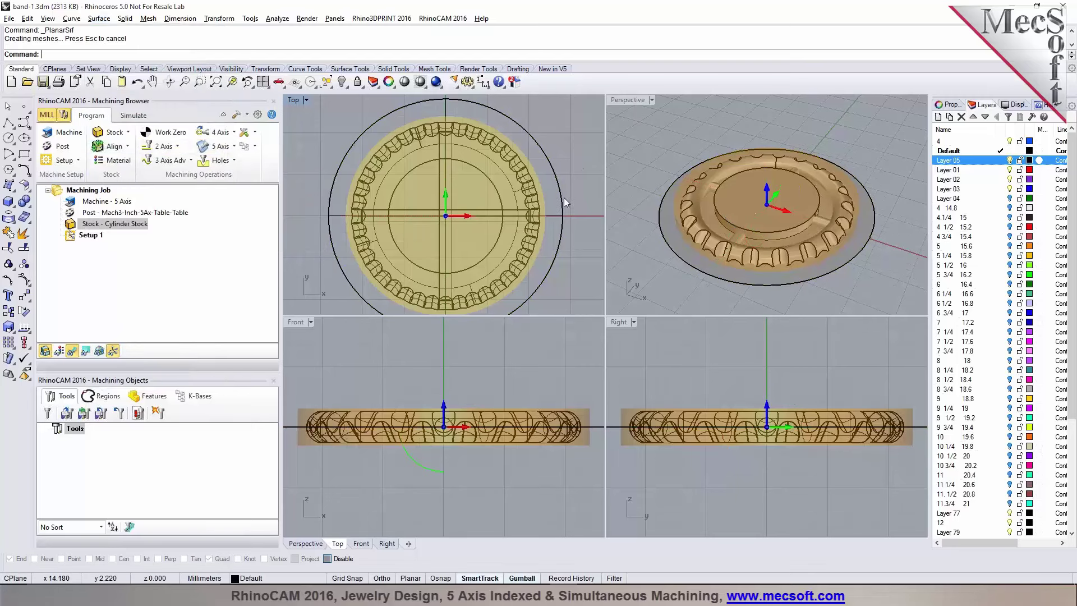
{"action": "left_click", "coordinate": [558, 185]}
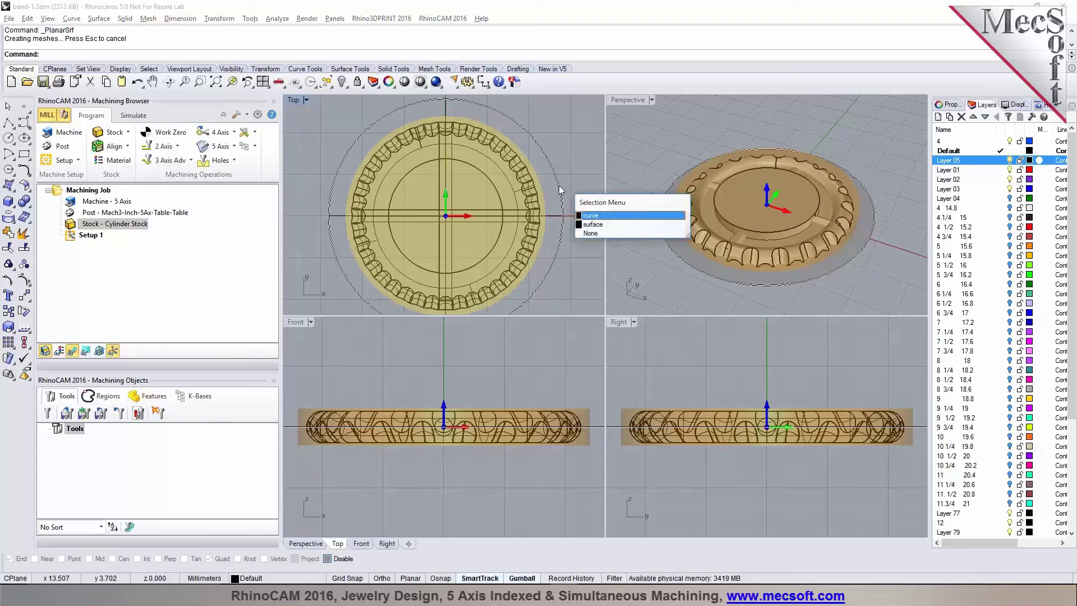
{"action": "left_click", "coordinate": [586, 215]}
{"action": "type", "text": "Offset"}
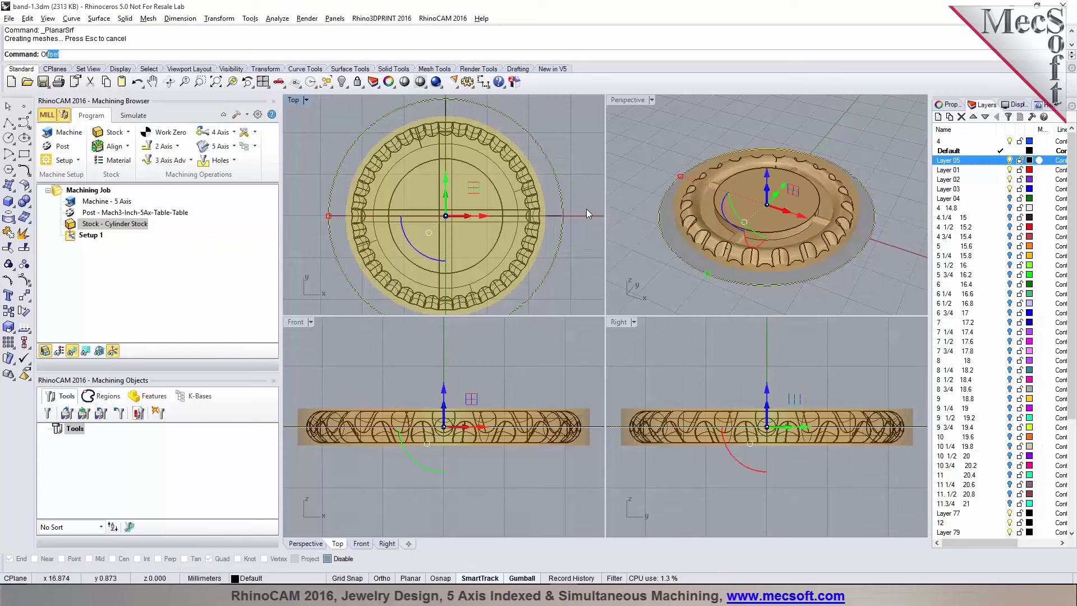
{"action": "key", "text": "Return"}
{"action": "scroll", "coordinate": [585, 210], "scroll_direction": "up", "scroll_amount": 4}
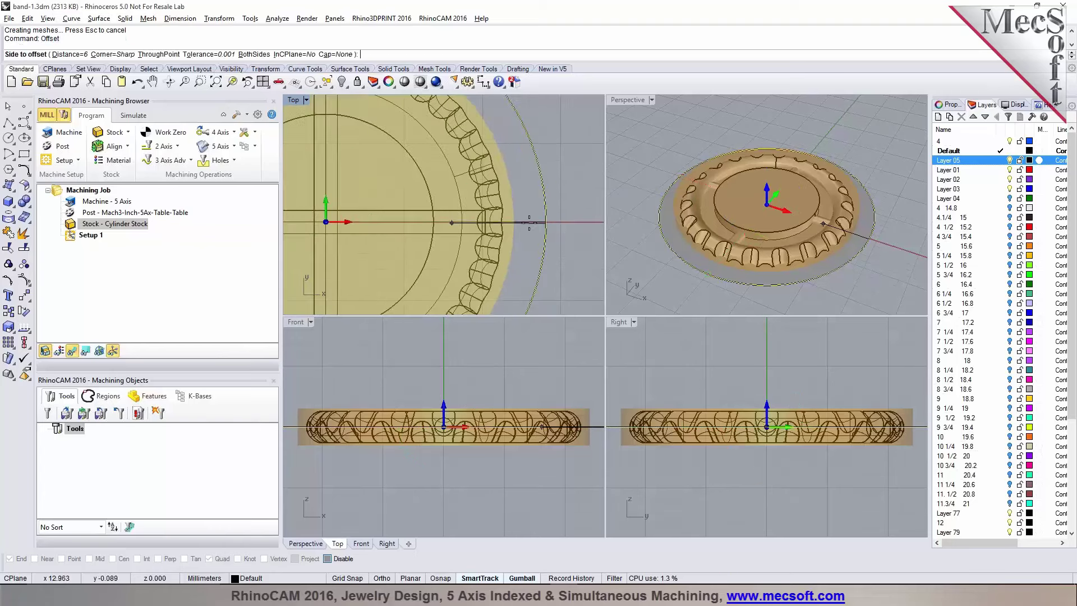
{"action": "left_click", "coordinate": [592, 226]}
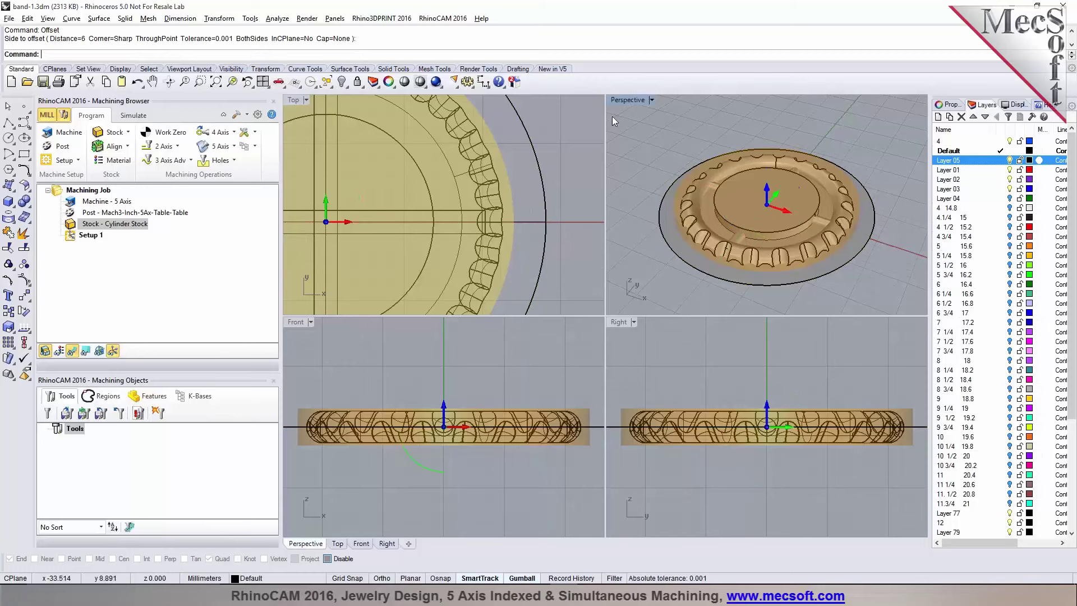
Step: Maximize the Perspective view and hide the cylinder stock display
{"action": "double_click", "coordinate": [627, 100]}
{"action": "mouse_move", "coordinate": [693, 262]}
{"action": "right_mouse_down"}
{"action": "mouse_move", "coordinate": [693, 242]}
{"action": "mouse_move", "coordinate": [693, 269]}
{"action": "right_mouse_up"}
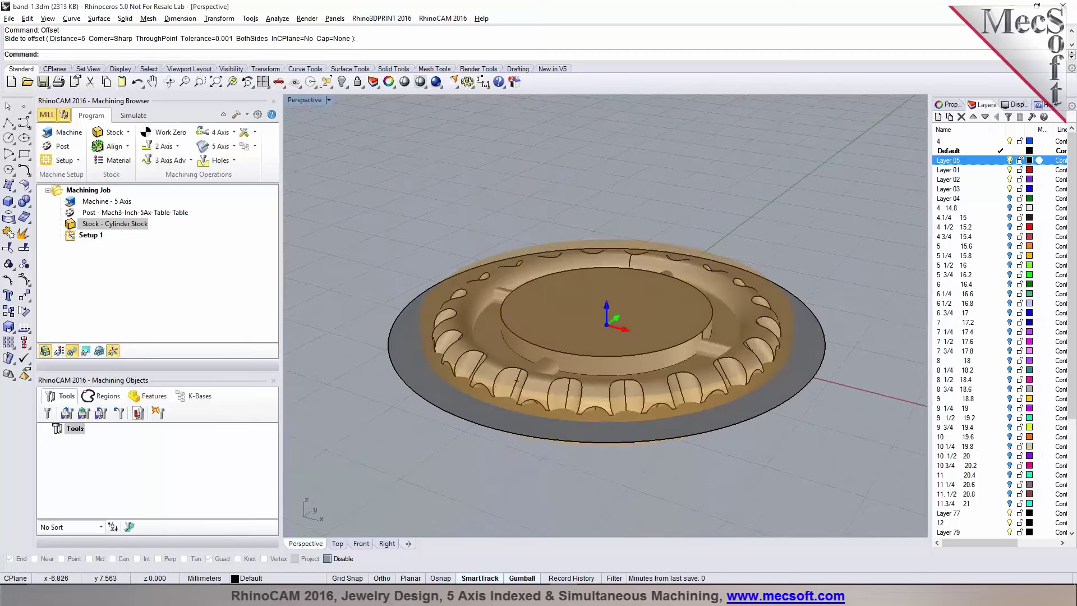
{"action": "left_click", "coordinate": [45, 351]}
{"action": "scroll", "coordinate": [577, 325], "scroll_direction": "up", "scroll_amount": 3}
{"action": "mouse_move", "coordinate": [576, 324]}
{"action": "right_mouse_down"}
{"action": "mouse_move", "coordinate": [576, 347]}
{"action": "mouse_move", "coordinate": [577, 325]}
{"action": "right_mouse_up"}
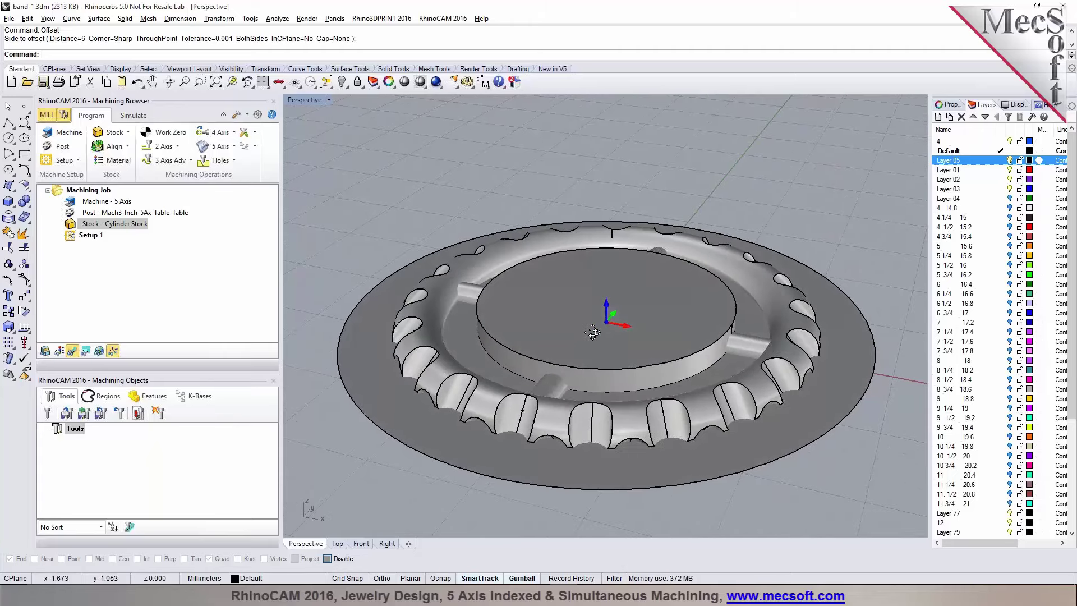
Step: Offset the large outer circle curve 1 mm inward to create a containment curve on the planar surface
{"action": "left_click", "coordinate": [870, 384]}
{"action": "left_click", "coordinate": [886, 394]}
{"action": "left_click", "coordinate": [877, 371]}
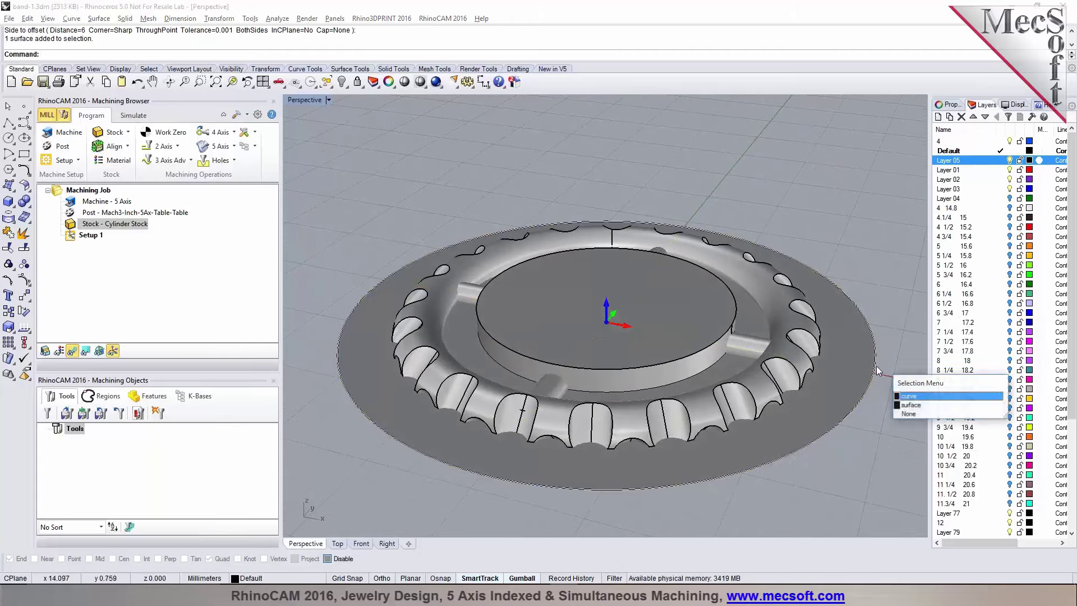
{"action": "left_click", "coordinate": [904, 396]}
{"action": "type", "text": "Off"}
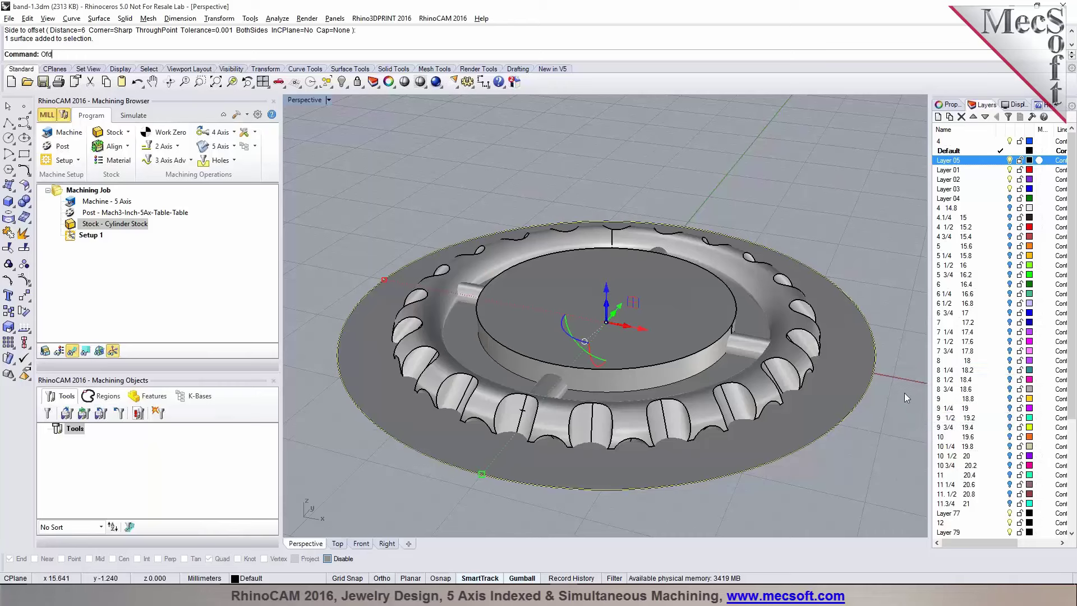
{"action": "type", "text": "set"}
{"action": "key", "text": "Return"}
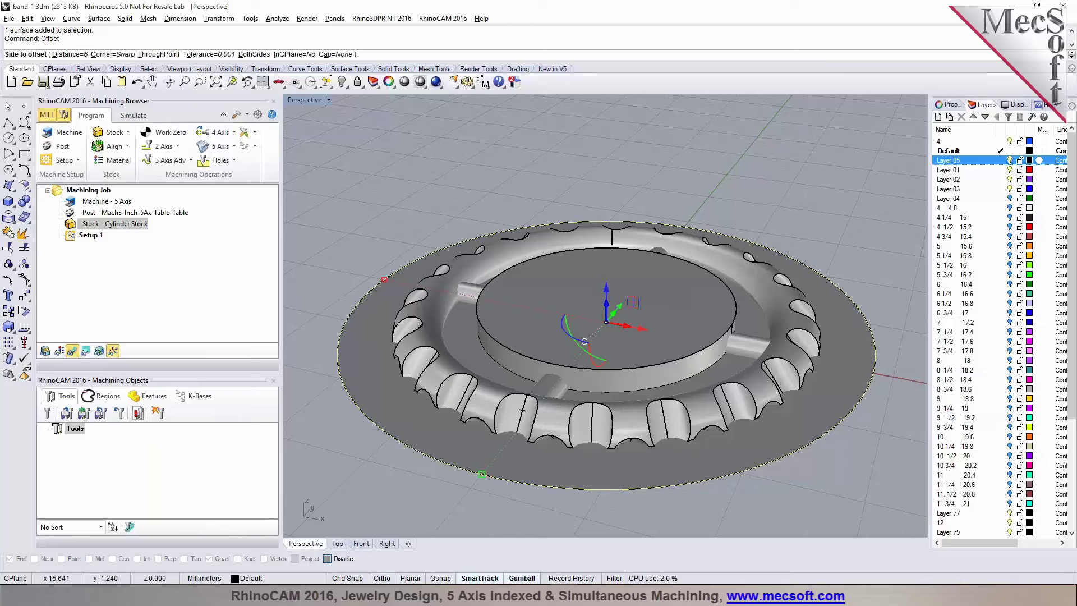
{"action": "key", "text": "Return"}
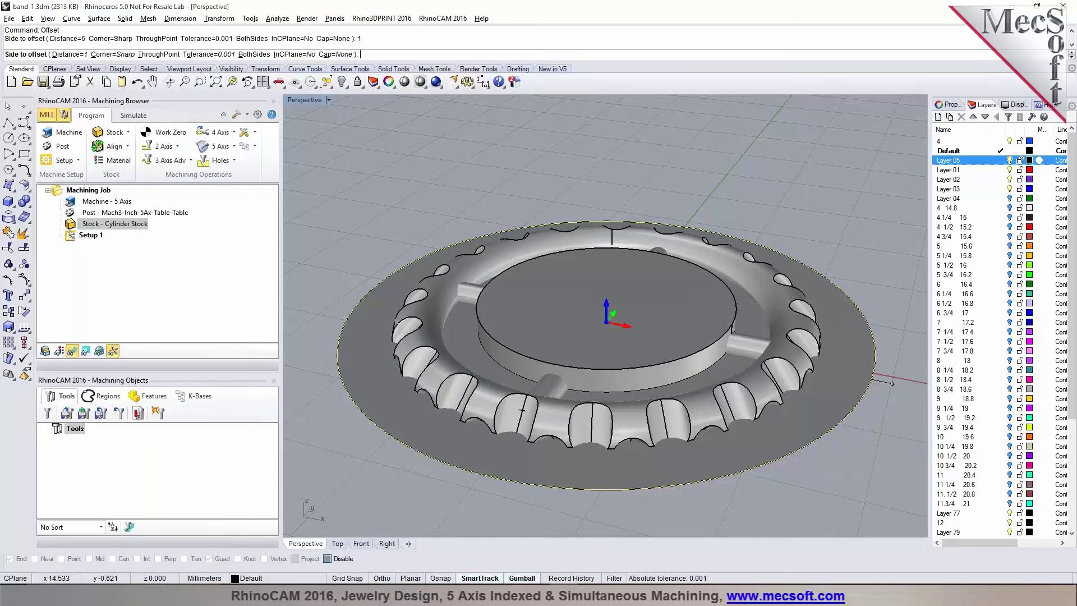
{"action": "left_click", "coordinate": [840, 367]}
{"action": "right_click_drag", "start_coordinate": [743, 345], "coordinate": [649, 400]}
{"action": "left_click", "coordinate": [618, 452]}
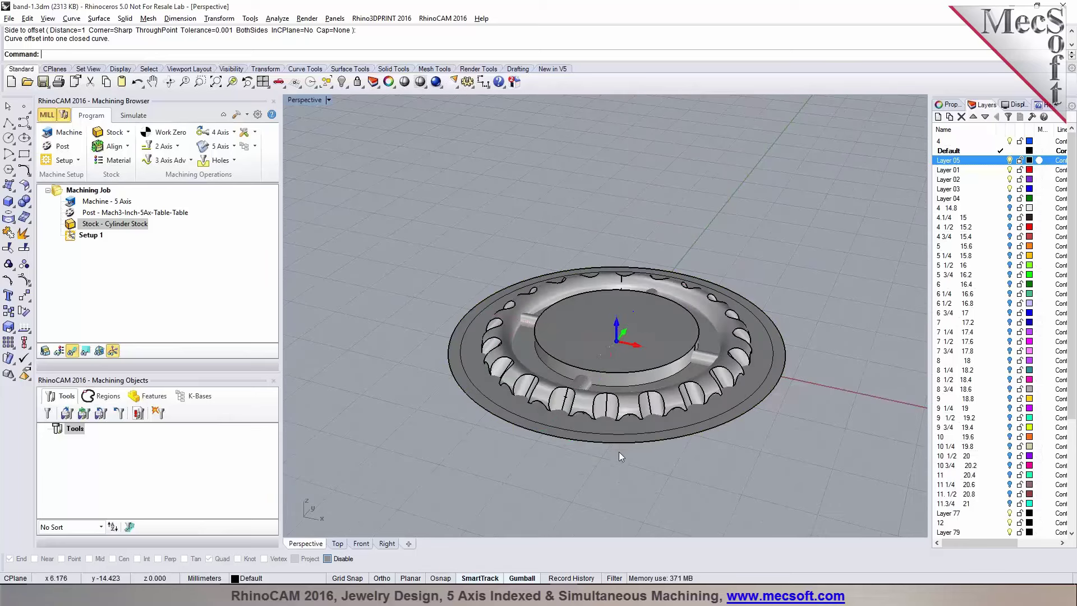
Step: Load the metric tool library Tools-MM.vkb into the machining objects
{"action": "right_click_drag", "start_coordinate": [618, 452], "coordinate": [617, 446]}
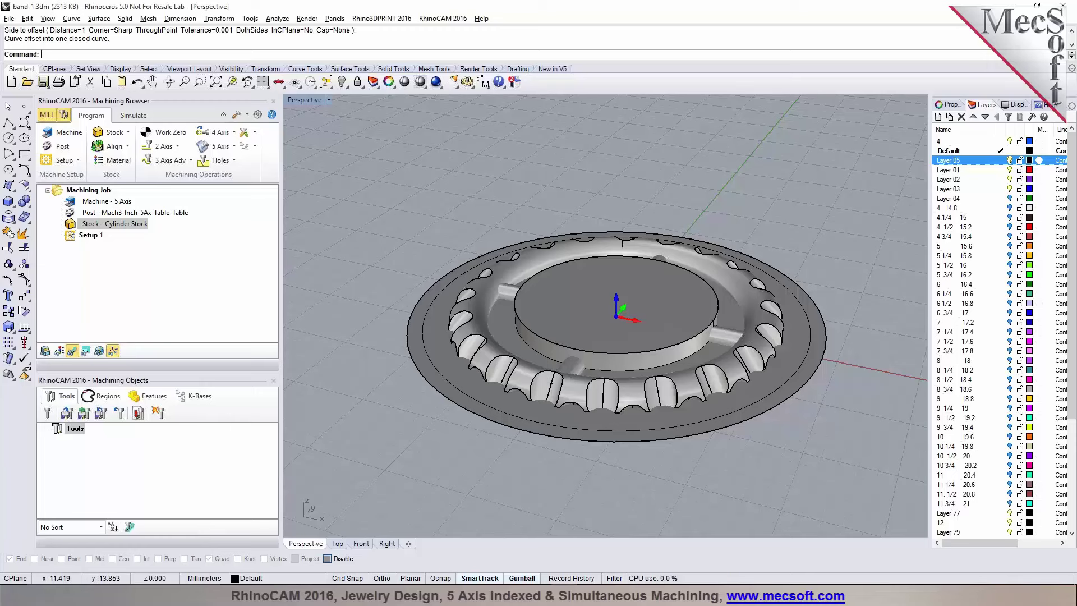
{"action": "left_click", "coordinate": [66, 413]}
{"action": "left_click", "coordinate": [504, 206]}
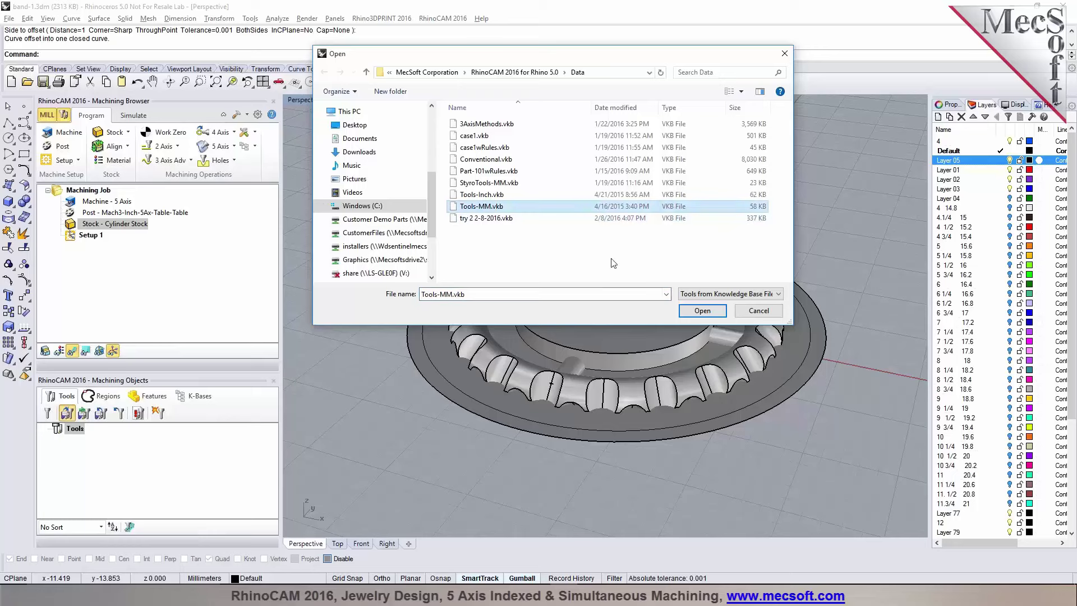
{"action": "left_click", "coordinate": [695, 310]}
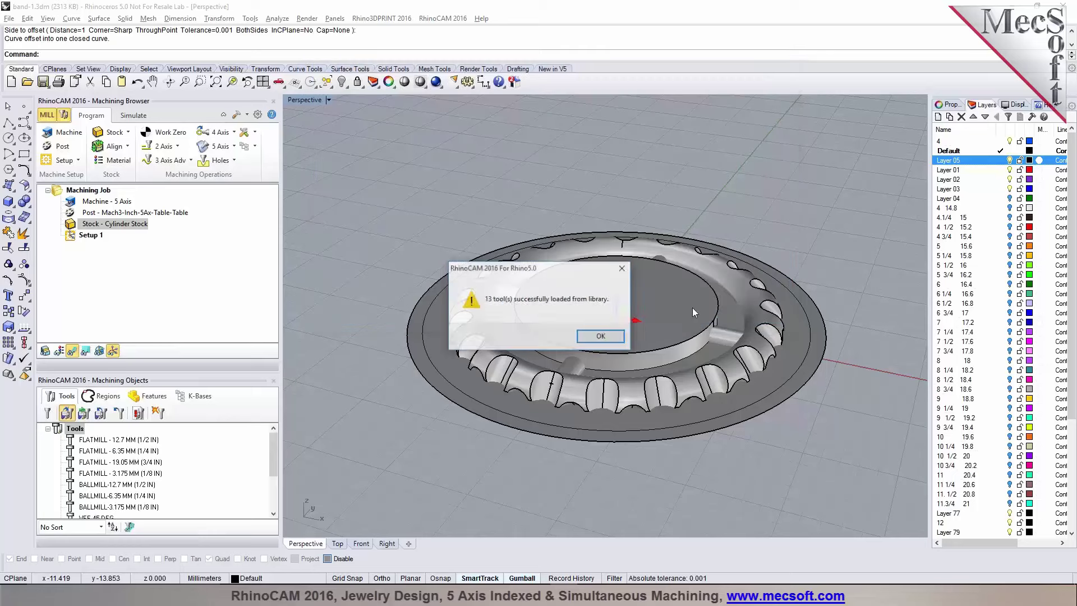
{"action": "left_click", "coordinate": [600, 336]}
Step: Start a 3-axis Horizontal Roughing operation under Setup 1 and select the BALLMILL-3.175 MM (1/8 IN) tool for it
{"action": "right_click_drag", "start_coordinate": [617, 337], "coordinate": [719, 342]}
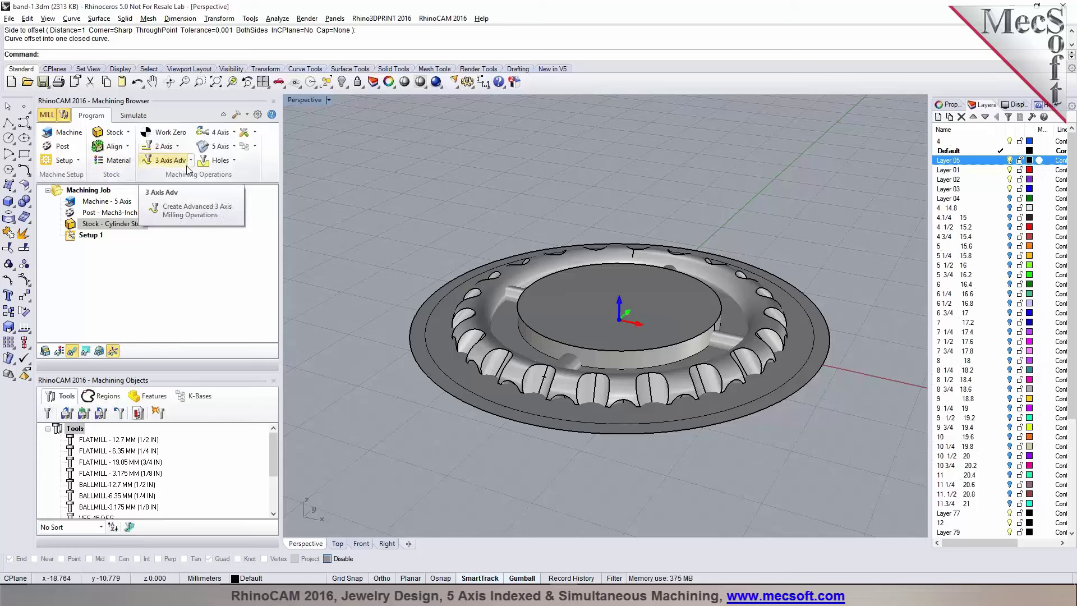
{"action": "left_click", "coordinate": [90, 234]}
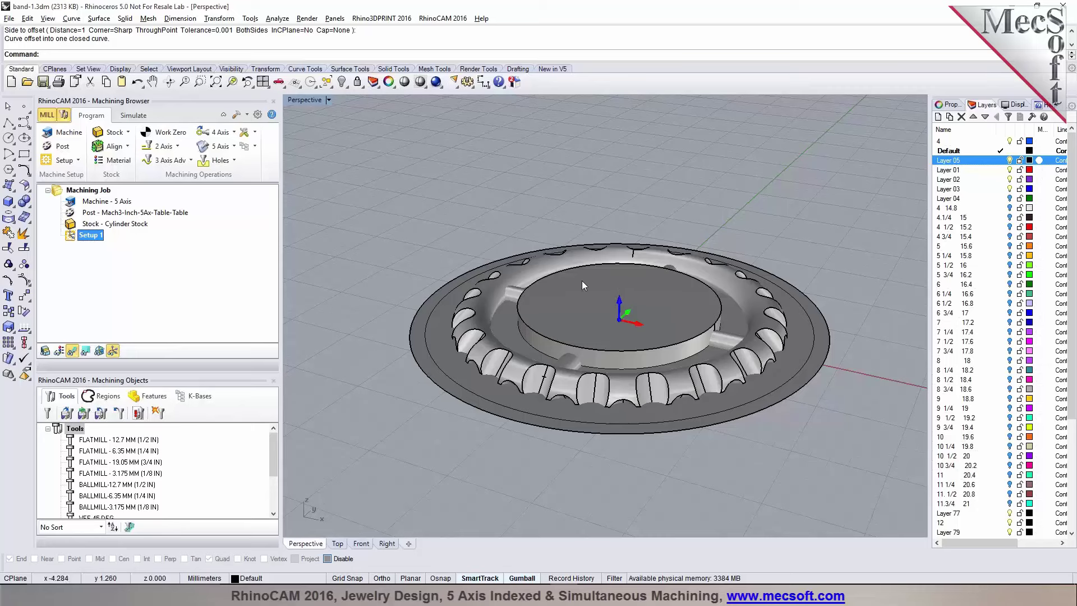
{"action": "mouse_move", "coordinate": [563, 466]}
{"action": "right_mouse_down"}
{"action": "mouse_move", "coordinate": [604, 162]}
{"action": "mouse_move", "coordinate": [566, 393]}
{"action": "mouse_move", "coordinate": [589, 252]}
{"action": "mouse_move", "coordinate": [539, 483]}
{"action": "mouse_move", "coordinate": [585, 462]}
{"action": "mouse_move", "coordinate": [562, 477]}
{"action": "mouse_move", "coordinate": [571, 464]}
{"action": "right_mouse_up"}
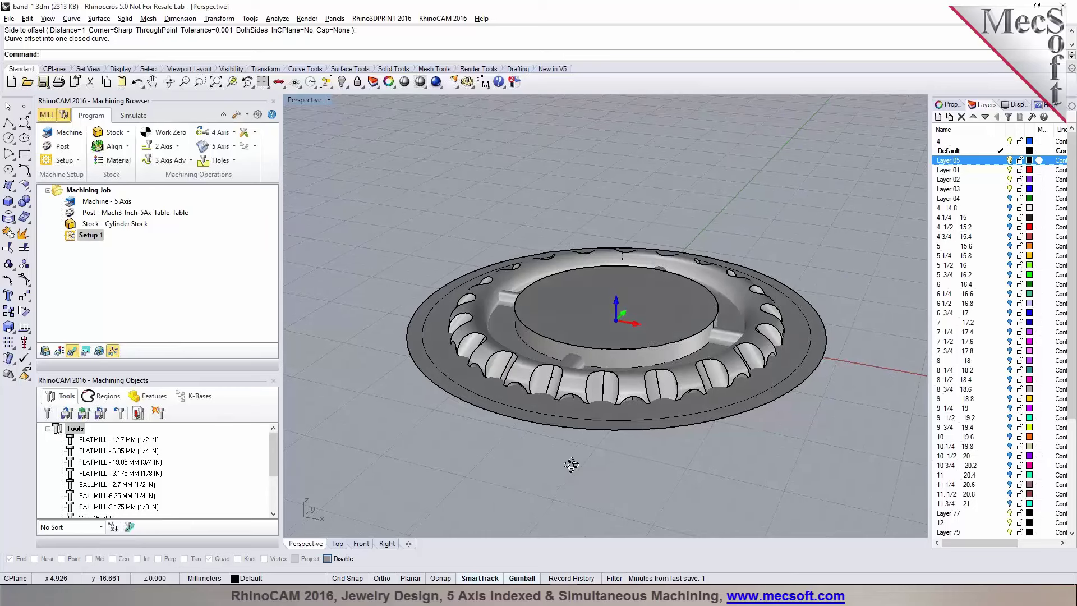
{"action": "left_click", "coordinate": [185, 160]}
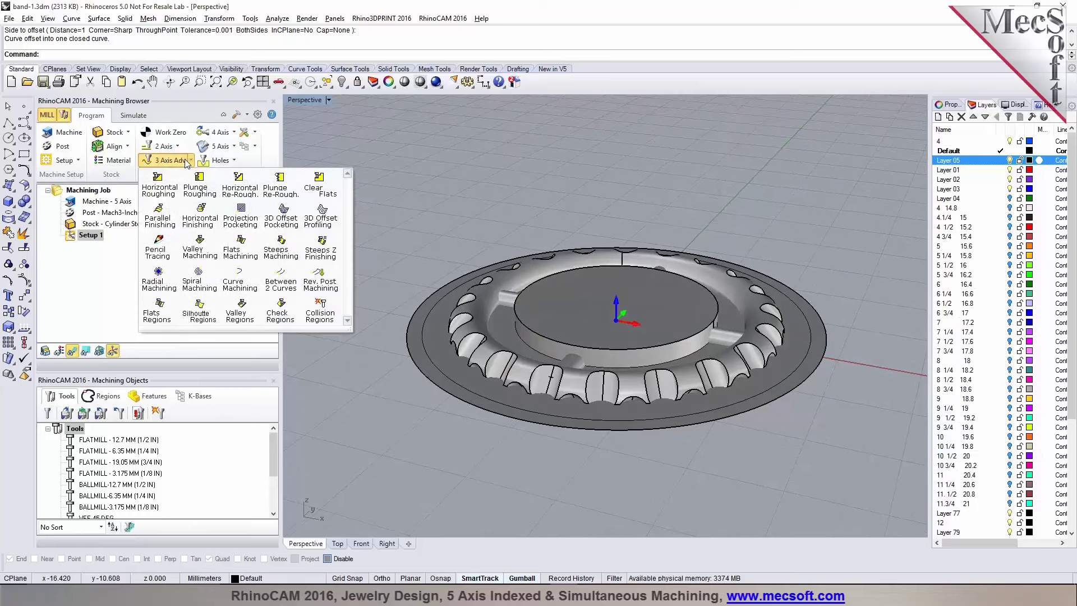
{"action": "left_click", "coordinate": [149, 191]}
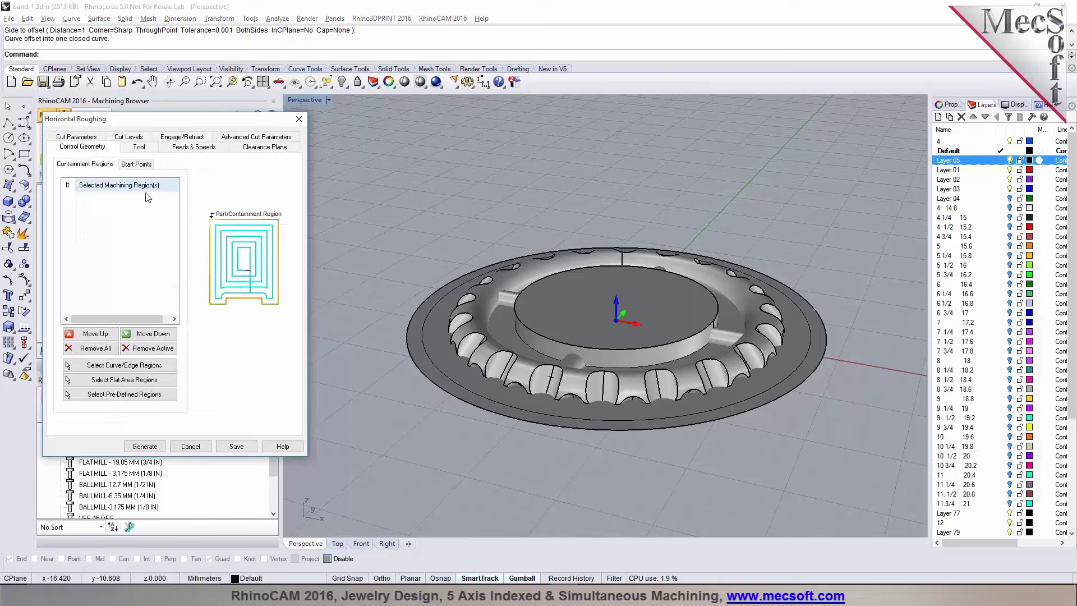
{"action": "left_click", "coordinate": [137, 147]}
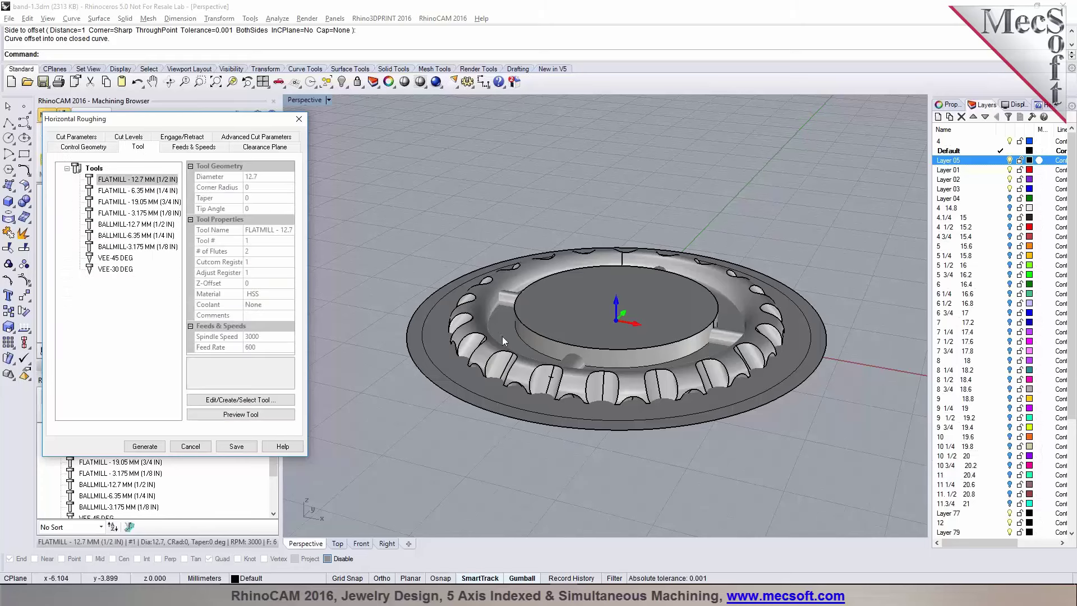
{"action": "left_click", "coordinate": [130, 247]}
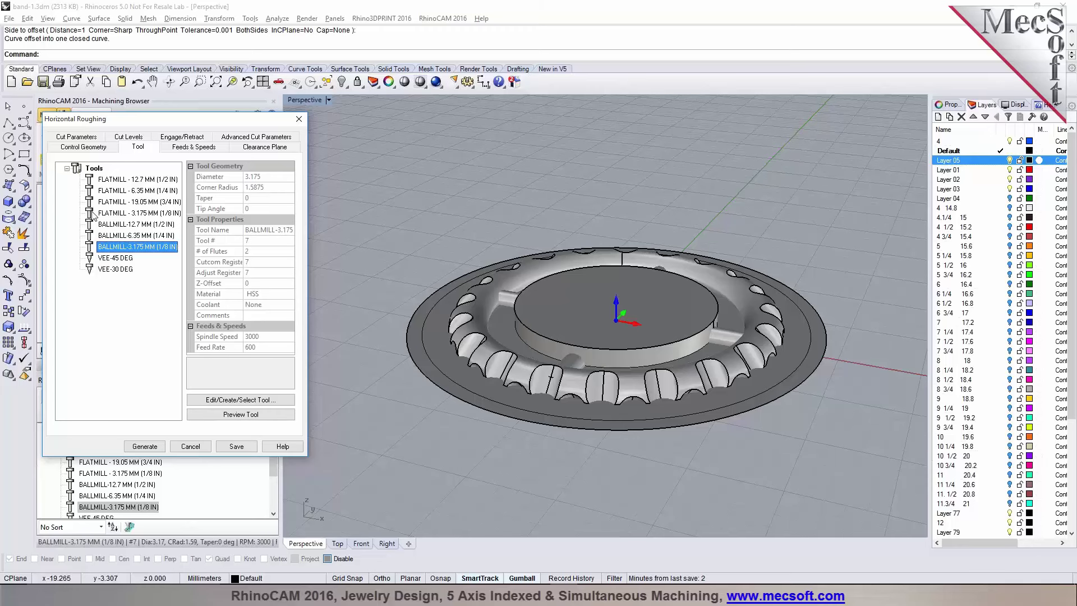
Step: Examine the 3.175 mm ball mill's definition, its feeds and speeds, and the stock materials offered for loading feeds from the table
{"action": "double_click", "coordinate": [92, 250]}
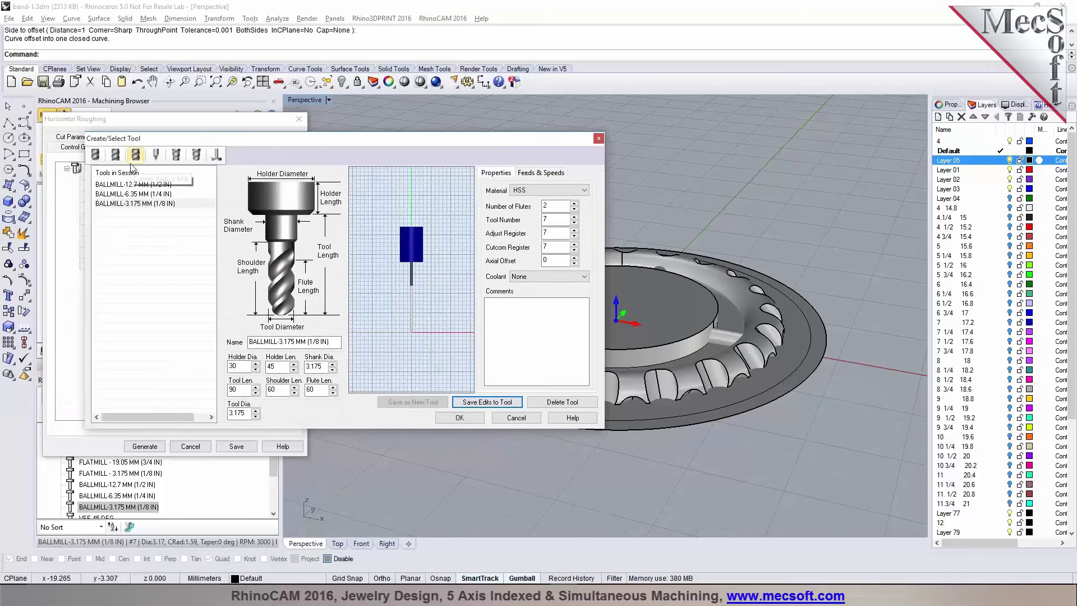
{"action": "left_click", "coordinate": [135, 203]}
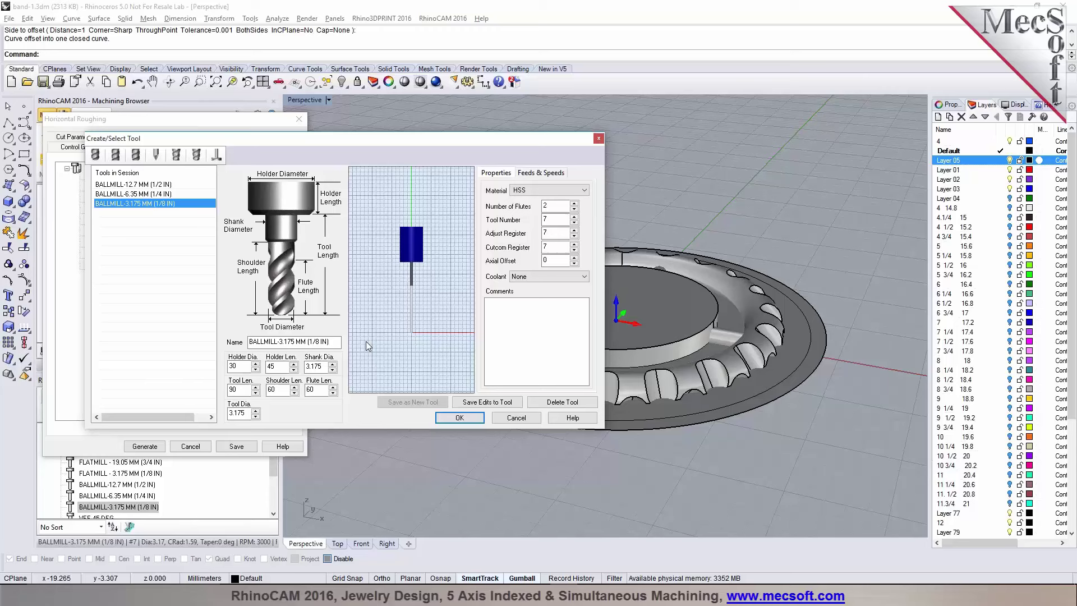
{"action": "left_click", "coordinate": [541, 174]}
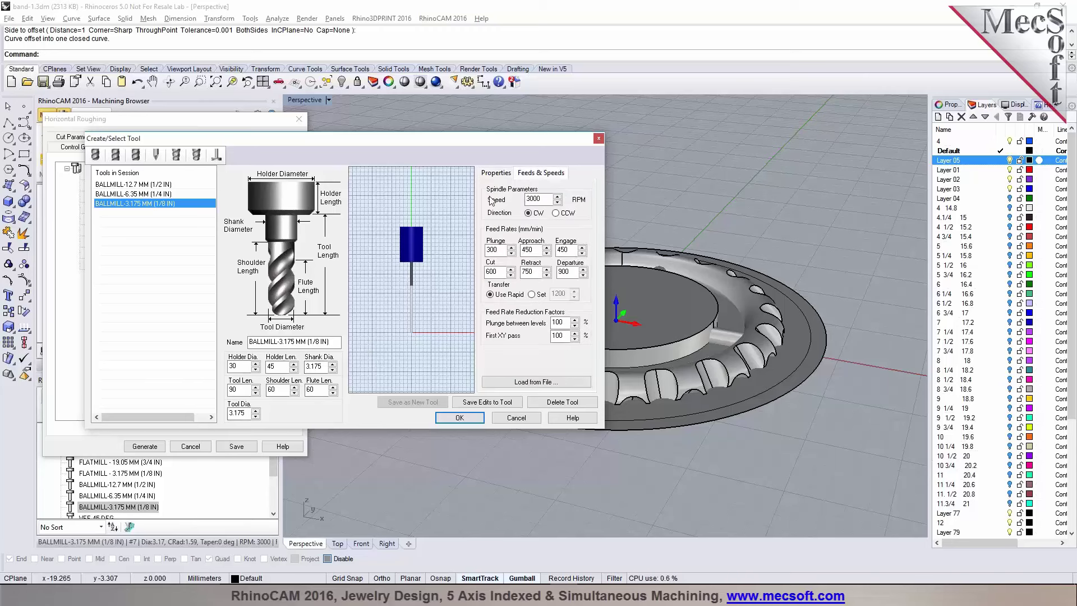
{"action": "left_click", "coordinate": [535, 383]}
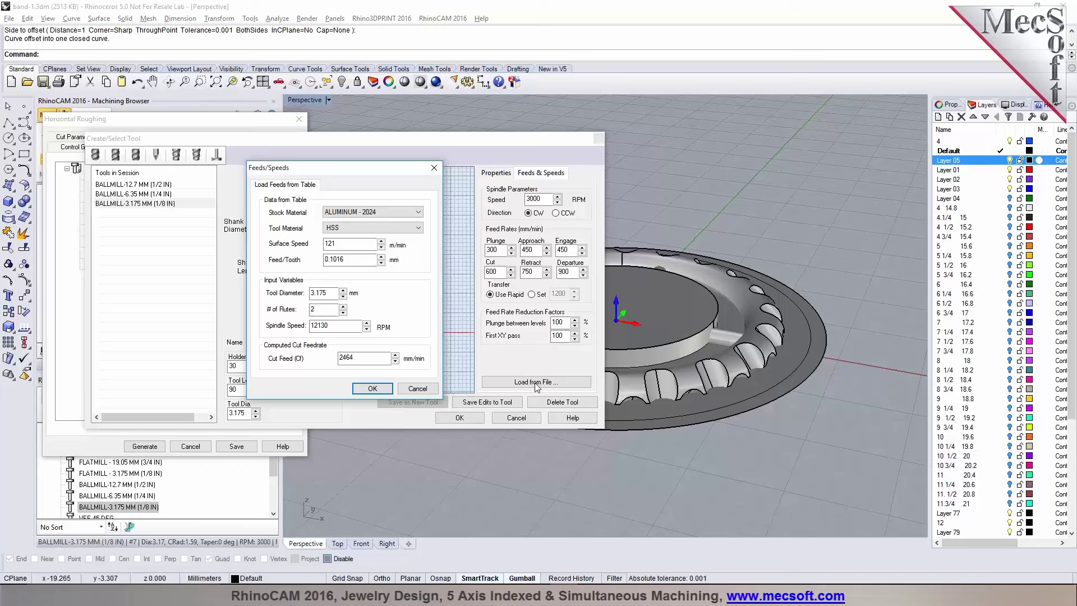
{"action": "left_click", "coordinate": [412, 212]}
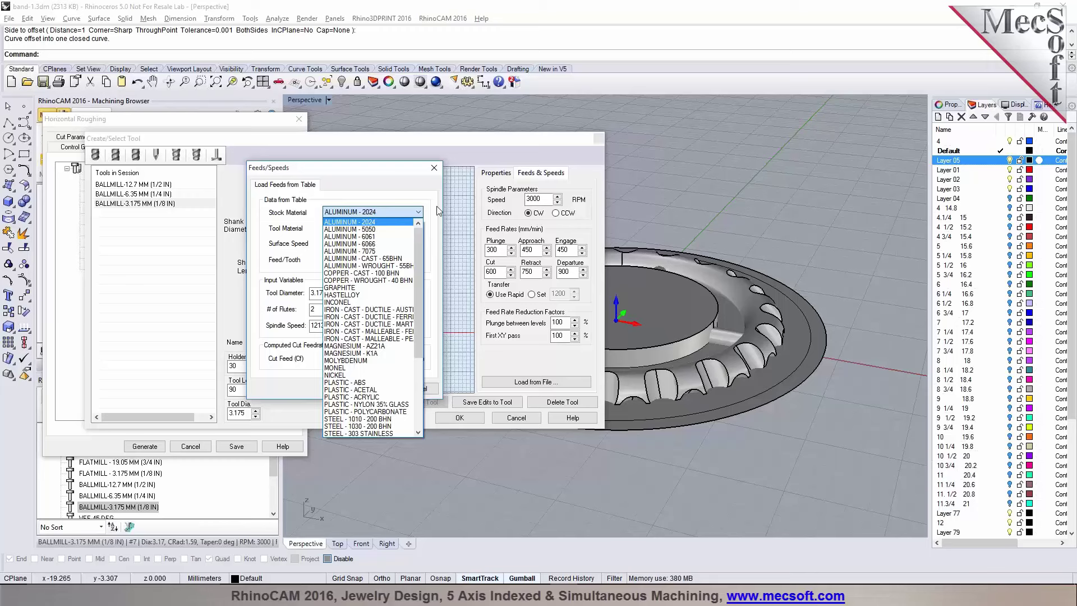
{"action": "left_click", "coordinate": [438, 211]}
{"action": "left_click", "coordinate": [420, 390]}
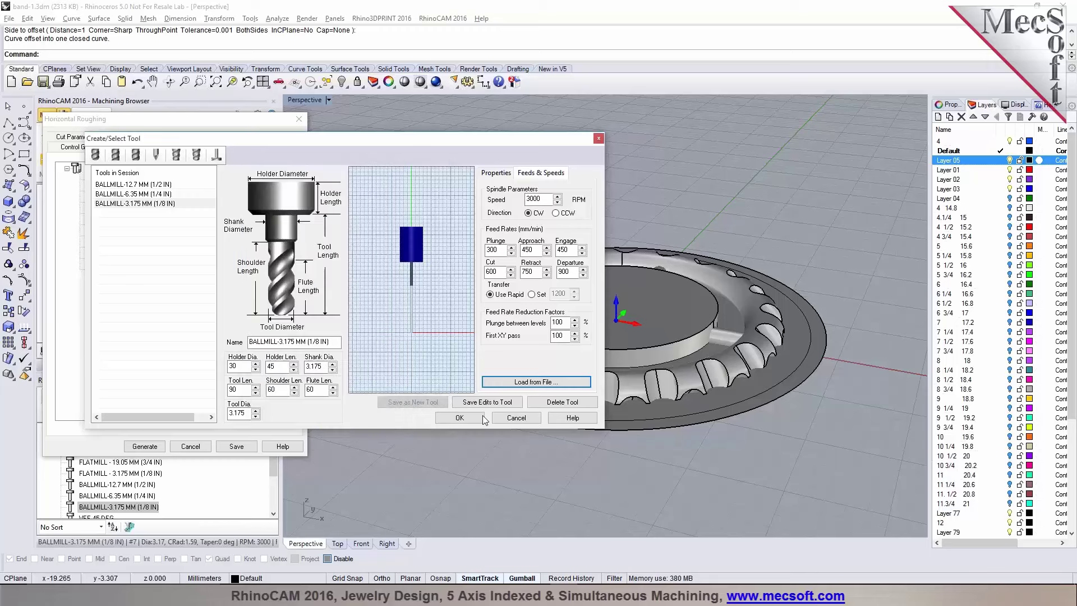
{"action": "left_click", "coordinate": [499, 423]}
{"action": "left_click", "coordinate": [140, 236]}
{"action": "left_click", "coordinate": [140, 246]}
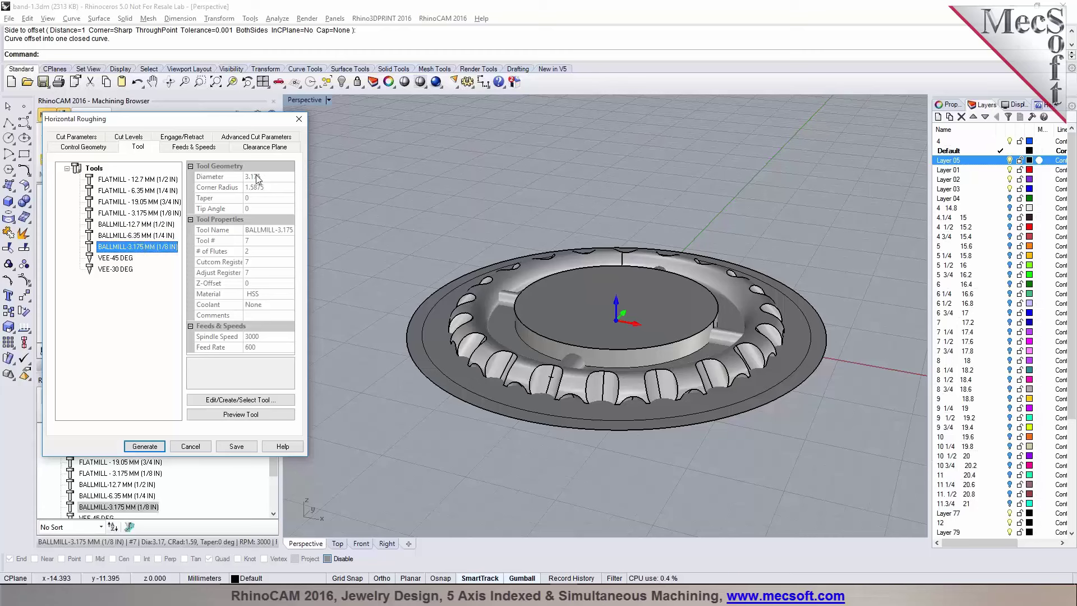
{"action": "left_click", "coordinate": [198, 149]}
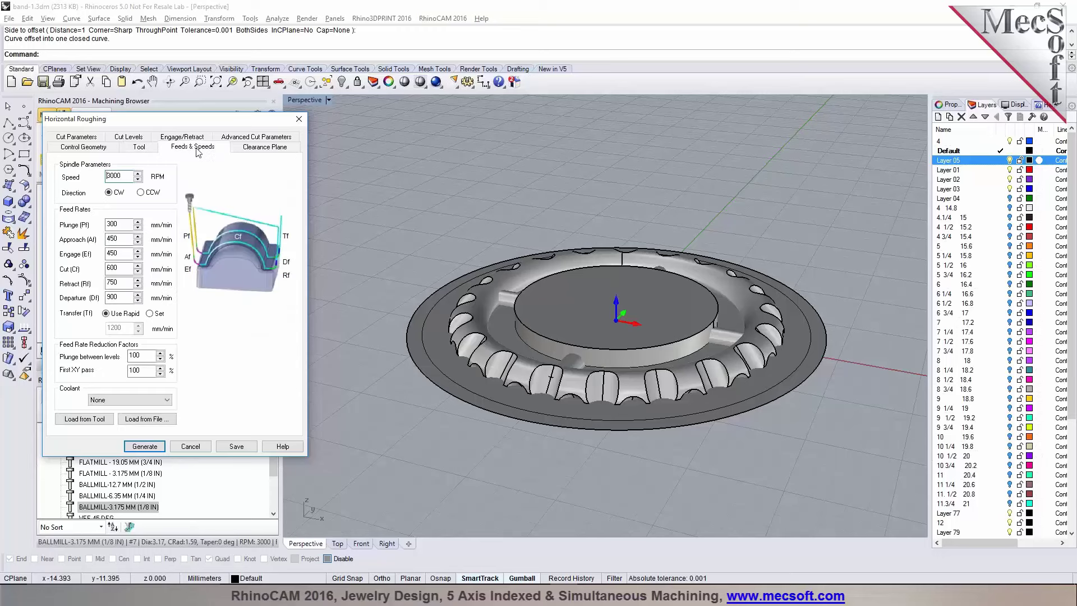
Step: Define the roughing clearance plane as Stock Max Z + Dist with a distance of 3 mm
{"action": "left_click", "coordinate": [249, 148]}
{"action": "mouse_move", "coordinate": [477, 325]}
{"action": "right_mouse_down"}
{"action": "mouse_move", "coordinate": [475, 280]}
{"action": "mouse_move", "coordinate": [474, 307]}
{"action": "right_mouse_up"}
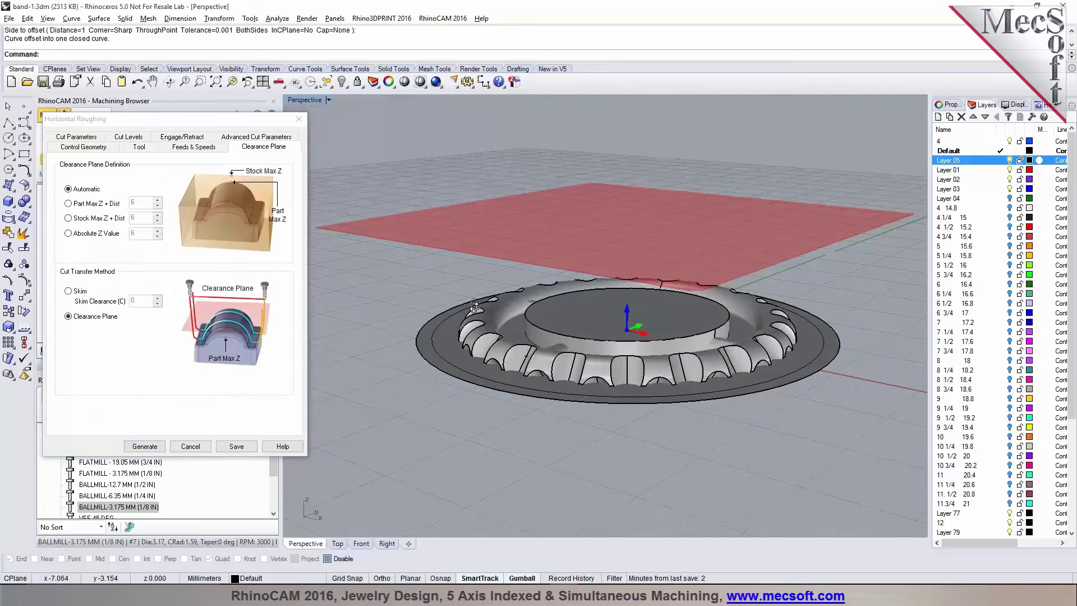
{"action": "scroll", "coordinate": [474, 307], "scroll_direction": "down", "scroll_amount": 3}
{"action": "left_click", "coordinate": [68, 218]}
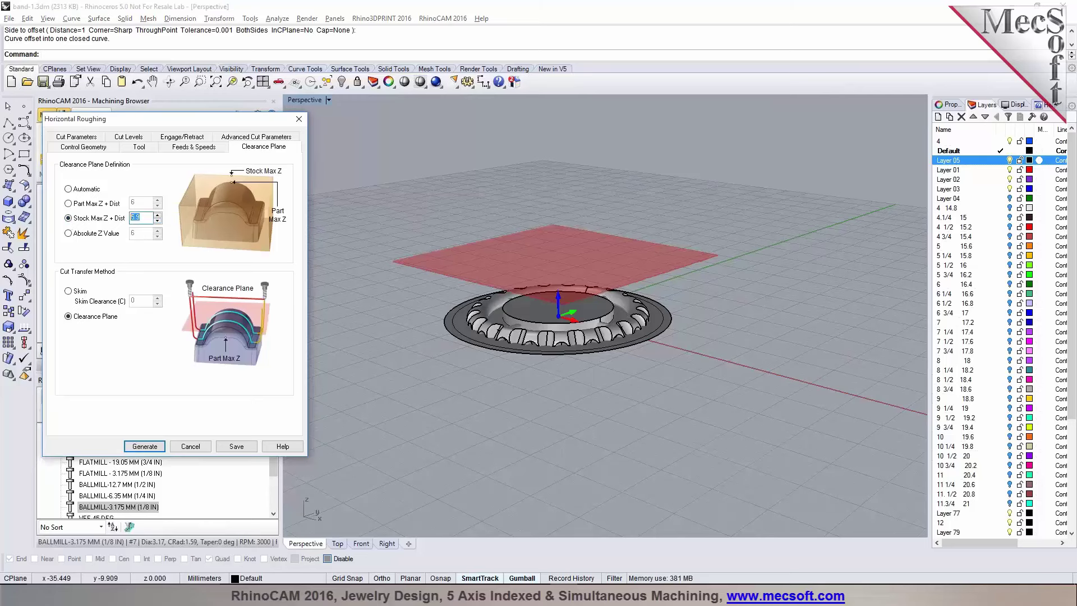
{"action": "type", "text": "4"}
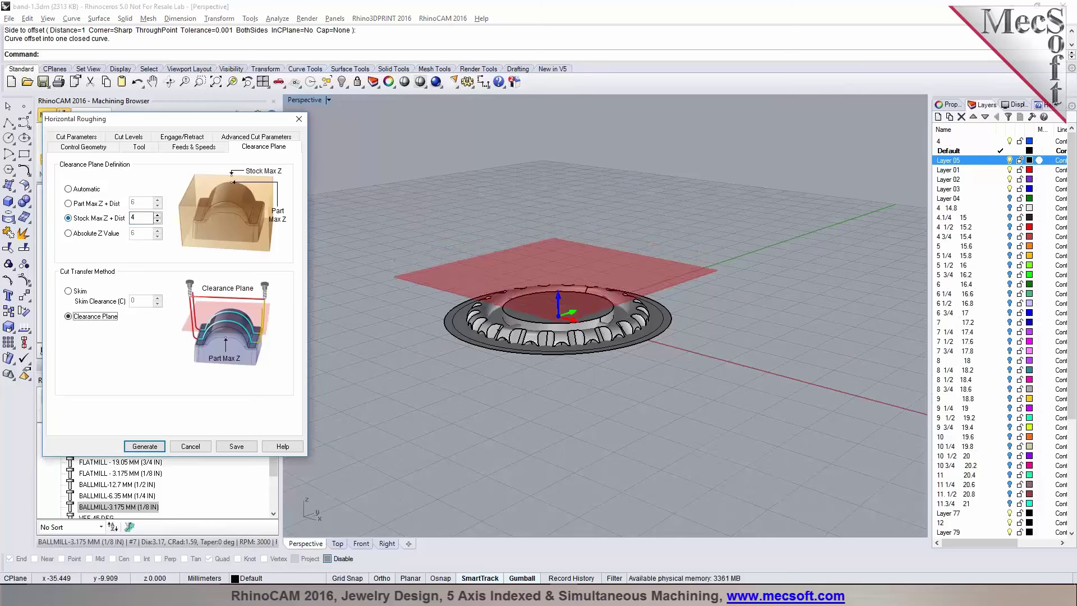
{"action": "right_click_drag", "start_coordinate": [471, 314], "coordinate": [516, 310]}
{"action": "scroll", "coordinate": [495, 302], "scroll_direction": "up", "scroll_amount": 2}
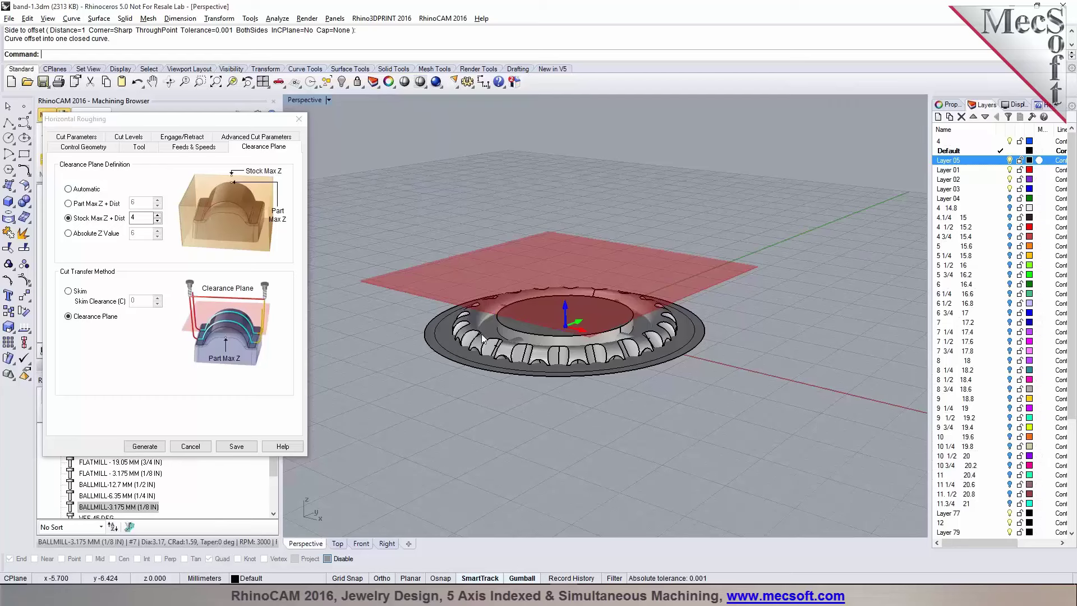
{"action": "right_click_drag", "start_coordinate": [678, 308], "coordinate": [494, 378]}
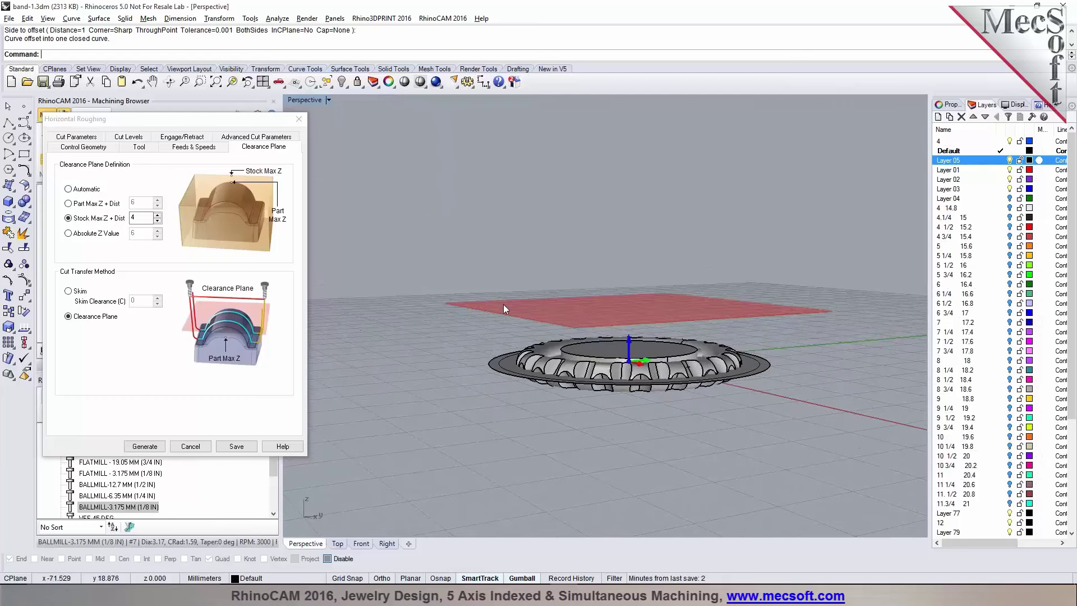
{"action": "left_click", "coordinate": [158, 222]}
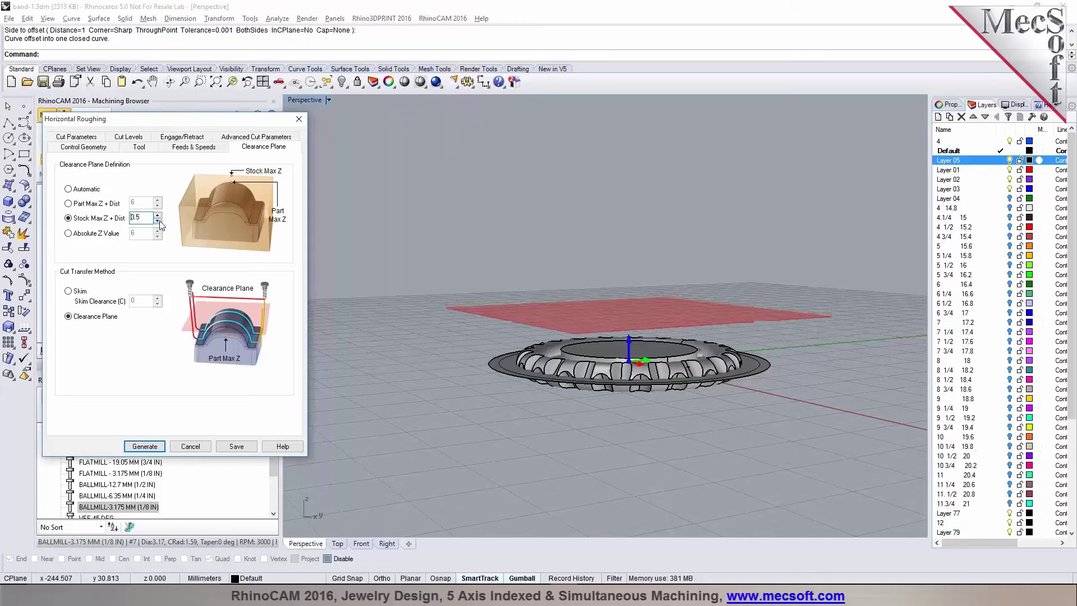
{"action": "left_click", "coordinate": [159, 222]}
{"action": "left_click", "coordinate": [159, 215]}
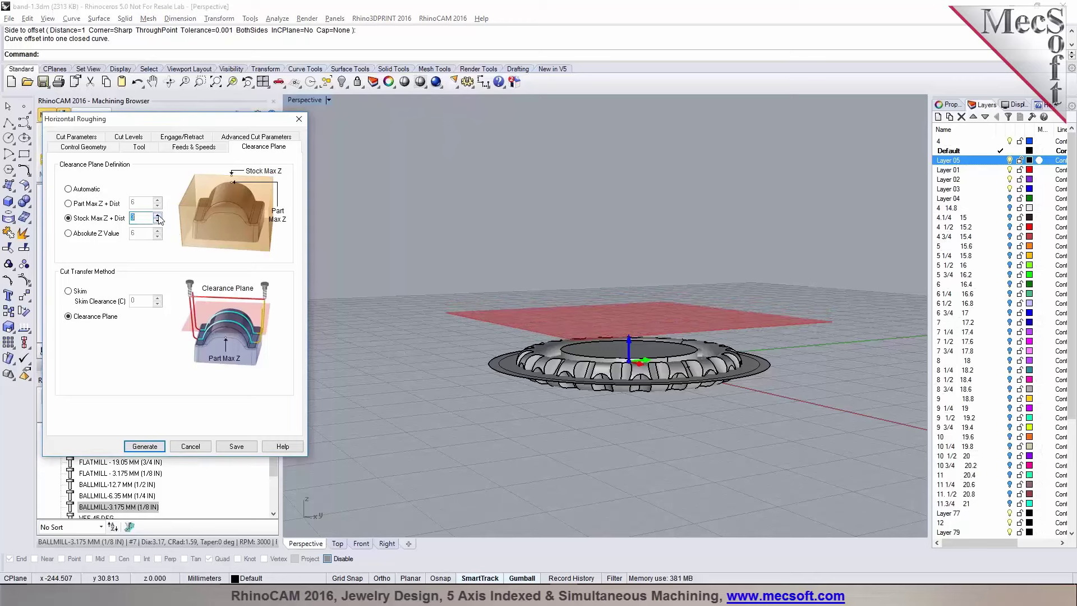
{"action": "mouse_move", "coordinate": [538, 314]}
{"action": "right_mouse_down"}
{"action": "mouse_move", "coordinate": [538, 281]}
{"action": "mouse_move", "coordinate": [543, 334]}
{"action": "right_mouse_up"}
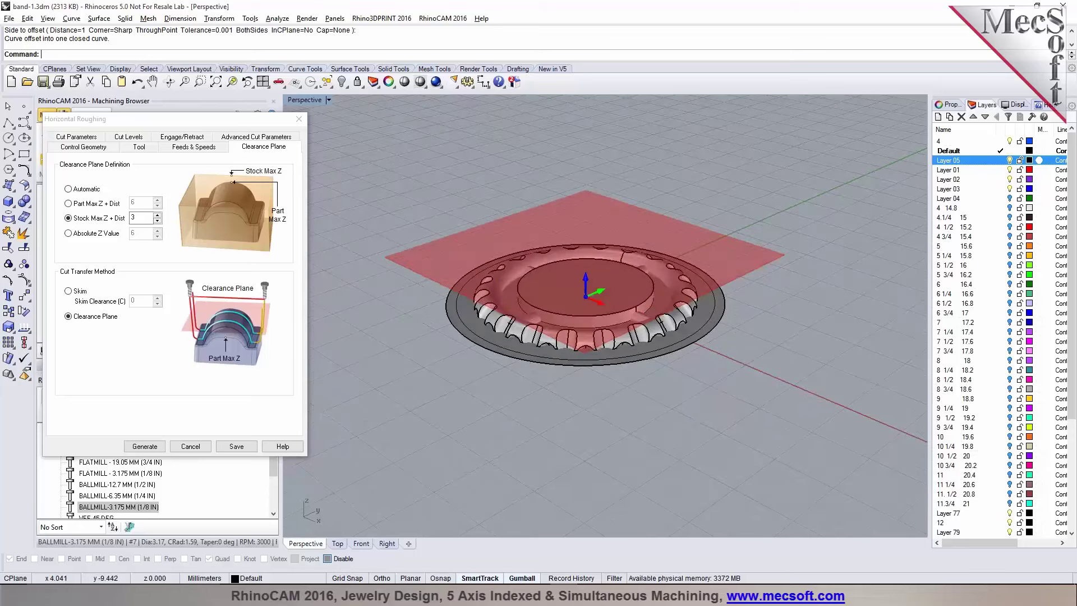
Step: Set the roughing Intol and Outol to 0.01 and Stock to 0.2, and edit the stepover percentage of the tool diameter
{"action": "left_click", "coordinate": [90, 138]}
{"action": "left_click_drag", "start_coordinate": [135, 175], "coordinate": [139, 206]}
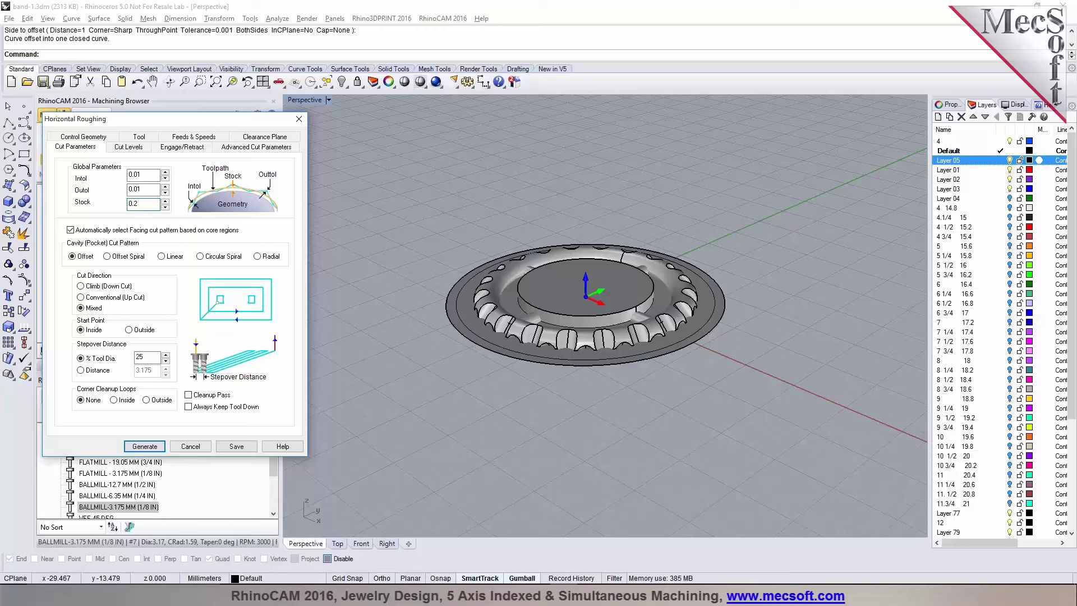
{"action": "left_click_drag", "start_coordinate": [146, 358], "coordinate": [130, 358]}
Step: Set the roughing stepdown control to 30% of the tool diameter
{"action": "left_click", "coordinate": [129, 146]}
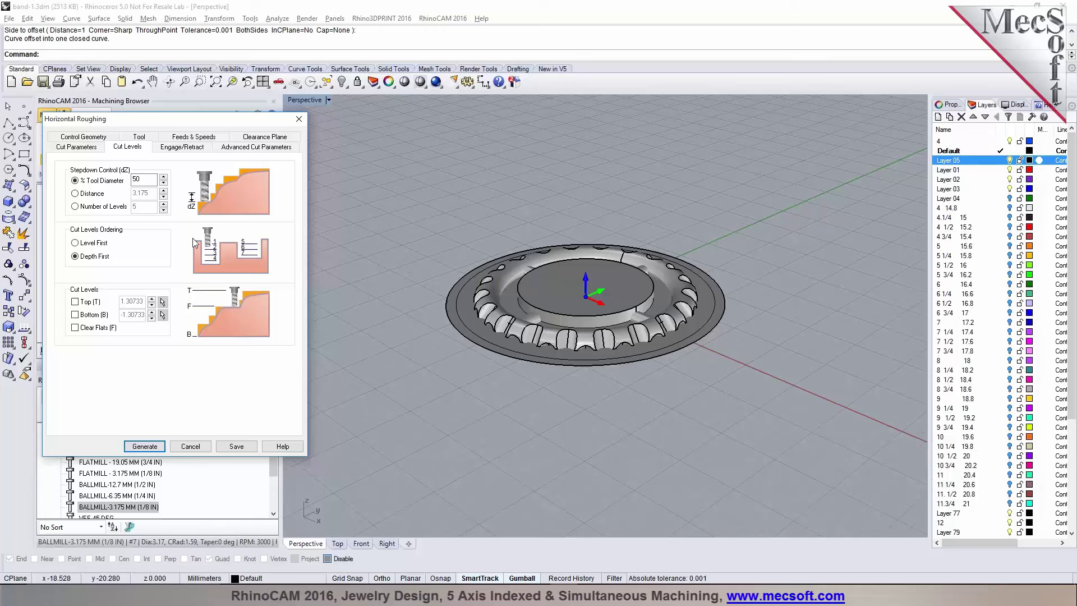
{"action": "double_click", "coordinate": [135, 180]}
{"action": "type", "text": "30"}
Step: Review the engage/retract settings, edit the arc fitting tolerance, and generate the Horizontal Roughing toolpath
{"action": "left_click", "coordinate": [186, 147]}
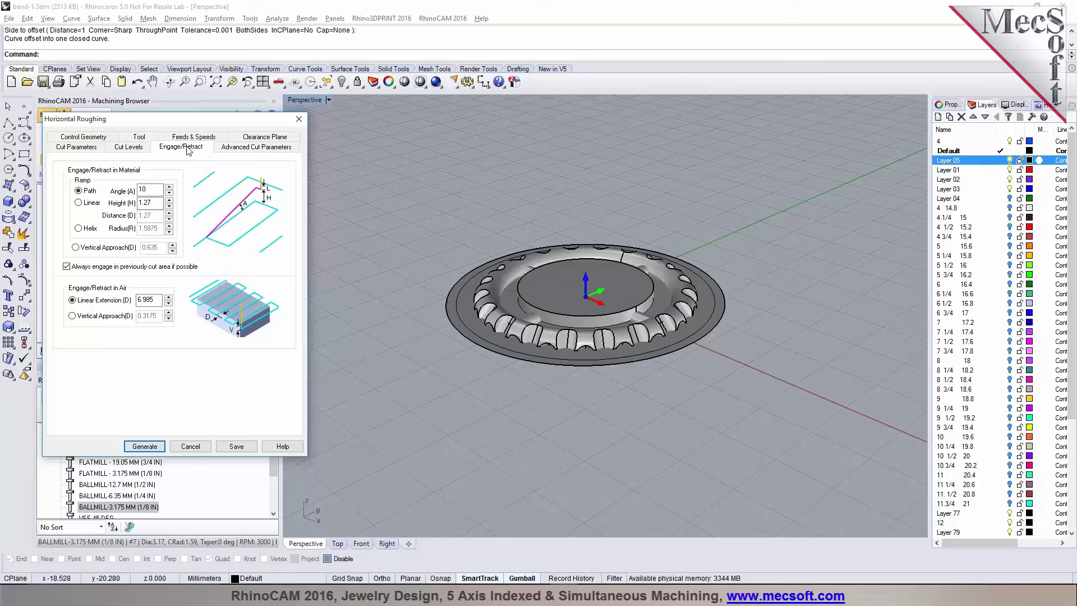
{"action": "left_click", "coordinate": [241, 147]}
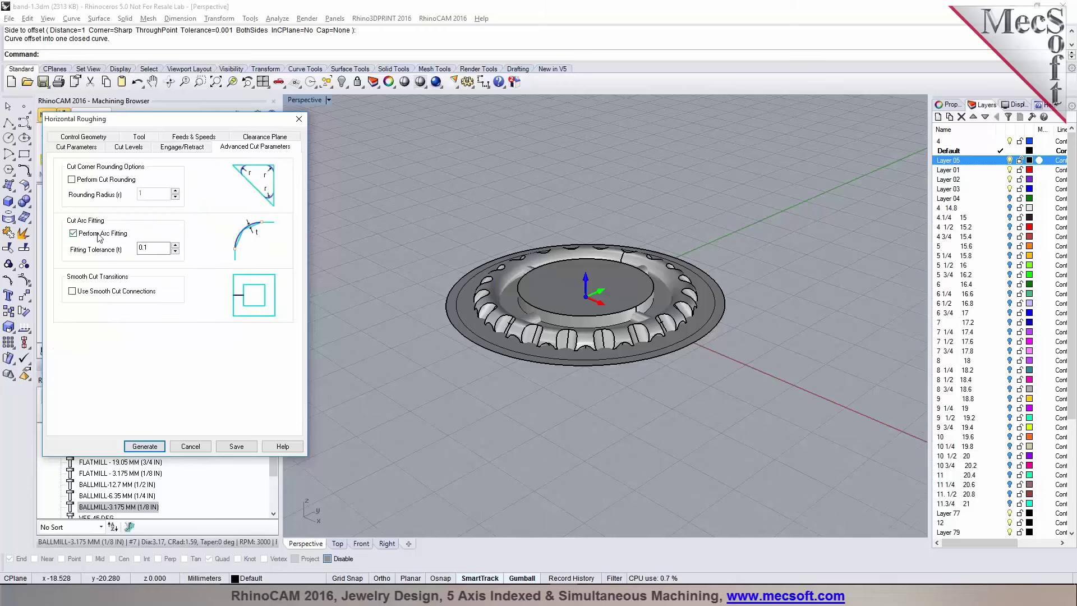
{"action": "double_click", "coordinate": [151, 248]}
{"action": "left_click", "coordinate": [145, 446]}
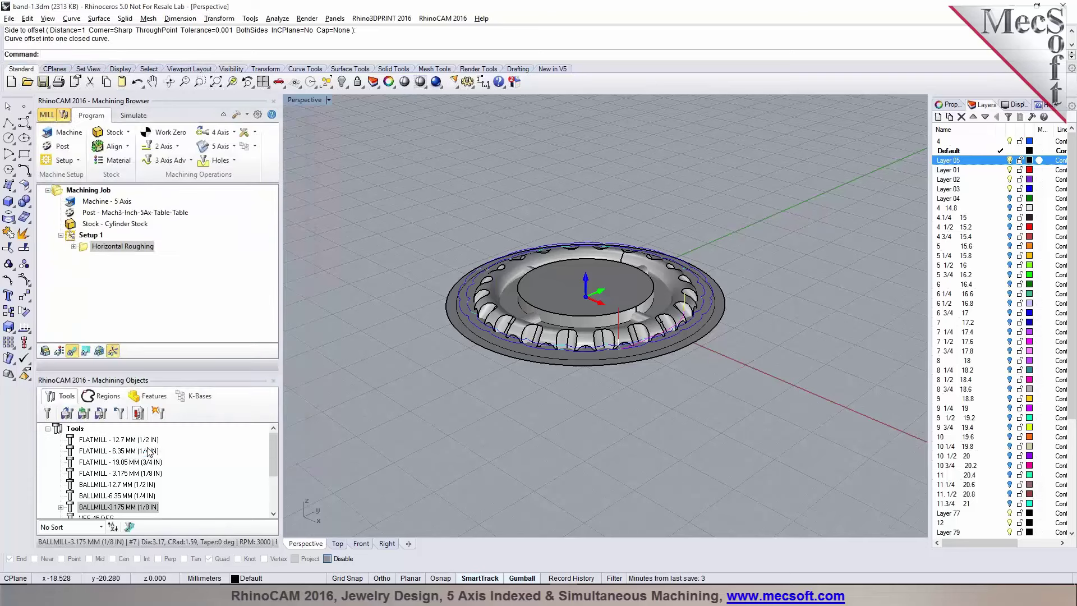
Step: Hide the solid disk extrusion inside the band and regenerate the Horizontal Roughing toolpath
{"action": "scroll", "coordinate": [554, 297], "scroll_direction": "up", "scroll_amount": 1}
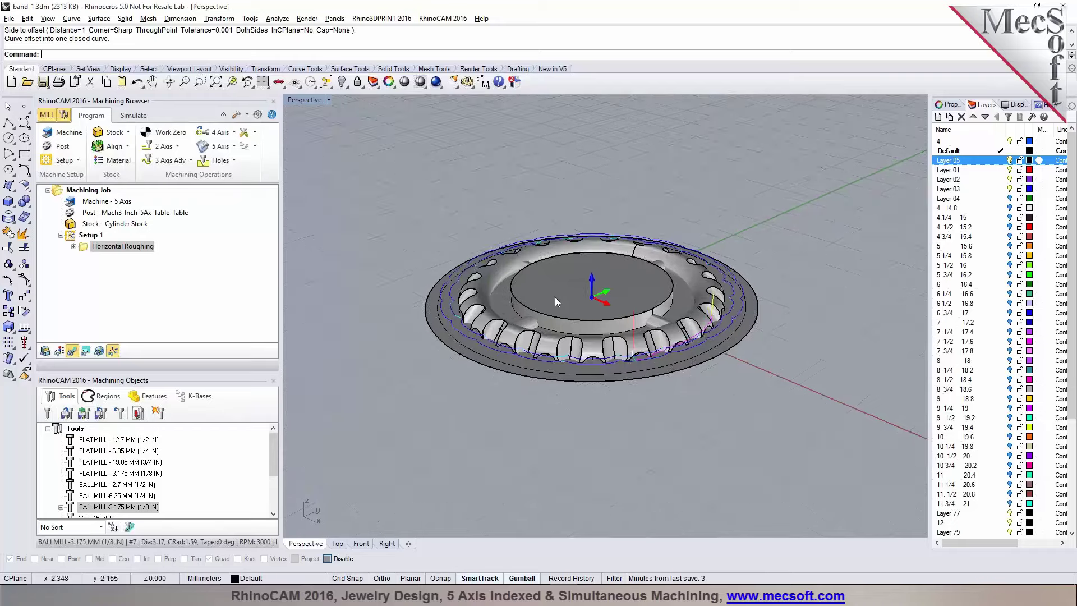
{"action": "scroll", "coordinate": [554, 297], "scroll_direction": "up", "scroll_amount": 2}
{"action": "right_click_drag", "start_coordinate": [554, 297], "coordinate": [390, 283]}
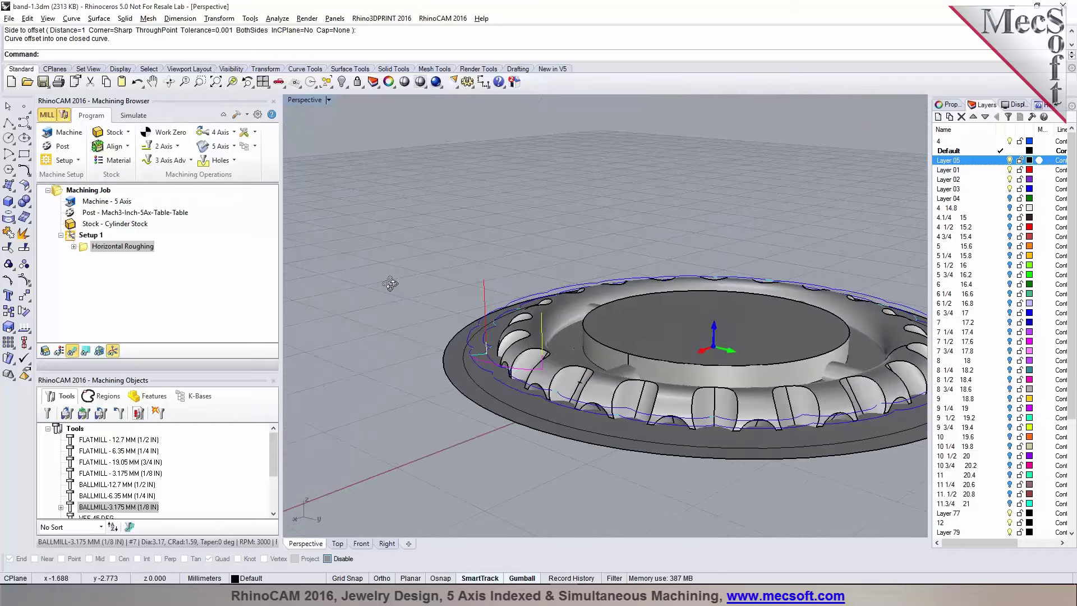
{"action": "scroll", "coordinate": [566, 354], "scroll_direction": "up", "scroll_amount": 3}
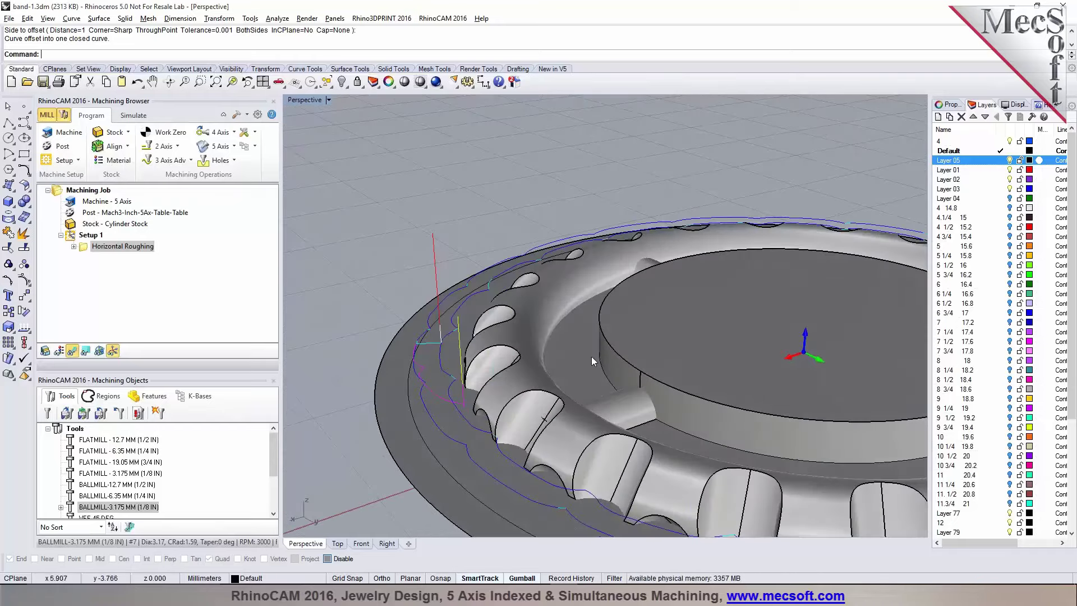
{"action": "scroll", "coordinate": [549, 342], "scroll_direction": "down", "scroll_amount": 3}
{"action": "left_click", "coordinate": [639, 368]}
{"action": "left_click", "coordinate": [341, 81]}
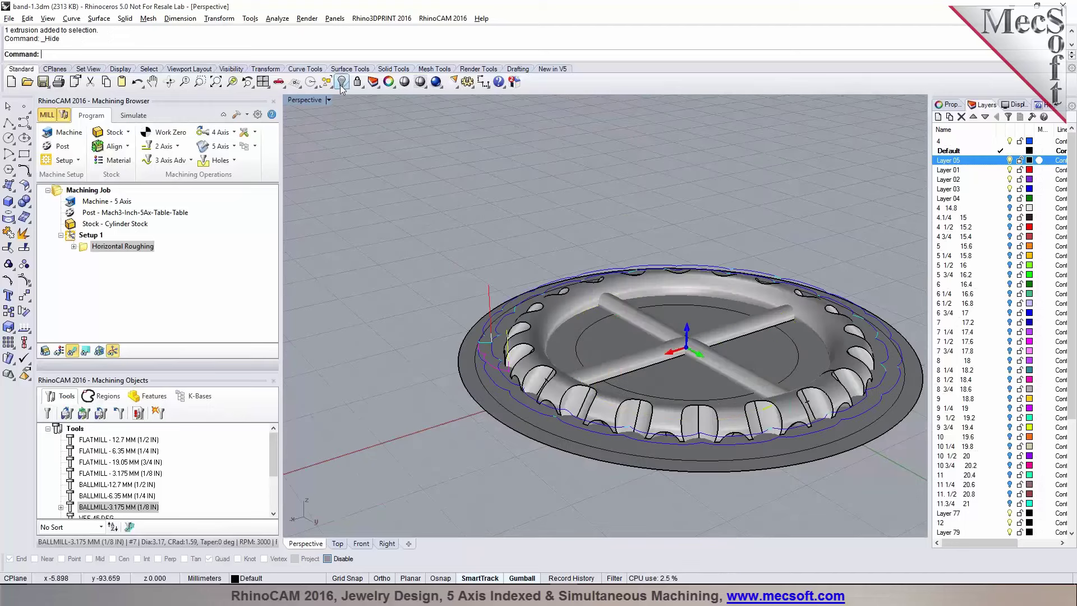
{"action": "right_click", "coordinate": [124, 249]}
{"action": "left_click", "coordinate": [132, 258]}
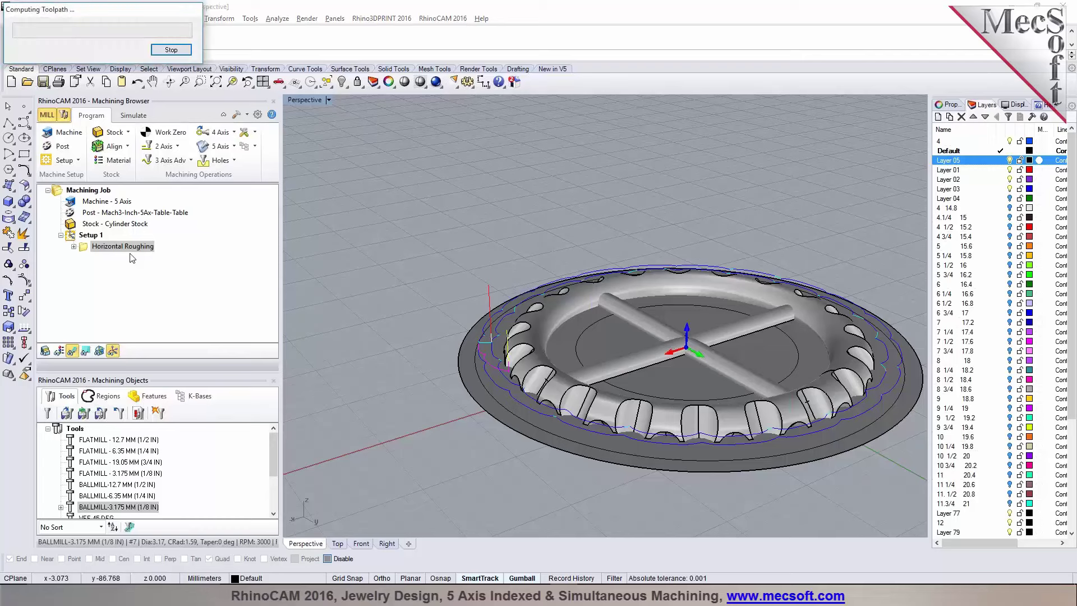
Step: Inspect the toolpath, reopen the Horizontal Roughing operation, and edit its stepdown percentage of the tool diameter
{"action": "right_click_drag", "start_coordinate": [533, 314], "coordinate": [743, 322]}
{"action": "scroll", "coordinate": [743, 322], "scroll_direction": "up", "scroll_amount": 4}
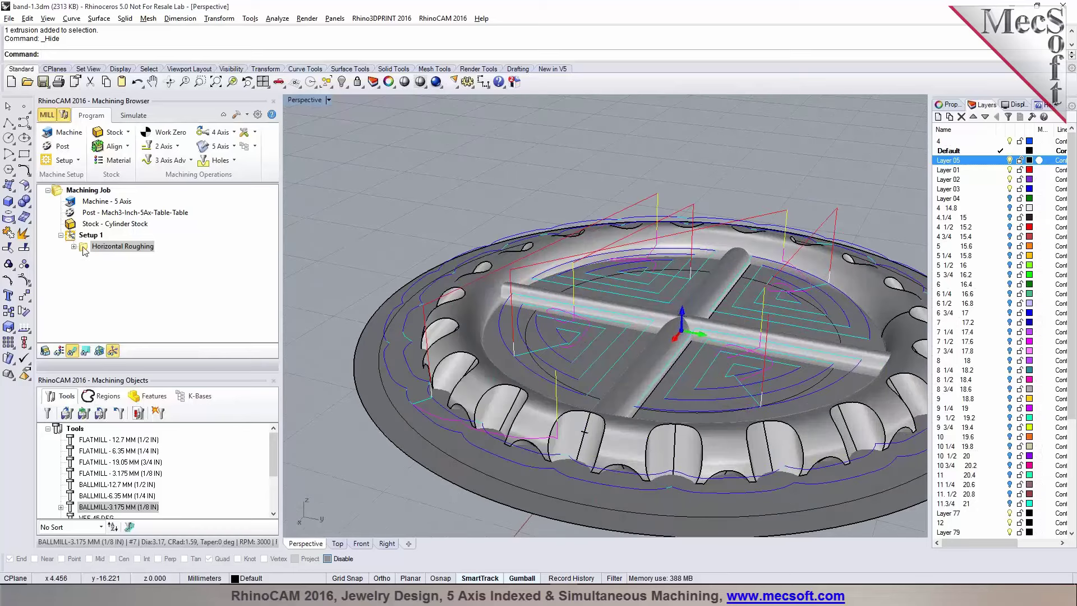
{"action": "double_click", "coordinate": [115, 246]}
{"action": "left_click", "coordinate": [138, 148]}
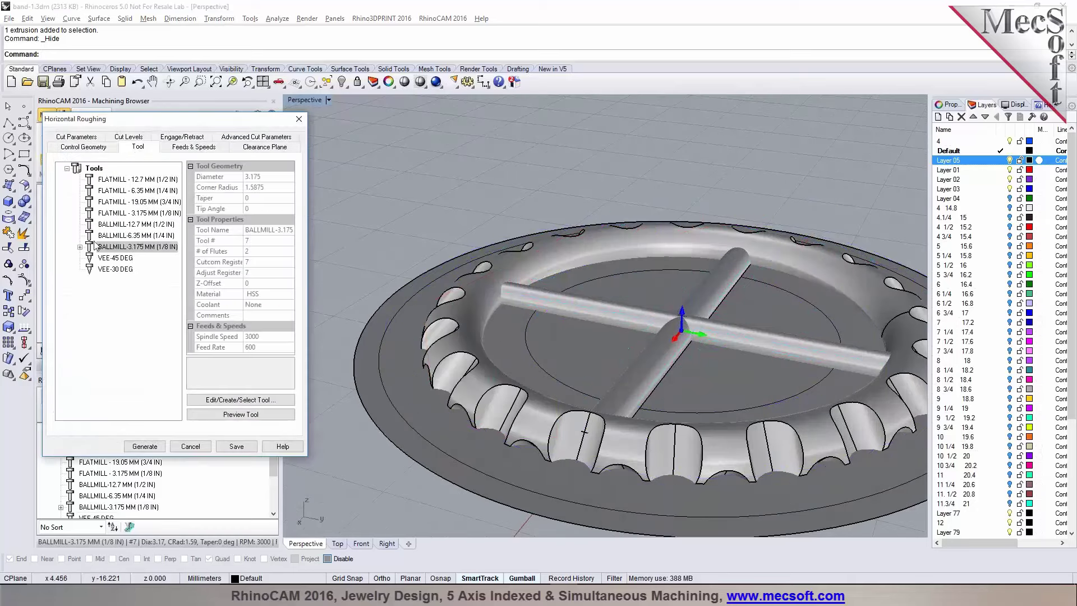
{"action": "left_click", "coordinate": [95, 138]}
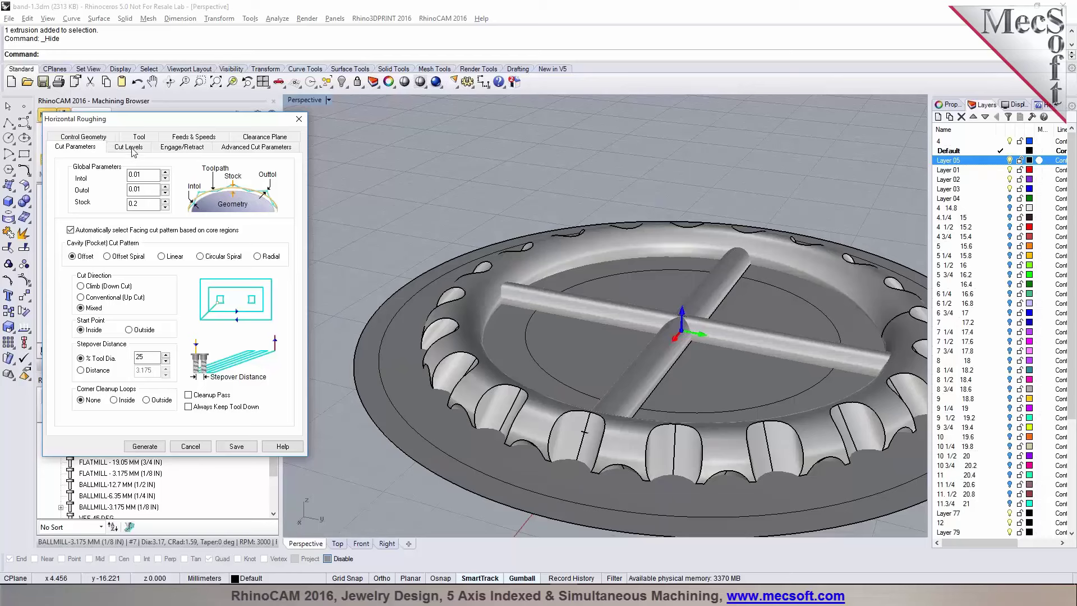
{"action": "left_click", "coordinate": [132, 148]}
{"action": "double_click", "coordinate": [135, 179]}
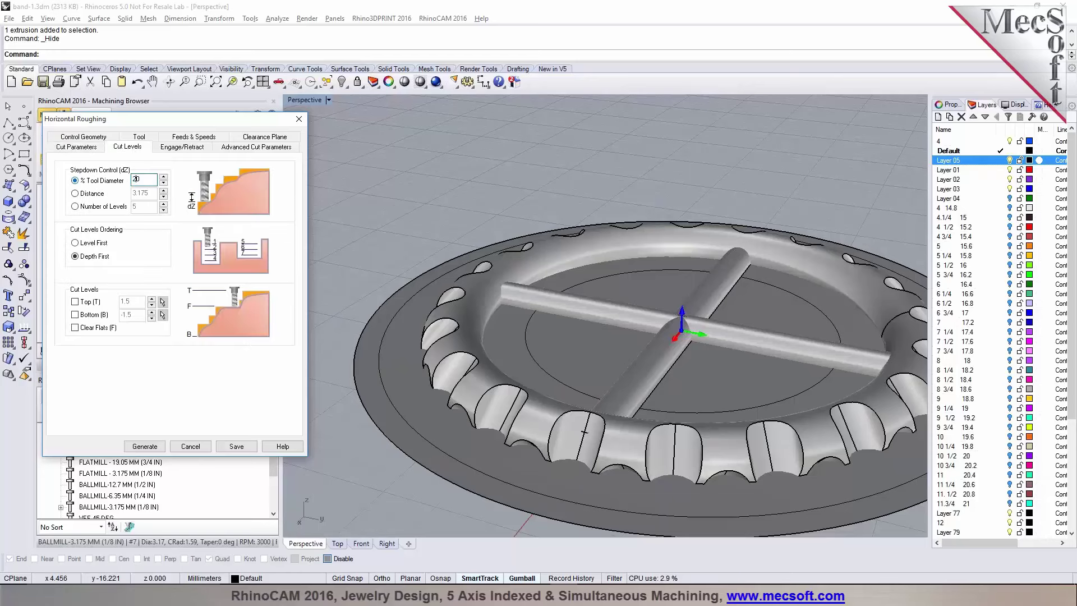
{"action": "left_click", "coordinate": [89, 147]}
Step: Open the 1/8 in ball mill for editing and set its tool diameter to 1.5875 mm
{"action": "left_click", "coordinate": [139, 137]}
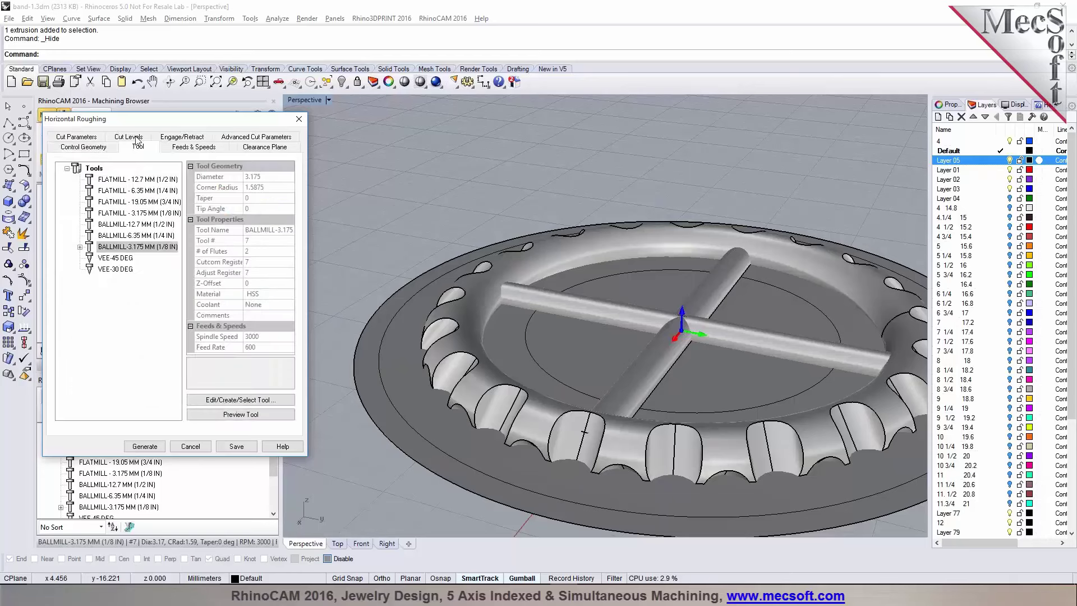
{"action": "double_click", "coordinate": [89, 248]}
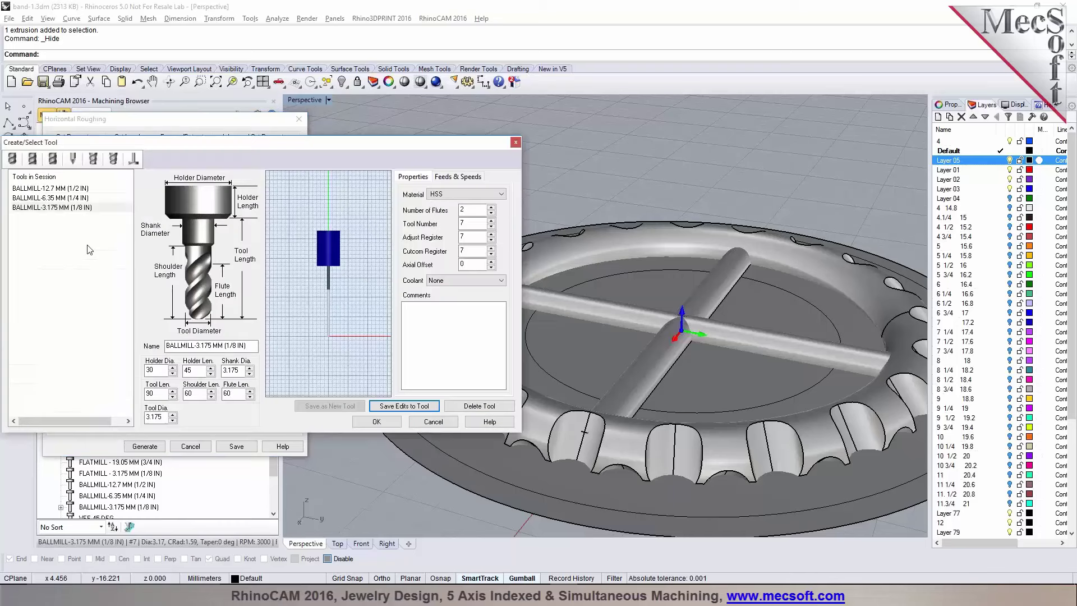
{"action": "double_click", "coordinate": [158, 417]}
{"action": "type", "text": "1.5"}
{"action": "type", "text": "875"}
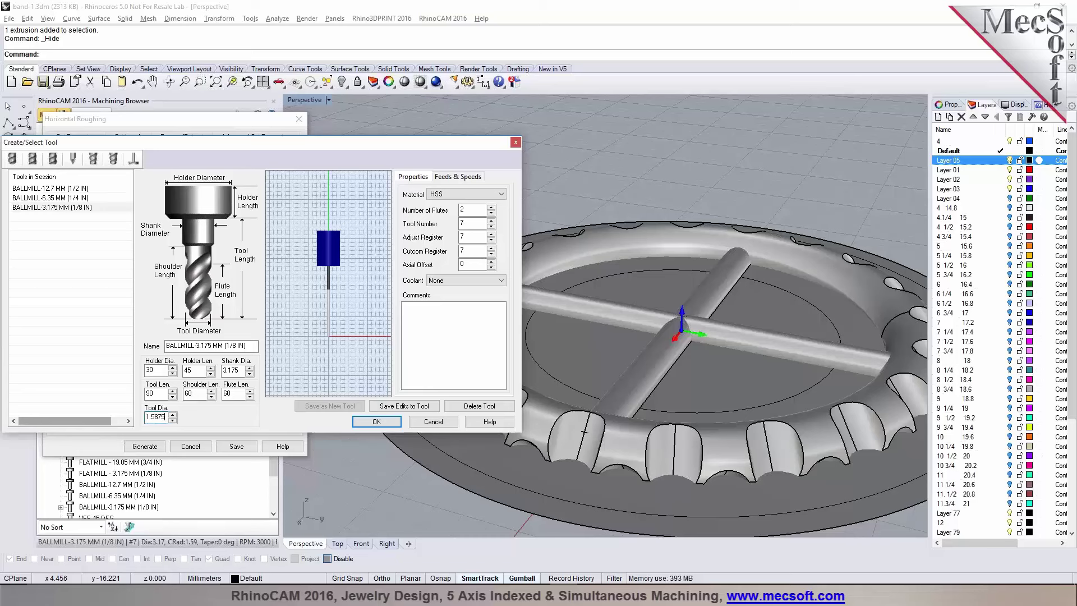
{"action": "key", "text": "Tab"}
Step: Name the tool BALLMILL-1.5875 MM (1/16 IN) and save it as a new tool for the roughing operation
{"action": "left_click", "coordinate": [235, 346]}
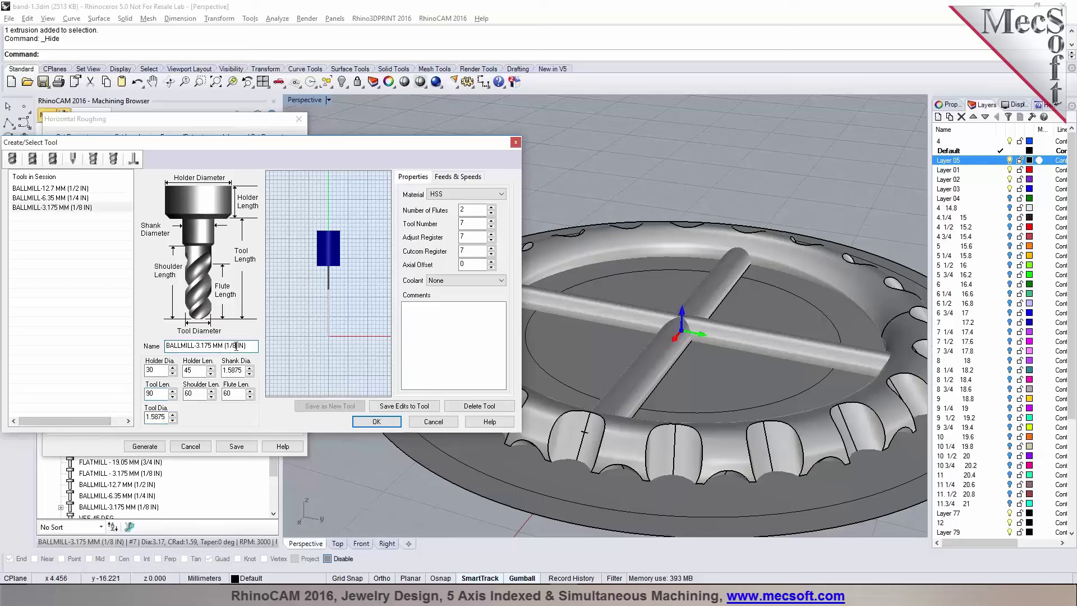
{"action": "type", "text": "16"}
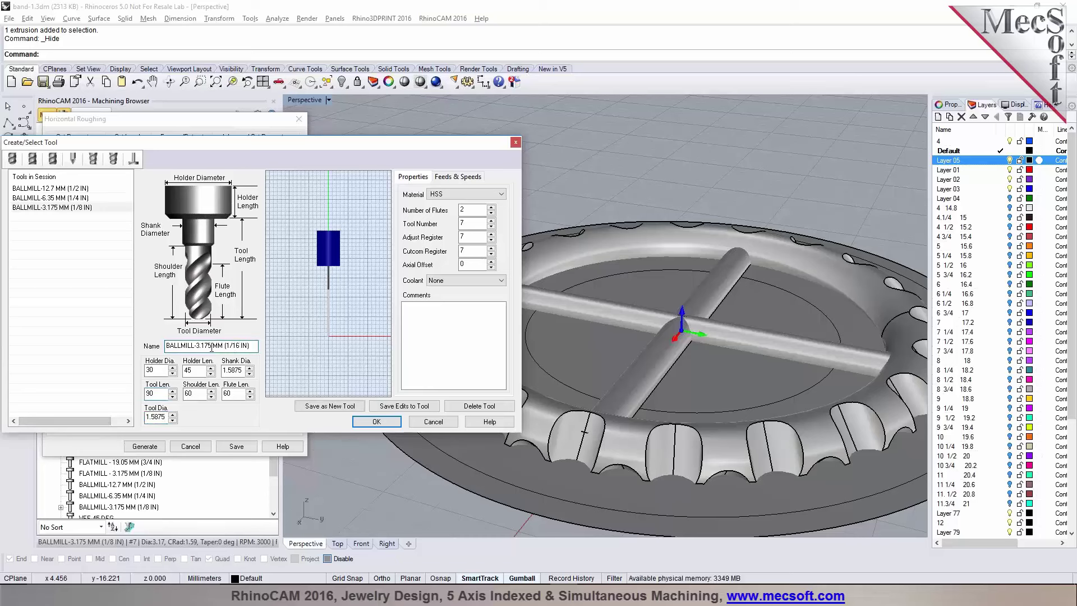
{"action": "left_click_drag", "start_coordinate": [195, 347], "coordinate": [211, 346]}
{"action": "type", "text": "1.5875"}
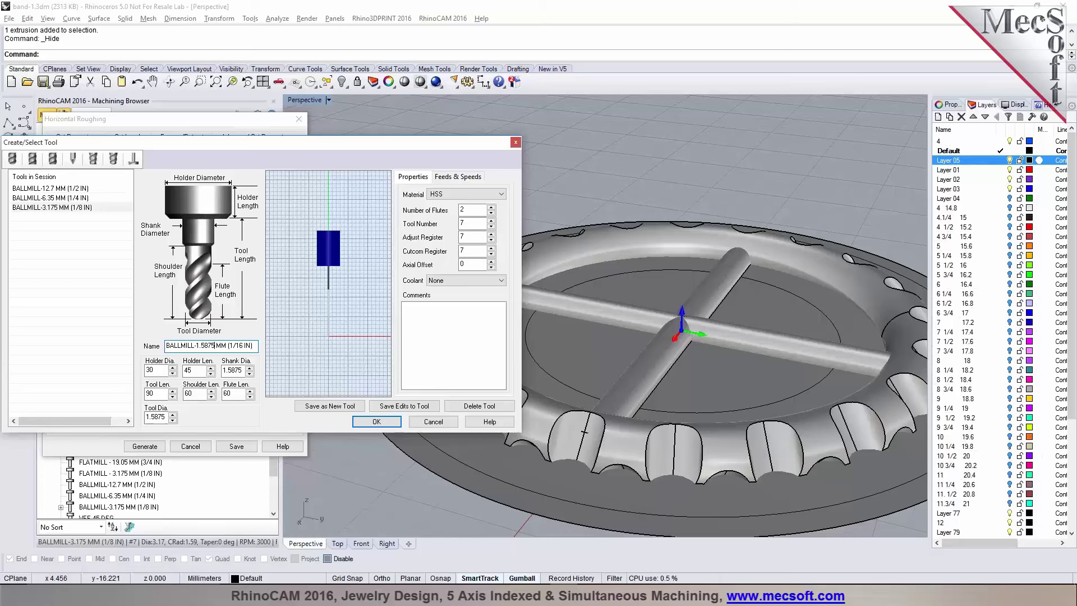
{"action": "left_click", "coordinate": [339, 408]}
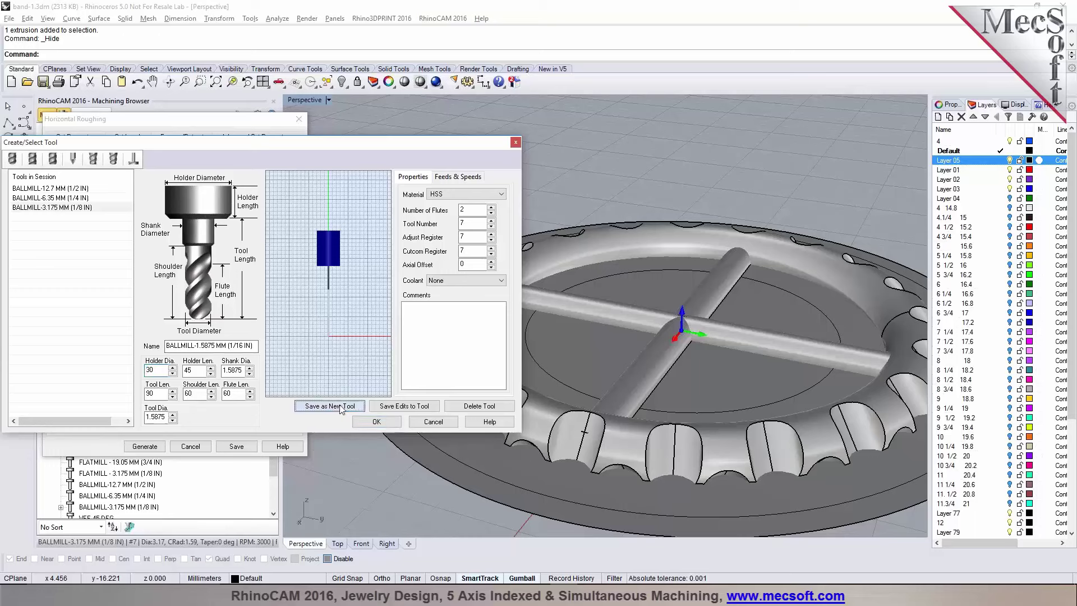
{"action": "left_click", "coordinate": [578, 335]}
{"action": "left_click", "coordinate": [376, 422]}
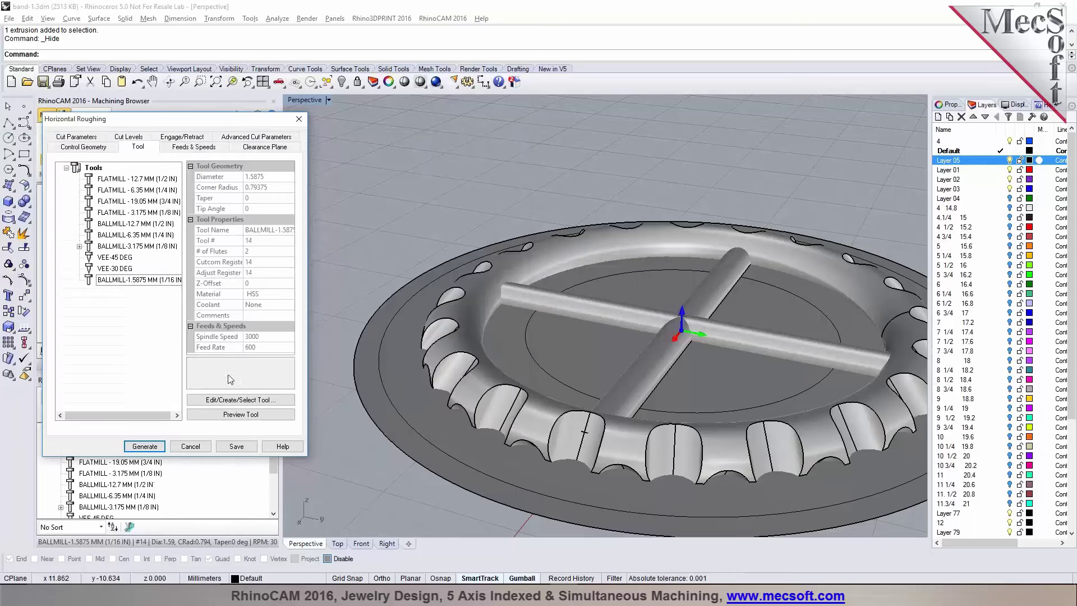
Step: Regenerate the Horizontal Roughing toolpath with the 1/16 in ball mill and inspect it around the band
{"action": "left_click", "coordinate": [145, 445]}
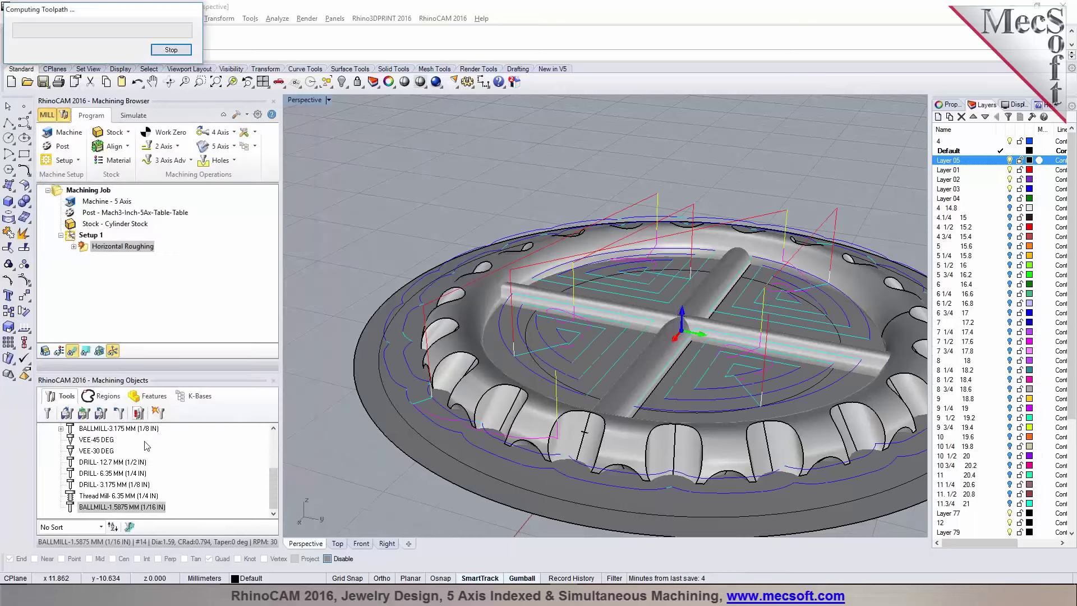
{"action": "scroll", "coordinate": [527, 346], "scroll_direction": "down", "scroll_amount": 3}
{"action": "right_click_drag", "start_coordinate": [527, 346], "coordinate": [711, 360]}
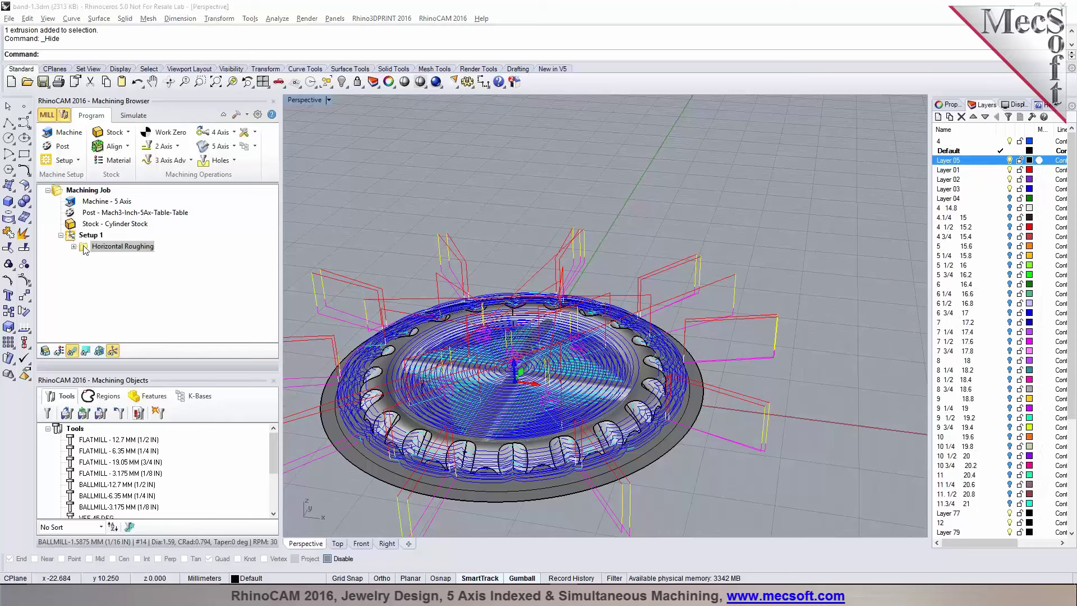
Step: Set the linear extension for engage/retract in air to 1 and regenerate the Horizontal Roughing toolpath
{"action": "double_click", "coordinate": [85, 250]}
{"action": "left_click", "coordinate": [181, 146]}
{"action": "left_click_drag", "start_coordinate": [160, 300], "coordinate": [108, 303]}
{"action": "type", "text": "1"}
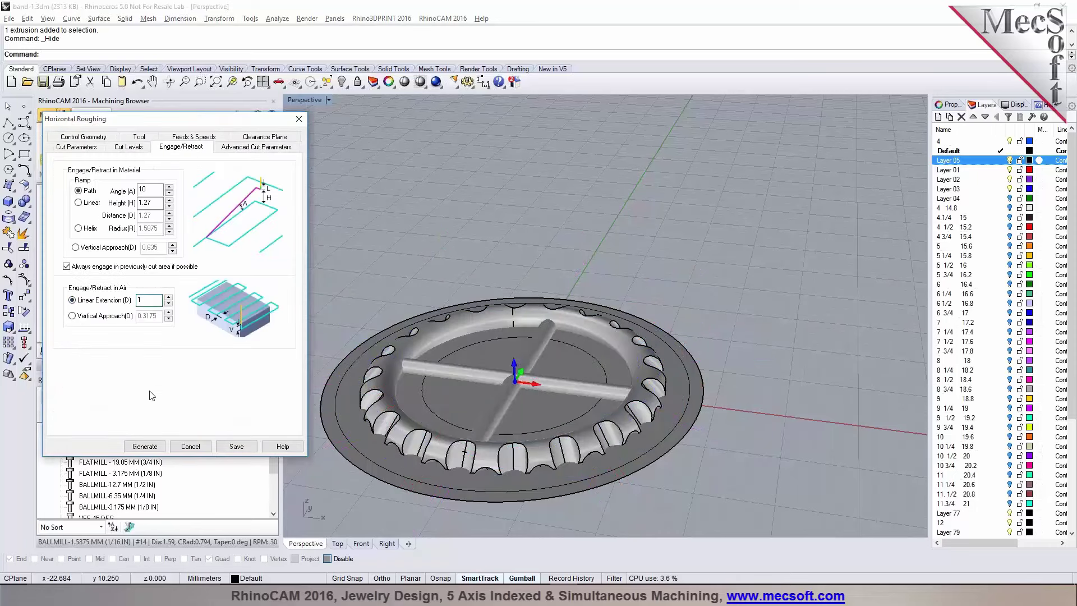
{"action": "left_click", "coordinate": [145, 446]}
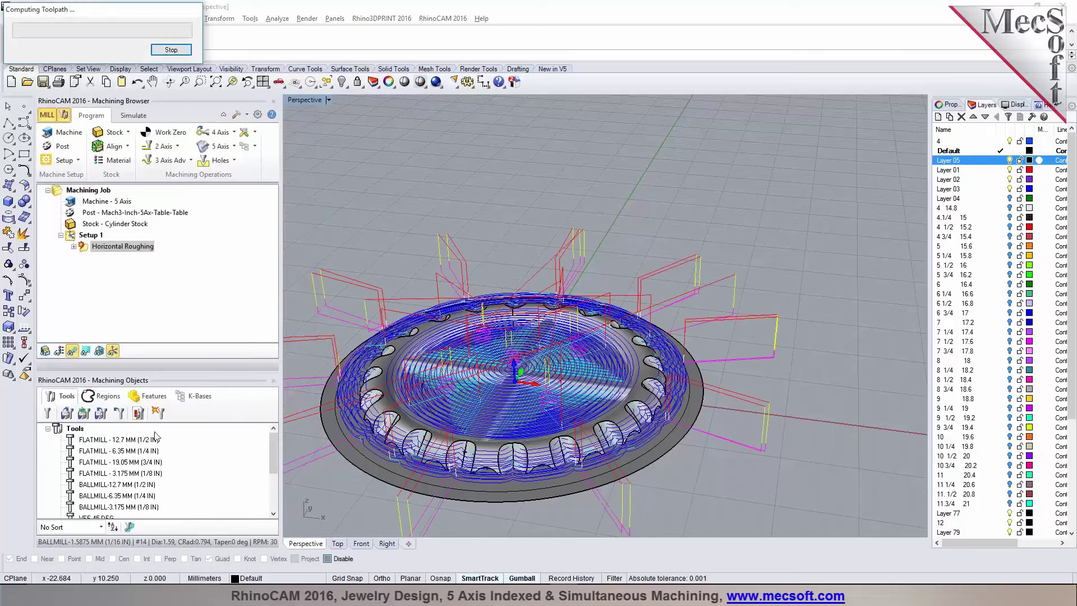
{"action": "right_click_drag", "start_coordinate": [678, 258], "coordinate": [449, 435]}
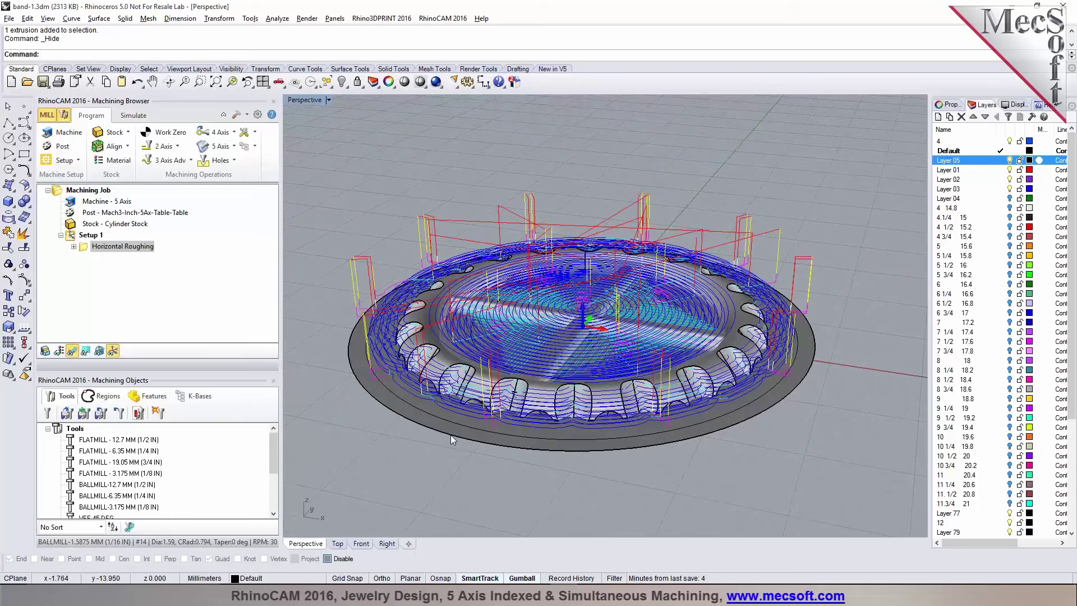
Step: Hide the part model and simulate the Horizontal Roughing cut at a mid-range speed, checking the simulation preferences and the cut stock
{"action": "left_click", "coordinate": [144, 116]}
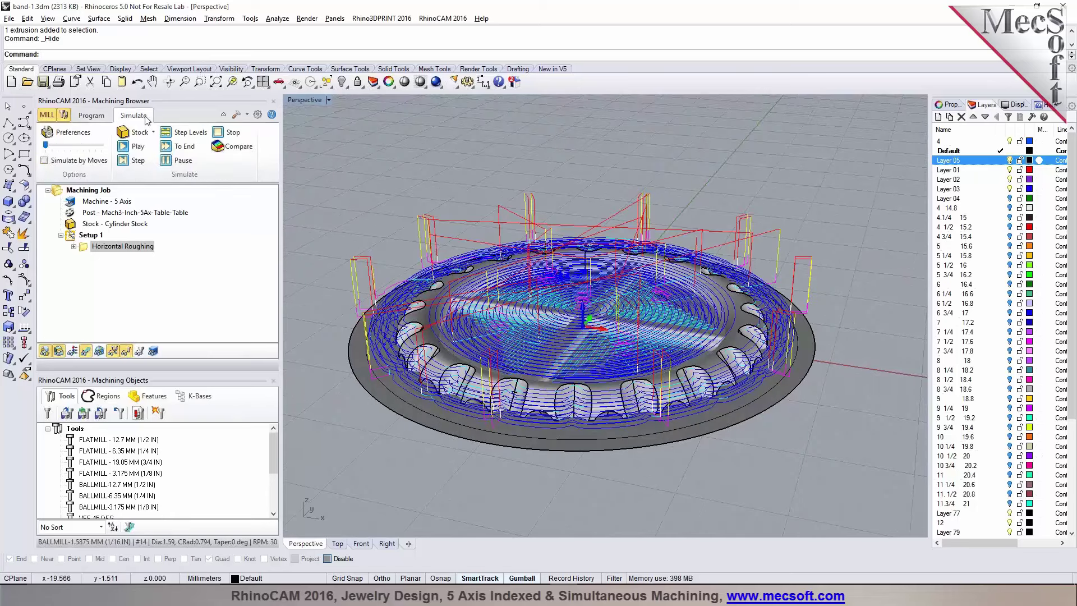
{"action": "left_click", "coordinate": [45, 351]}
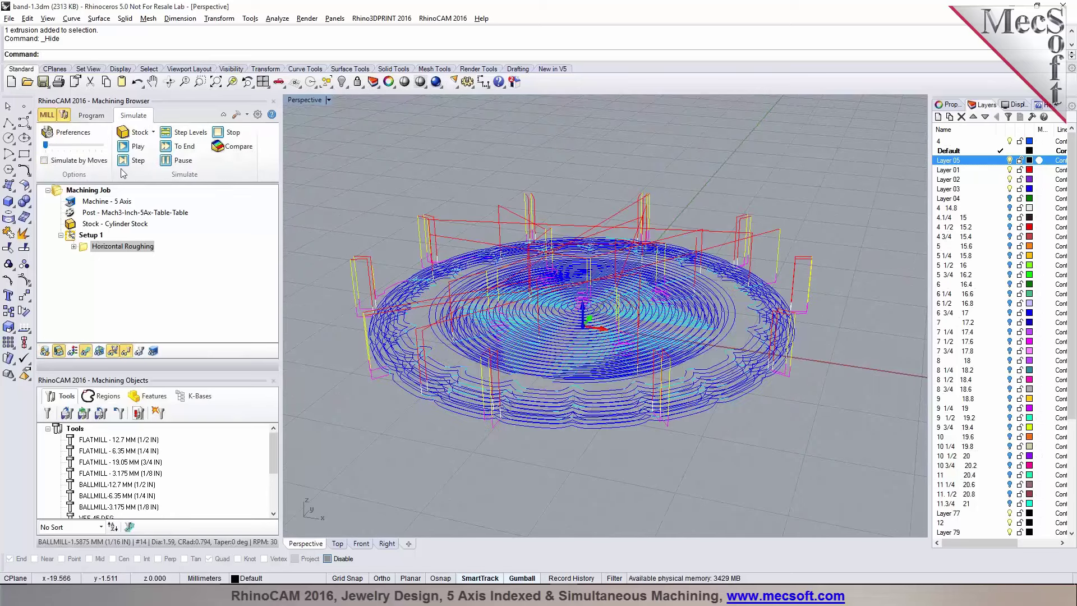
{"action": "left_click", "coordinate": [126, 148]}
{"action": "left_click_drag", "start_coordinate": [46, 144], "coordinate": [77, 145]}
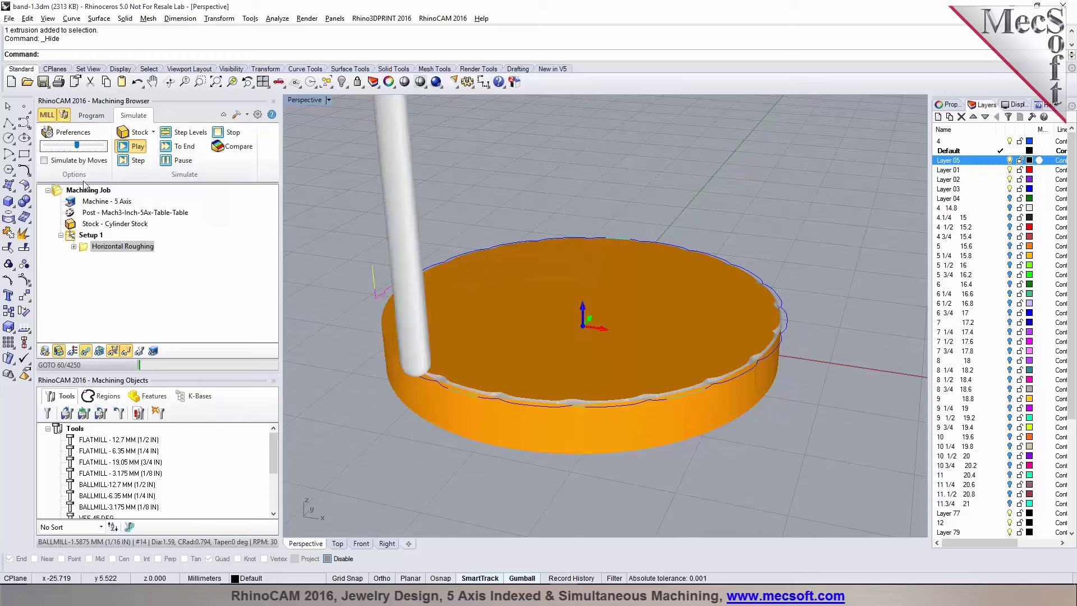
{"action": "left_click", "coordinate": [66, 132]}
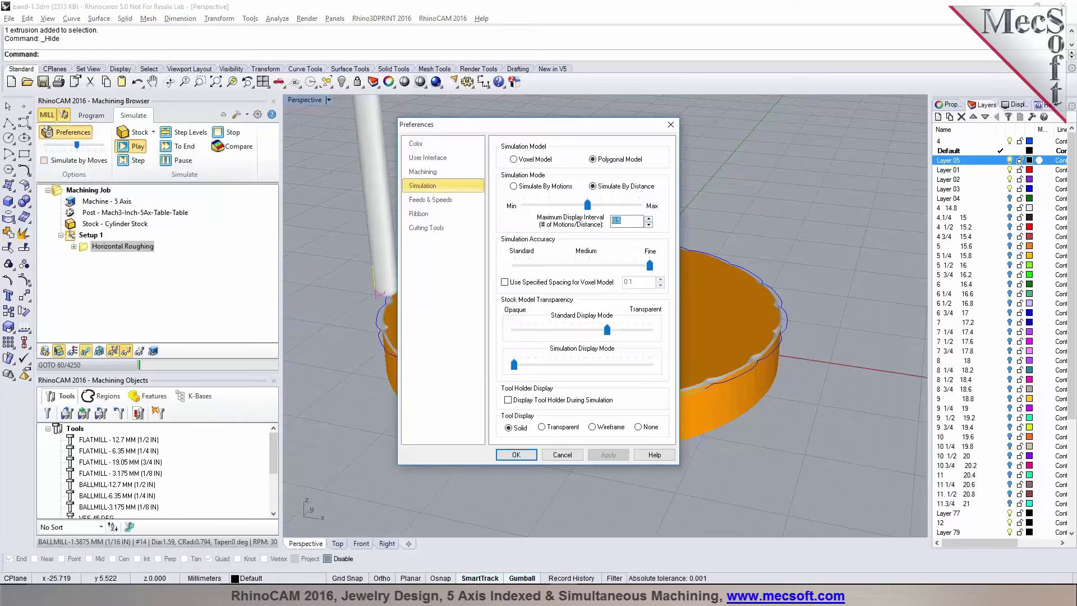
{"action": "left_click", "coordinate": [516, 455]}
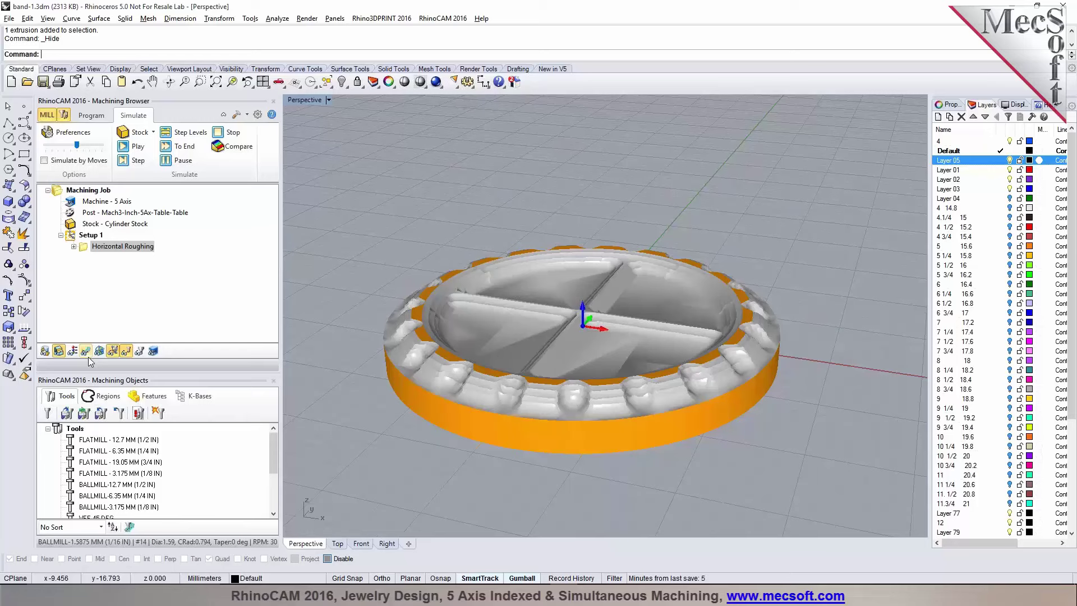
{"action": "right_click_drag", "start_coordinate": [550, 305], "coordinate": [473, 308]}
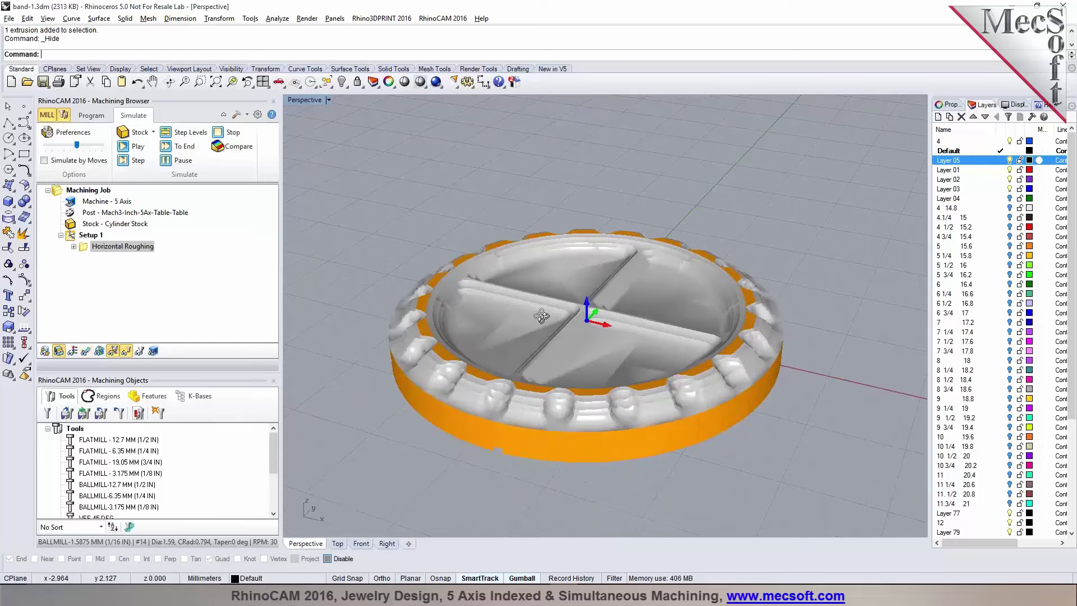
Step: Return to programming and examine the scalloped cutouts around the band's outer edge from several angles
{"action": "left_click", "coordinate": [92, 116]}
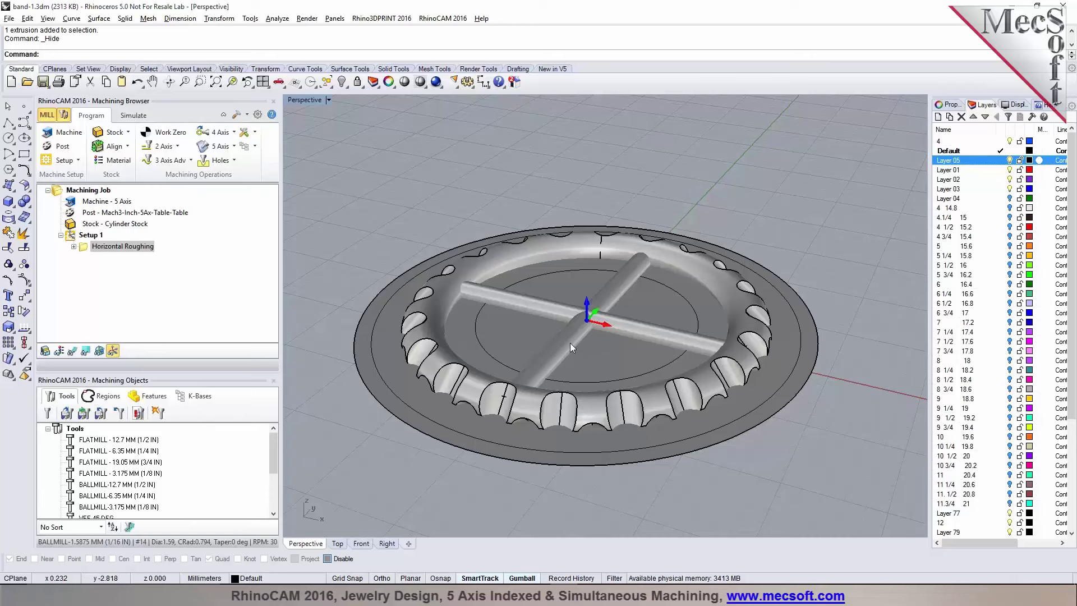
{"action": "mouse_move", "coordinate": [569, 342]}
{"action": "right_mouse_down"}
{"action": "mouse_move", "coordinate": [565, 298]}
{"action": "mouse_move", "coordinate": [565, 382]}
{"action": "mouse_move", "coordinate": [569, 342]}
{"action": "mouse_move", "coordinate": [573, 365]}
{"action": "mouse_move", "coordinate": [568, 354]}
{"action": "right_mouse_up"}
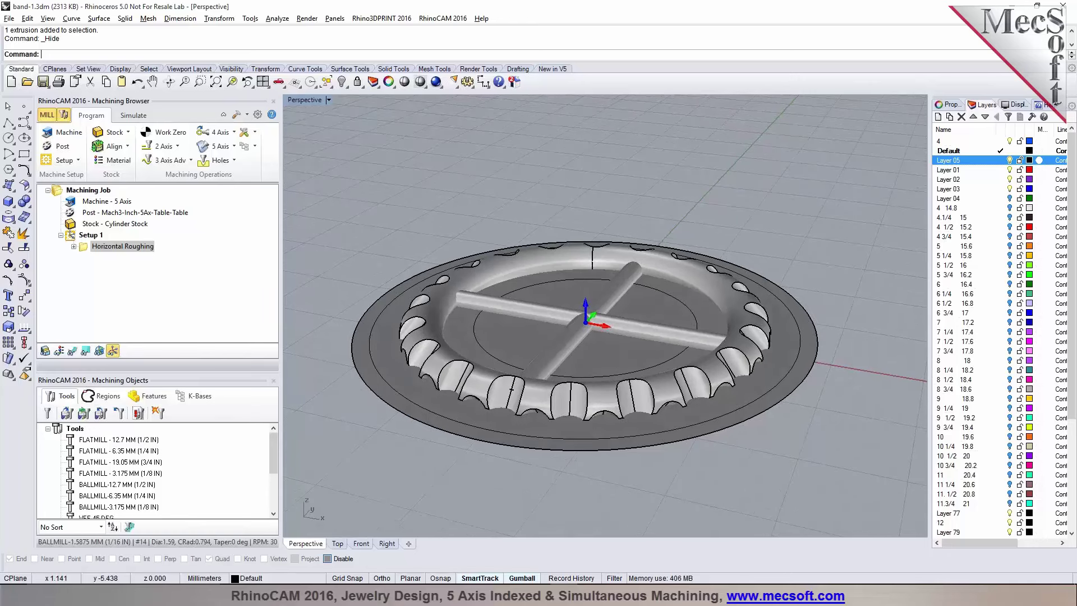
{"action": "right_click_drag", "start_coordinate": [519, 446], "coordinate": [492, 453]}
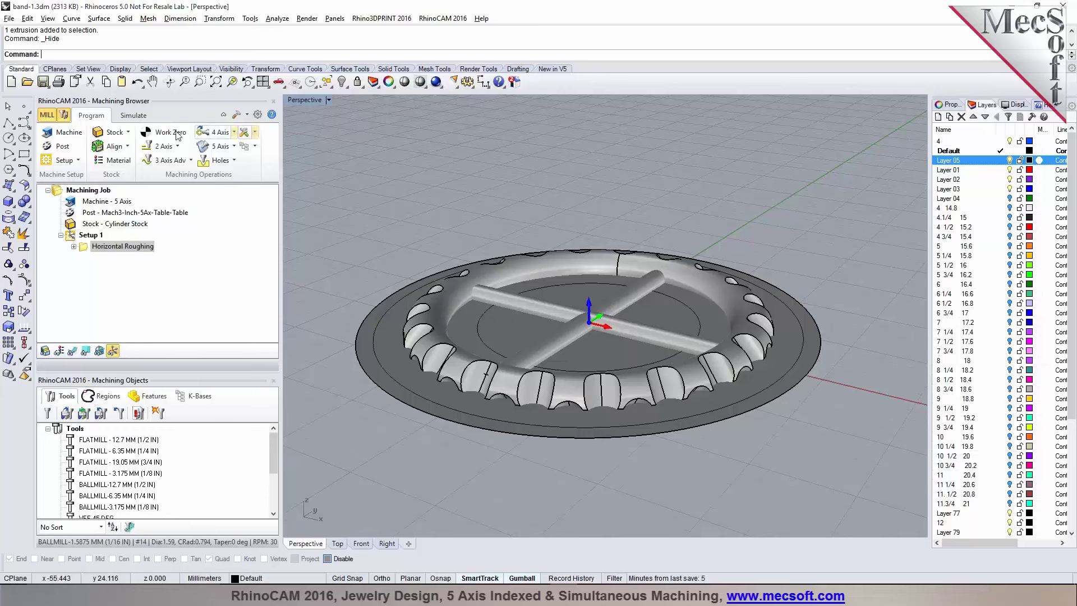
{"action": "left_click", "coordinate": [88, 189]}
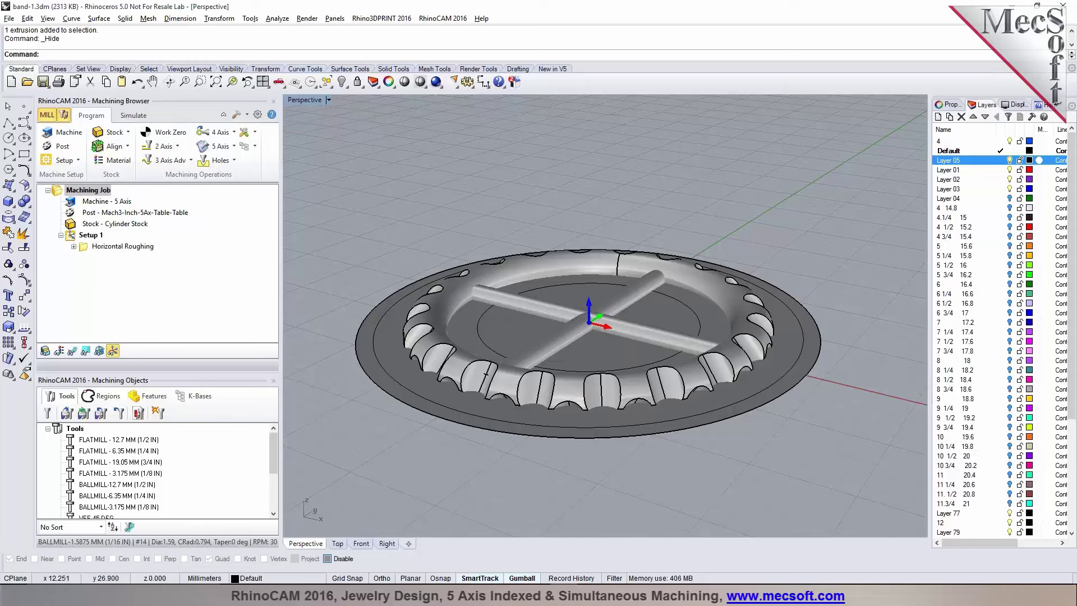
{"action": "key", "text": "alt+Tab"}
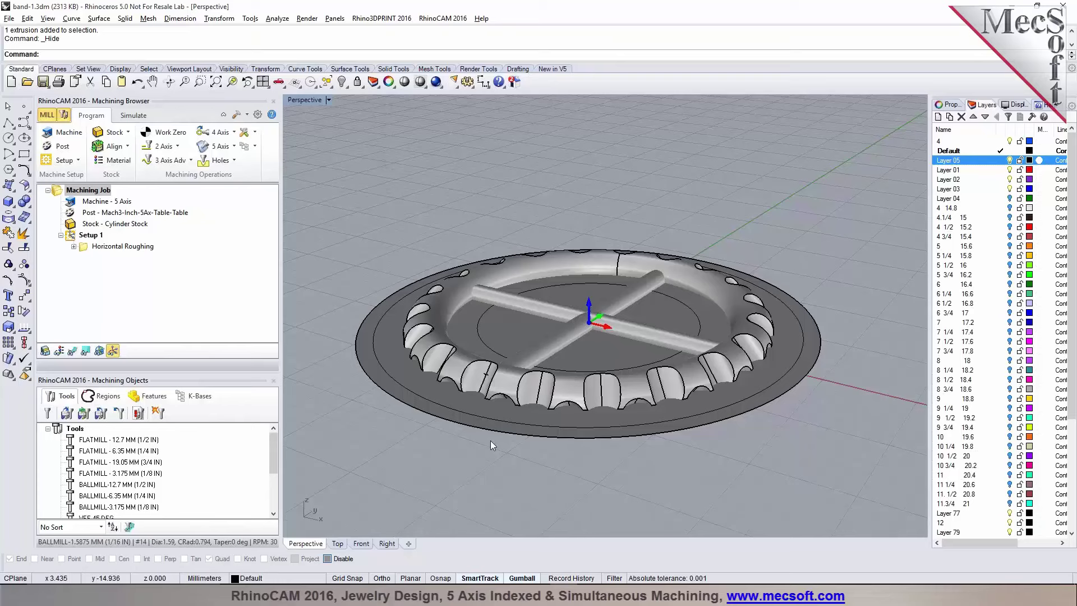
{"action": "right_click_drag", "start_coordinate": [490, 439], "coordinate": [622, 193]}
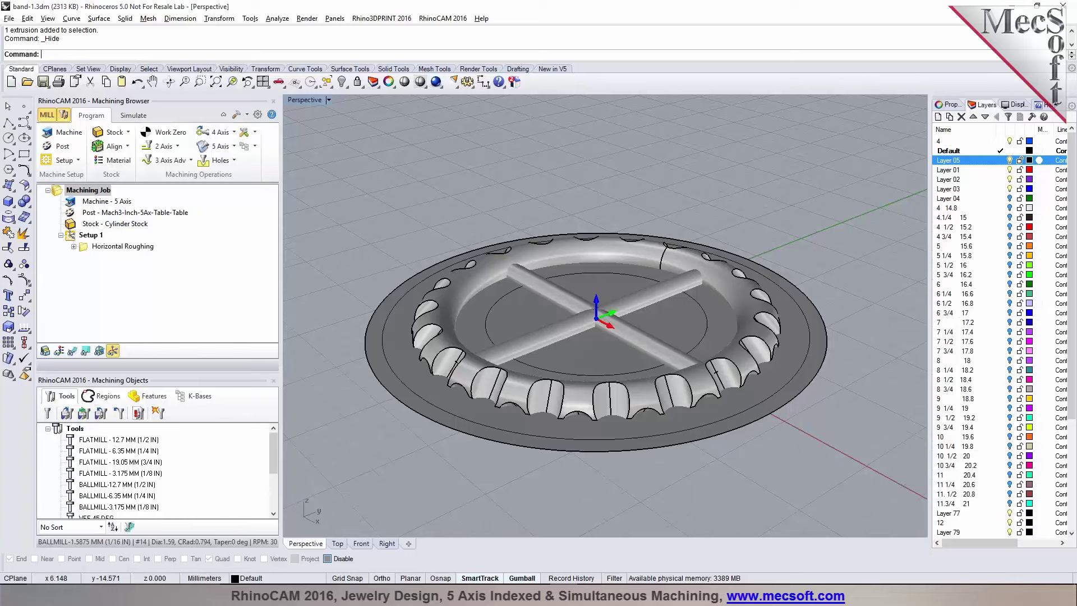
{"action": "right_click_drag", "start_coordinate": [432, 454], "coordinate": [441, 303]}
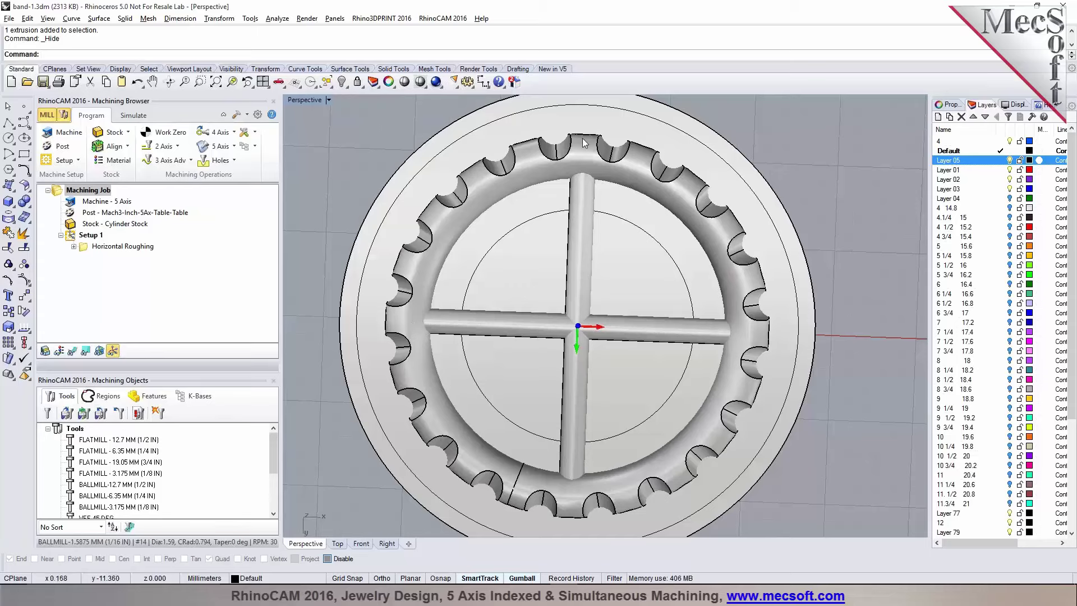
{"action": "right_click_drag", "start_coordinate": [660, 227], "coordinate": [589, 427]}
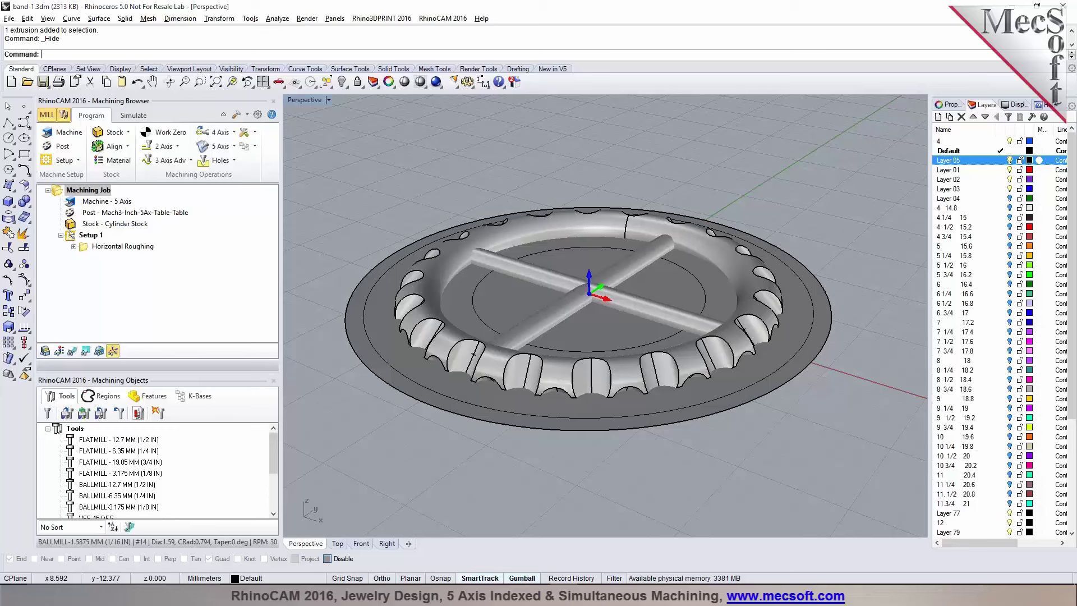
{"action": "right_click_drag", "start_coordinate": [501, 394], "coordinate": [440, 423]}
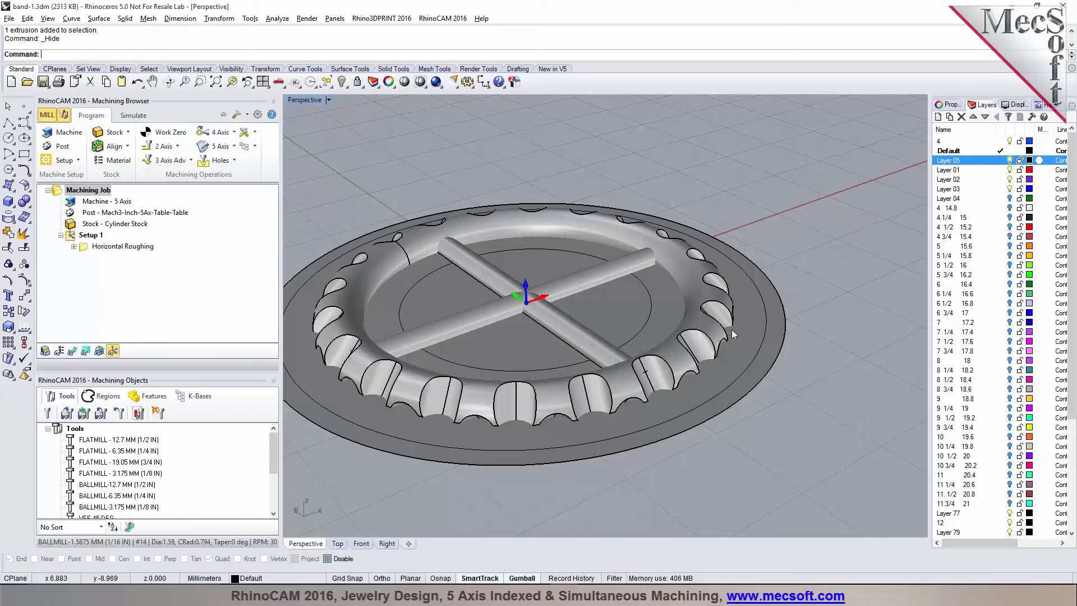
{"action": "right_click_drag", "start_coordinate": [745, 315], "coordinate": [724, 359]}
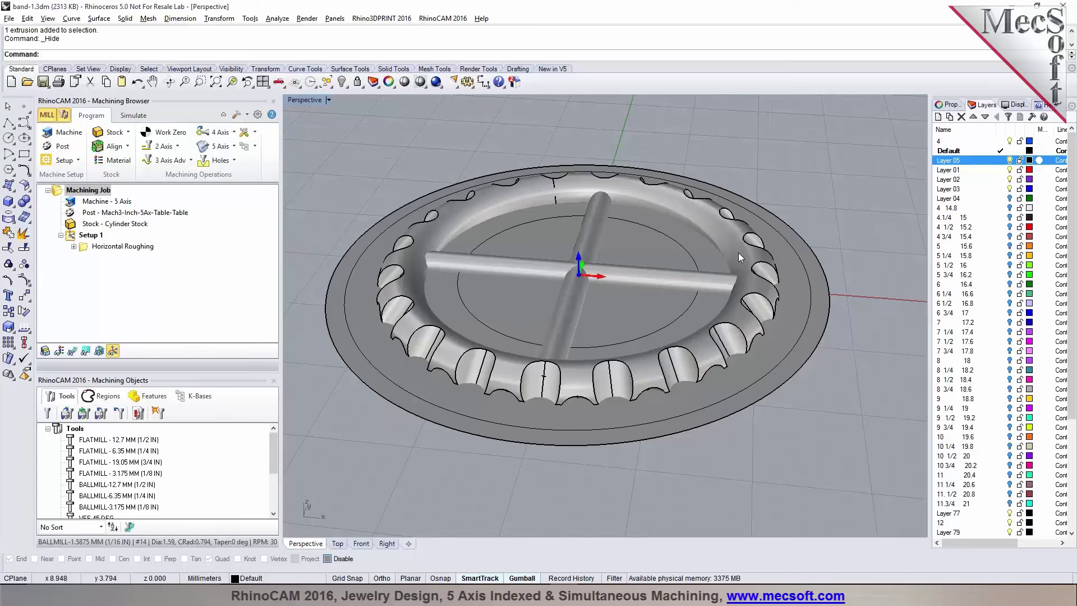
Step: Select the Horizontal Roughing operation and turn its toolpath display back on over the band
{"action": "right_click_drag", "start_coordinate": [777, 263], "coordinate": [626, 331]}
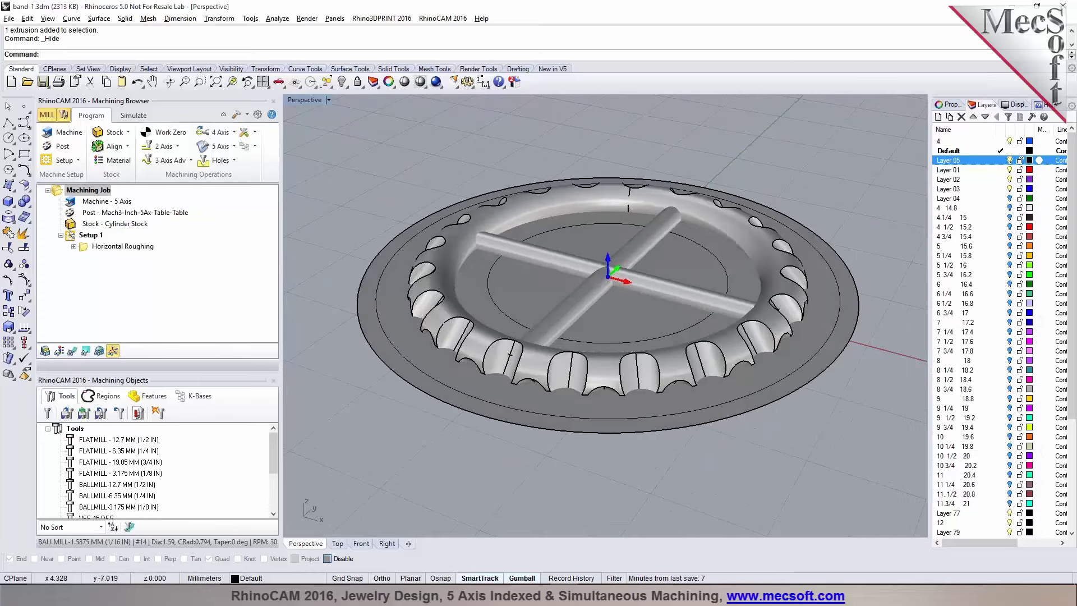
{"action": "left_click", "coordinate": [121, 247]}
{"action": "left_click", "coordinate": [72, 350]}
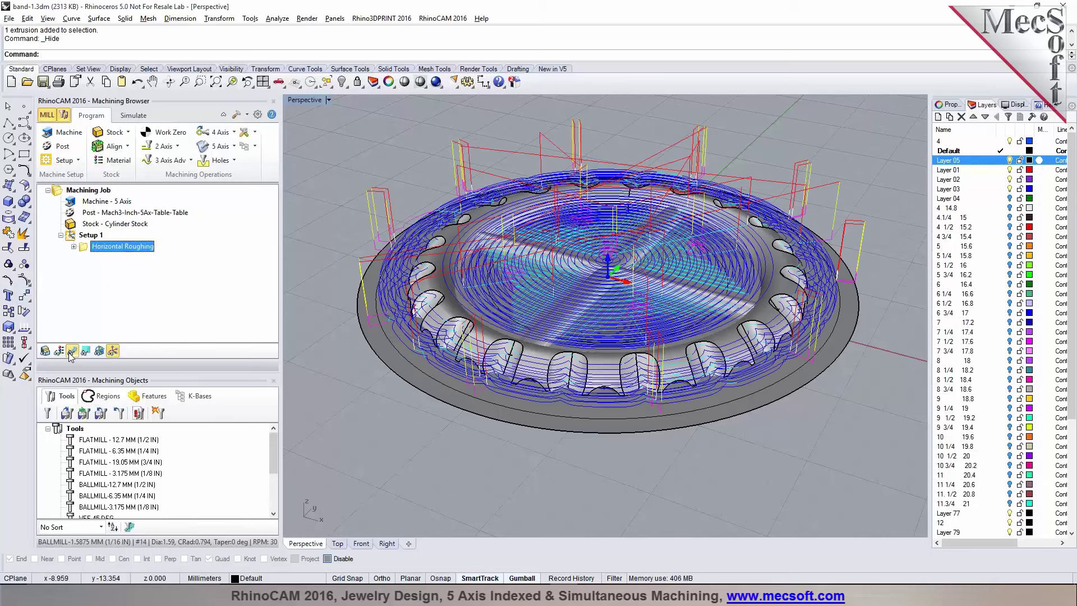
Step: Turn off the Horizontal Roughing toolpath display and hide the flat disc surface beneath the band
{"action": "left_click", "coordinate": [71, 352]}
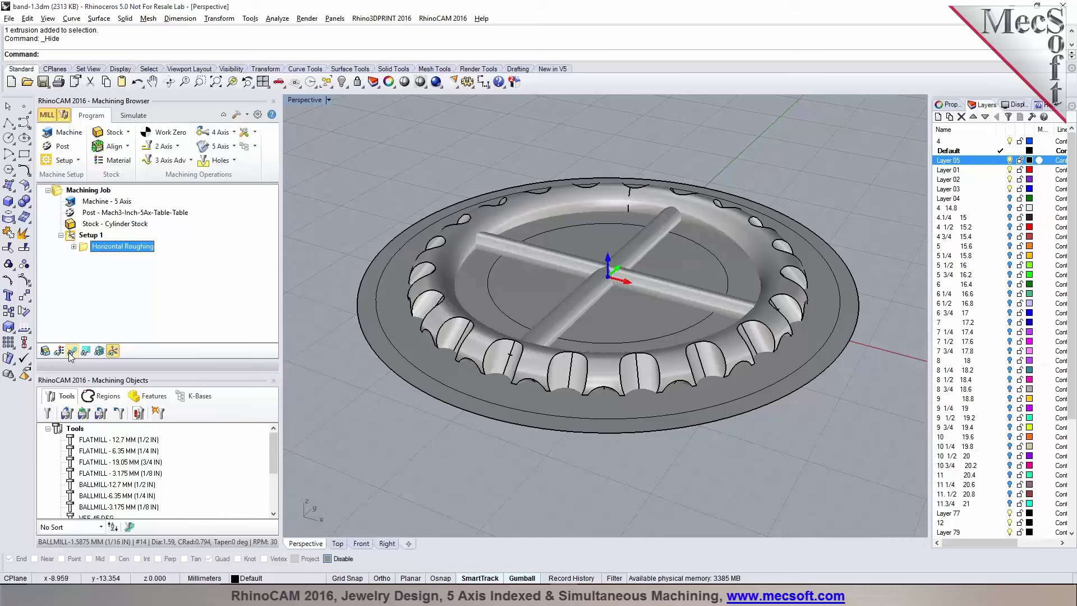
{"action": "left_click", "coordinate": [767, 414]}
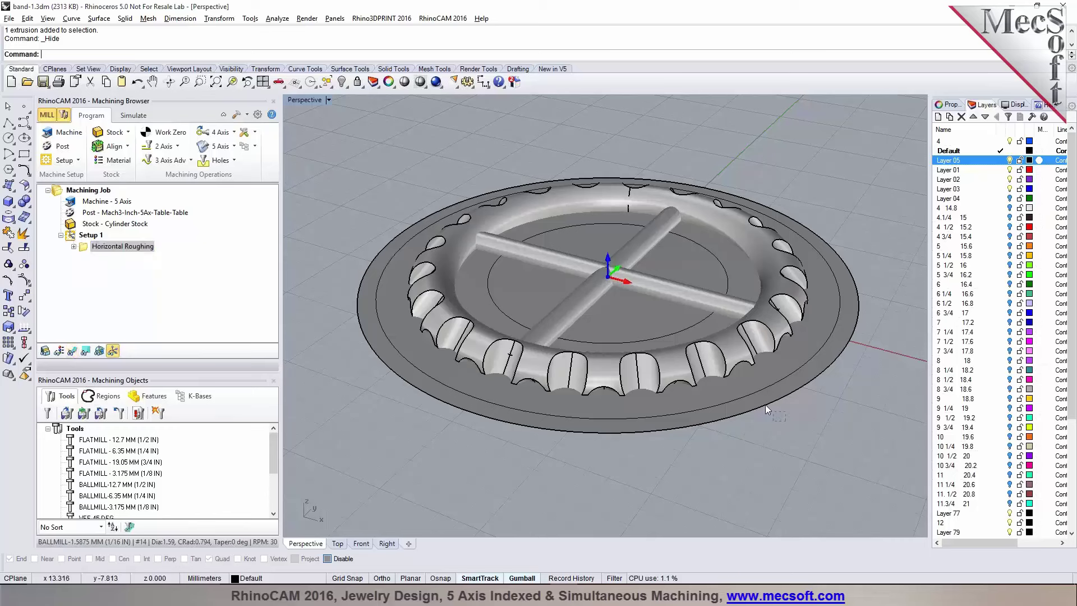
{"action": "left_click_drag", "start_coordinate": [757, 398], "coordinate": [759, 400]}
{"action": "left_click", "coordinate": [810, 437]}
{"action": "left_click_drag", "start_coordinate": [810, 437], "coordinate": [762, 399]}
{"action": "left_click", "coordinate": [342, 81]}
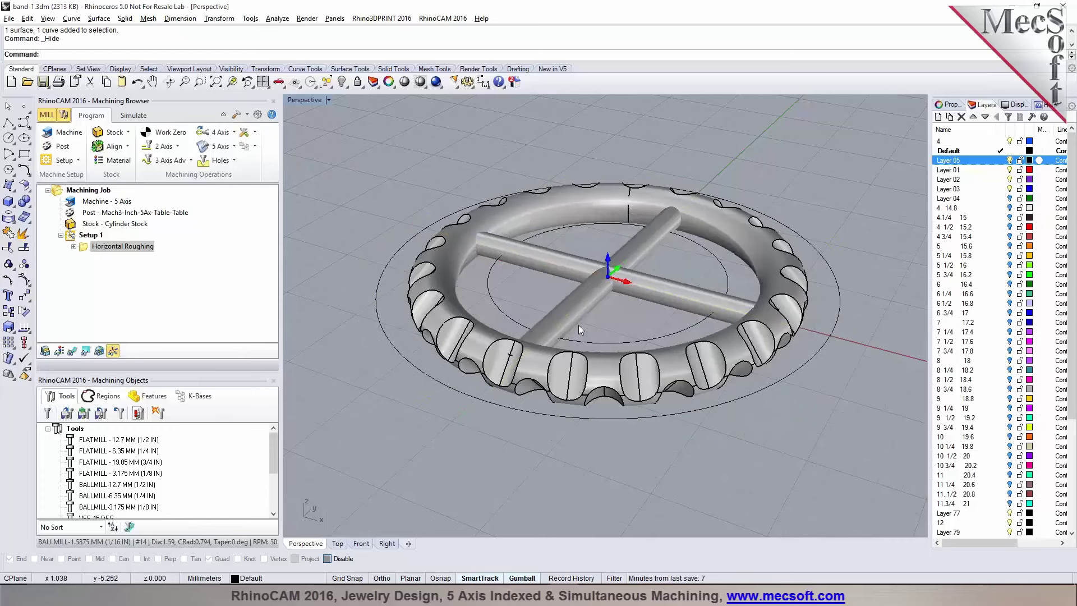
Step: Create a solid cylinder centred at the origin, about 7 mm in diameter, extending about 10 mm down below the band
{"action": "left_click", "coordinate": [263, 81]}
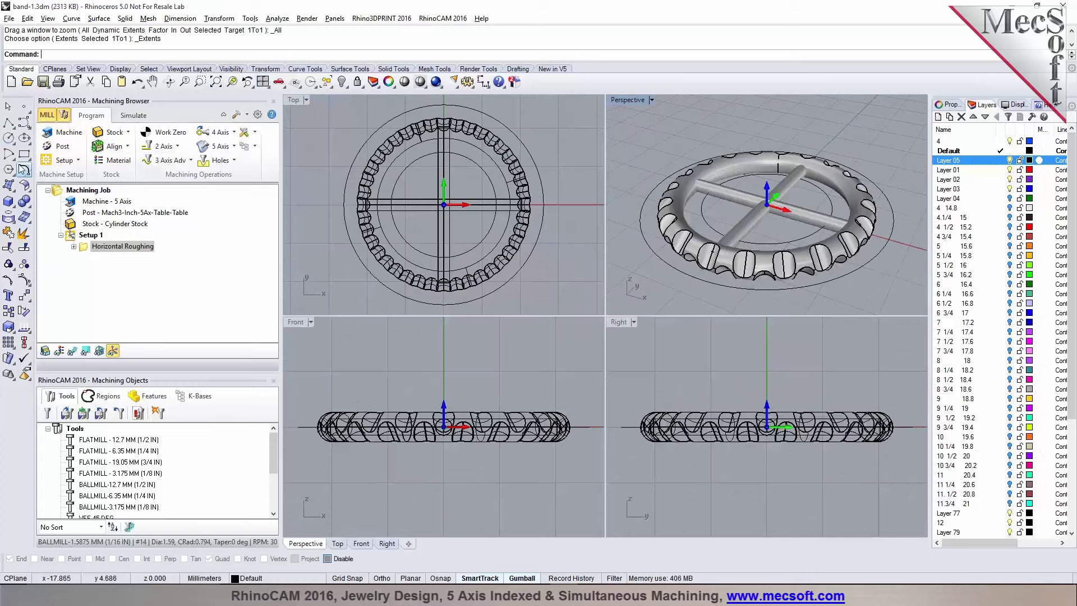
{"action": "left_click", "coordinate": [12, 207]}
{"action": "left_click", "coordinate": [41, 209]}
{"action": "key", "text": "Return"}
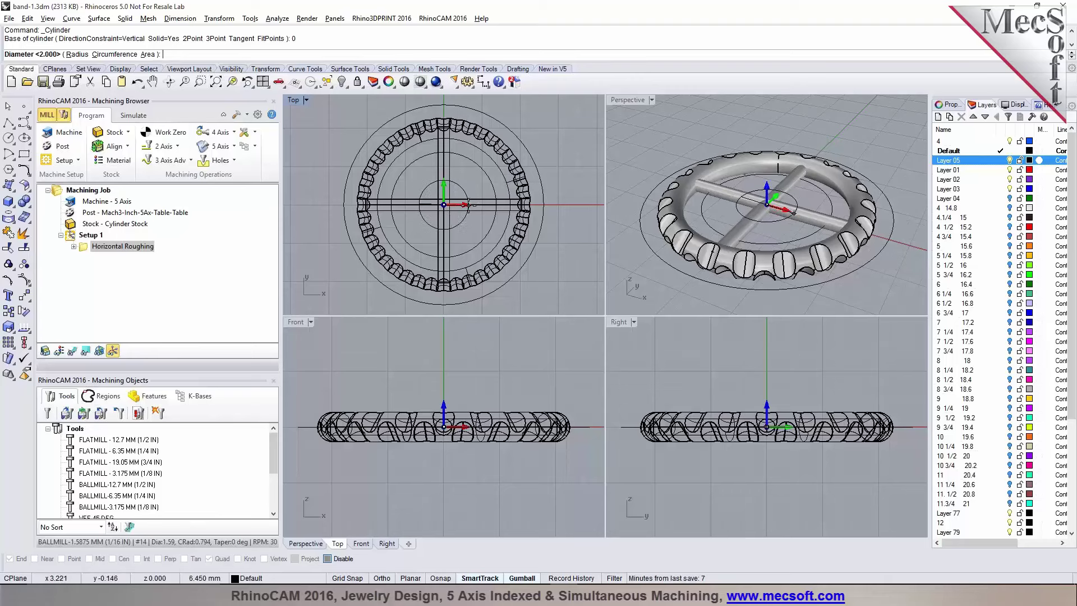
{"action": "key", "text": "F8"}
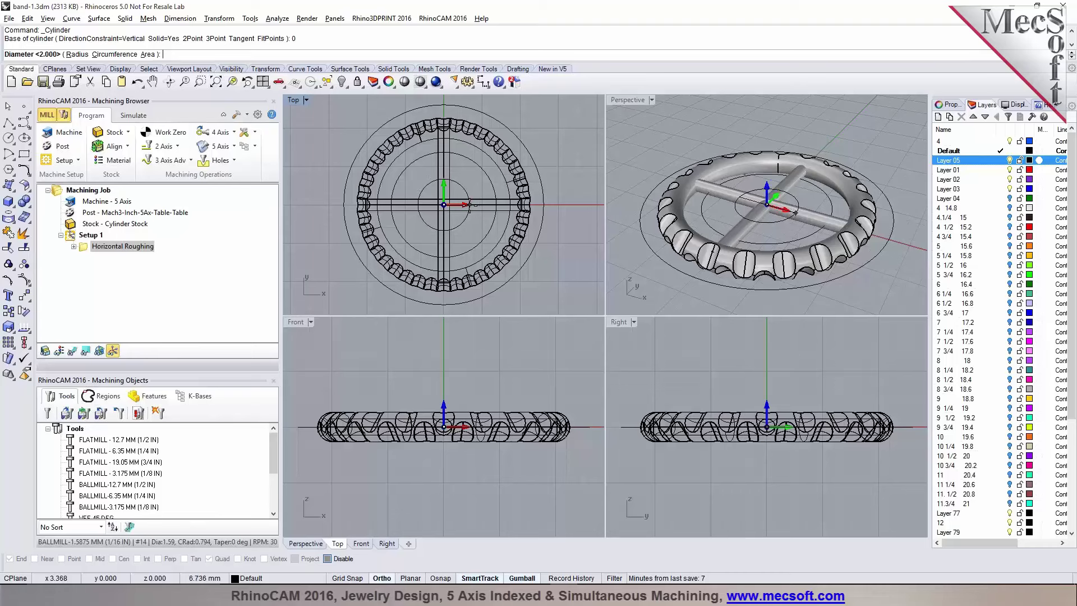
{"action": "left_click", "coordinate": [470, 205]}
{"action": "scroll", "coordinate": [469, 463], "scroll_direction": "down", "scroll_amount": 2}
{"action": "scroll", "coordinate": [468, 511], "scroll_direction": "up", "scroll_amount": 1}
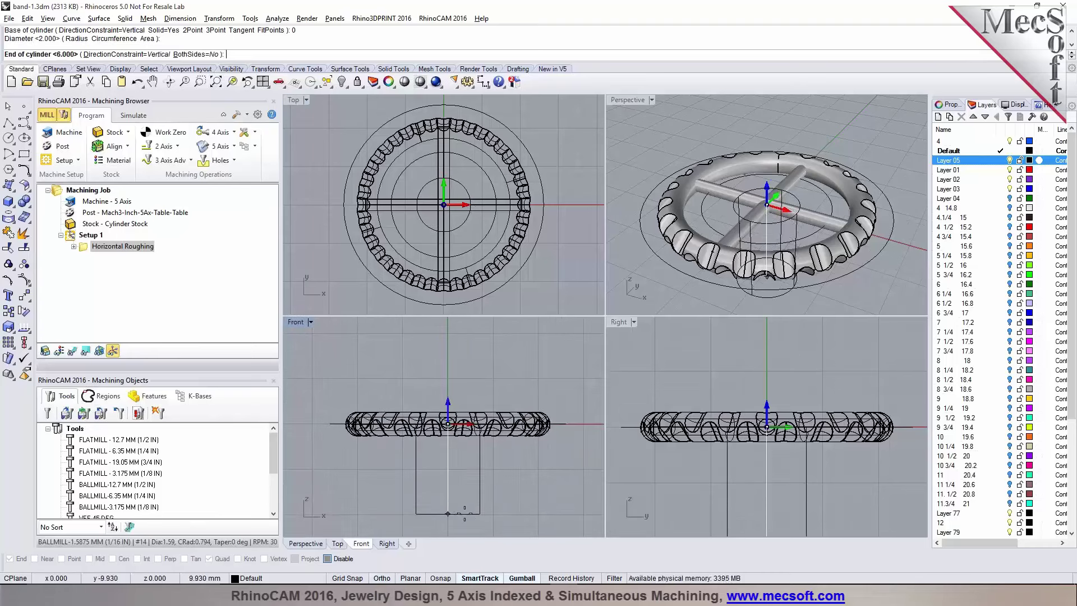
{"action": "left_click", "coordinate": [508, 513]}
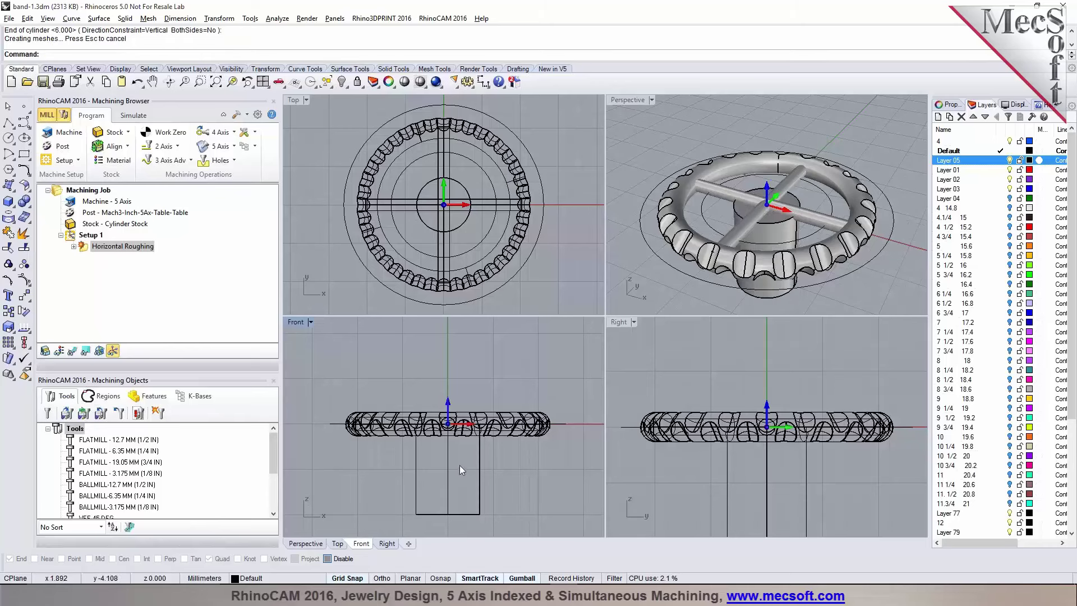
Step: Enable the bottom cut level of Horizontal Roughing, set it to -1.7, and regenerate the toolpath
{"action": "left_click", "coordinate": [719, 119]}
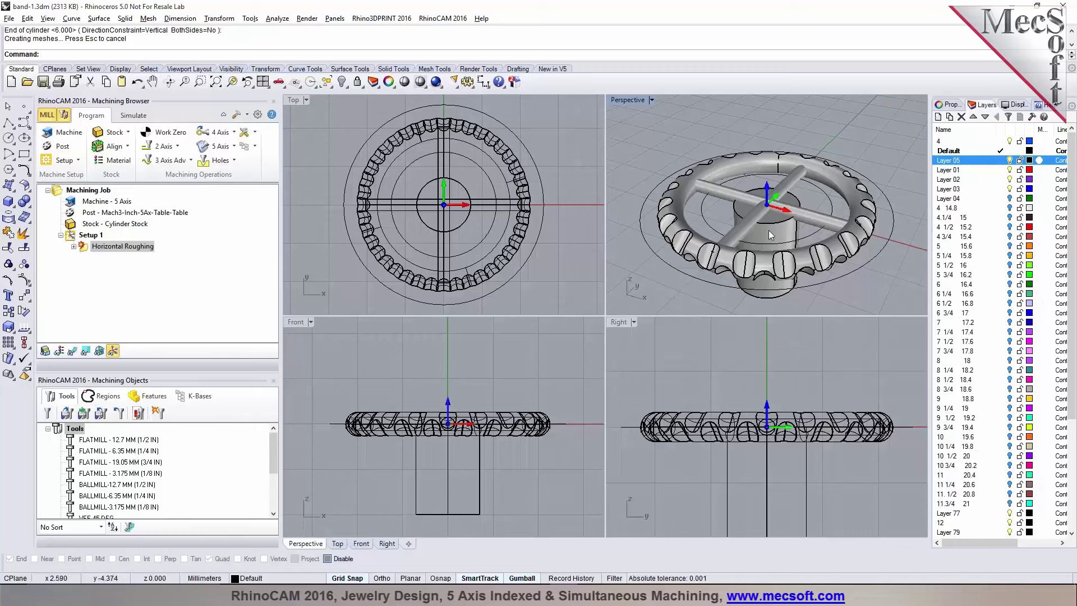
{"action": "double_click", "coordinate": [620, 99]}
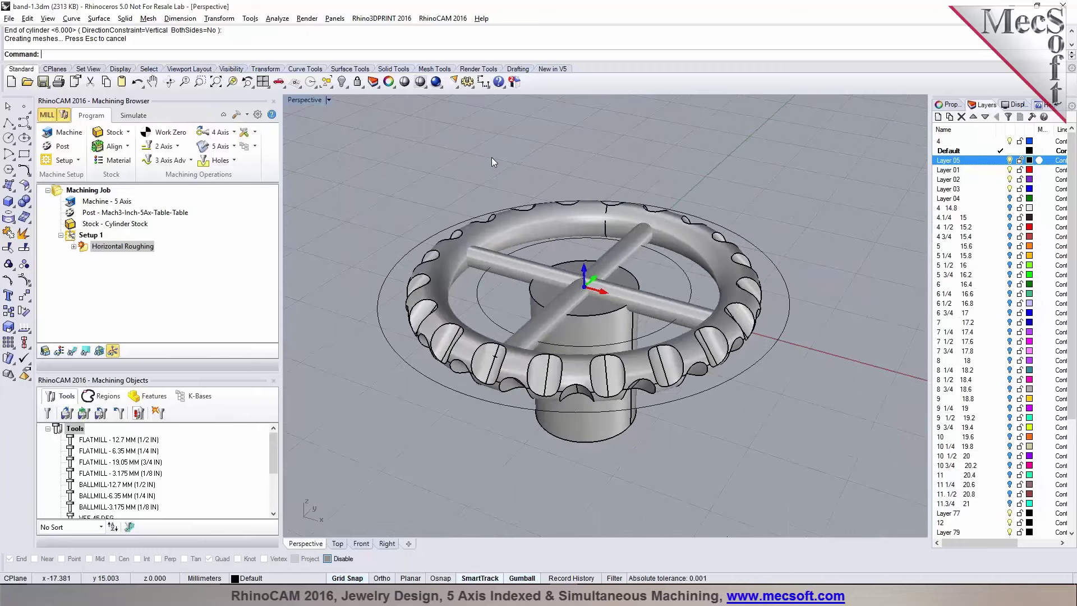
{"action": "double_click", "coordinate": [84, 249]}
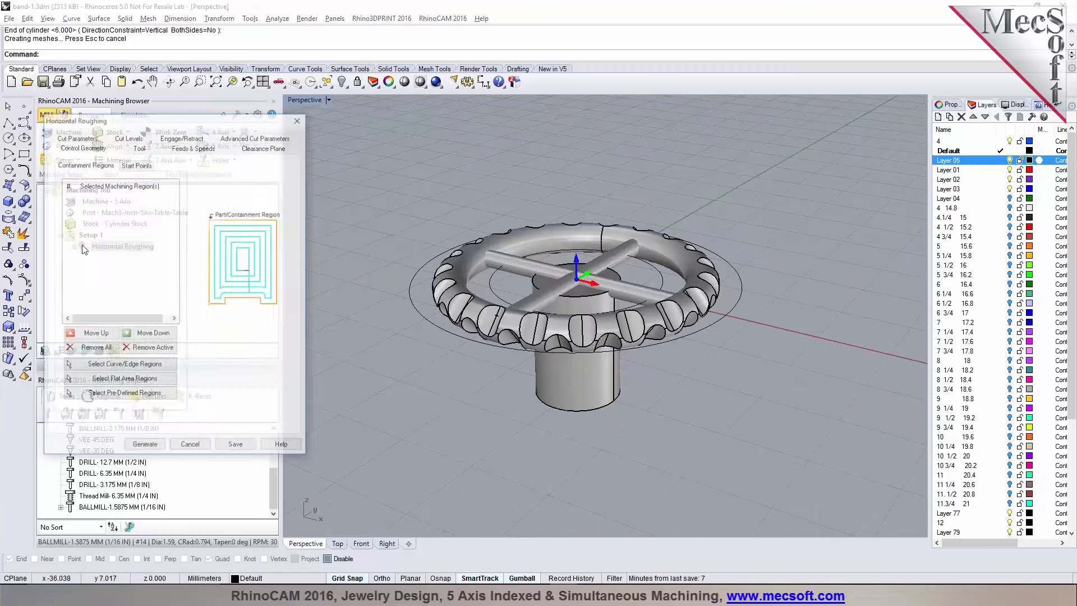
{"action": "left_click", "coordinate": [128, 138]}
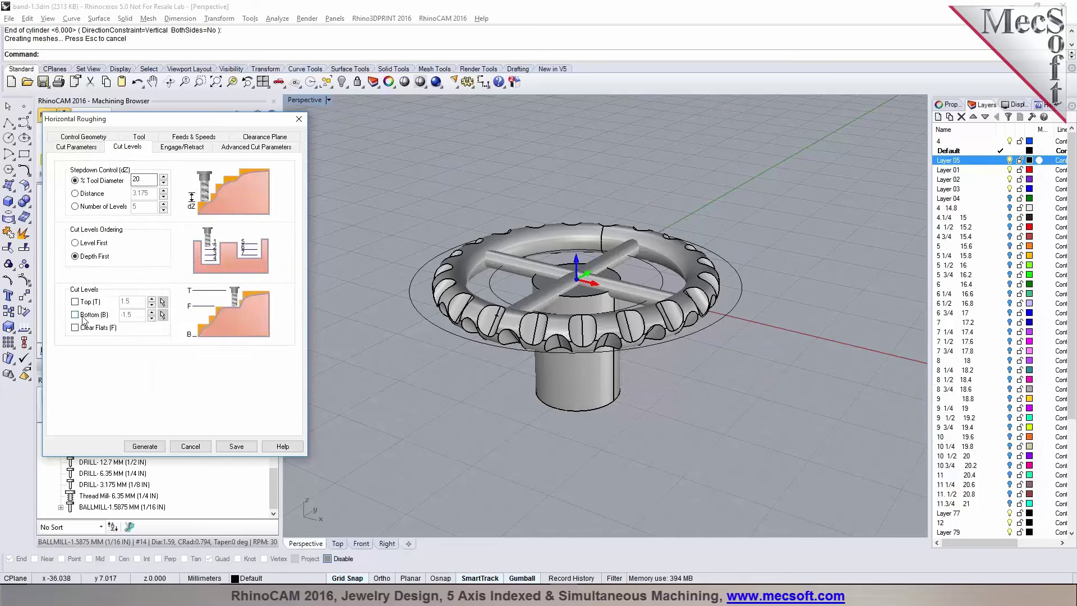
{"action": "left_click", "coordinate": [85, 319]}
{"action": "right_click_drag", "start_coordinate": [449, 387], "coordinate": [447, 342]}
{"action": "left_click", "coordinate": [152, 318]}
{"action": "left_click", "coordinate": [151, 318]}
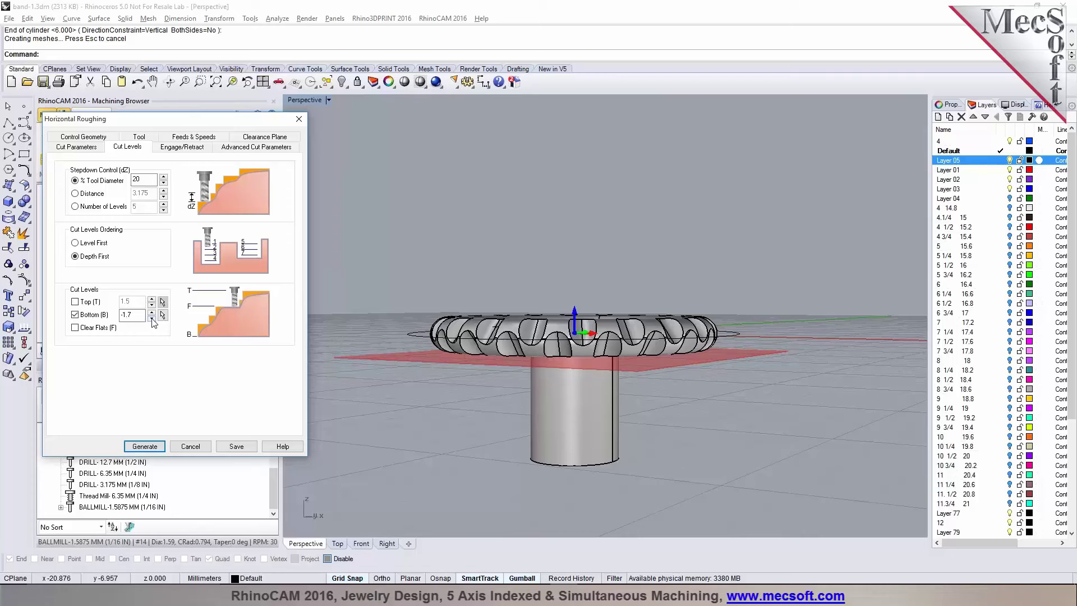
{"action": "left_click", "coordinate": [145, 446]}
Step: Simulate the regenerated Horizontal Roughing to its end and hide the toolpath to examine the cut stock
{"action": "right_click_drag", "start_coordinate": [480, 385], "coordinate": [477, 427]}
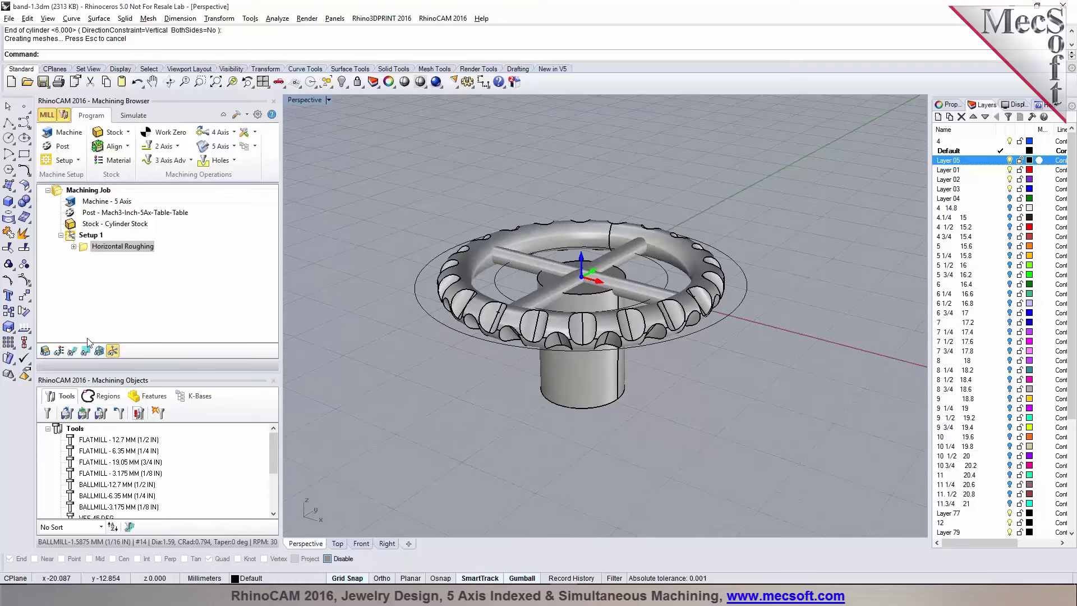
{"action": "left_click", "coordinate": [133, 114]}
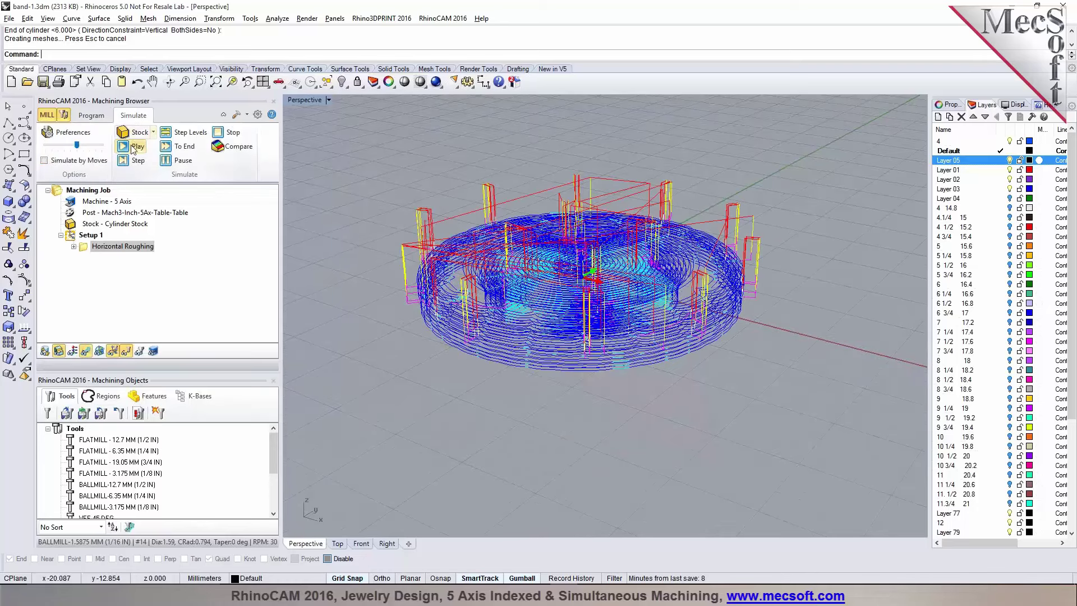
{"action": "left_click", "coordinate": [133, 147]}
{"action": "left_click", "coordinate": [173, 147]}
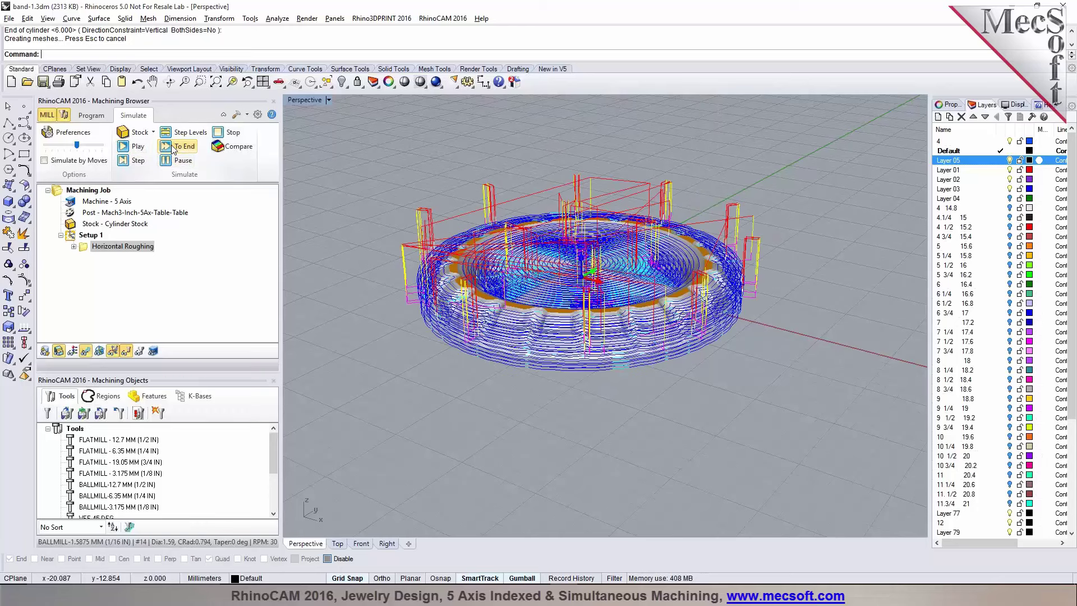
{"action": "left_click", "coordinate": [86, 352]}
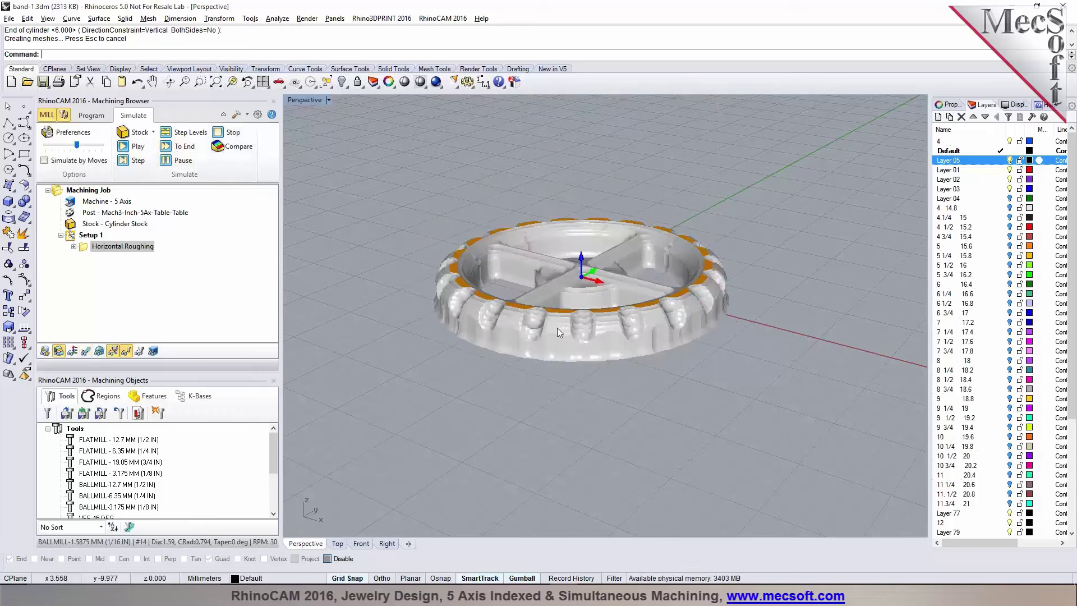
Step: Return to programming and create Setup 2 with its orientation rotated 90° about the X axis
{"action": "left_click", "coordinate": [91, 115]}
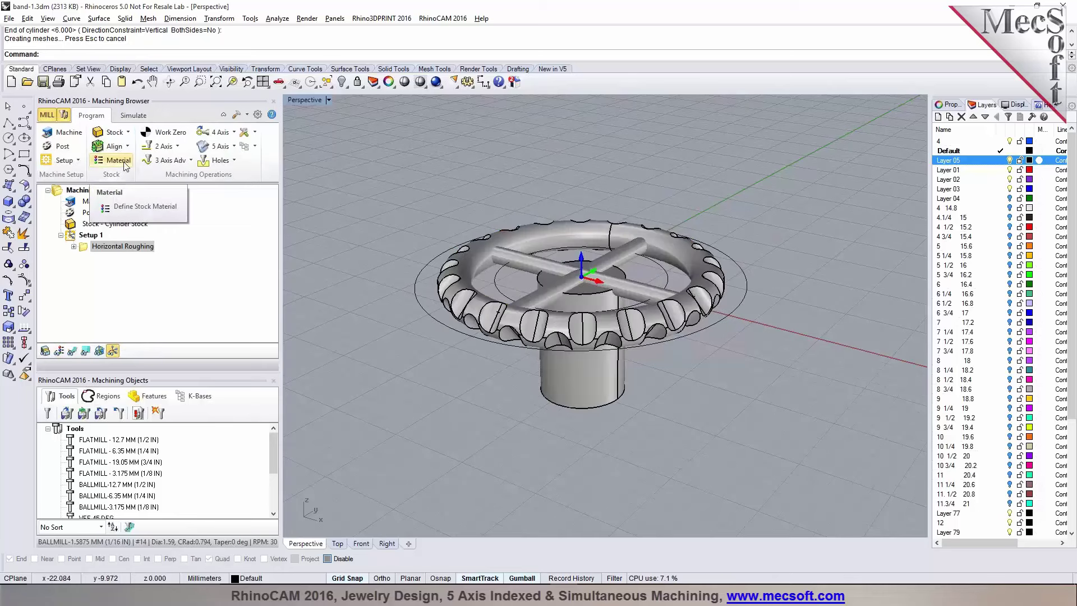
{"action": "left_click", "coordinate": [63, 160]}
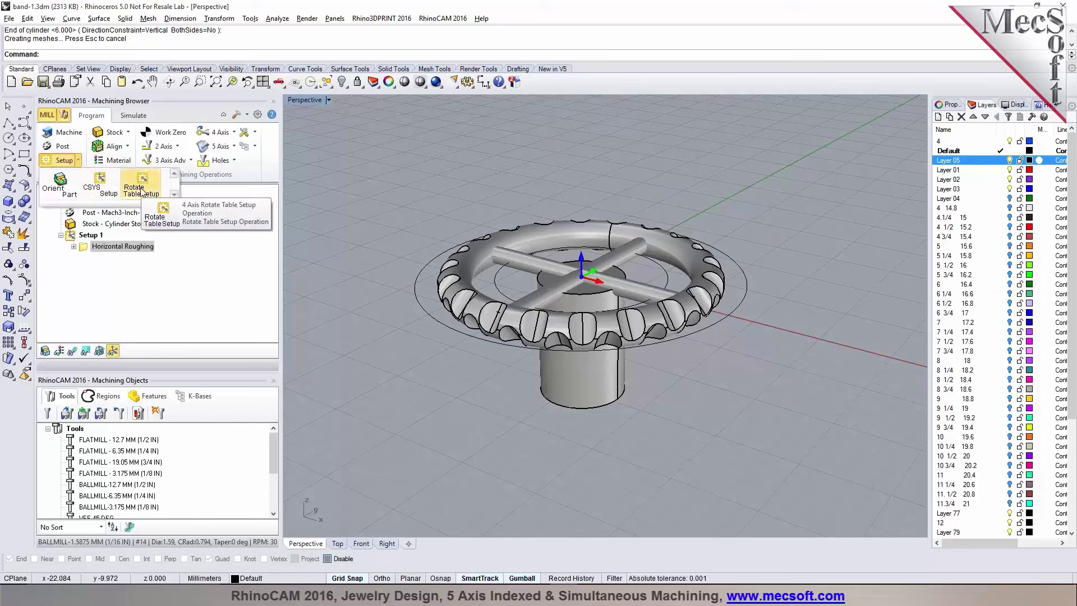
{"action": "left_click", "coordinate": [60, 182]}
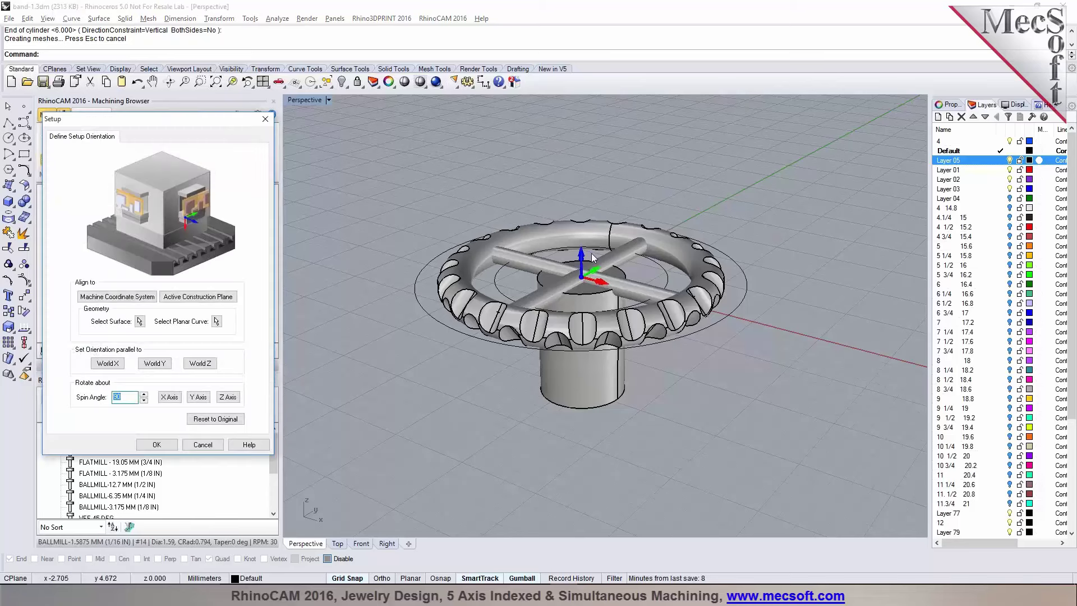
{"action": "left_click", "coordinate": [173, 400]}
{"action": "left_click", "coordinate": [153, 447]}
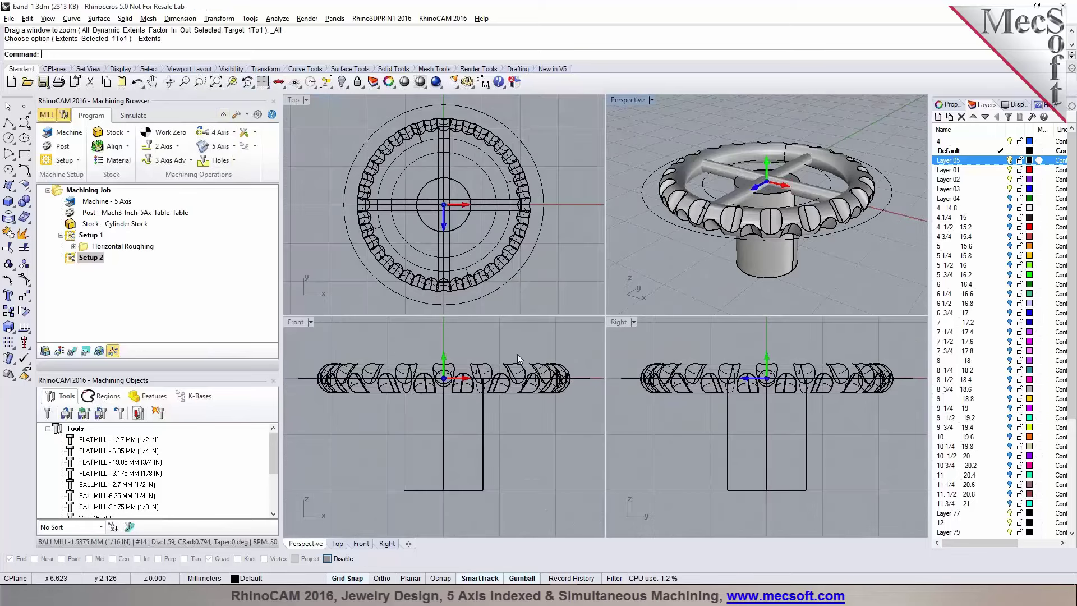
Step: Draw a rectangle around the origin in the Front view, spanning slightly more than the band's height, and select it
{"action": "left_click", "coordinate": [24, 153]}
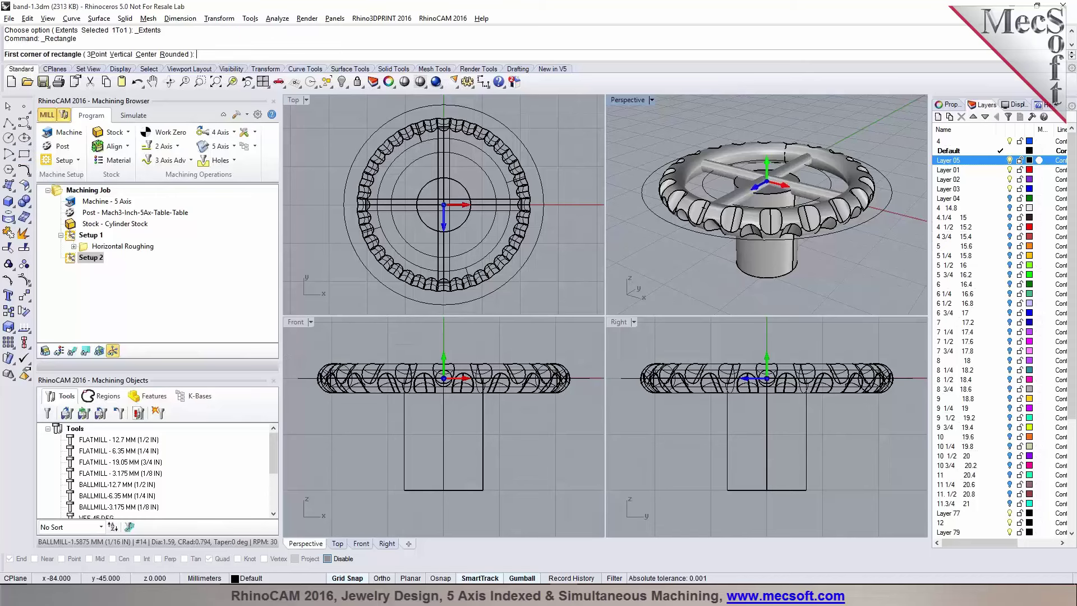
{"action": "left_click", "coordinate": [376, 356]}
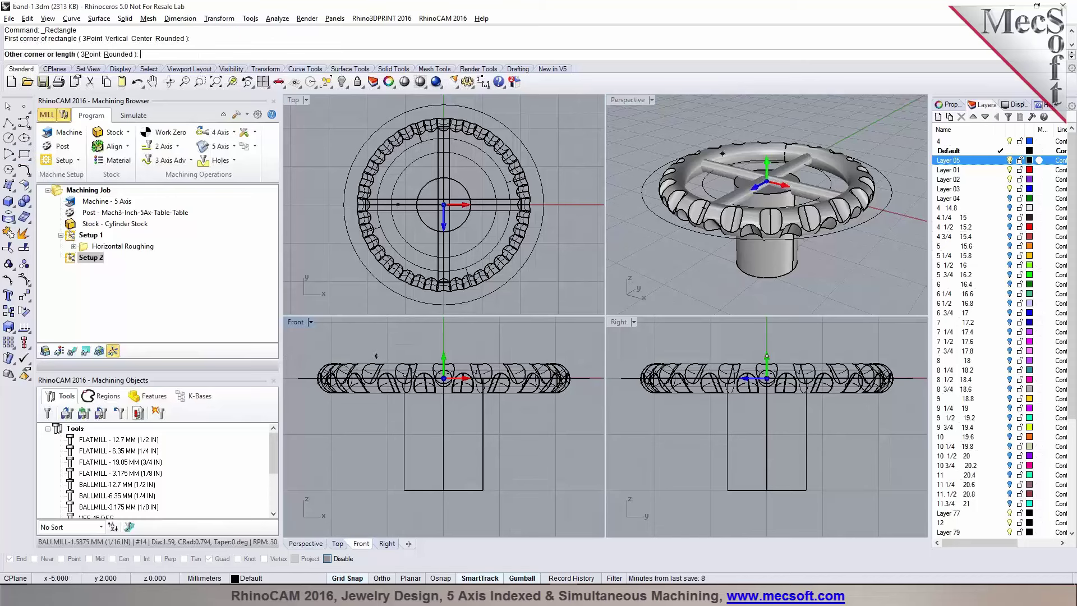
{"action": "left_click", "coordinate": [510, 400]}
{"action": "left_click", "coordinate": [510, 400]}
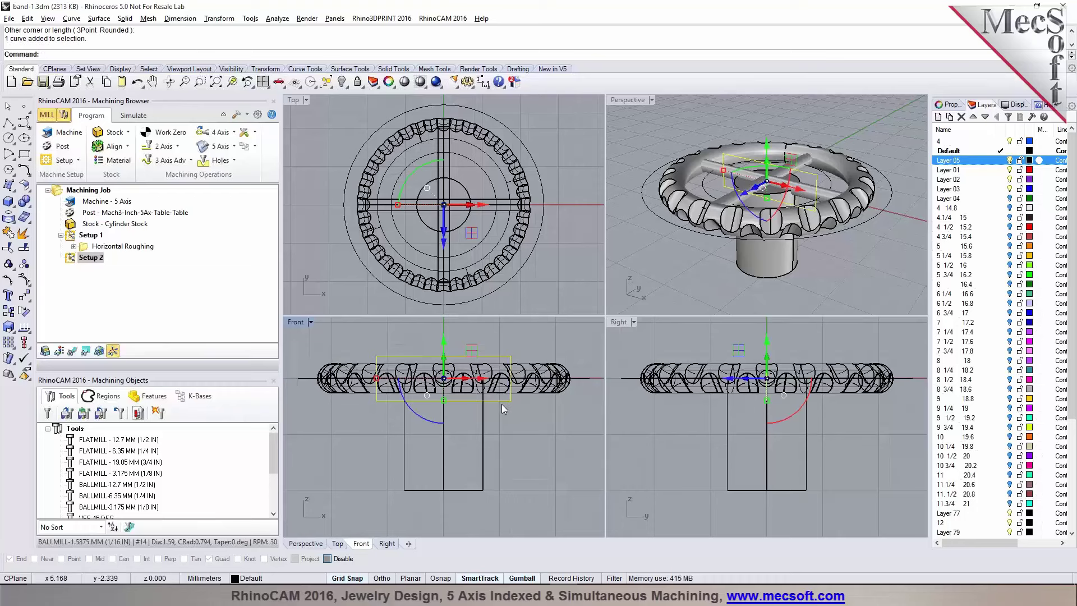
{"action": "double_click", "coordinate": [631, 101]}
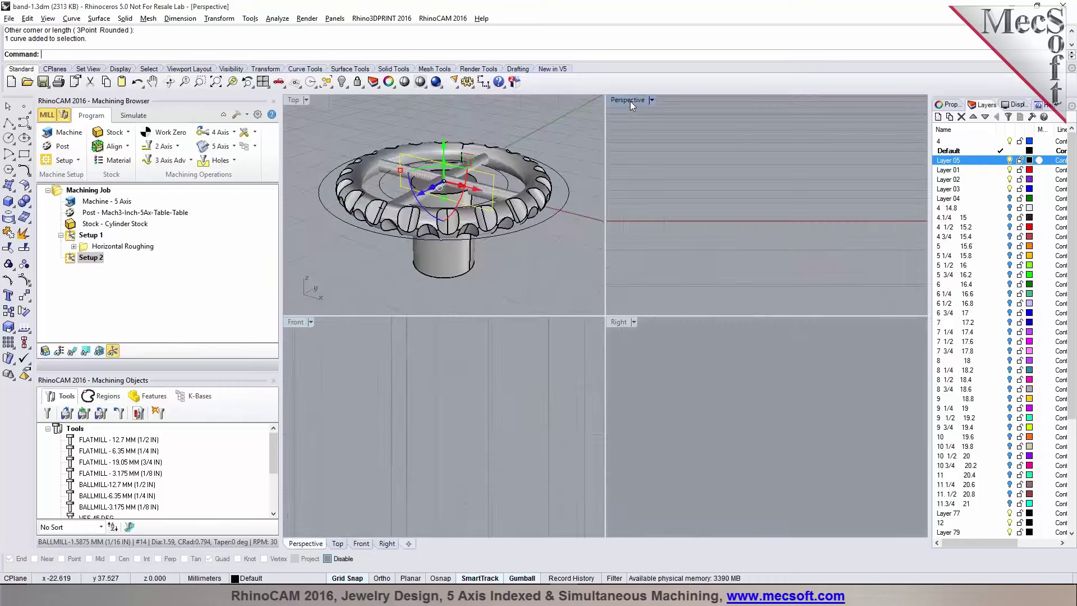
Step: Start a Horizontal Re-Roughing operation in Setup 2 with the rectangle as containment region, reviewing its 1.5875 mm ball mill and cut parameters
{"action": "left_click", "coordinate": [160, 161]}
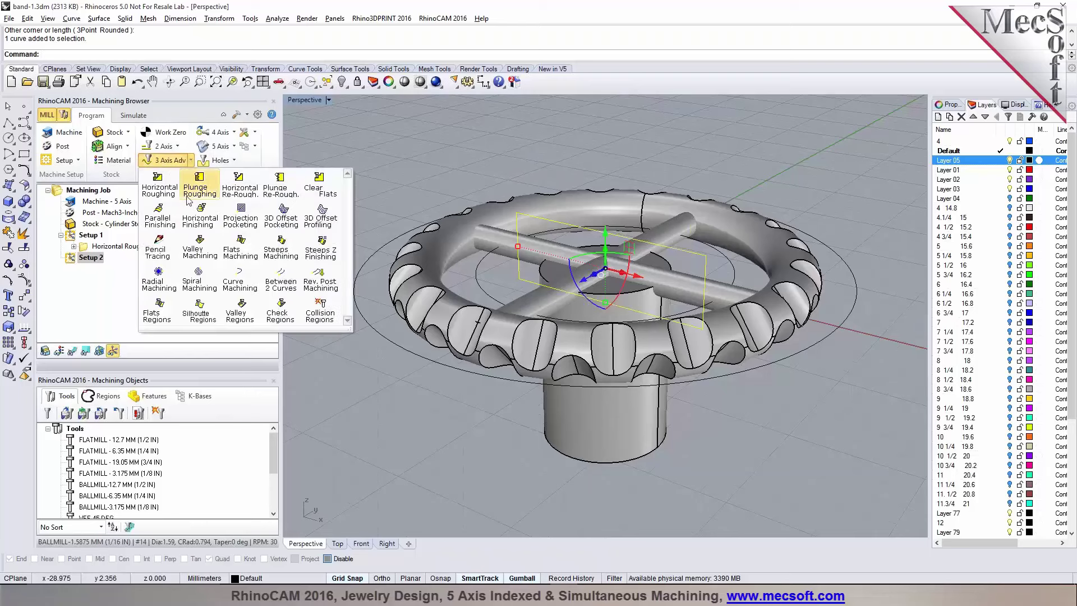
{"action": "left_click", "coordinate": [235, 194]}
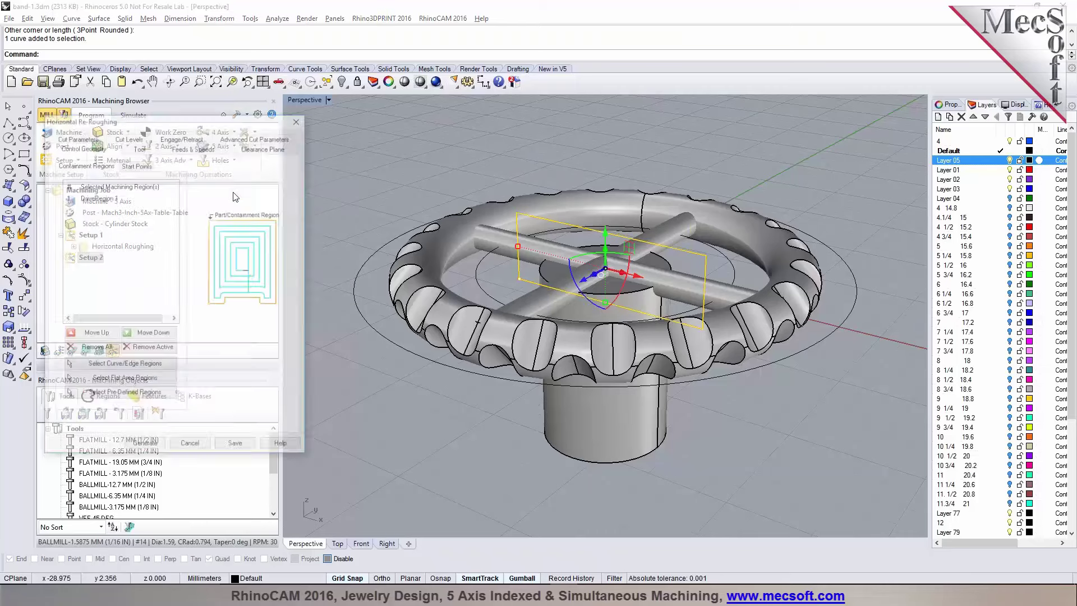
{"action": "left_click", "coordinate": [139, 146]}
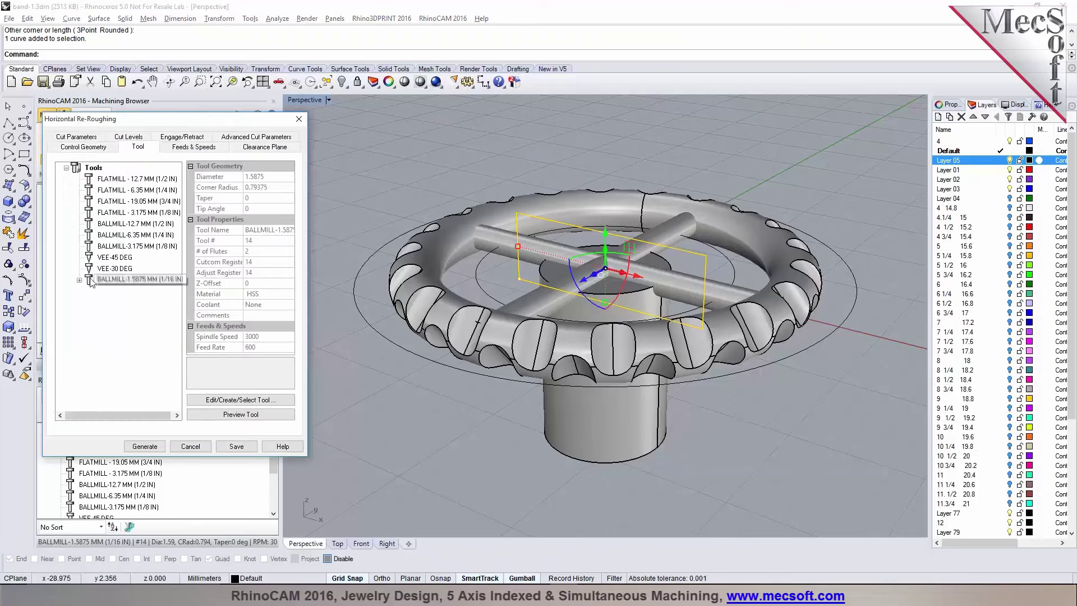
{"action": "left_click", "coordinate": [89, 137]}
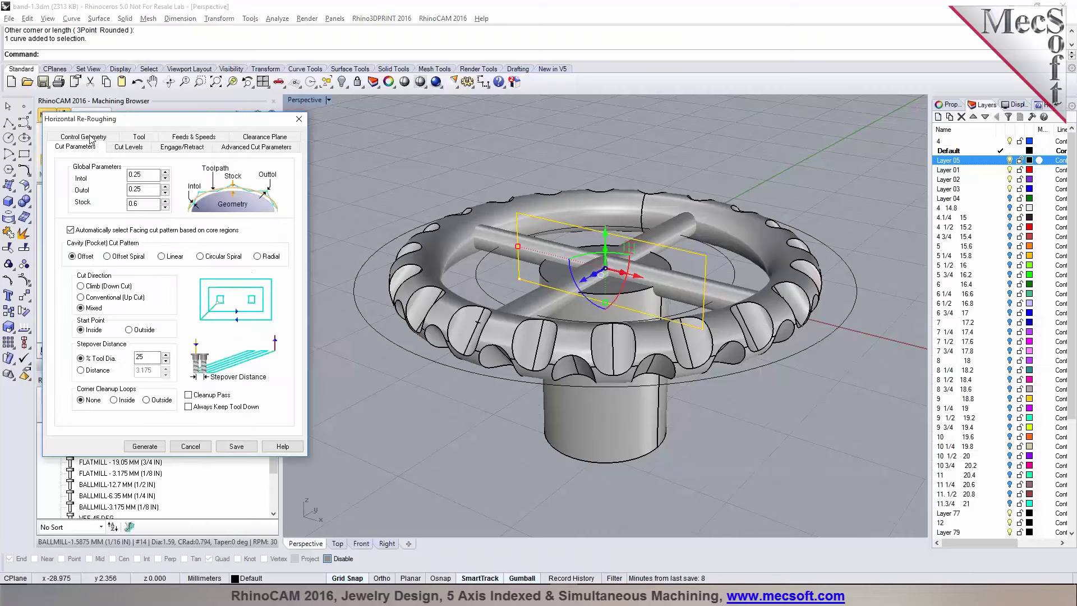
{"action": "left_click", "coordinate": [143, 149]}
Step: Enable the bottom cut level and pick its height with object snaps on where a spoke meets the rim
{"action": "left_click", "coordinate": [75, 315]}
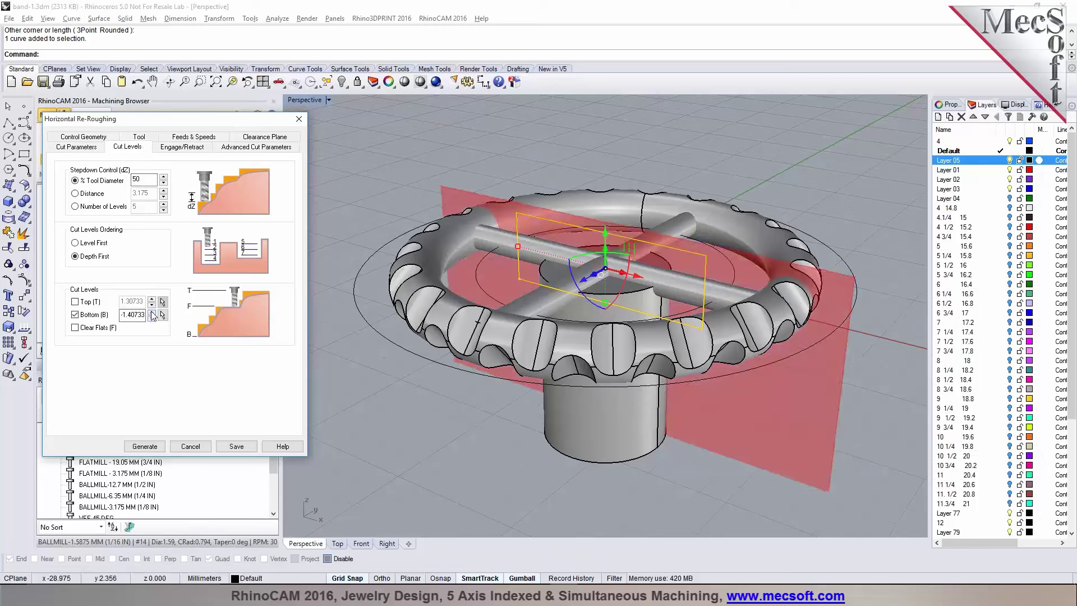
{"action": "left_click", "coordinate": [151, 312]}
{"action": "left_click", "coordinate": [151, 312]}
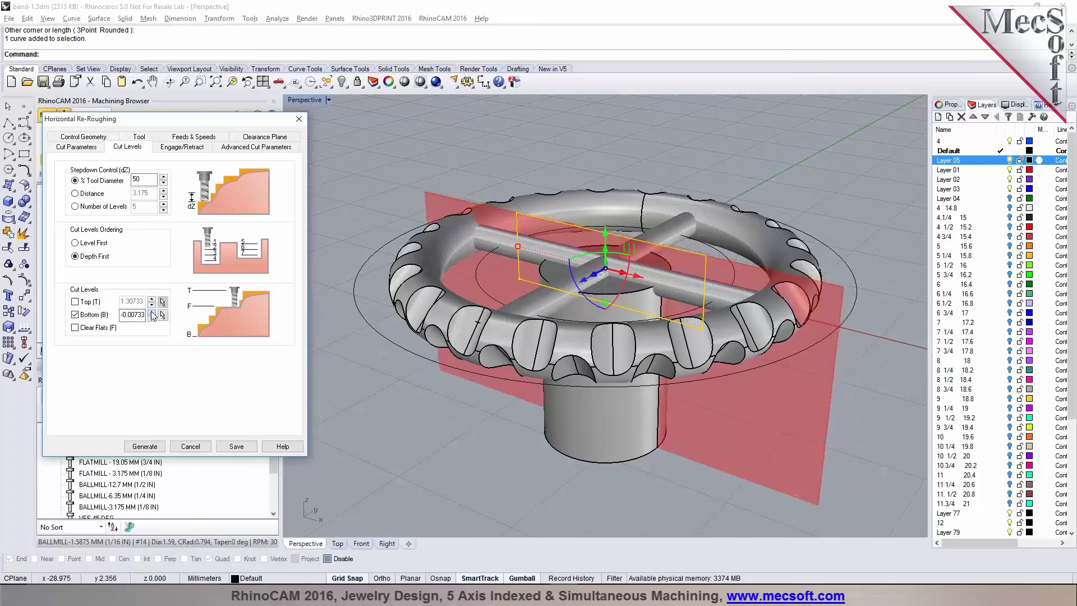
{"action": "left_click", "coordinate": [152, 312]}
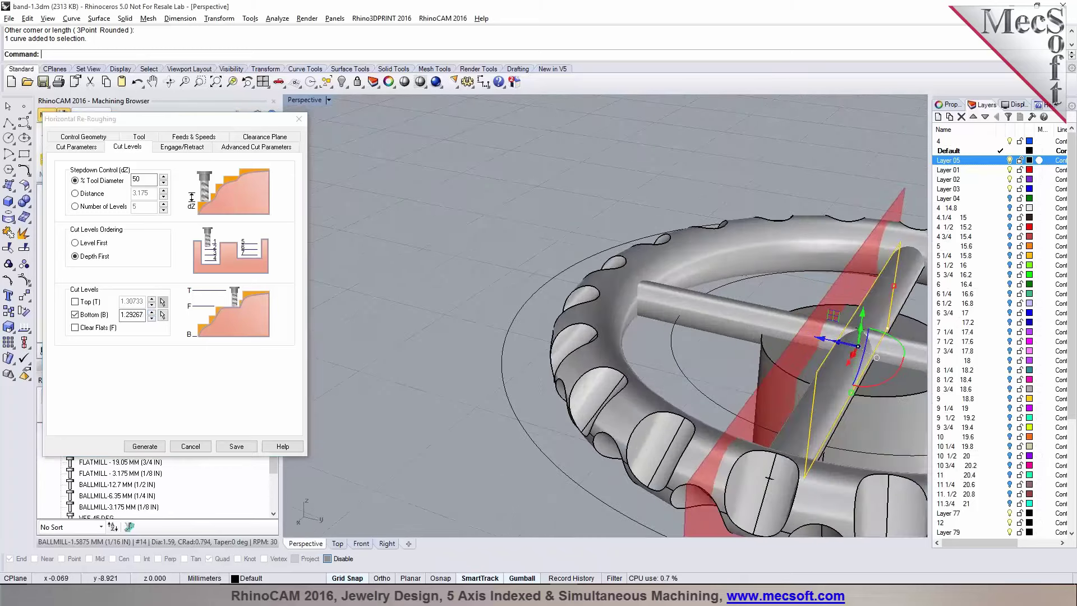
{"action": "left_click", "coordinate": [163, 315]}
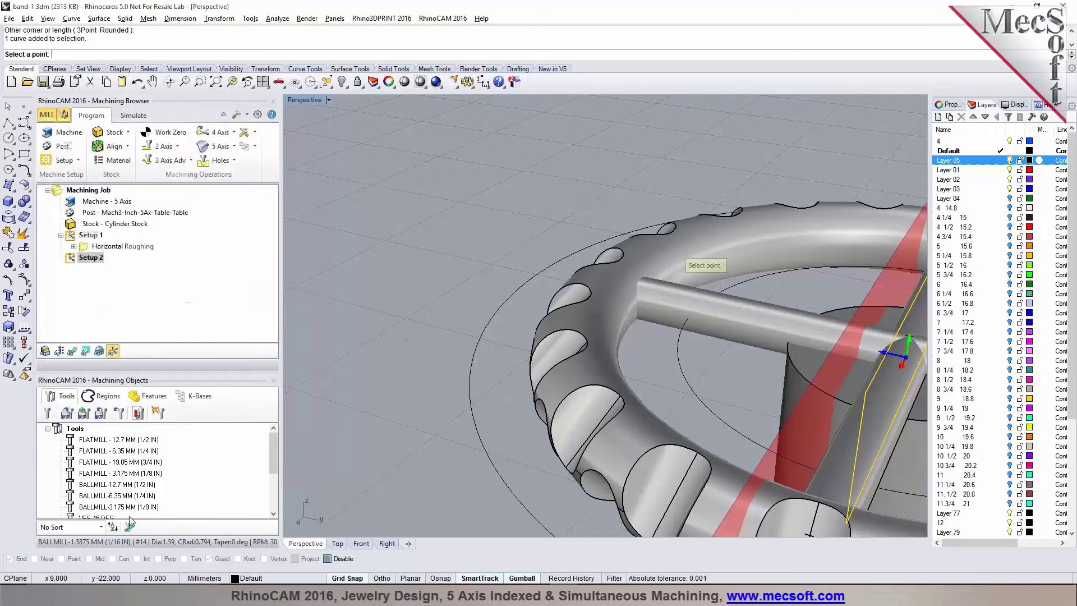
{"action": "left_click", "coordinate": [331, 559]}
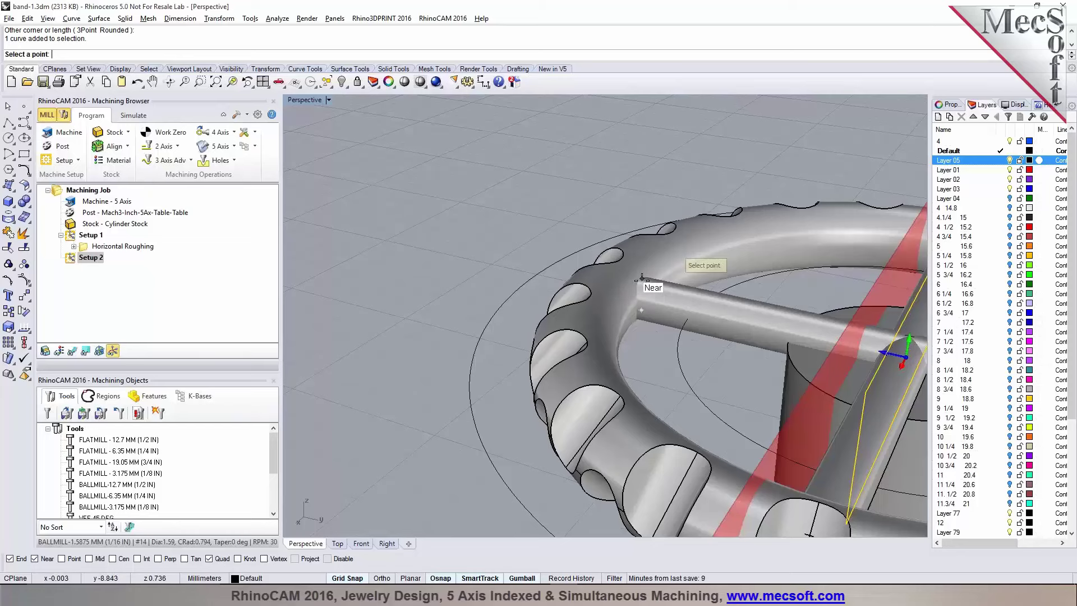
{"action": "left_click", "coordinate": [639, 308]}
{"action": "right_click_drag", "start_coordinate": [634, 320], "coordinate": [673, 359]}
Step: Lower the bottom cut level to 7.44756 and generate the Horizontal Re-Roughing operation in Setup 2
{"action": "left_click", "coordinate": [154, 316]}
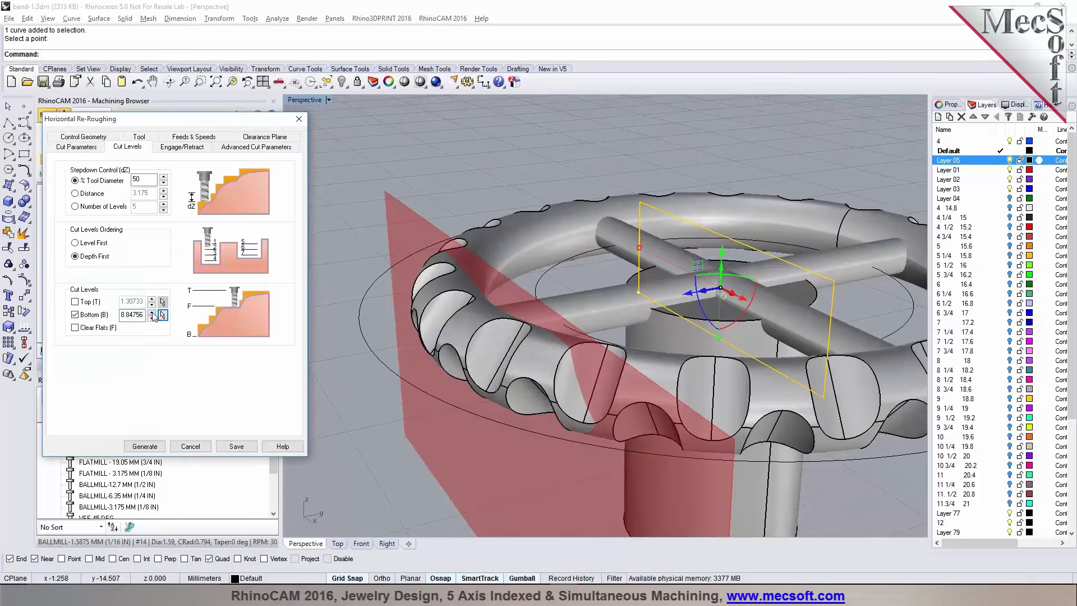
{"action": "left_click", "coordinate": [152, 318]}
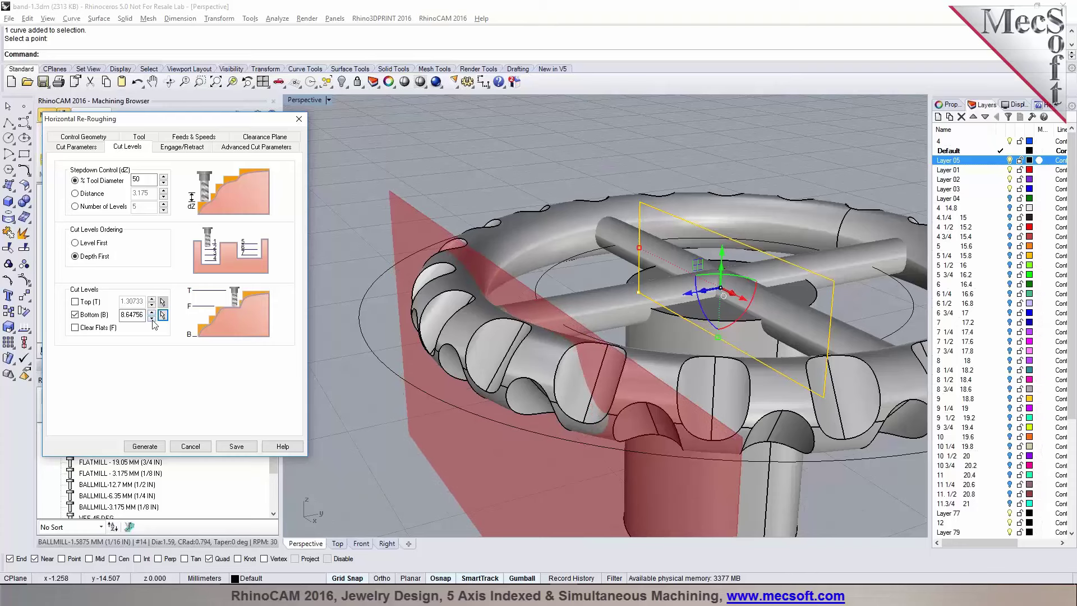
{"action": "left_click", "coordinate": [152, 318]}
{"action": "left_click", "coordinate": [152, 318]}
{"action": "left_click", "coordinate": [152, 318]}
{"action": "left_click", "coordinate": [152, 318]}
{"action": "left_click", "coordinate": [152, 318]}
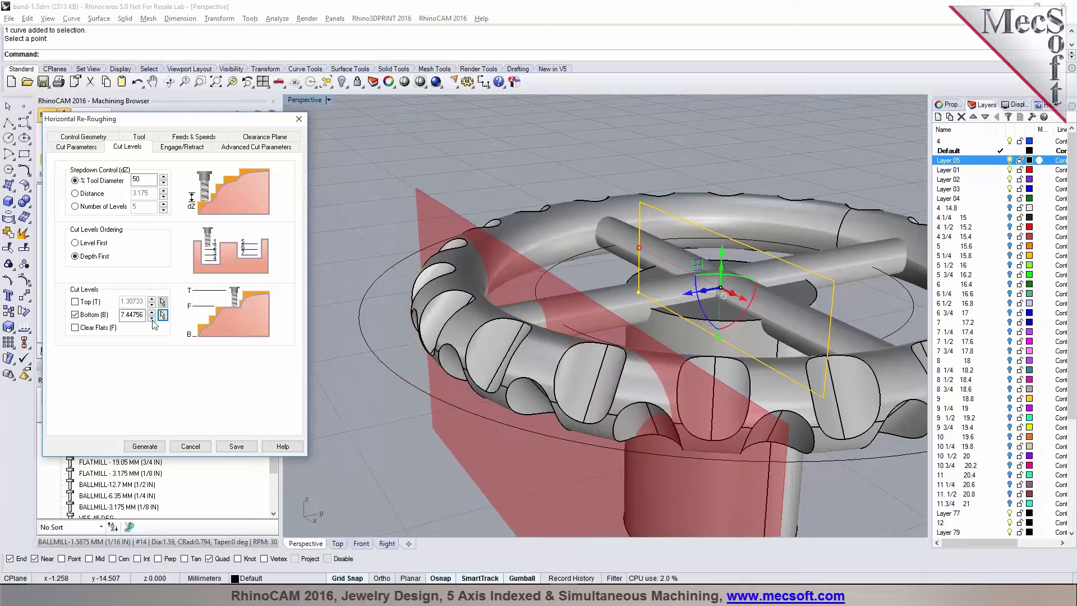
{"action": "right_click_drag", "start_coordinate": [511, 379], "coordinate": [466, 384]}
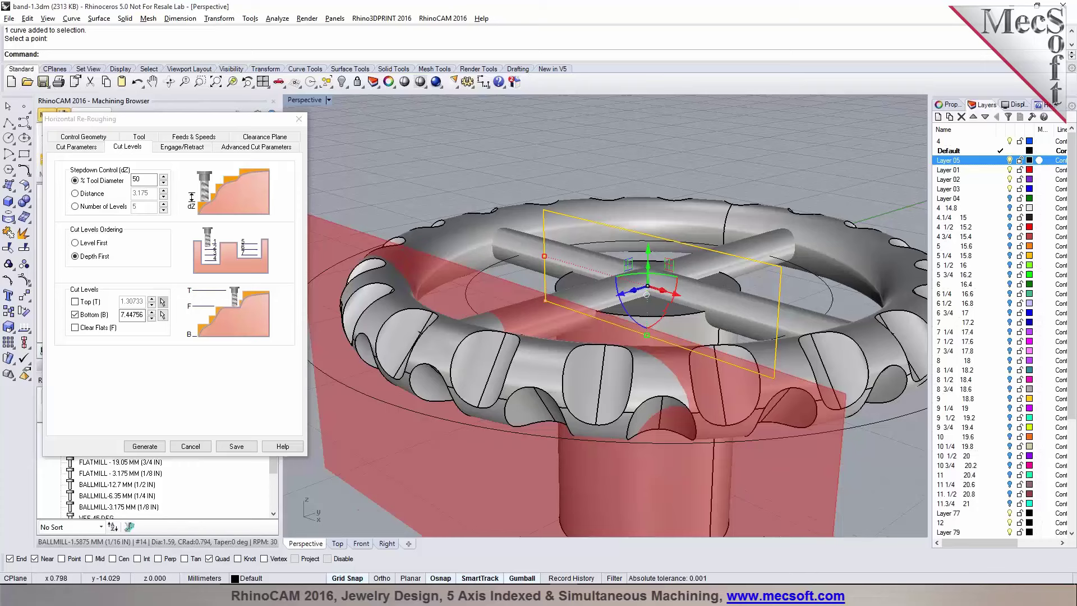
{"action": "left_click", "coordinate": [180, 446]}
Step: Display the Horizontal Re-Roughing toolpath and simulate the operation, examining the cut stock at the band's outer edge
{"action": "right_click", "coordinate": [128, 269]}
{"action": "left_click", "coordinate": [139, 280]}
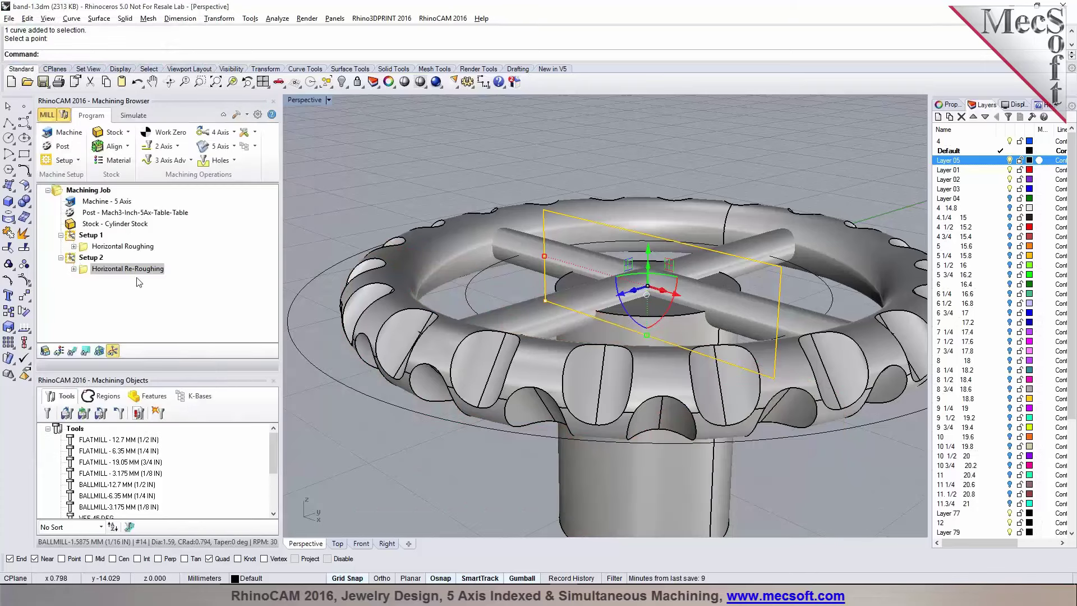
{"action": "left_click", "coordinate": [71, 351]}
{"action": "scroll", "coordinate": [454, 399], "scroll_direction": "down", "scroll_amount": 3}
{"action": "right_click_drag", "start_coordinate": [454, 399], "coordinate": [369, 322]}
{"action": "left_click", "coordinate": [133, 116]}
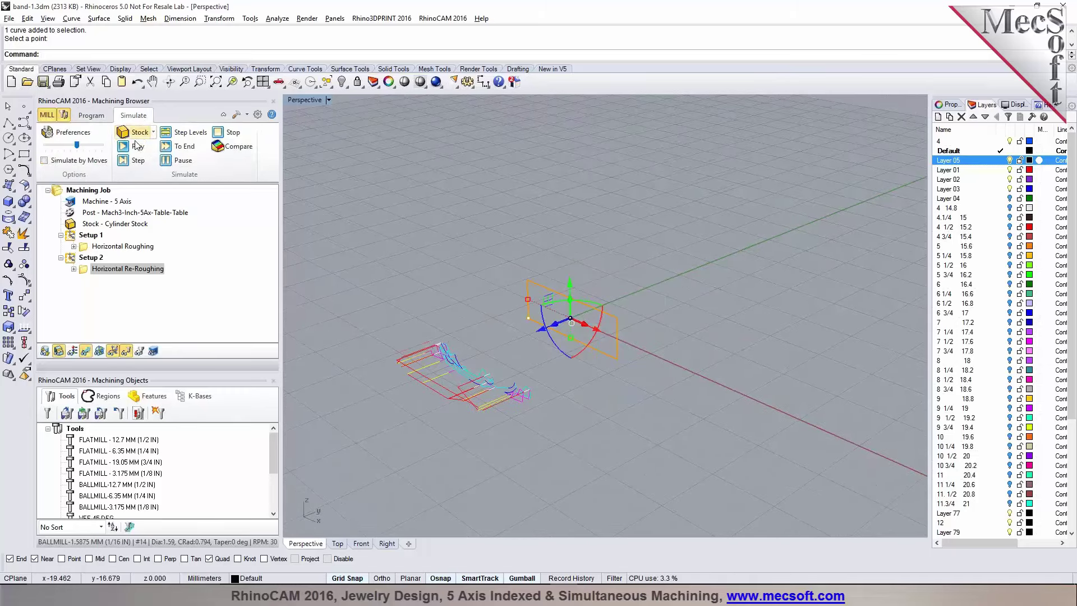
{"action": "left_click", "coordinate": [135, 147]}
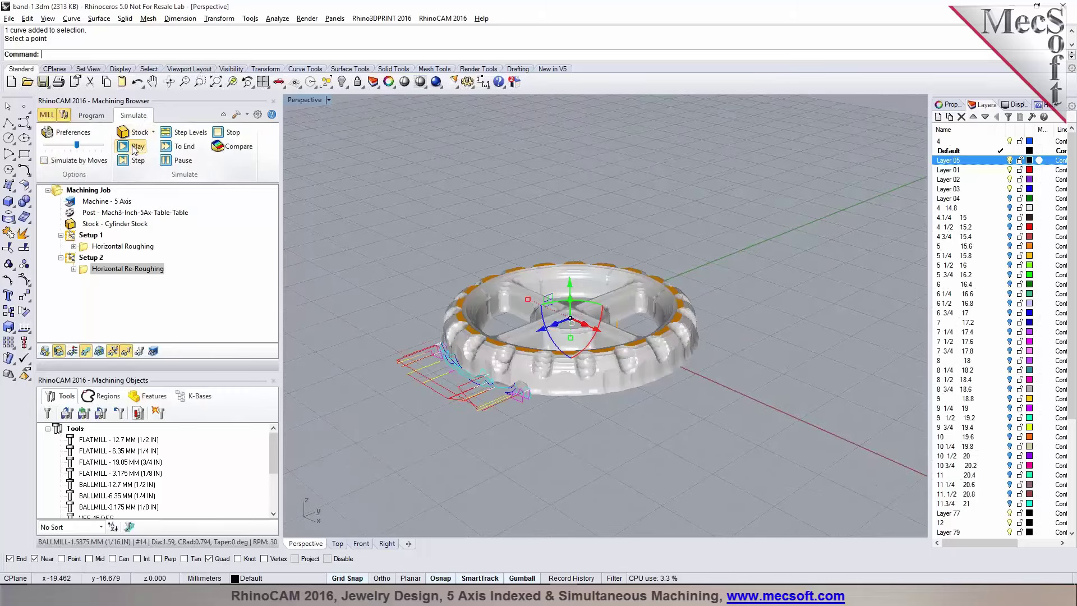
{"action": "scroll", "coordinate": [443, 335], "scroll_direction": "up", "scroll_amount": 3}
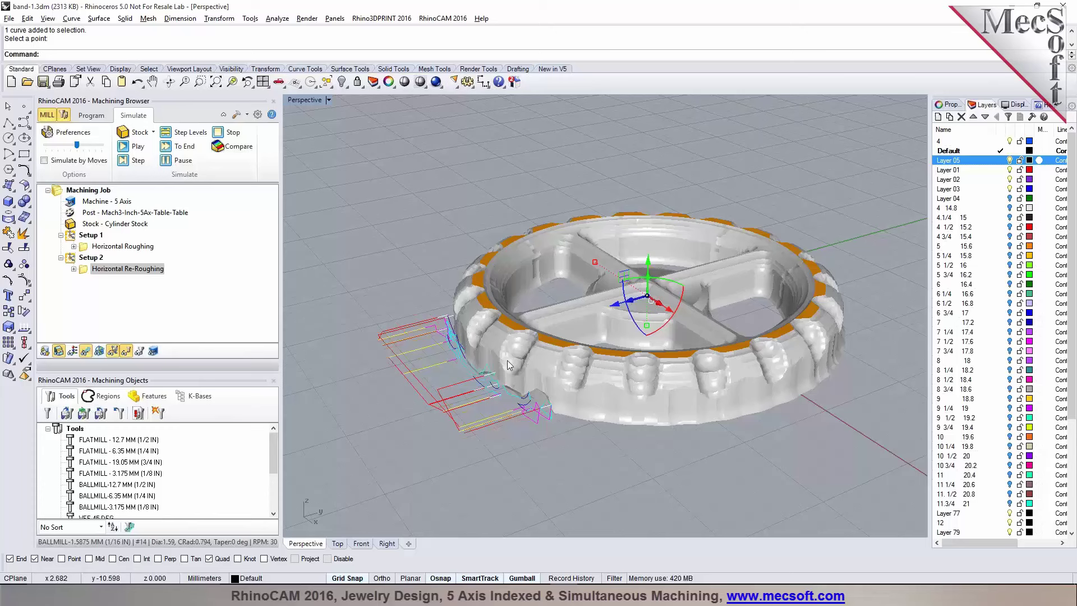
Step: Reopen the Horizontal Re-Roughing operation for editing and set Intol and Outol to 0.01 and Stock to 0.2
{"action": "left_click", "coordinate": [94, 272]}
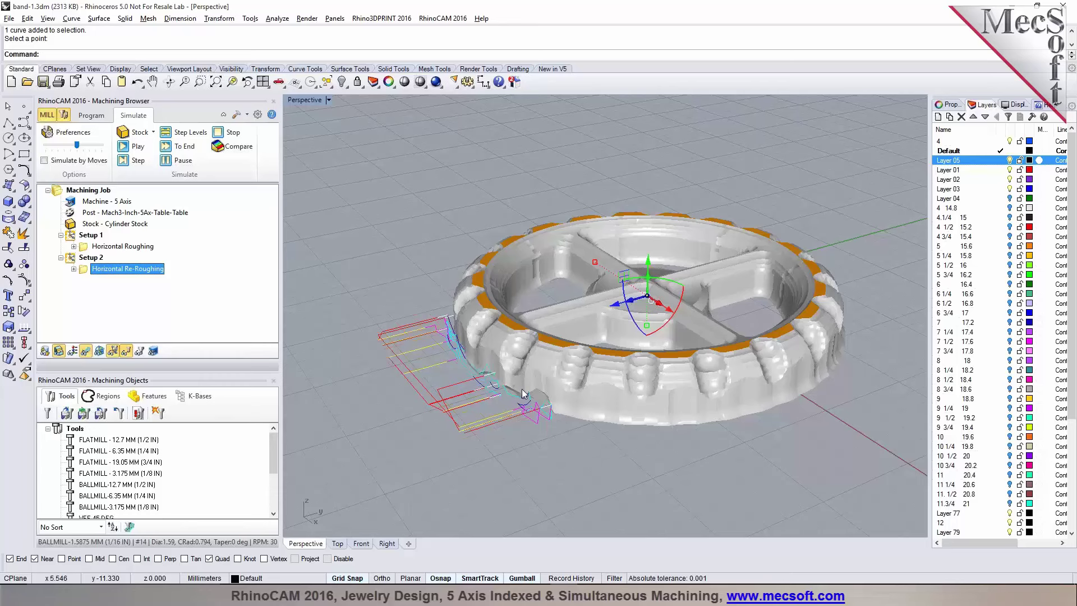
{"action": "left_click", "coordinate": [90, 115]}
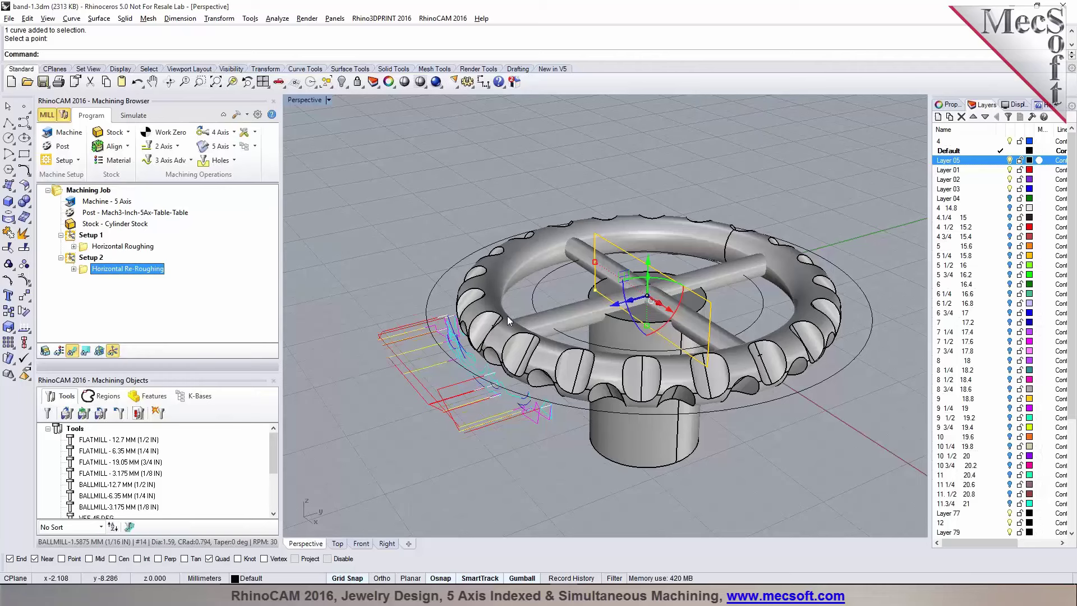
{"action": "double_click", "coordinate": [83, 272]}
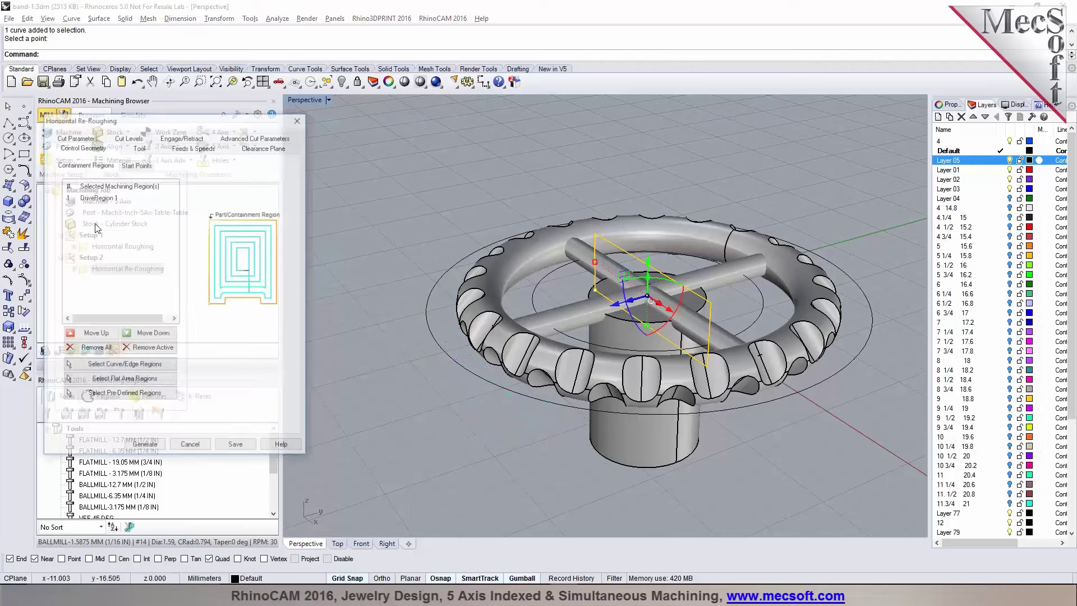
{"action": "left_click", "coordinate": [76, 146]}
{"action": "left_click", "coordinate": [139, 175]}
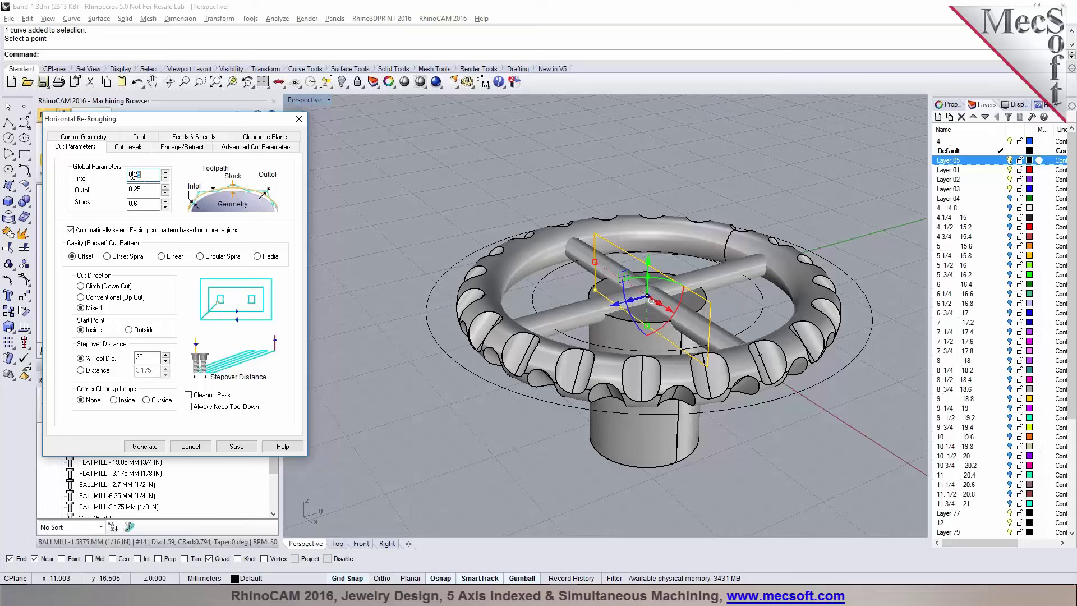
{"action": "type", "text": "0.01"}
{"action": "left_click", "coordinate": [138, 190]}
{"action": "key", "text": "Tab"}
{"action": "type", "text": "0"}
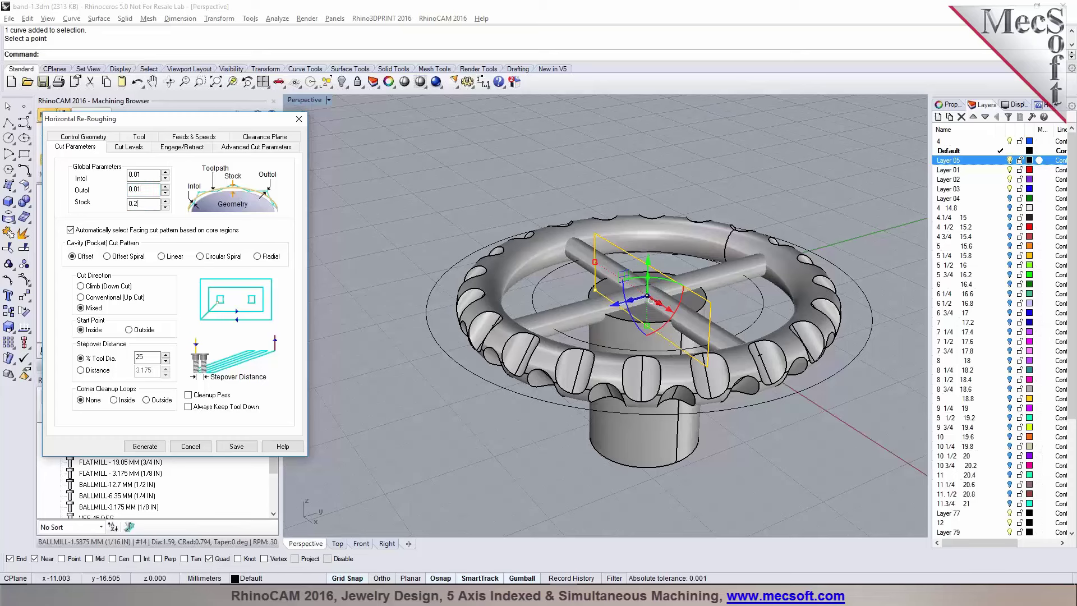
Step: Set the stepdown to 20% of tool diameter and the ramp height to 1, and edit the in-air linear extension
{"action": "left_click", "coordinate": [133, 147]}
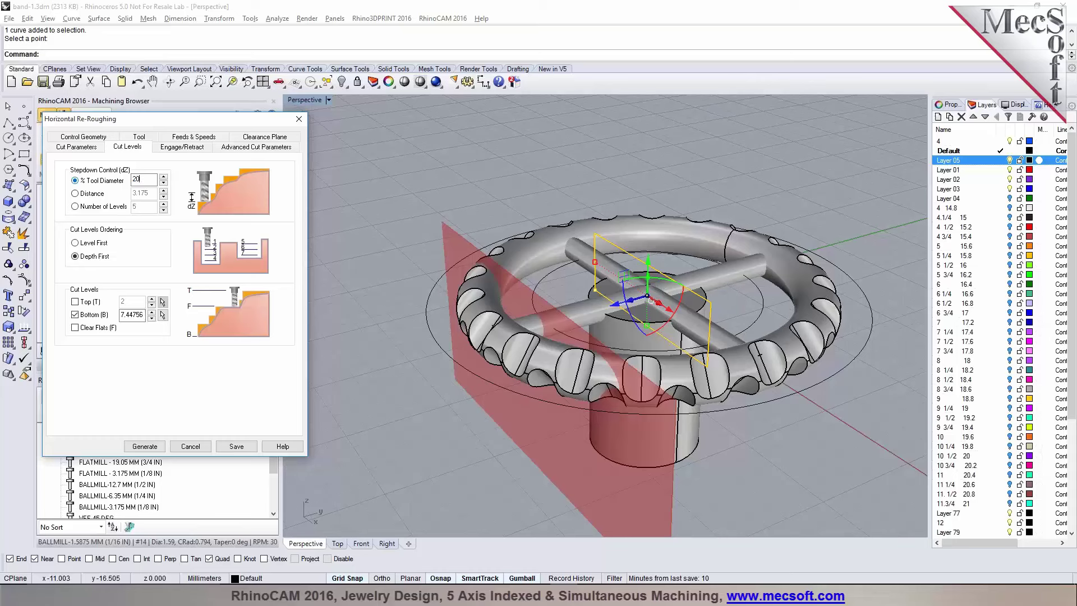
{"action": "left_click", "coordinate": [181, 146]}
{"action": "double_click", "coordinate": [149, 202]}
{"action": "type", "text": "1"}
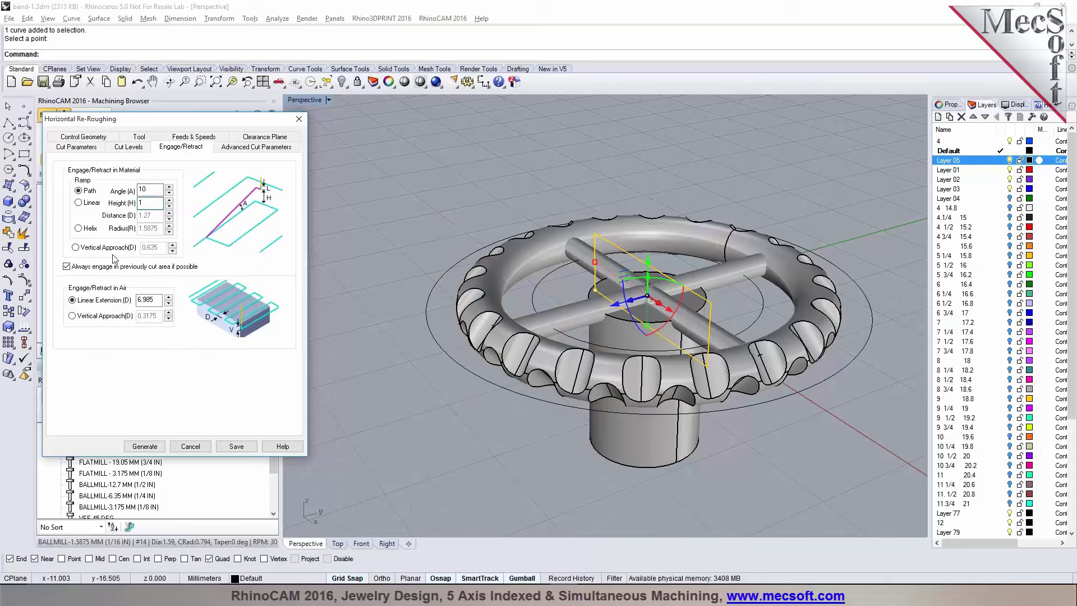
{"action": "double_click", "coordinate": [148, 300]}
Step: Edit the arc fitting tolerance and regenerate the Horizontal Re-Roughing toolpath
{"action": "left_click", "coordinate": [255, 147]}
{"action": "double_click", "coordinate": [150, 249]}
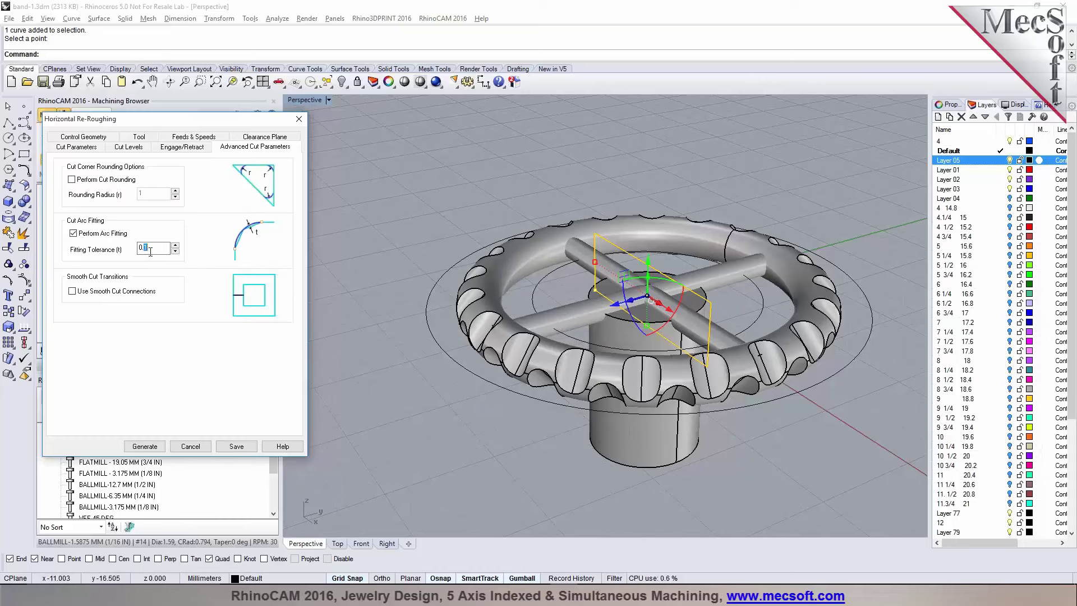
{"action": "left_click", "coordinate": [146, 446]}
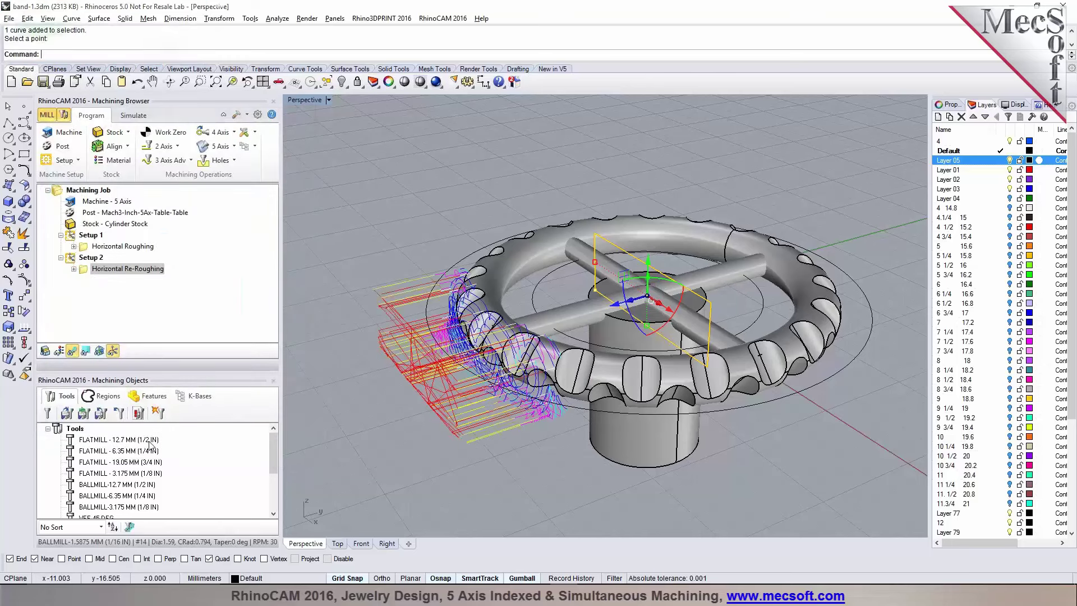
Step: Simulate the regenerated Horizontal Re-Roughing on the roughed stock and return to programming
{"action": "left_click", "coordinate": [134, 115]}
{"action": "left_click", "coordinate": [131, 148]}
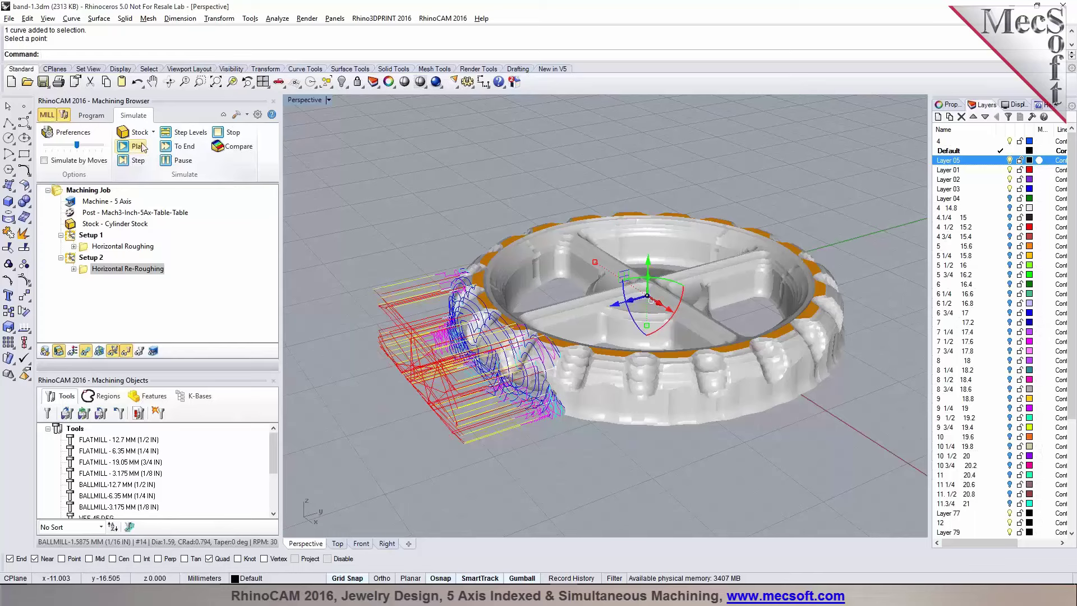
{"action": "left_click", "coordinate": [91, 115]}
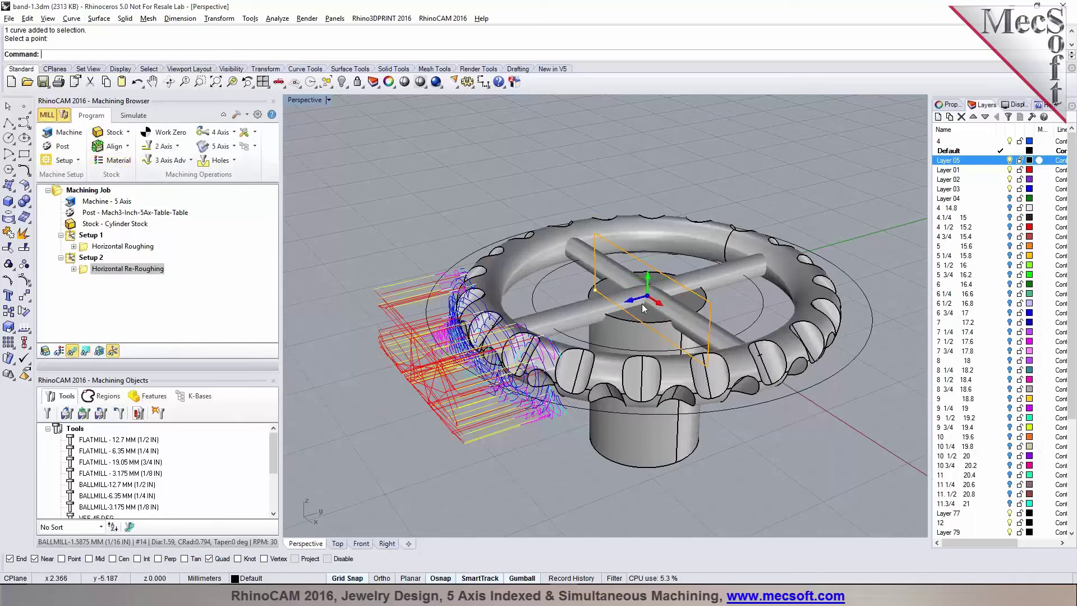
Step: Switch to the four-viewport layout and save the band-1.3dm file
{"action": "left_click", "coordinate": [262, 81]}
{"action": "left_click", "coordinate": [64, 104]}
{"action": "left_click_drag", "start_coordinate": [336, 101], "coordinate": [169, 106]}
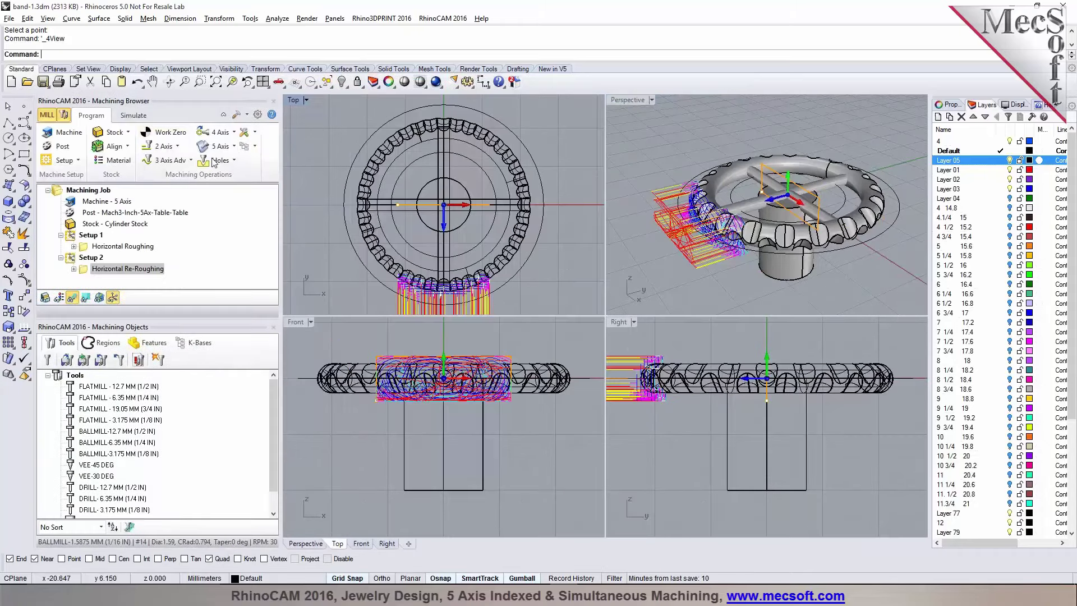
{"action": "left_click", "coordinate": [301, 135]}
{"action": "left_click", "coordinate": [44, 82]}
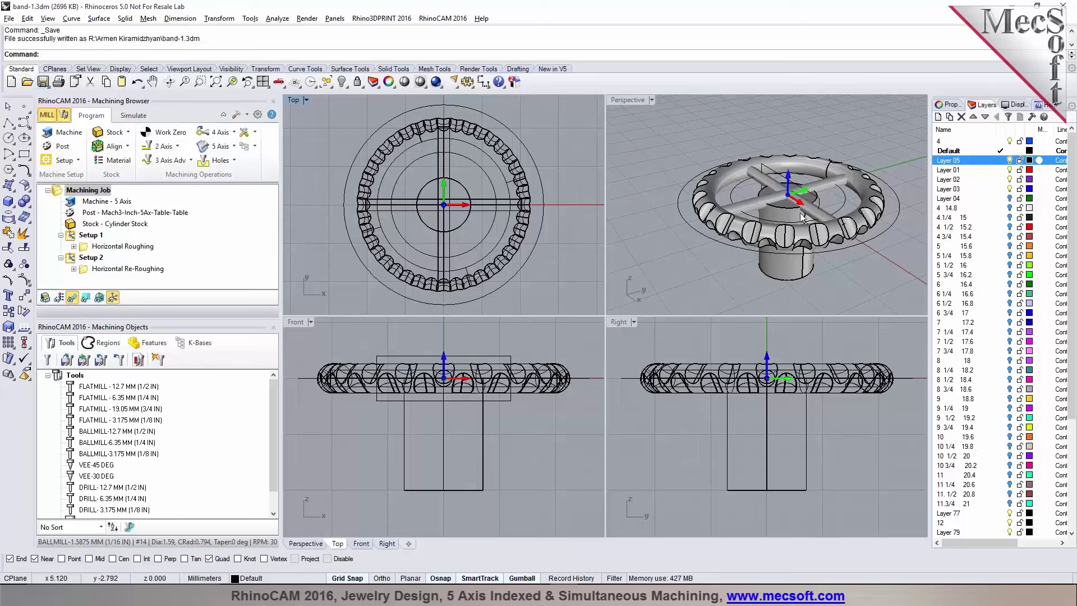
Step: Select the containment rectangle and make a copy of it rotated 45° about the vertical axis in the Top view
{"action": "left_click", "coordinate": [782, 176]}
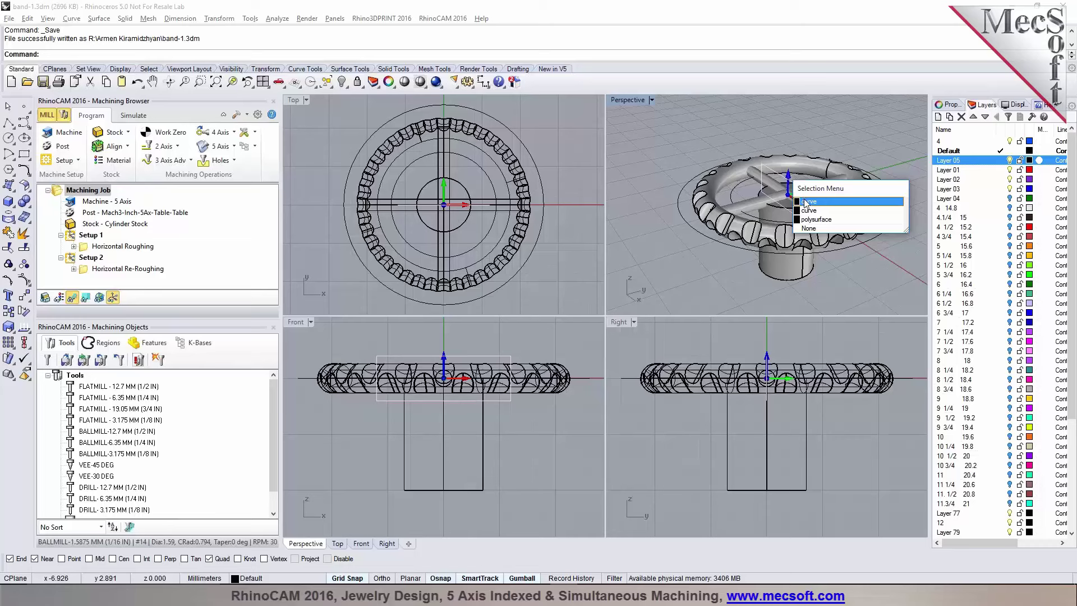
{"action": "left_click", "coordinate": [806, 202]}
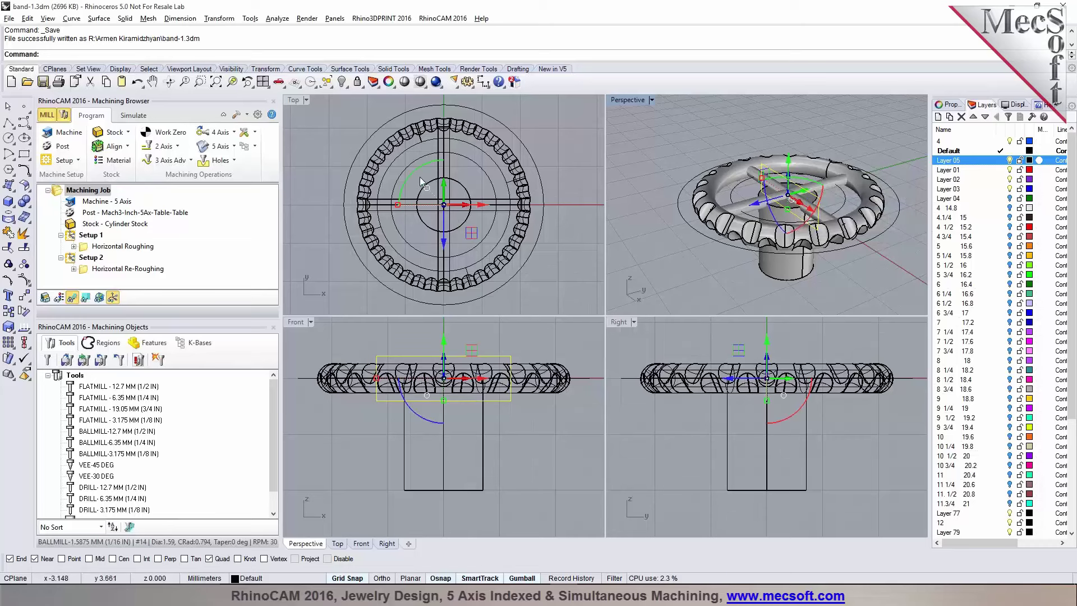
{"action": "left_click", "coordinate": [419, 170]}
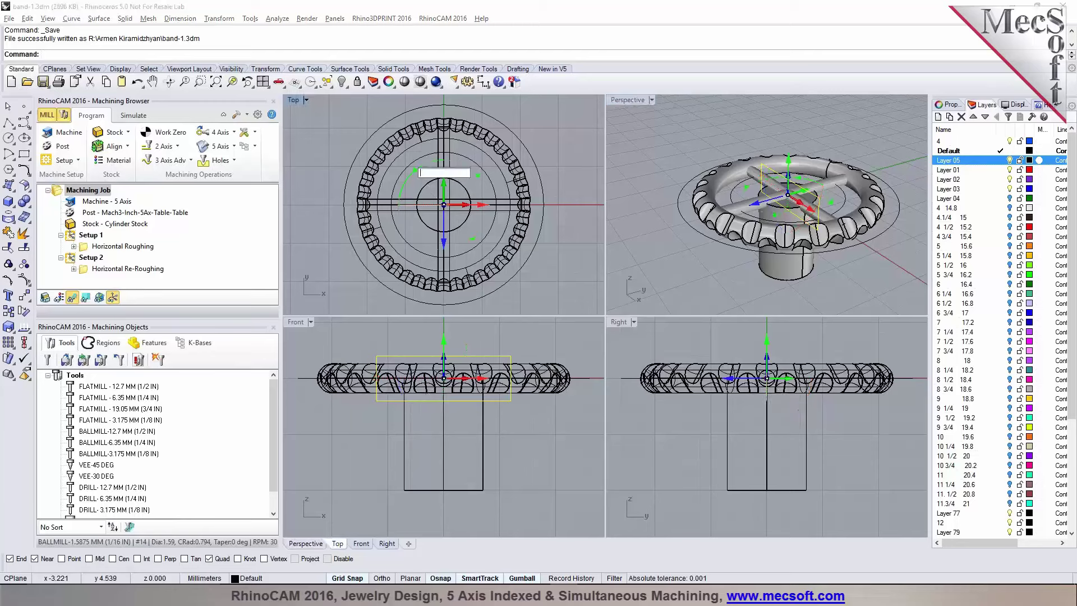
{"action": "type", "text": "45"}
{"action": "key", "text": "Return"}
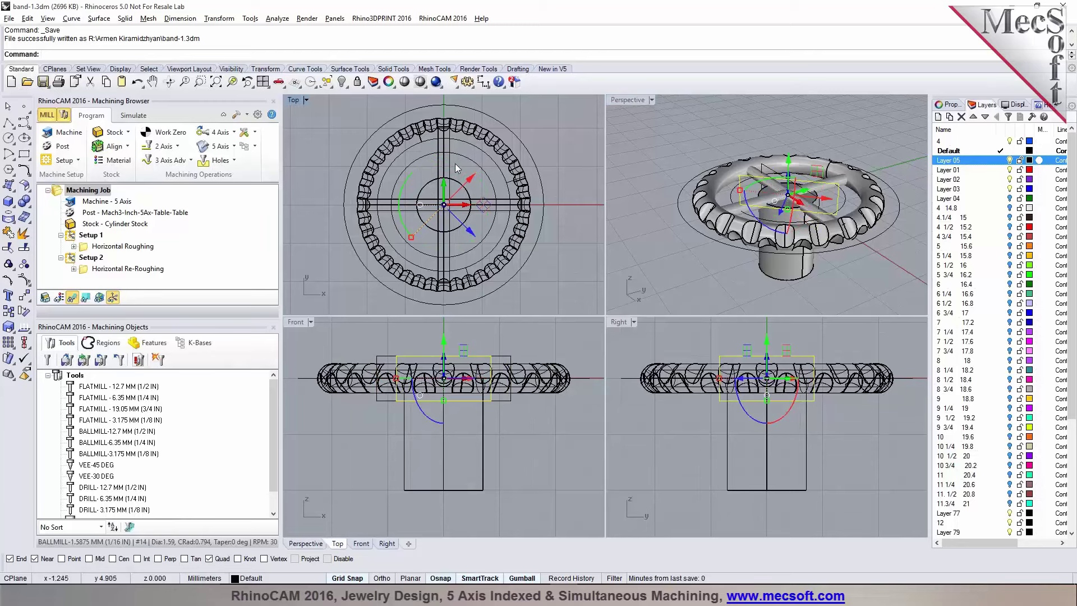
{"action": "left_click", "coordinate": [563, 150]}
{"action": "left_click", "coordinate": [791, 186]}
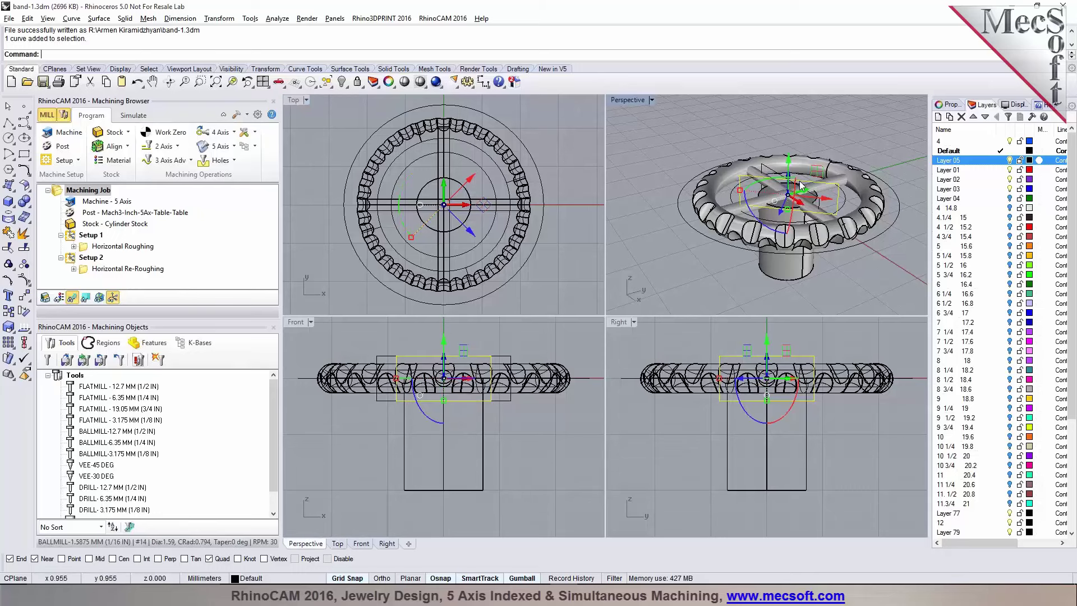
Step: Maximize the Perspective view and duplicate Setup 2 with its Horizontal Re-Roughing operation as a new setup in the machining job
{"action": "left_click", "coordinate": [82, 260]}
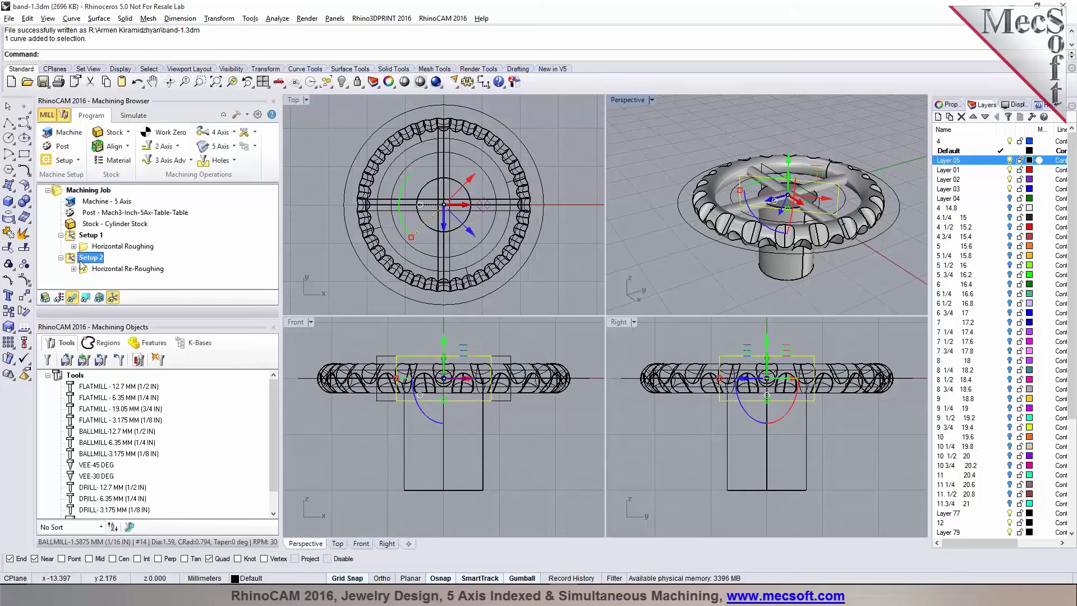
{"action": "left_click", "coordinate": [307, 255]}
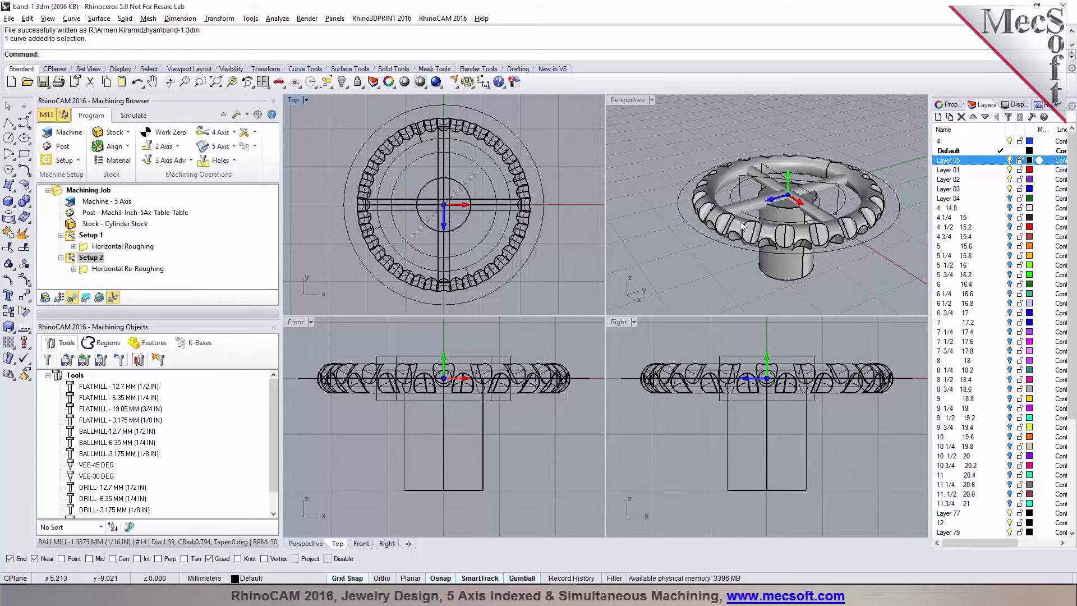
{"action": "double_click", "coordinate": [620, 102]}
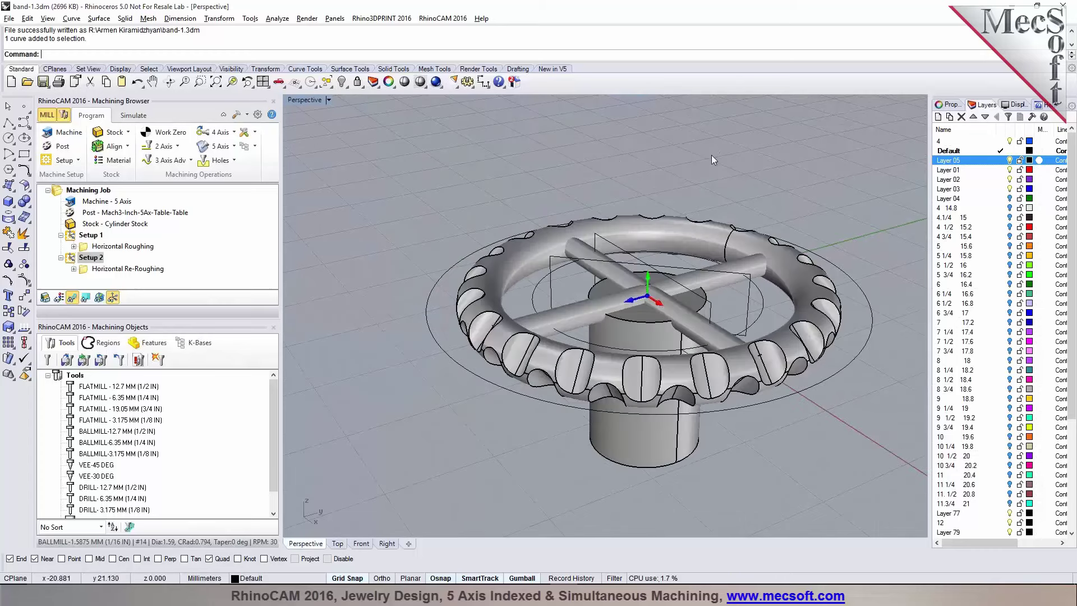
{"action": "right_click_drag", "start_coordinate": [711, 154], "coordinate": [660, 153]}
{"action": "left_click", "coordinate": [70, 260]}
{"action": "left_click", "coordinate": [74, 269]}
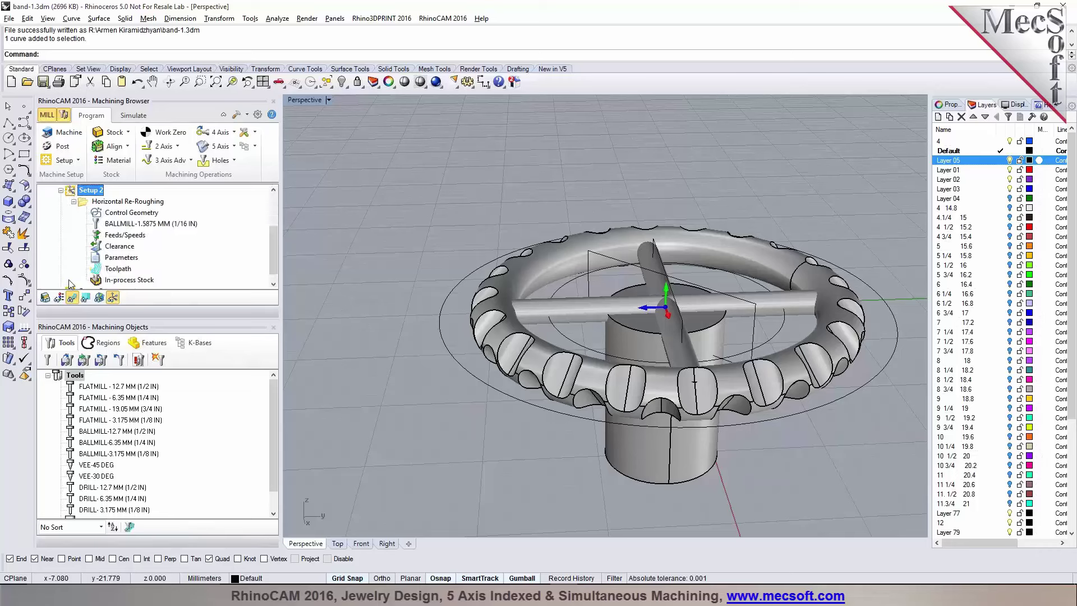
{"action": "left_click", "coordinate": [60, 191]}
{"action": "left_click", "coordinate": [79, 269]}
{"action": "left_click", "coordinate": [60, 269]}
Step: Rotate the orientation of Setup 3 by 45° about the Y axis and check its setup definition
{"action": "double_click", "coordinate": [87, 268]}
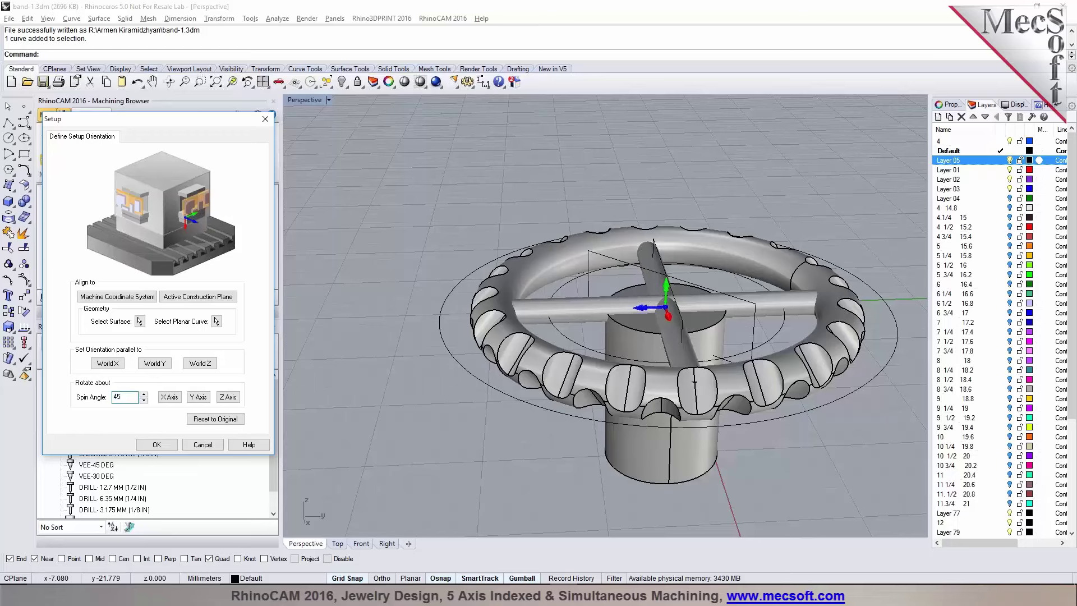
{"action": "left_click", "coordinate": [197, 396]}
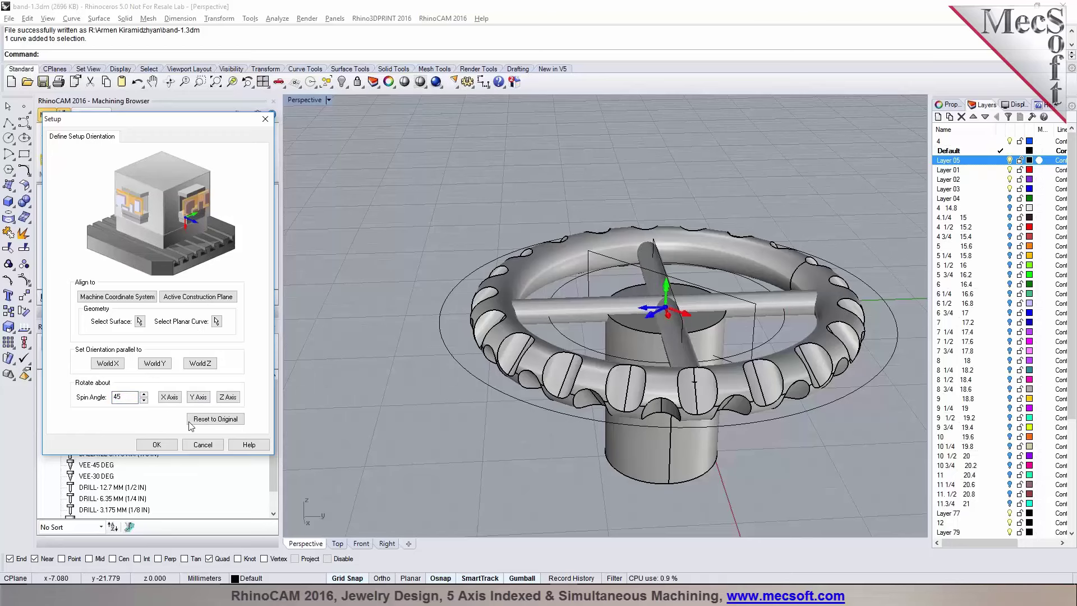
{"action": "left_click", "coordinate": [157, 444]}
{"action": "double_click", "coordinate": [76, 272]}
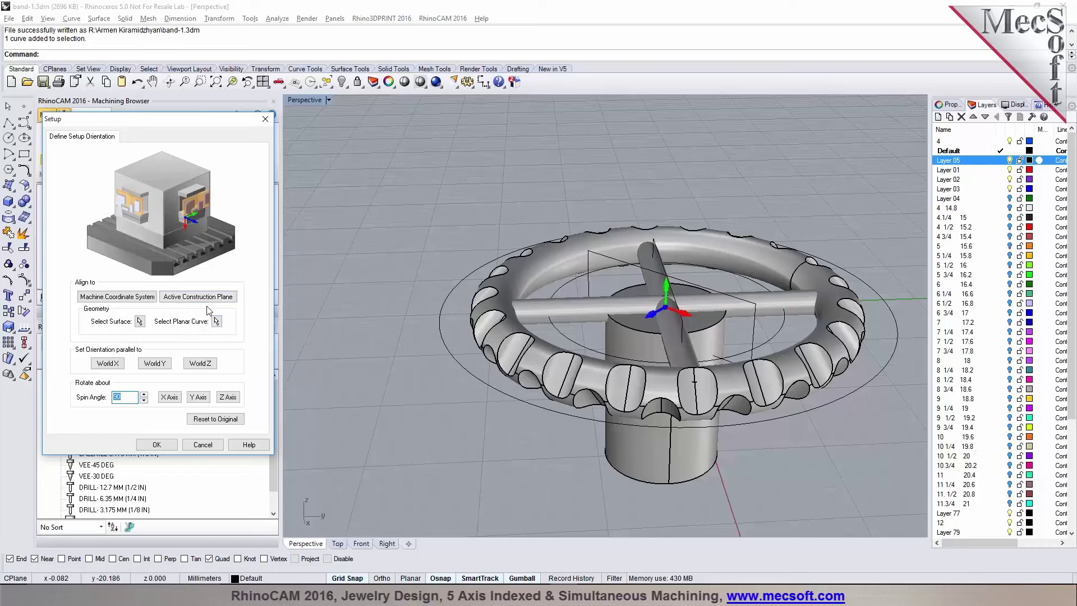
{"action": "left_click", "coordinate": [157, 445]}
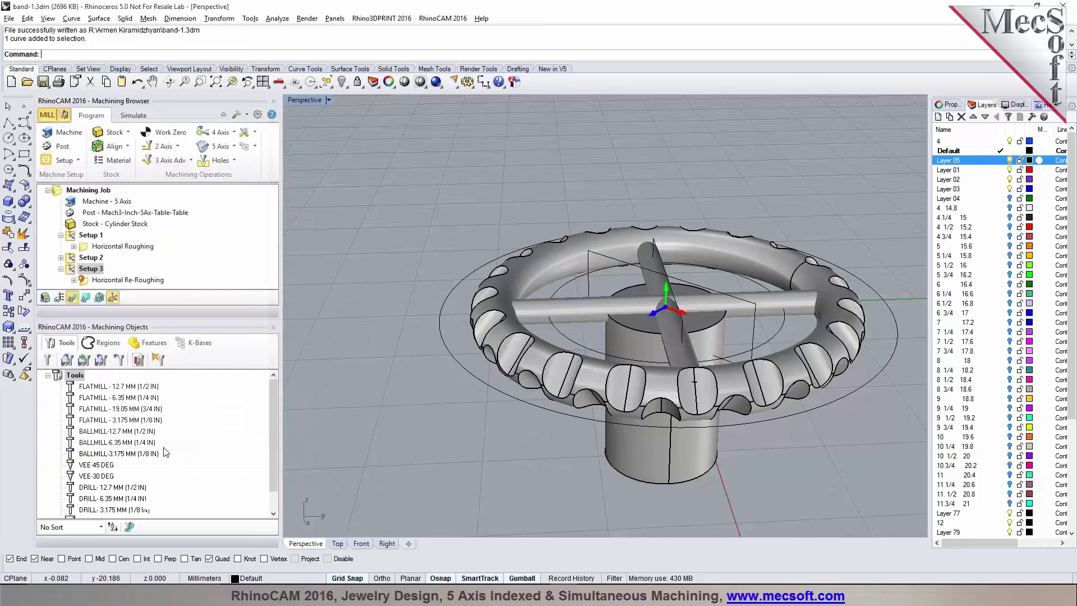
Step: Replace the containment region of Setup 3's Horizontal Re-Roughing with the 45° rectangle and generate the toolpath
{"action": "double_click", "coordinate": [83, 282]}
{"action": "left_click", "coordinate": [90, 347]}
{"action": "left_click", "coordinate": [125, 364]}
{"action": "left_click", "coordinate": [616, 262]}
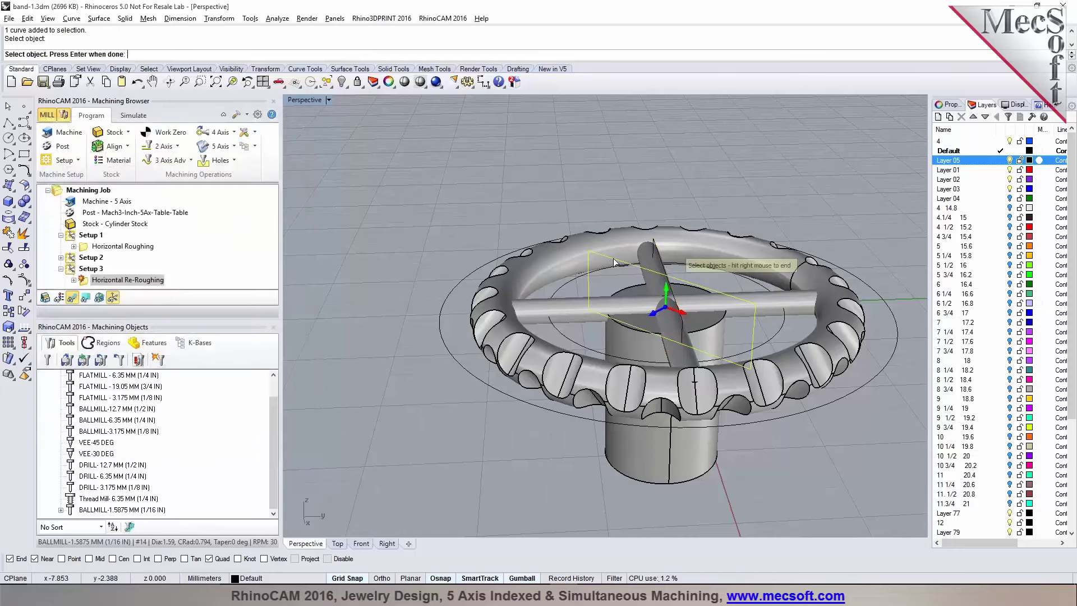
{"action": "right_click", "coordinate": [615, 262]}
{"action": "left_click", "coordinate": [144, 449]}
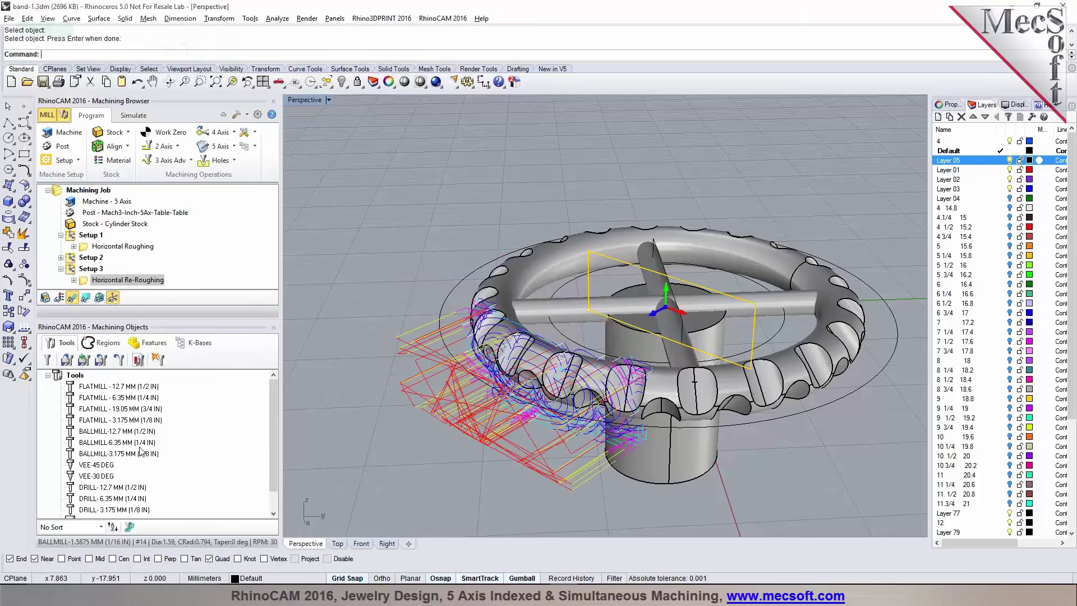
Step: Simulate Setup 3's Horizontal Re-Roughing, inspect the cut stock with the toolpath hidden, and return to programming
{"action": "left_click", "coordinate": [134, 115]}
{"action": "left_click", "coordinate": [128, 150]}
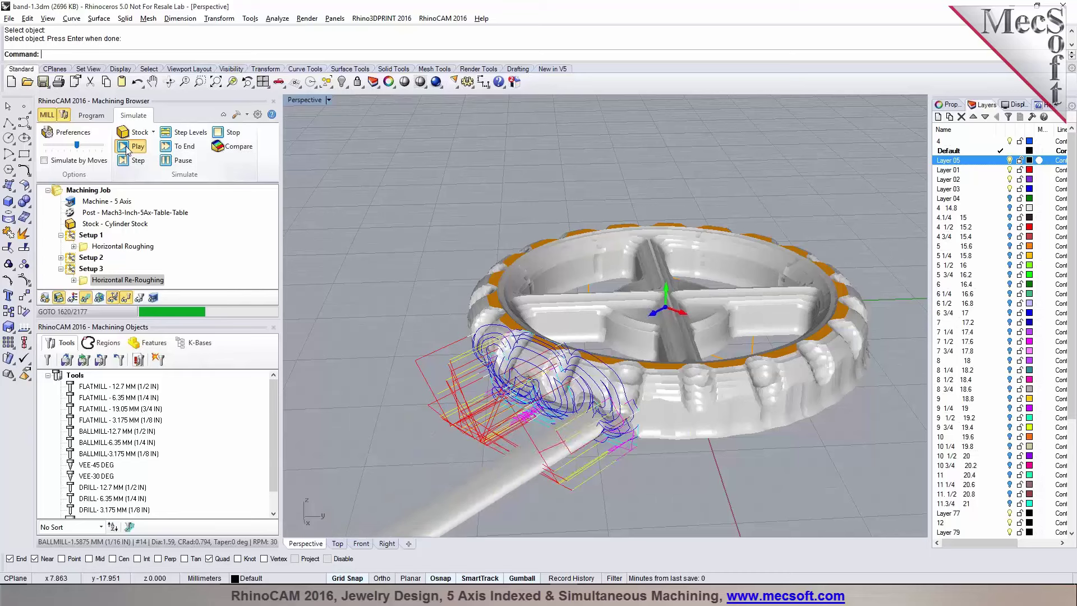
{"action": "right_click_drag", "start_coordinate": [389, 328], "coordinate": [398, 256]}
{"action": "left_click", "coordinate": [85, 297]}
{"action": "right_click_drag", "start_coordinate": [583, 303], "coordinate": [612, 370]}
{"action": "left_click", "coordinate": [91, 115]}
Step: Select the 45° containment rectangle and make a copy of it rotated a further 45° about the vertical axis in the Top view
{"action": "scroll", "coordinate": [586, 184], "scroll_direction": "up", "scroll_amount": 5}
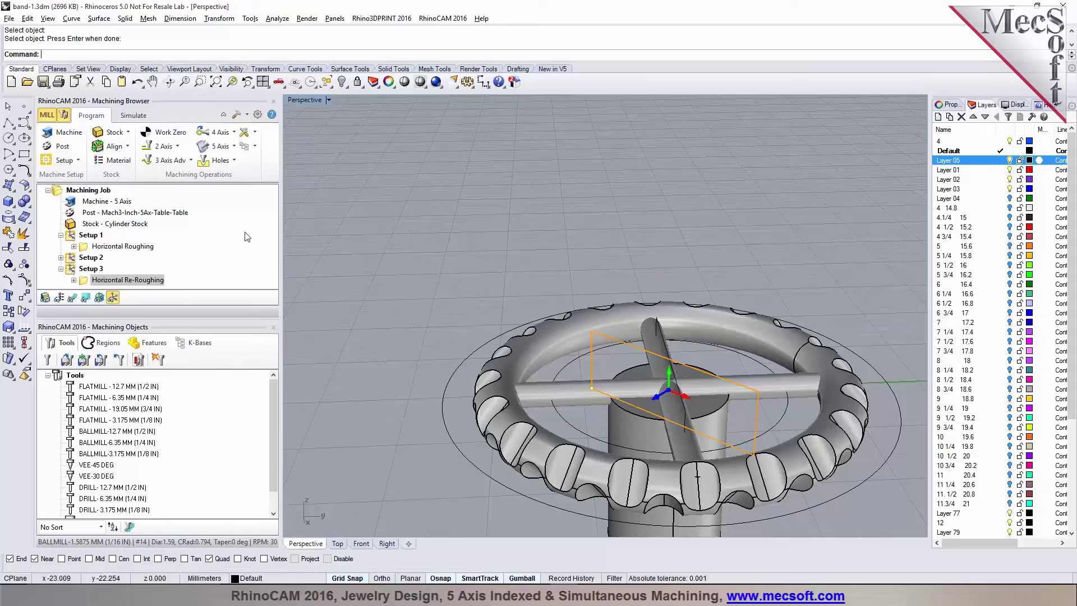
{"action": "left_click", "coordinate": [93, 190]}
{"action": "left_click", "coordinate": [624, 345]}
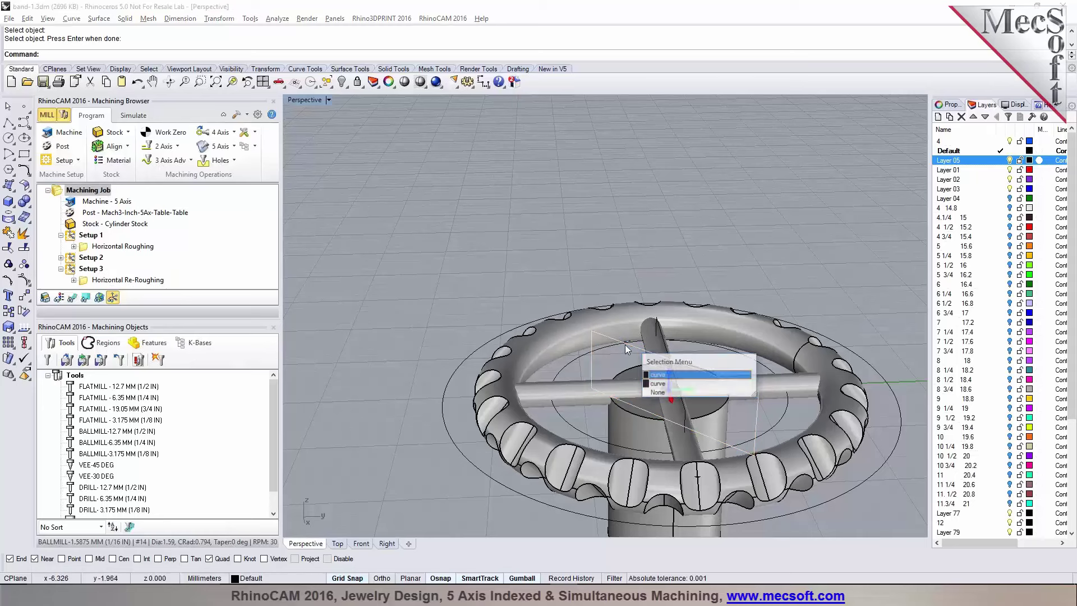
{"action": "left_click", "coordinate": [733, 402]}
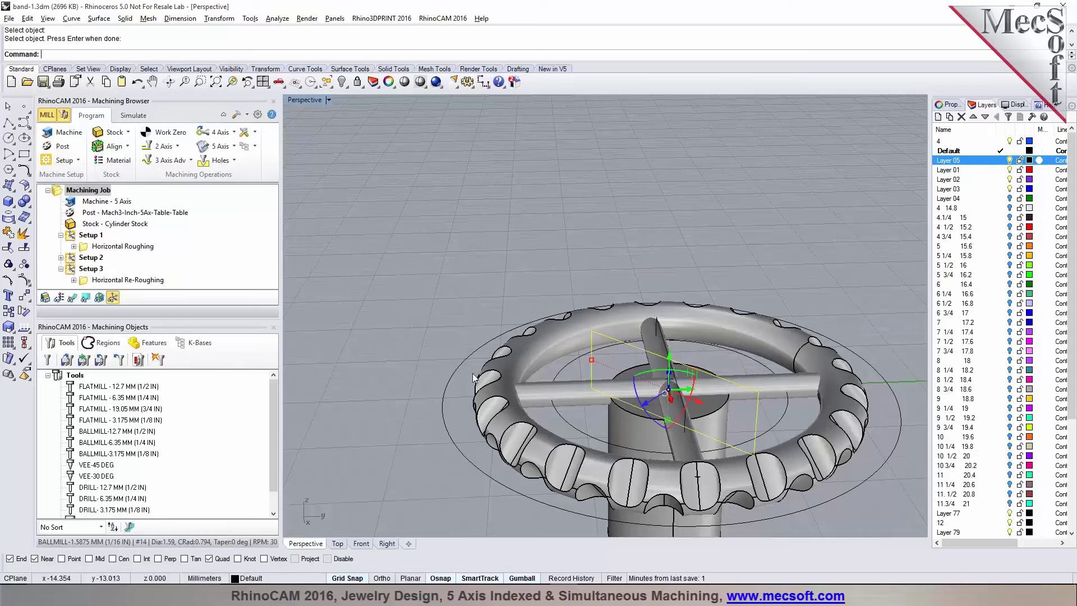
{"action": "left_click", "coordinate": [337, 543]}
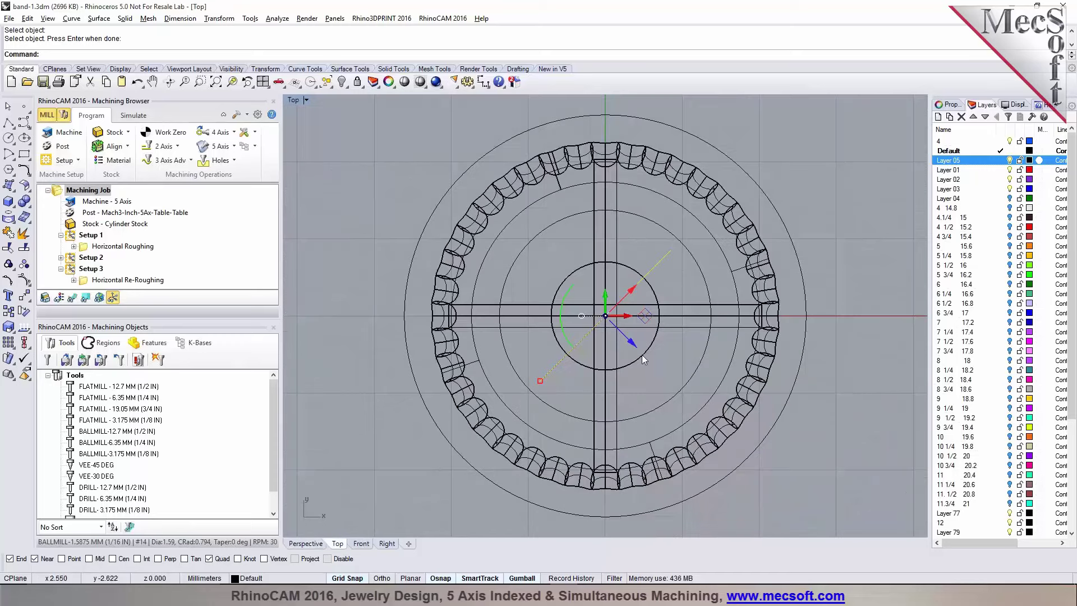
{"action": "left_click", "coordinate": [568, 290]}
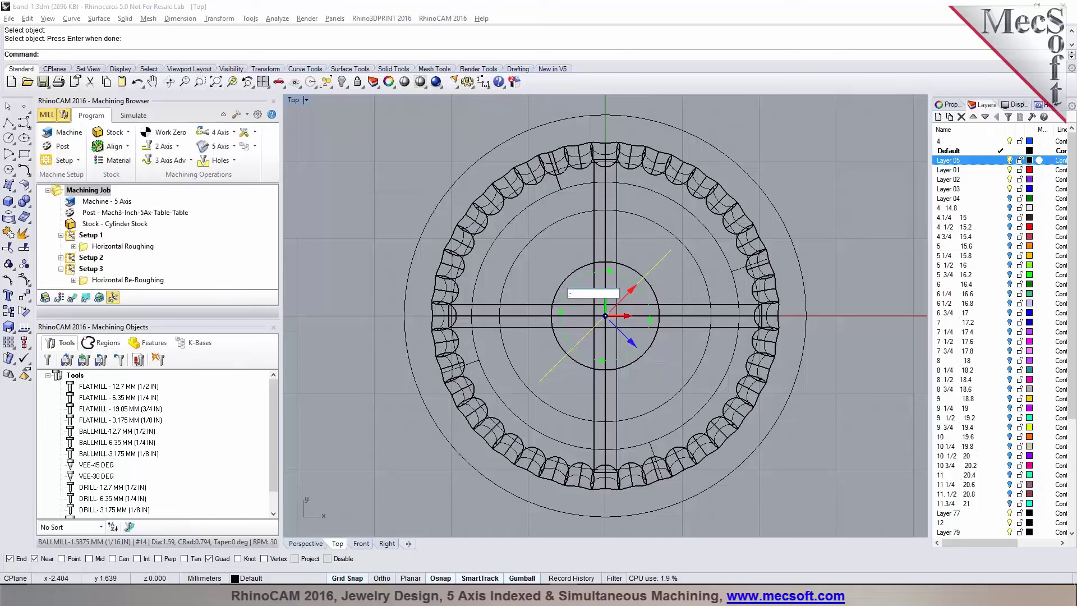
{"action": "type", "text": "4"}
{"action": "key", "text": "Return"}
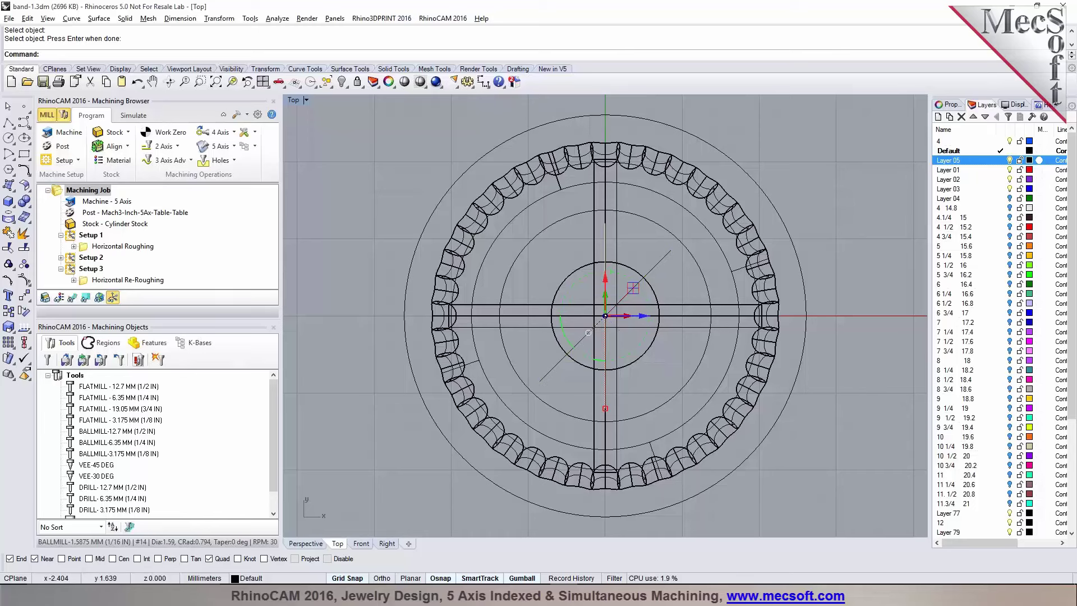
Step: Return to the Perspective view and duplicate Setup 3 with its re-roughing operation as a new setup
{"action": "left_click", "coordinate": [307, 543]}
{"action": "scroll", "coordinate": [615, 433], "scroll_direction": "down", "scroll_amount": 5}
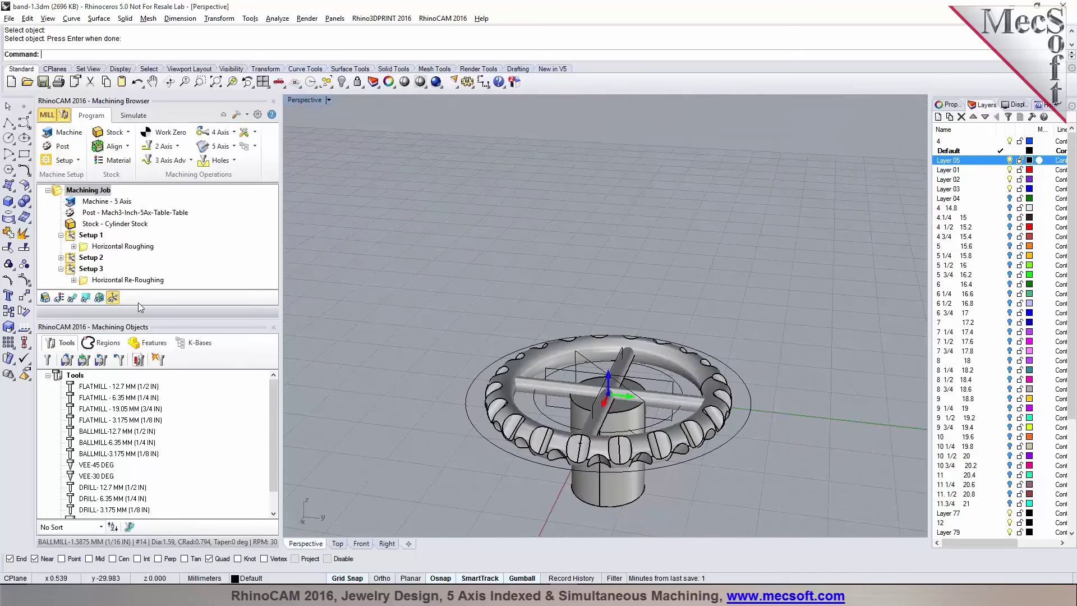
{"action": "left_click", "coordinate": [91, 269]}
{"action": "left_click", "coordinate": [60, 269]}
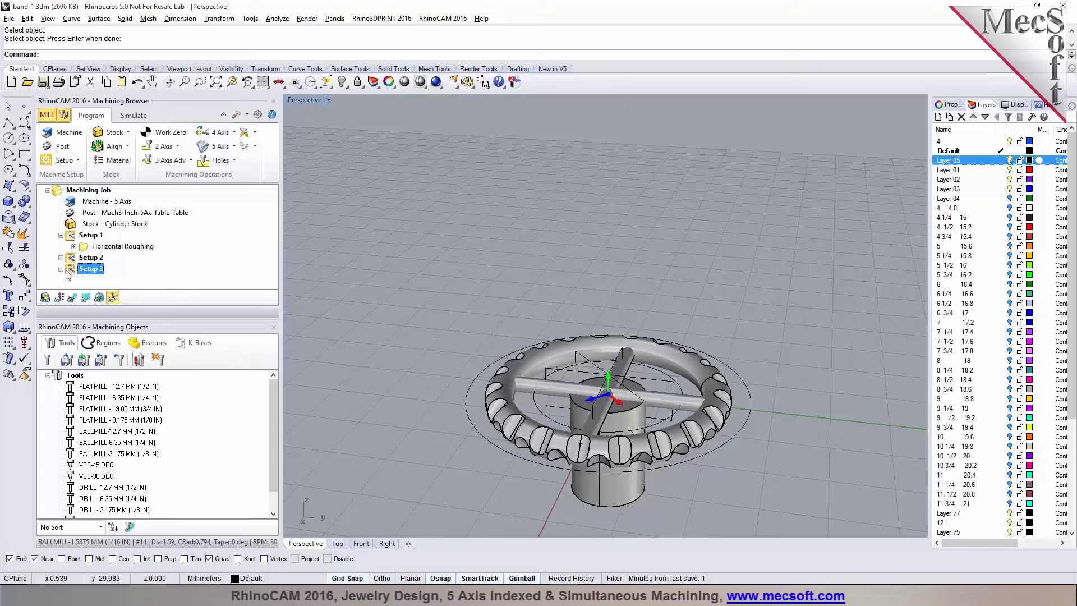
{"action": "right_click", "coordinate": [66, 273]}
{"action": "left_click", "coordinate": [109, 400]}
{"action": "right_click", "coordinate": [76, 268]}
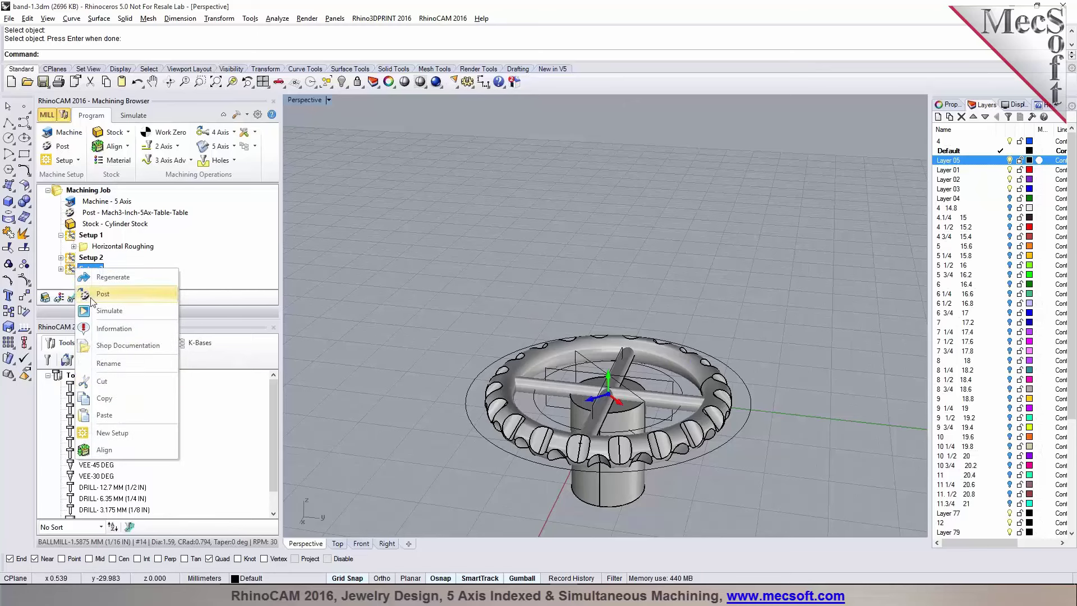
{"action": "left_click", "coordinate": [104, 414]}
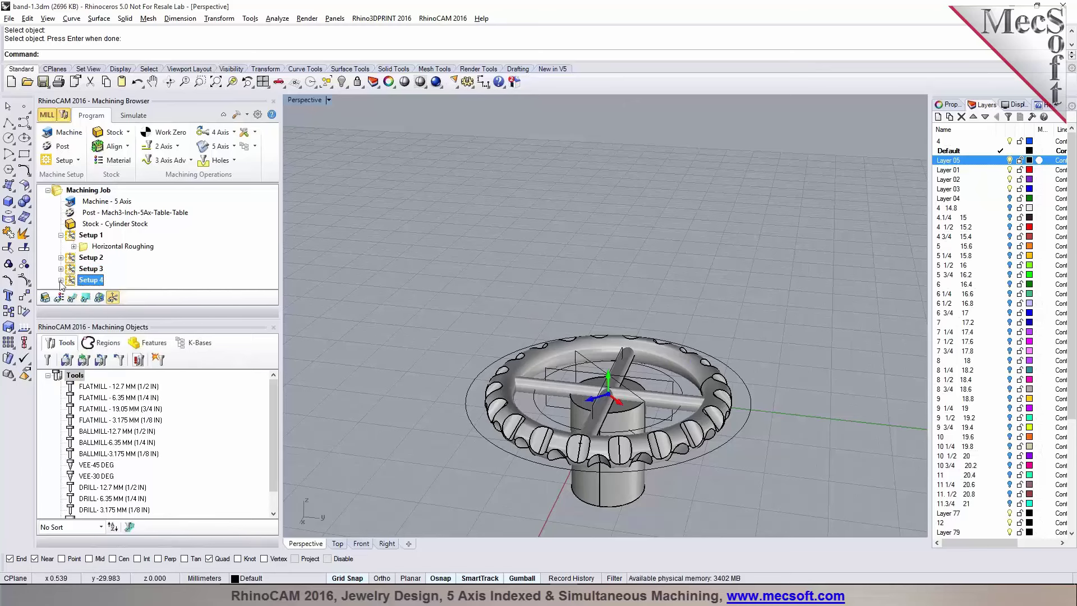
{"action": "left_click", "coordinate": [61, 281]}
Step: Rotate the orientation of Setup 4 by 45° about the Y axis
{"action": "double_click", "coordinate": [70, 270]}
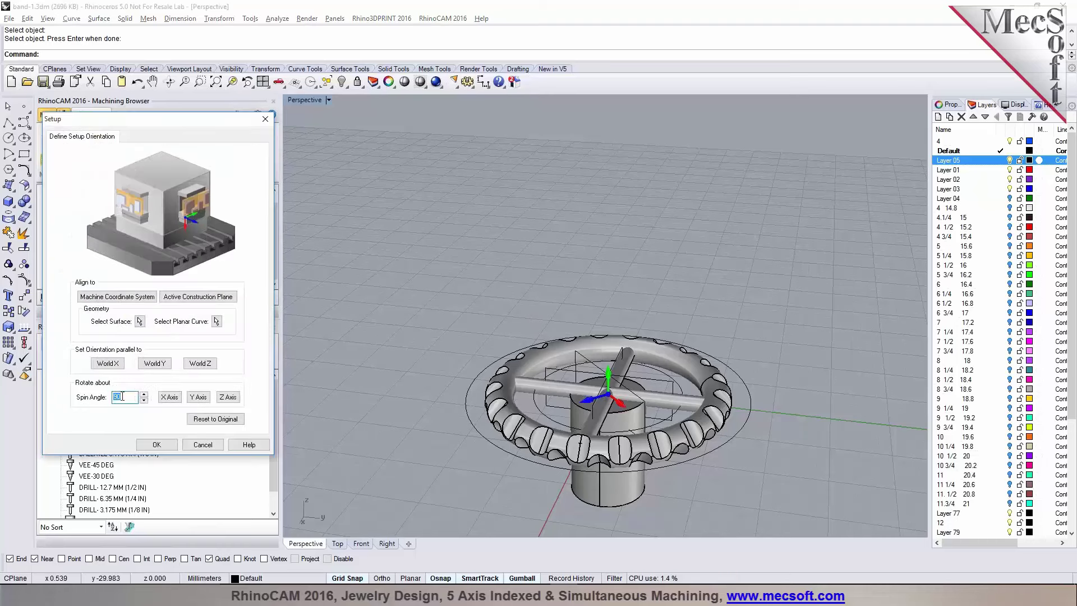
{"action": "left_click", "coordinate": [198, 397]}
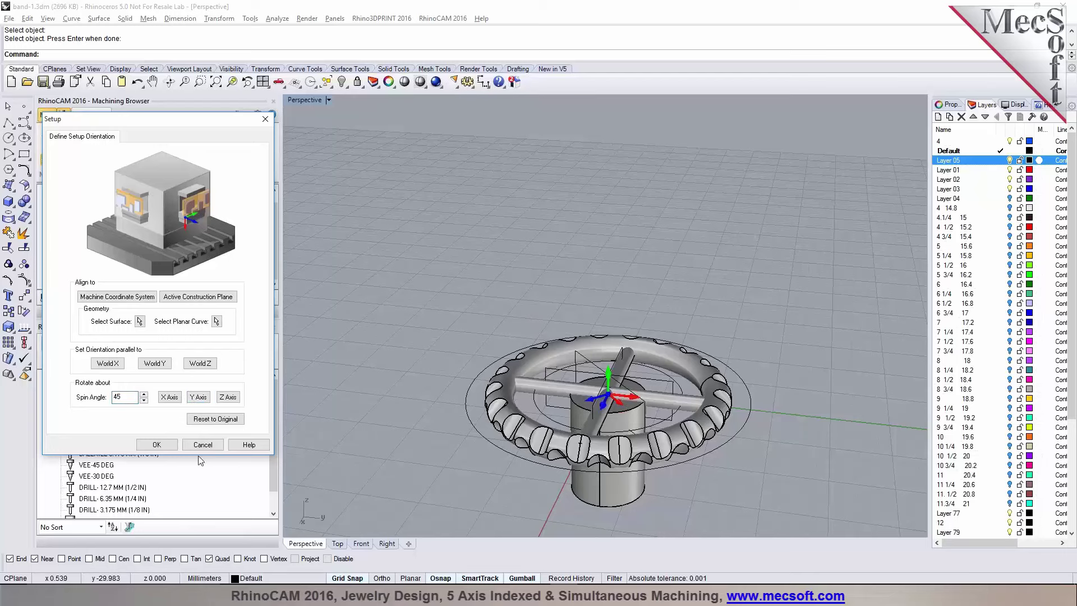
{"action": "left_click", "coordinate": [157, 445]}
Step: Replace the containment region of Setup 4's Horizontal Re-Roughing with the newly rotated rectangle and generate the toolpath
{"action": "double_click", "coordinate": [107, 280]}
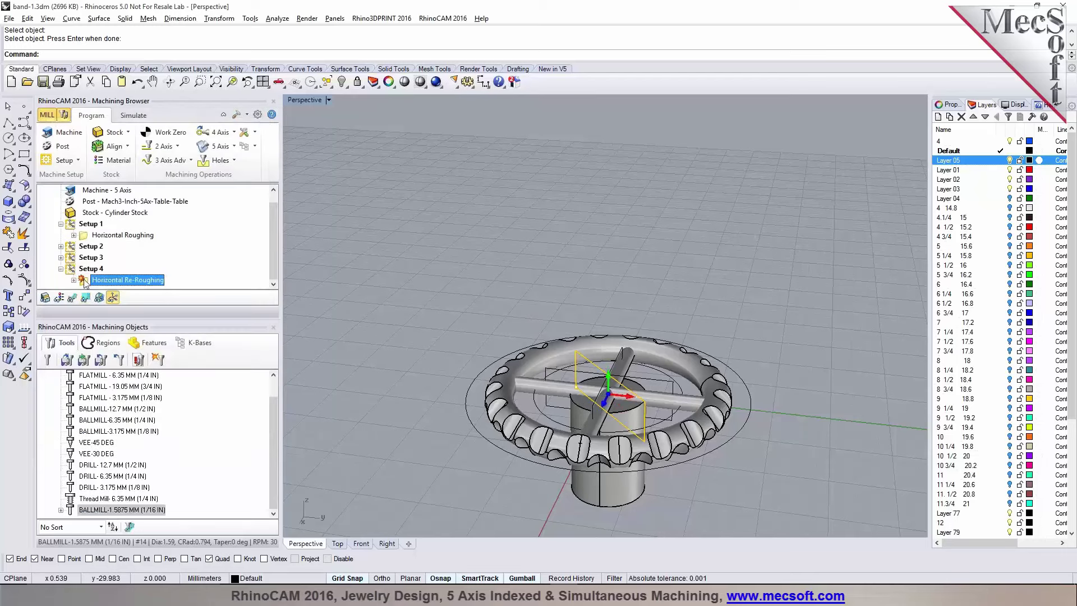
{"action": "left_click", "coordinate": [96, 350]}
{"action": "left_click", "coordinate": [108, 366]}
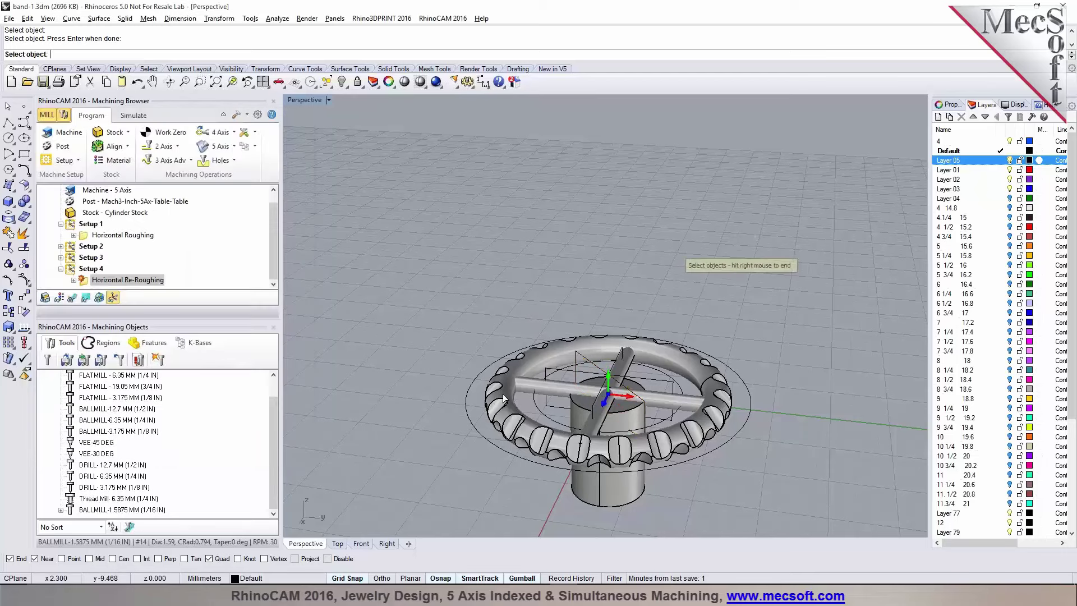
{"action": "left_click", "coordinate": [565, 375]}
{"action": "right_click", "coordinate": [567, 376]}
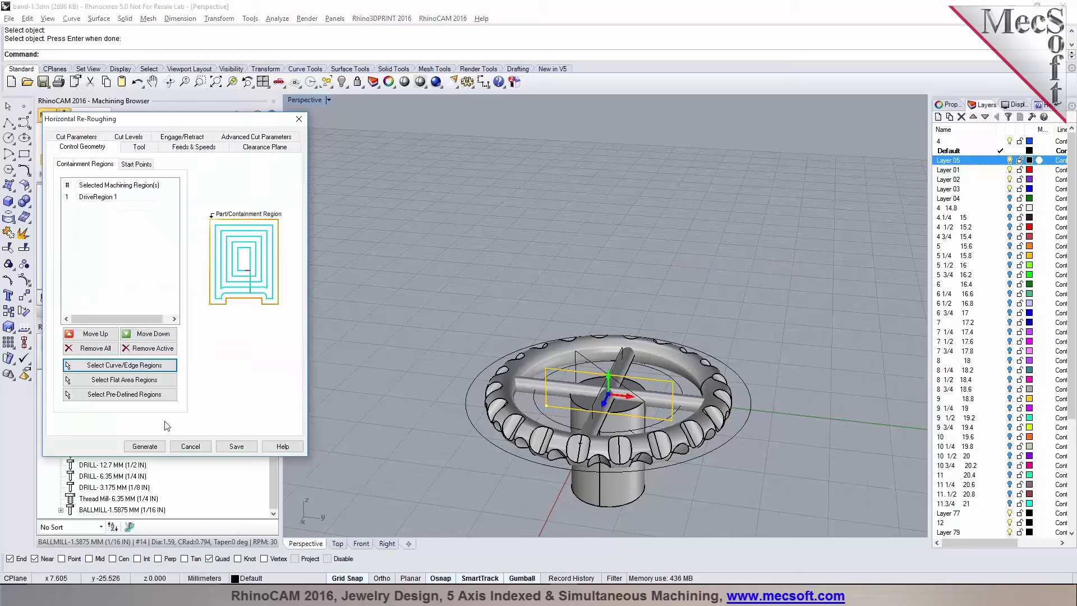
{"action": "left_click", "coordinate": [144, 446]}
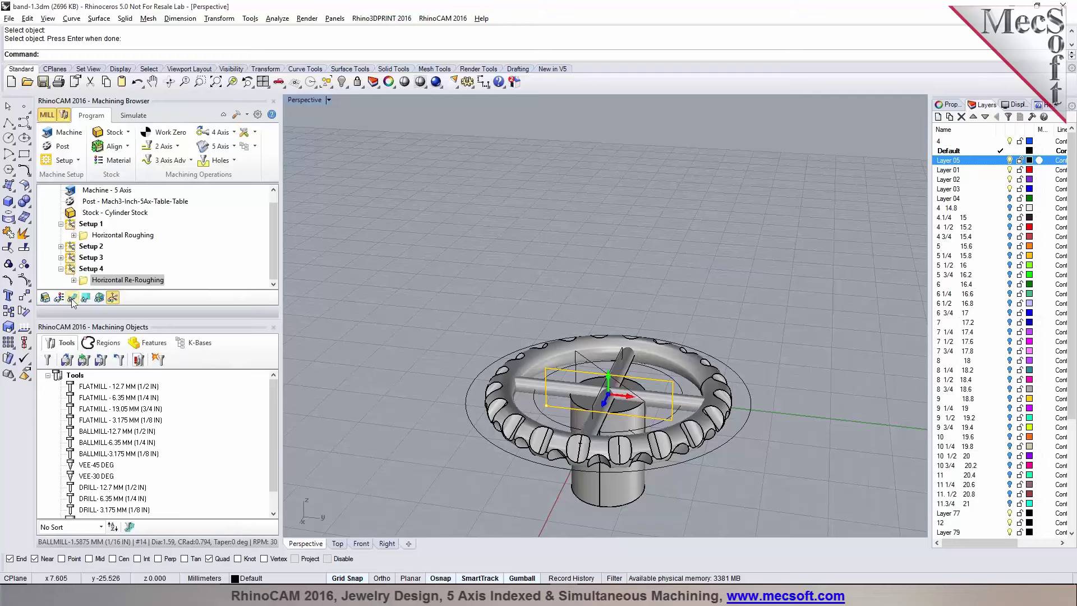
Step: Simulate Setup 4's Horizontal Re-Roughing, inspect the cut stock from another angle, and return to programming
{"action": "left_click", "coordinate": [134, 115]}
{"action": "left_click", "coordinate": [137, 147]}
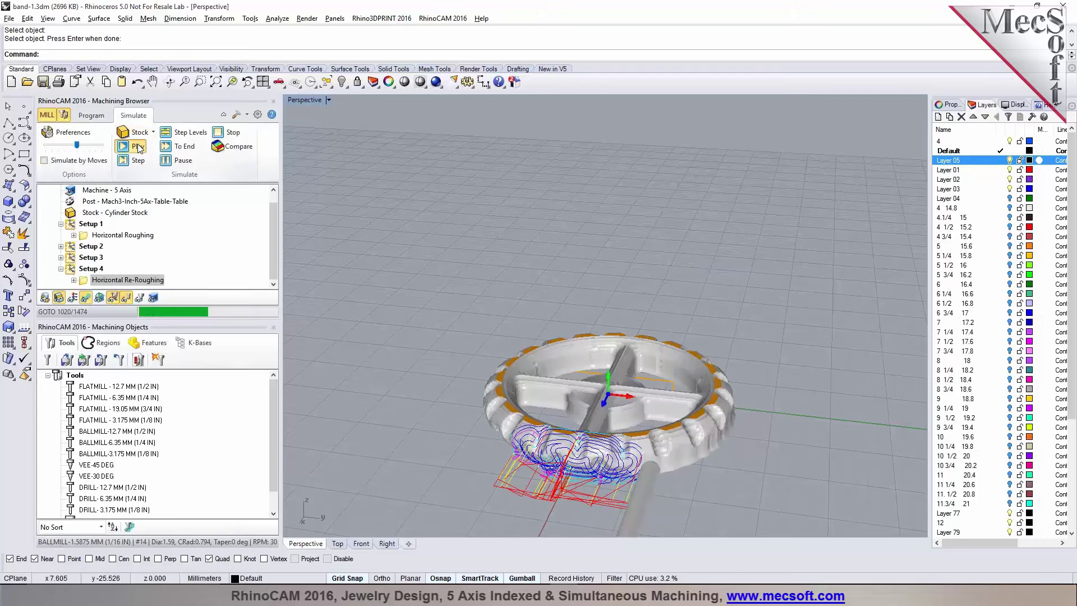
{"action": "left_click", "coordinate": [85, 298]}
{"action": "mouse_move", "coordinate": [600, 443]}
{"action": "right_mouse_down"}
{"action": "mouse_move", "coordinate": [601, 382]}
{"action": "mouse_move", "coordinate": [596, 448]}
{"action": "right_mouse_up"}
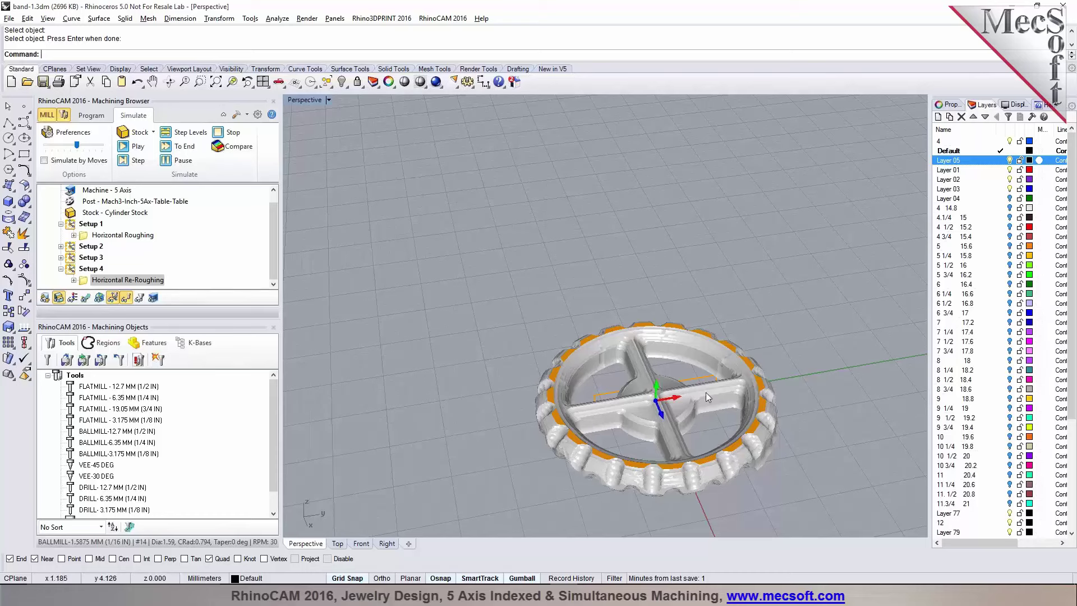
{"action": "left_click", "coordinate": [91, 115]}
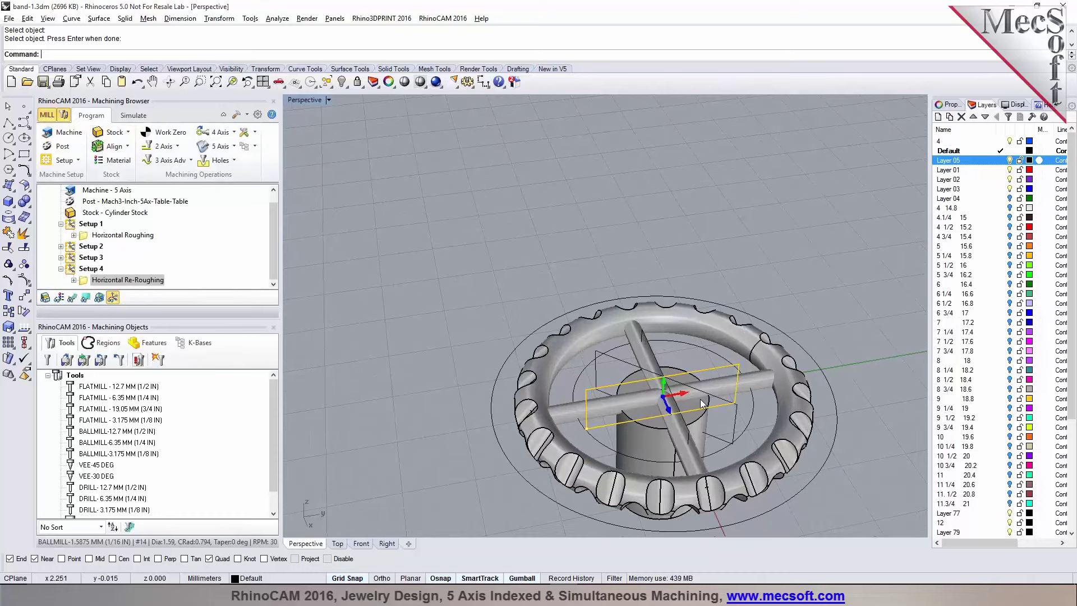
{"action": "scroll", "coordinate": [680, 403], "scroll_direction": "up", "scroll_amount": 1}
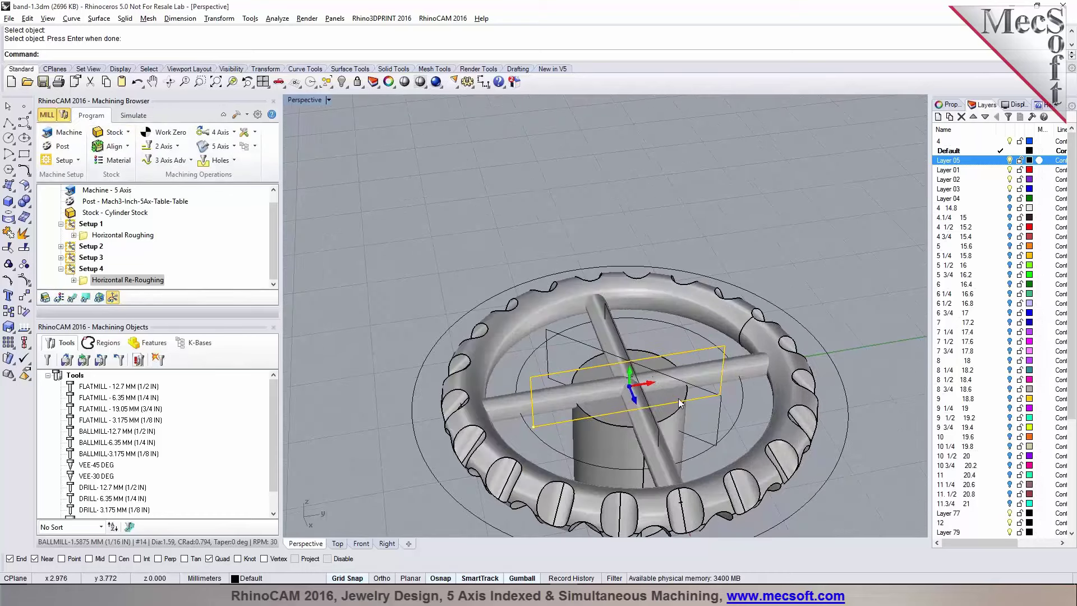
{"action": "scroll", "coordinate": [653, 382], "scroll_direction": "down", "scroll_amount": 1}
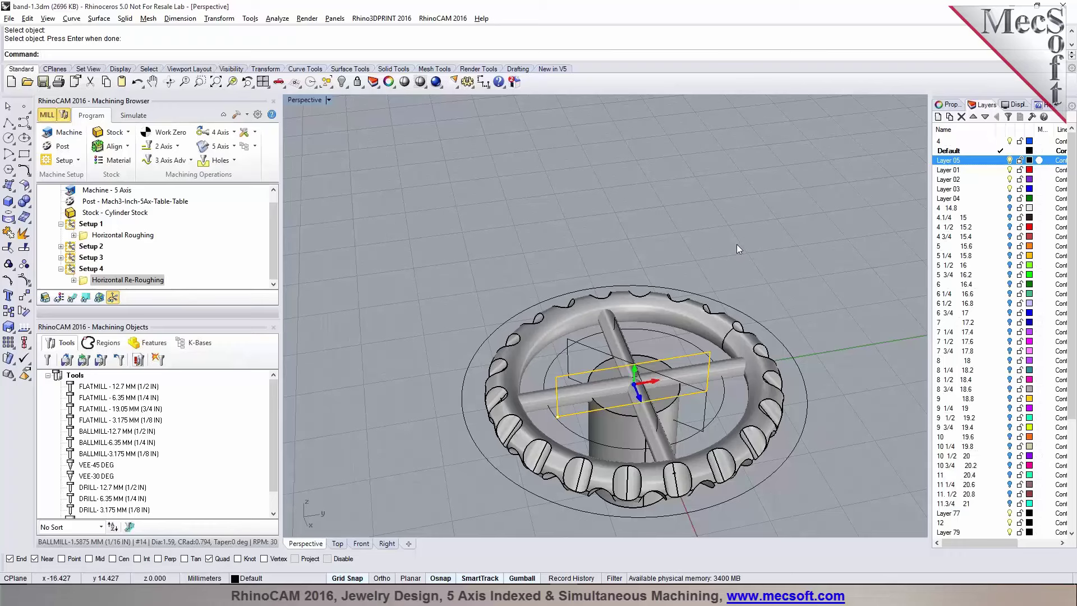
Step: In the Top view, select the vertical containment rectangle's curve and rotate a copy of it 45° about the ring's center
{"action": "left_click", "coordinate": [337, 543]}
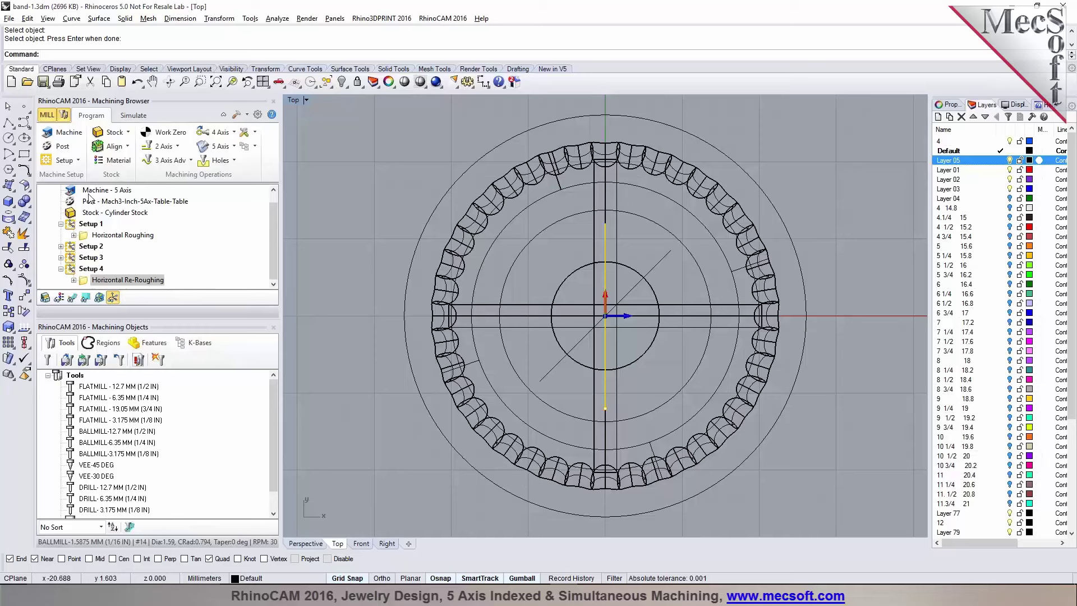
{"action": "scroll", "coordinate": [91, 193], "scroll_direction": "up", "scroll_amount": 1}
{"action": "left_click", "coordinate": [89, 190]}
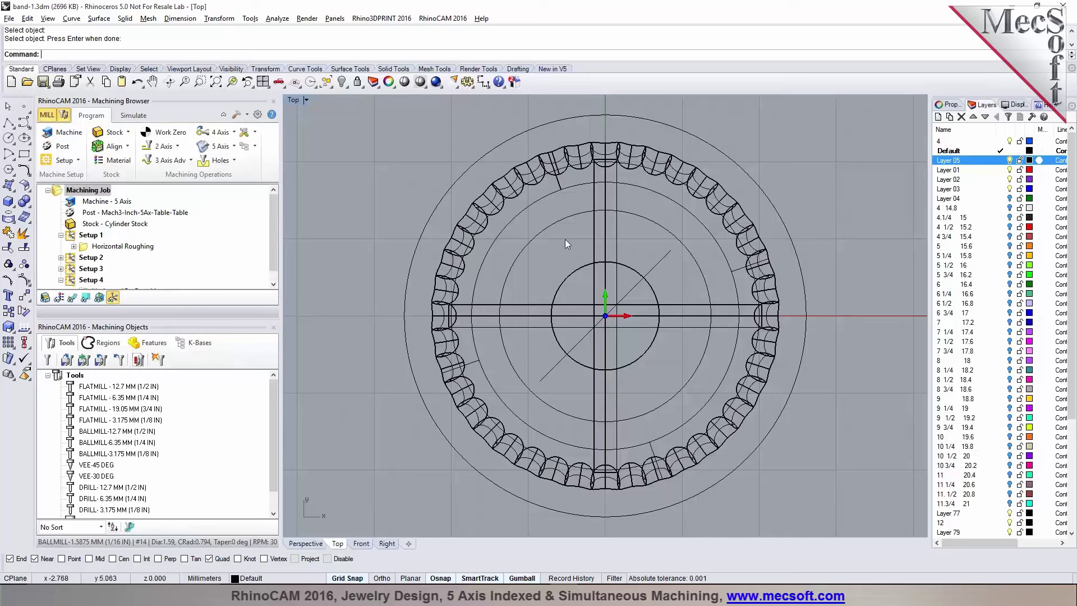
{"action": "left_click", "coordinate": [605, 244]}
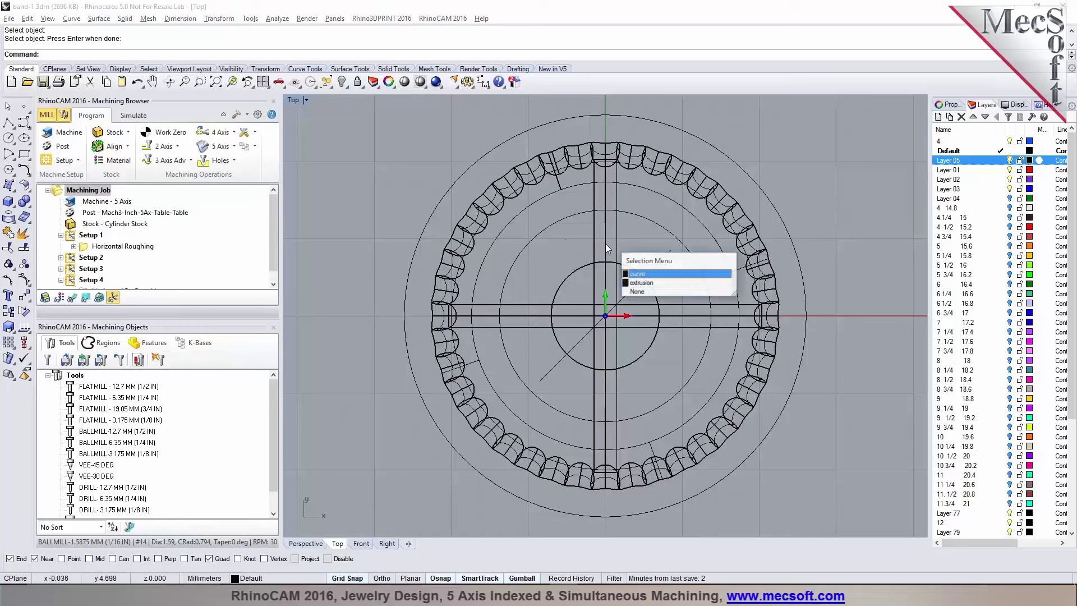
{"action": "left_click", "coordinate": [634, 274]}
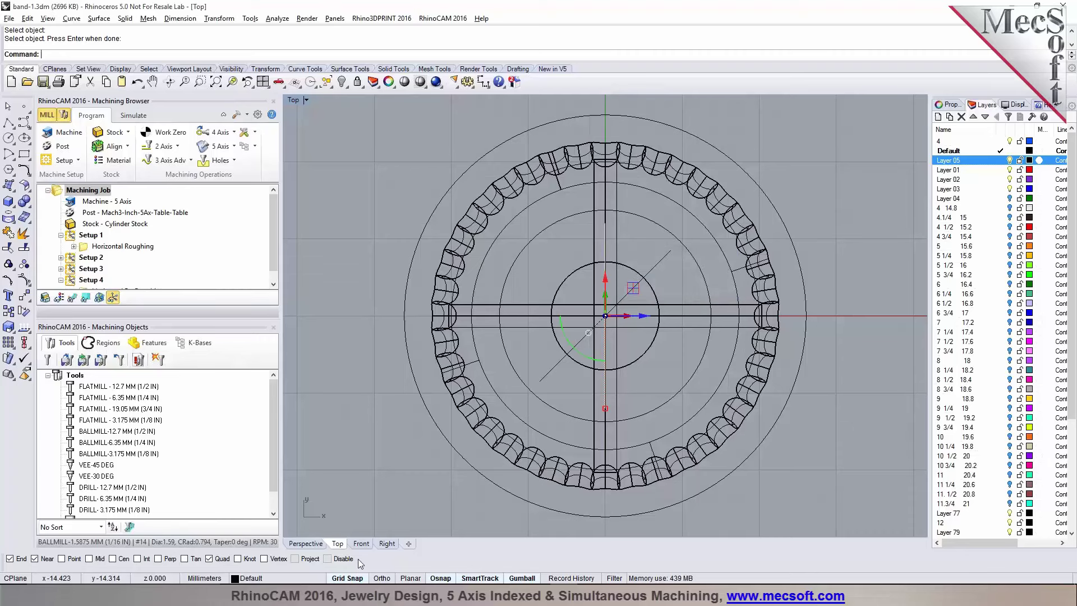
{"action": "left_click", "coordinate": [317, 545]}
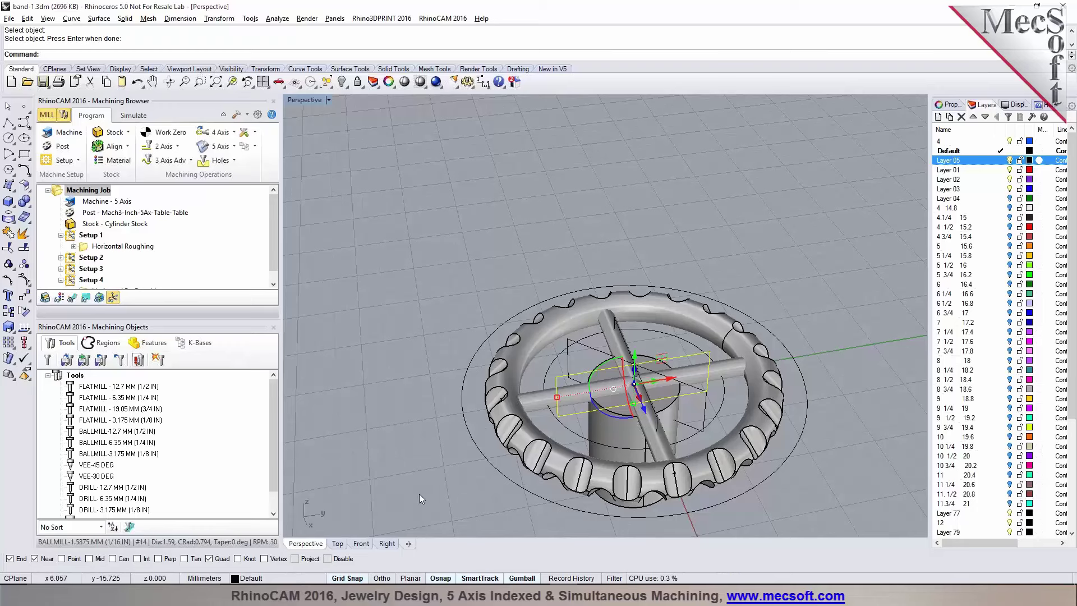
{"action": "left_click", "coordinate": [337, 543]}
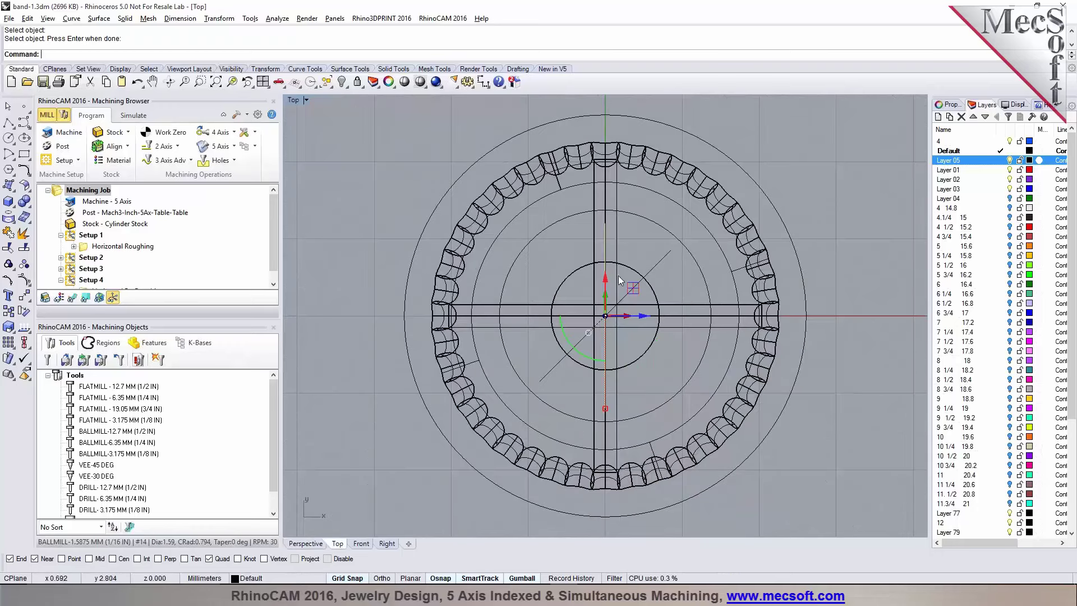
{"action": "left_click", "coordinate": [584, 355]}
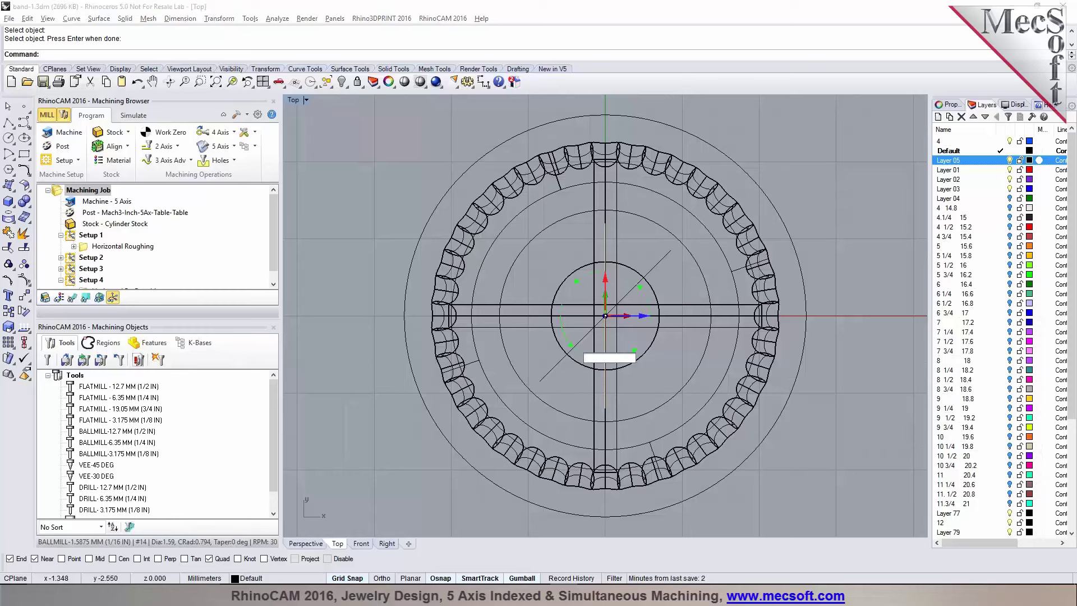
{"action": "key", "text": "Return"}
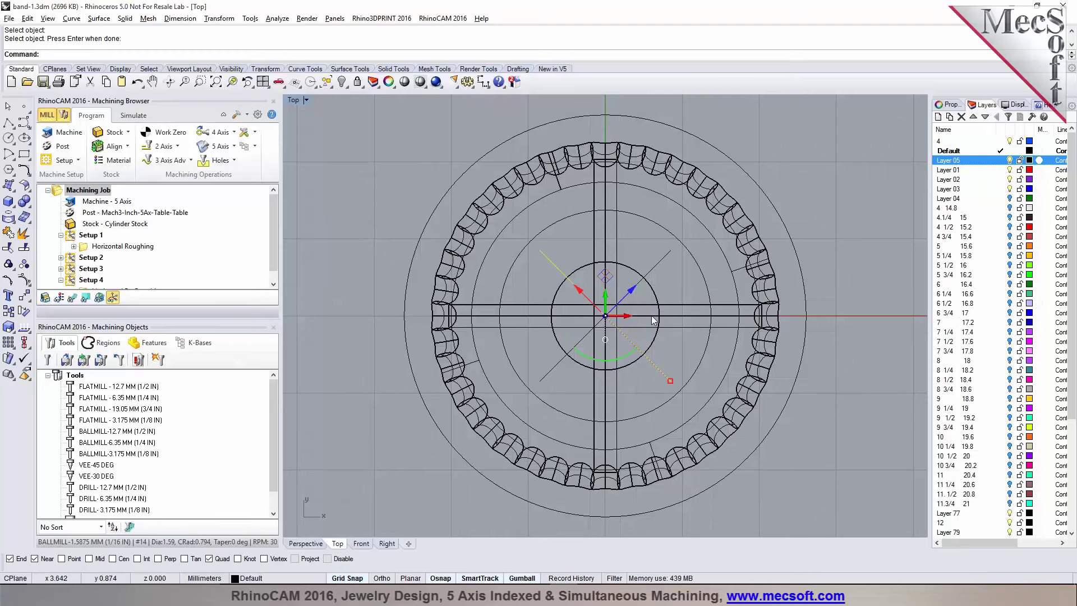
Step: Return to the Perspective view and duplicate Setup 4 with its re-roughing operation as Setup 5
{"action": "left_click", "coordinate": [305, 544]}
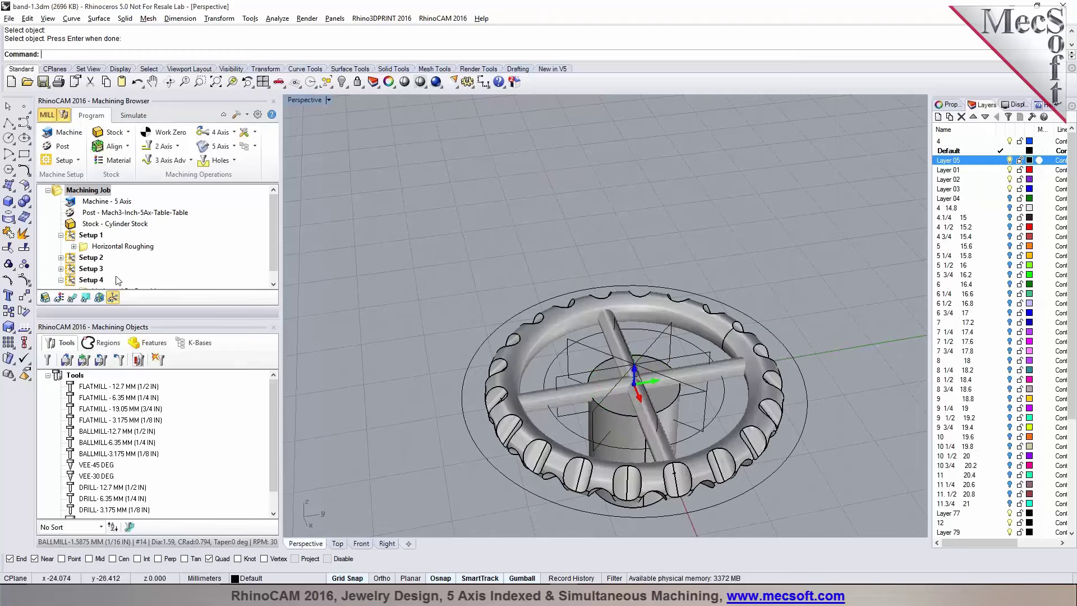
{"action": "left_click", "coordinate": [75, 281]}
{"action": "scroll", "coordinate": [75, 282], "scroll_direction": "down", "scroll_amount": 1}
{"action": "left_click", "coordinate": [75, 280]}
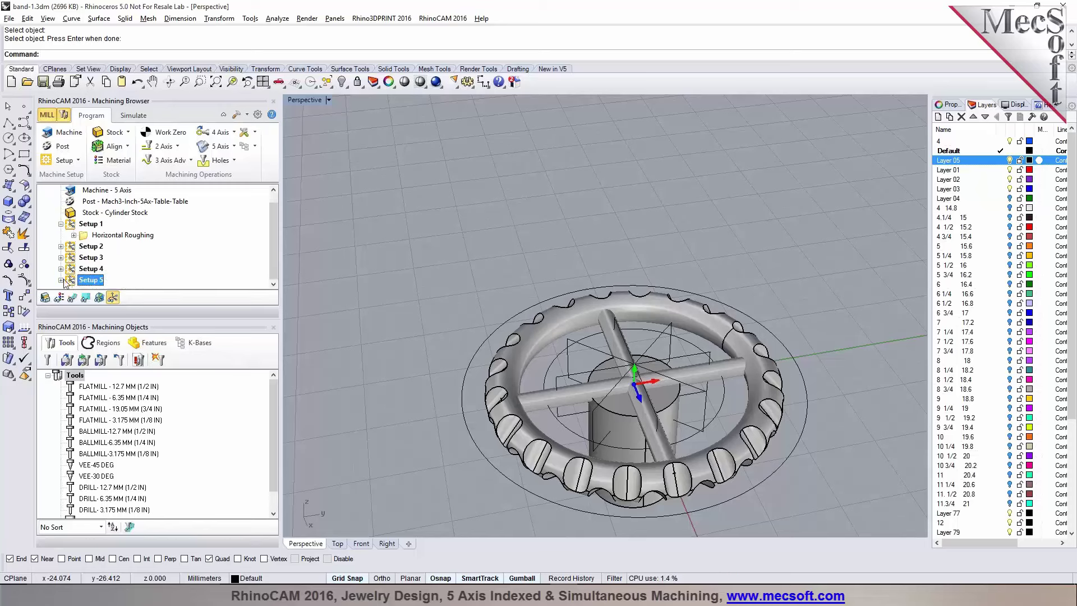
Step: Rotate the orientation of Setup 5 by 45° about the Y axis
{"action": "double_click", "coordinate": [75, 280]}
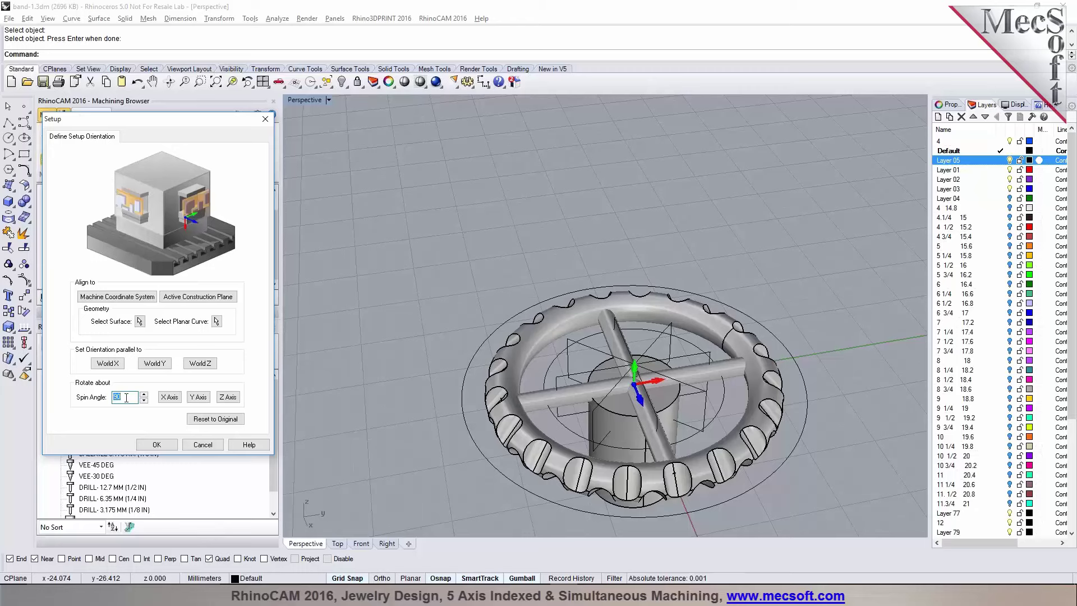
{"action": "left_click", "coordinate": [197, 396]}
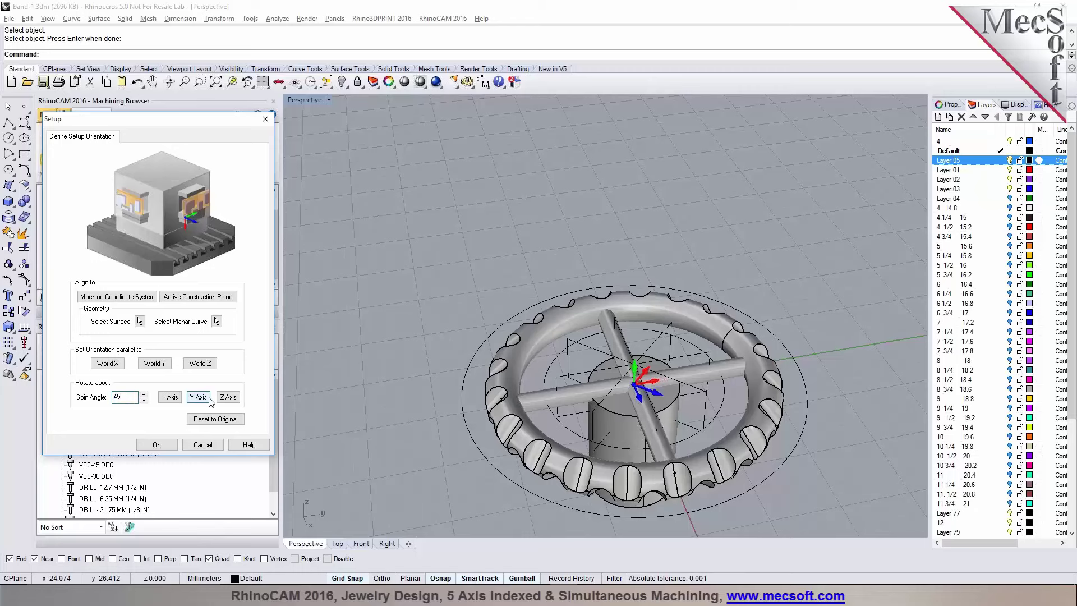
{"action": "left_click", "coordinate": [162, 445]}
Step: Check Setup 4's containment region, and replace the one in Setup 5's Horizontal Re-Roughing with the newly rotated rectangle
{"action": "right_click_drag", "start_coordinate": [561, 404], "coordinate": [425, 371]}
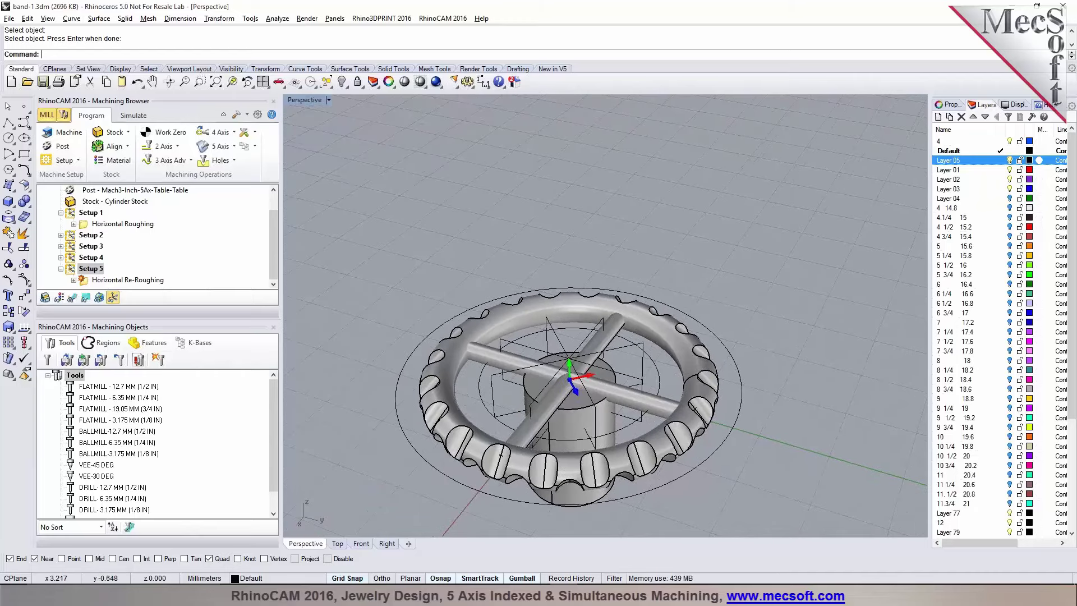
{"action": "left_click", "coordinate": [61, 257]}
{"action": "left_click", "coordinate": [88, 272]}
{"action": "left_click", "coordinate": [88, 271]}
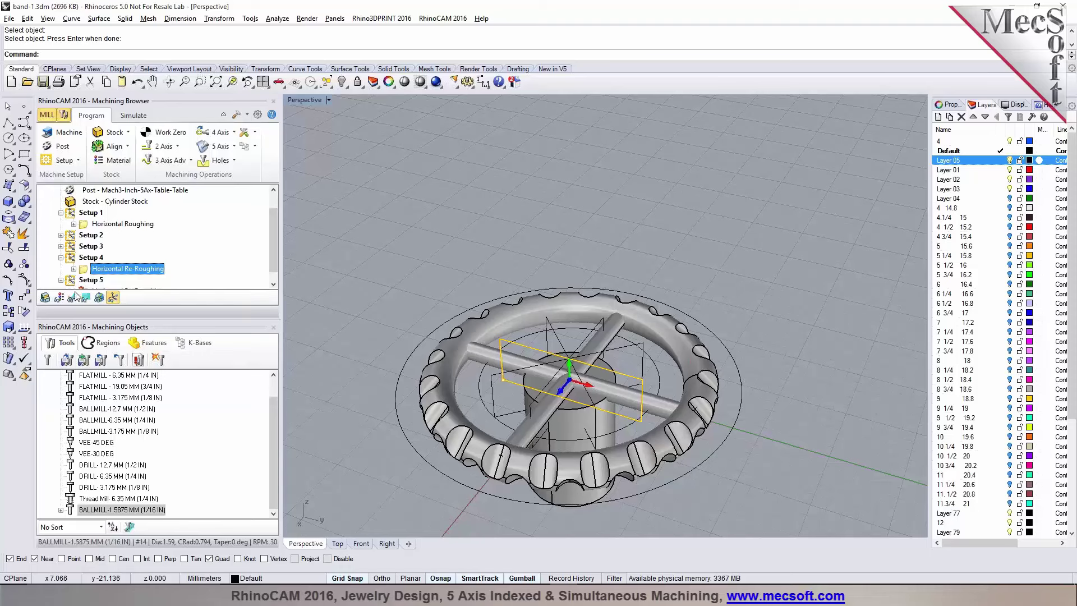
{"action": "double_click", "coordinate": [95, 282]}
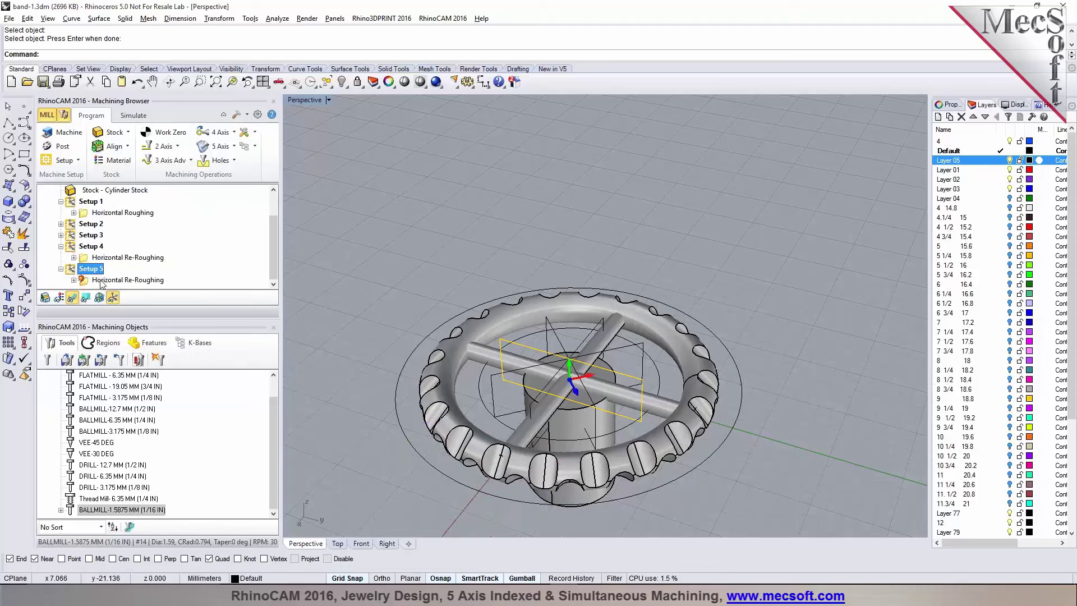
{"action": "left_click", "coordinate": [101, 282]}
{"action": "double_click", "coordinate": [85, 280]}
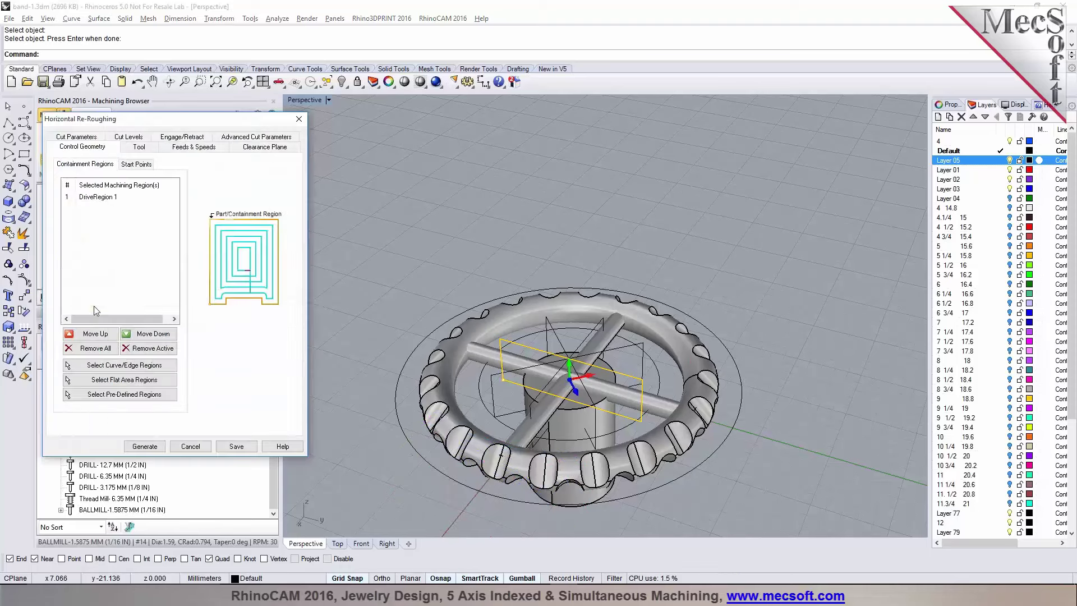
{"action": "left_click", "coordinate": [106, 366]}
{"action": "left_click", "coordinate": [630, 350]}
{"action": "key", "text": "Return"}
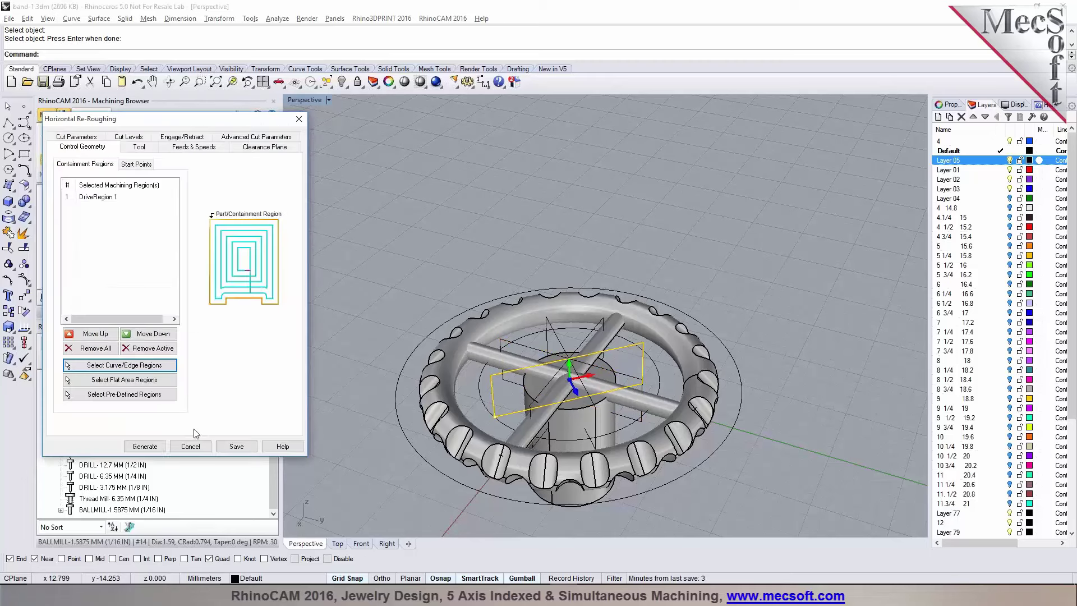
Step: Generate the Horizontal Re-Roughing toolpath in Setup 5 and simulate its material removal
{"action": "left_click", "coordinate": [143, 455]}
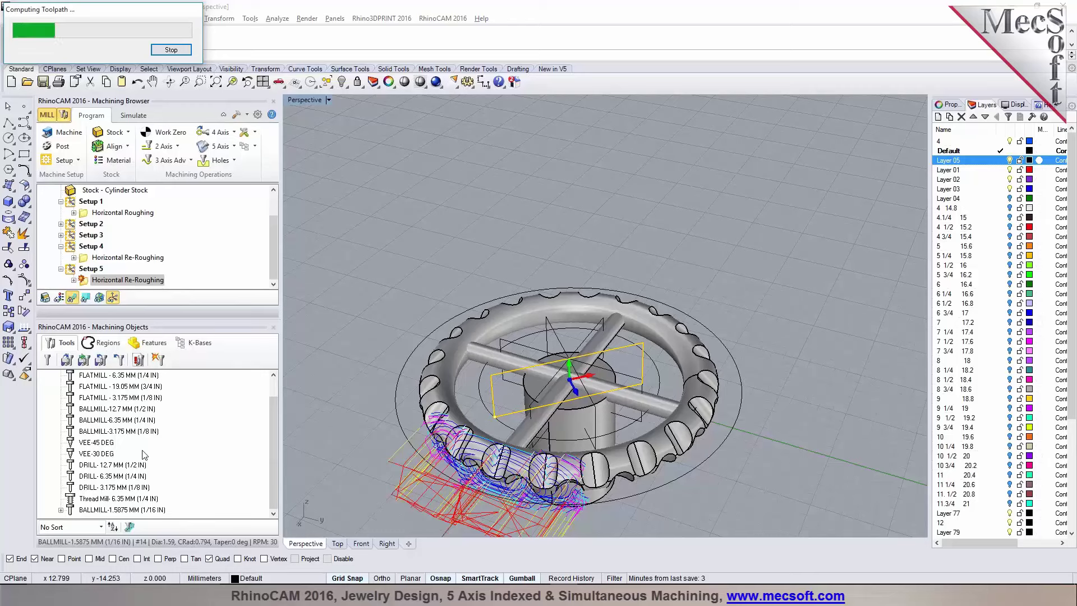
{"action": "left_click", "coordinate": [134, 115]}
{"action": "left_click", "coordinate": [134, 147]}
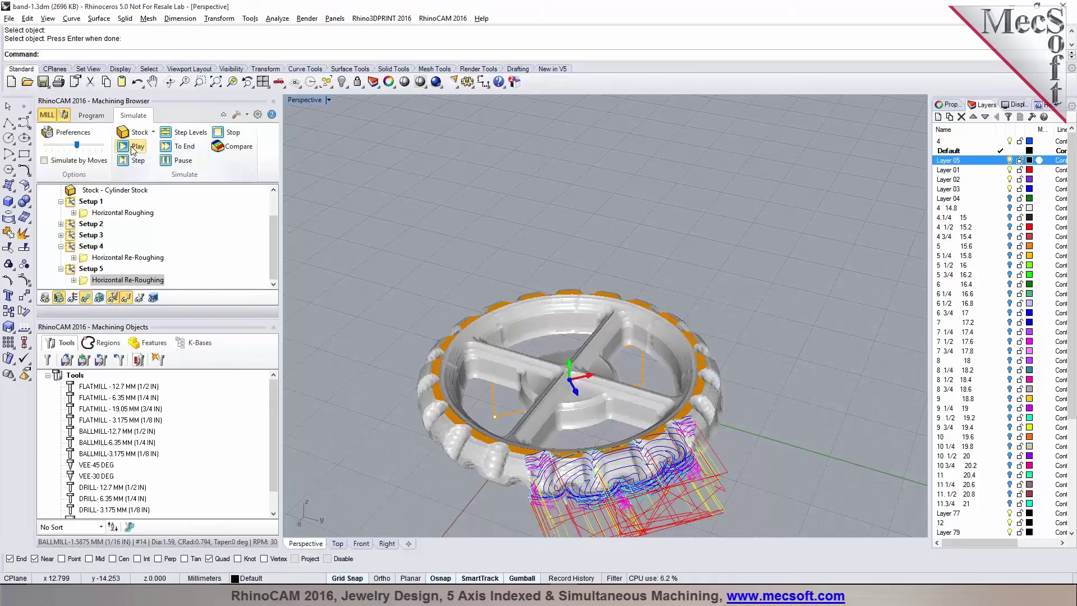
Step: Close the Machining Objects browser and collapse the operations under Setups 4 and 5
{"action": "left_click", "coordinate": [274, 328]}
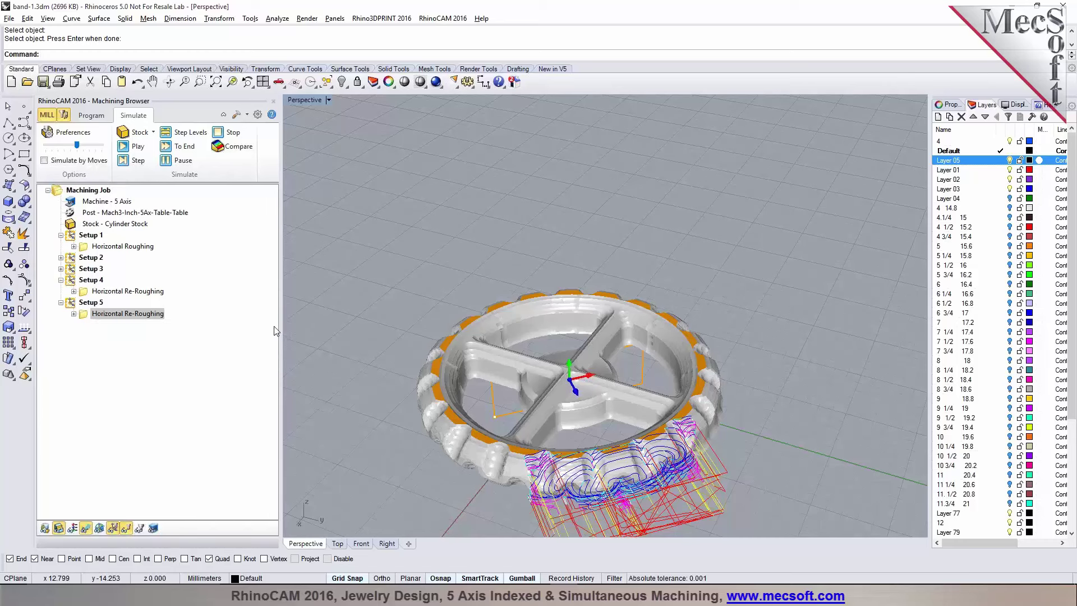
{"action": "left_click", "coordinate": [60, 279]}
{"action": "left_click", "coordinate": [61, 291]}
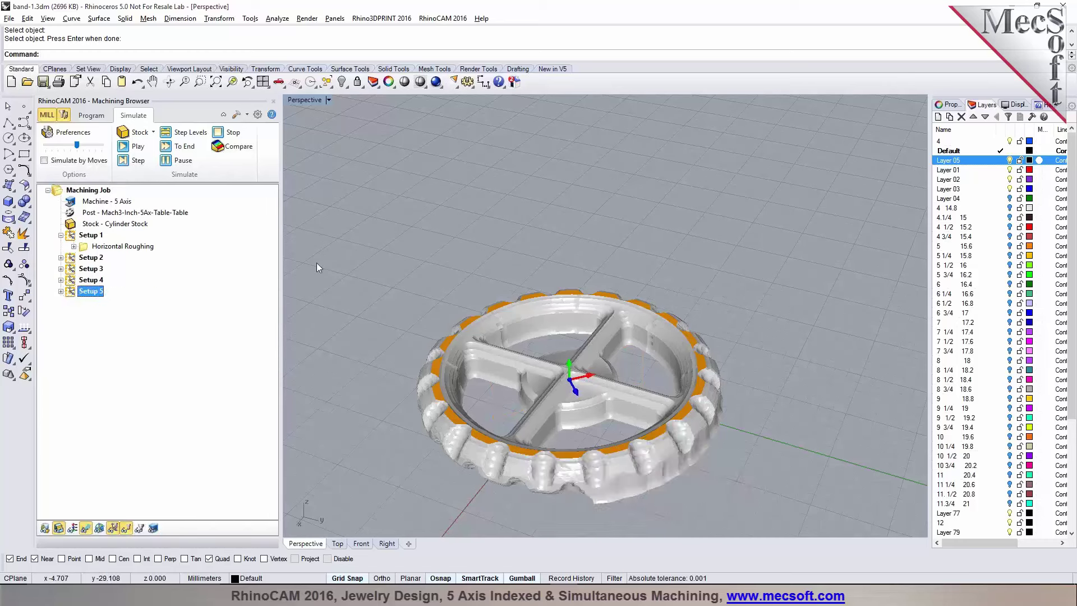
Step: Copy Setup 1 and paste the duplicate after Setup 5 in the machining job
{"action": "left_click", "coordinate": [85, 258]}
{"action": "left_click", "coordinate": [88, 235]}
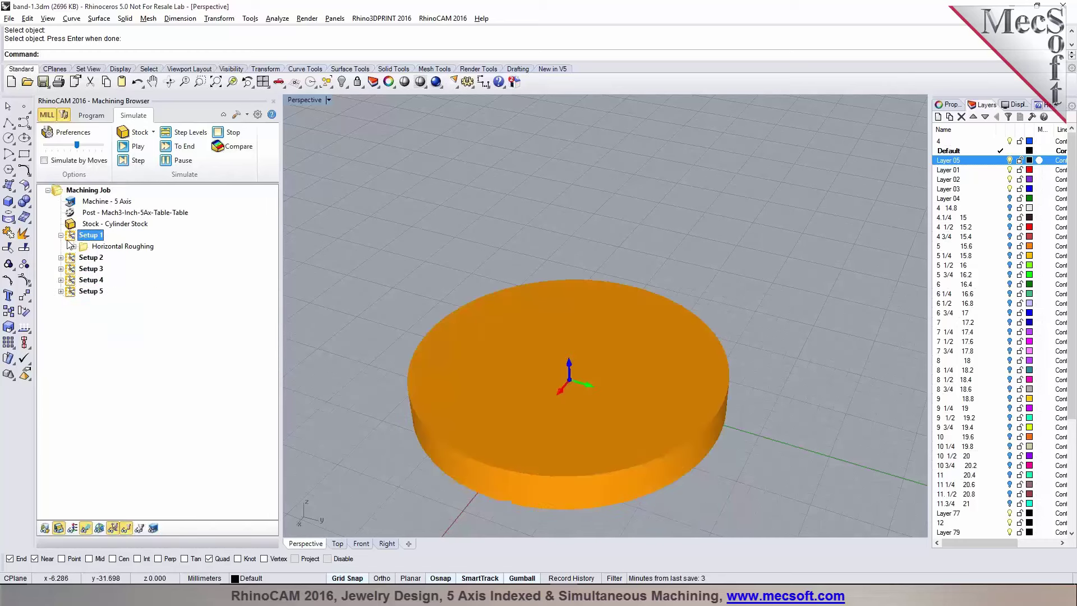
{"action": "left_click", "coordinate": [61, 236]}
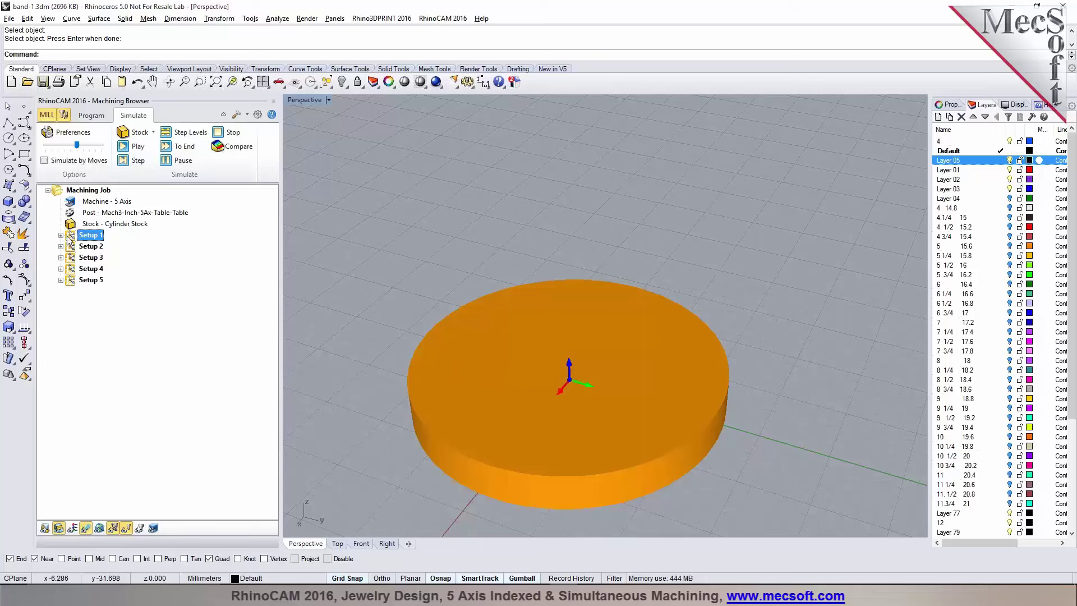
{"action": "left_click", "coordinate": [84, 279]}
{"action": "left_click", "coordinate": [67, 291]}
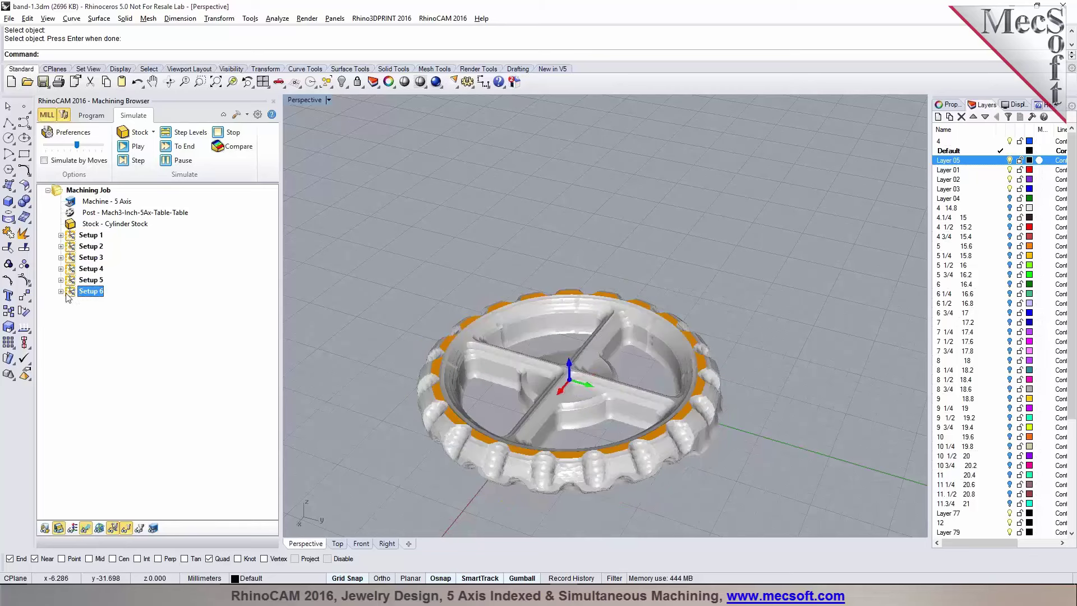
Step: Reorient Setup 6 by rotating it 90 degrees about the X axis and in 90-degree spins about the Y axis
{"action": "left_click", "coordinate": [61, 291]}
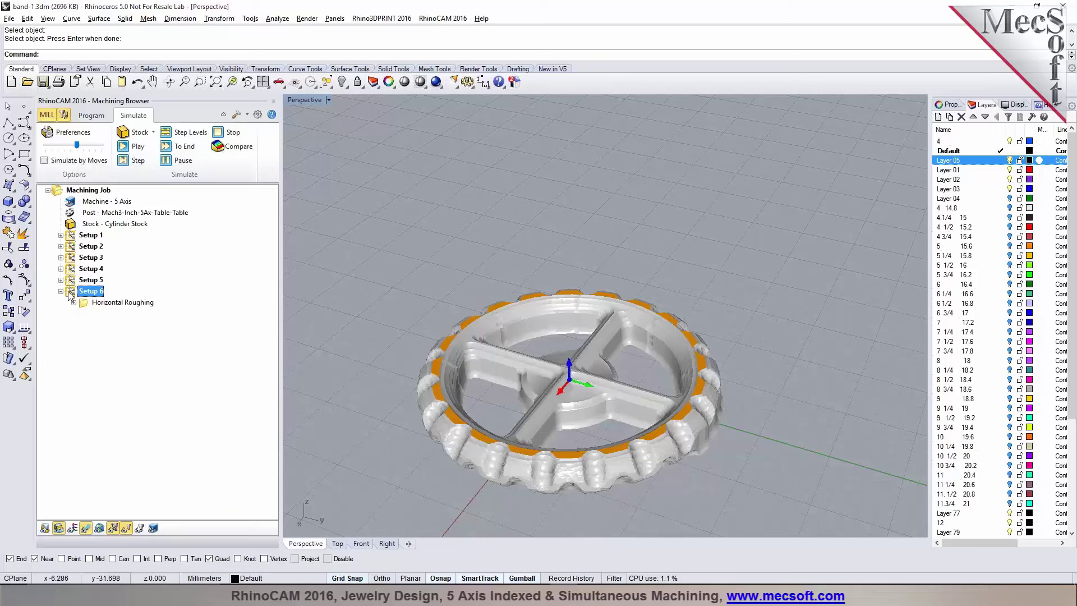
{"action": "left_click", "coordinate": [60, 291]}
{"action": "double_click", "coordinate": [88, 291]}
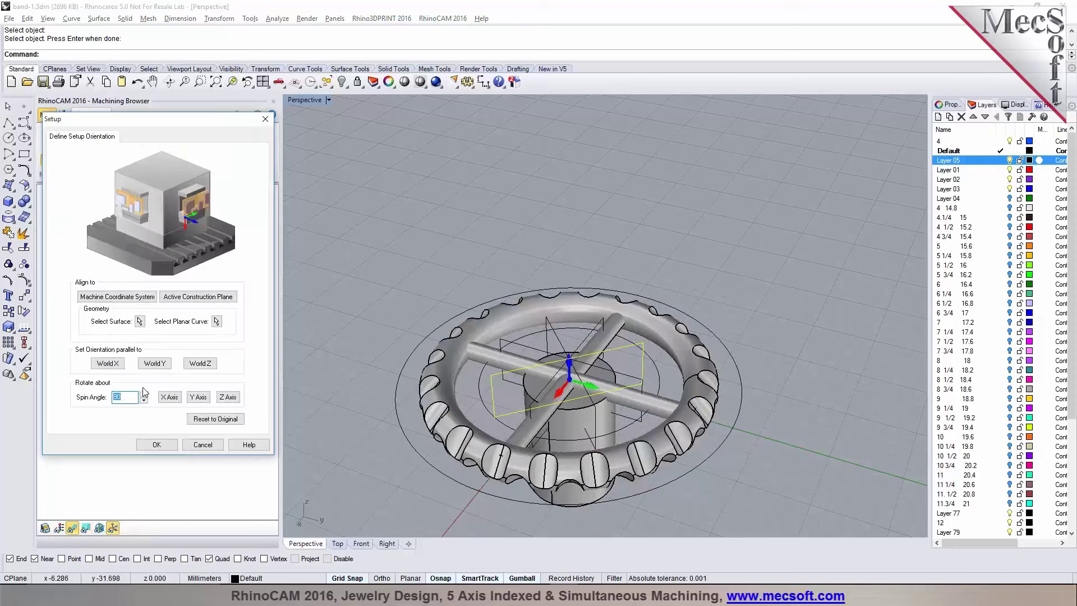
{"action": "left_click", "coordinate": [171, 398]}
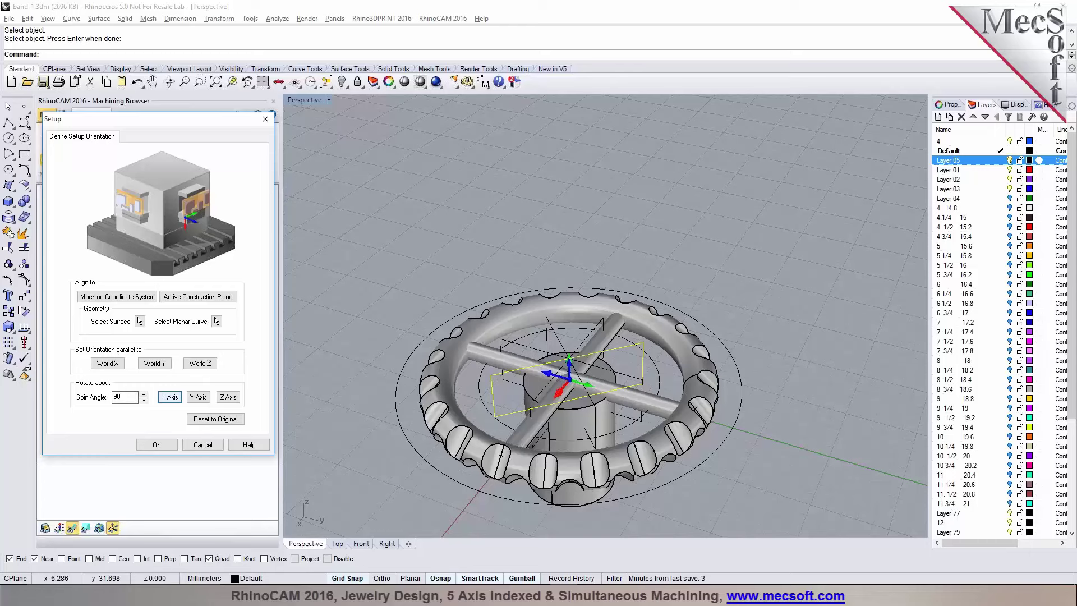
{"action": "left_click", "coordinate": [197, 397]}
{"action": "left_click", "coordinate": [156, 444]}
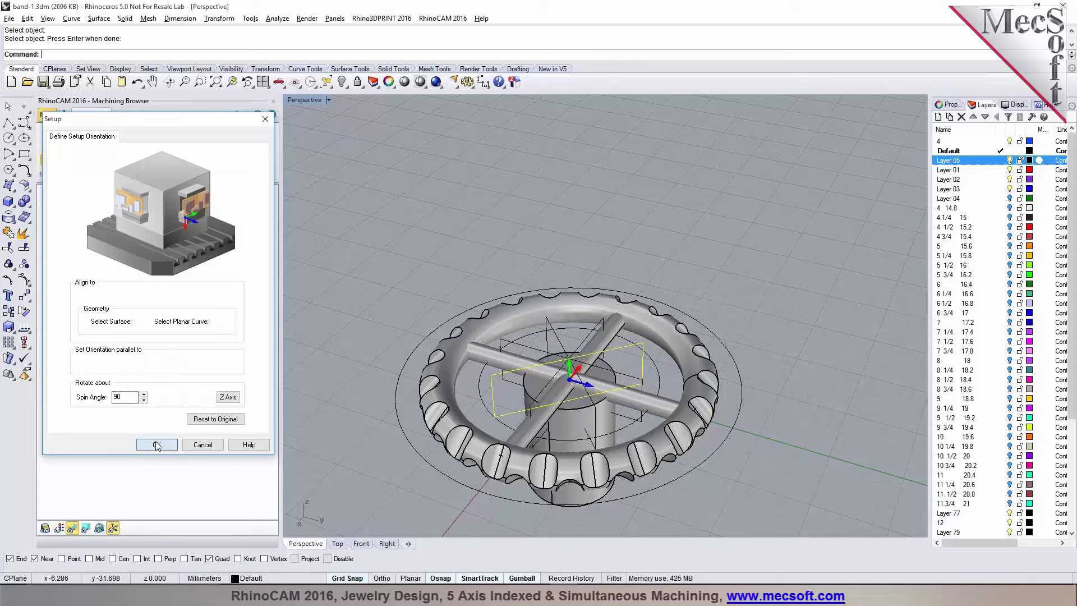
Step: Remove the copied Horizontal Roughing operation from Setup 6
{"action": "left_click", "coordinate": [84, 303]}
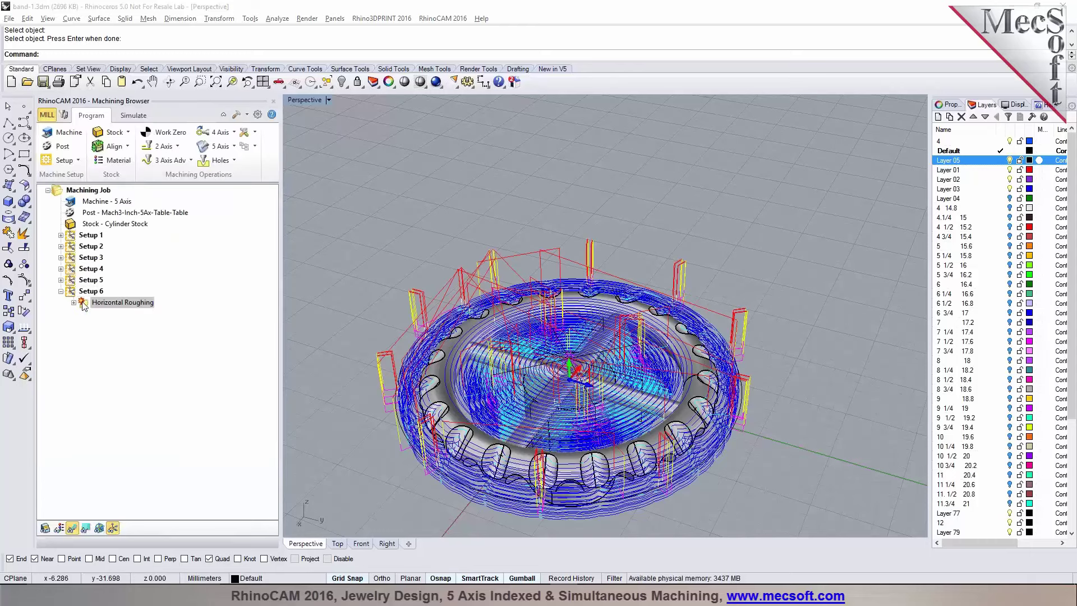
{"action": "double_click", "coordinate": [84, 304]}
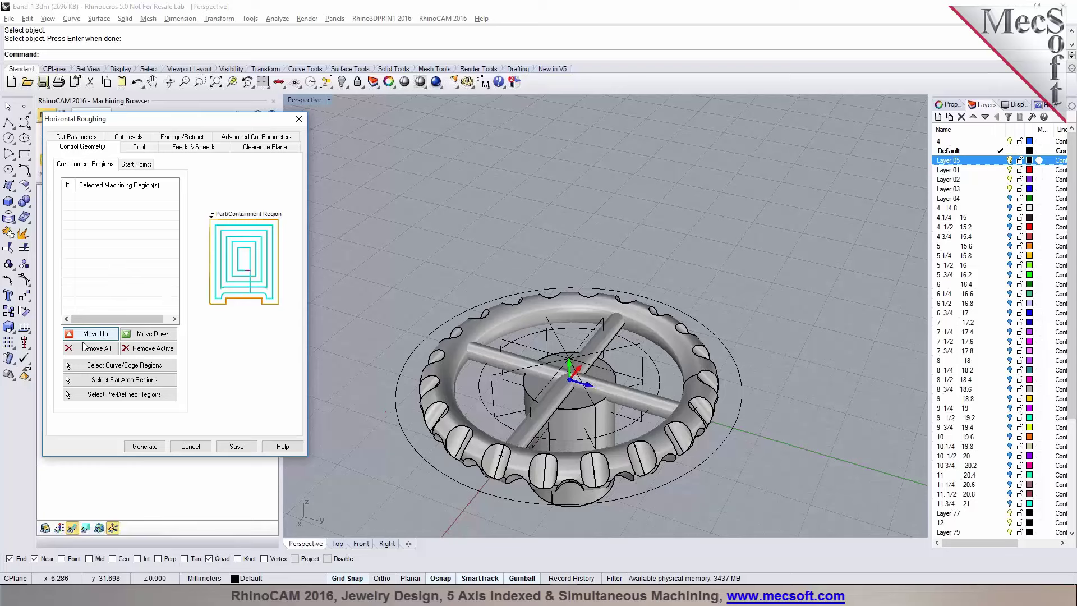
{"action": "left_click", "coordinate": [189, 446]}
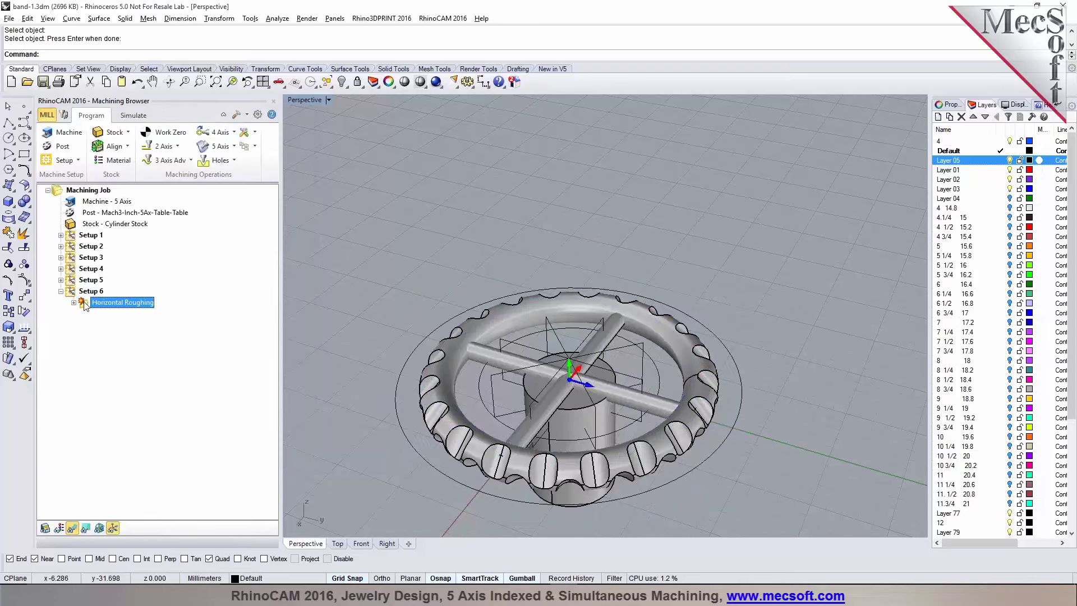
{"action": "left_click", "coordinate": [61, 291]}
Step: Copy the Horizontal Re-Roughing operation from Setup 5 into Setup 6
{"action": "left_click", "coordinate": [89, 279]}
{"action": "left_click", "coordinate": [60, 280]}
{"action": "left_click", "coordinate": [87, 292]}
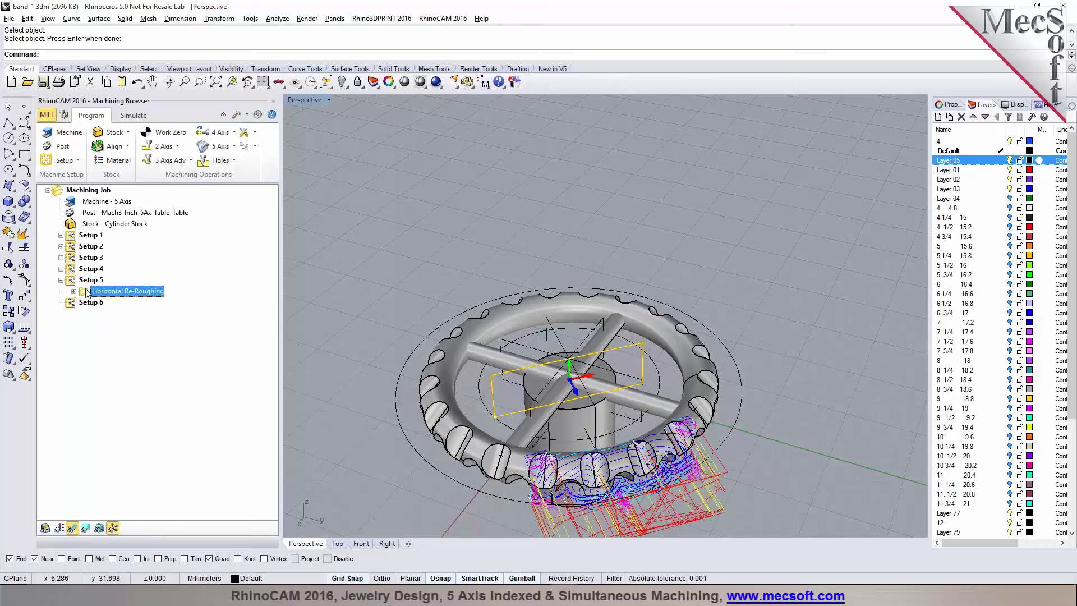
{"action": "left_click", "coordinate": [87, 302]}
{"action": "left_click", "coordinate": [60, 302]}
{"action": "left_click", "coordinate": [61, 303]}
{"action": "left_click", "coordinate": [61, 302]}
{"action": "left_click", "coordinate": [90, 315]}
Step: Replace the containment region of Setup 6's Horizontal Re-Roughing with the rectangular curve facing this setup's tool direction, and generate the toolpath
{"action": "double_click", "coordinate": [87, 315]}
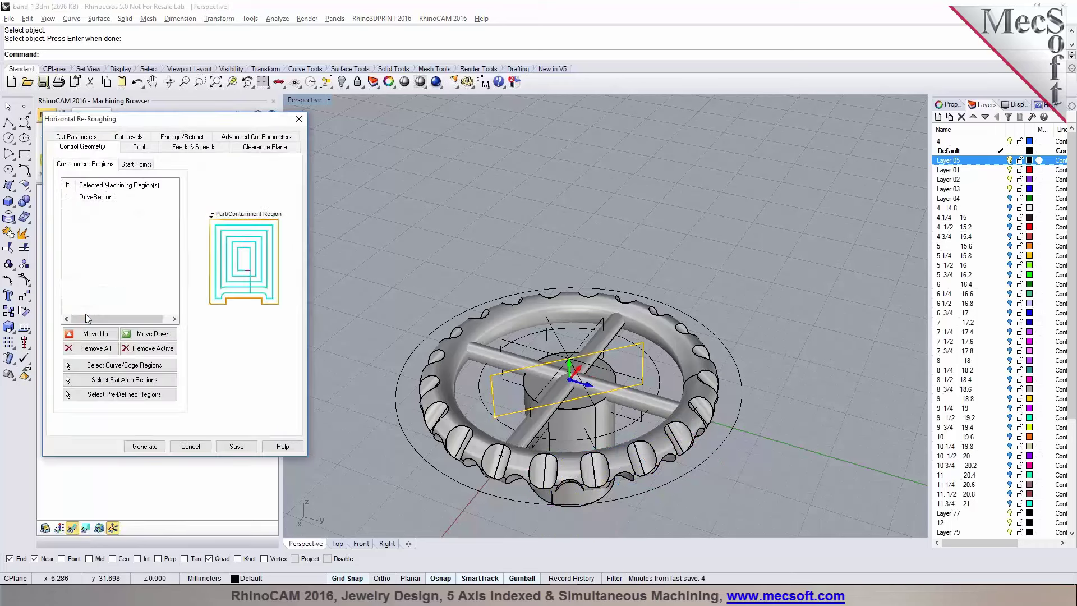
{"action": "left_click", "coordinate": [92, 350]}
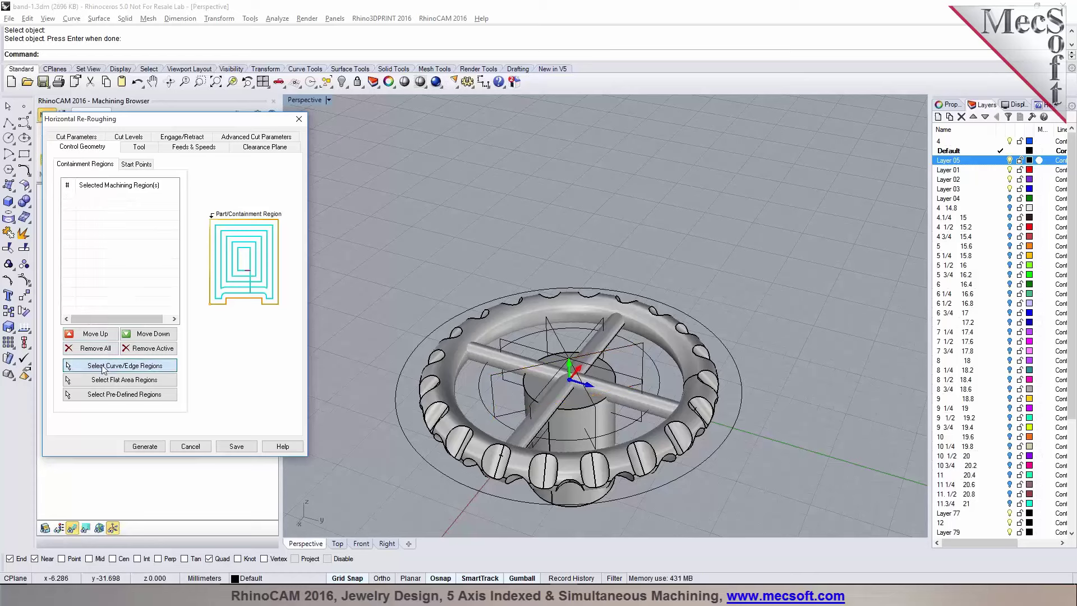
{"action": "left_click", "coordinate": [112, 365]}
{"action": "left_click", "coordinate": [597, 331]}
{"action": "right_click", "coordinate": [597, 330]}
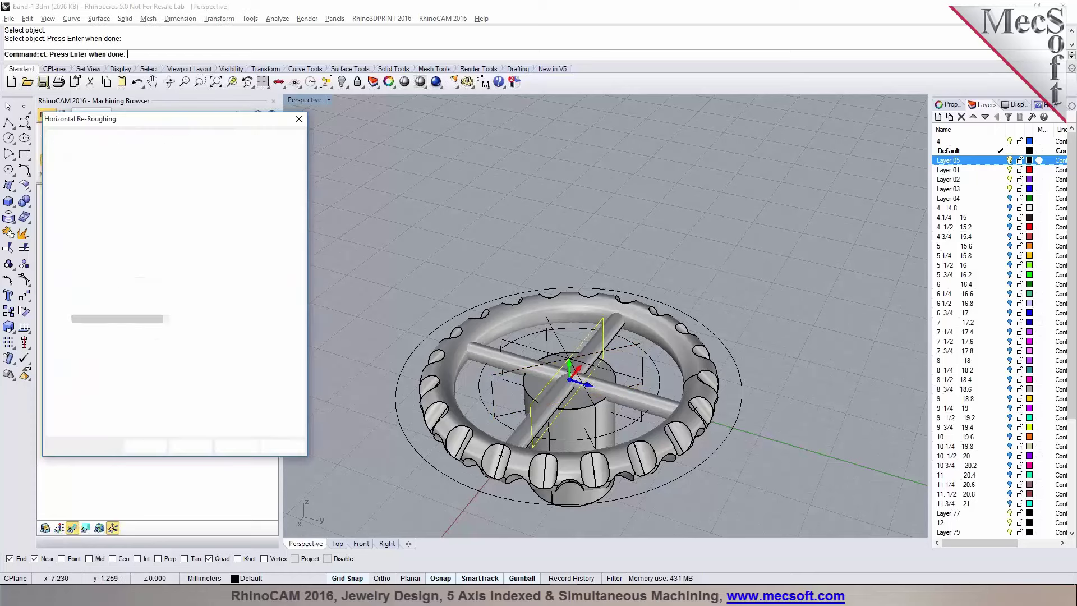
{"action": "left_click", "coordinate": [147, 447]}
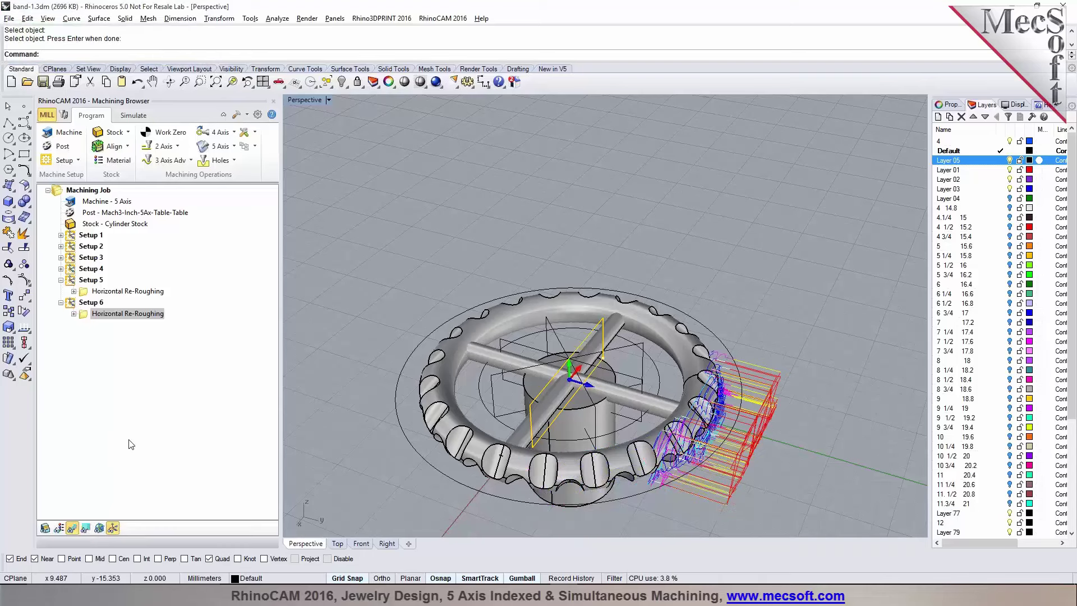
Step: Simulate the material removal of the Horizontal Re-Roughing operation in Setup 6
{"action": "left_click", "coordinate": [135, 115]}
{"action": "left_click", "coordinate": [138, 147]}
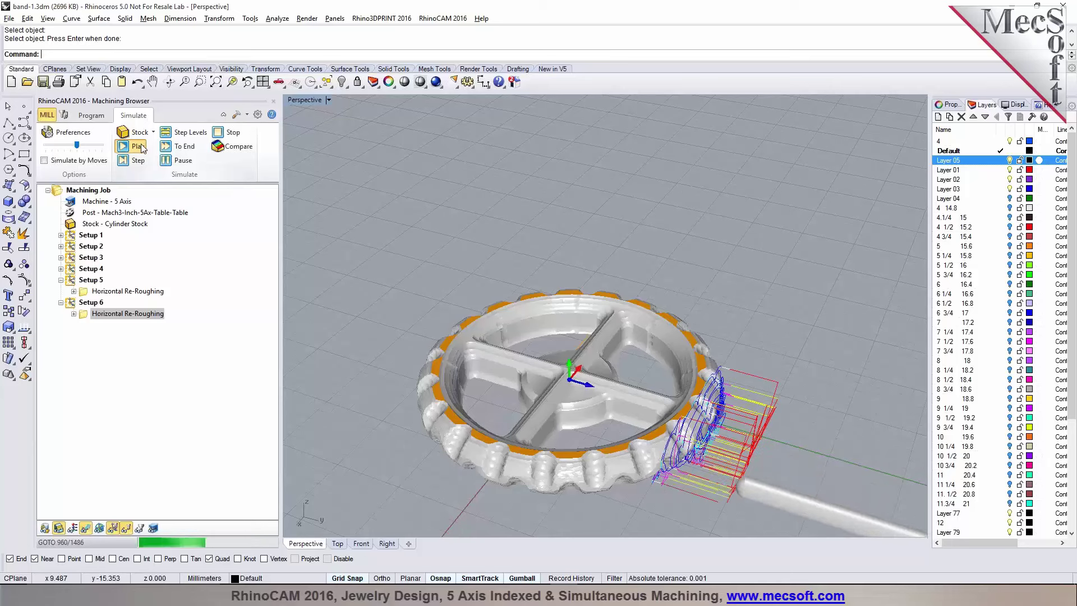
{"action": "left_click", "coordinate": [91, 115]}
Step: Examine the orientations of Setups 2 to 4 and the re-roughing toolpaths of Setups 2 and 3
{"action": "left_click", "coordinate": [90, 246]}
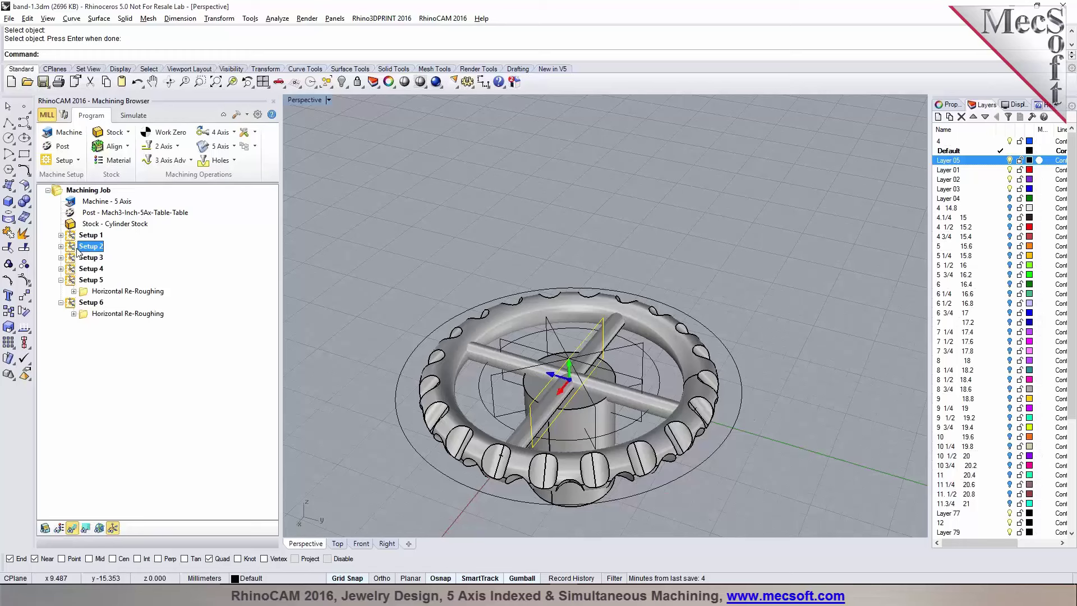
{"action": "left_click", "coordinate": [89, 258]}
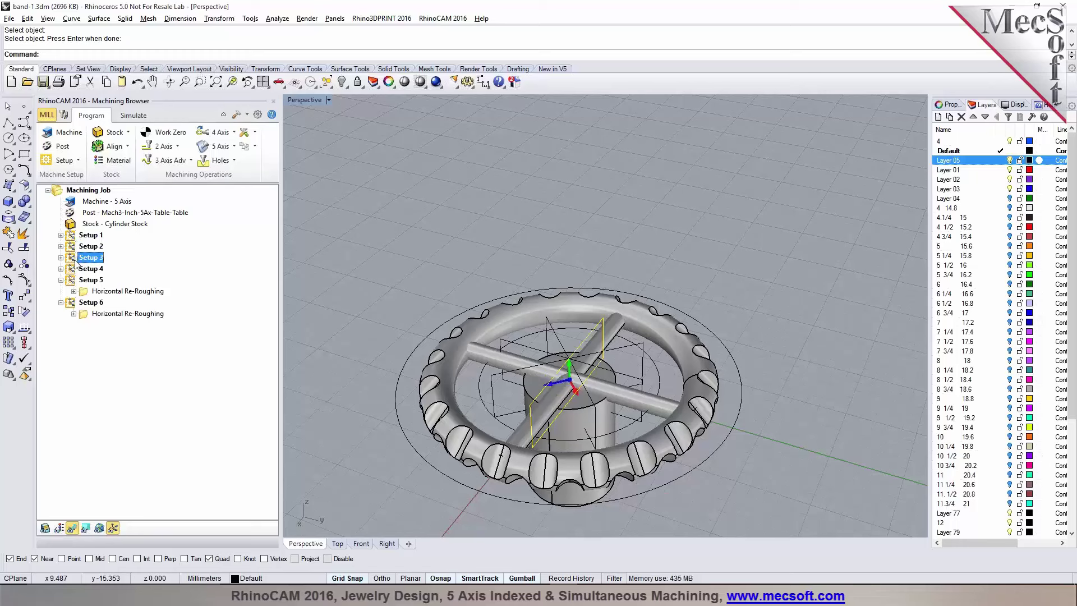
{"action": "left_click", "coordinate": [84, 269]}
{"action": "left_click", "coordinate": [87, 247]}
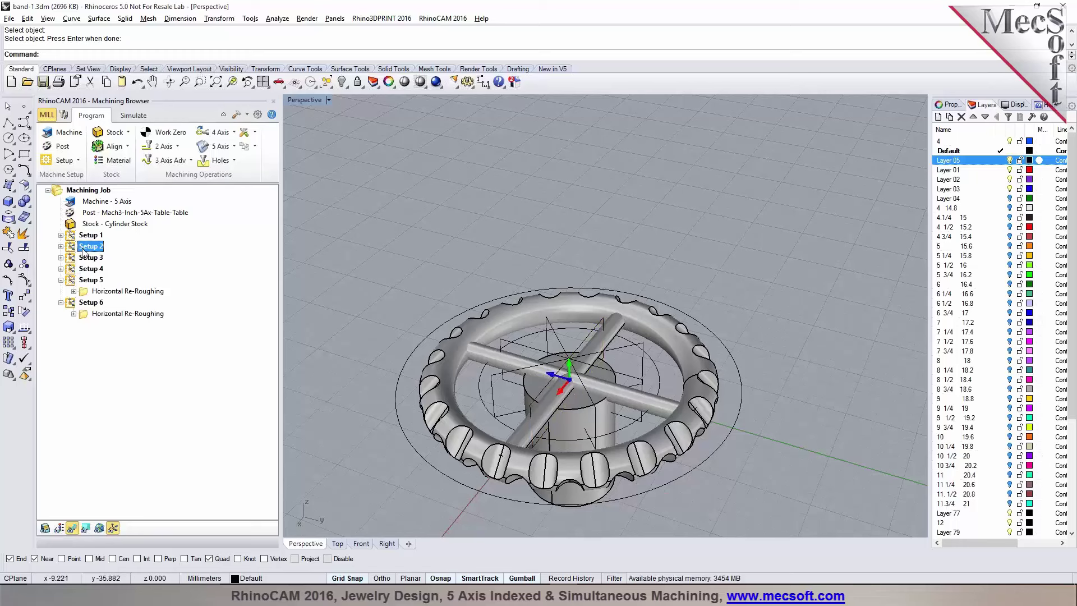
{"action": "left_click", "coordinate": [61, 246]}
{"action": "left_click", "coordinate": [95, 258]}
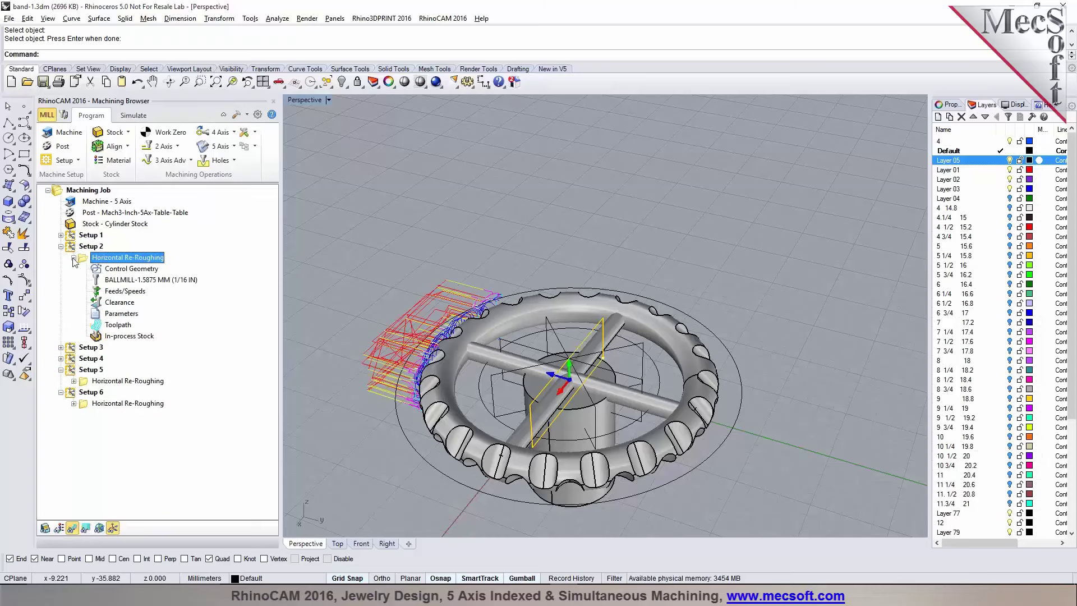
{"action": "left_click", "coordinate": [73, 258]}
{"action": "left_click", "coordinate": [84, 269]}
{"action": "left_click", "coordinate": [60, 268]}
{"action": "left_click", "coordinate": [112, 280]}
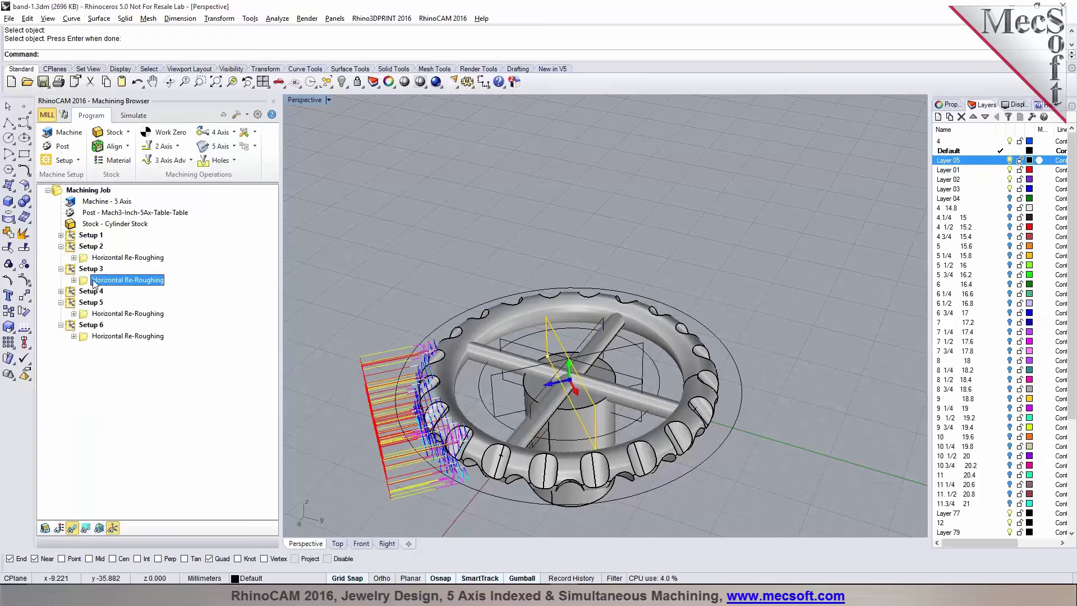
Step: Copy Setup 3 with its Horizontal Re-Roughing operation and paste the duplicate after Setup 6
{"action": "left_click", "coordinate": [77, 269]}
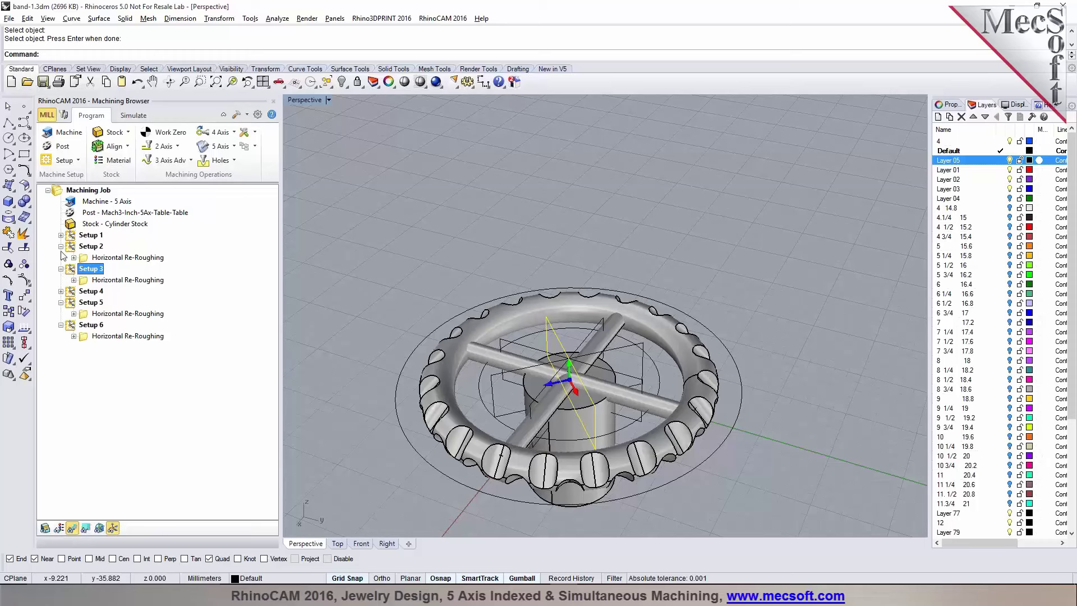
{"action": "left_click", "coordinate": [60, 247]}
{"action": "right_click", "coordinate": [68, 261]}
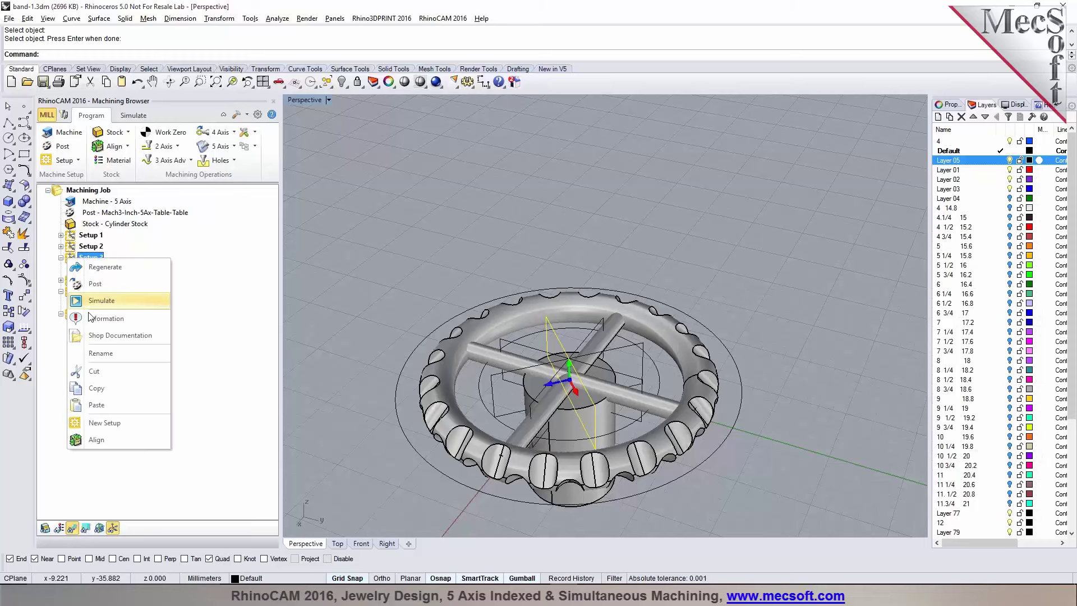
{"action": "left_click", "coordinate": [102, 389]}
{"action": "left_click", "coordinate": [76, 315]}
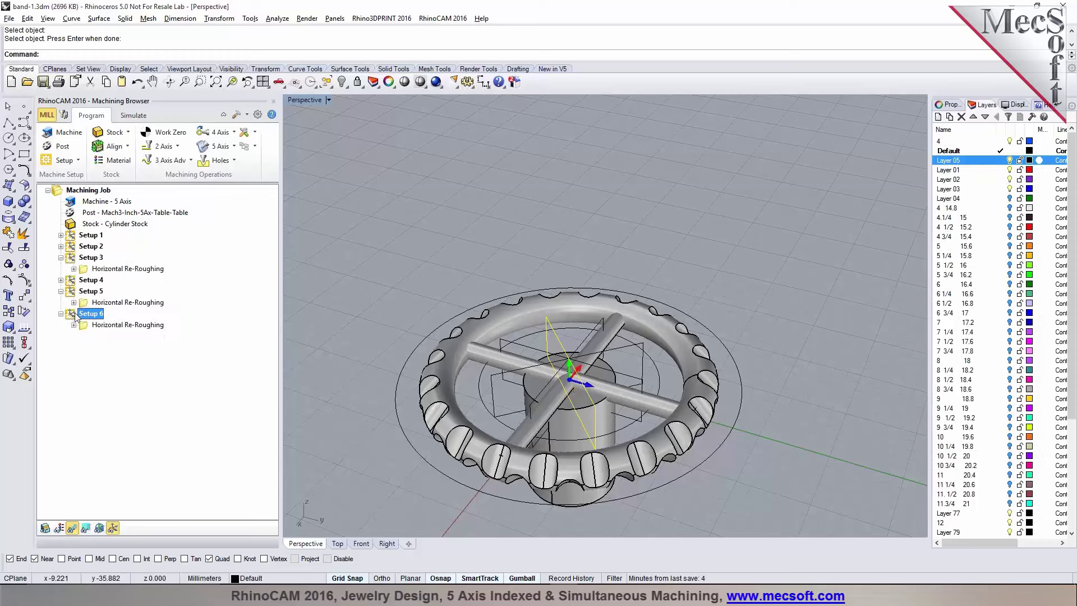
{"action": "right_click", "coordinate": [75, 316]}
{"action": "left_click", "coordinate": [111, 441]}
{"action": "left_click", "coordinate": [79, 337]}
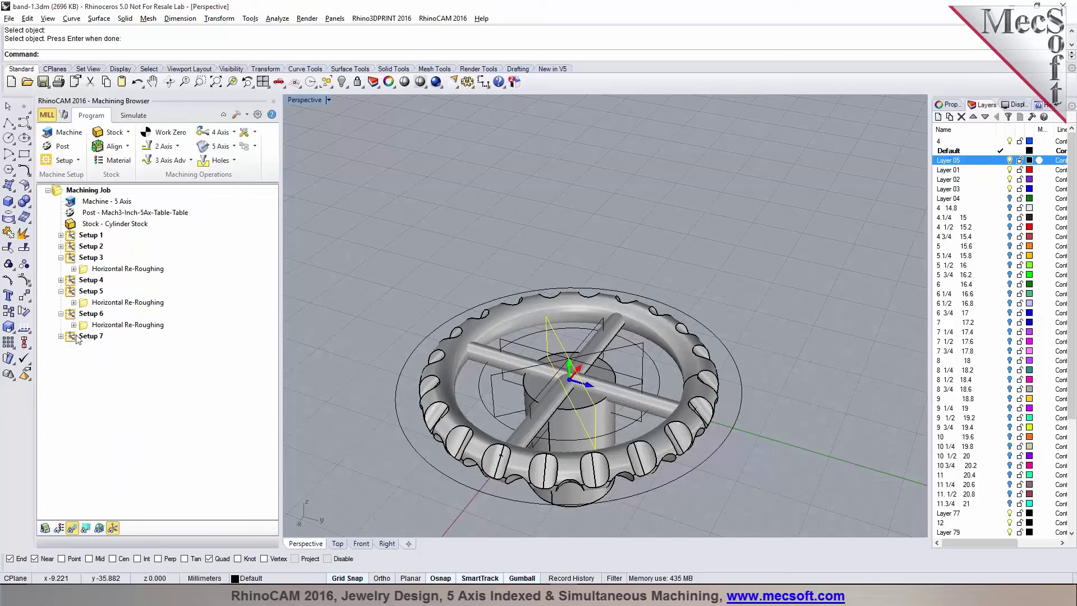
Step: Reorient Setup 7 about its Y axis so the tool approaches the side of the ring opposite Setup 3
{"action": "left_click", "coordinate": [61, 336]}
{"action": "double_click", "coordinate": [67, 338]}
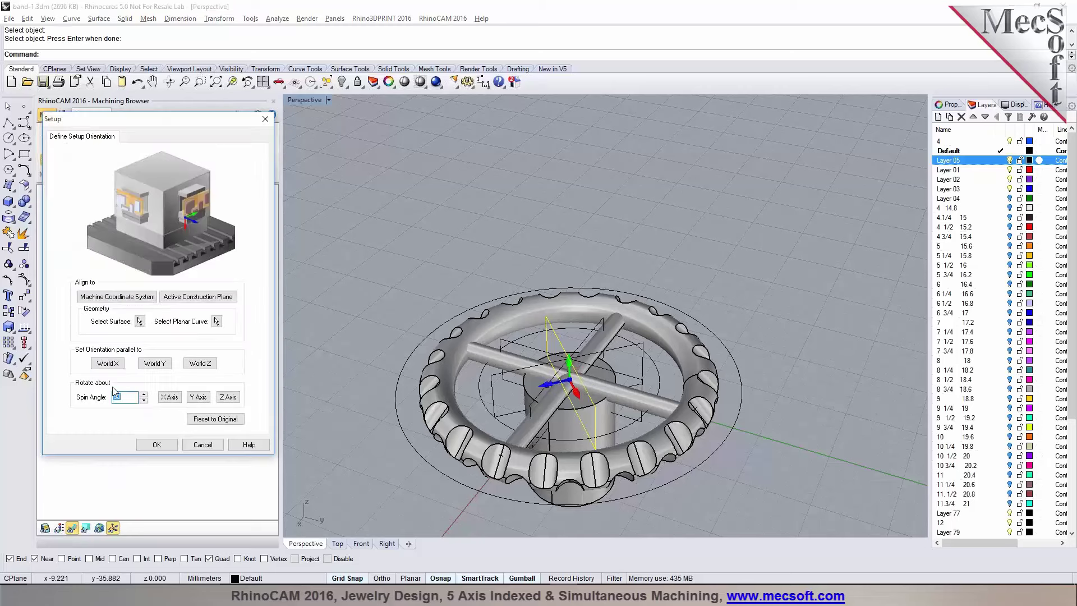
{"action": "left_click", "coordinate": [178, 397]}
{"action": "left_click", "coordinate": [194, 398]}
{"action": "left_click", "coordinate": [198, 398]}
{"action": "left_click", "coordinate": [171, 444]}
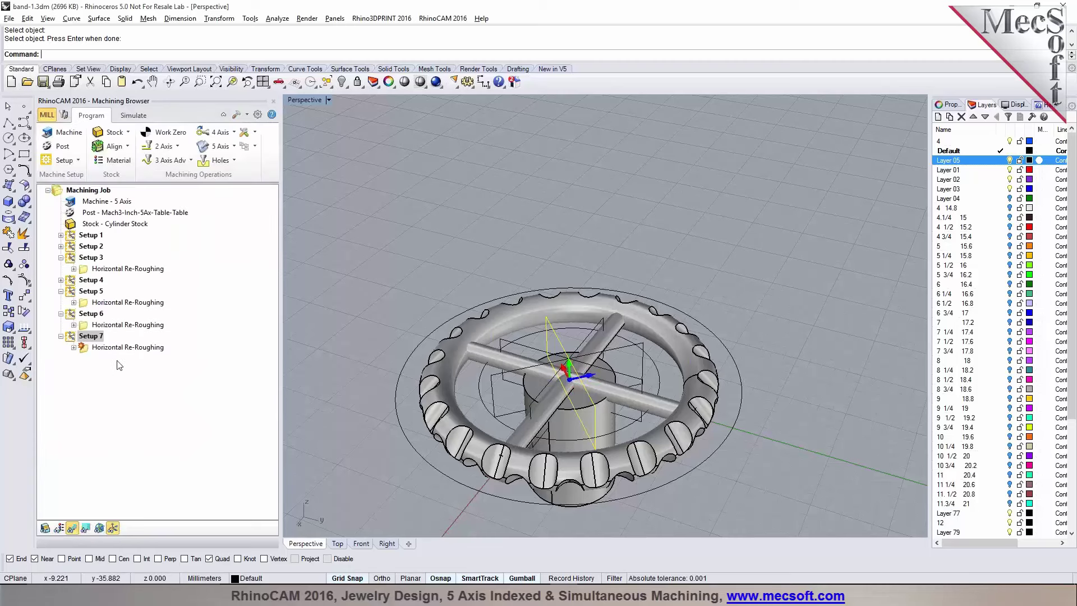
Step: Regenerate the Horizontal Re-Roughing toolpath for the new orientation of Setup 7
{"action": "left_click", "coordinate": [85, 348]}
{"action": "right_click", "coordinate": [83, 349]}
{"action": "left_click", "coordinate": [97, 359]}
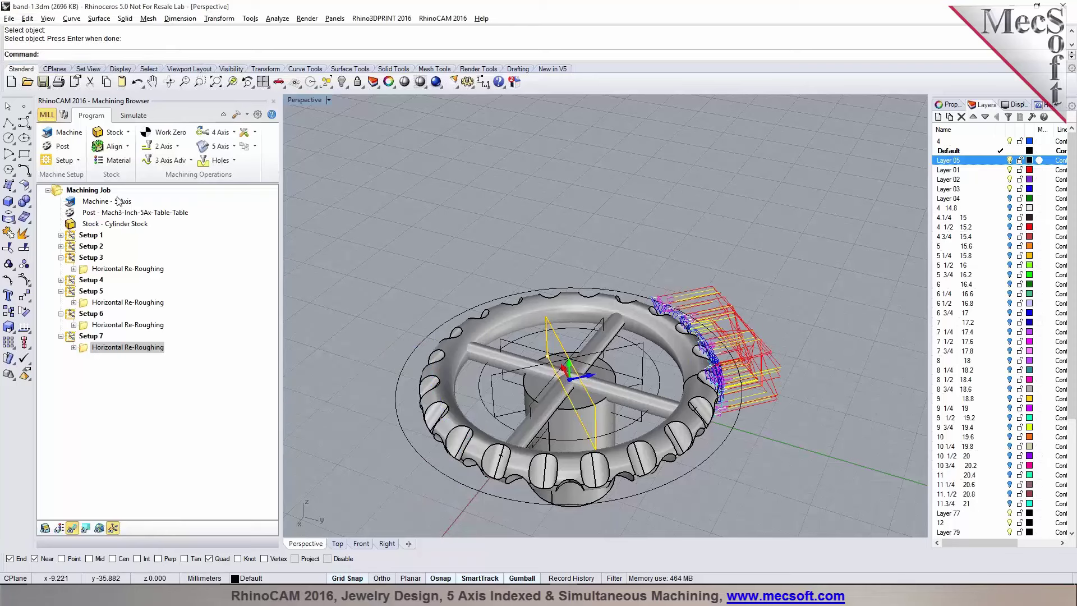
Step: Simulate the material removal of the Horizontal Re-Roughing operation in Setup 7
{"action": "left_click", "coordinate": [134, 115]}
{"action": "left_click", "coordinate": [119, 325]}
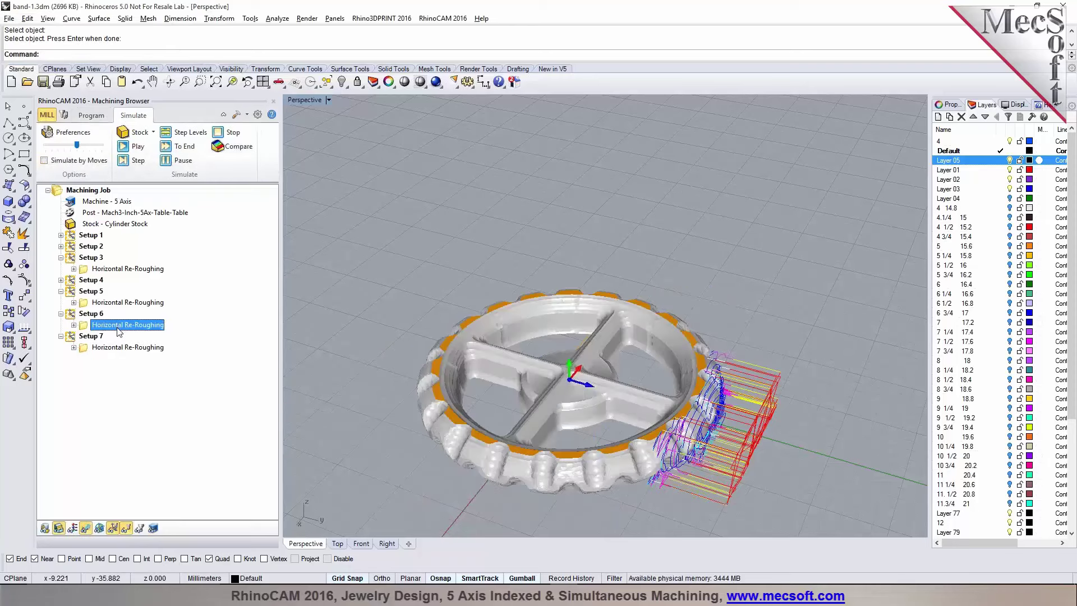
{"action": "left_click", "coordinate": [124, 348]}
{"action": "left_click", "coordinate": [135, 147]}
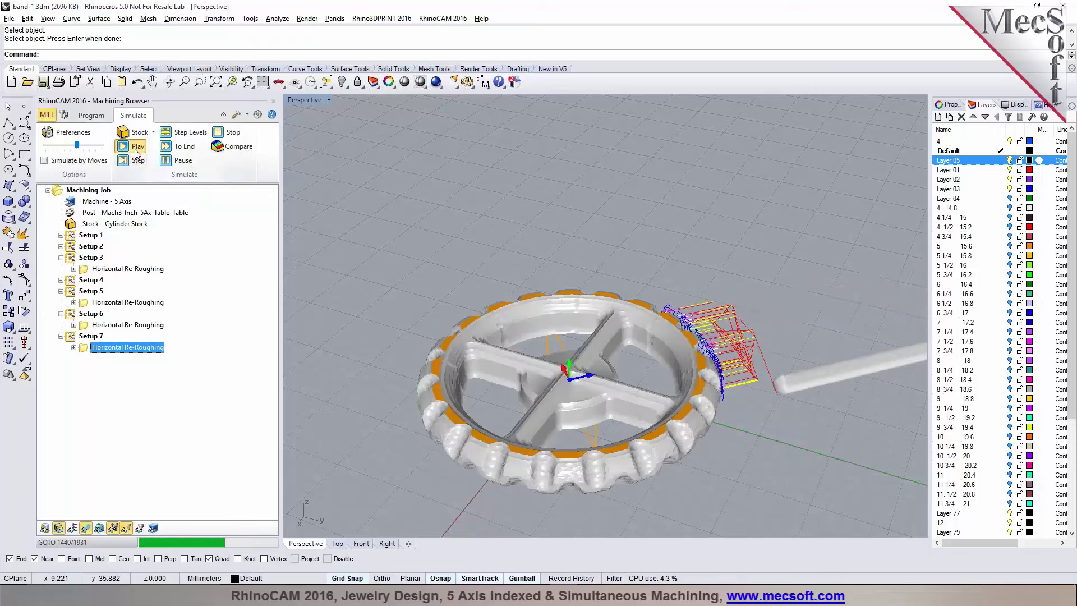
{"action": "left_click", "coordinate": [90, 115]}
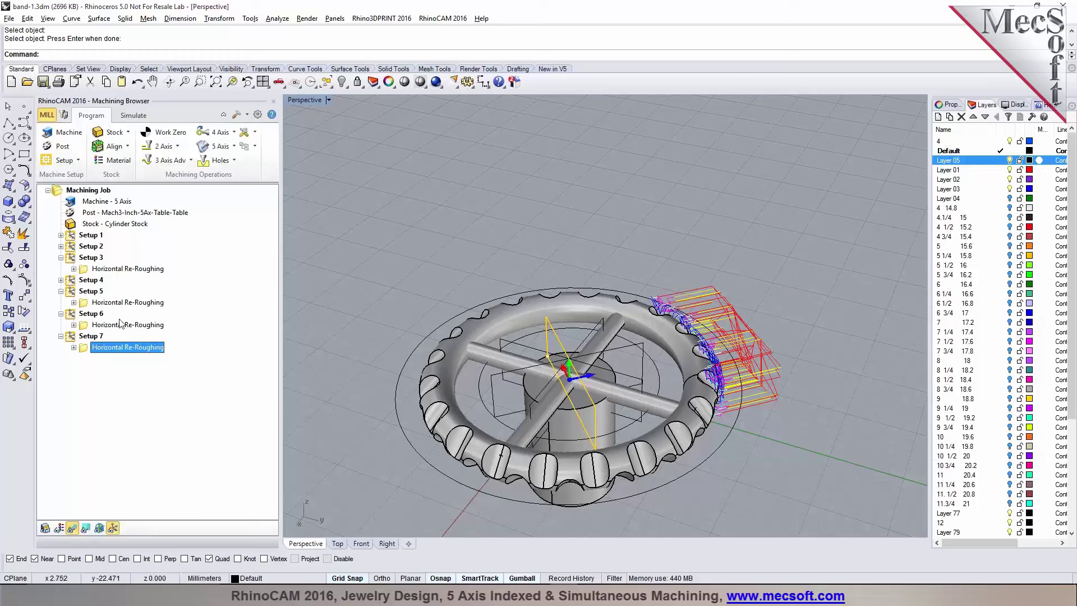
Step: Review the orientations of Setups 3 to 7 and the Horizontal Re-Roughing toolpaths of Setups 4, 5 and 7
{"action": "left_click", "coordinate": [95, 282]}
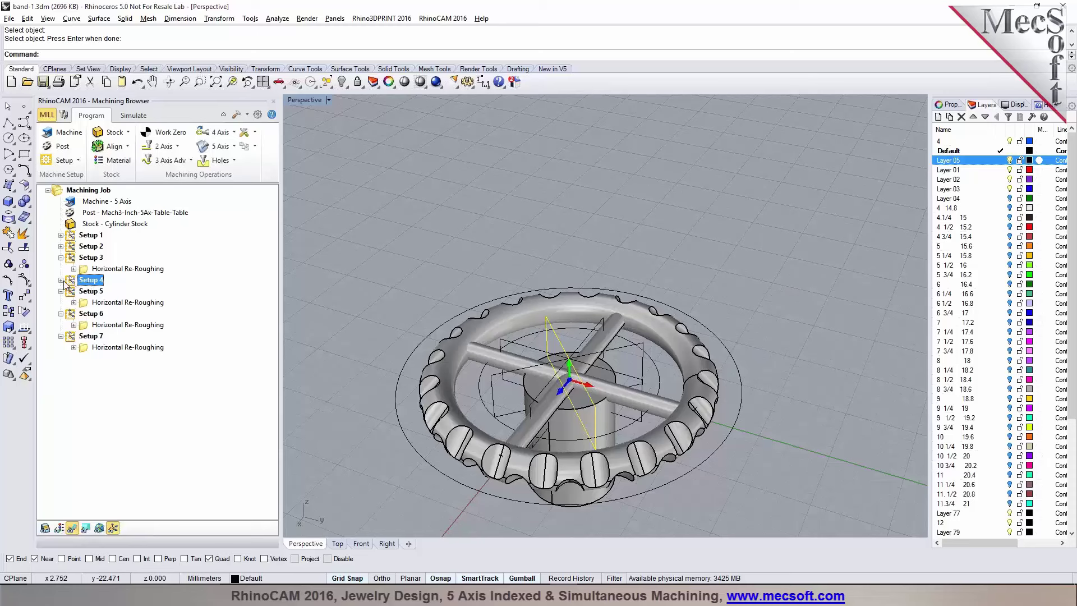
{"action": "left_click", "coordinate": [60, 279]}
{"action": "left_click", "coordinate": [107, 292]}
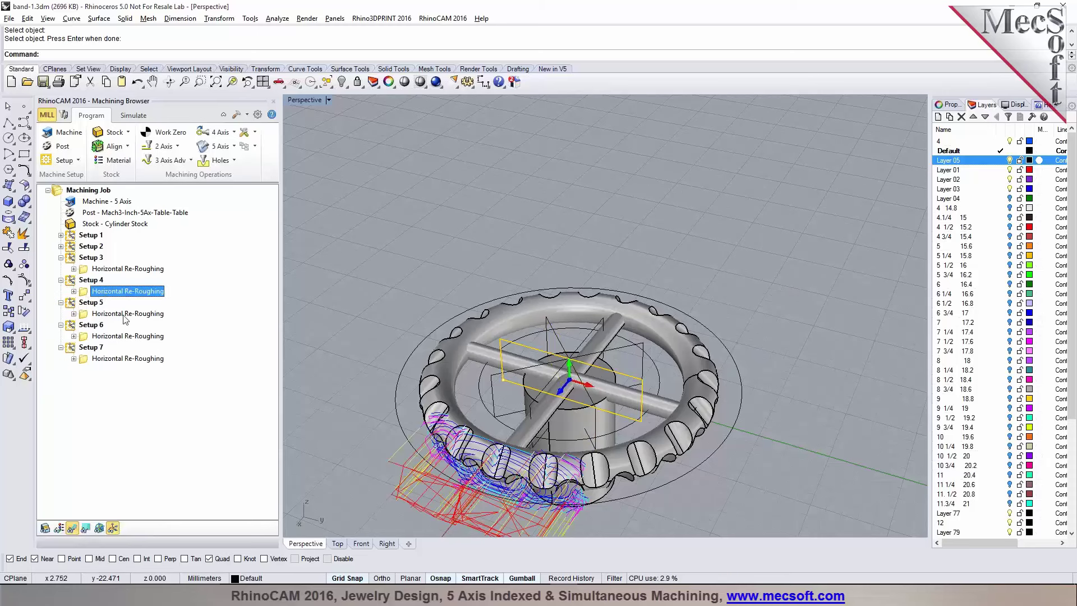
{"action": "left_click", "coordinate": [93, 247]}
{"action": "left_click", "coordinate": [92, 258]}
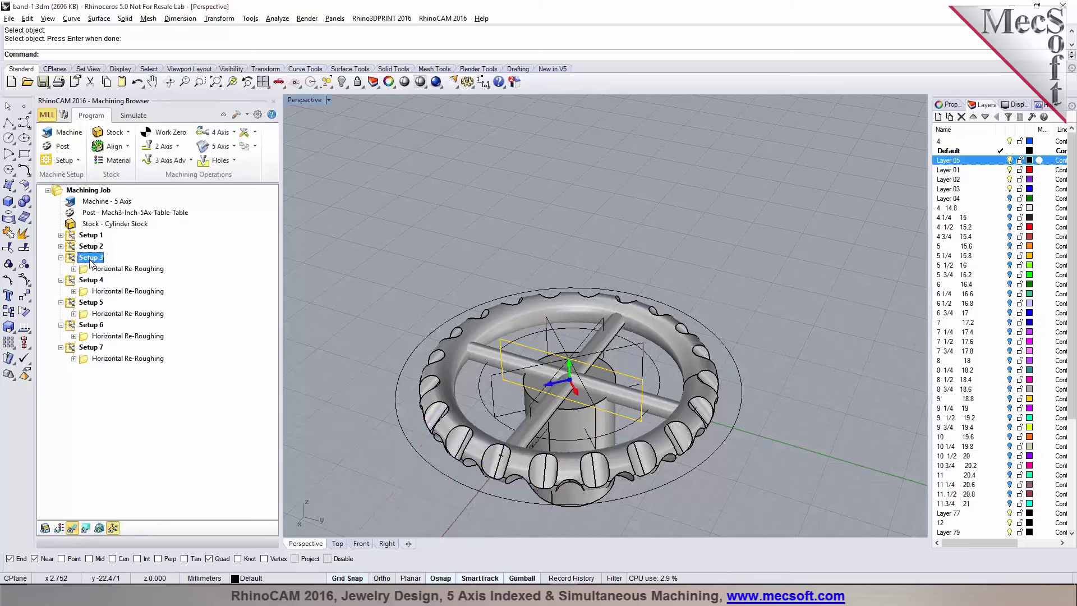
{"action": "left_click", "coordinate": [89, 282]}
{"action": "left_click", "coordinate": [90, 304]}
{"action": "left_click", "coordinate": [89, 325]}
{"action": "left_click", "coordinate": [89, 348]}
{"action": "left_click", "coordinate": [127, 313]}
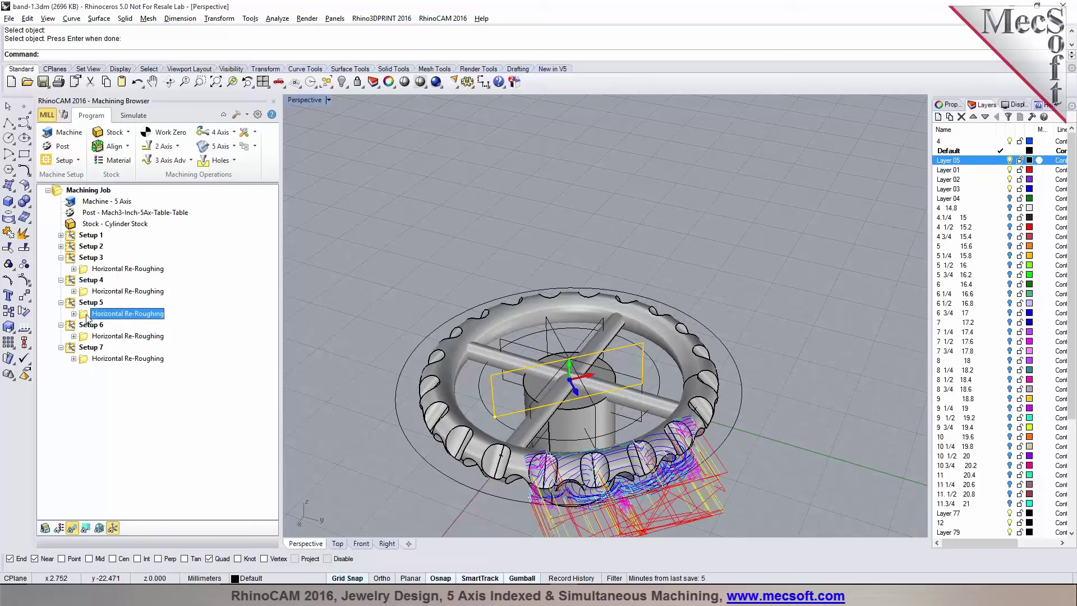
{"action": "left_click", "coordinate": [100, 360]}
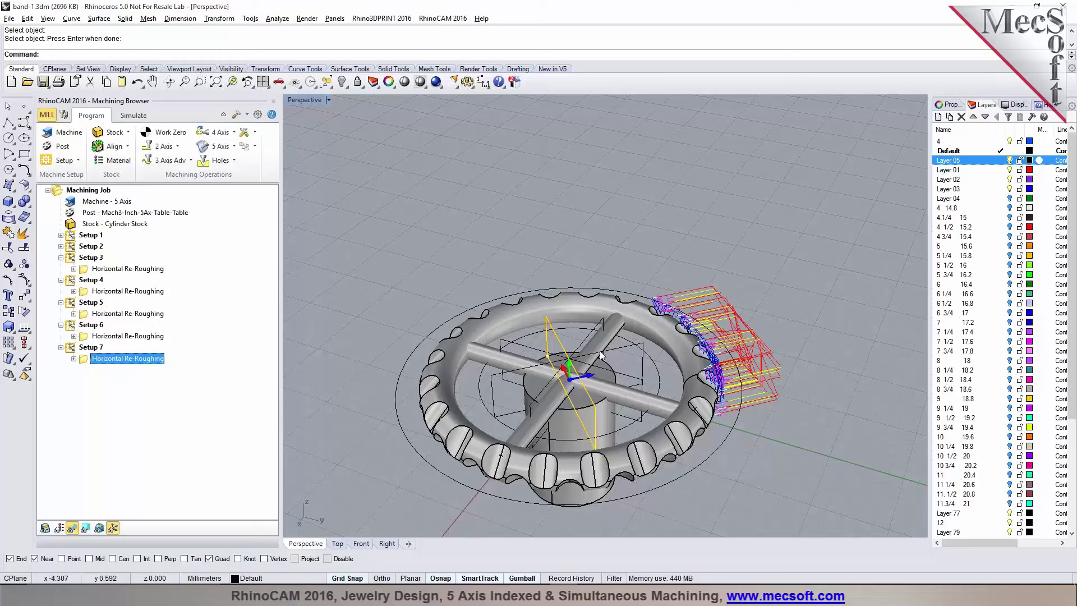
Step: Duplicate Setup 7 with its Horizontal Re-Roughing operation and rotate the new Setup 8 by 45° about its Y axis
{"action": "left_click", "coordinate": [90, 348]}
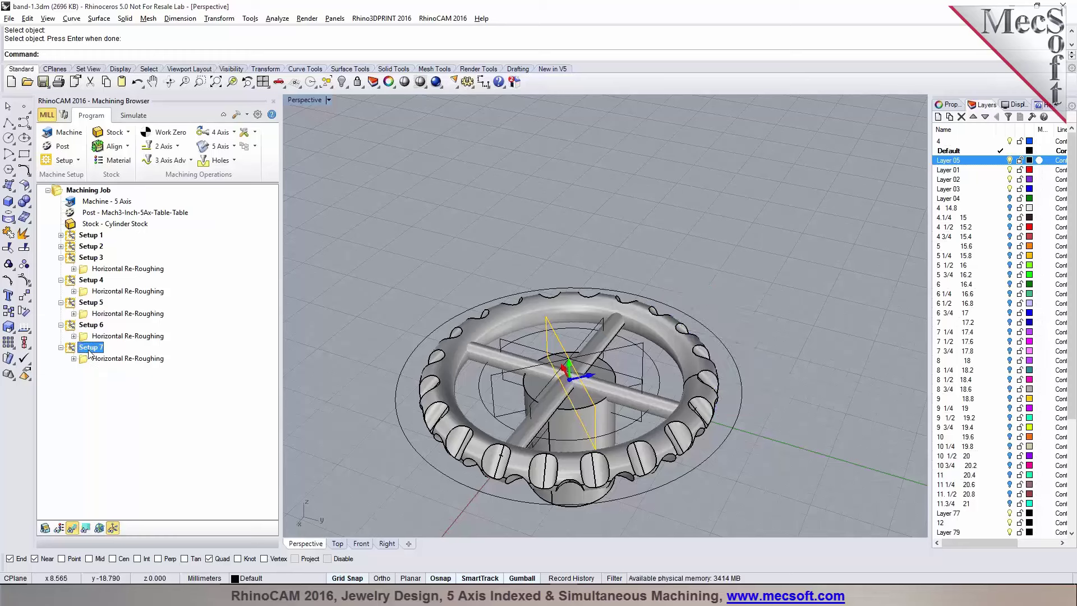
{"action": "double_click", "coordinate": [90, 348]}
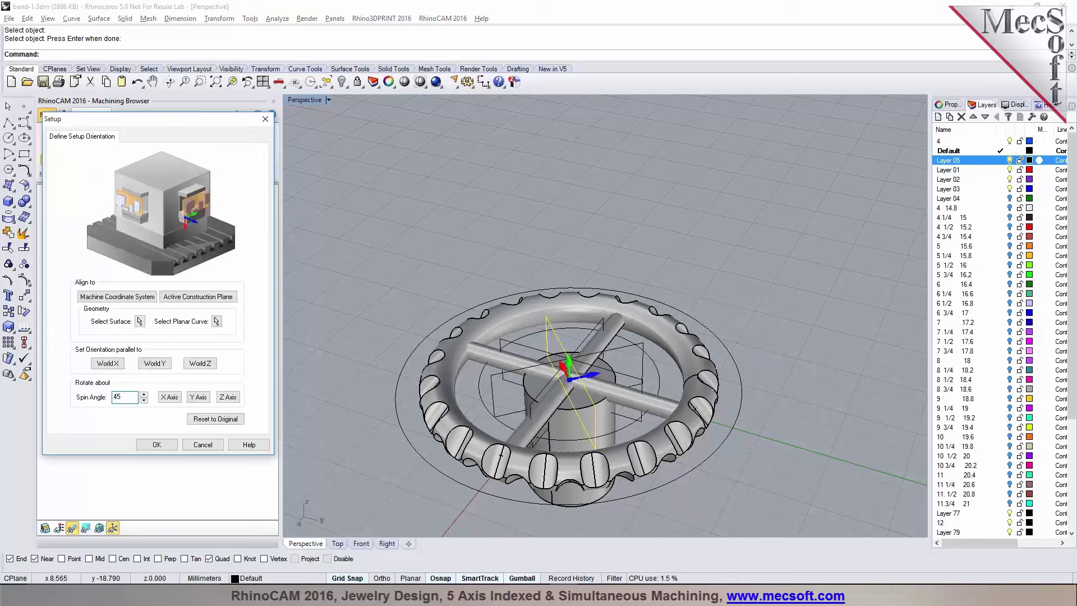
{"action": "left_click", "coordinate": [198, 396]}
{"action": "left_click", "coordinate": [165, 445]}
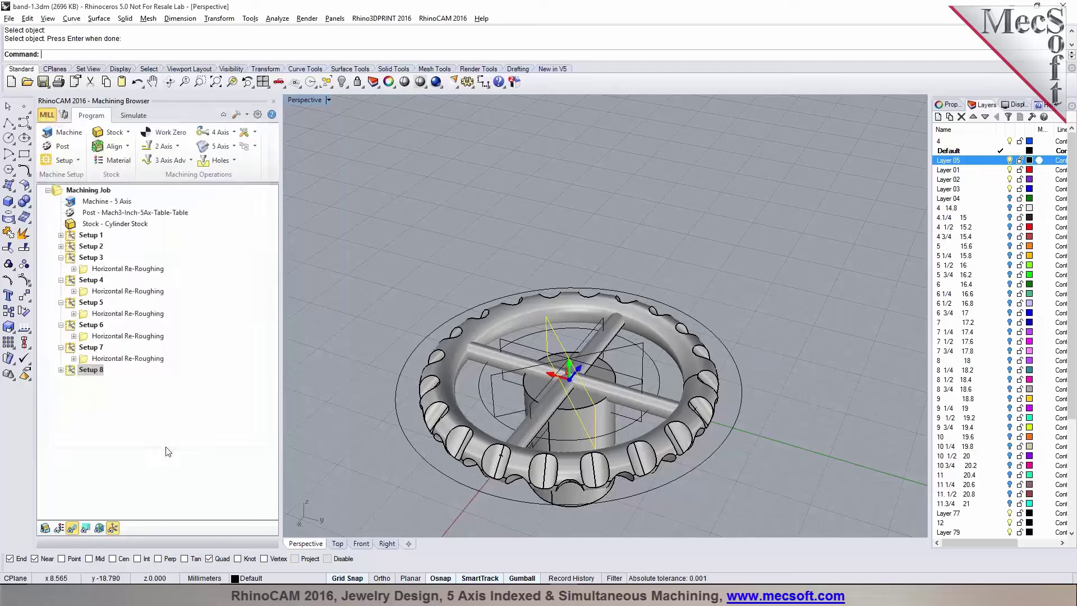
Step: Replace the containment region of Setup 8's Horizontal Re-Roughing with the rectangle facing the new tool direction and generate the toolpath
{"action": "left_click", "coordinate": [61, 370]}
{"action": "double_click", "coordinate": [94, 381]}
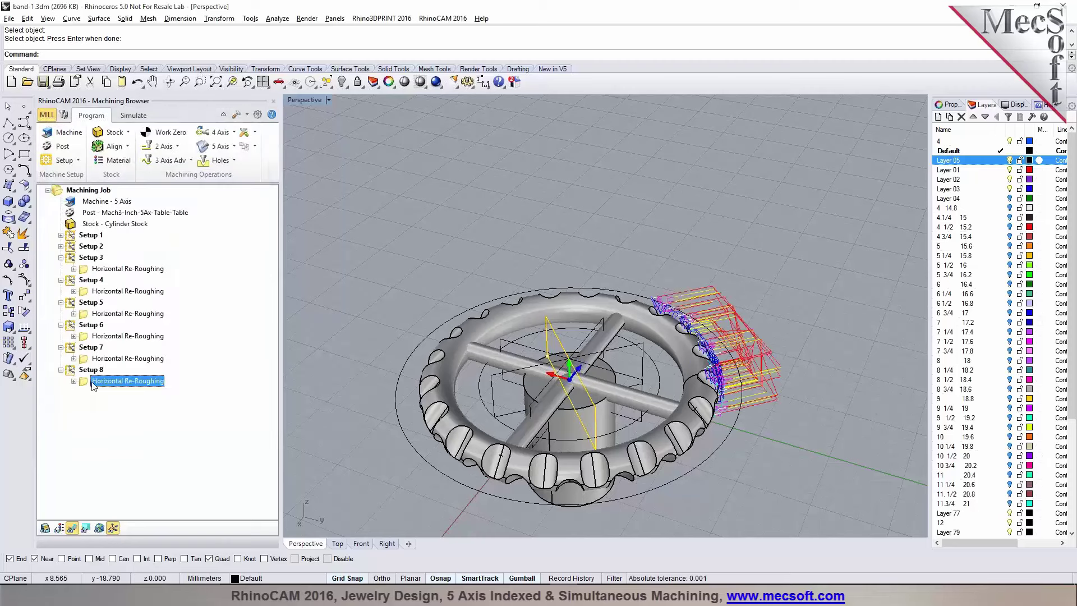
{"action": "left_click", "coordinate": [90, 348]}
{"action": "left_click", "coordinate": [112, 365]}
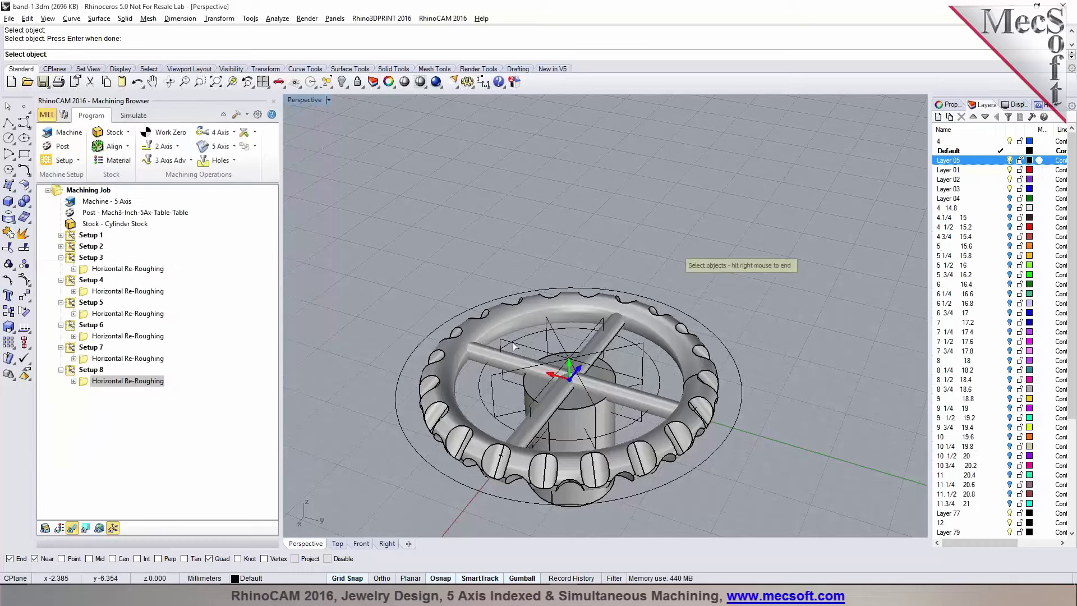
{"action": "left_click", "coordinate": [515, 344]}
{"action": "left_click", "coordinate": [541, 372]}
{"action": "right_click", "coordinate": [542, 372]}
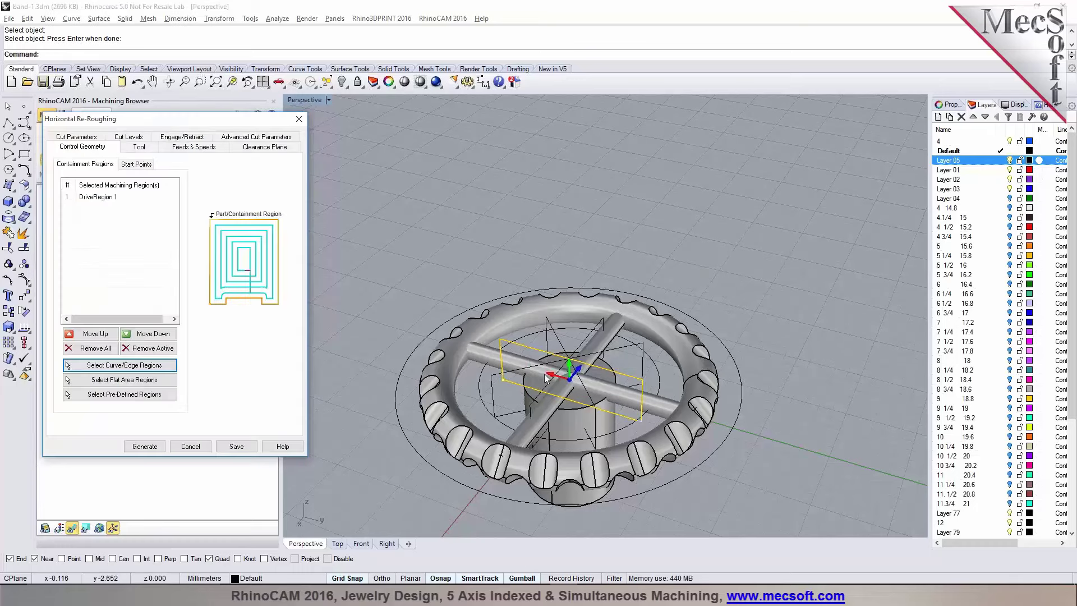
{"action": "left_click", "coordinate": [145, 446]}
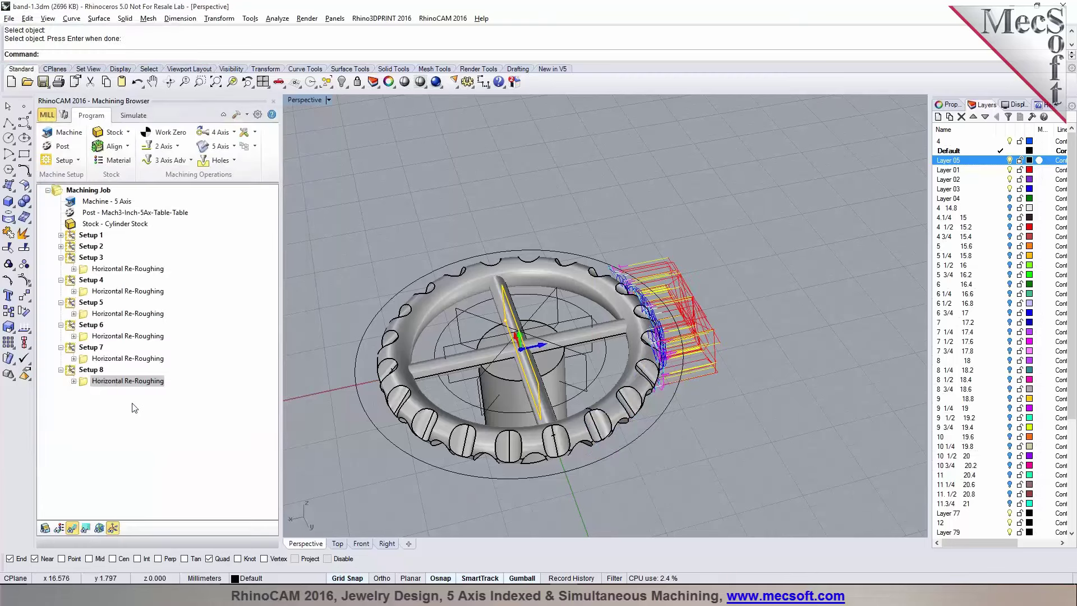
Step: Duplicate Setup 8 with its operation and rotate the new Setup 9 by 45° about its Y axis
{"action": "left_click", "coordinate": [84, 370]}
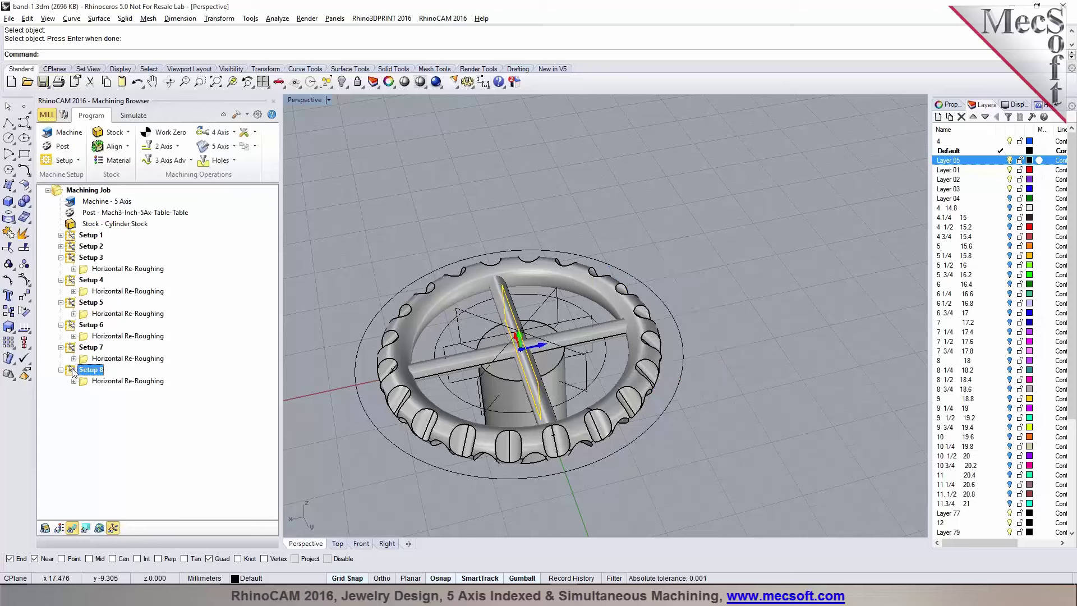
{"action": "key", "text": "ctrl+v"}
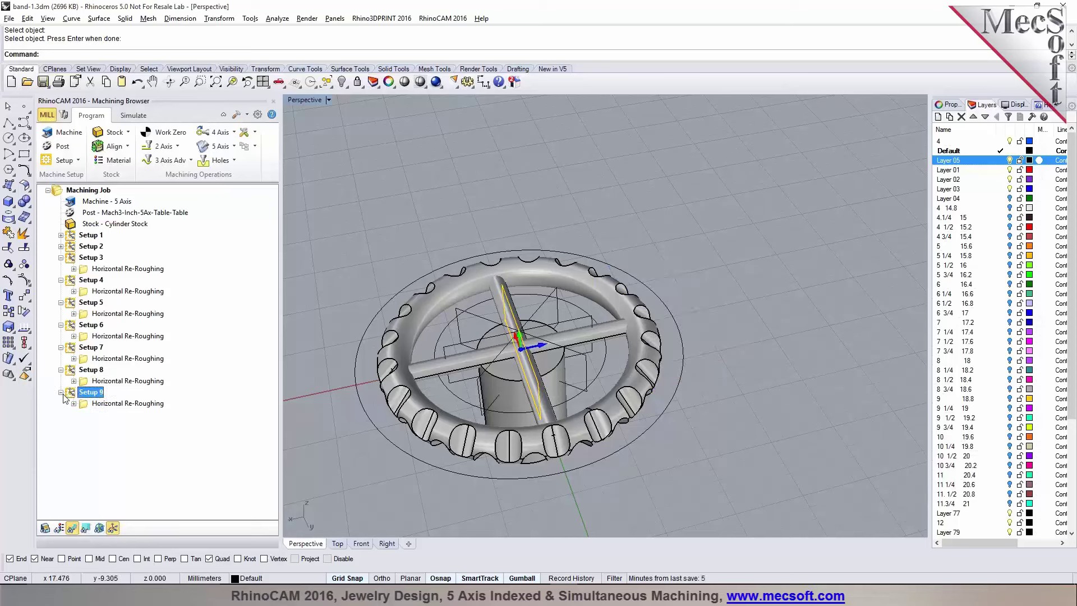
{"action": "double_click", "coordinate": [84, 393]}
{"action": "type", "text": "4"}
{"action": "left_click", "coordinate": [197, 397]}
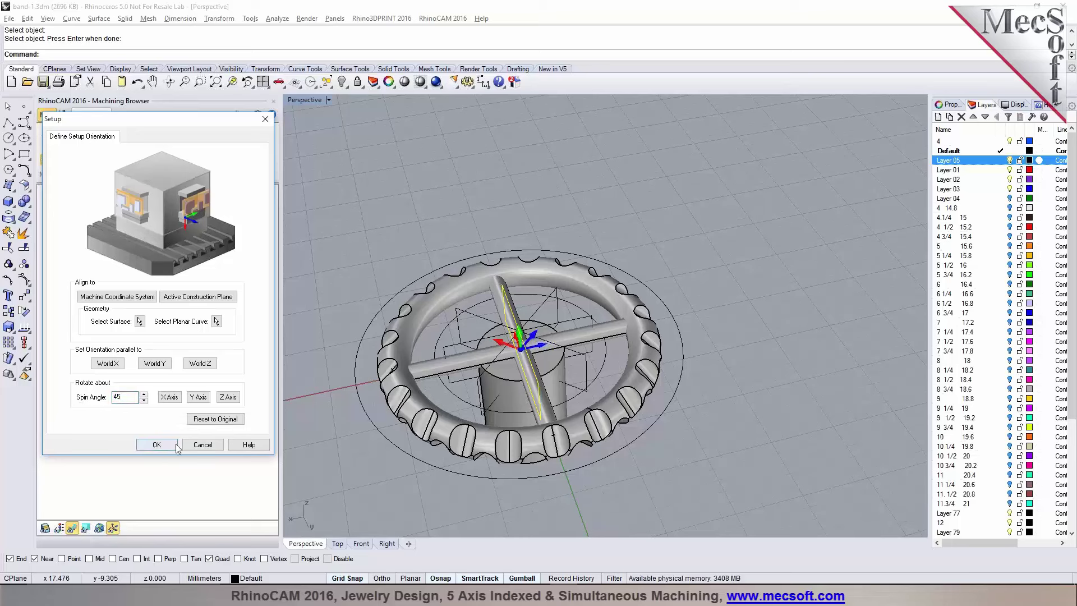
{"action": "left_click", "coordinate": [156, 444]}
Step: Simulate the material removal of the Horizontal Re-Roughing operation in Setup 8
{"action": "left_click", "coordinate": [112, 402]}
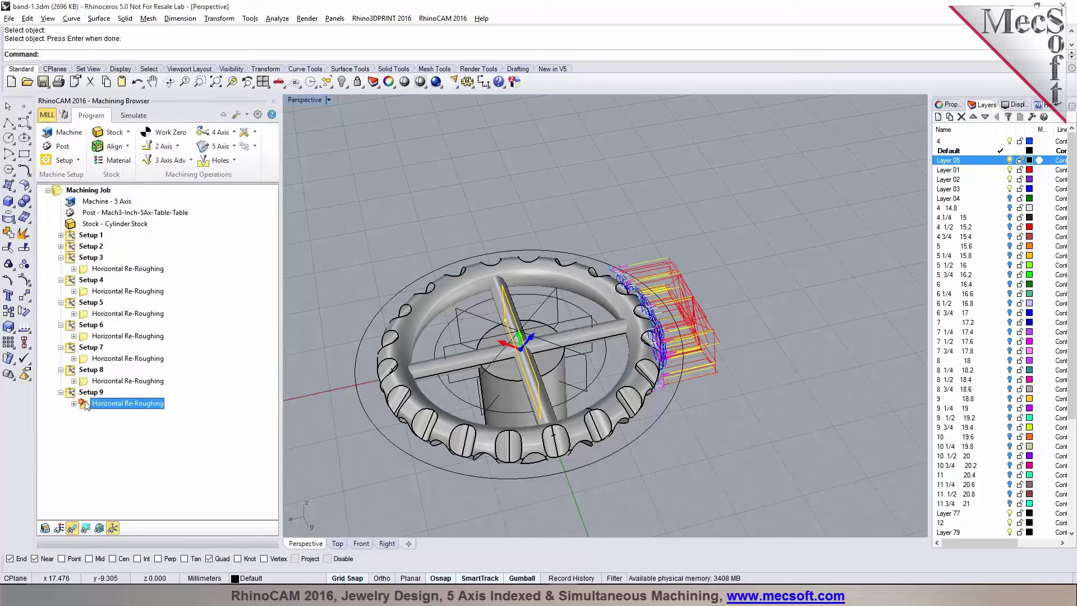
{"action": "left_click", "coordinate": [644, 336]}
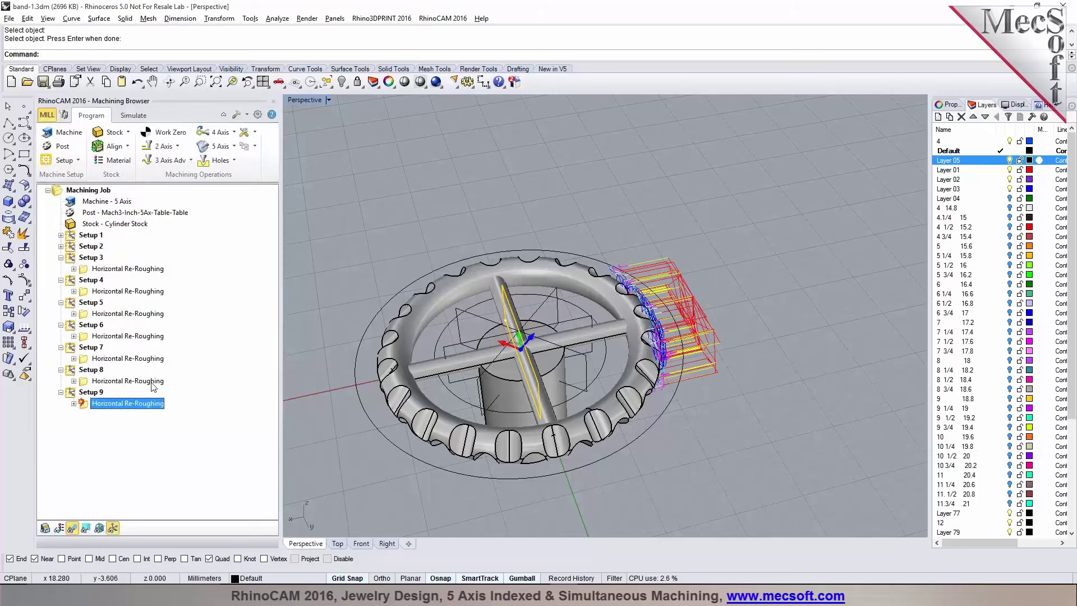
{"action": "left_click", "coordinate": [128, 380]}
{"action": "left_click", "coordinate": [133, 116]}
{"action": "left_click", "coordinate": [130, 146]}
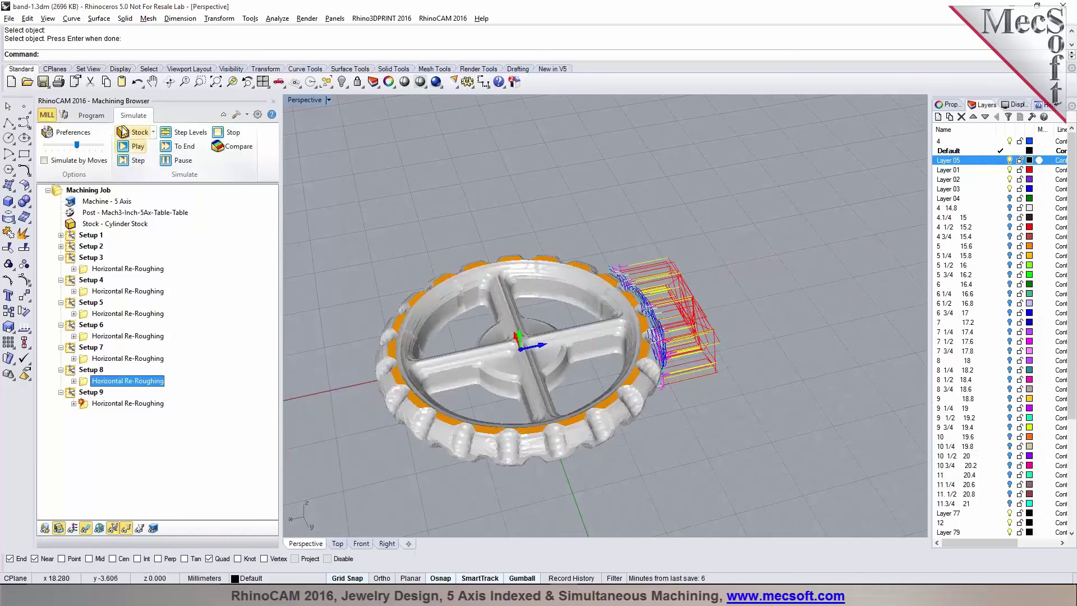
Step: Replace the containment region of Setup 9's Horizontal Re-Roughing with the rectangle perpendicular to its tool axis and generate the toolpath
{"action": "left_click", "coordinate": [99, 116]}
{"action": "left_click", "coordinate": [91, 403]}
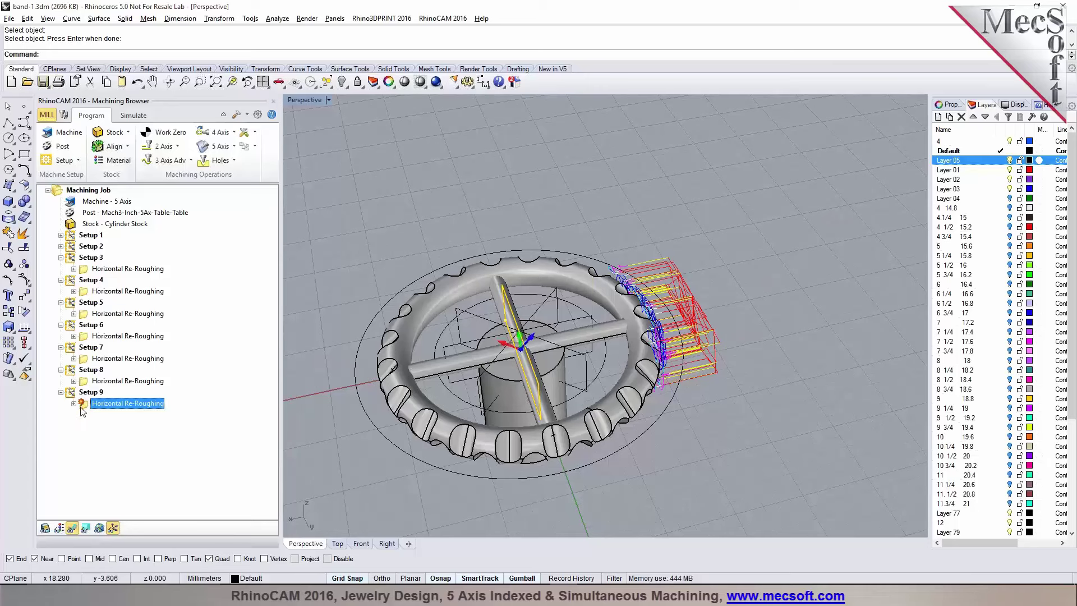
{"action": "double_click", "coordinate": [84, 405]}
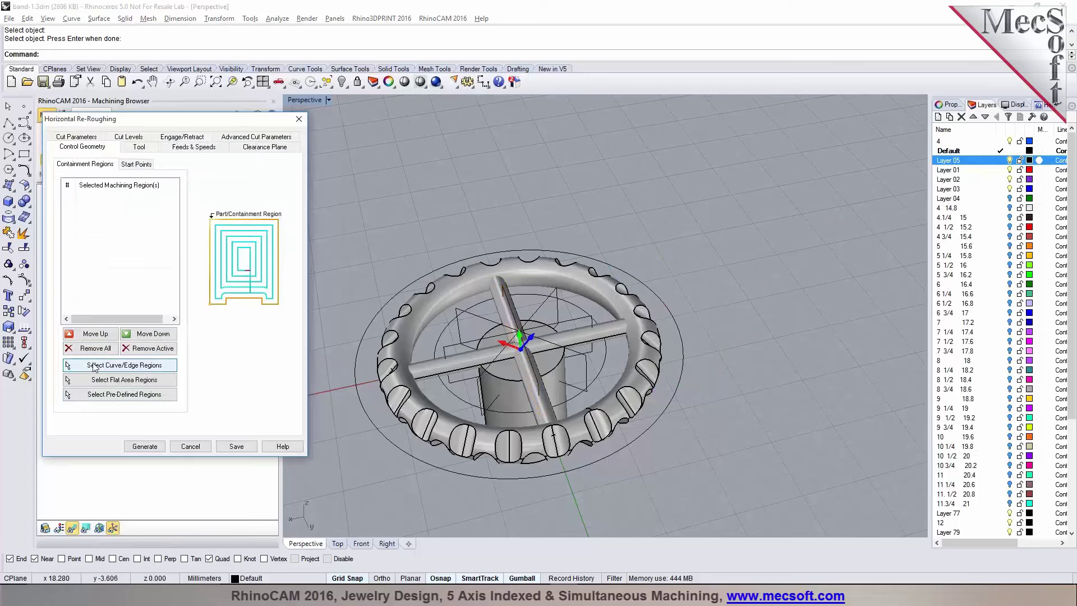
{"action": "left_click", "coordinate": [131, 366]}
{"action": "left_click", "coordinate": [491, 322]}
{"action": "right_click", "coordinate": [492, 323]}
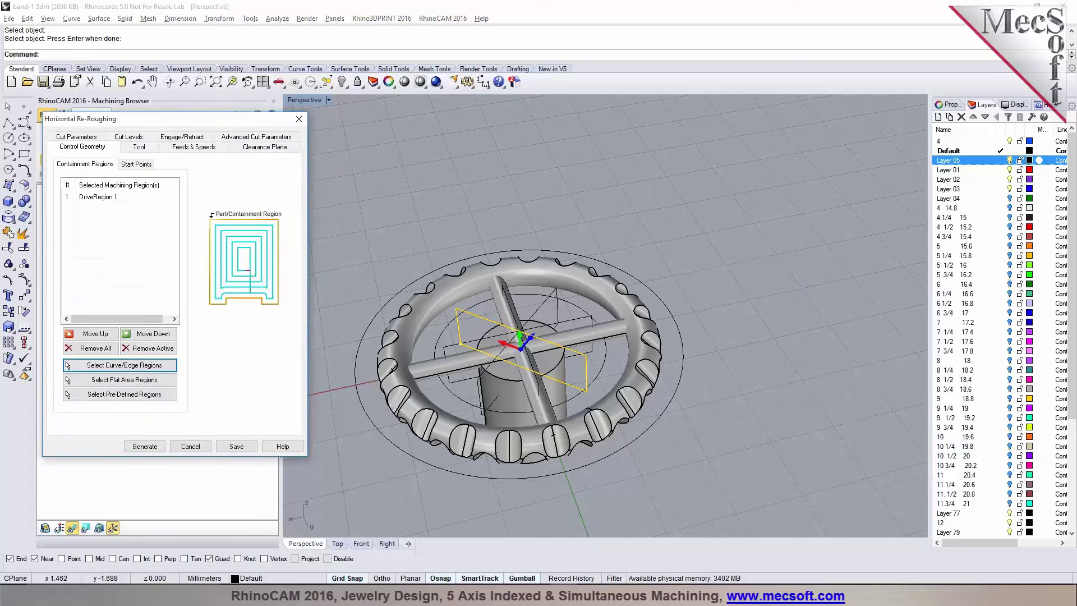
{"action": "left_click", "coordinate": [145, 446]}
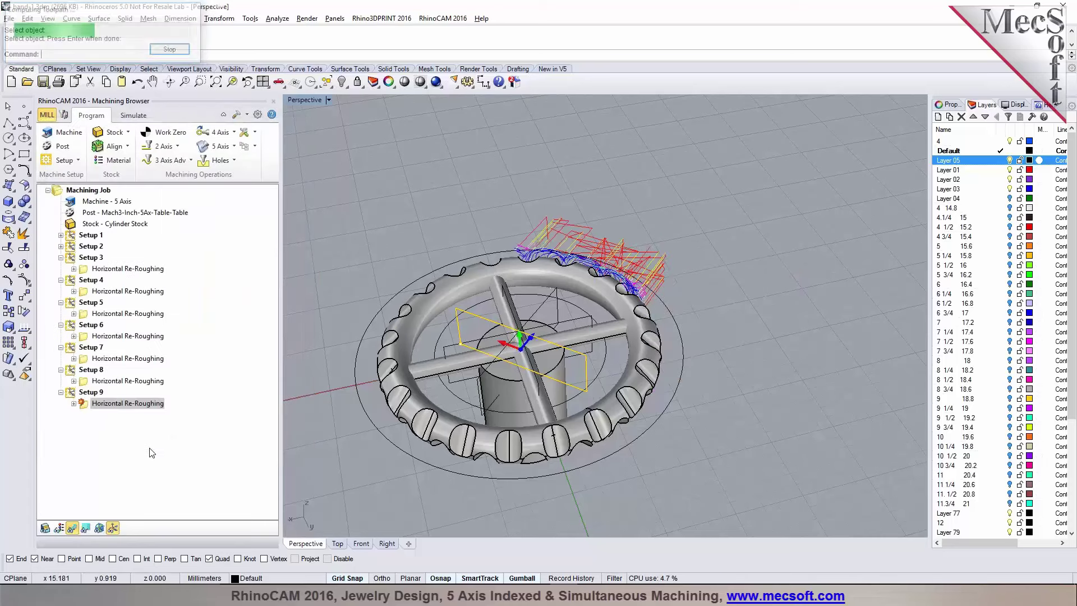
Step: Simulate the material removal of the Horizontal Re-Roughing operation in Setup 9
{"action": "left_click", "coordinate": [134, 115]}
{"action": "left_click", "coordinate": [138, 145]}
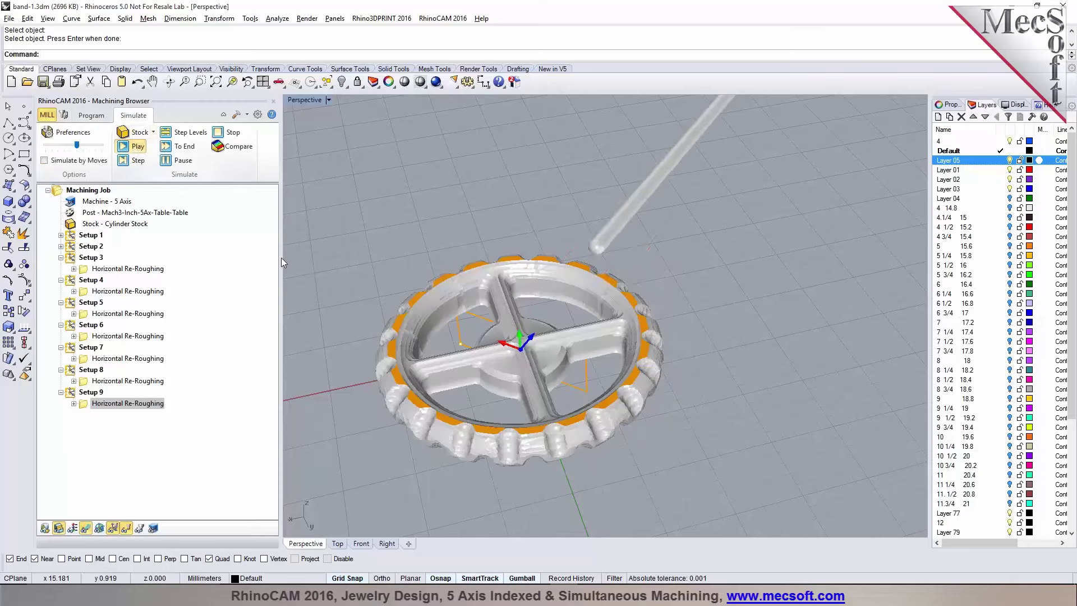
{"action": "right_click_drag", "start_coordinate": [624, 339], "coordinate": [428, 274]}
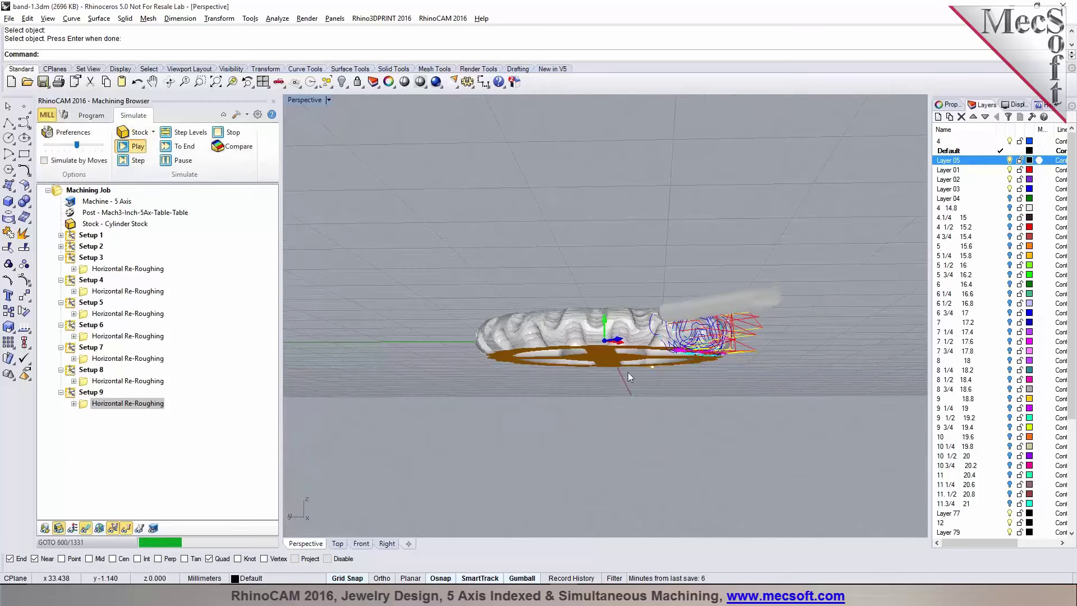
{"action": "right_click_drag", "start_coordinate": [687, 208], "coordinate": [533, 435]}
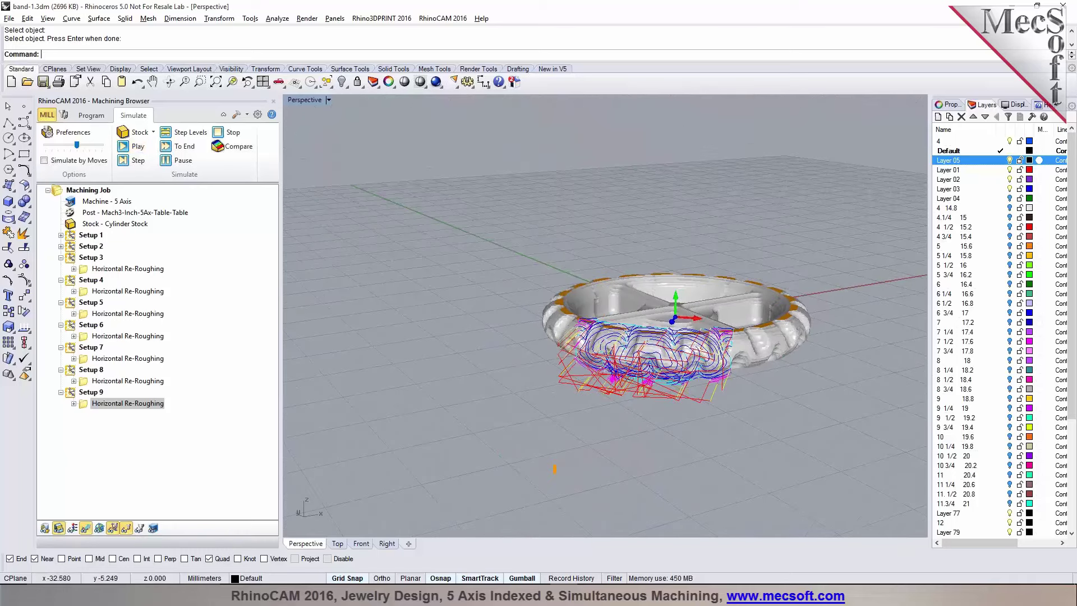
Step: Reset to the four-viewport layout, select the whole Machining Job, maximize the Perspective view and save the file
{"action": "left_click", "coordinate": [90, 115]}
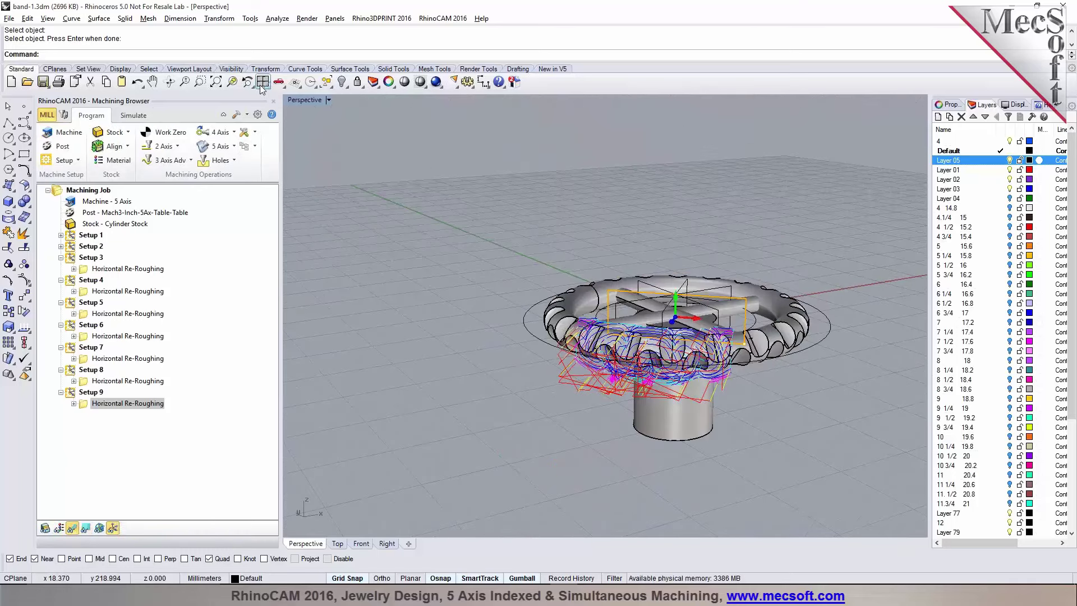
{"action": "left_click", "coordinate": [261, 82]}
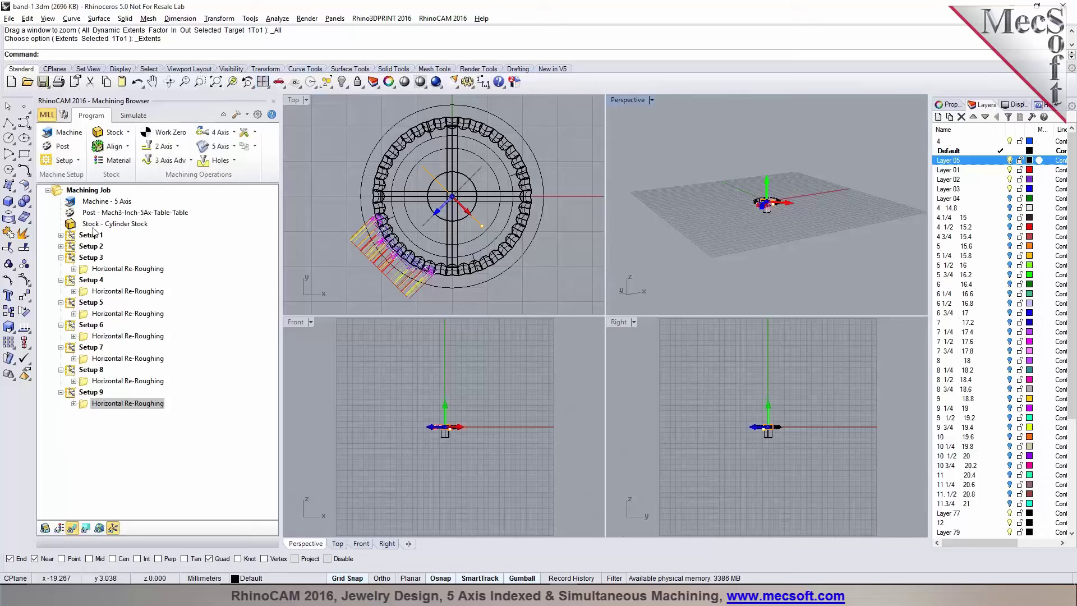
{"action": "left_click", "coordinate": [89, 189]}
{"action": "right_click_drag", "start_coordinate": [729, 264], "coordinate": [780, 213]}
{"action": "double_click", "coordinate": [626, 100]}
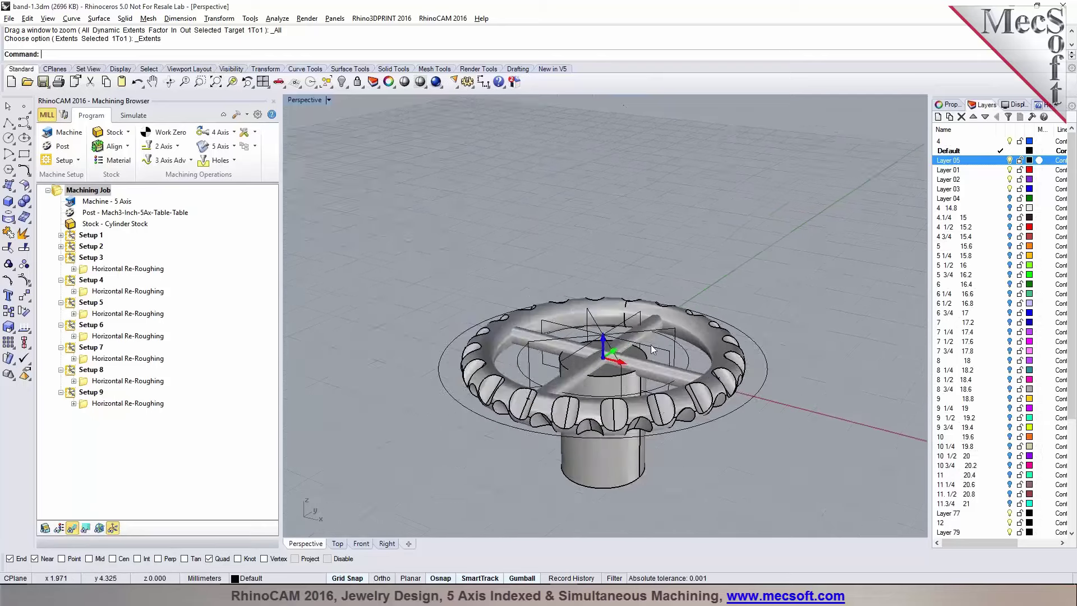
{"action": "scroll", "coordinate": [651, 349], "scroll_direction": "up", "scroll_amount": 3}
{"action": "left_click", "coordinate": [43, 82]}
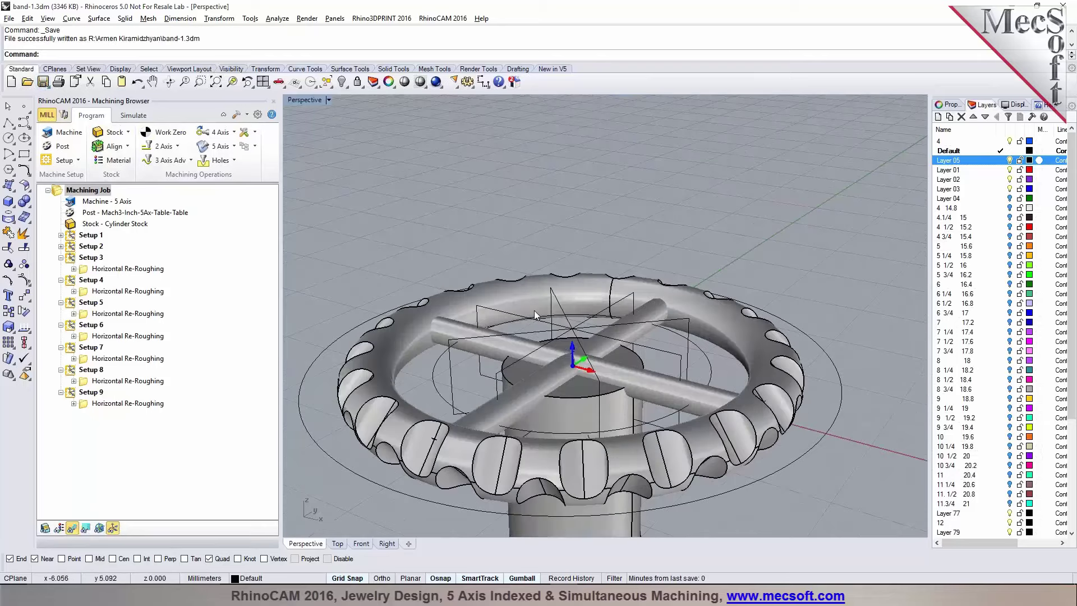
Step: Hide the toolpath display and inspect the simulated stock around the ring's rim from several angles
{"action": "right_click_drag", "start_coordinate": [536, 312], "coordinate": [449, 312]}
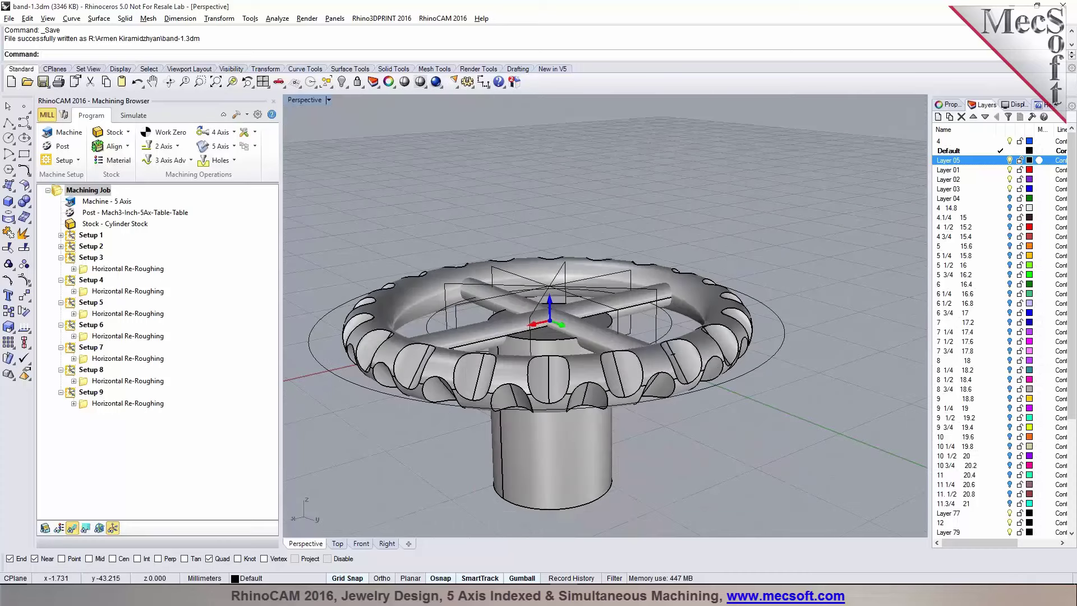
{"action": "left_click", "coordinate": [134, 115]}
{"action": "left_click", "coordinate": [127, 403]}
{"action": "right_click_drag", "start_coordinate": [491, 236], "coordinate": [491, 297]}
{"action": "right_click_drag", "start_coordinate": [491, 298], "coordinate": [541, 331]}
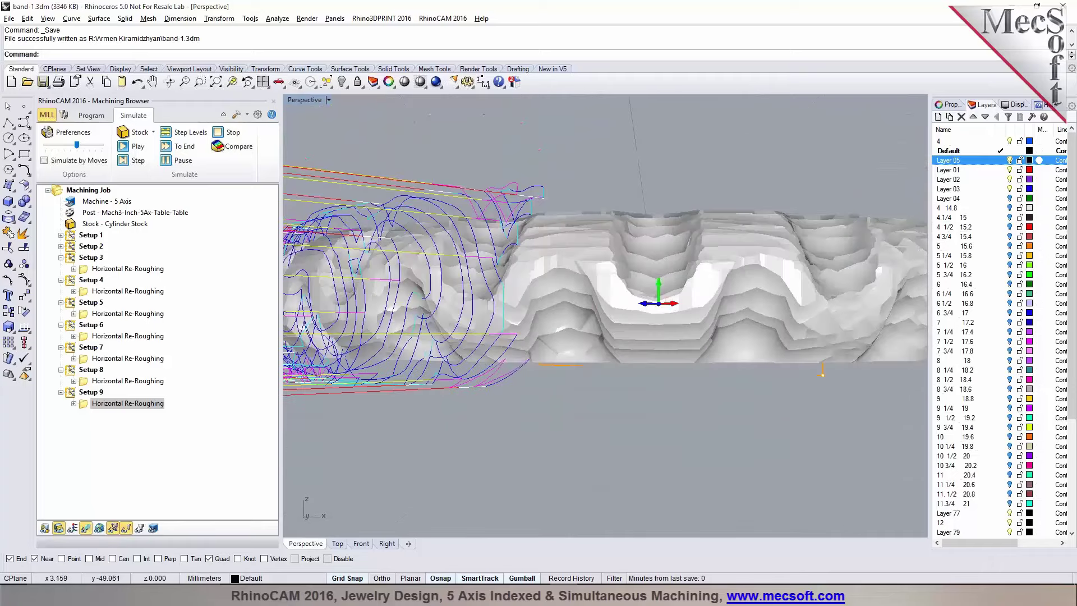
{"action": "left_click", "coordinate": [85, 528]}
{"action": "scroll", "coordinate": [601, 312], "scroll_direction": "up", "scroll_amount": 5}
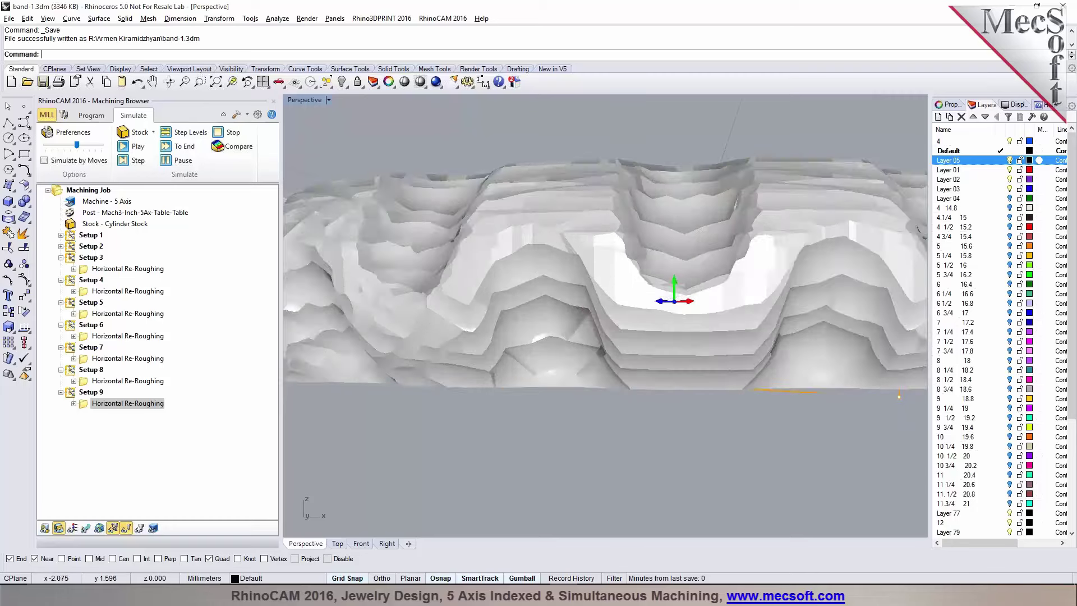
{"action": "scroll", "coordinate": [592, 321], "scroll_direction": "down", "scroll_amount": 7}
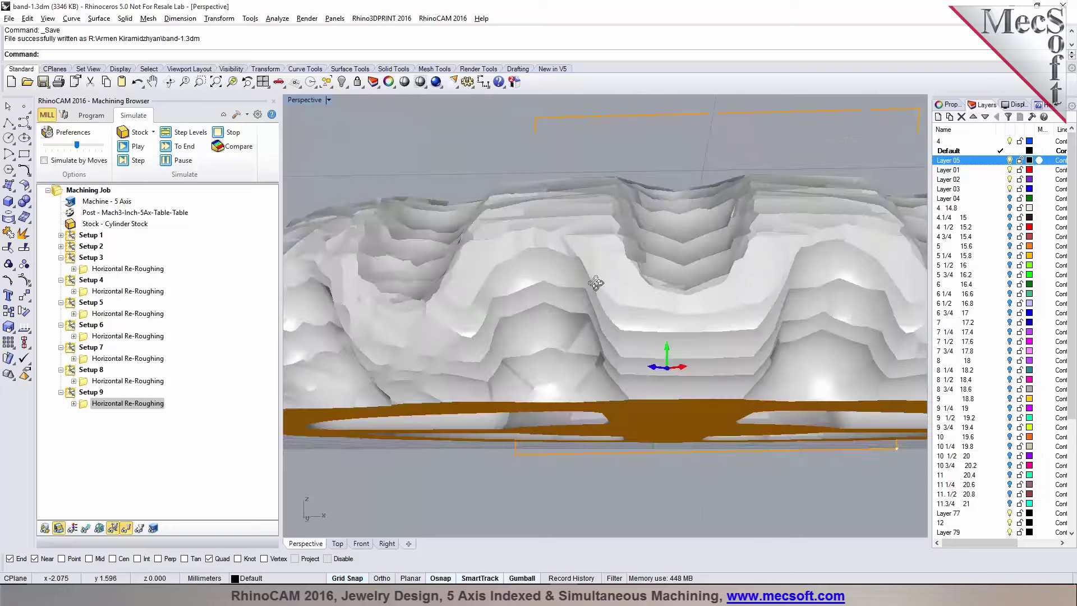
{"action": "right_click_drag", "start_coordinate": [544, 346], "coordinate": [577, 282]}
{"action": "scroll", "coordinate": [578, 281], "scroll_direction": "up", "scroll_amount": 3}
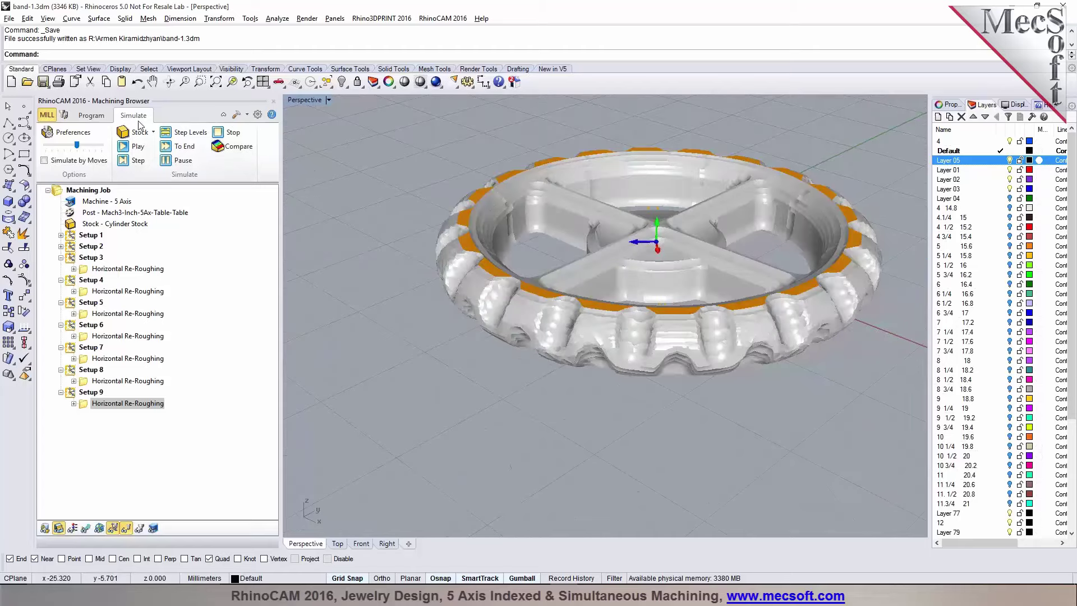
{"action": "left_click", "coordinate": [92, 115]}
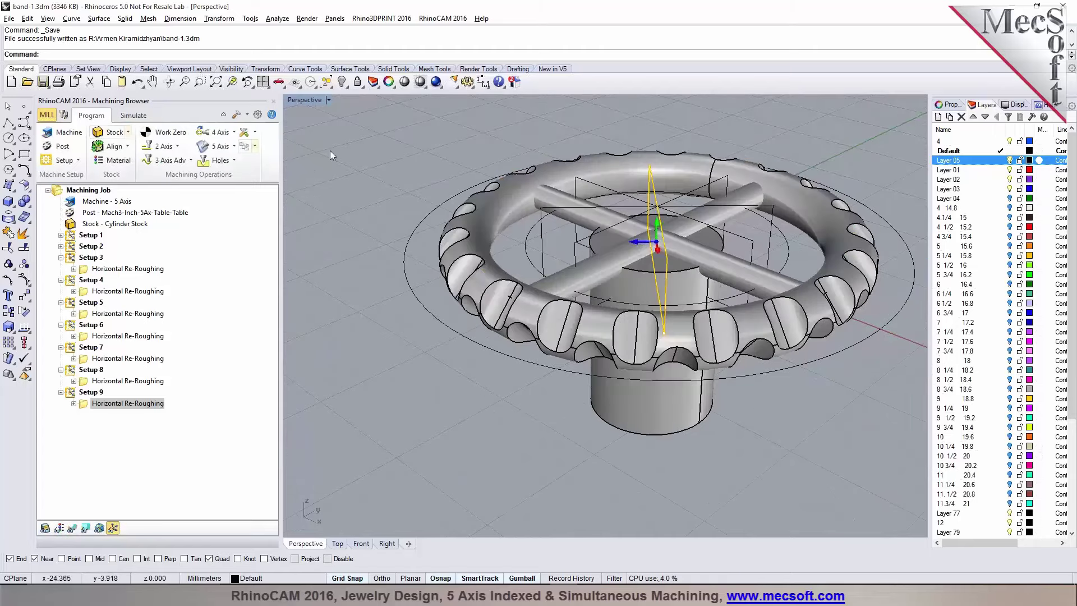
Step: Highlight the ring band in the four-viewport layout to examine its rim, clear the selection and maximize the Perspective view again
{"action": "left_click", "coordinate": [263, 82]}
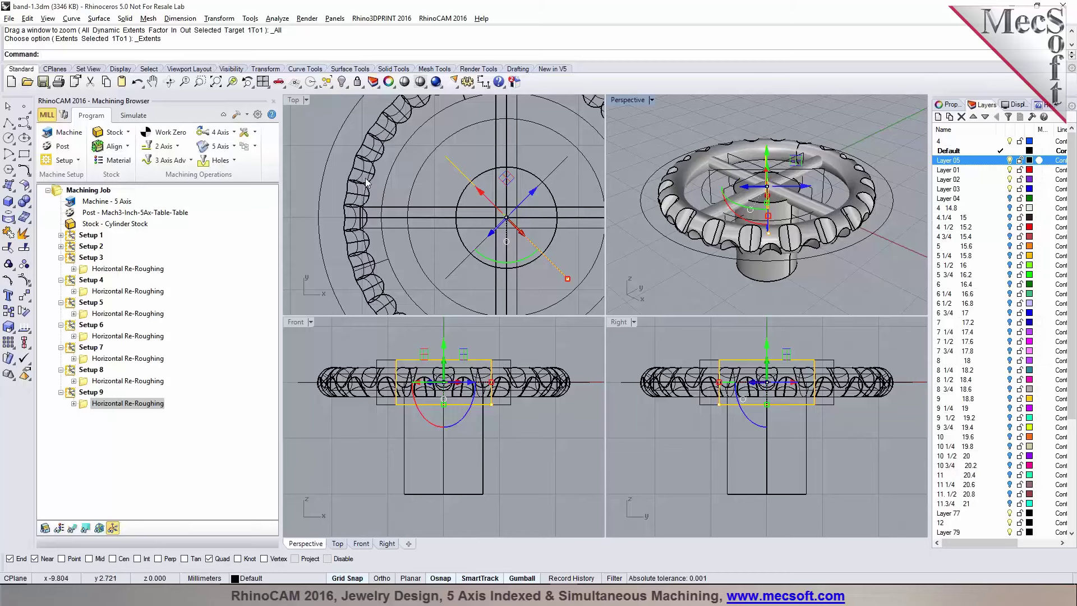
{"action": "left_click", "coordinate": [365, 180]}
{"action": "scroll", "coordinate": [365, 180], "scroll_direction": "up", "scroll_amount": 1}
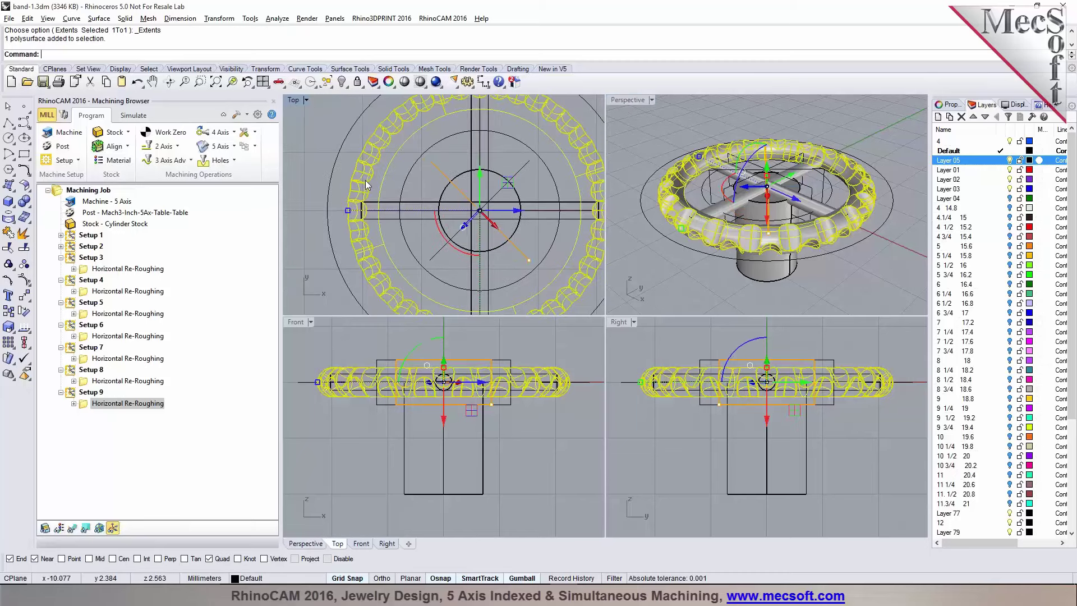
{"action": "scroll", "coordinate": [358, 169], "scroll_direction": "up", "scroll_amount": 1}
{"action": "scroll", "coordinate": [359, 169], "scroll_direction": "down", "scroll_amount": 2}
{"action": "scroll", "coordinate": [359, 173], "scroll_direction": "up", "scroll_amount": 1}
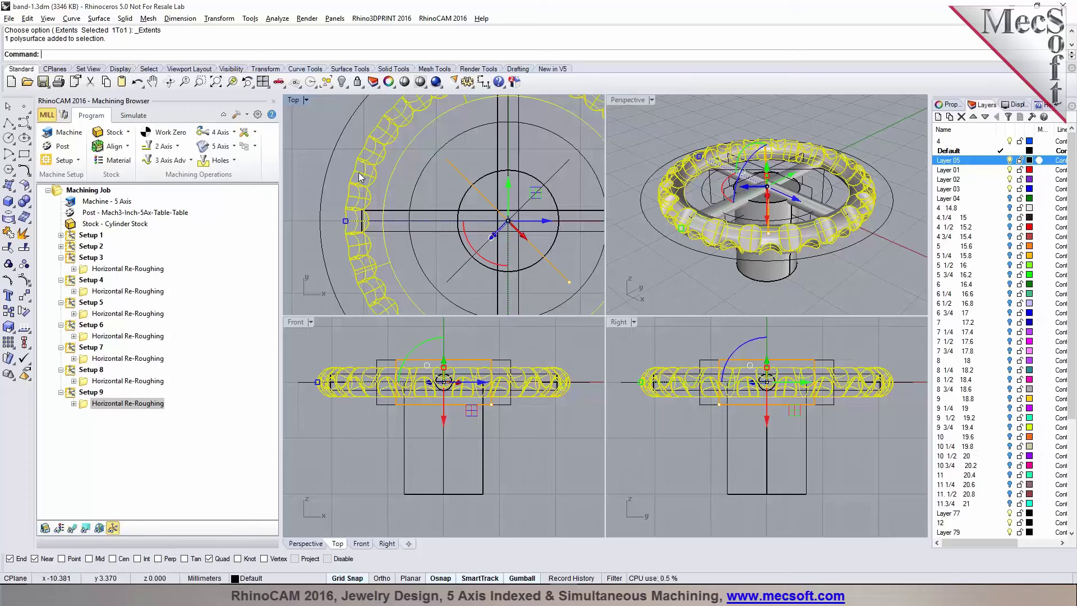
{"action": "double_click", "coordinate": [624, 101]}
{"action": "key", "text": "Escape"}
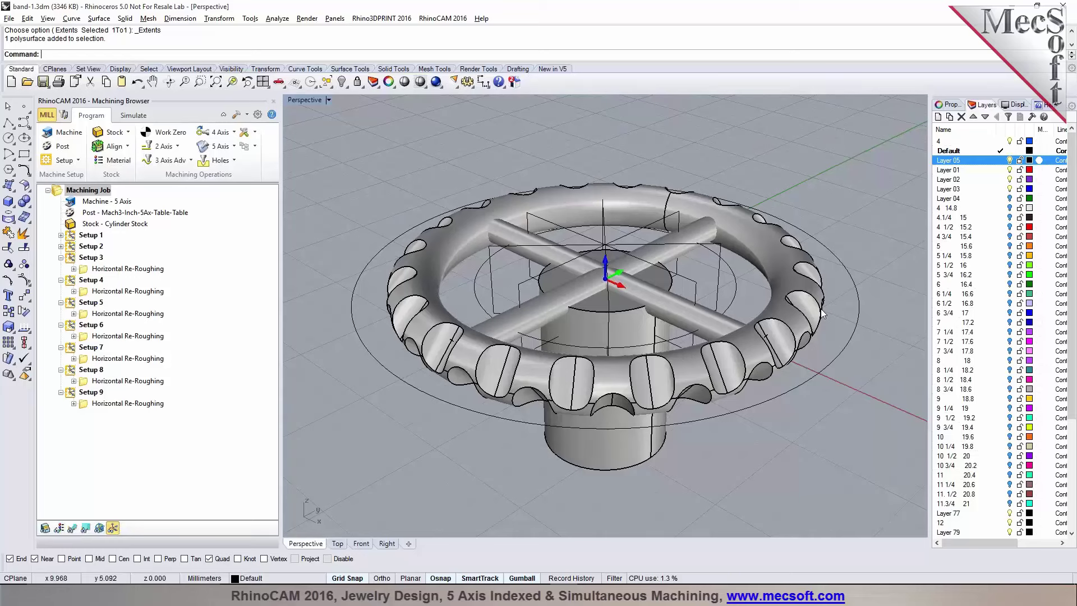
Step: Examine the scalloped cutouts around the ring band's outer rim up close and from several angles
{"action": "scroll", "coordinate": [823, 313], "scroll_direction": "up", "scroll_amount": 6}
{"action": "right_click_drag", "start_coordinate": [802, 347], "coordinate": [740, 322]}
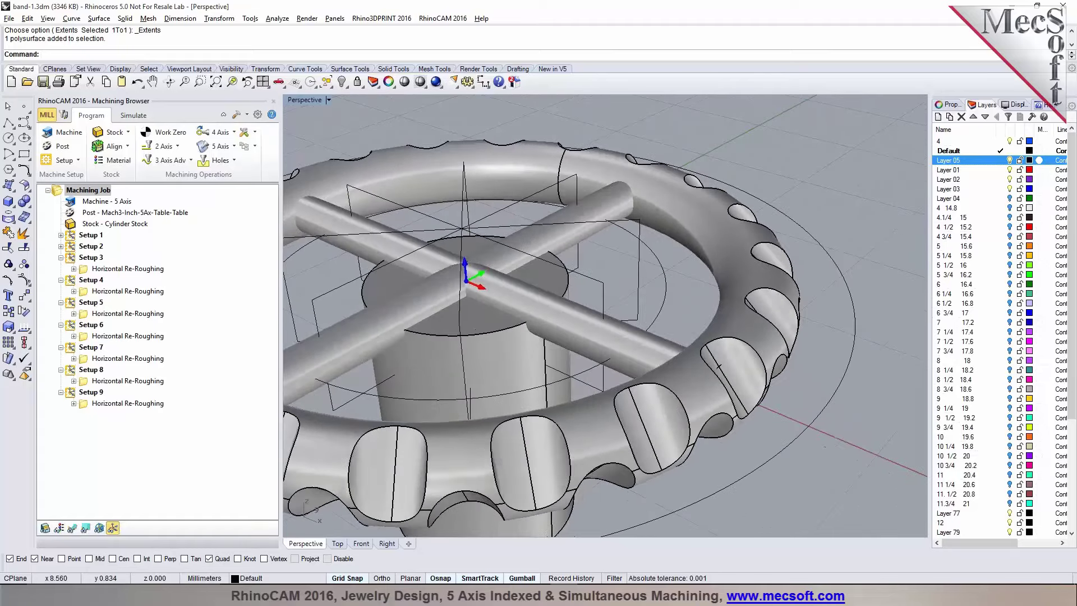
{"action": "scroll", "coordinate": [774, 409], "scroll_direction": "down", "scroll_amount": 5}
{"action": "right_click_drag", "start_coordinate": [774, 409], "coordinate": [742, 379]}
{"action": "scroll", "coordinate": [738, 377], "scroll_direction": "up", "scroll_amount": 3}
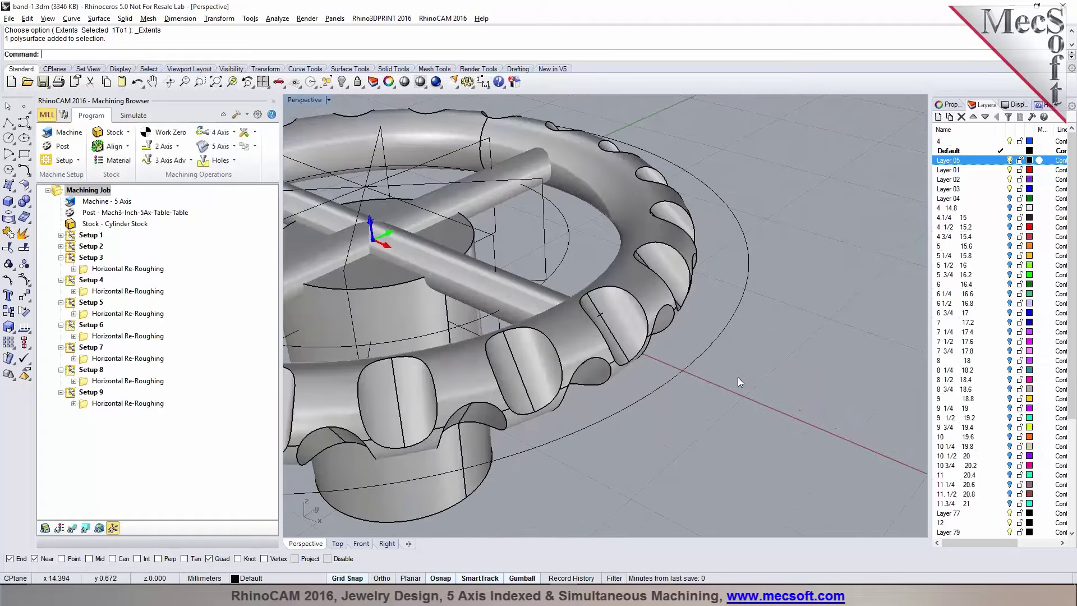
{"action": "scroll", "coordinate": [738, 376], "scroll_direction": "down", "scroll_amount": 2}
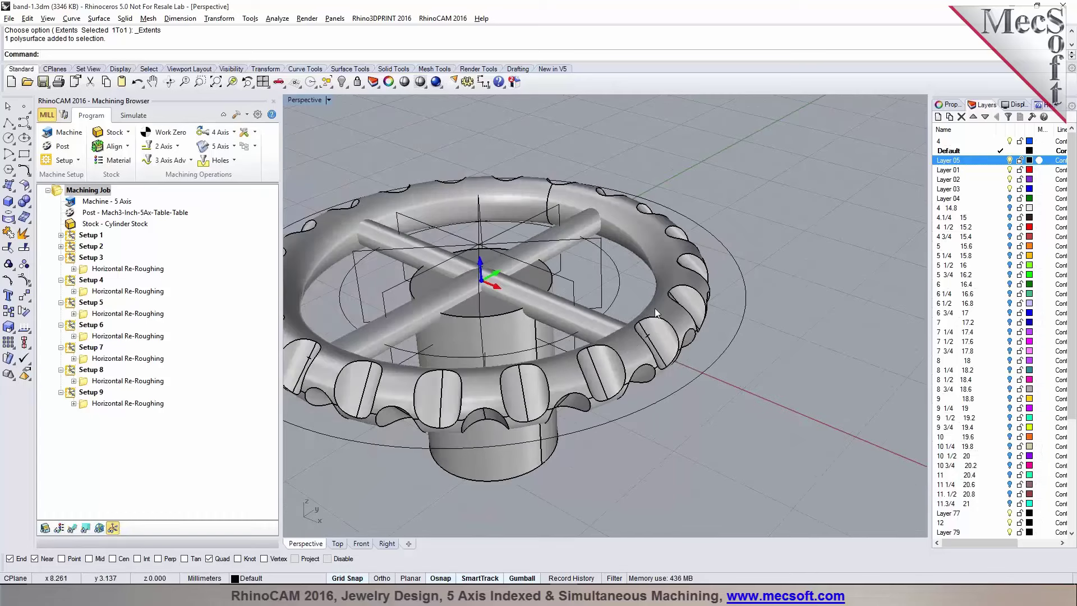
{"action": "scroll", "coordinate": [682, 288], "scroll_direction": "up", "scroll_amount": 2}
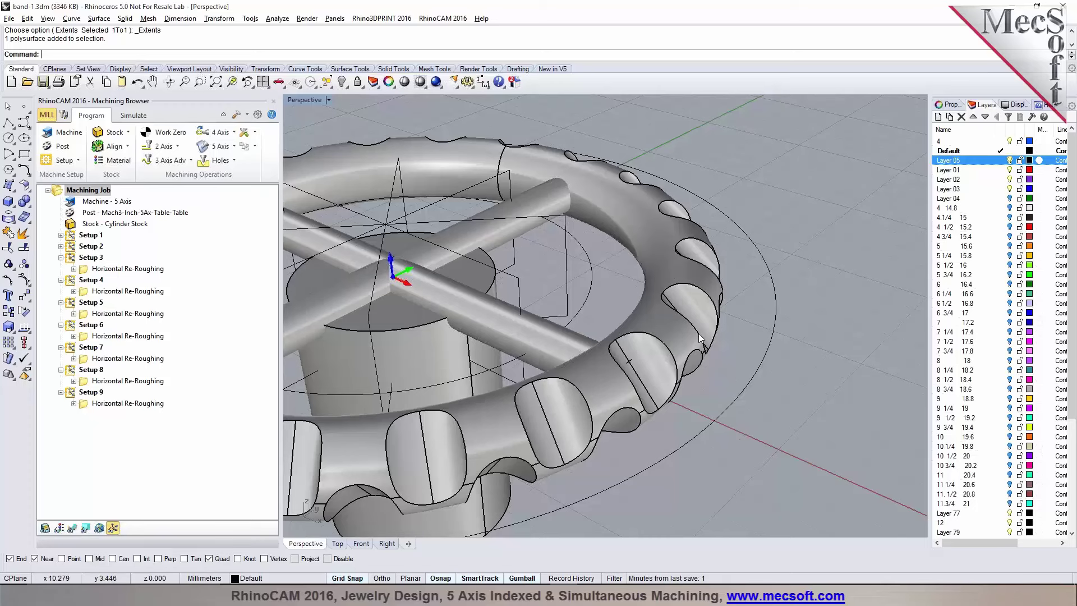
{"action": "scroll", "coordinate": [845, 337], "scroll_direction": "down", "scroll_amount": 4}
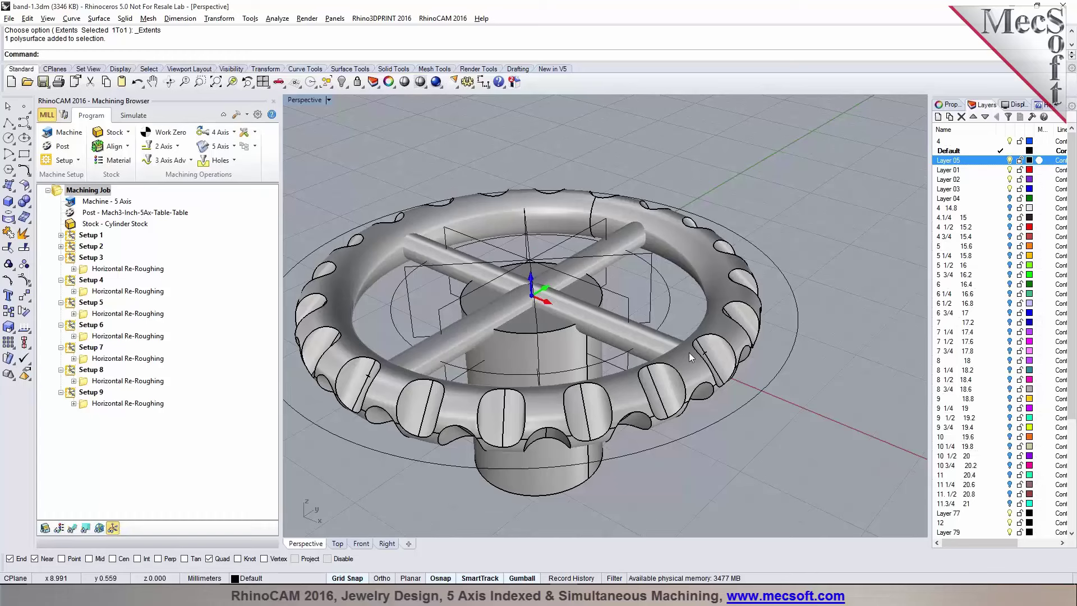
{"action": "scroll", "coordinate": [688, 351], "scroll_direction": "up", "scroll_amount": 3}
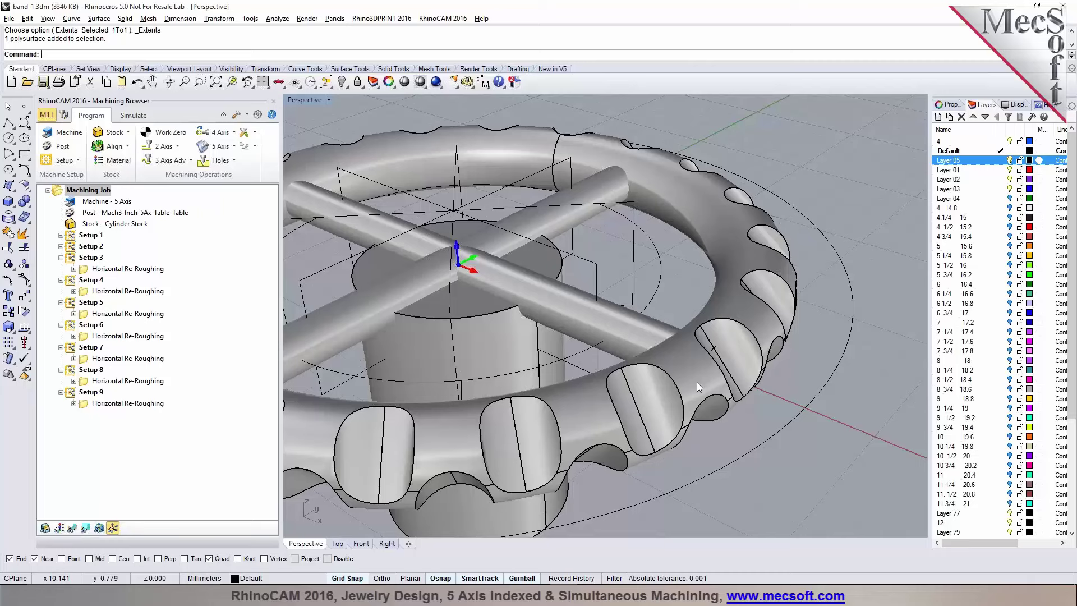
{"action": "scroll", "coordinate": [696, 382], "scroll_direction": "down", "scroll_amount": 3}
{"action": "right_click_drag", "start_coordinate": [697, 382], "coordinate": [610, 366]}
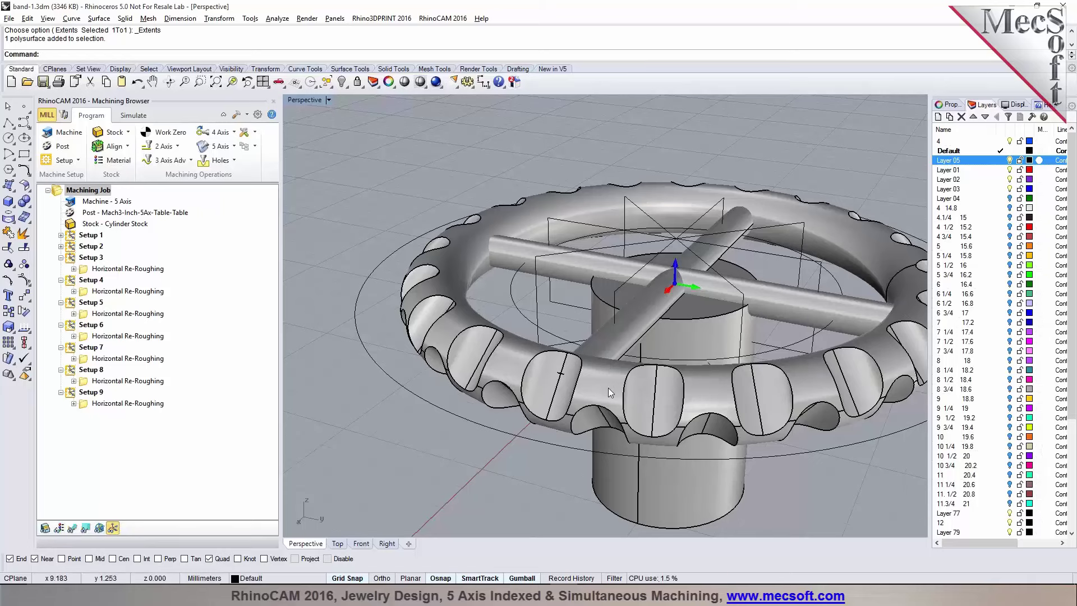
{"action": "left_click", "coordinate": [608, 388]}
{"action": "mouse_move", "coordinate": [670, 383]}
{"action": "right_mouse_down"}
{"action": "mouse_move", "coordinate": [667, 359]}
{"action": "mouse_move", "coordinate": [671, 382]}
{"action": "right_mouse_up"}
{"action": "left_click", "coordinate": [547, 516]}
{"action": "right_click_drag", "start_coordinate": [550, 477], "coordinate": [727, 385]}
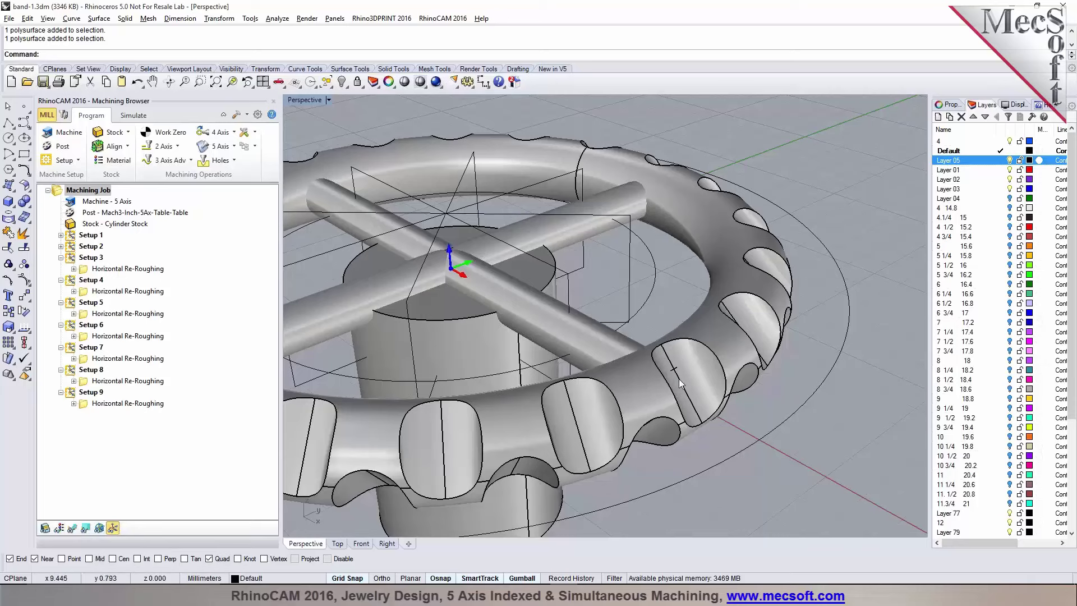
{"action": "scroll", "coordinate": [698, 377], "scroll_direction": "up", "scroll_amount": 4}
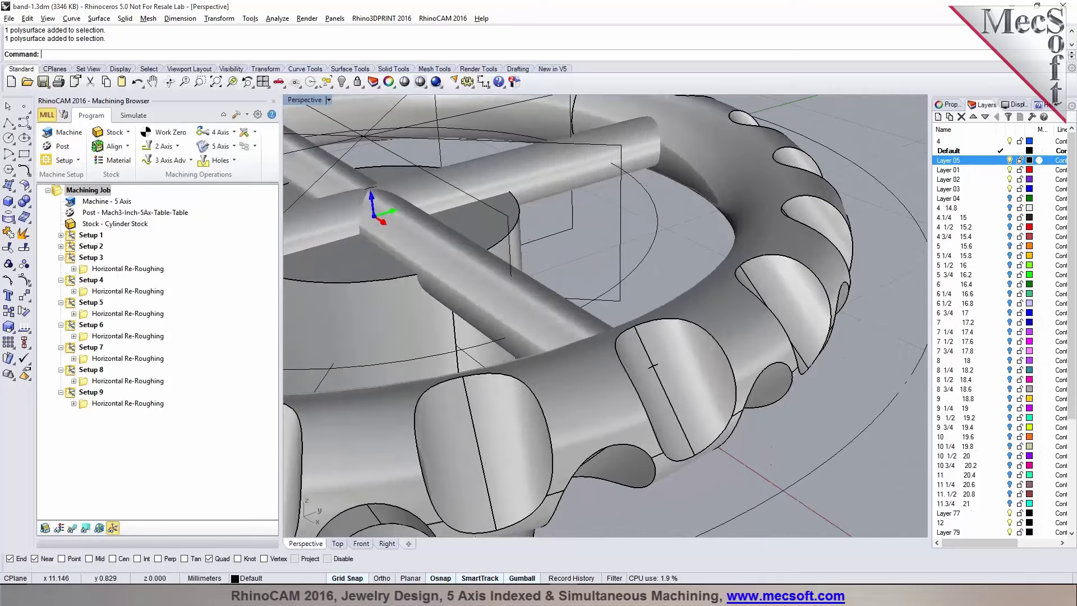
{"action": "scroll", "coordinate": [684, 379], "scroll_direction": "down", "scroll_amount": 1}
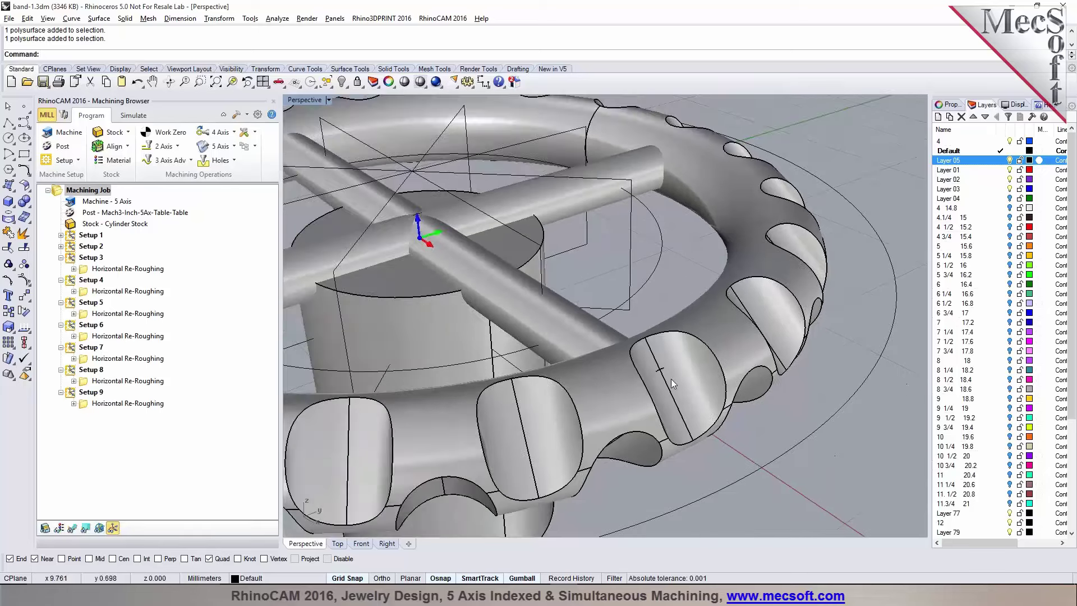
{"action": "scroll", "coordinate": [634, 342], "scroll_direction": "up", "scroll_amount": 1}
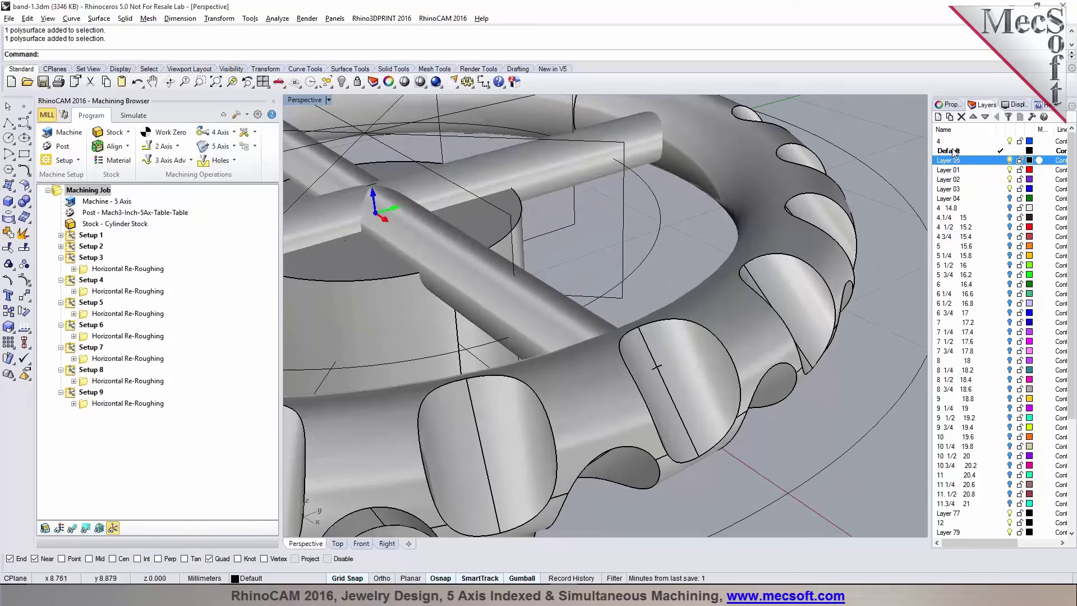
Step: Add a new layer, make it current and duplicate onto it the lengthwise edge across one rim scallop
{"action": "left_click", "coordinate": [937, 117]}
{"action": "left_click", "coordinate": [1000, 160]}
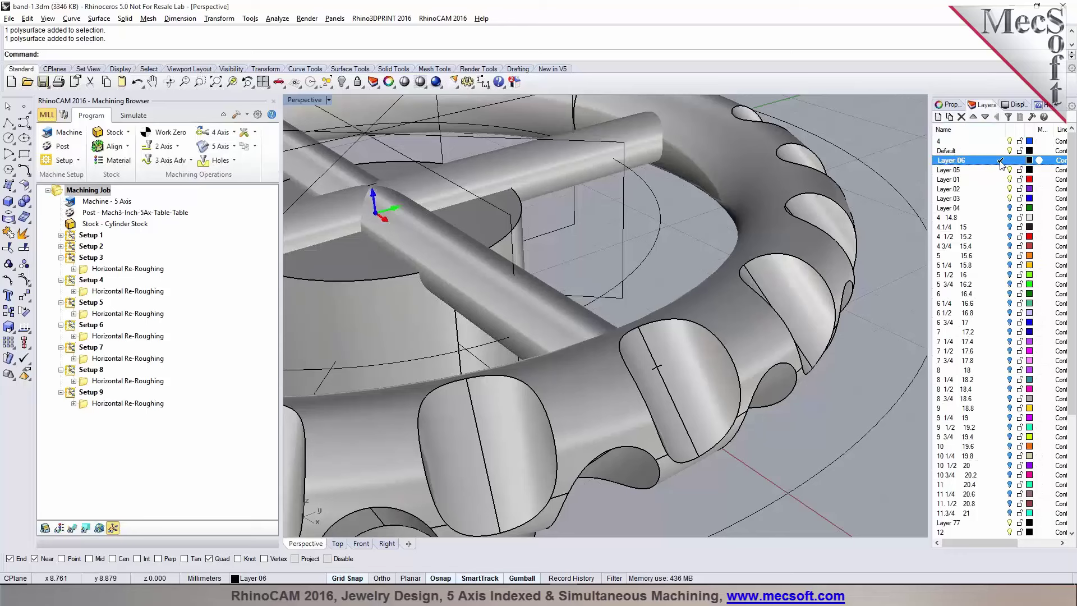
{"action": "type", "text": "Dup"}
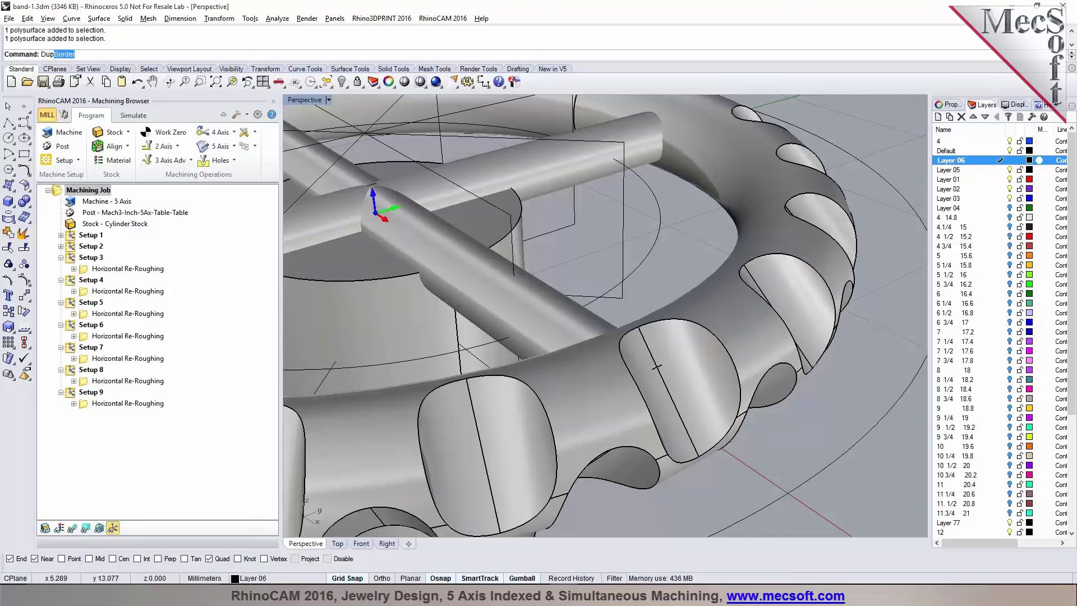
{"action": "type", "text": "Edge"}
{"action": "key", "text": "Return"}
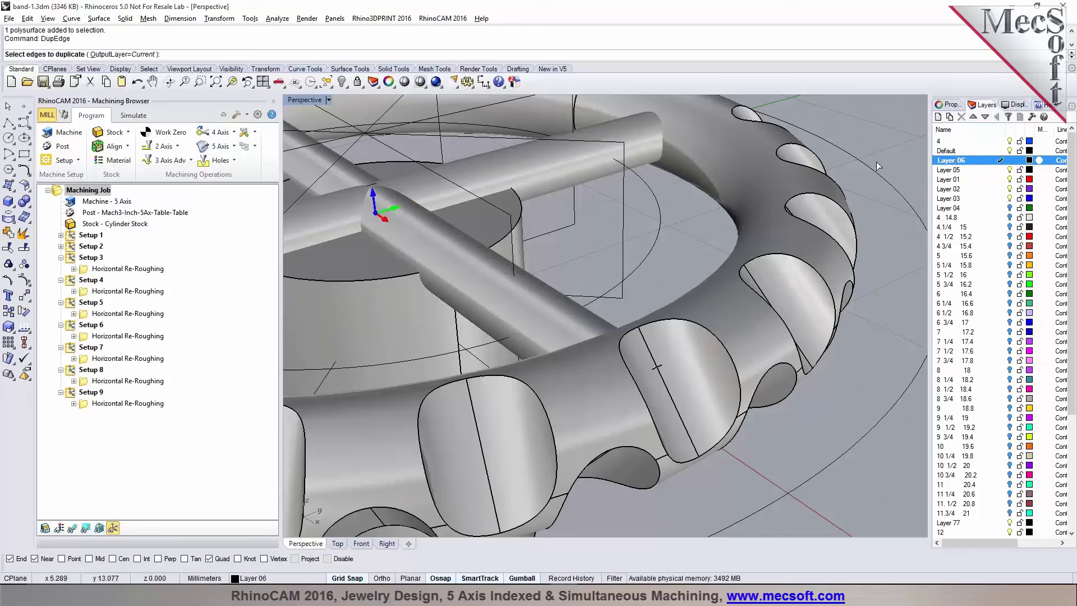
{"action": "left_click", "coordinate": [652, 361]}
{"action": "key", "text": "Return"}
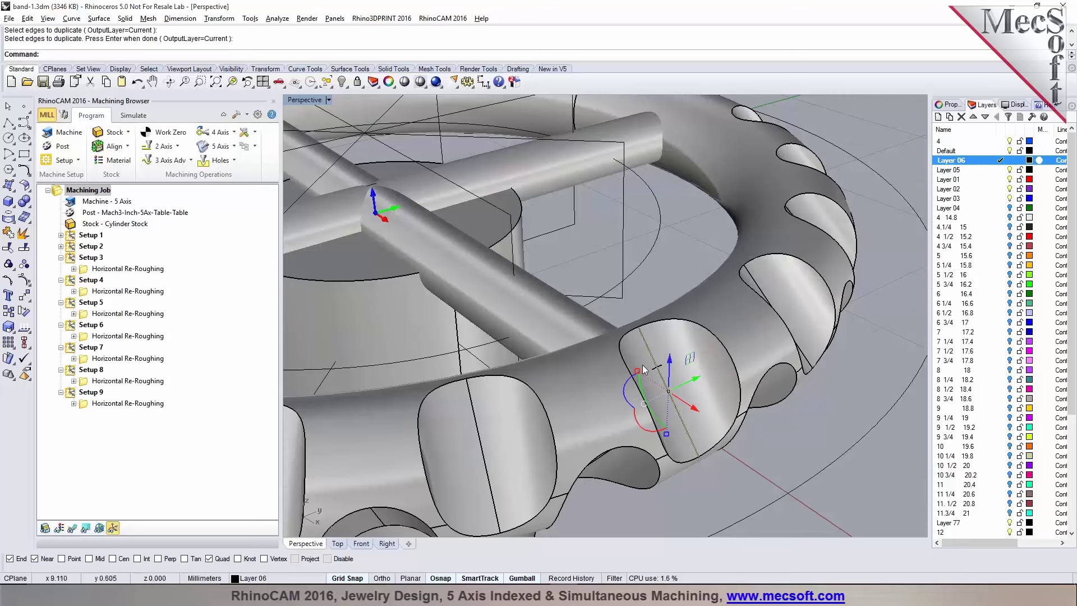
{"action": "key", "text": "Escape"}
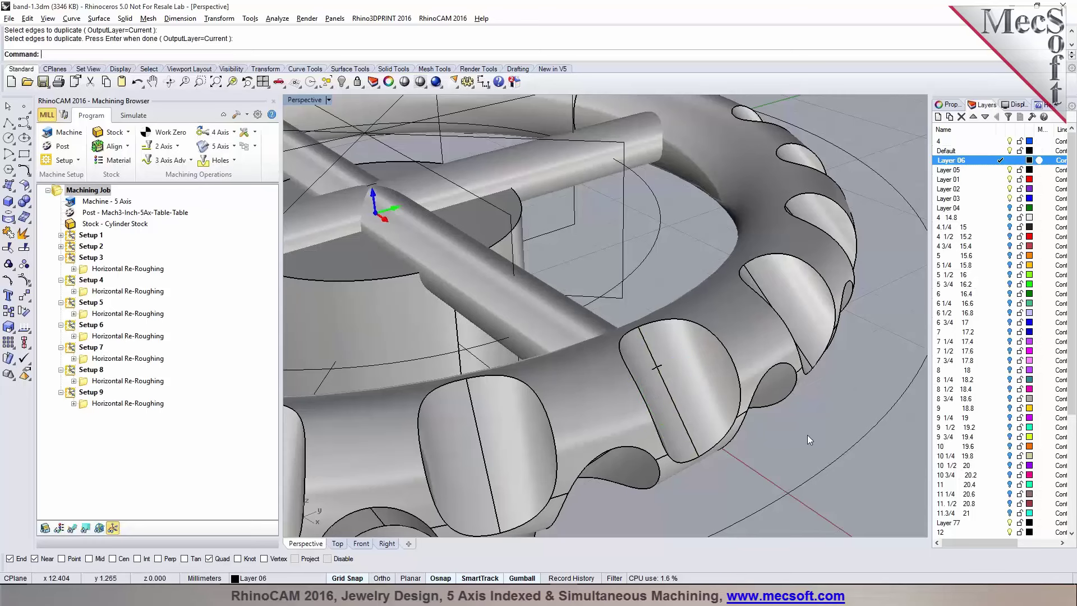
{"action": "scroll", "coordinate": [728, 396], "scroll_direction": "down", "scroll_amount": 3}
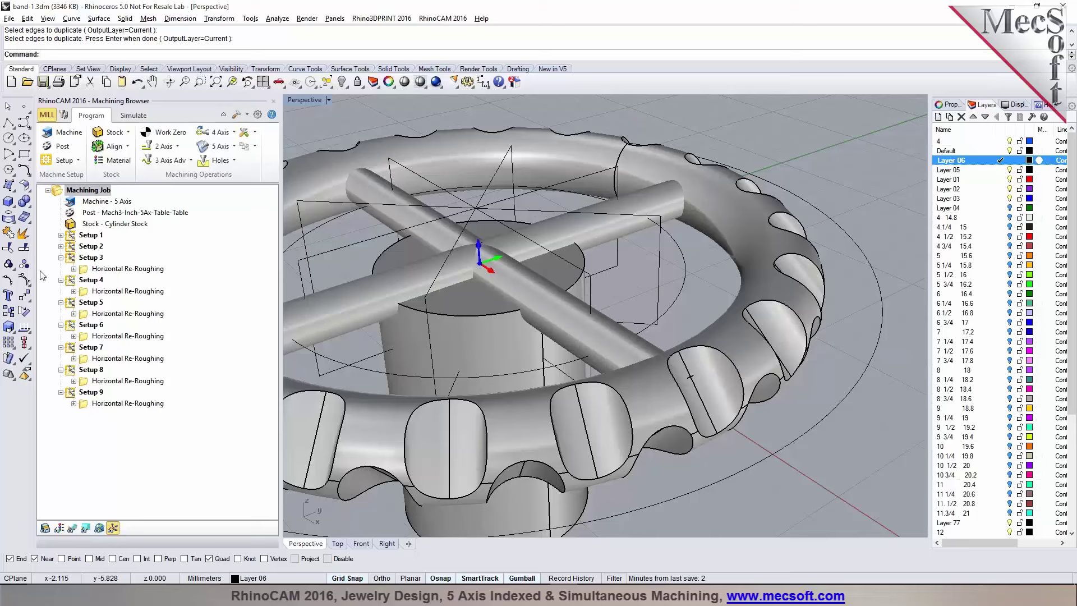
{"action": "right_click", "coordinate": [8, 251]}
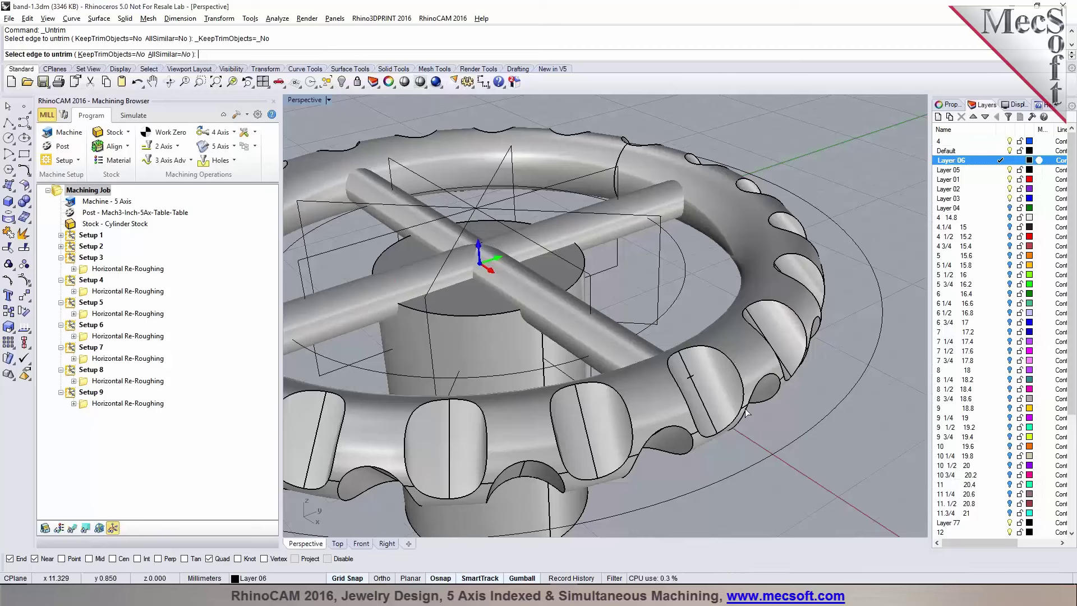
{"action": "right_click_drag", "start_coordinate": [743, 399], "coordinate": [693, 358]}
Step: Return to the four-viewport layout and cancel the Untrim command
{"action": "double_click", "coordinate": [303, 100]}
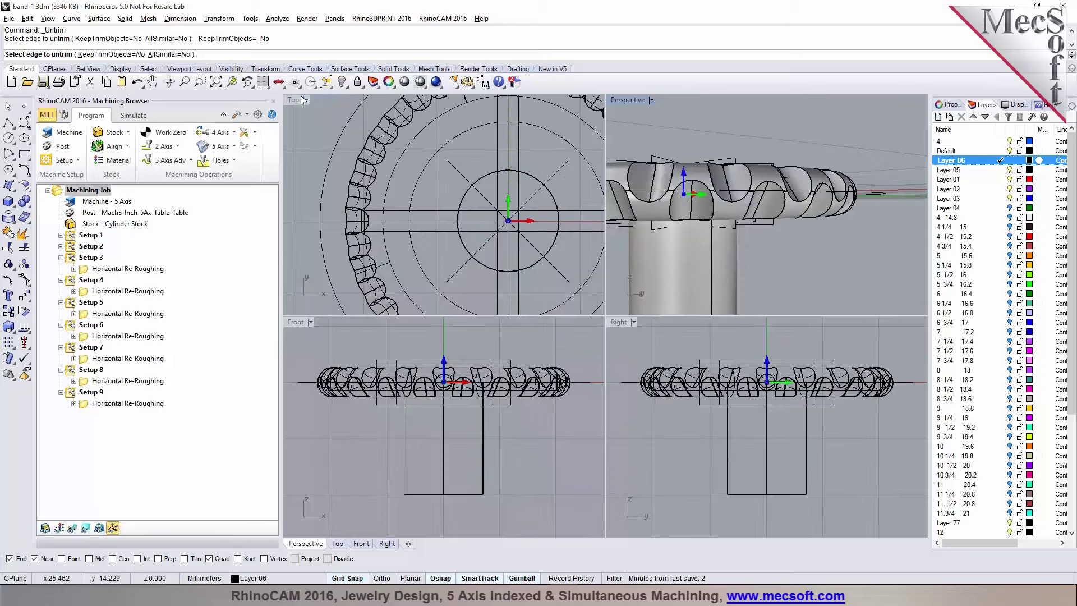
{"action": "scroll", "coordinate": [646, 379], "scroll_direction": "up", "scroll_amount": 5}
{"action": "scroll", "coordinate": [648, 378], "scroll_direction": "up", "scroll_amount": 5}
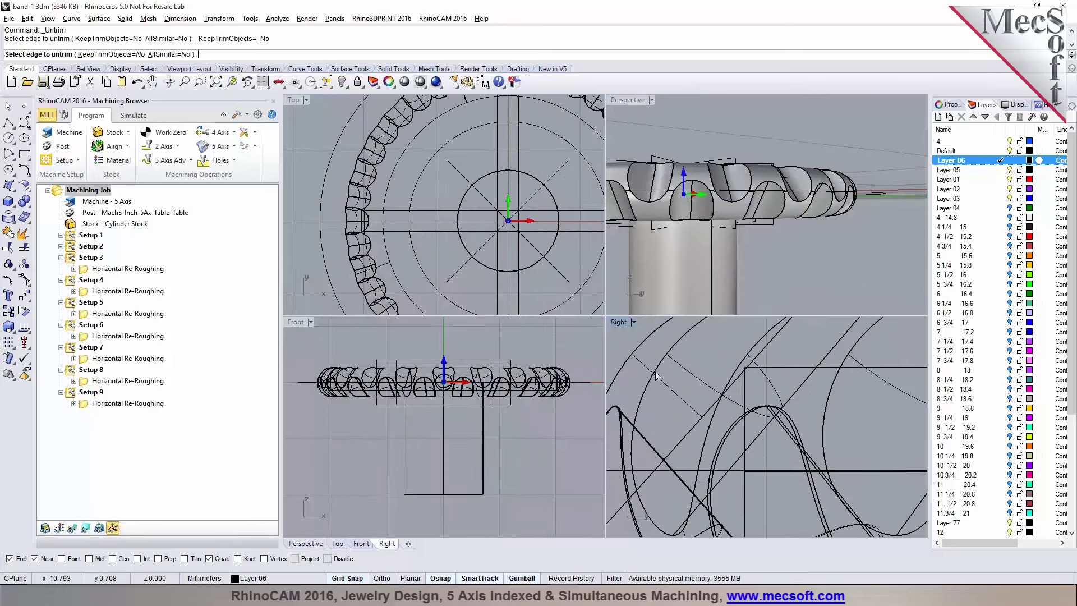
{"action": "scroll", "coordinate": [657, 376], "scroll_direction": "down", "scroll_amount": 3}
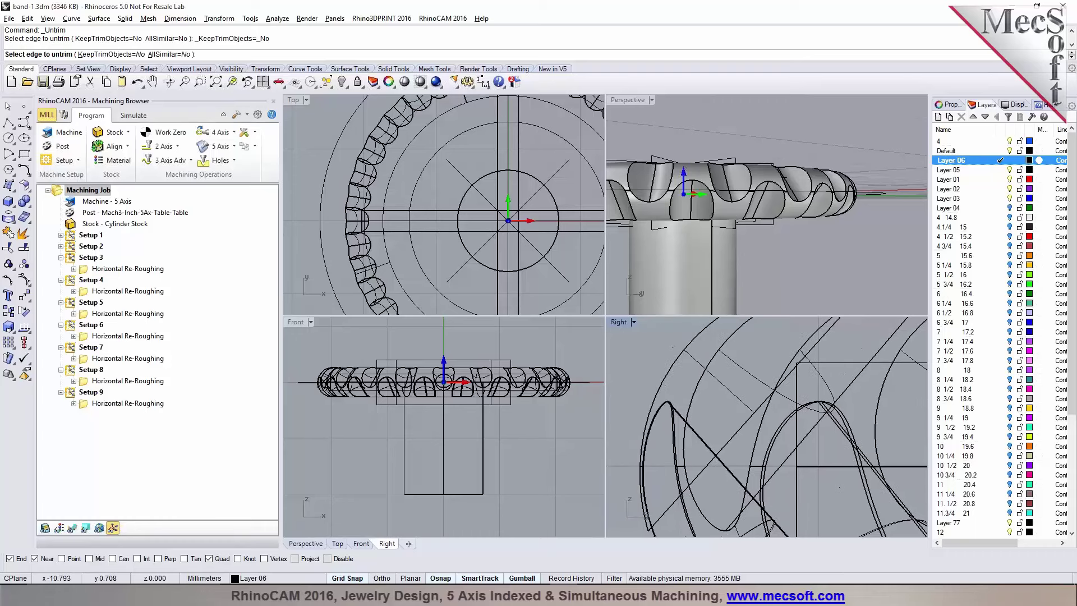
{"action": "key", "text": "Escape"}
Step: Section the ring band in the Top view along a straight line from the origin to X -12, Y 0
{"action": "left_click", "coordinate": [661, 432]}
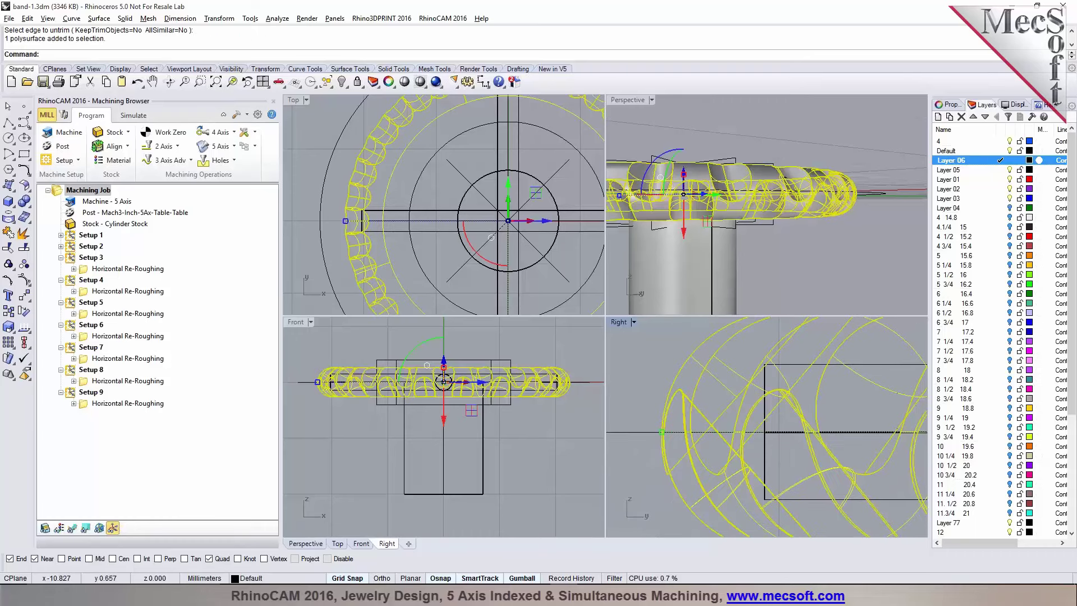
{"action": "right_click_drag", "start_coordinate": [697, 386], "coordinate": [635, 368]}
{"action": "scroll", "coordinate": [336, 216], "scroll_direction": "up", "scroll_amount": 5}
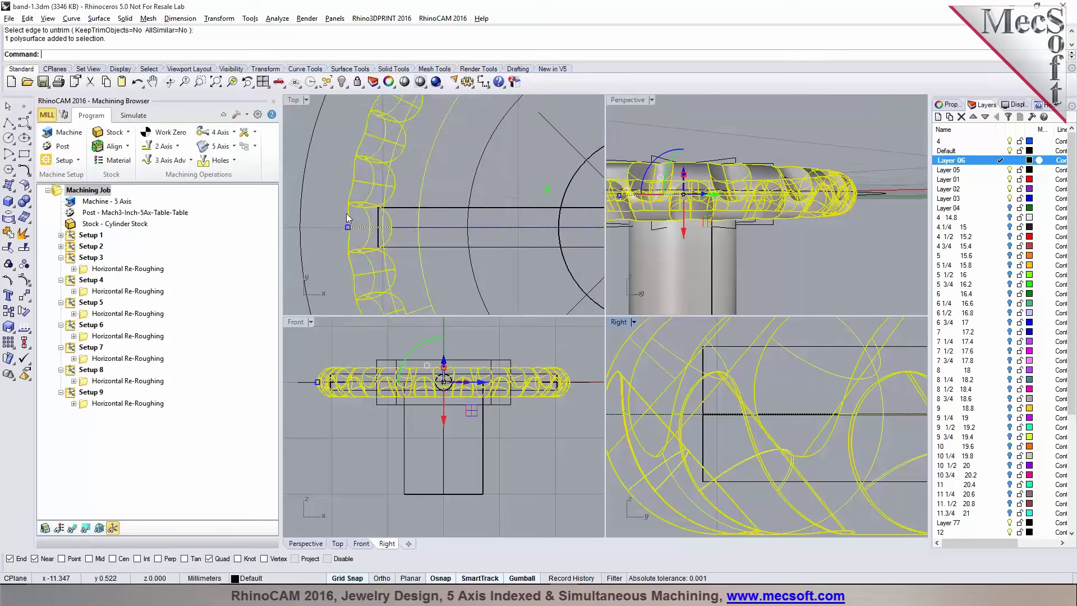
{"action": "scroll", "coordinate": [343, 221], "scroll_direction": "up", "scroll_amount": 3}
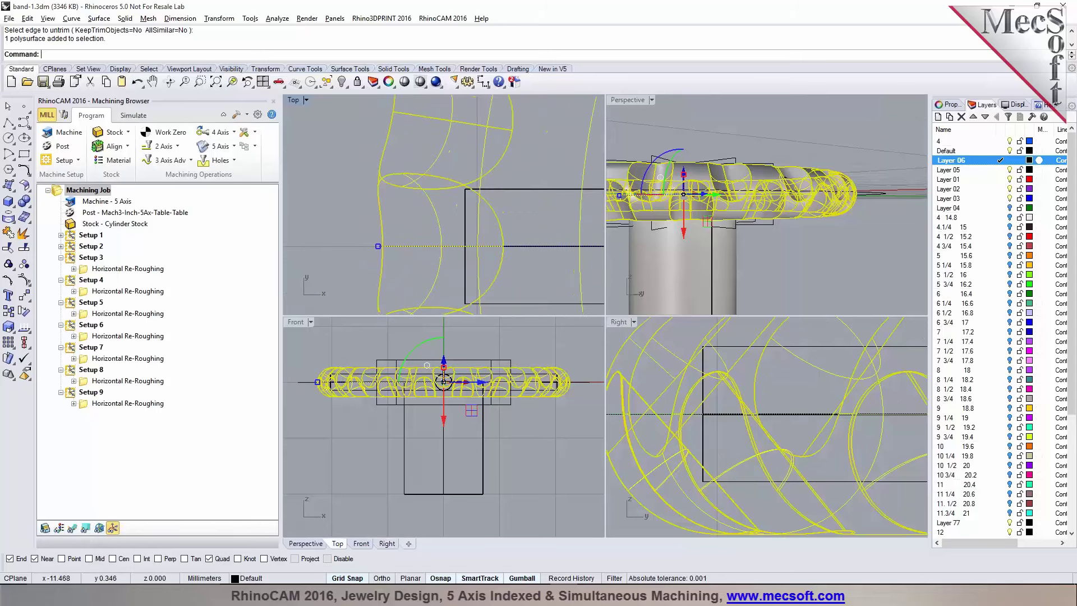
{"action": "left_click", "coordinate": [8, 218]}
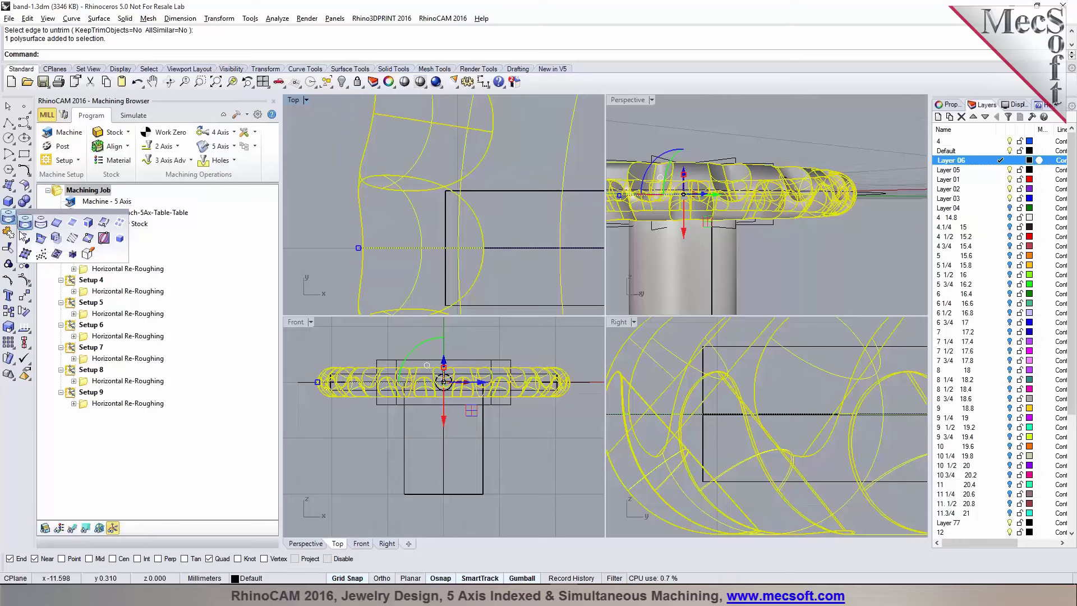
{"action": "left_click", "coordinate": [88, 238]}
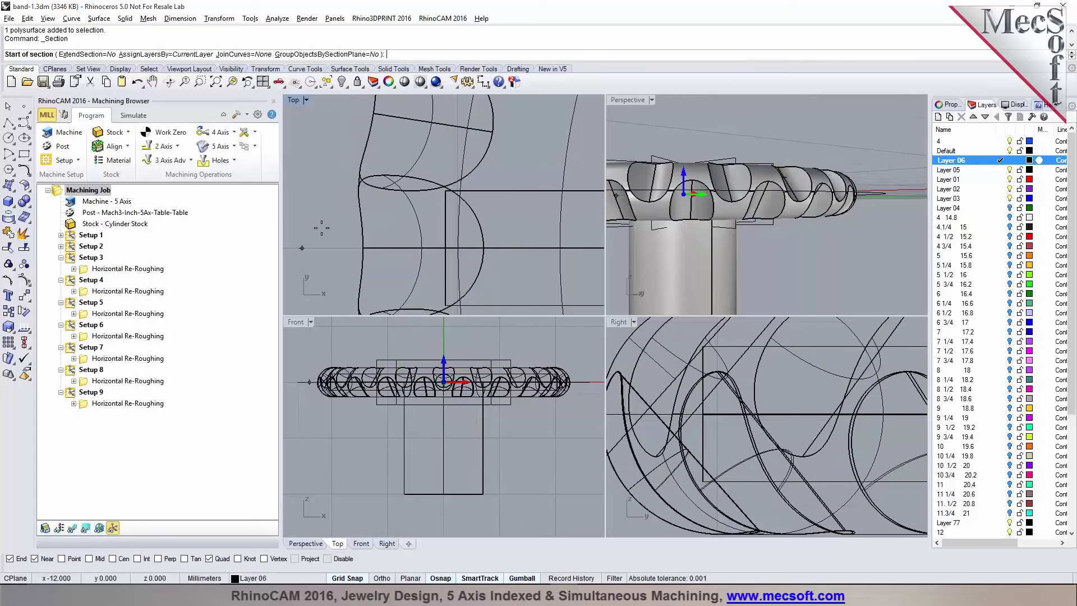
{"action": "type", "text": "0"}
{"action": "key", "text": "Return"}
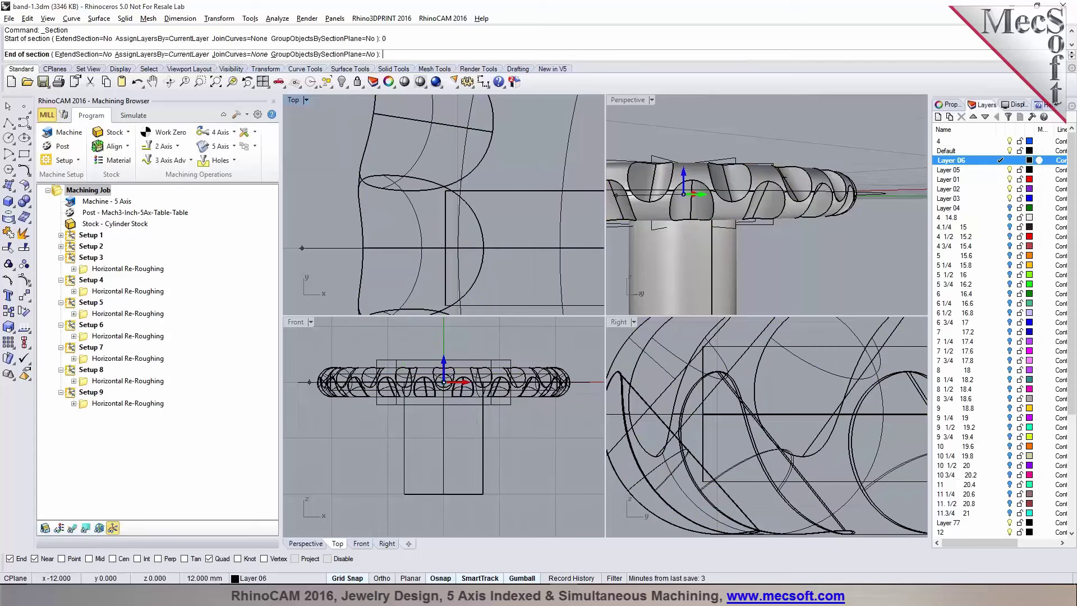
{"action": "left_click", "coordinate": [302, 248]}
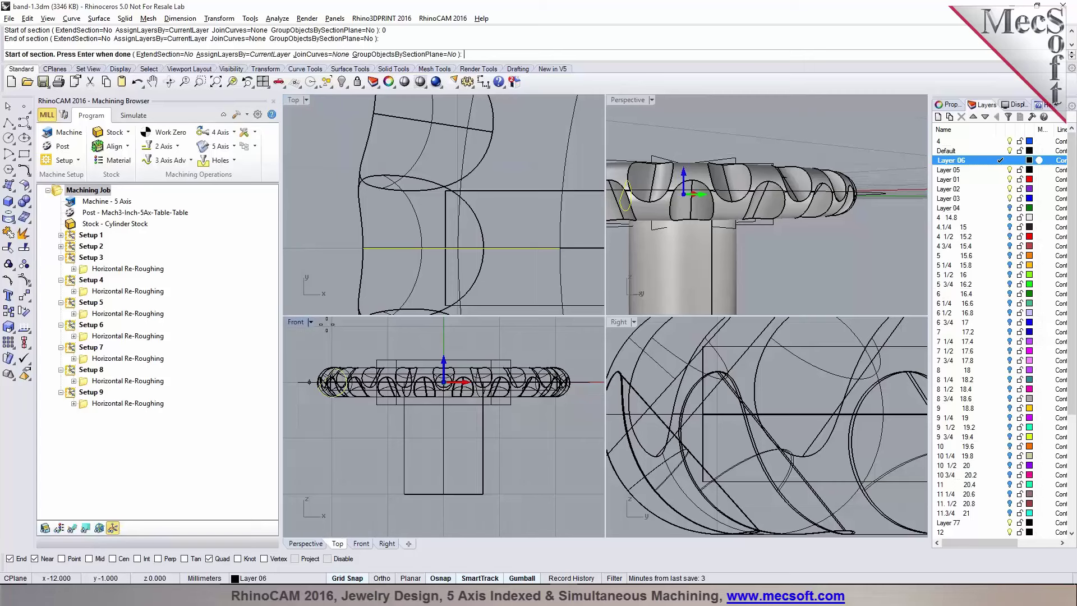
Step: Draw a three-point circle in the Front view through three points on the rounded arc of the band's section curve
{"action": "scroll", "coordinate": [332, 381], "scroll_direction": "up", "scroll_amount": 3}
{"action": "scroll", "coordinate": [332, 381], "scroll_direction": "up", "scroll_amount": 5}
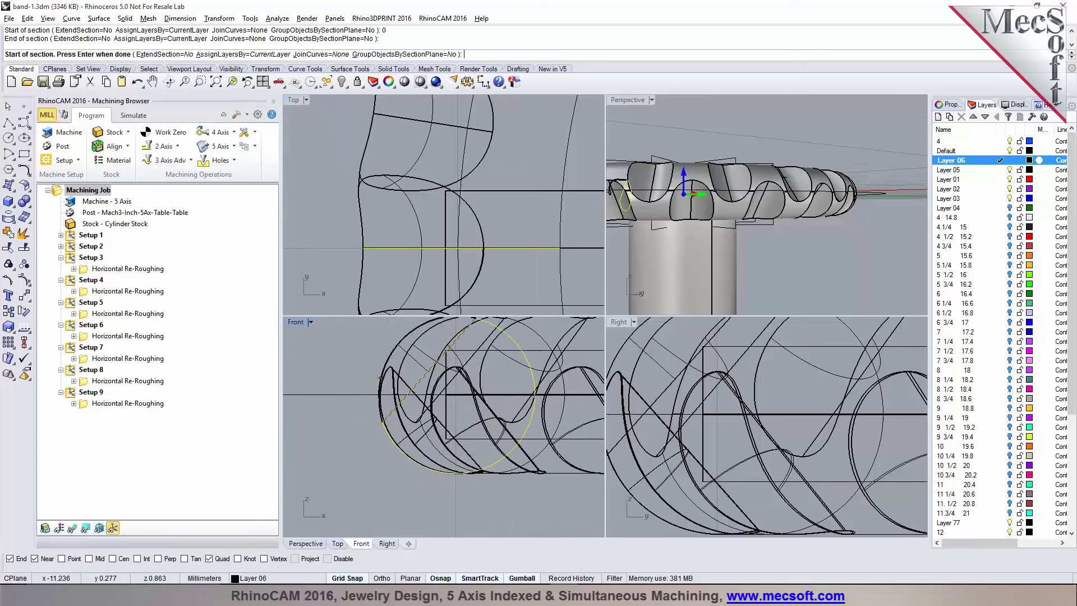
{"action": "left_click", "coordinate": [9, 138]}
{"action": "left_click", "coordinate": [56, 143]}
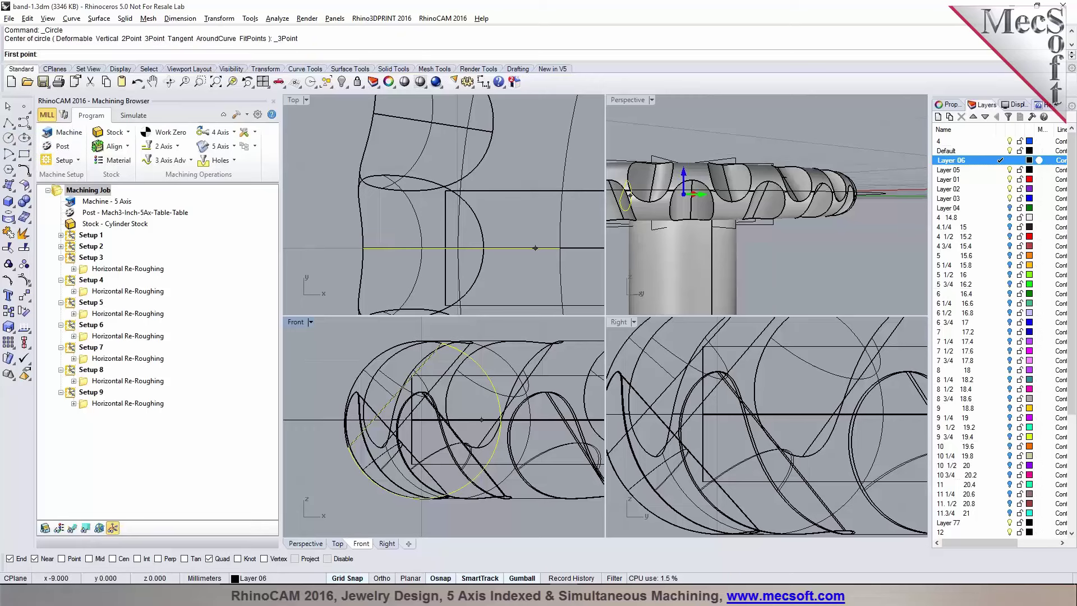
{"action": "left_click", "coordinate": [475, 361]}
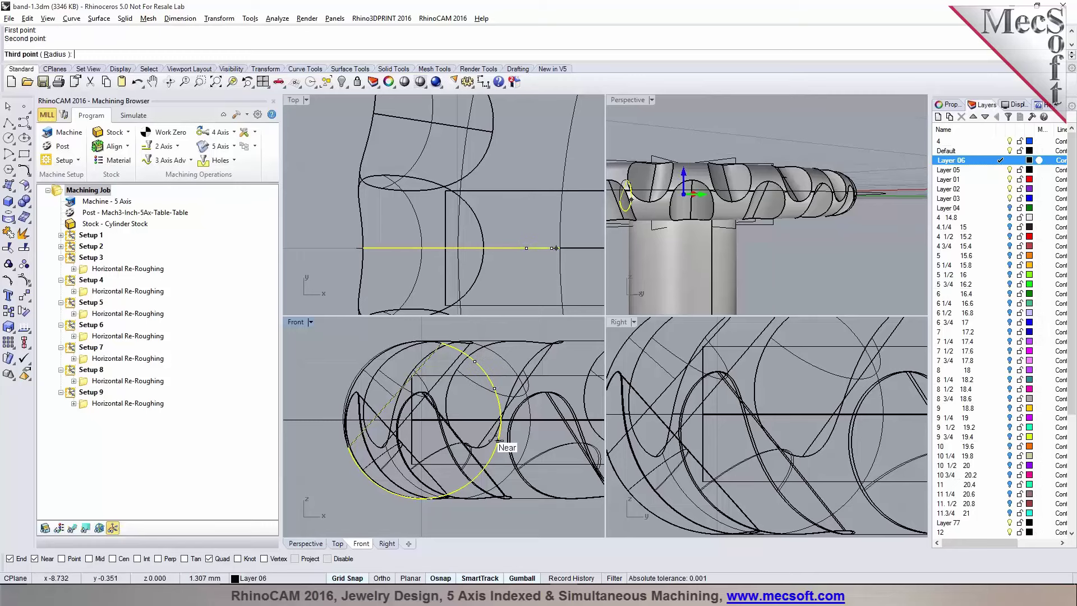
{"action": "left_click", "coordinate": [498, 442]}
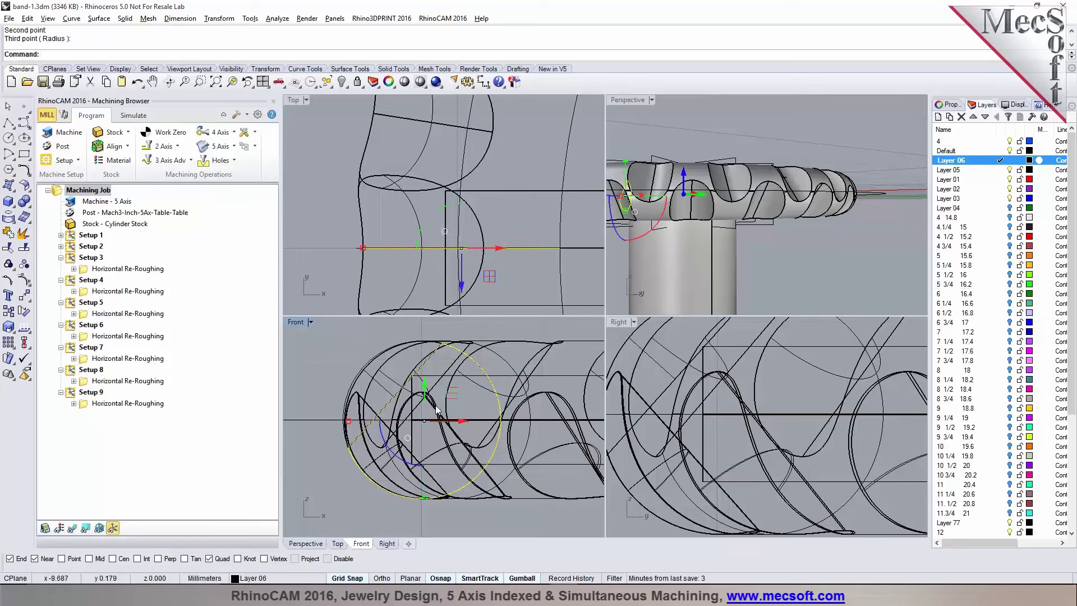
Step: Delete the scalloped ring band and its section curve
{"action": "left_click", "coordinate": [392, 355]}
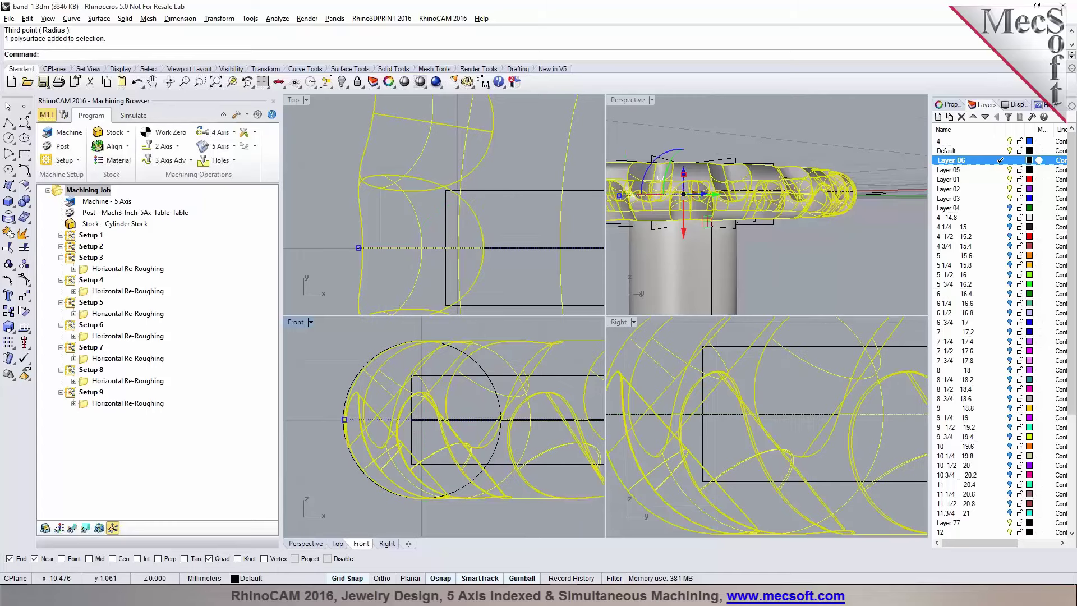
{"action": "key", "text": "Delete"}
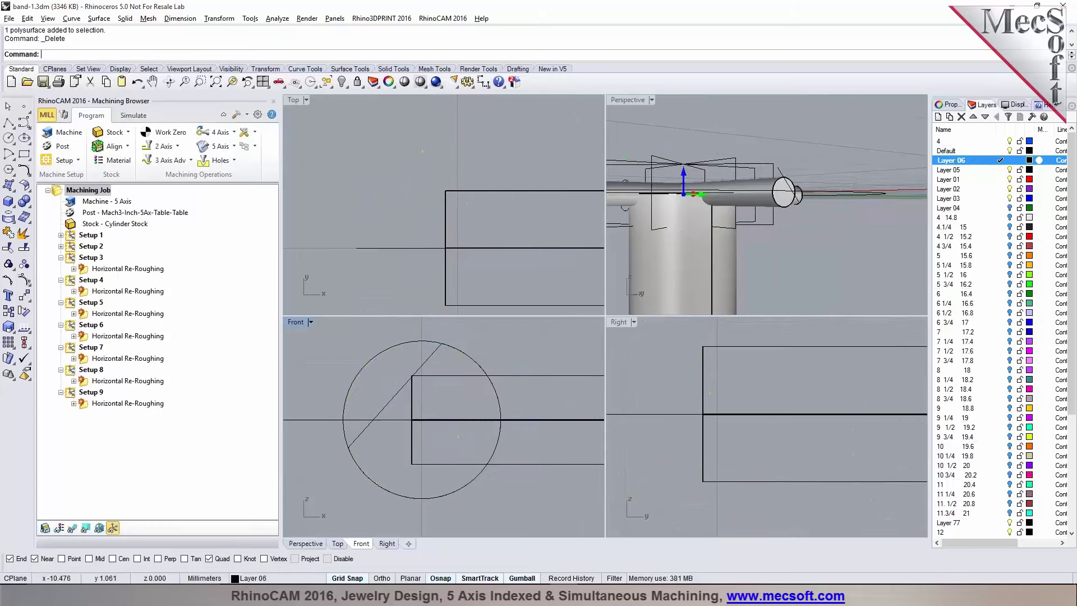
{"action": "left_click", "coordinate": [387, 404]}
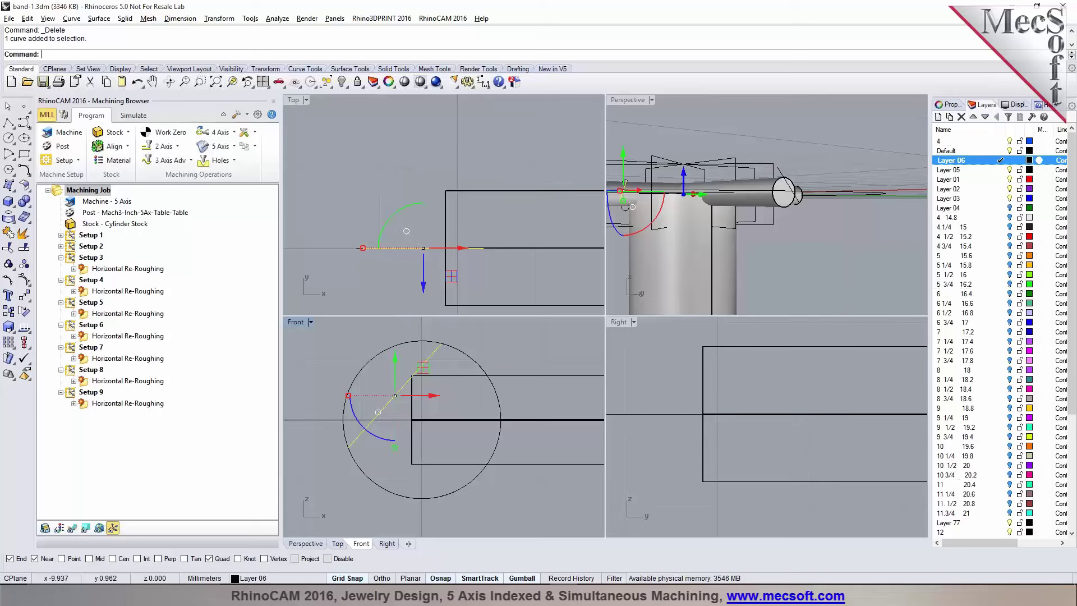
{"action": "key", "text": "Delete"}
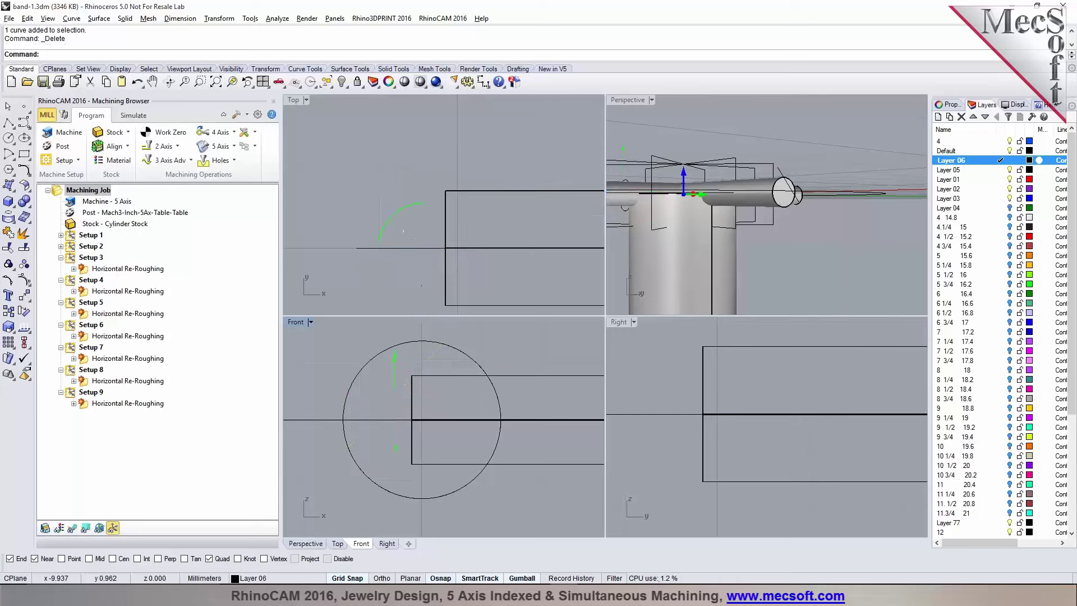
Step: Undo the deletion of the ring band and its section curve
{"action": "left_click", "coordinate": [379, 354]}
{"action": "scroll", "coordinate": [380, 354], "scroll_direction": "down", "scroll_amount": 4}
{"action": "scroll", "coordinate": [362, 364], "scroll_direction": "down", "scroll_amount": 8}
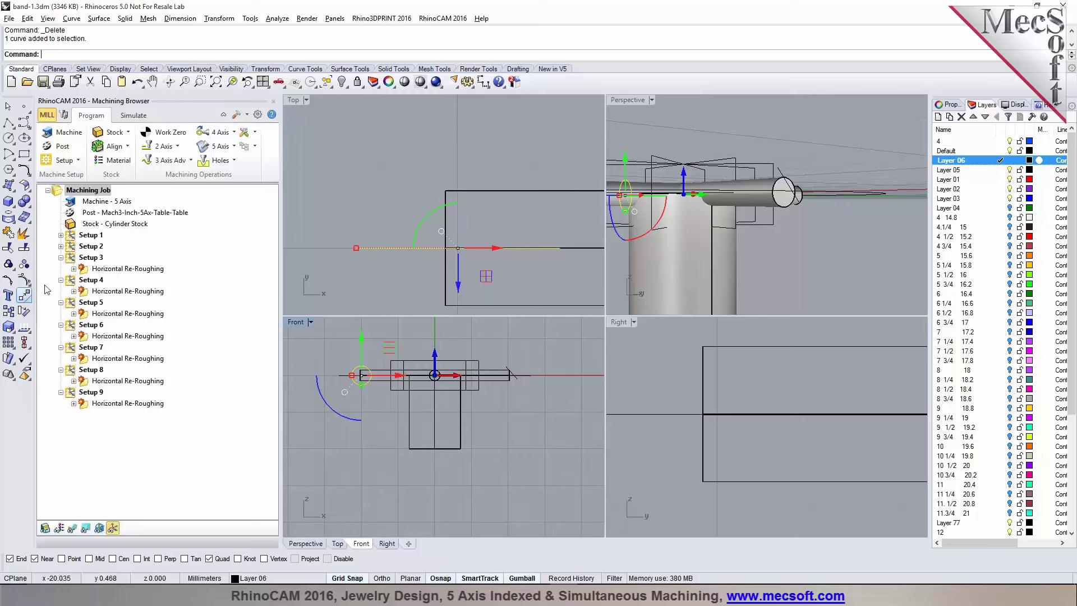
{"action": "left_click", "coordinate": [359, 194]}
{"action": "left_click", "coordinate": [137, 82]}
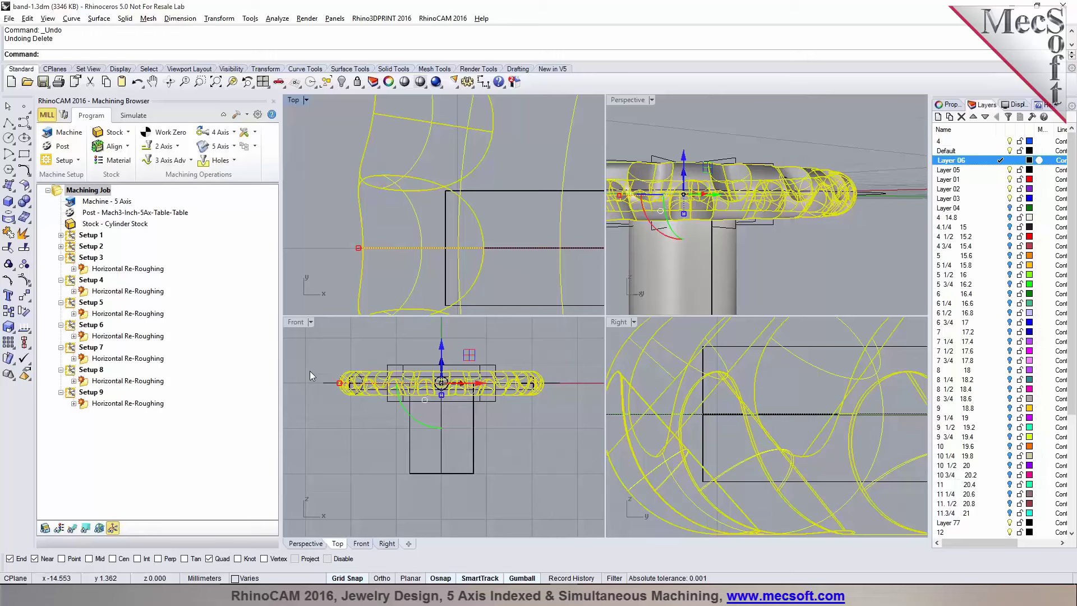
Step: Revolve the three-point circle a full 360 degrees about the vertical axis through the origin, starting the axis at 0
{"action": "left_click", "coordinate": [361, 378]}
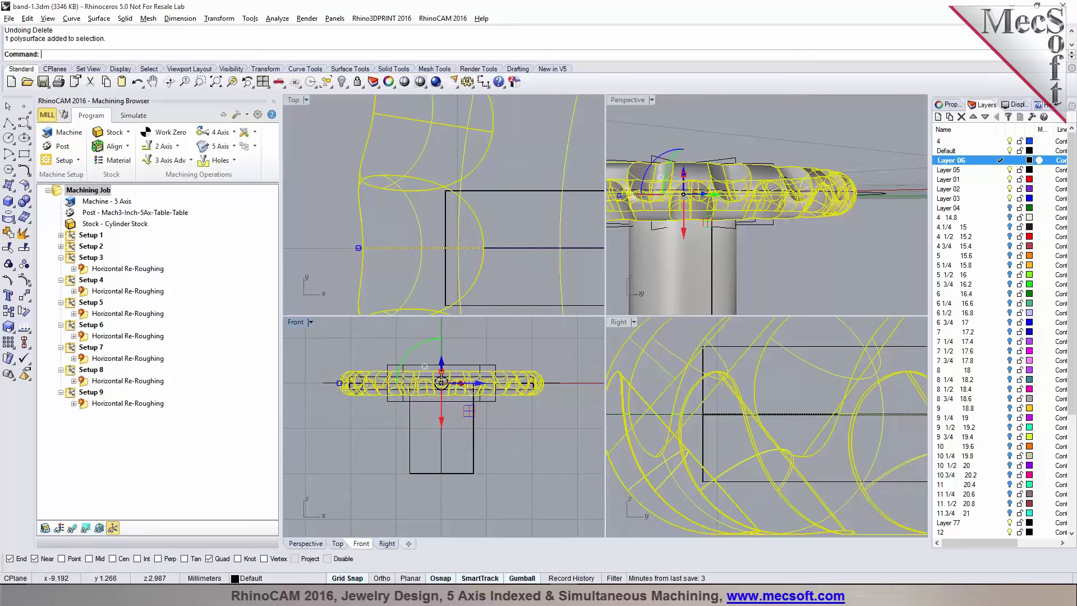
{"action": "left_click", "coordinate": [375, 386]}
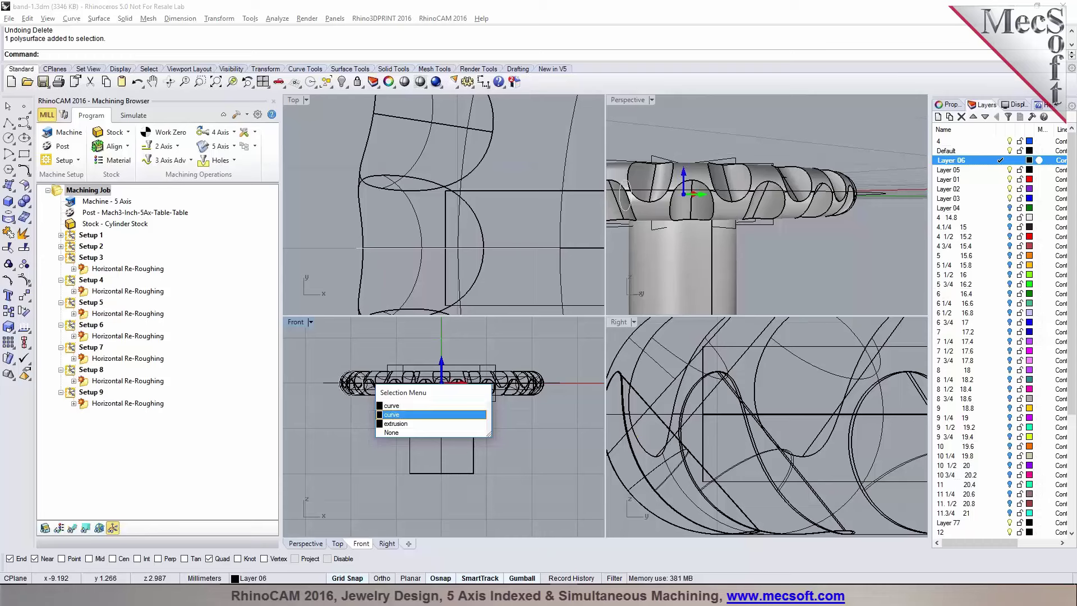
{"action": "left_click", "coordinate": [391, 415]}
{"action": "scroll", "coordinate": [353, 382], "scroll_direction": "up", "scroll_amount": 5}
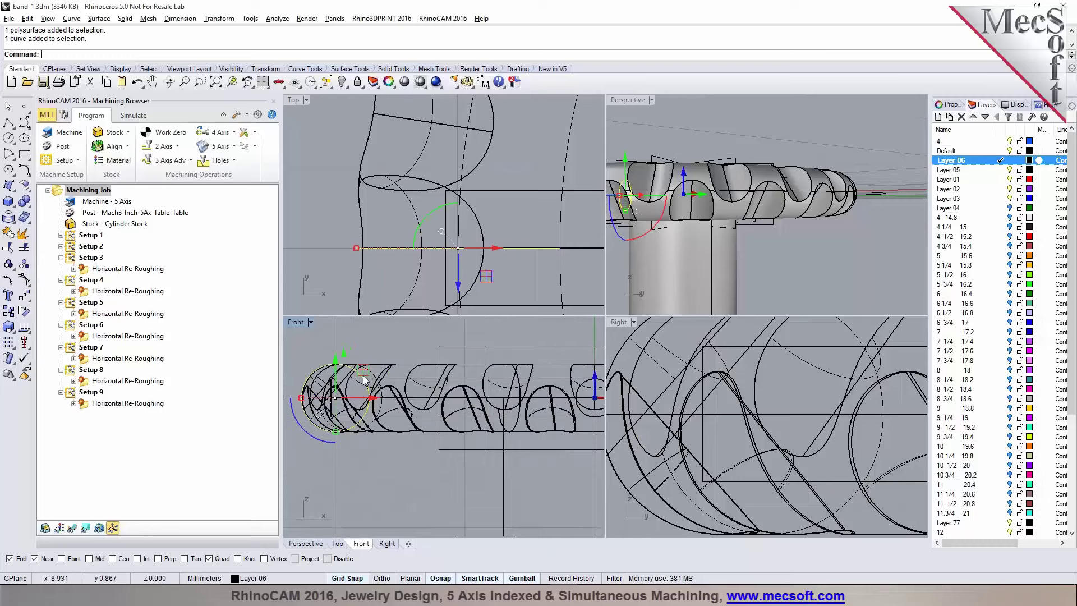
{"action": "left_click", "coordinate": [8, 184]}
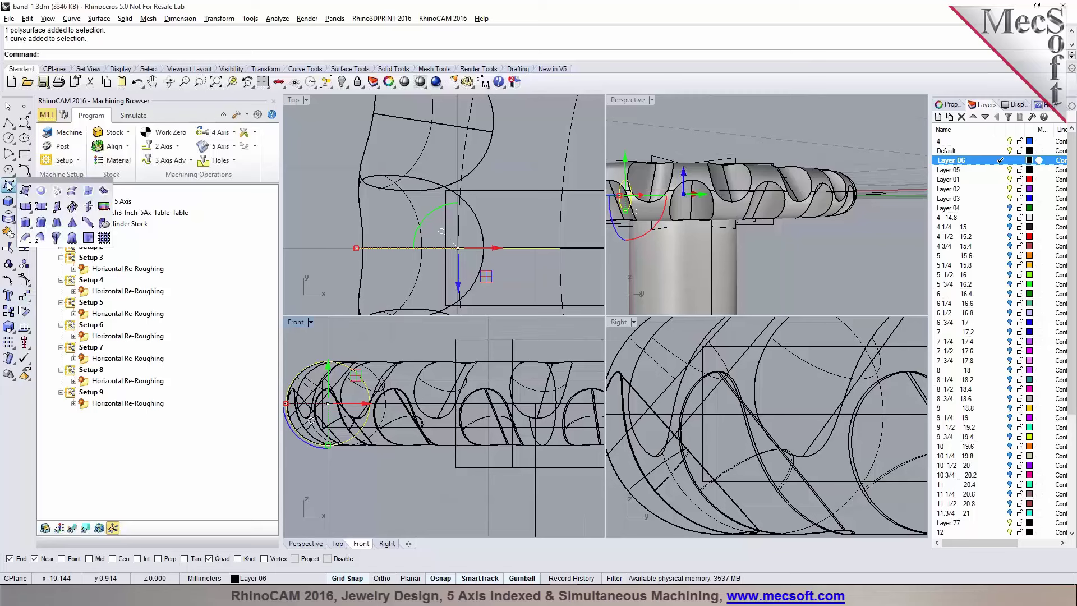
{"action": "left_click", "coordinate": [56, 237]}
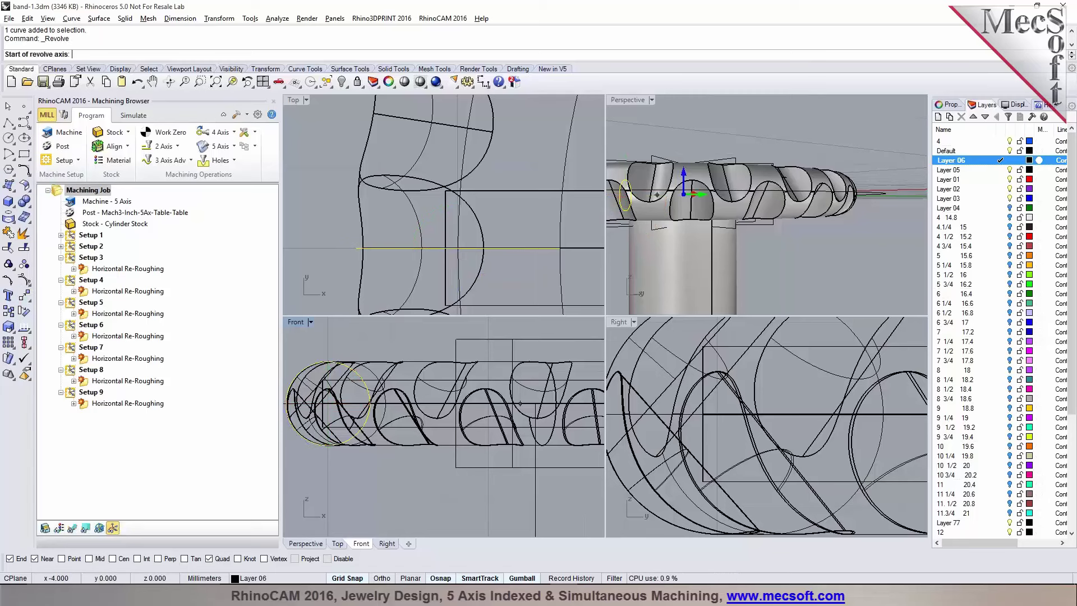
{"action": "type", "text": "0"}
{"action": "key", "text": "Return"}
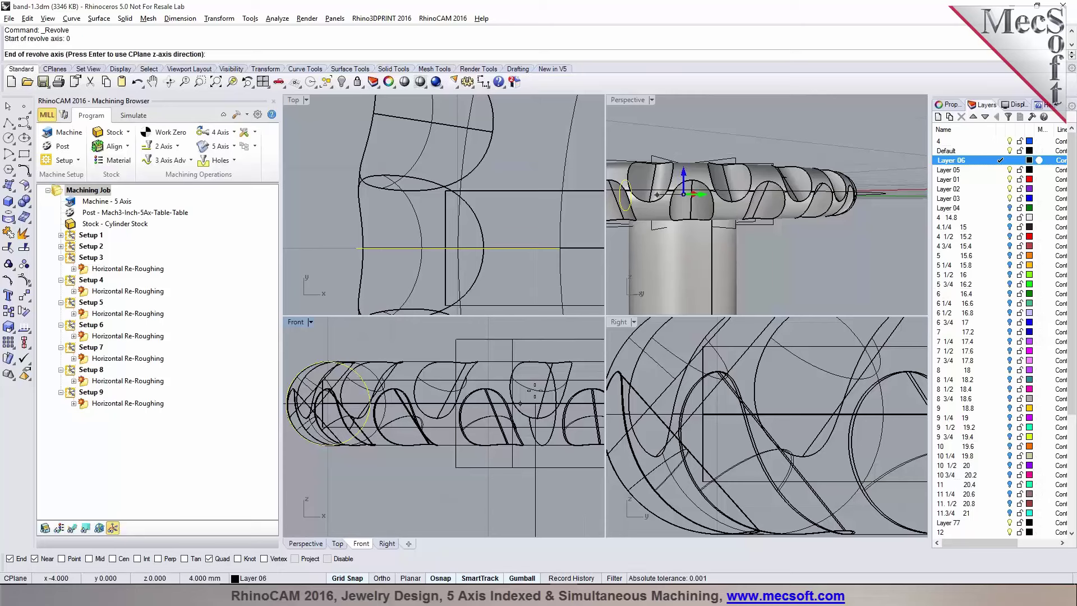
{"action": "scroll", "coordinate": [520, 403], "scroll_direction": "down", "scroll_amount": 6}
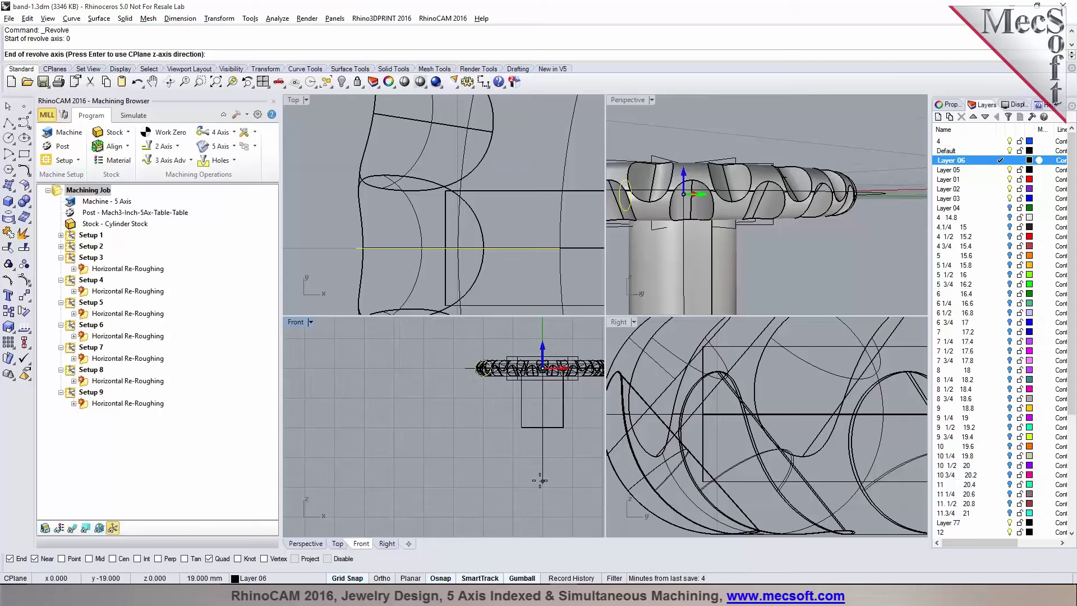
{"action": "left_click", "coordinate": [540, 481]}
{"action": "key", "text": "Return"}
{"action": "key", "text": "Return"}
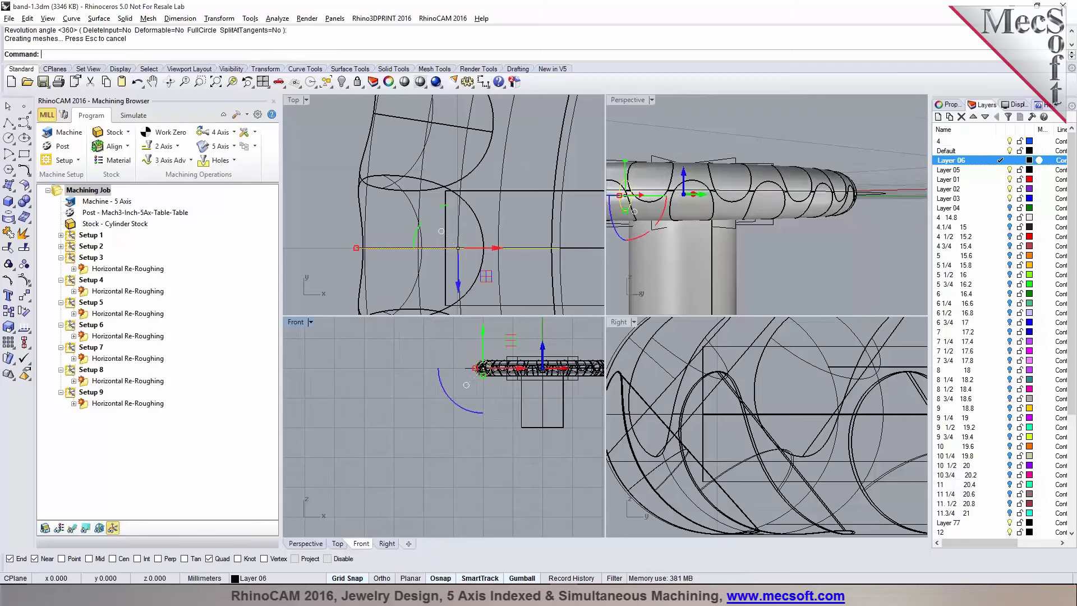
Step: Move the scalloped ring band polysurface to Layer 01
{"action": "scroll", "coordinate": [489, 389], "scroll_direction": "up", "scroll_amount": 5}
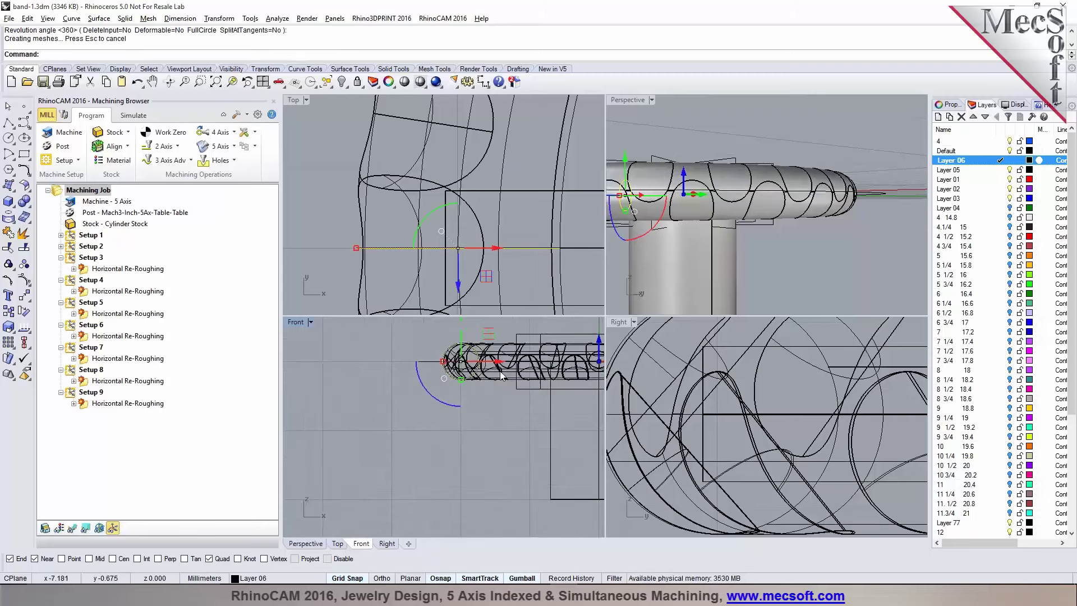
{"action": "left_click", "coordinate": [508, 381]}
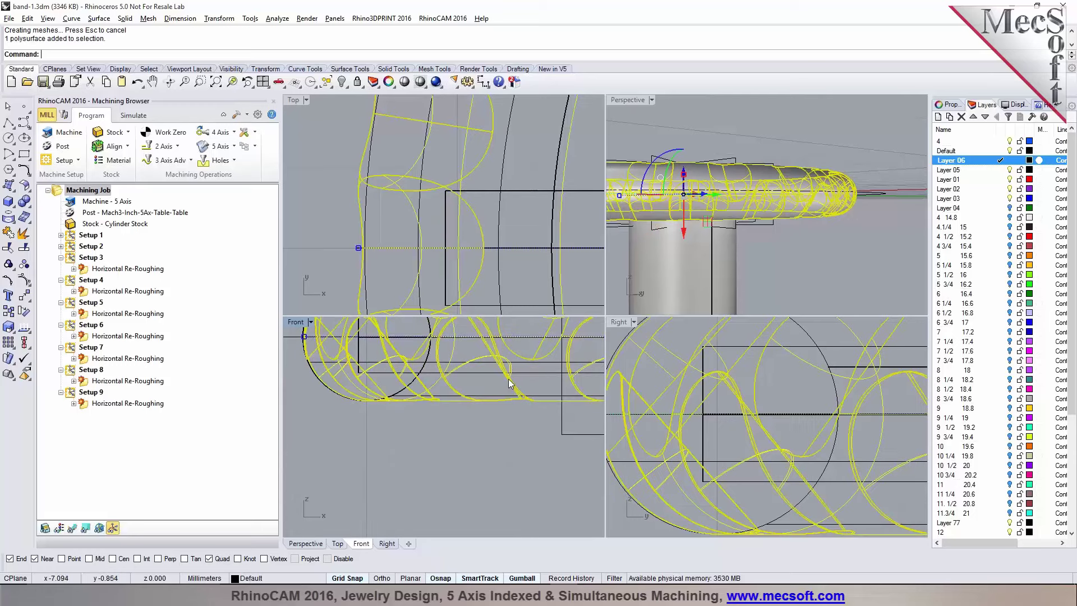
{"action": "left_click", "coordinate": [372, 82]}
{"action": "left_click", "coordinate": [392, 104]}
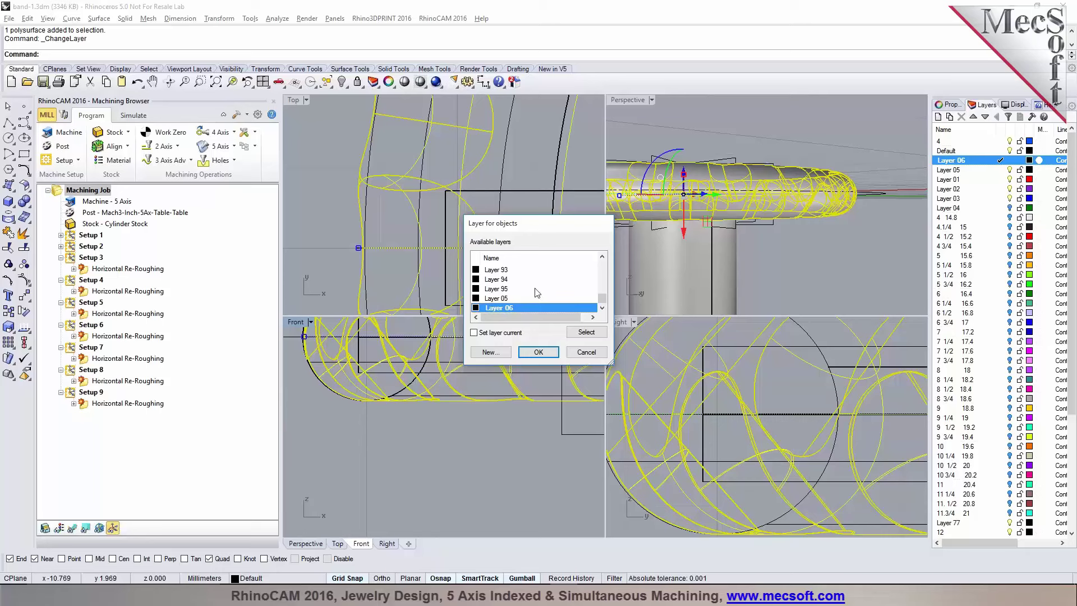
{"action": "scroll", "coordinate": [533, 292], "scroll_direction": "up", "scroll_amount": 15}
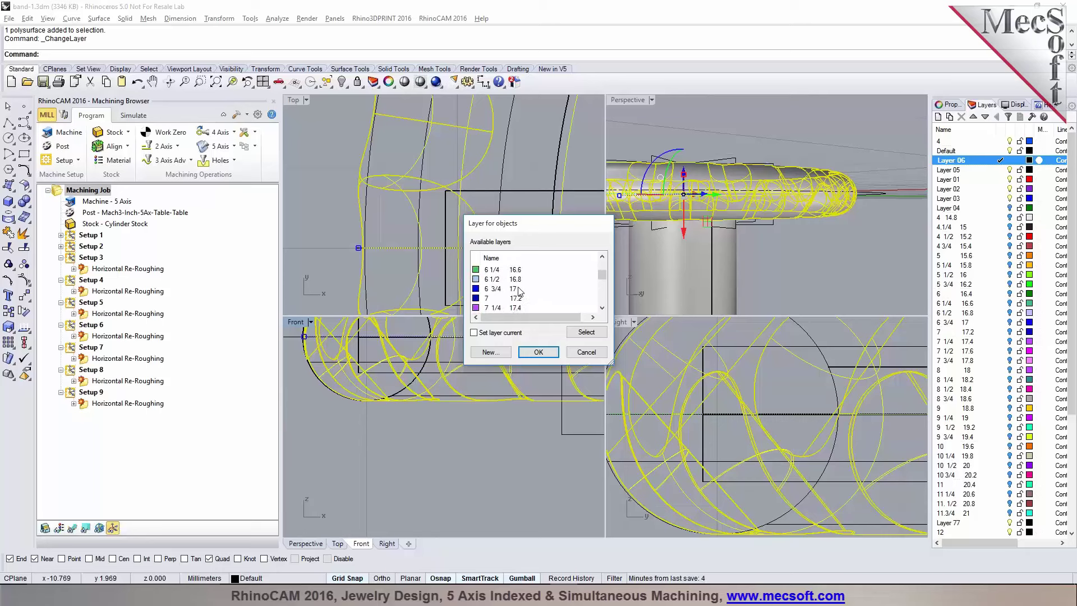
{"action": "scroll", "coordinate": [519, 291], "scroll_direction": "up", "scroll_amount": 2}
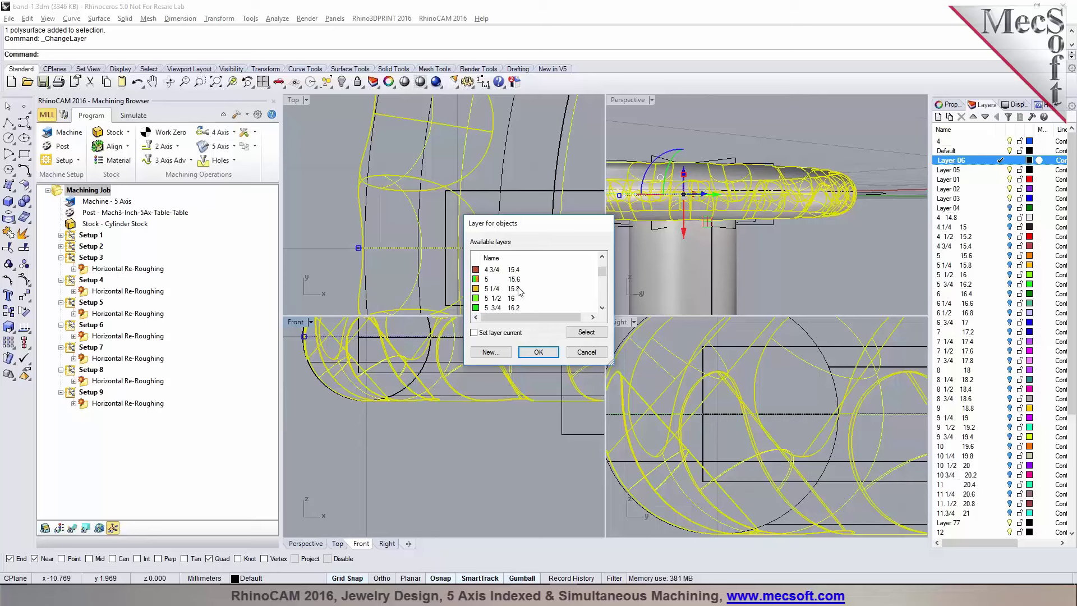
{"action": "scroll", "coordinate": [520, 290], "scroll_direction": "down", "scroll_amount": 1}
{"action": "scroll", "coordinate": [519, 291], "scroll_direction": "down", "scroll_amount": 3}
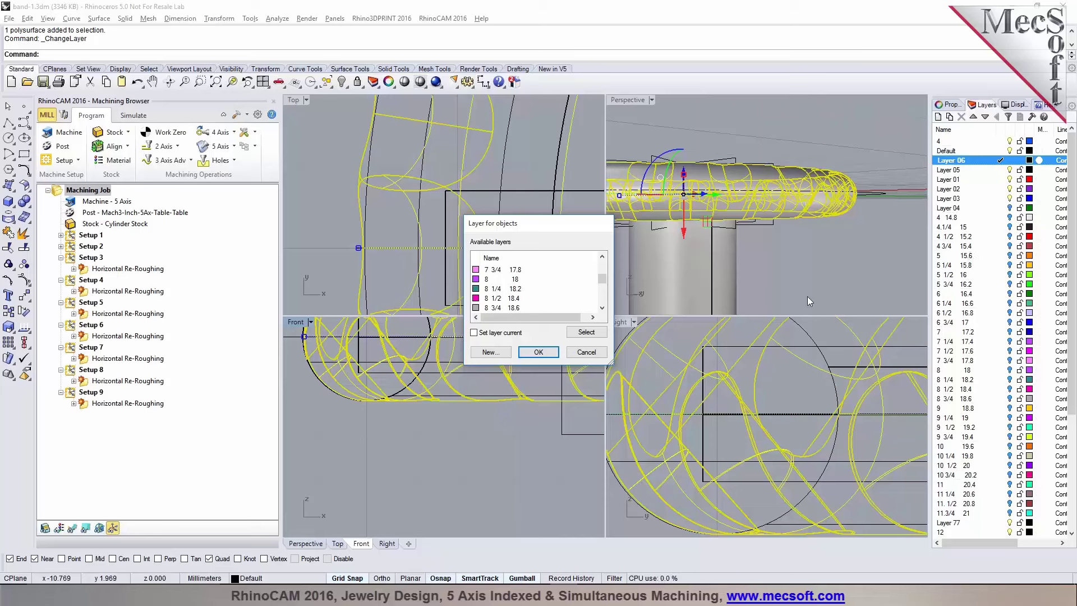
{"action": "scroll", "coordinate": [521, 292], "scroll_direction": "up", "scroll_amount": 8}
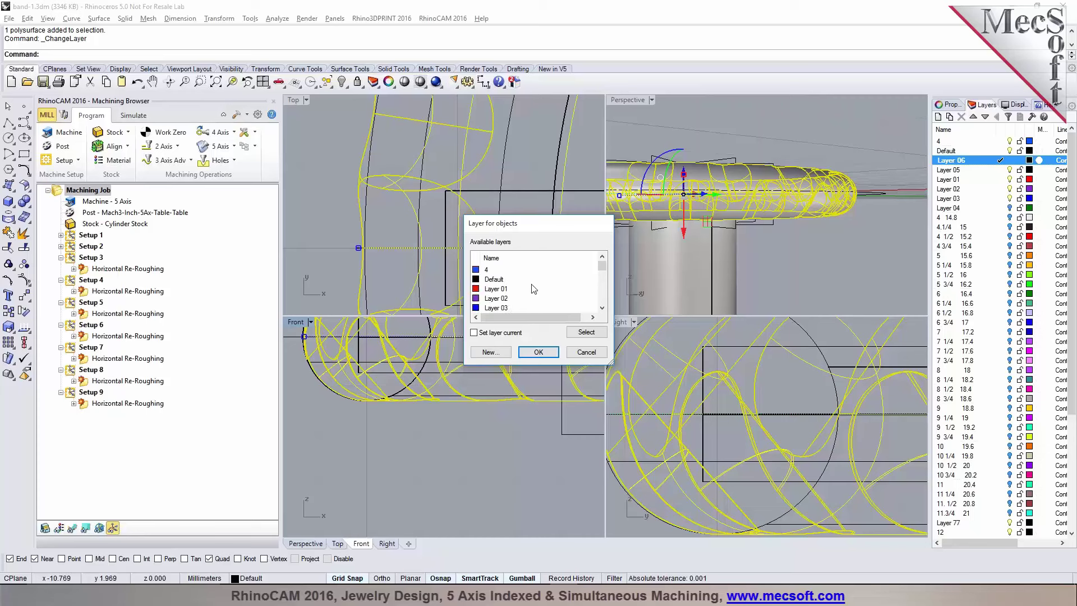
{"action": "left_click", "coordinate": [479, 289]}
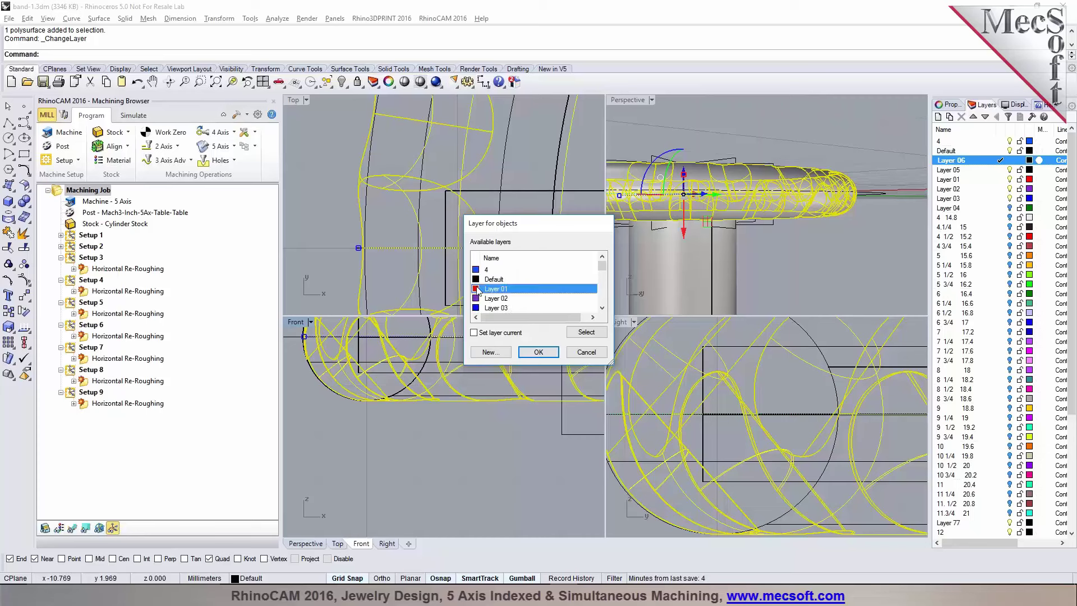
{"action": "left_click", "coordinate": [538, 352]}
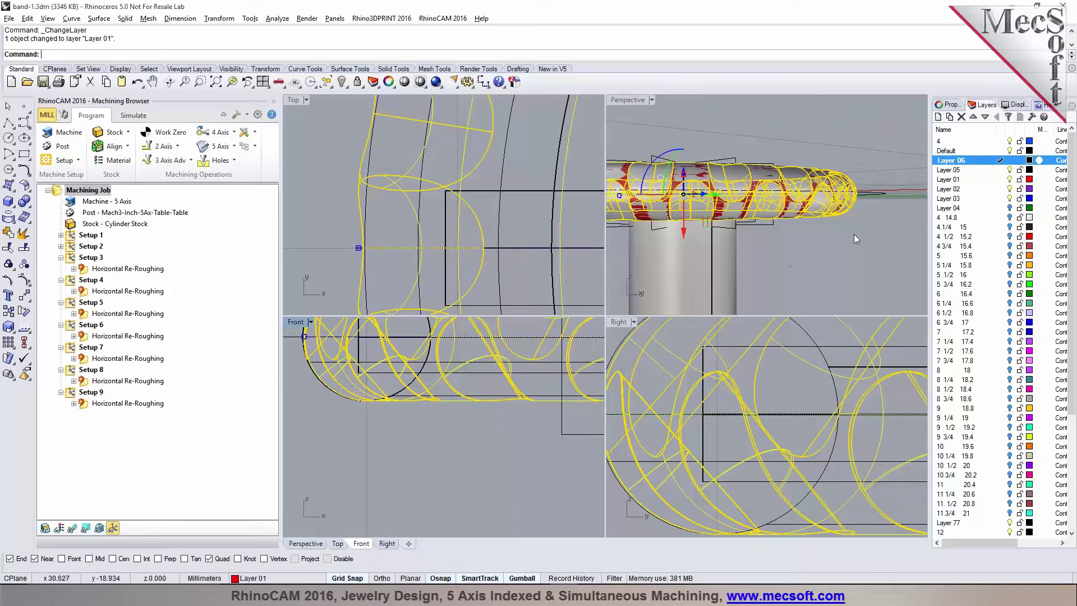
Step: Turn off Layer 01 and reset the four viewports to show the whole model
{"action": "left_click", "coordinate": [857, 250]}
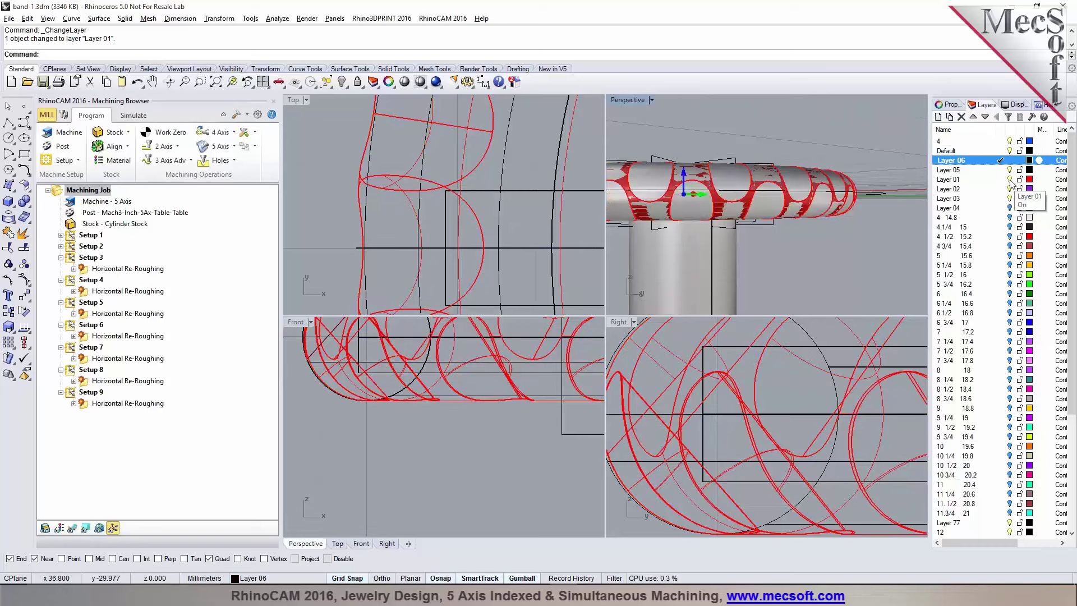
{"action": "left_click", "coordinate": [1010, 179]}
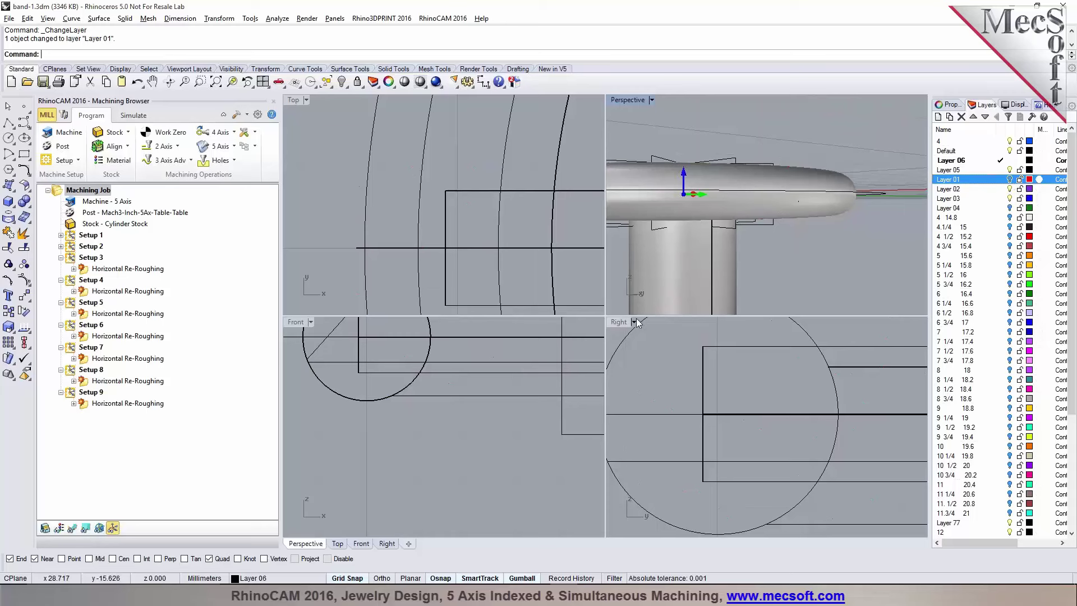
{"action": "scroll", "coordinate": [430, 431], "scroll_direction": "down", "scroll_amount": 3}
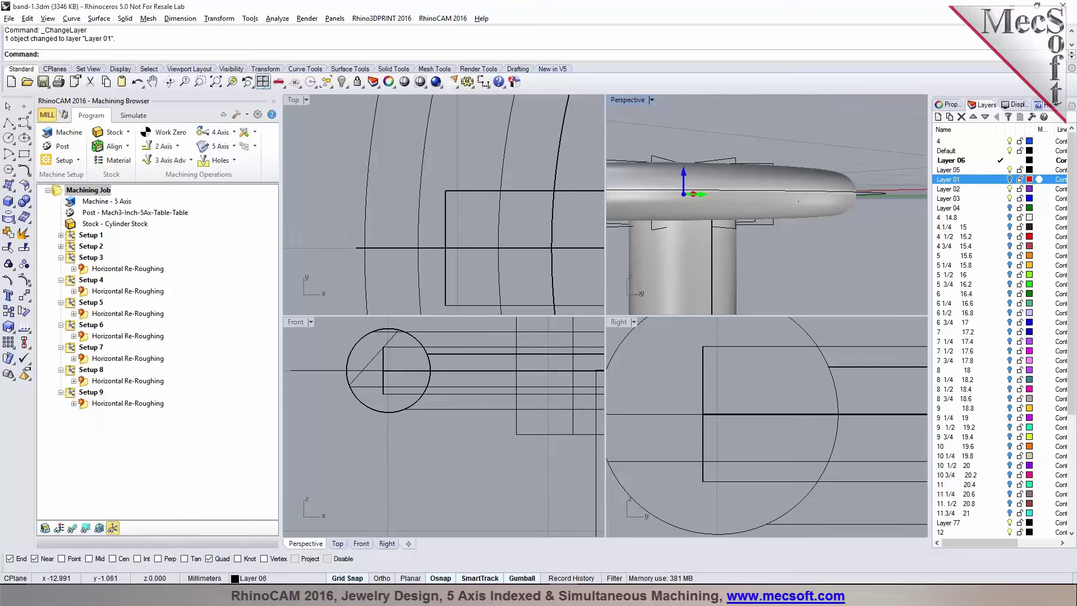
{"action": "left_click", "coordinate": [262, 82]}
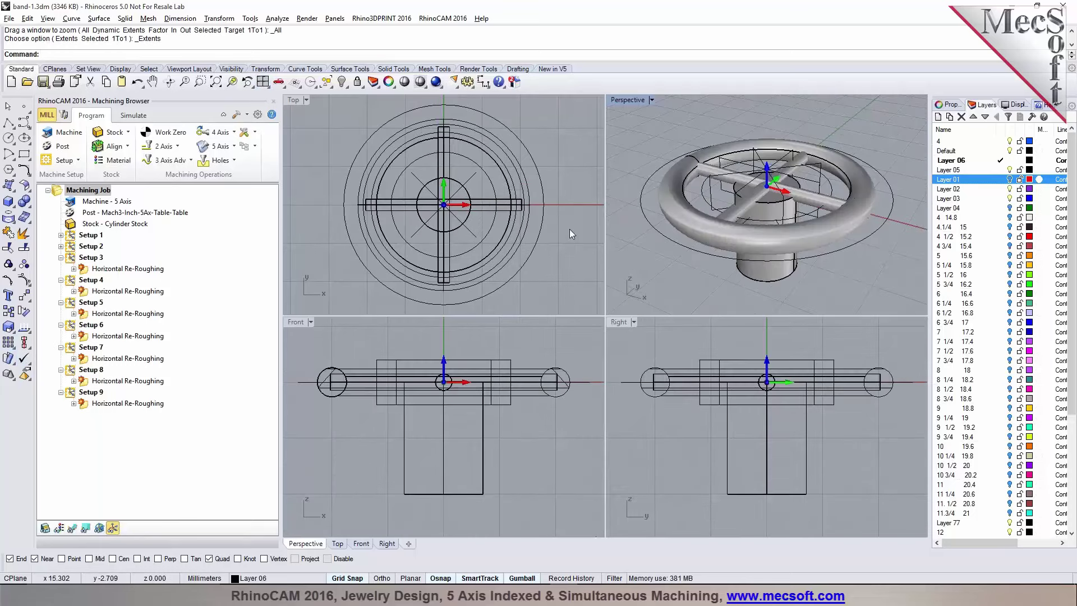
Step: Examine the revolved ring in an enlarged Perspective view and return to the four-viewport layout
{"action": "left_click", "coordinate": [680, 180]}
{"action": "double_click", "coordinate": [628, 100]}
{"action": "left_click", "coordinate": [490, 138]}
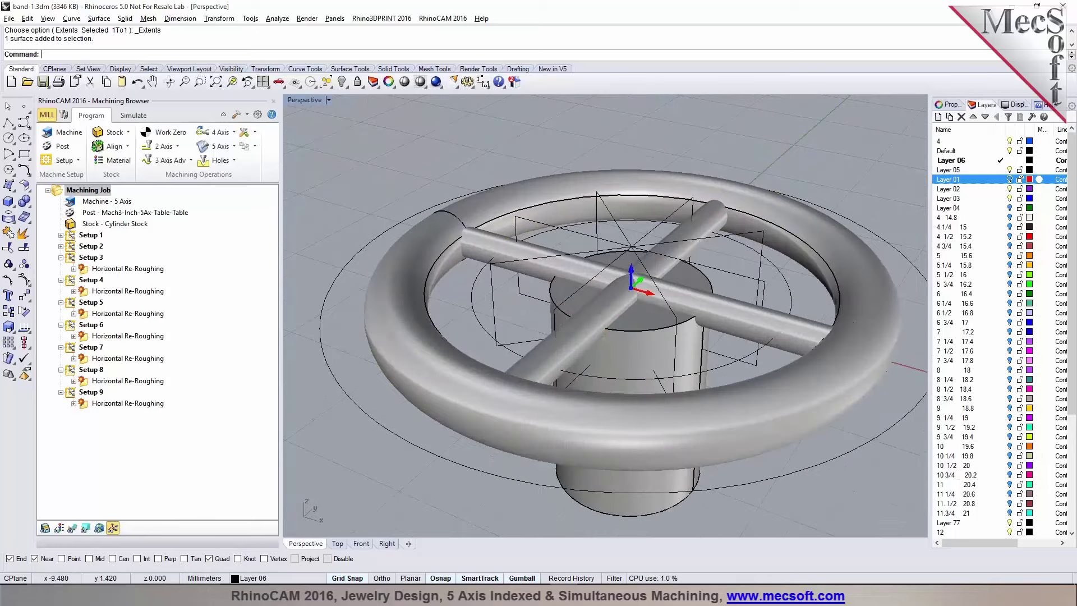
{"action": "scroll", "coordinate": [464, 240], "scroll_direction": "down", "scroll_amount": 4}
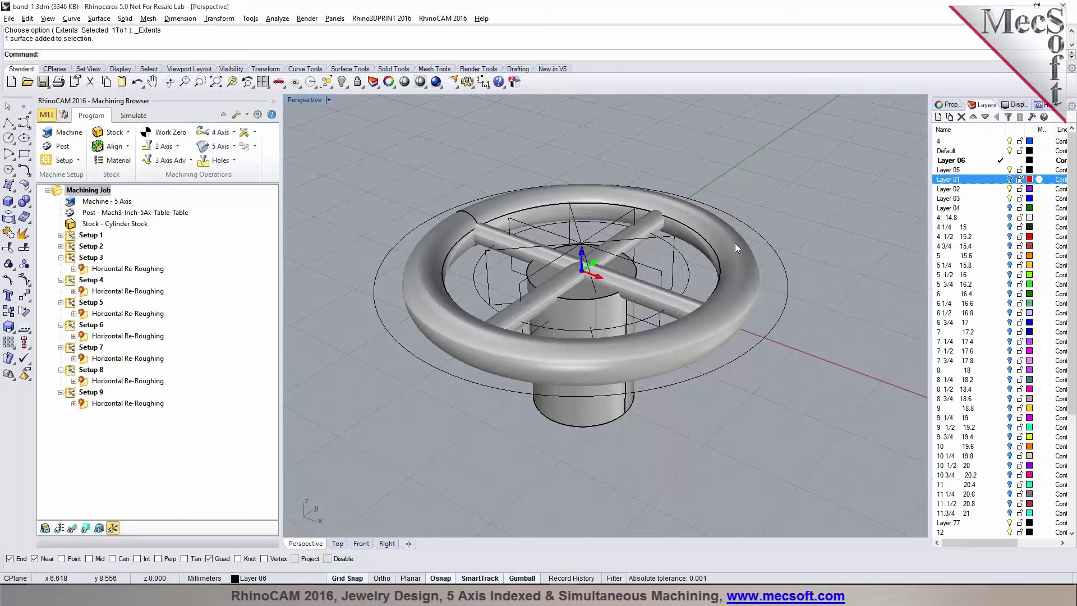
{"action": "right_click_drag", "start_coordinate": [480, 299], "coordinate": [457, 224]}
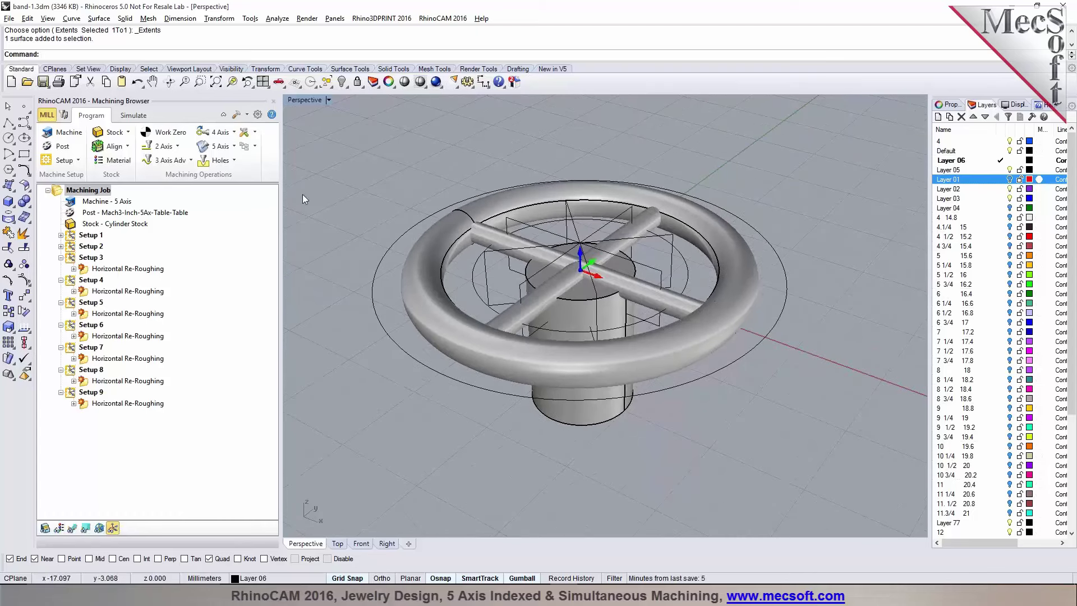
{"action": "left_click", "coordinate": [262, 81]}
{"action": "scroll", "coordinate": [378, 179], "scroll_direction": "up", "scroll_amount": 3}
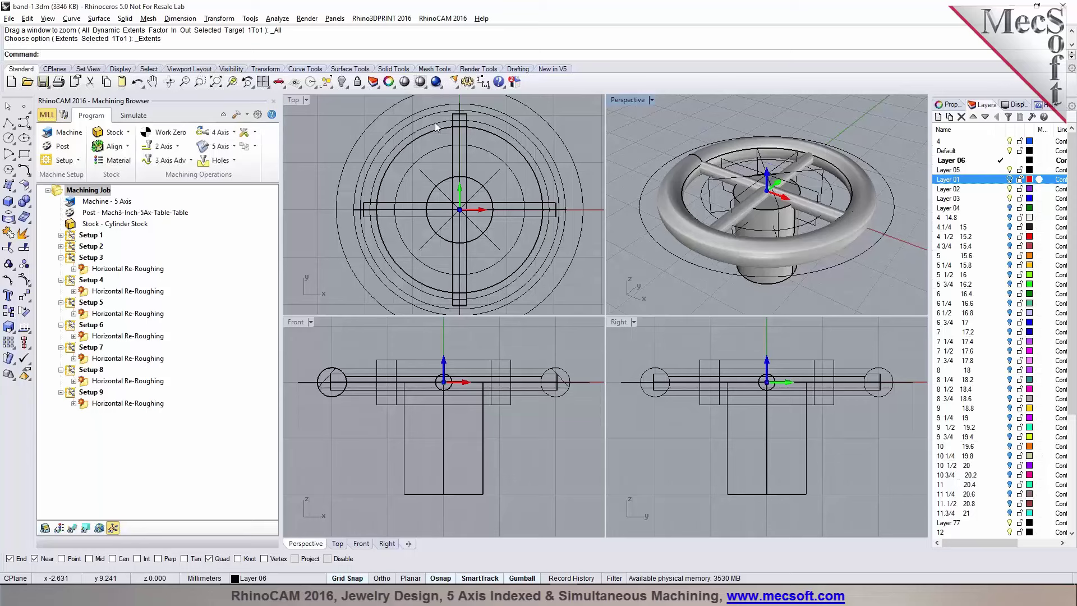
Step: Review the available 5 Axis operations and inspect the revolved ring surface in an enlarged Perspective view
{"action": "scroll", "coordinate": [460, 135], "scroll_direction": "down", "scroll_amount": 3}
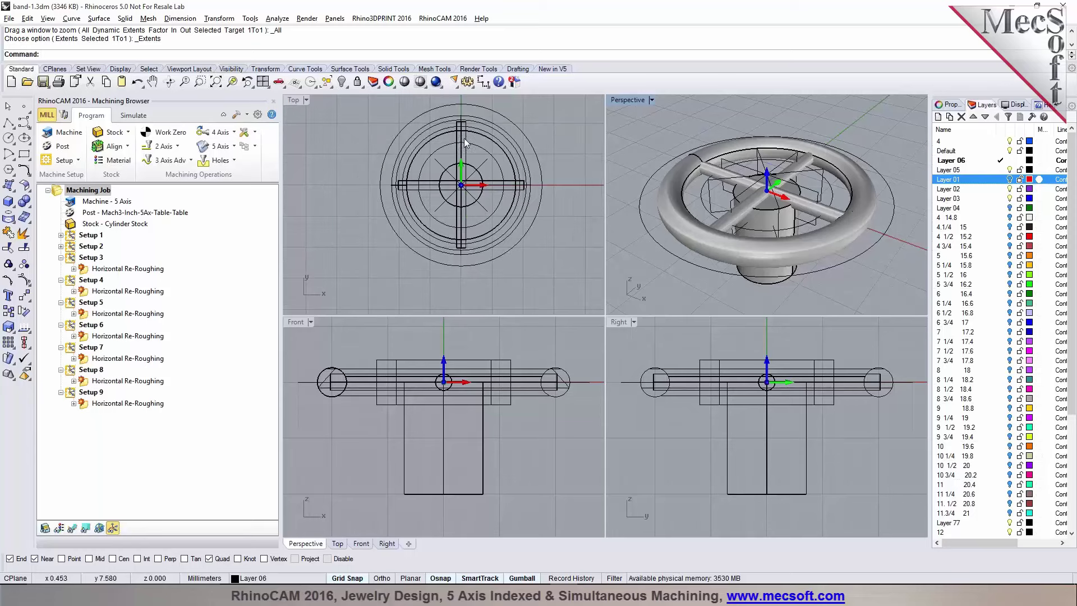
{"action": "double_click", "coordinate": [625, 99]}
{"action": "right_click_drag", "start_coordinate": [526, 253], "coordinate": [425, 273]}
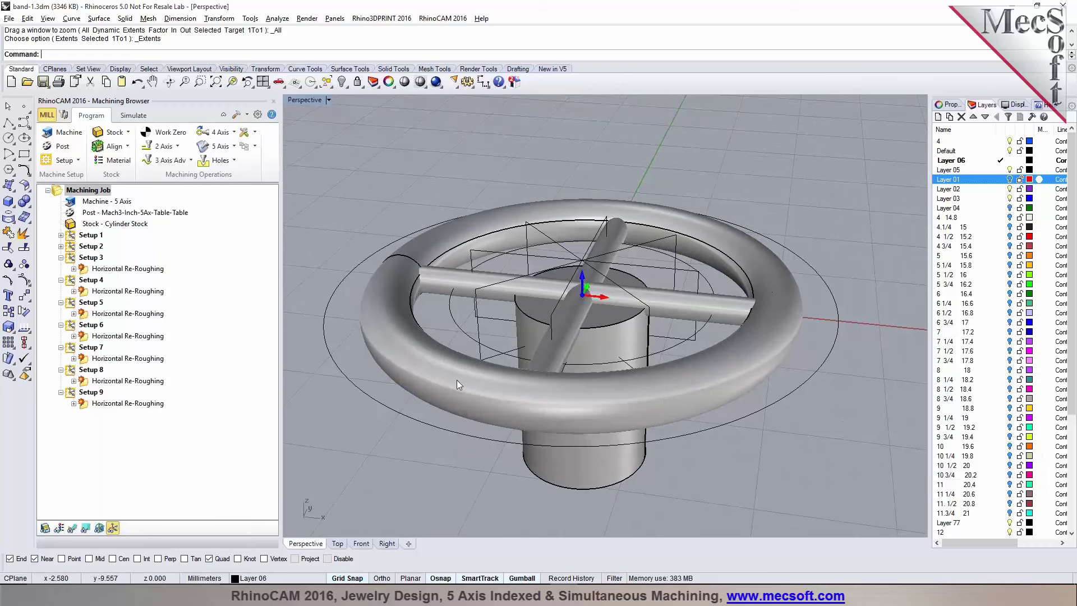
{"action": "left_click", "coordinate": [234, 147]}
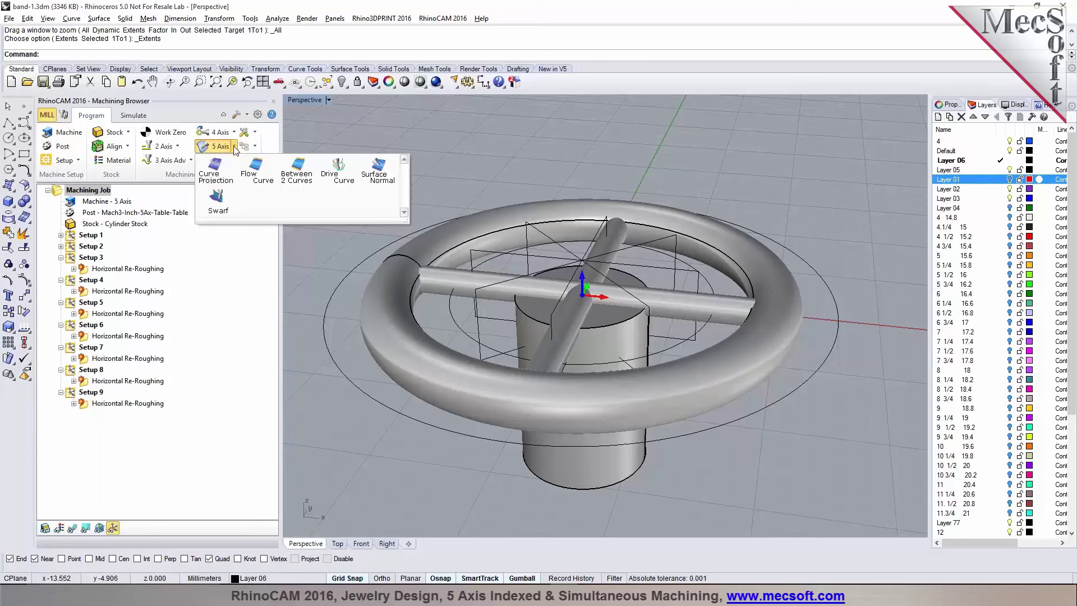
{"action": "left_click", "coordinate": [468, 178]}
{"action": "right_click_drag", "start_coordinate": [469, 177], "coordinate": [409, 236]}
{"action": "left_click", "coordinate": [399, 240]}
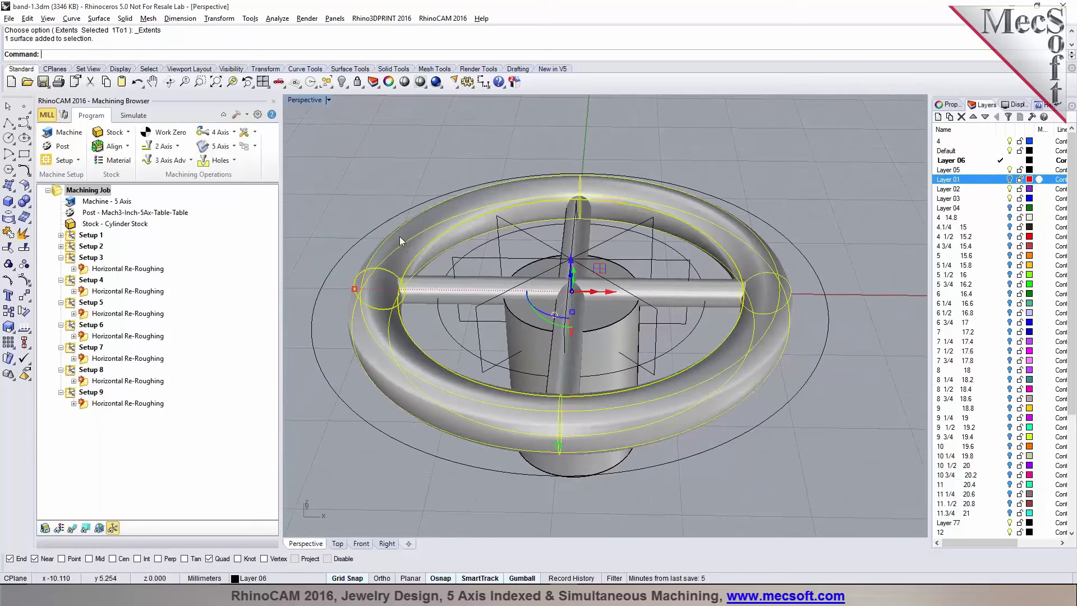
{"action": "left_click", "coordinate": [262, 82]}
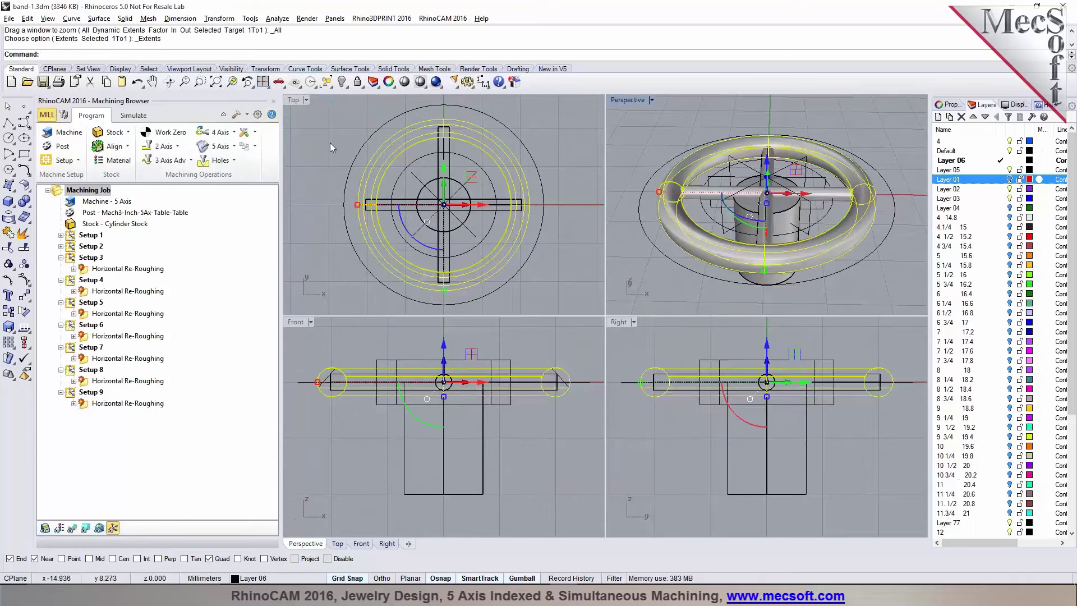
{"action": "left_click", "coordinate": [329, 148]}
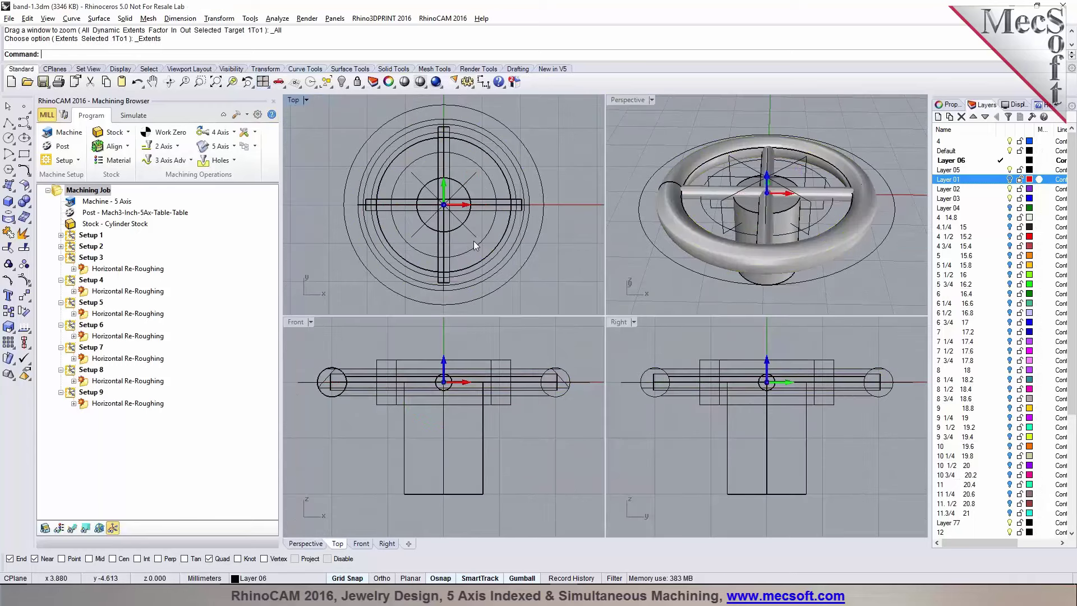
{"action": "scroll", "coordinate": [476, 247], "scroll_direction": "up", "scroll_amount": 2}
{"action": "scroll", "coordinate": [480, 251], "scroll_direction": "down", "scroll_amount": 1}
{"action": "left_click", "coordinate": [489, 264]}
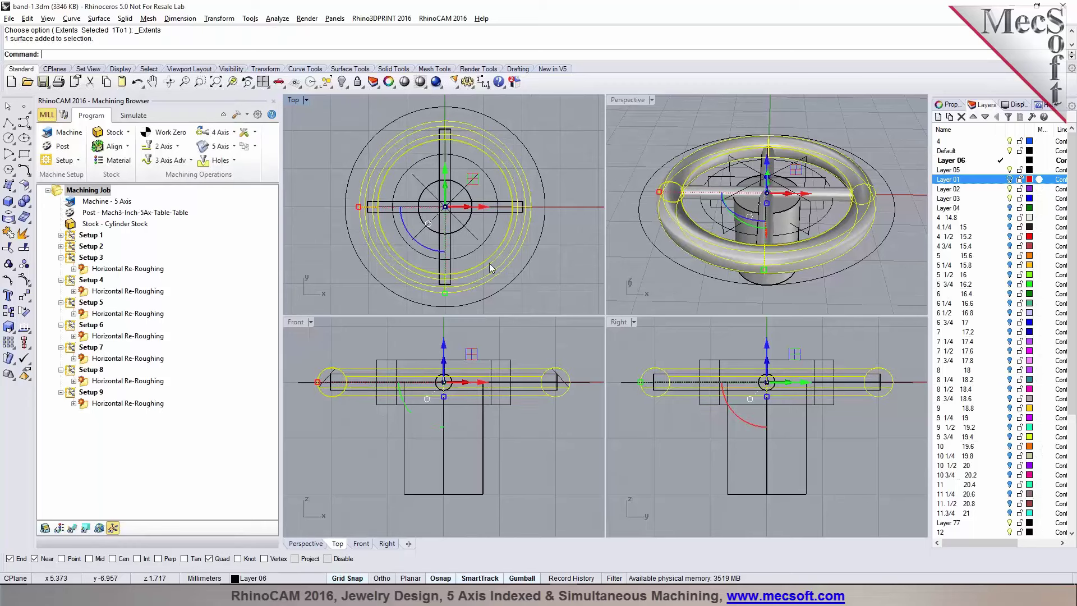
{"action": "type", "text": "invert"}
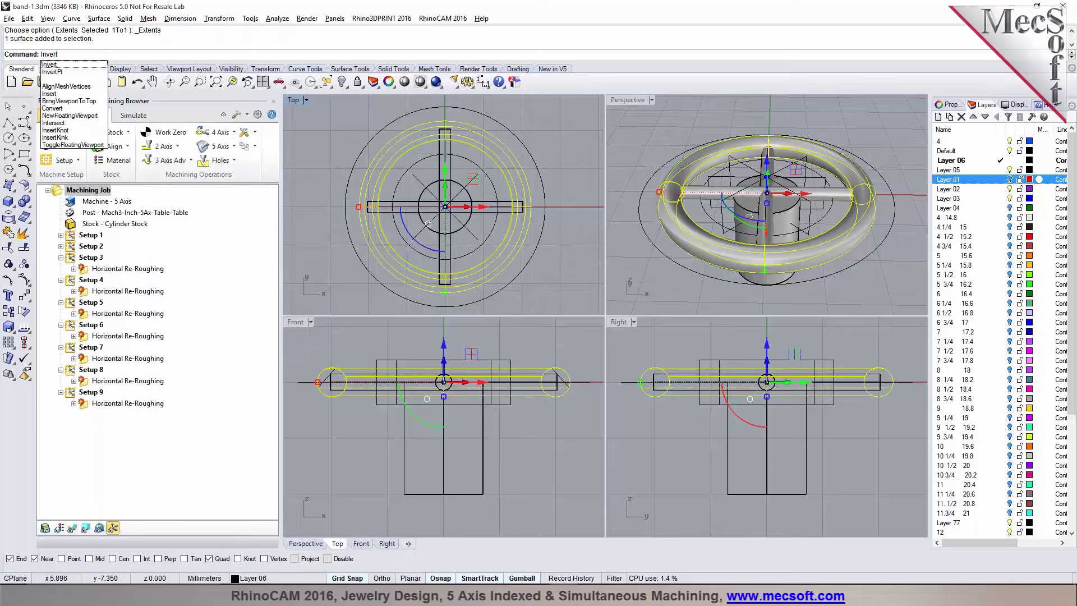
{"action": "key", "text": "Return"}
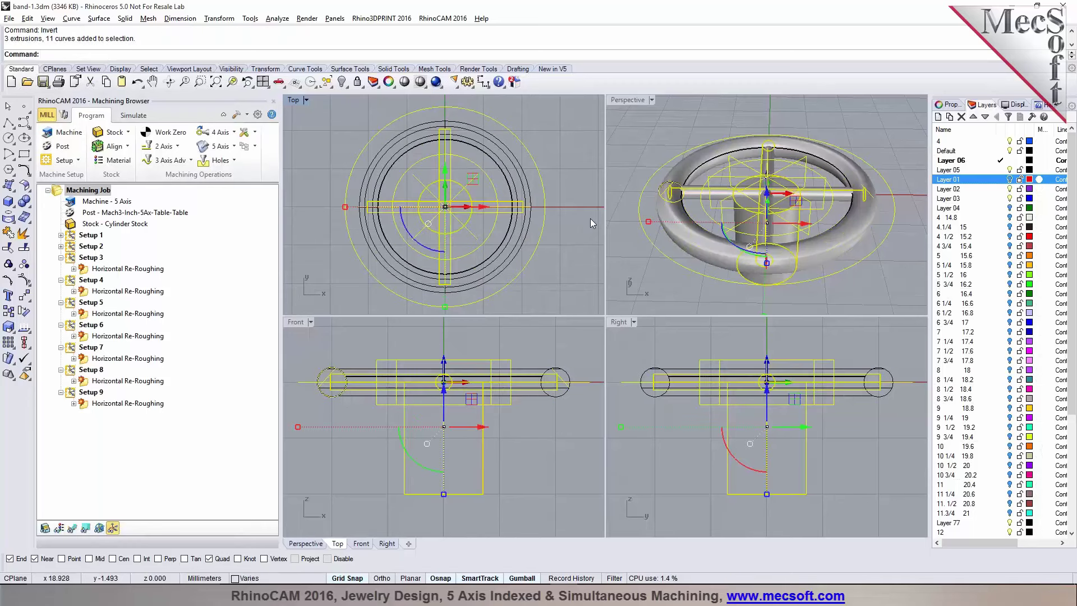
{"action": "scroll", "coordinate": [668, 174], "scroll_direction": "up", "scroll_amount": 5}
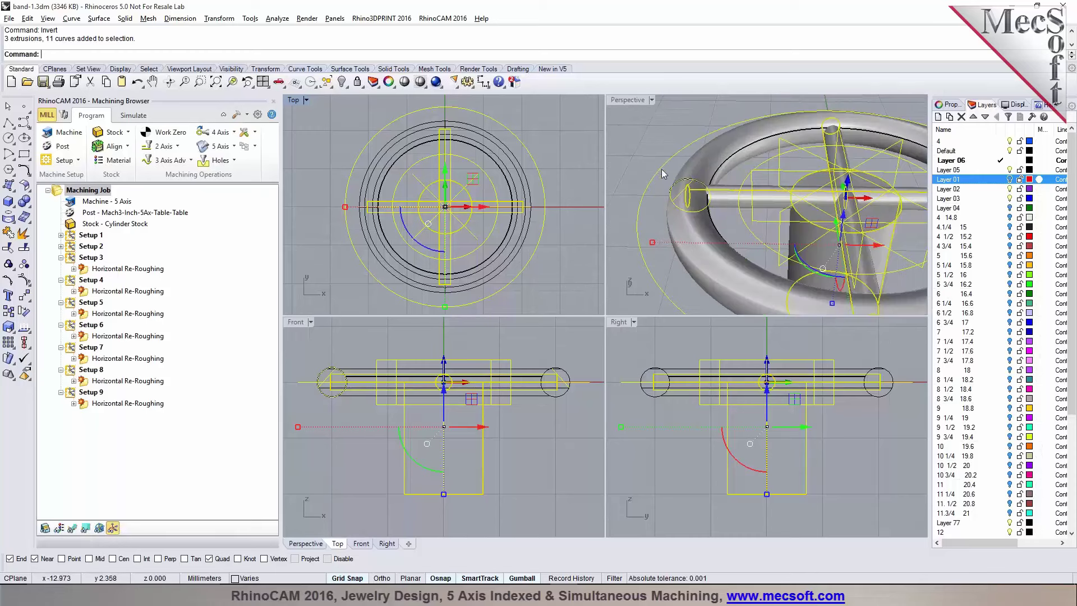
{"action": "left_click", "coordinate": [681, 184], "text": "shift"}
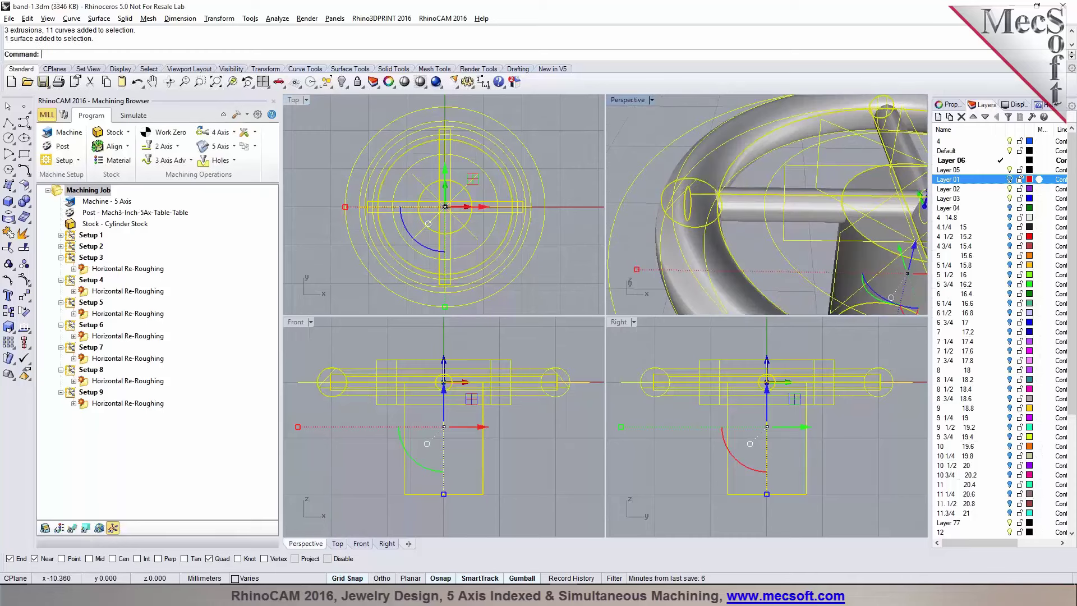
{"action": "key", "text": "Escape"}
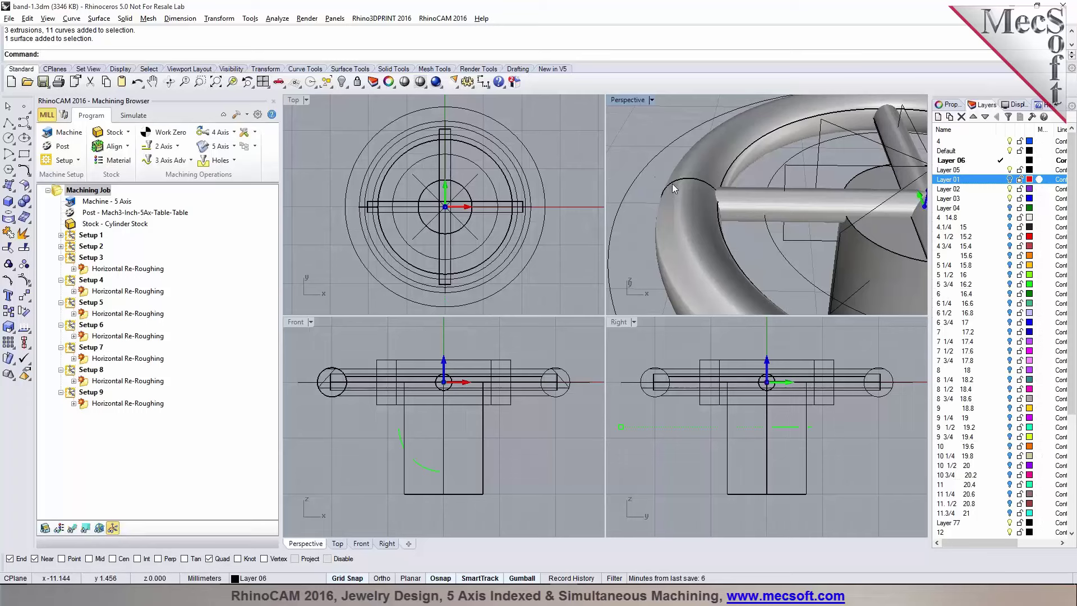
{"action": "left_click", "coordinate": [676, 212]}
{"action": "key", "text": "Escape"}
Step: Hide everything except the revolved ring surface and its profile circle by inverting the selection
{"action": "scroll", "coordinate": [675, 174], "scroll_direction": "up", "scroll_amount": 3}
{"action": "left_click", "coordinate": [681, 184]}
{"action": "left_click", "coordinate": [709, 205]}
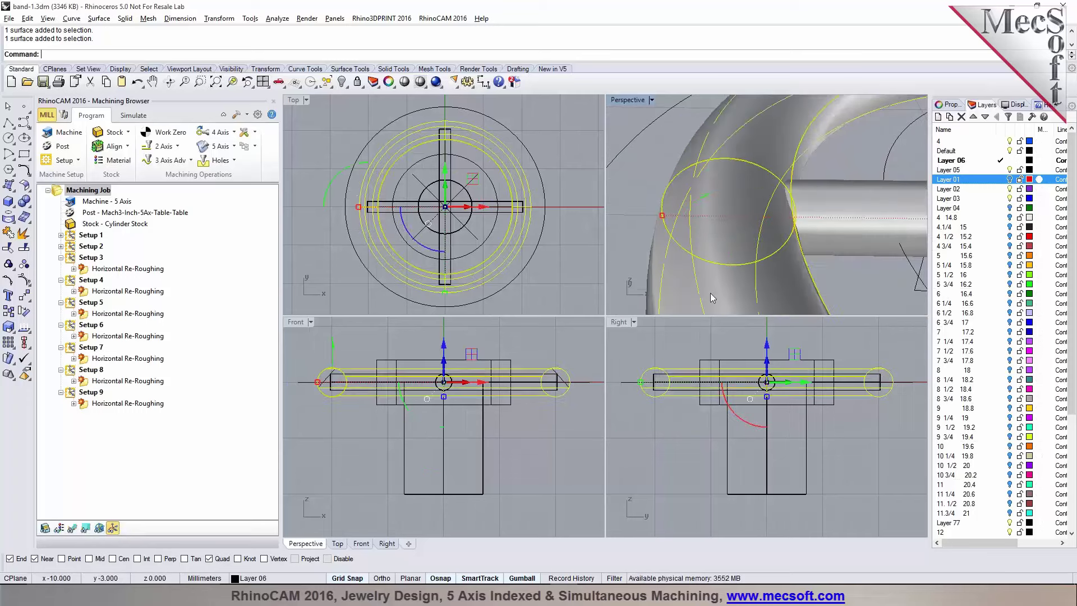
{"action": "key", "text": "ctrl+i"}
{"action": "key", "text": "ctrl+h"}
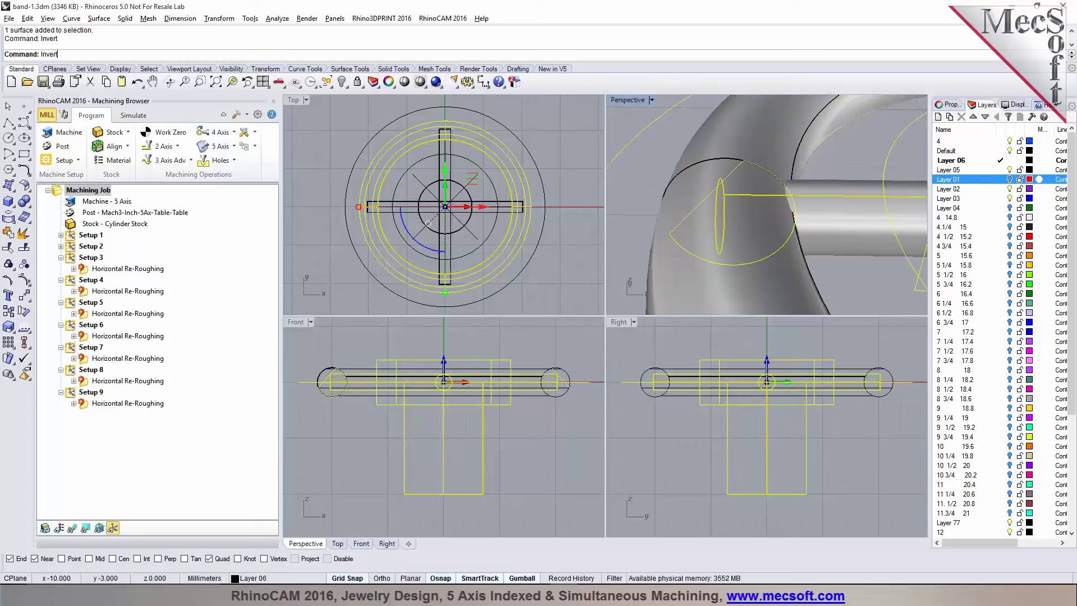
{"action": "scroll", "coordinate": [725, 275], "scroll_direction": "down", "scroll_amount": 2}
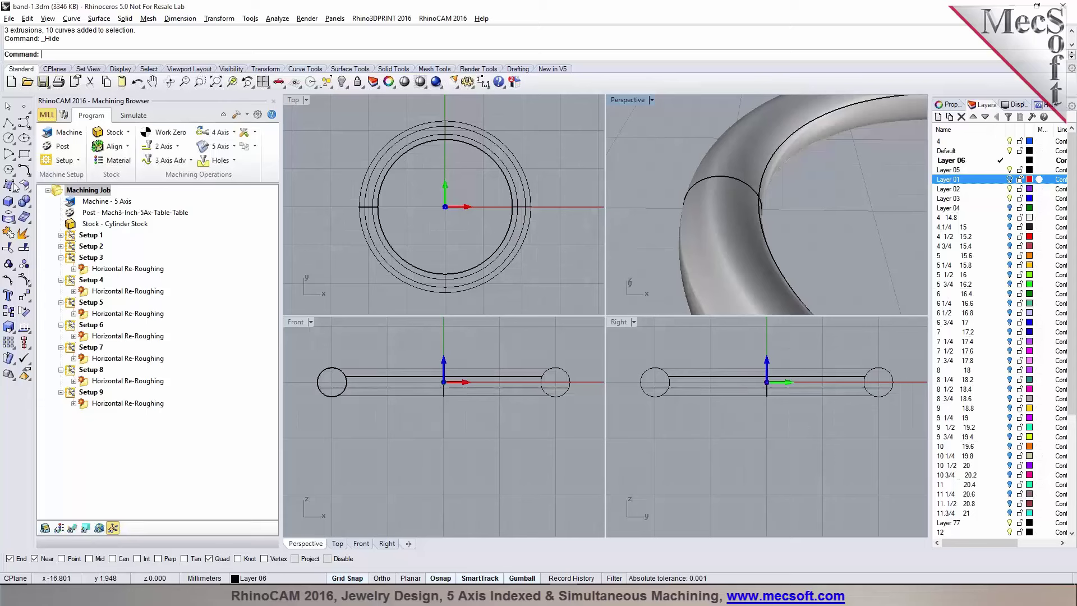
Step: Draw a circle centred at 0 in the Top view, snapping its diameter to the centre of the ring's profile circle
{"action": "left_click", "coordinate": [9, 138]}
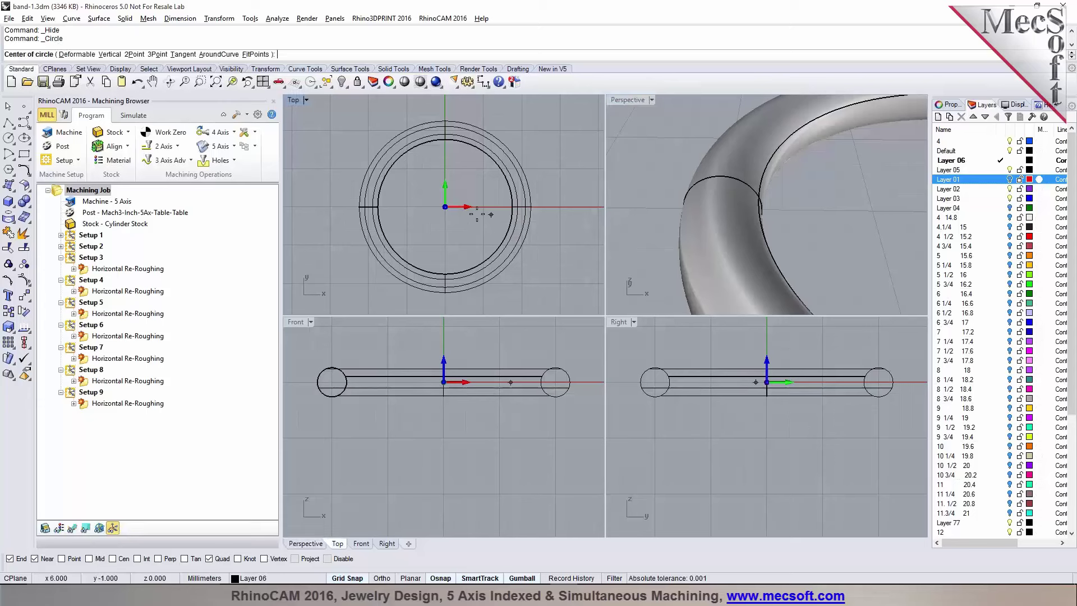
{"action": "key", "text": "Return"}
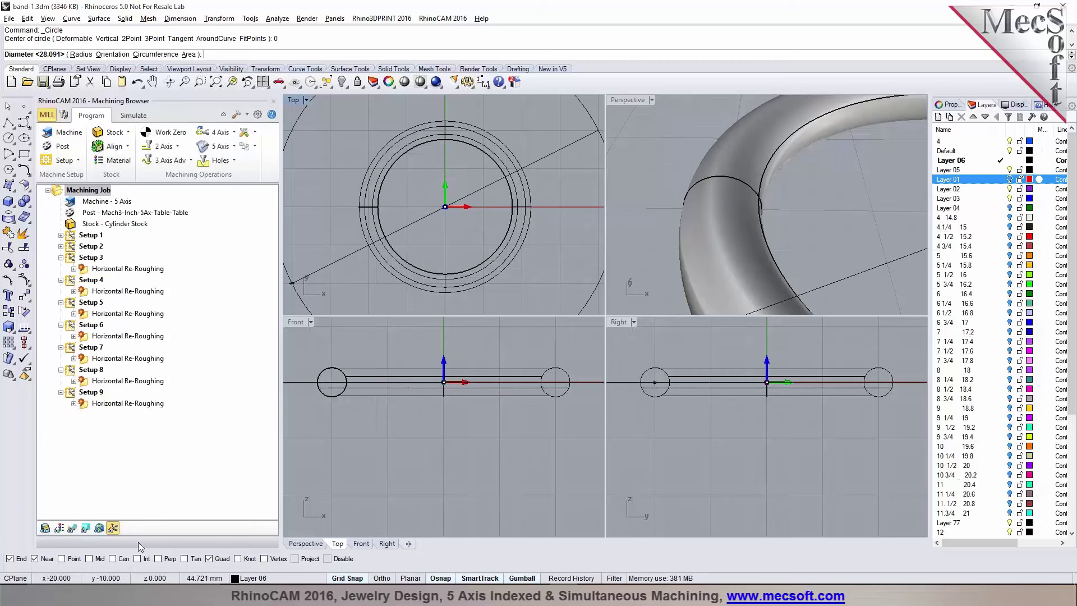
{"action": "right_click", "coordinate": [117, 560]}
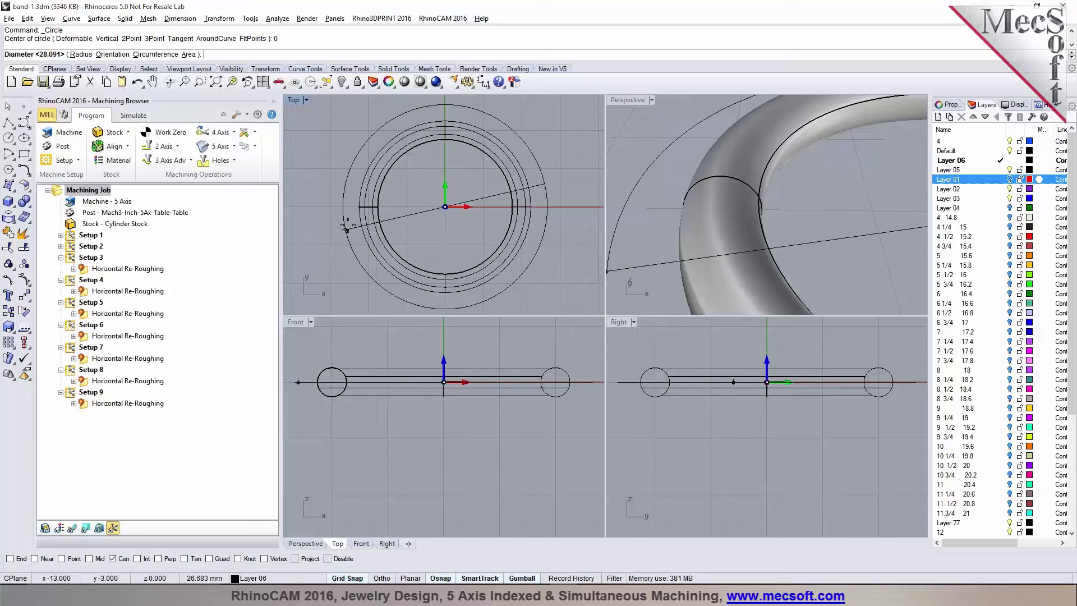
{"action": "left_click", "coordinate": [710, 180]}
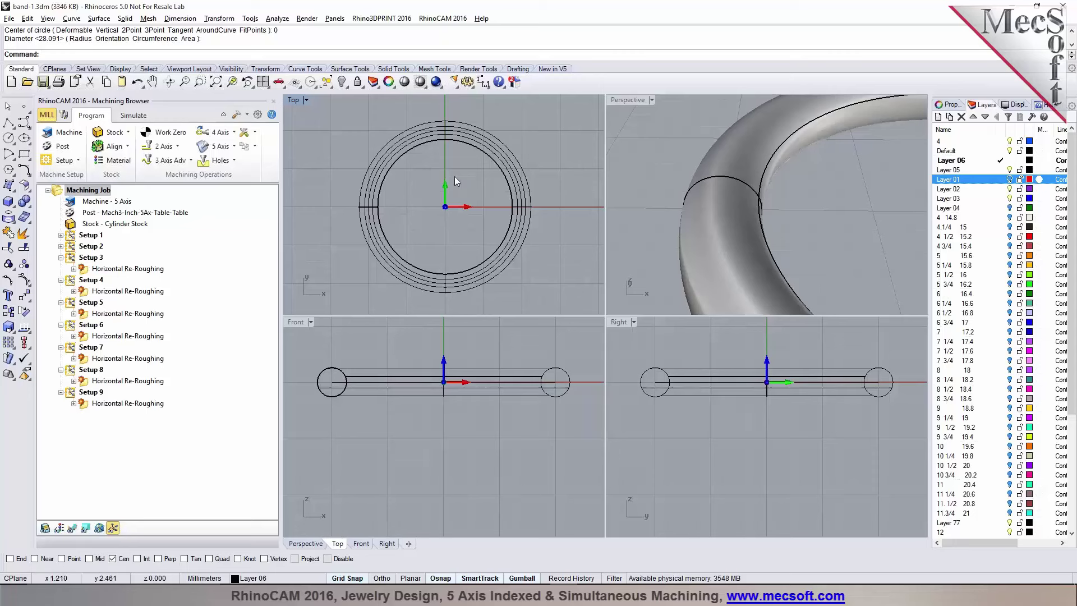
Step: Extrude the new circle straight to both sides by about 3 mm as an open surface, with Solid set to No
{"action": "left_click", "coordinate": [453, 135]}
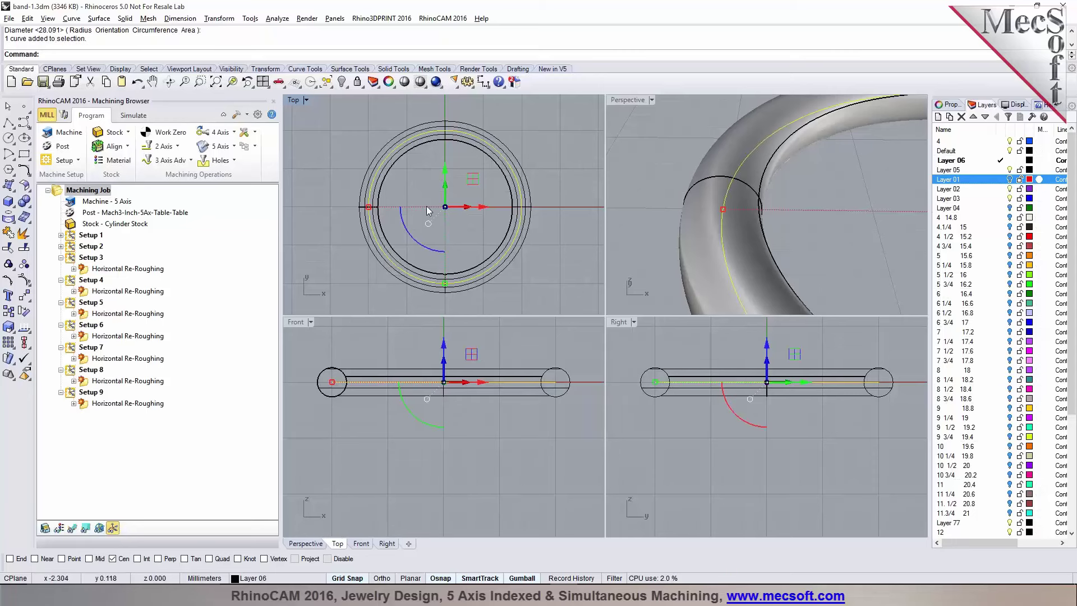
{"action": "scroll", "coordinate": [410, 203], "scroll_direction": "down", "scroll_amount": 3}
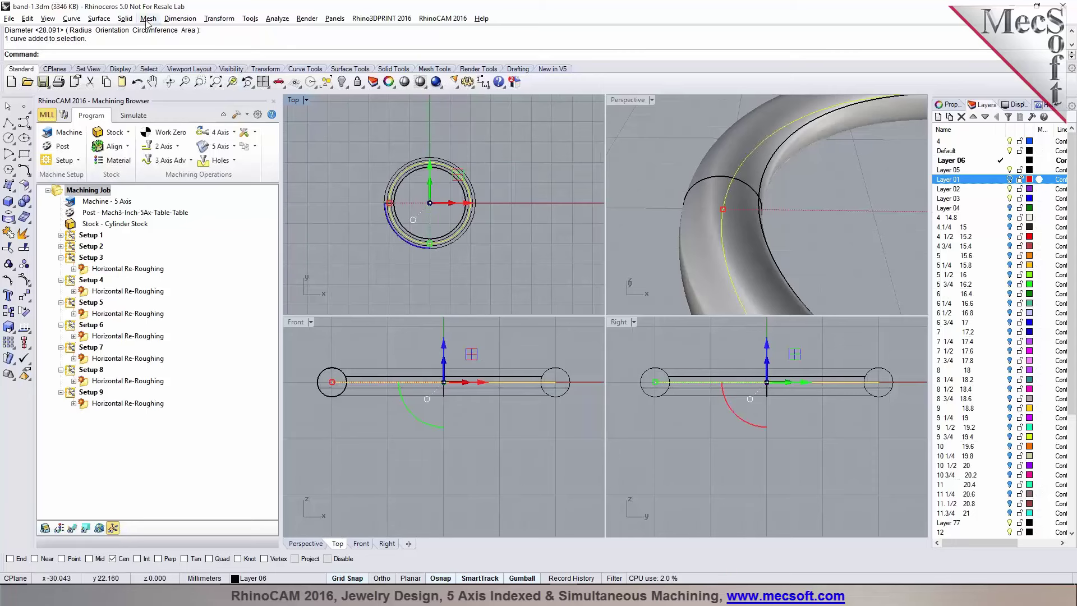
{"action": "left_click", "coordinate": [99, 18]}
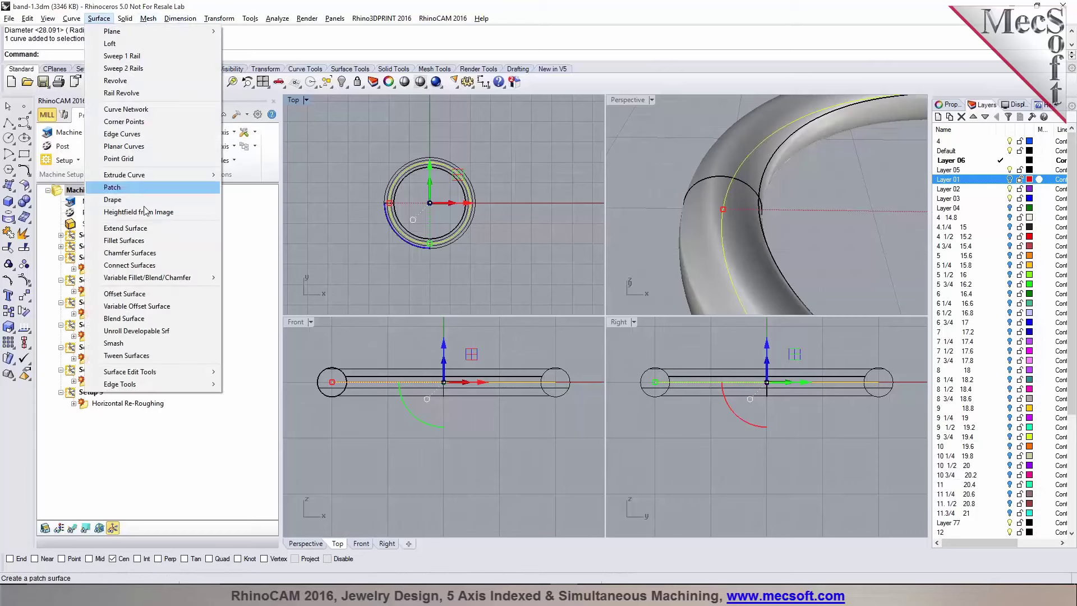
{"action": "mouse_move", "coordinate": [158, 175]}
{"action": "left_click", "coordinate": [241, 174]}
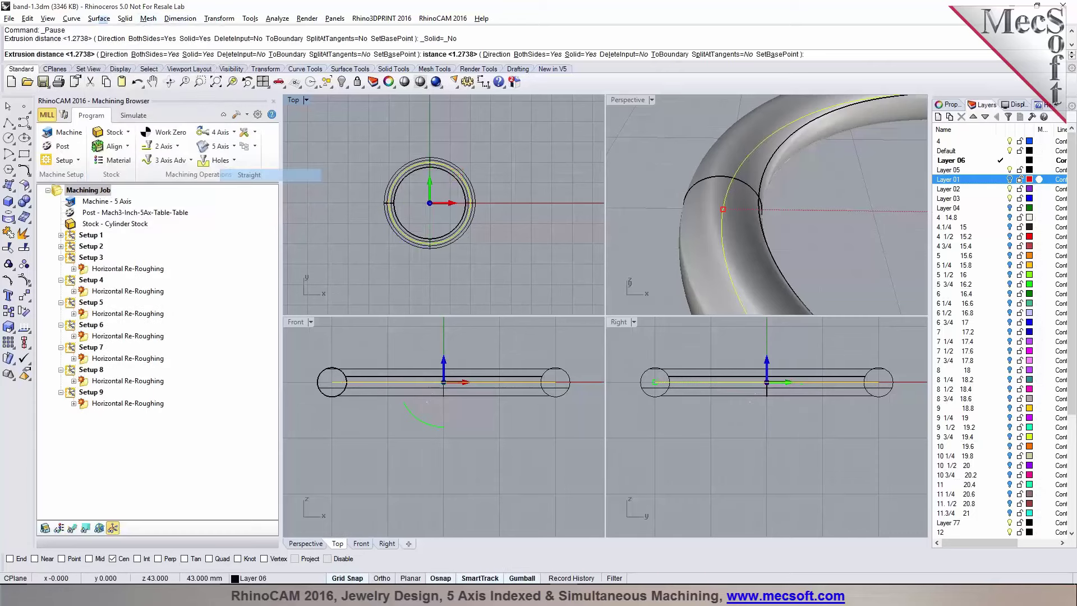
{"action": "key", "text": "Return"}
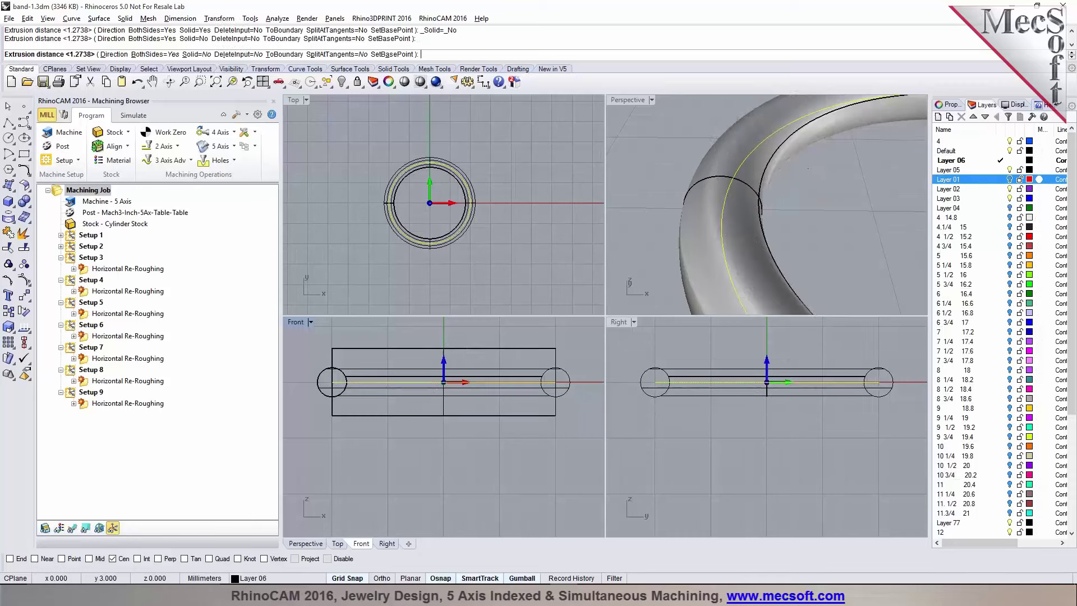
{"action": "right_click_drag", "start_coordinate": [667, 168], "coordinate": [695, 179]}
{"action": "scroll", "coordinate": [682, 200], "scroll_direction": "down", "scroll_amount": 5}
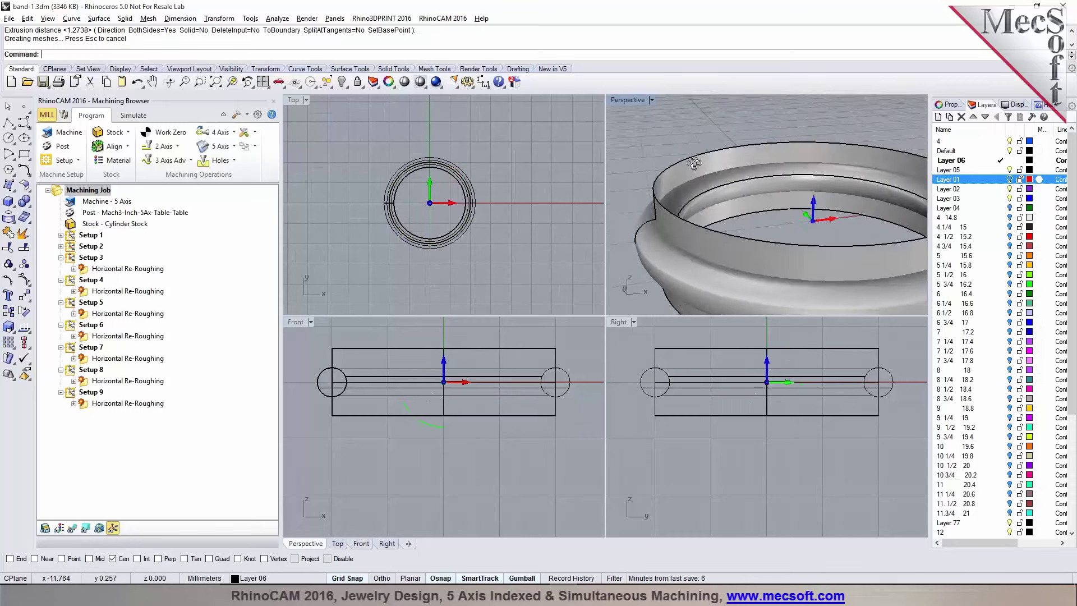
Step: Split the revolved ring surface using the extruded cylindrical surface as the cutting object
{"action": "double_click", "coordinate": [629, 99]}
{"action": "right_click_drag", "start_coordinate": [358, 237], "coordinate": [417, 294]}
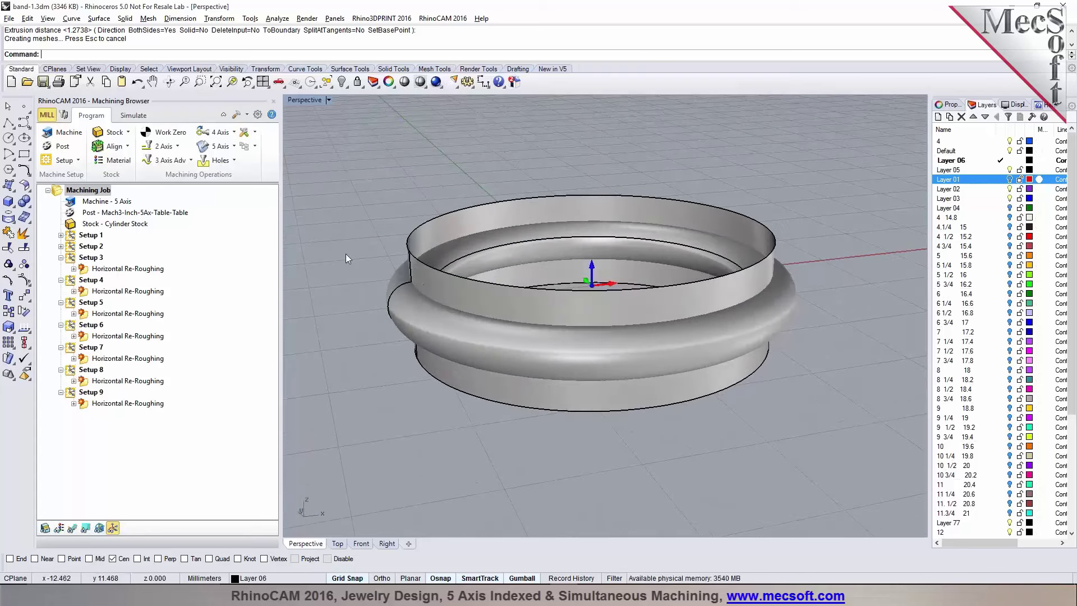
{"action": "left_click", "coordinate": [410, 318]}
{"action": "left_click", "coordinate": [359, 274]}
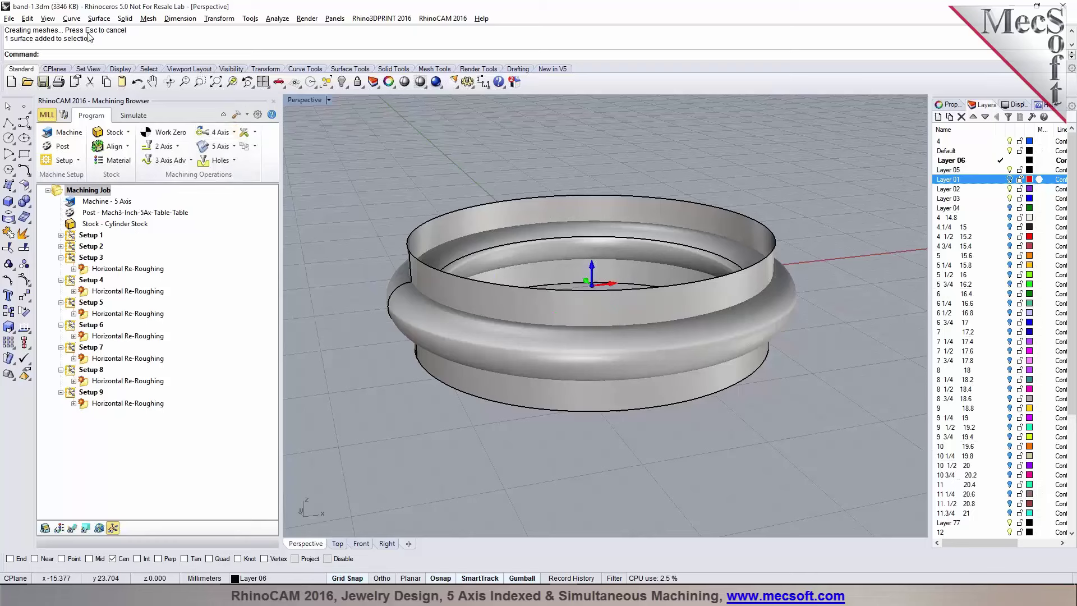
{"action": "left_click", "coordinate": [98, 18]}
{"action": "left_click", "coordinate": [26, 277]}
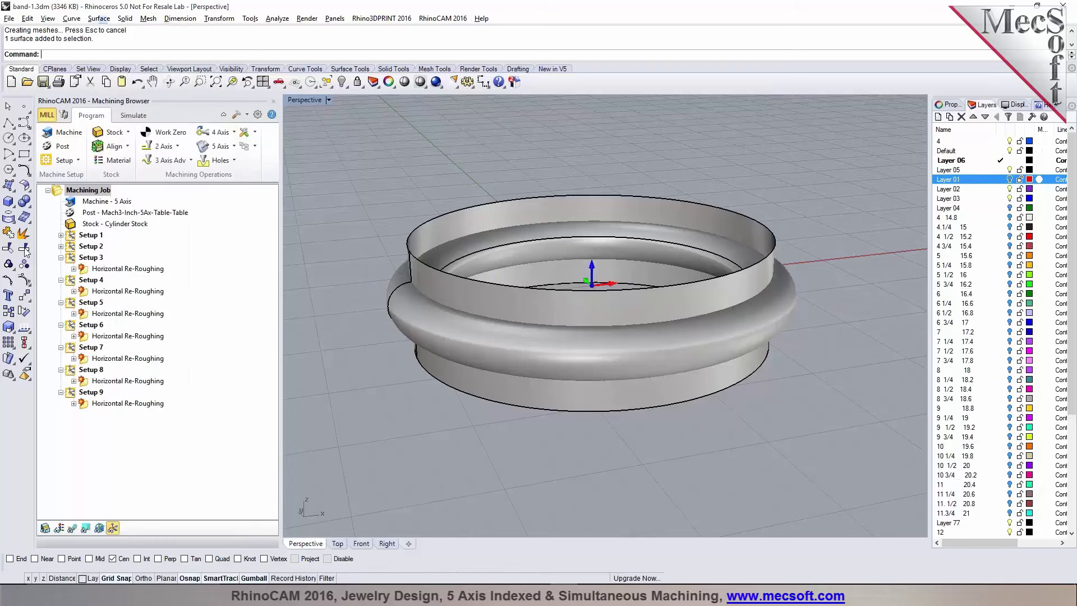
{"action": "left_click", "coordinate": [412, 314]}
{"action": "key", "text": "Return"}
{"action": "left_click", "coordinate": [466, 292]}
{"action": "key", "text": "Return"}
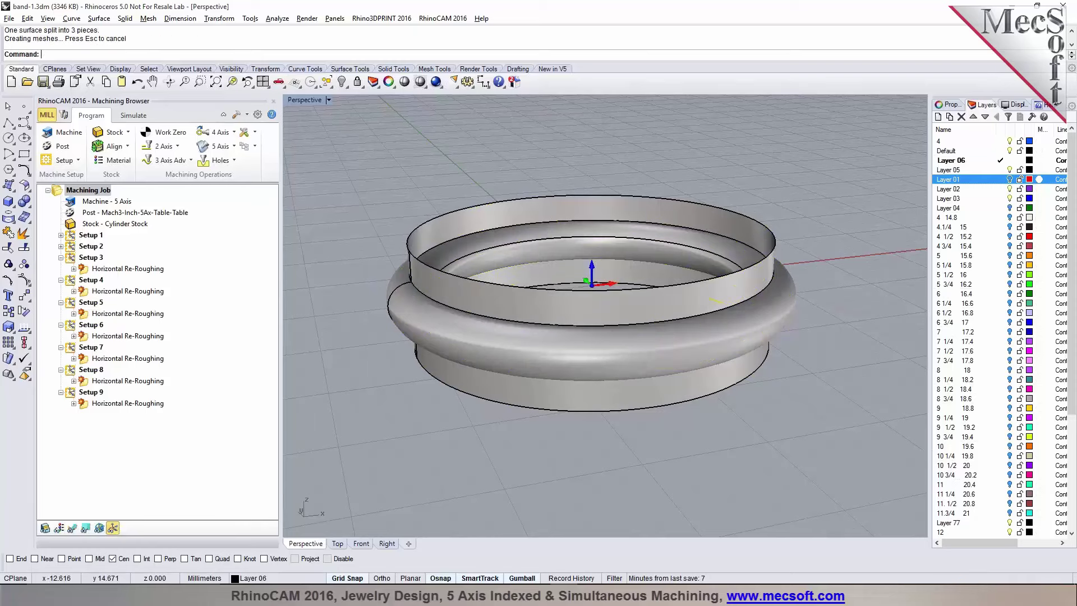
Step: Examine the split ring surface from several sides, checking its outer piece and the seam near the profile circle
{"action": "right_click_drag", "start_coordinate": [414, 308], "coordinate": [529, 357]}
{"action": "scroll", "coordinate": [519, 342], "scroll_direction": "down", "scroll_amount": 2}
{"action": "left_click", "coordinate": [519, 342]}
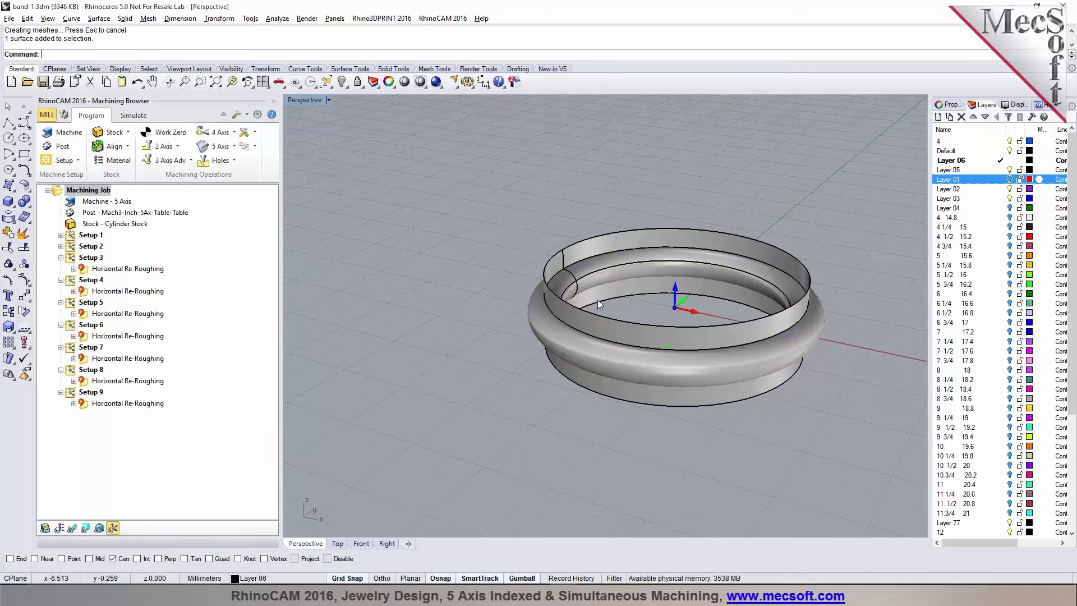
{"action": "scroll", "coordinate": [577, 330], "scroll_direction": "up", "scroll_amount": 2}
{"action": "left_click", "coordinate": [557, 368]}
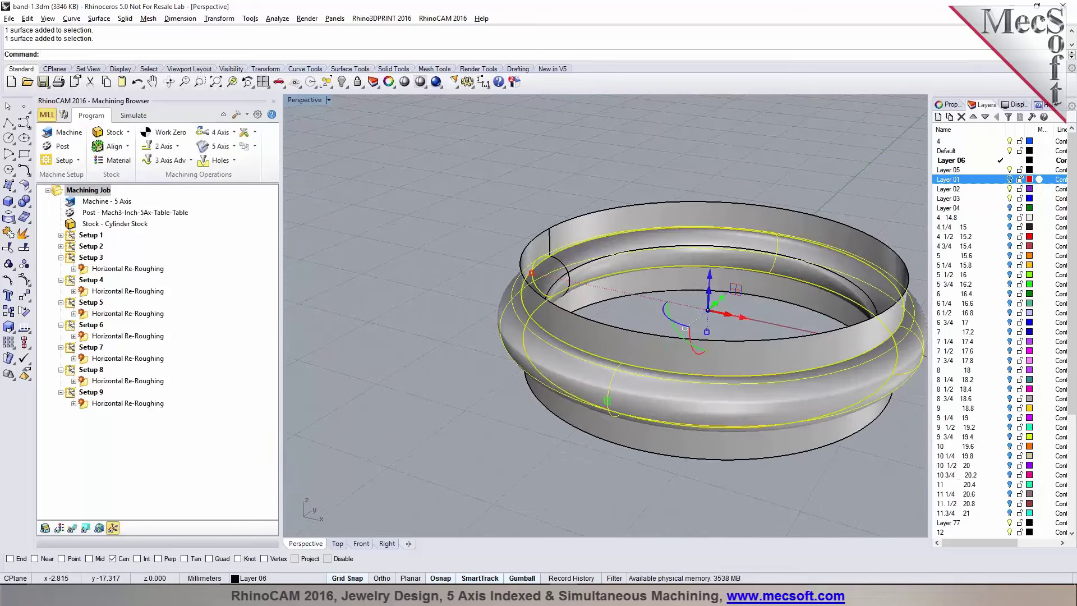
{"action": "right_click_drag", "start_coordinate": [705, 426], "coordinate": [704, 450]}
{"action": "scroll", "coordinate": [567, 447], "scroll_direction": "down", "scroll_amount": 3}
{"action": "scroll", "coordinate": [532, 452], "scroll_direction": "up", "scroll_amount": 3}
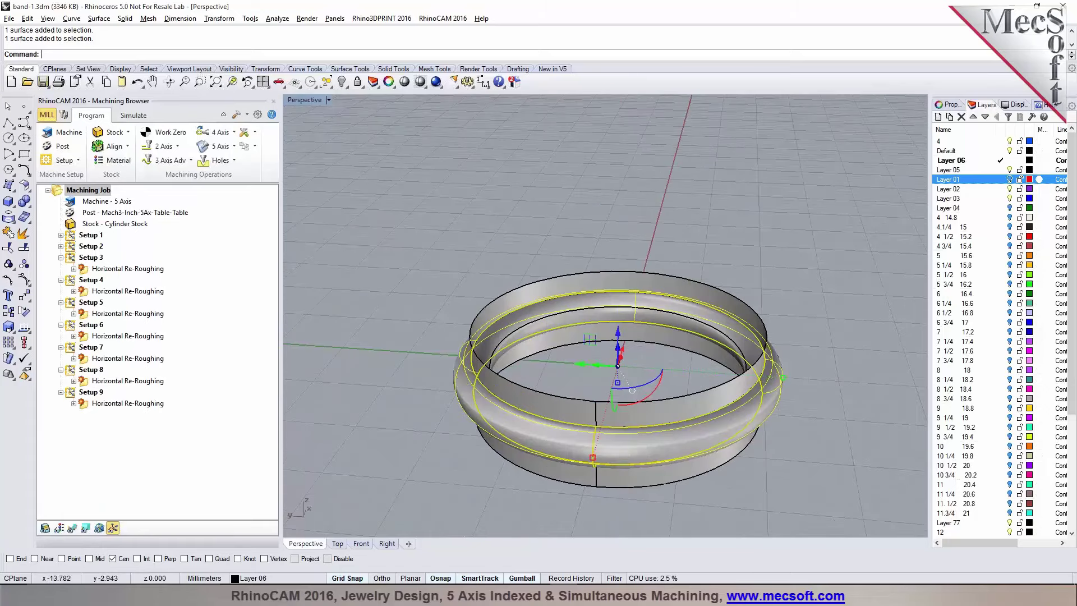
{"action": "right_click_drag", "start_coordinate": [532, 452], "coordinate": [609, 491]}
{"action": "left_click", "coordinate": [609, 490]}
{"action": "scroll", "coordinate": [354, 344], "scroll_direction": "up", "scroll_amount": 2}
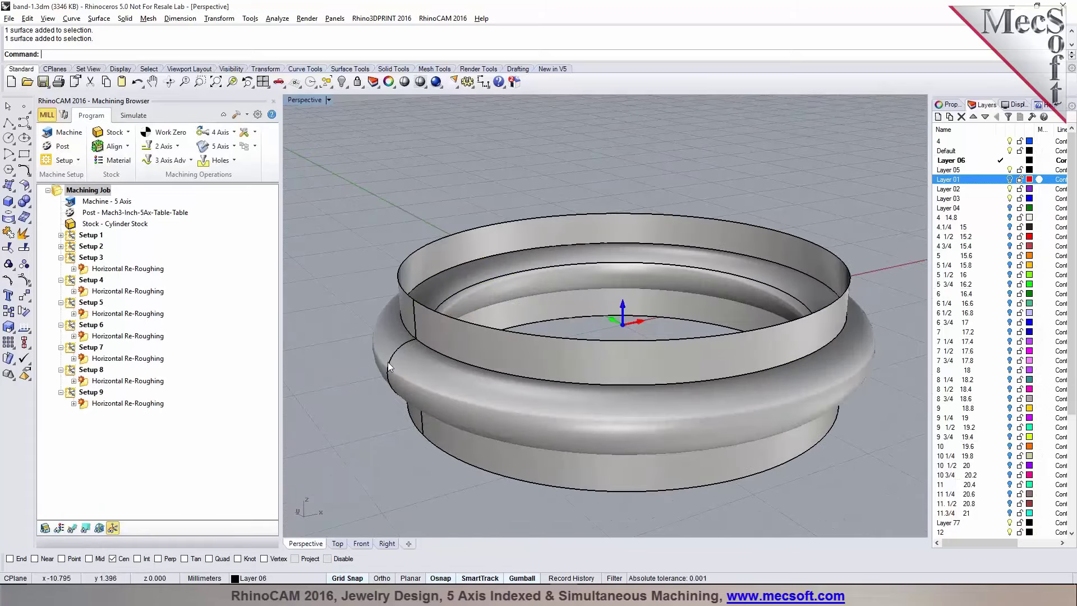
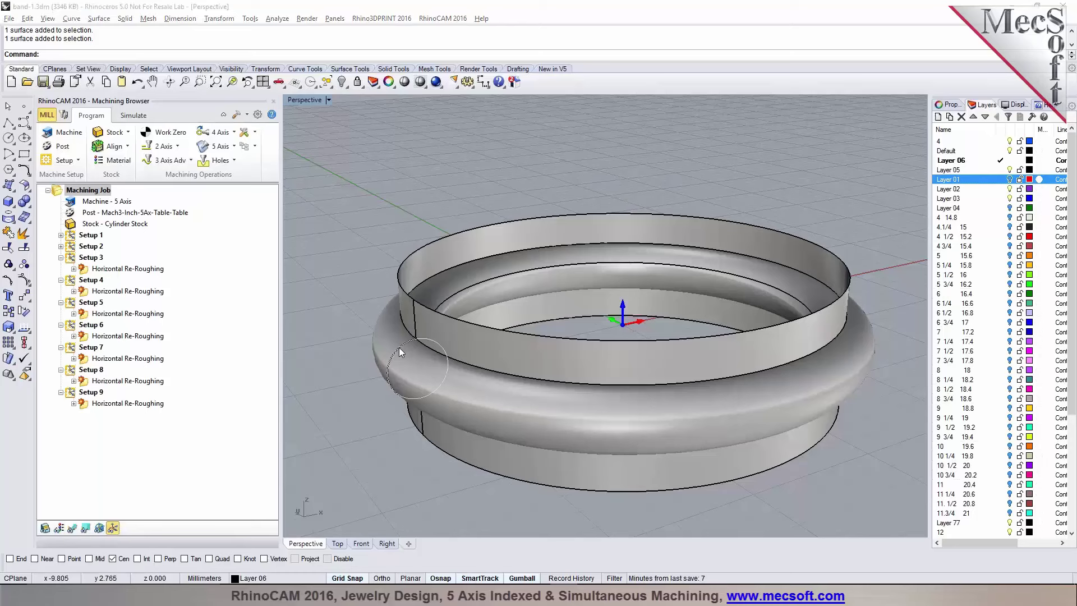
{"action": "left_click", "coordinate": [399, 348]}
{"action": "left_click", "coordinate": [404, 442]}
{"action": "left_click", "coordinate": [358, 385]}
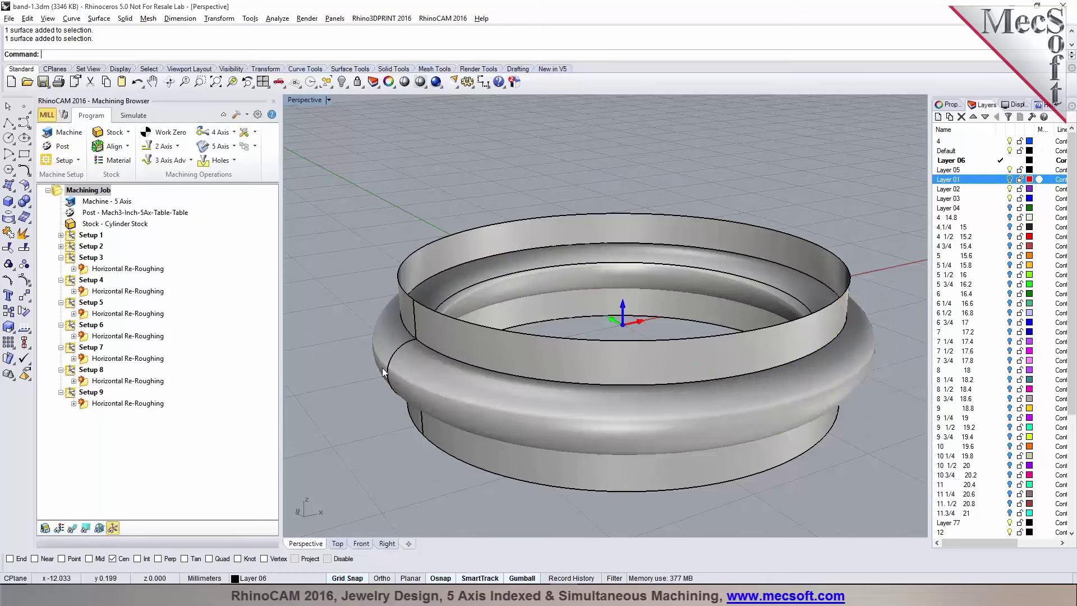
Step: Duplicate the seam edge of the ring's outer surface as a separate curve with DupEdge
{"action": "type", "text": "DupEdge"}
{"action": "key", "text": "Return"}
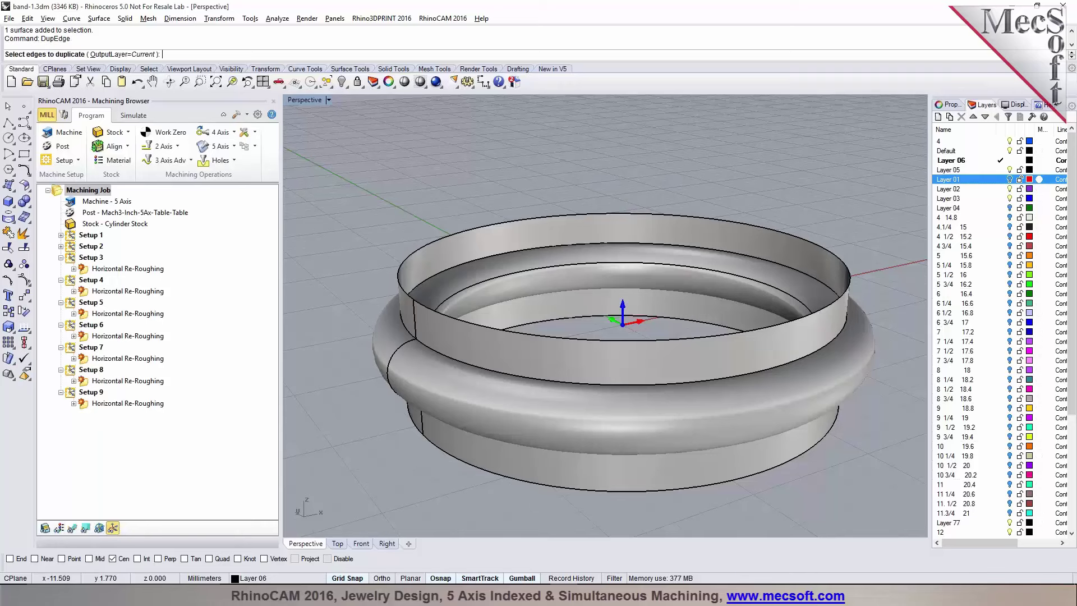
{"action": "left_click", "coordinate": [394, 358]}
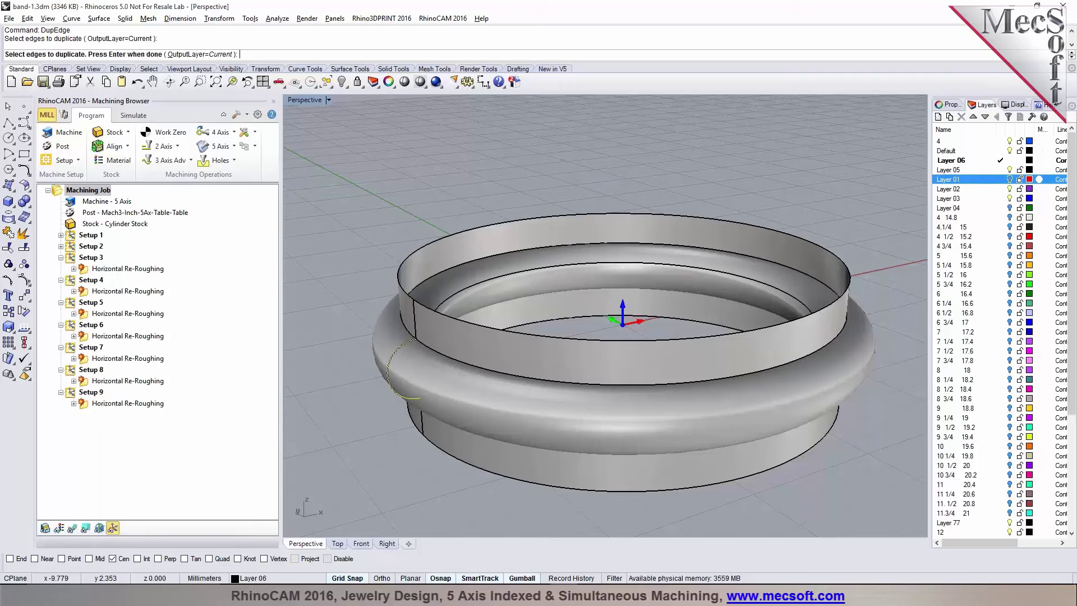
{"action": "key", "text": "Return"}
{"action": "scroll", "coordinate": [392, 364], "scroll_direction": "down", "scroll_amount": 5}
{"action": "scroll", "coordinate": [388, 374], "scroll_direction": "up", "scroll_amount": 4}
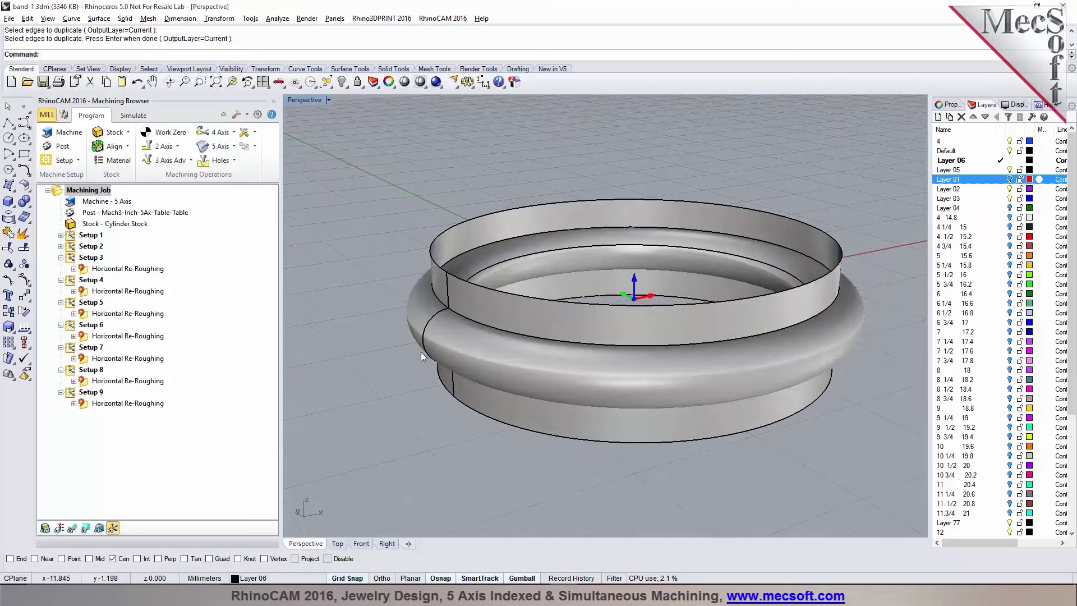
Step: Select Setup 1 in the machining job and save the model file
{"action": "left_click", "coordinate": [91, 235]}
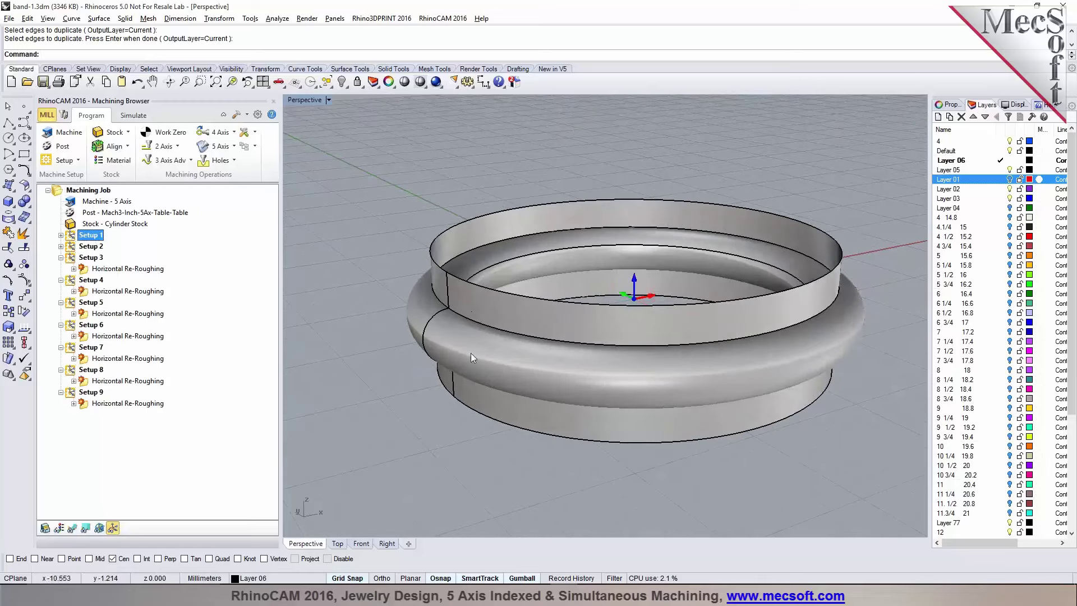
{"action": "right_click_drag", "start_coordinate": [642, 377], "coordinate": [577, 378]}
{"action": "scroll", "coordinate": [504, 337], "scroll_direction": "down", "scroll_amount": 3}
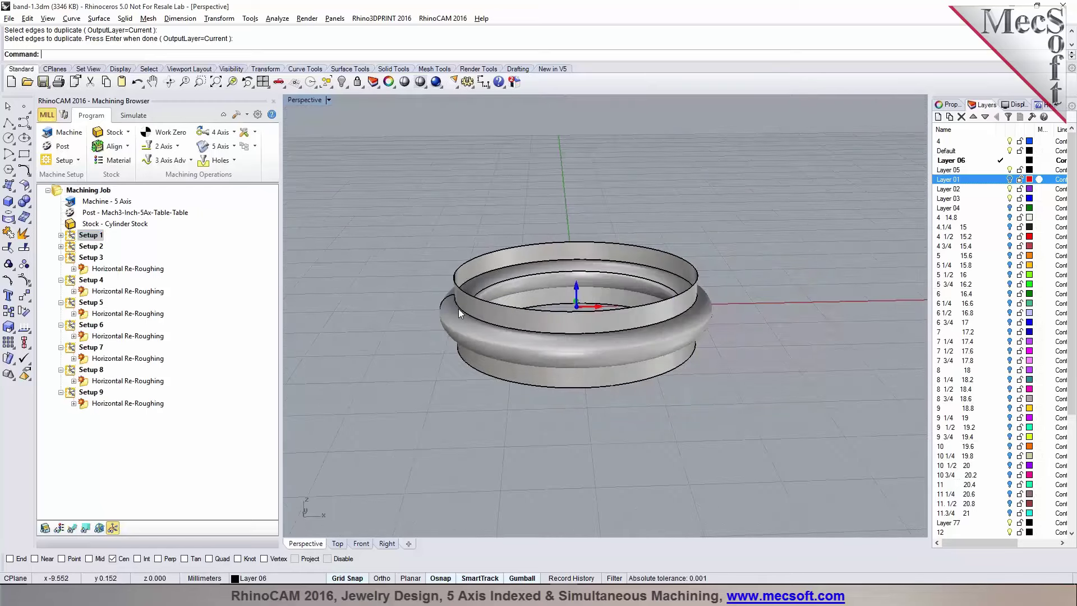
{"action": "left_click", "coordinate": [42, 82]}
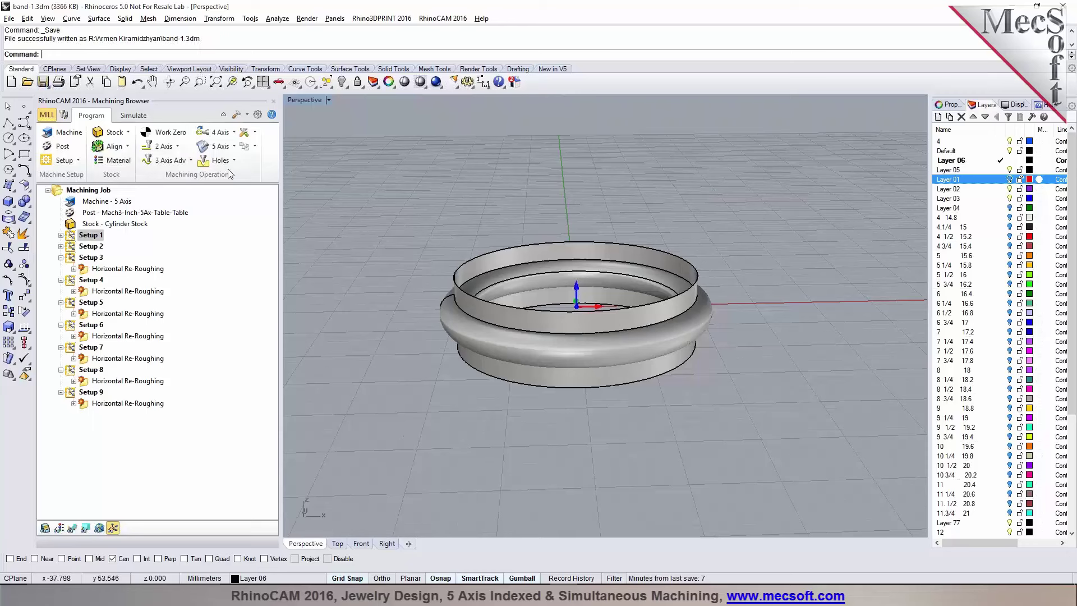
Step: Create a 5 Axis Flow Curve machining operation and choose the ring's outer surface as its drive surface
{"action": "left_click", "coordinate": [234, 146]}
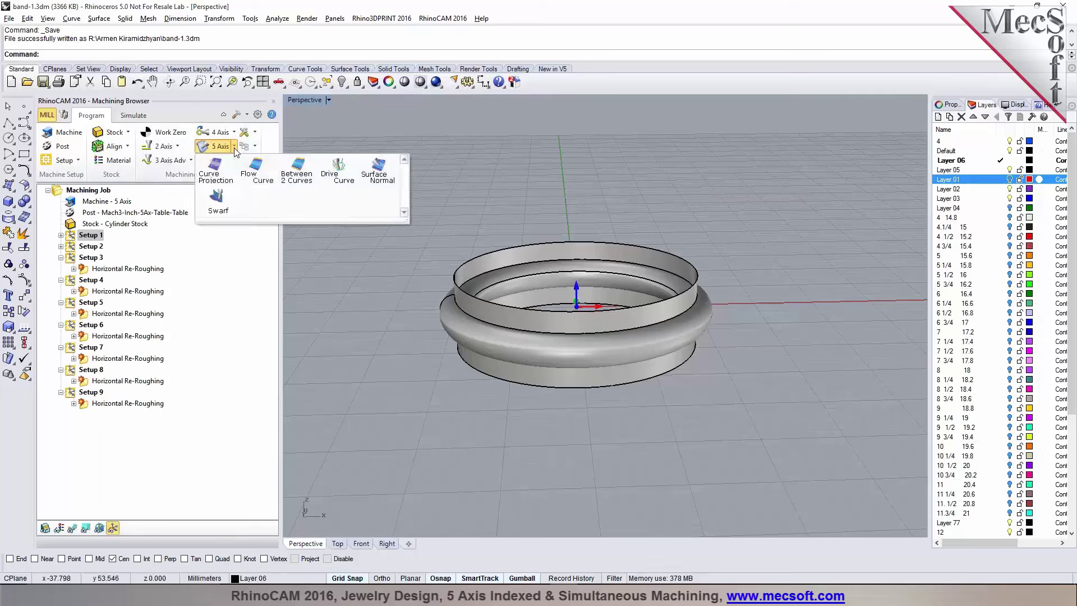
{"action": "left_click", "coordinate": [248, 173]}
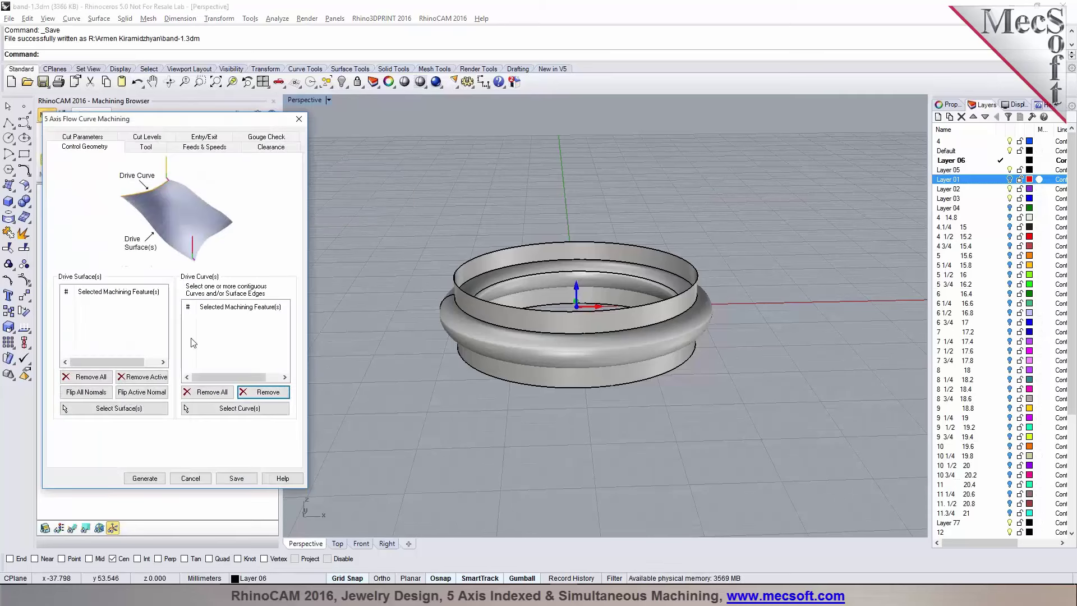
{"action": "left_click", "coordinate": [143, 409]}
{"action": "key", "text": "Return"}
{"action": "left_click", "coordinate": [125, 306]}
Step: Assign the duplicated seam curve of the ring's outer surface as the operation's drive curve
{"action": "right_click_drag", "start_coordinate": [550, 336], "coordinate": [667, 329]}
{"action": "left_click", "coordinate": [240, 408]}
{"action": "scroll", "coordinate": [505, 348], "scroll_direction": "up", "scroll_amount": 3}
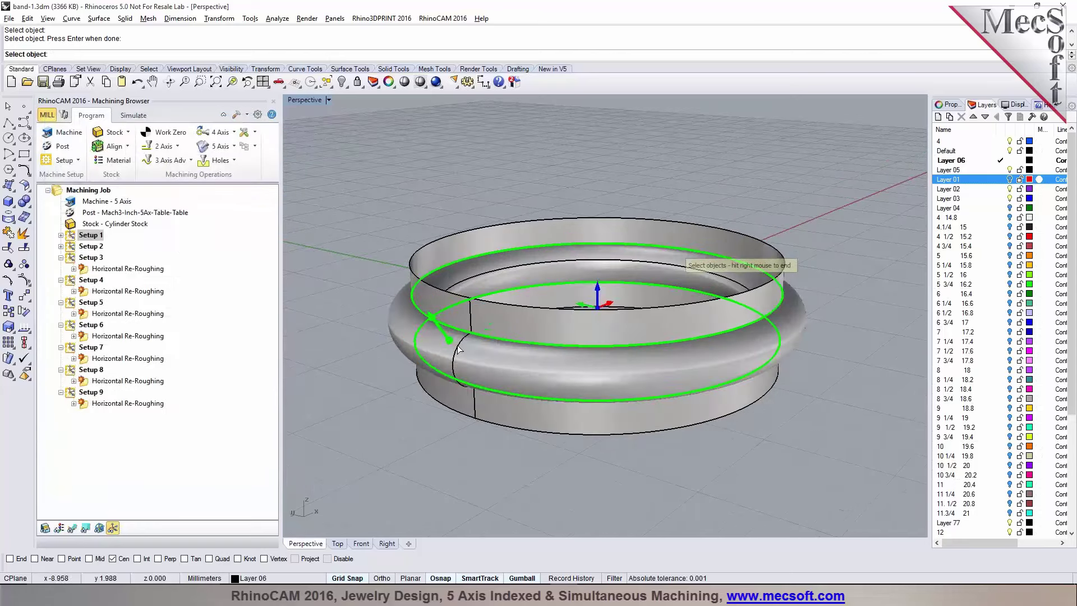
{"action": "left_click", "coordinate": [476, 354]}
{"action": "left_click", "coordinate": [488, 385]}
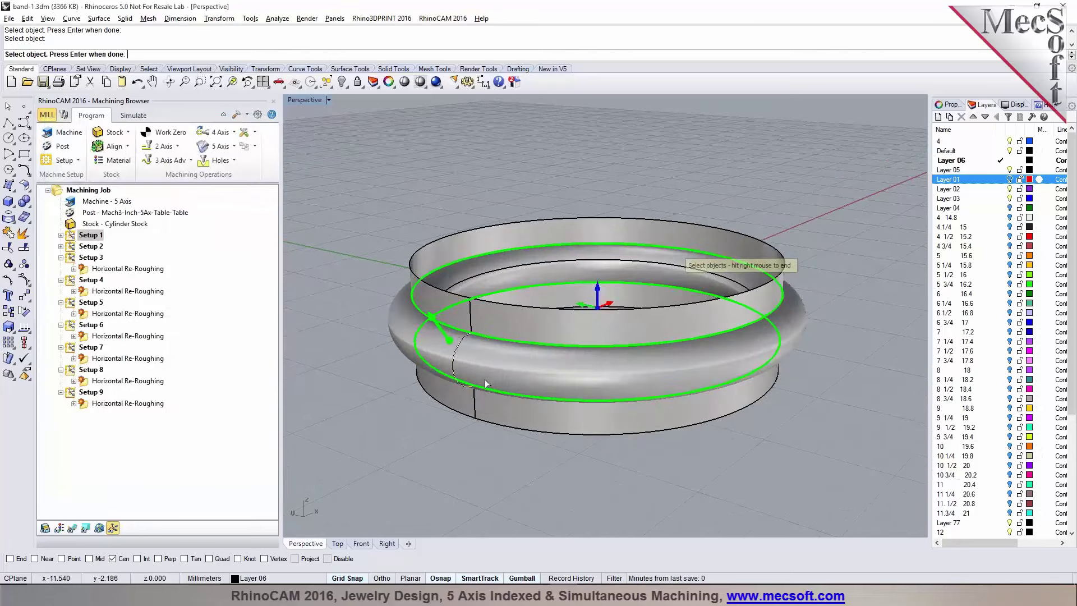
{"action": "right_click", "coordinate": [547, 381]}
{"action": "scroll", "coordinate": [547, 381], "scroll_direction": "down", "scroll_amount": 3}
Step: Check the operation's tool, set the distance between two cutting passes to 1, and review the cut levels
{"action": "left_click", "coordinate": [143, 147]}
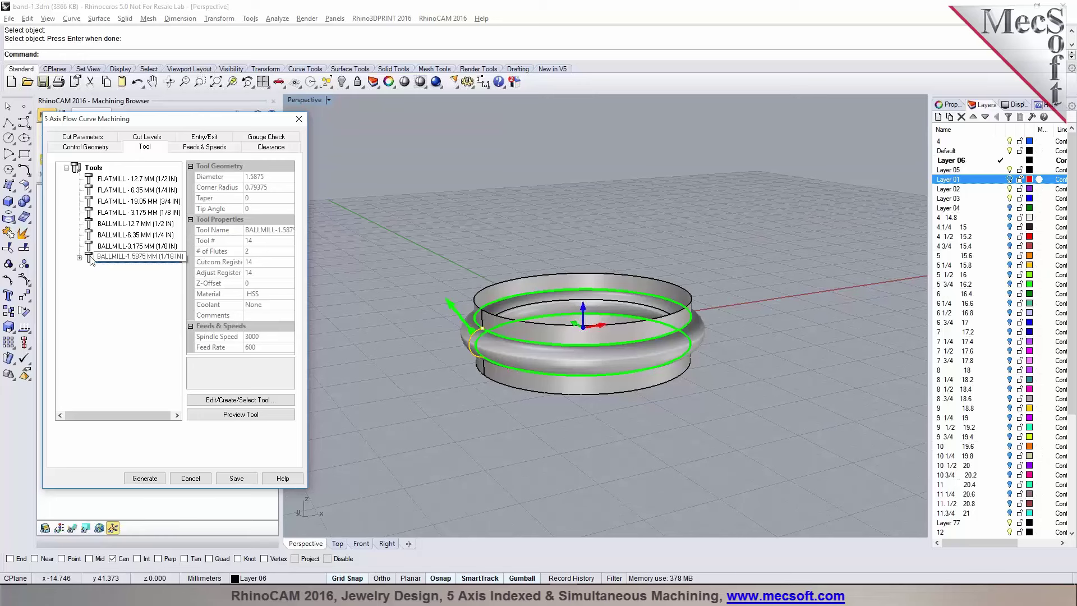
{"action": "left_click", "coordinate": [96, 139]}
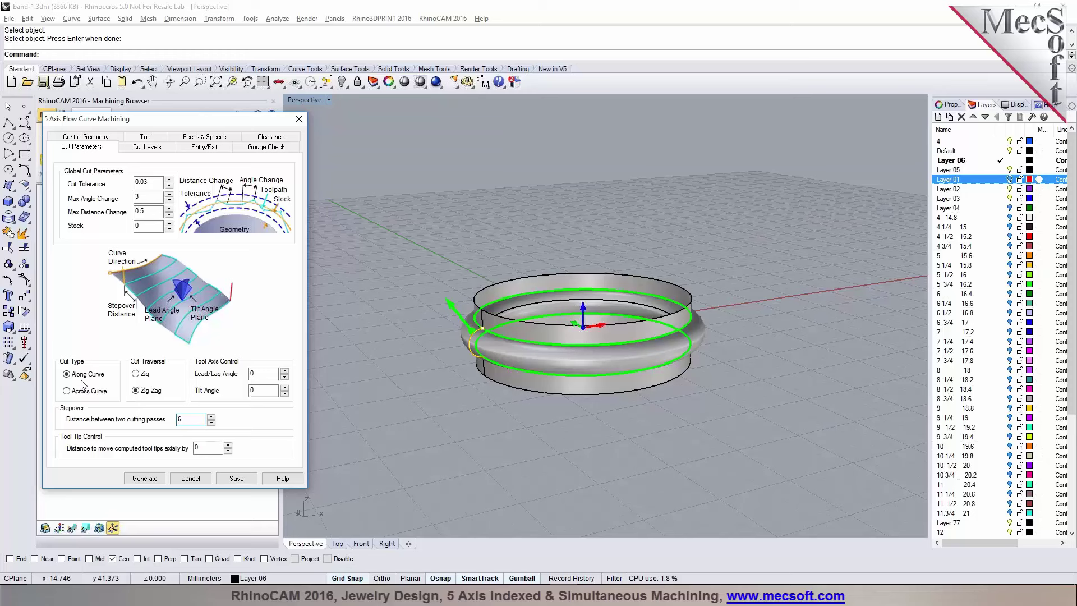
{"action": "type", "text": "1"}
{"action": "left_click", "coordinate": [146, 147]}
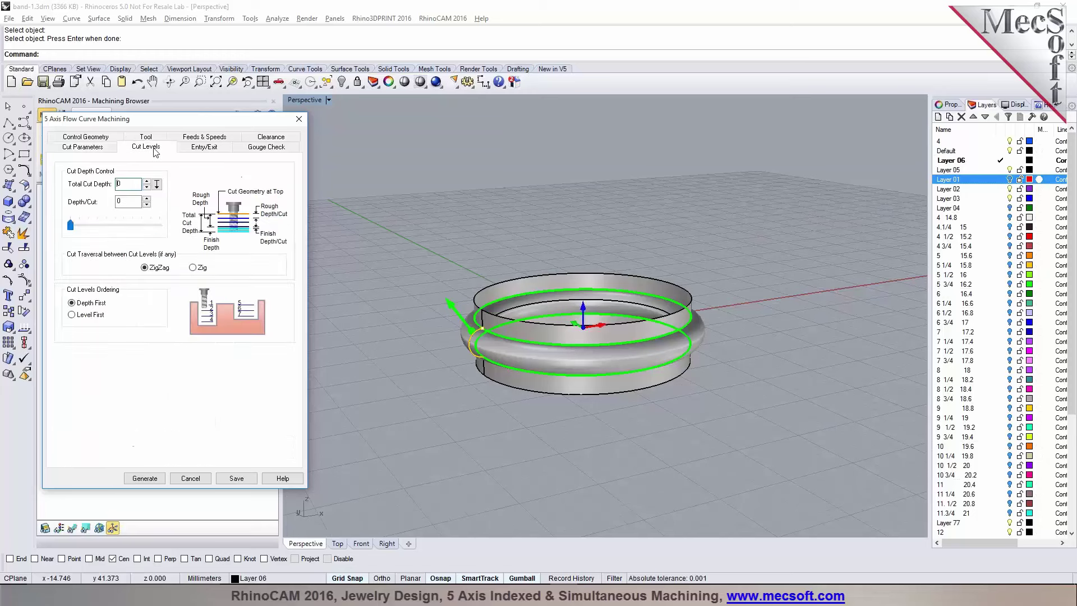
Step: Set both the entry and exit motions to Vertical Tangential Arc with a radius of 1
{"action": "left_click", "coordinate": [192, 149]}
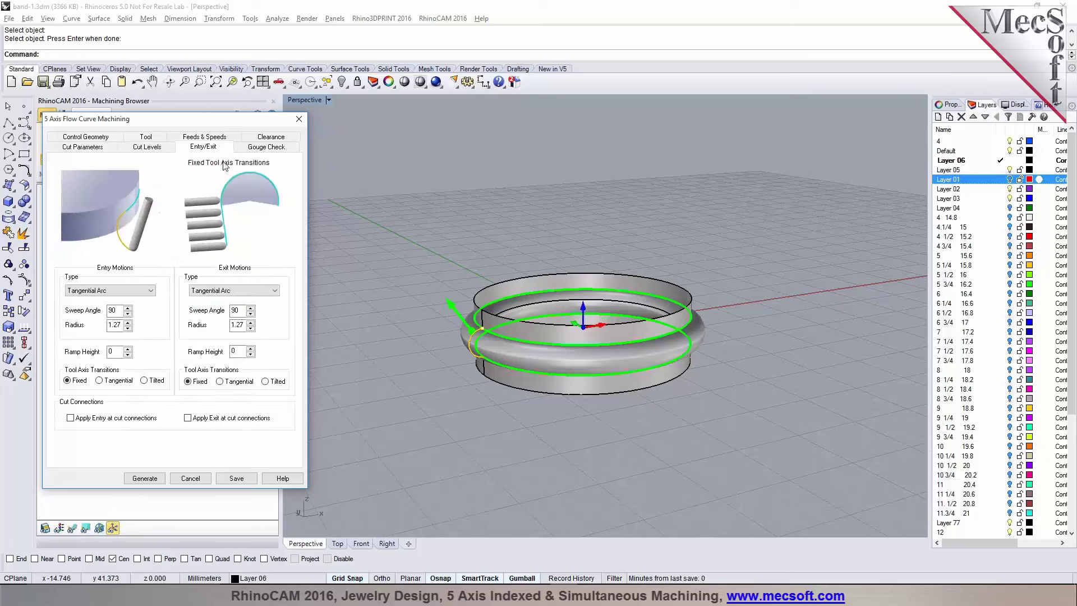
{"action": "left_click", "coordinate": [142, 291]}
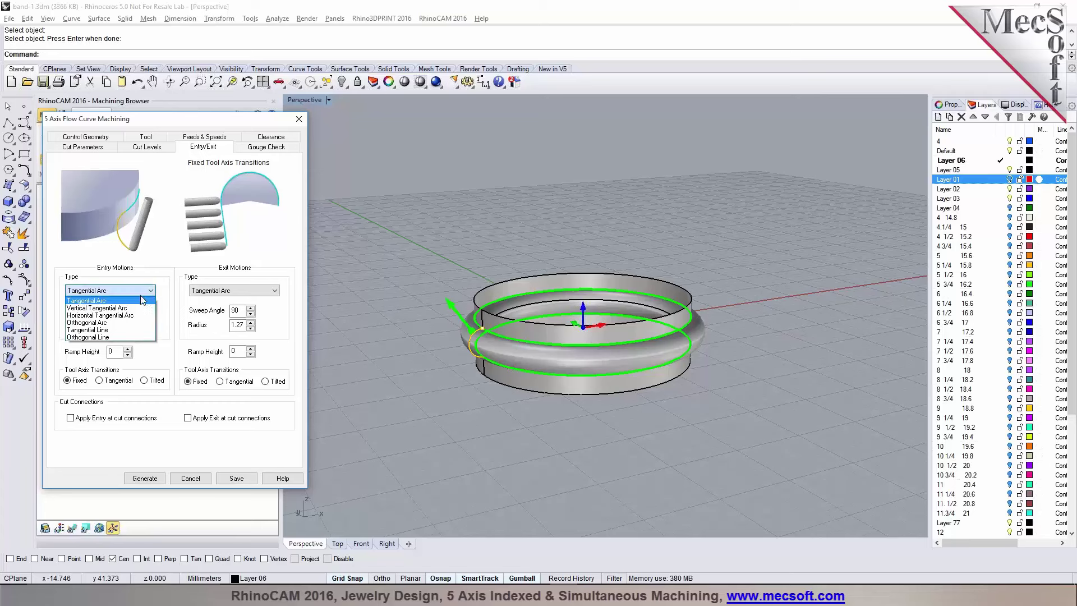
{"action": "left_click", "coordinate": [142, 308]}
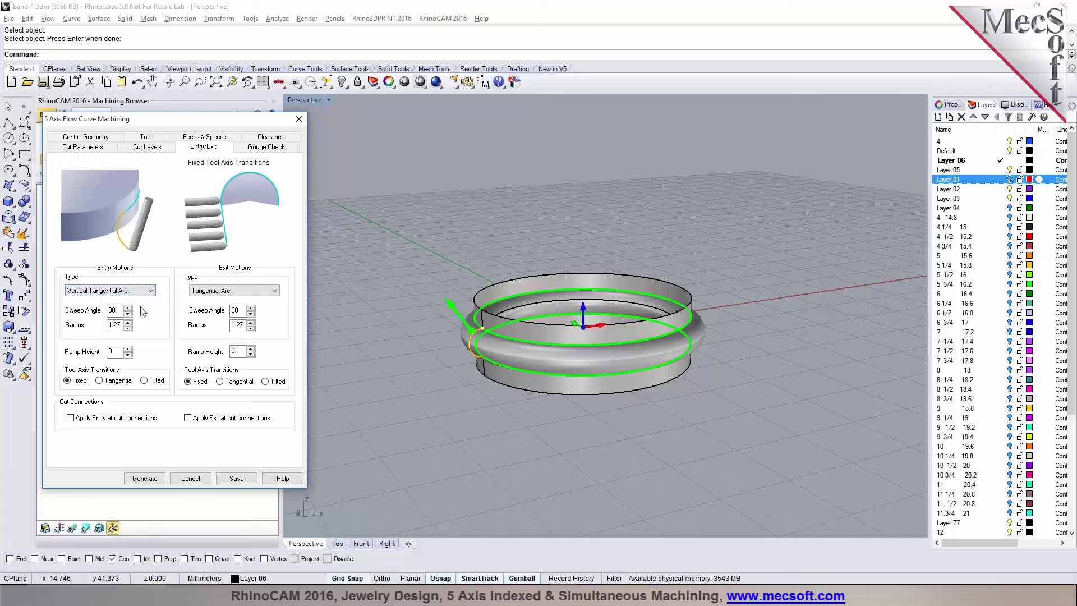
{"action": "double_click", "coordinate": [114, 325]}
{"action": "type", "text": "1"}
{"action": "left_click", "coordinate": [245, 291]}
{"action": "left_click", "coordinate": [241, 309]}
{"action": "double_click", "coordinate": [244, 327]}
{"action": "type", "text": "1"}
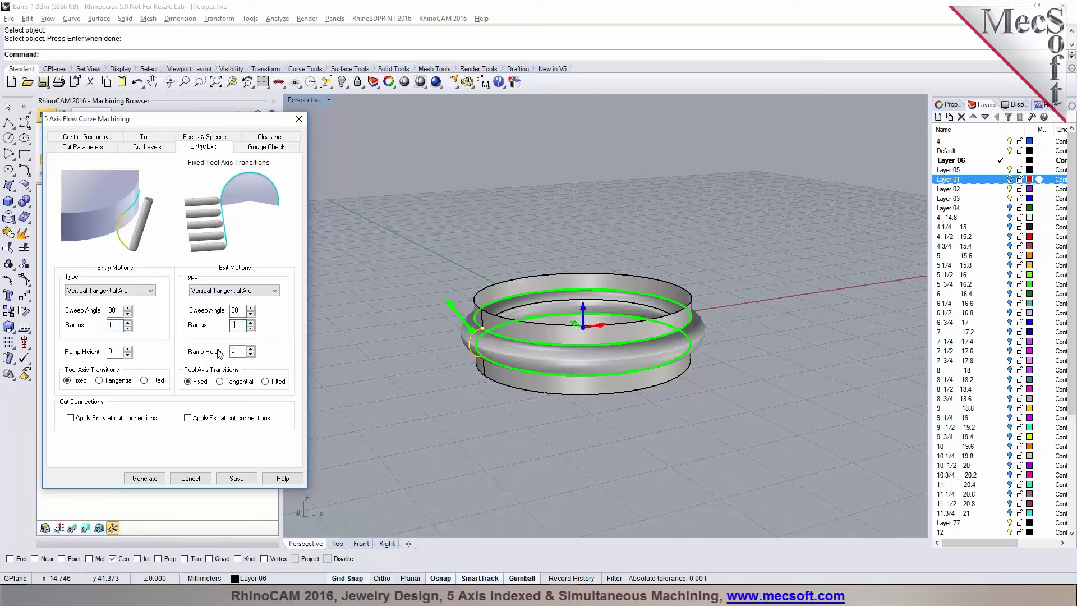
Step: Review the gouge check settings, set the clearance definition to Cylinder, and generate the flow curve toolpath
{"action": "left_click", "coordinate": [262, 147]}
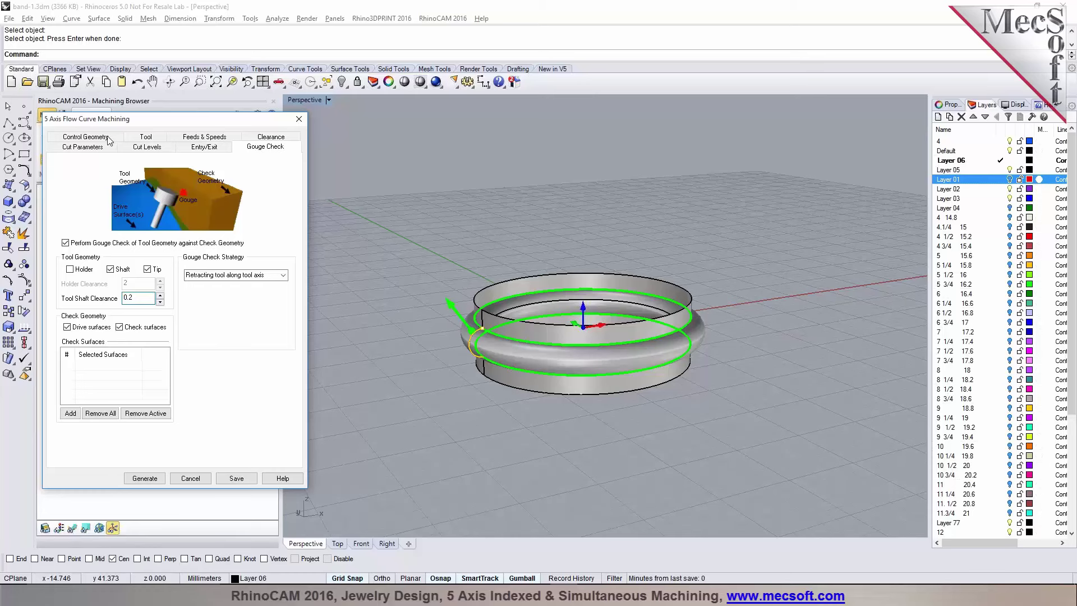
{"action": "left_click", "coordinate": [261, 139]}
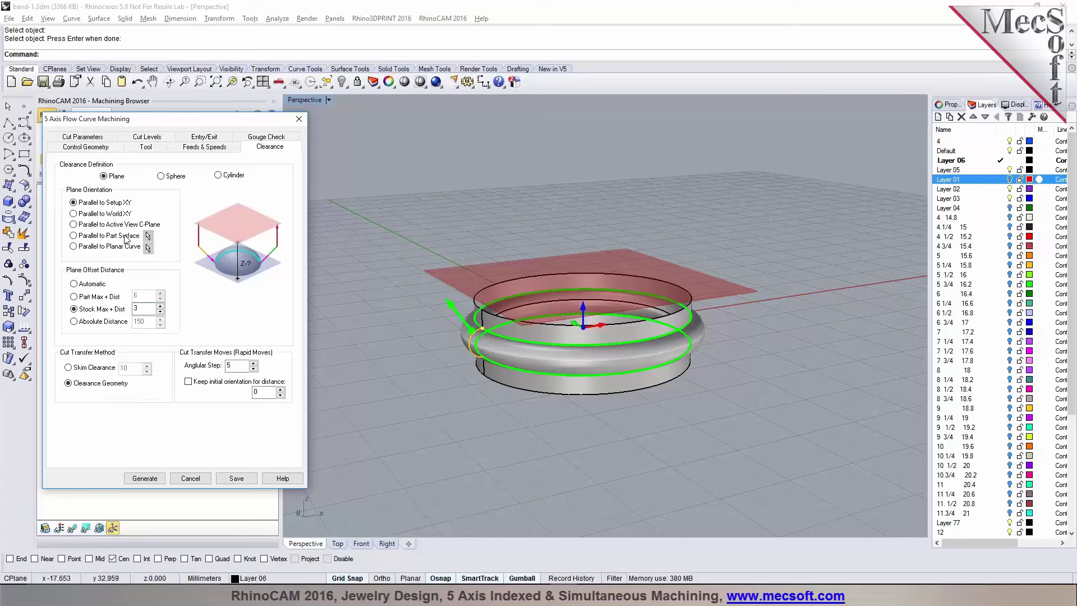
{"action": "left_click", "coordinate": [220, 176]}
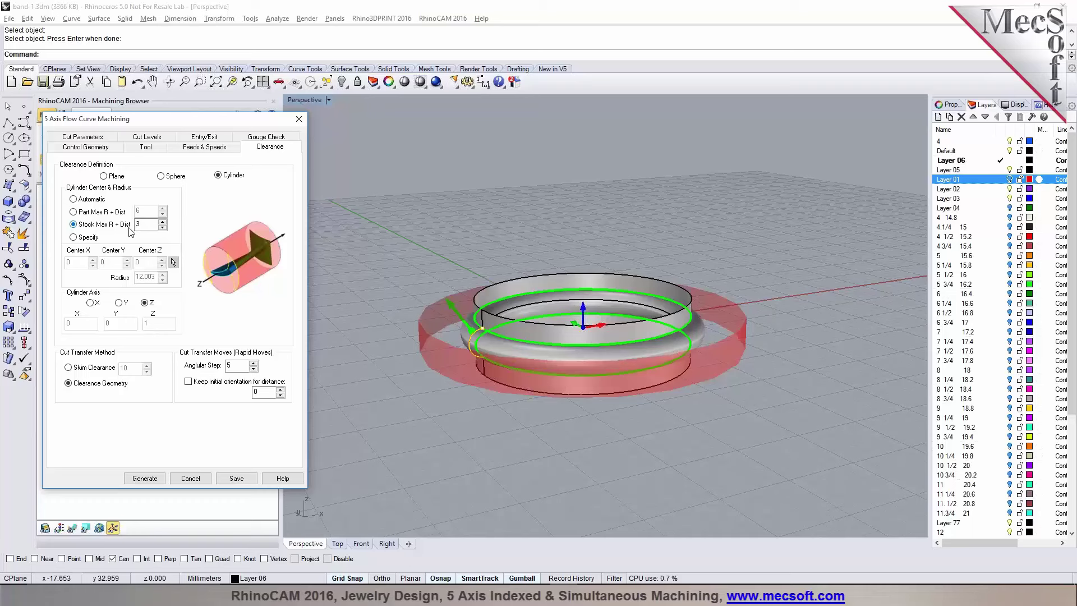
{"action": "left_click", "coordinate": [152, 482]}
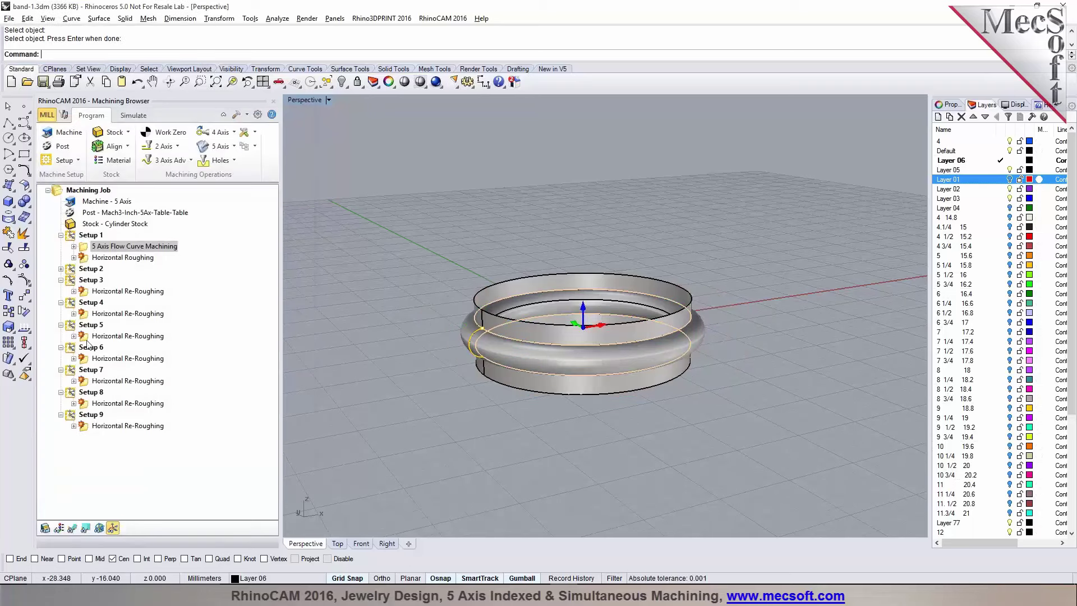
Step: Display the flow curve toolpath and examine its passes around the ring and near the seam from several sides
{"action": "left_click", "coordinate": [72, 527]}
{"action": "scroll", "coordinate": [507, 363], "scroll_direction": "down", "scroll_amount": 2}
{"action": "scroll", "coordinate": [507, 364], "scroll_direction": "up", "scroll_amount": 3}
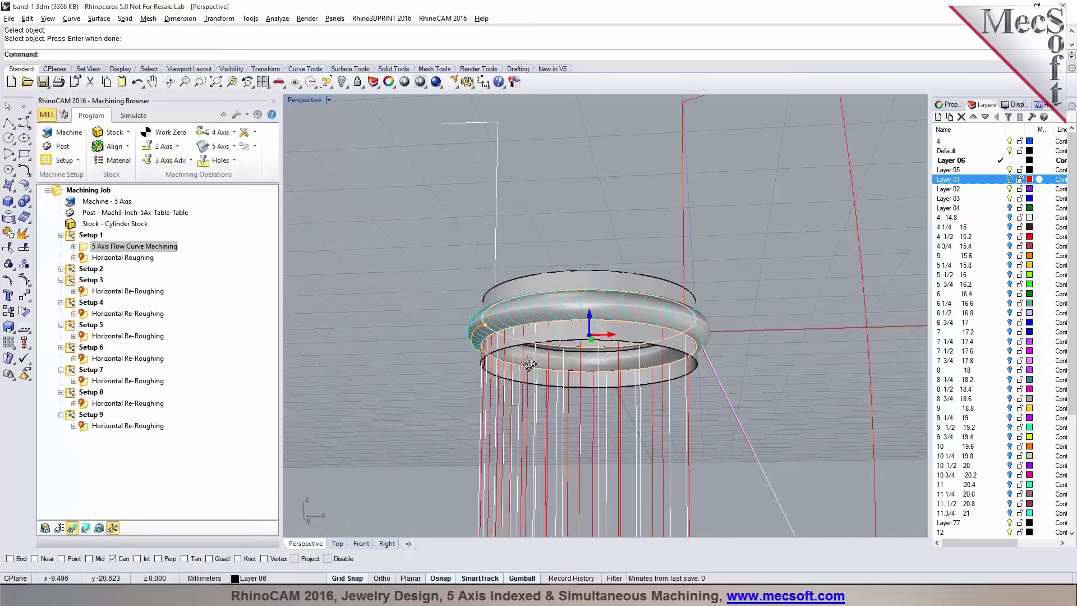
{"action": "right_click_drag", "start_coordinate": [579, 423], "coordinate": [583, 418]}
{"action": "scroll", "coordinate": [500, 348], "scroll_direction": "up", "scroll_amount": 4}
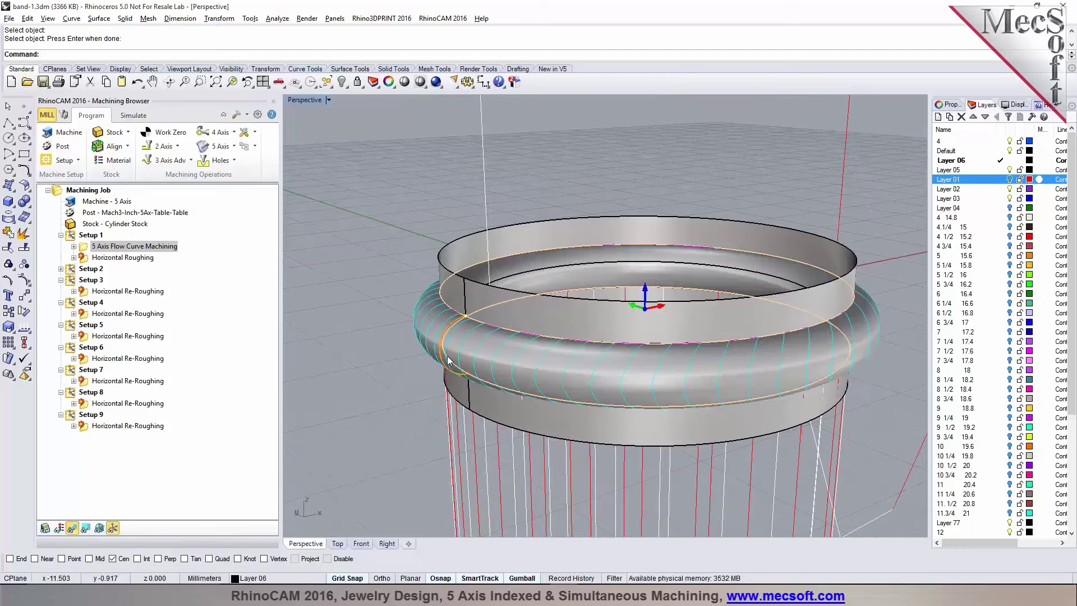
{"action": "right_click_drag", "start_coordinate": [530, 347], "coordinate": [504, 373]}
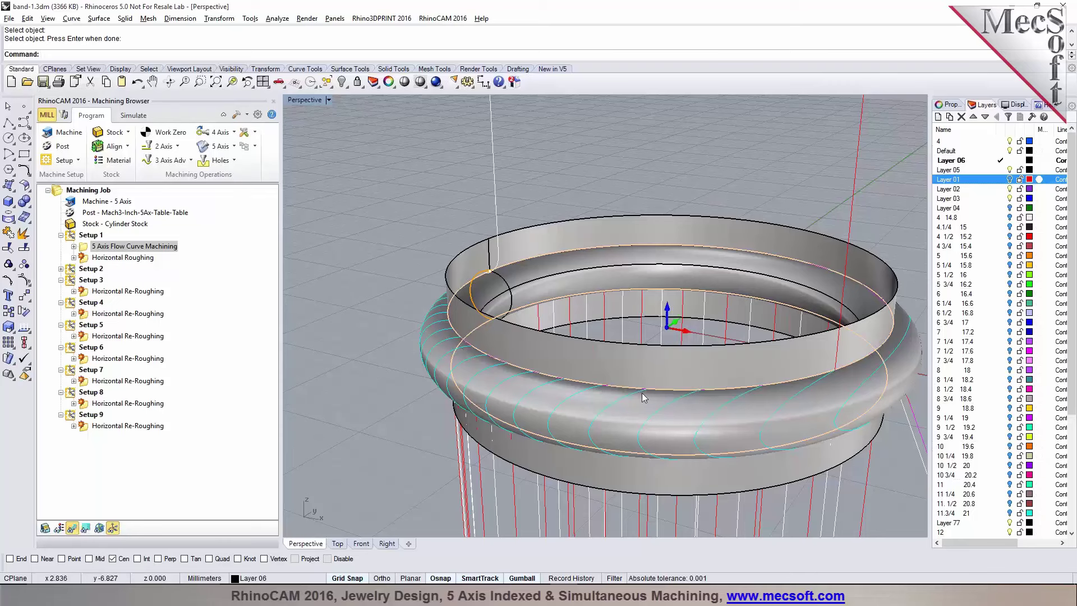
{"action": "right_click_drag", "start_coordinate": [416, 315], "coordinate": [644, 307]}
{"action": "left_click", "coordinate": [634, 305]}
{"action": "left_click", "coordinate": [657, 336]}
{"action": "right_click_drag", "start_coordinate": [658, 337], "coordinate": [704, 302]}
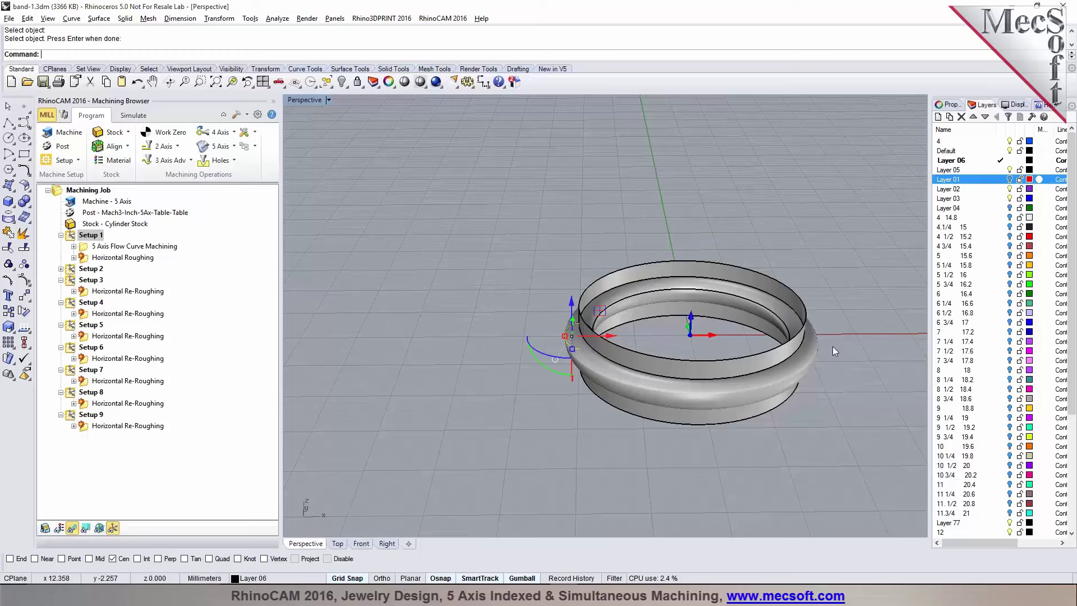
{"action": "left_click", "coordinate": [862, 375]}
{"action": "left_click", "coordinate": [739, 392]}
{"action": "key", "text": "Return"}
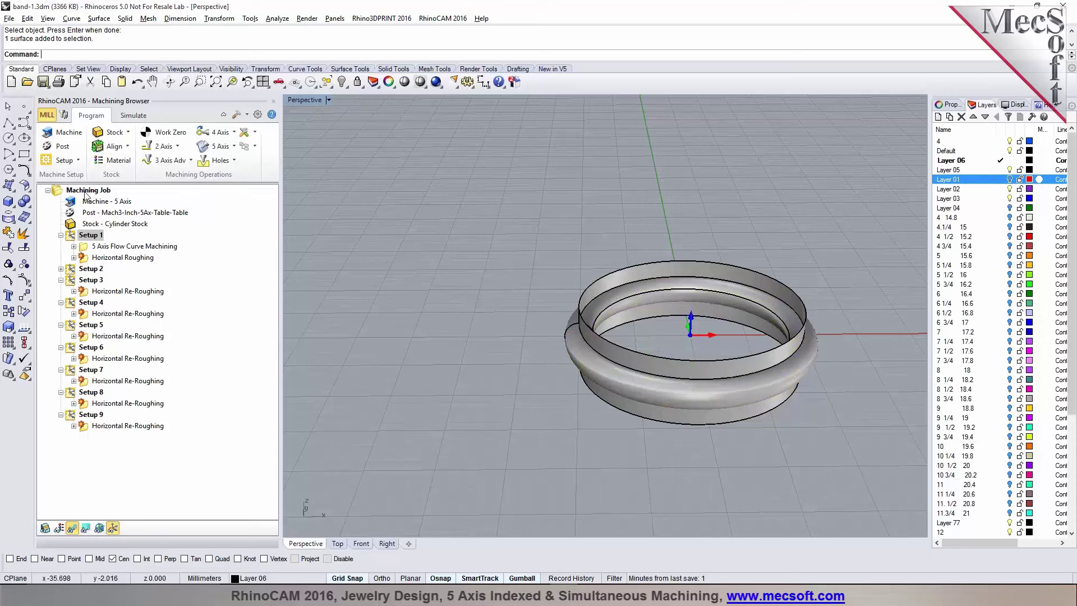
{"action": "left_click", "coordinate": [589, 364]}
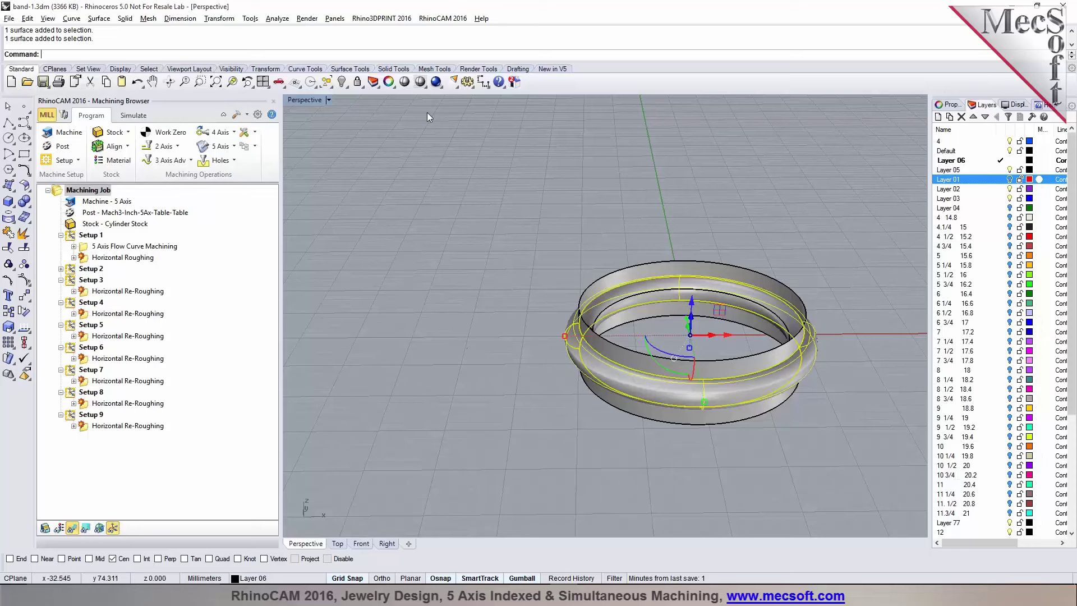
Step: Restore the four default viewports and draw a straight polyline along the X axis in Top, extending past both sides of the ring
{"action": "left_click", "coordinate": [262, 82]}
{"action": "left_click", "coordinate": [305, 147]}
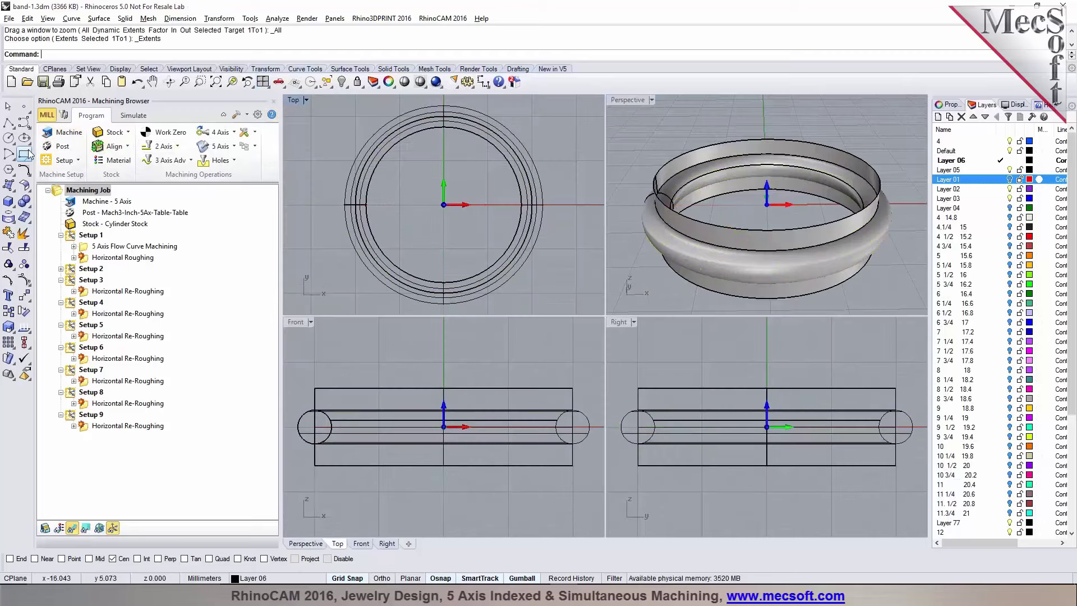
{"action": "left_click", "coordinate": [9, 122]}
{"action": "left_click", "coordinate": [310, 204]}
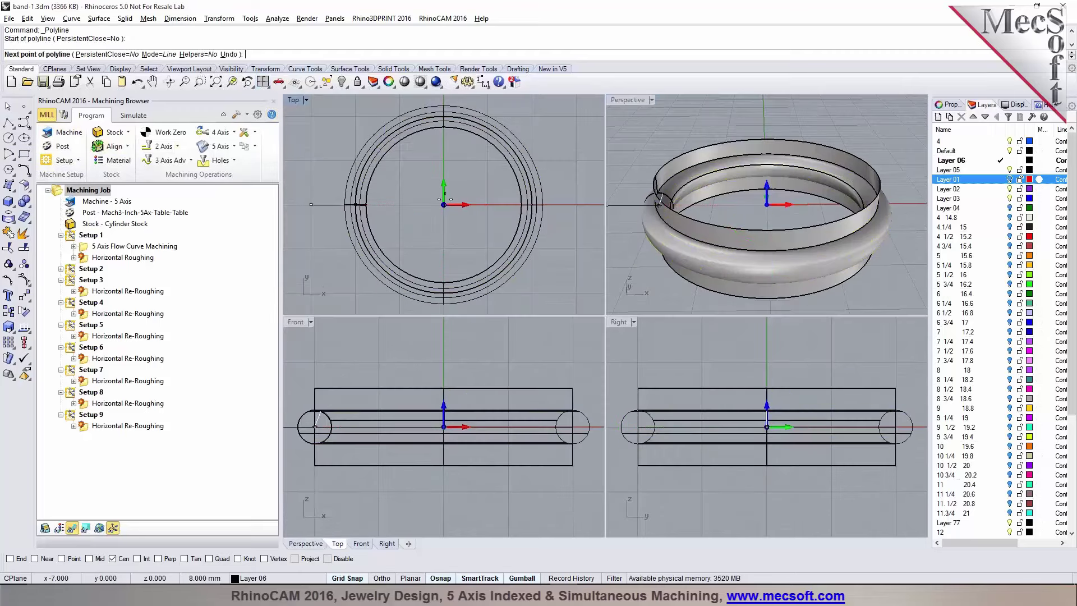
{"action": "left_click", "coordinate": [578, 204]}
{"action": "key", "text": "Return"}
{"action": "left_click", "coordinate": [574, 206]}
{"action": "scroll", "coordinate": [740, 244], "scroll_direction": "down", "scroll_amount": 3}
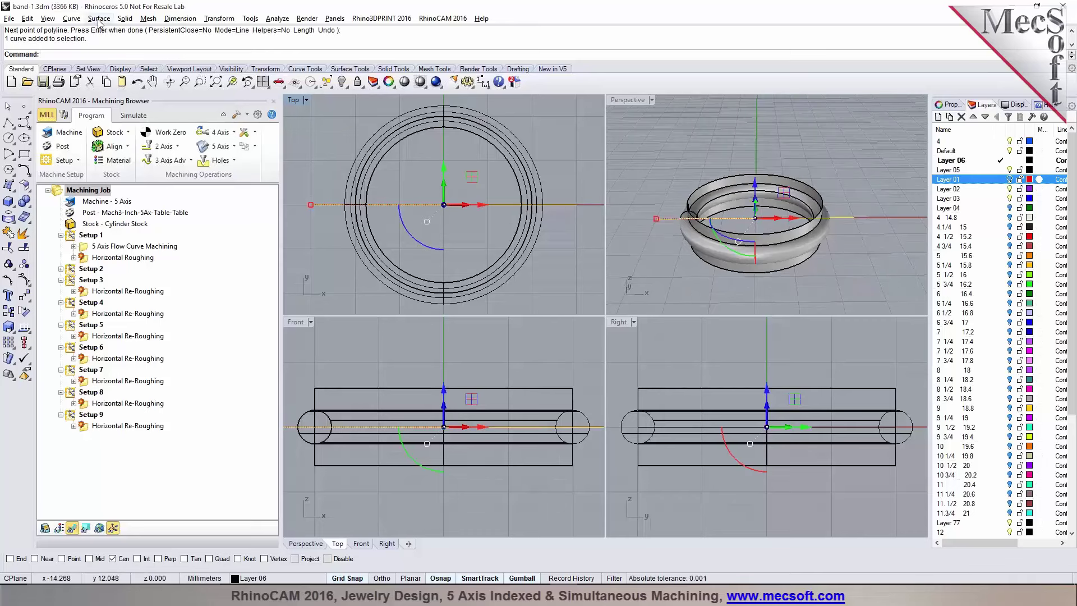
Step: Extrude the new line straight to both sides as an open surface taller than the ring, with Solid set to No
{"action": "left_click", "coordinate": [99, 18]}
{"action": "mouse_move", "coordinate": [176, 174]}
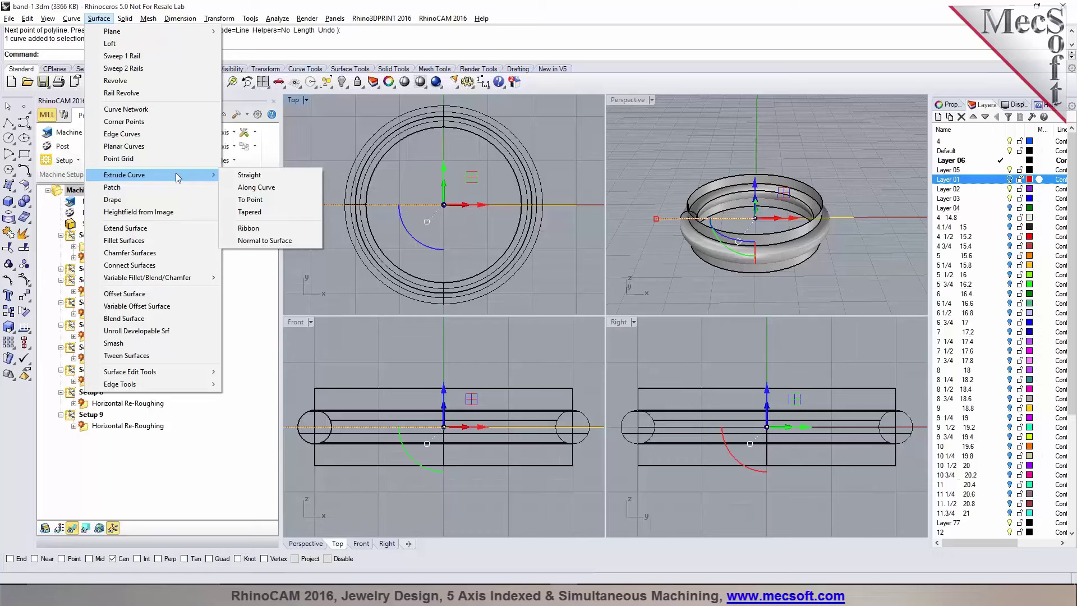
{"action": "left_click", "coordinate": [250, 175]}
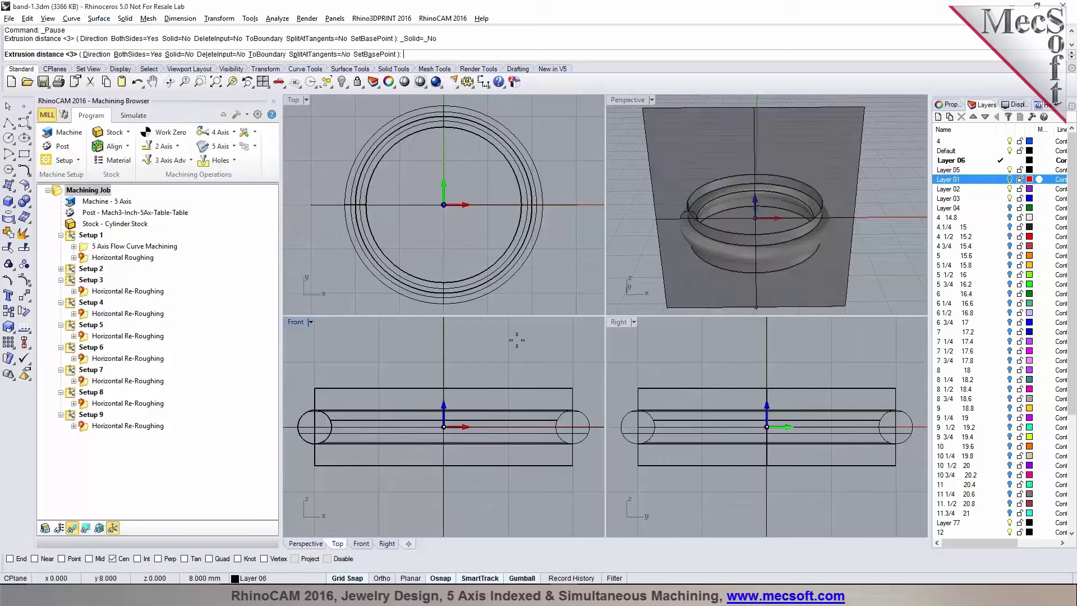
{"action": "left_click", "coordinate": [738, 241]}
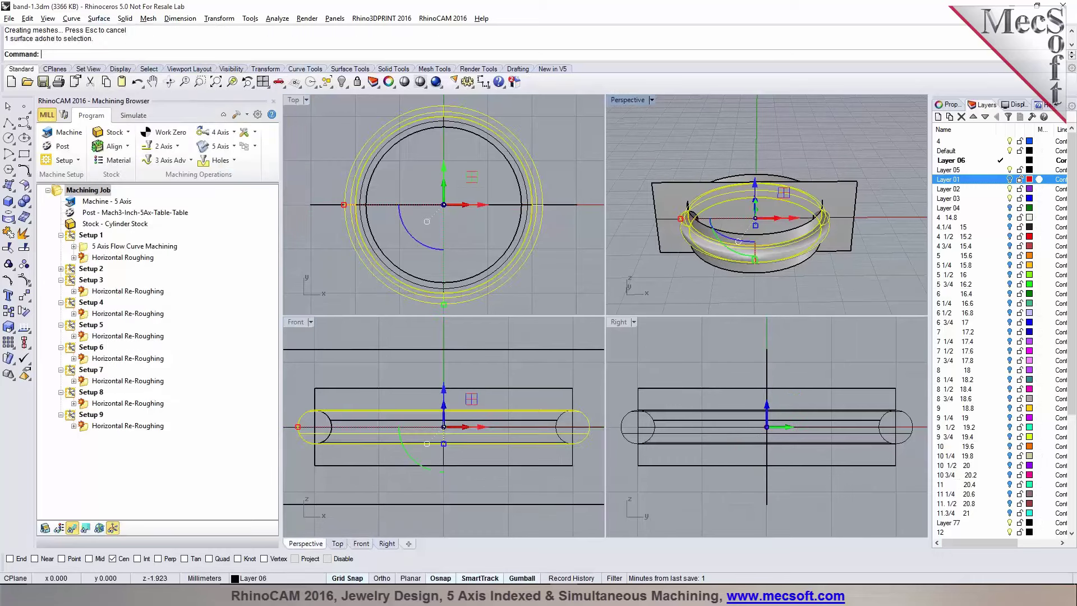
Step: Split the ring band's outer surface using the tall extruded surface along the X axis as the cutting object
{"action": "key", "text": "Escape"}
{"action": "right_click", "coordinate": [47, 54]}
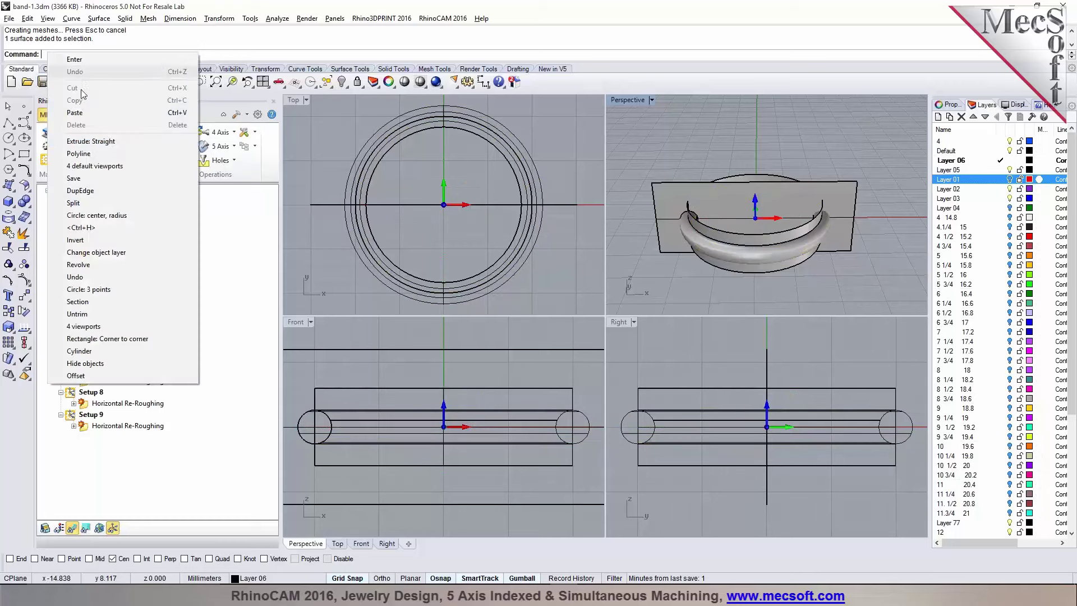
{"action": "left_click", "coordinate": [119, 203]}
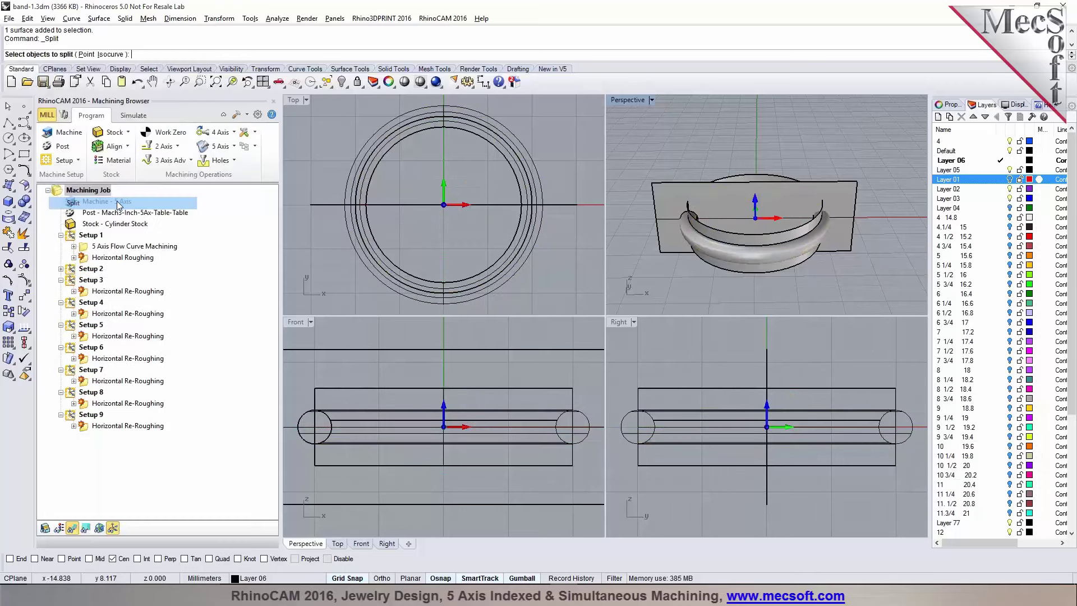
{"action": "left_click", "coordinate": [827, 232]}
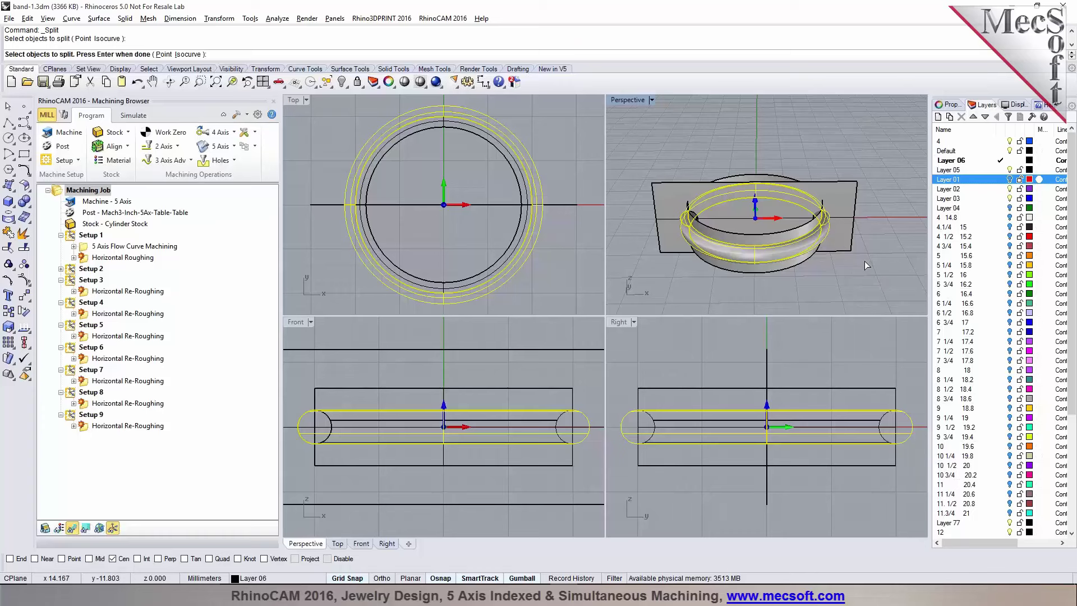
{"action": "key", "text": "Return"}
{"action": "left_click", "coordinate": [841, 241]}
{"action": "key", "text": "Return"}
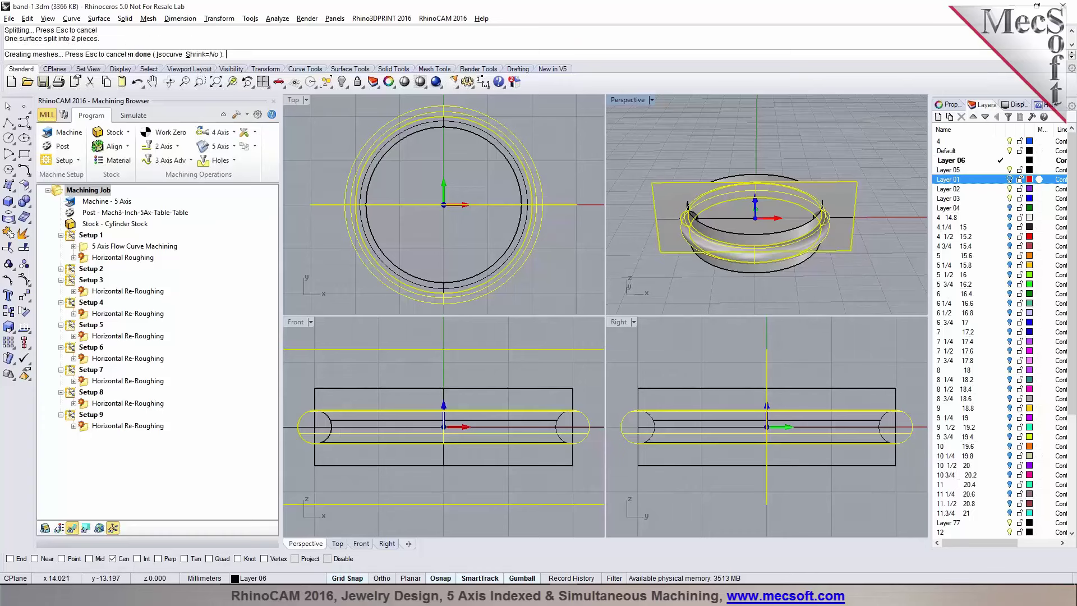
Step: Hide the extruded cutting surface, leaving the split ring and the inner cylinder shown
{"action": "right_click_drag", "start_coordinate": [864, 276], "coordinate": [773, 263]}
{"action": "left_click", "coordinate": [825, 249]}
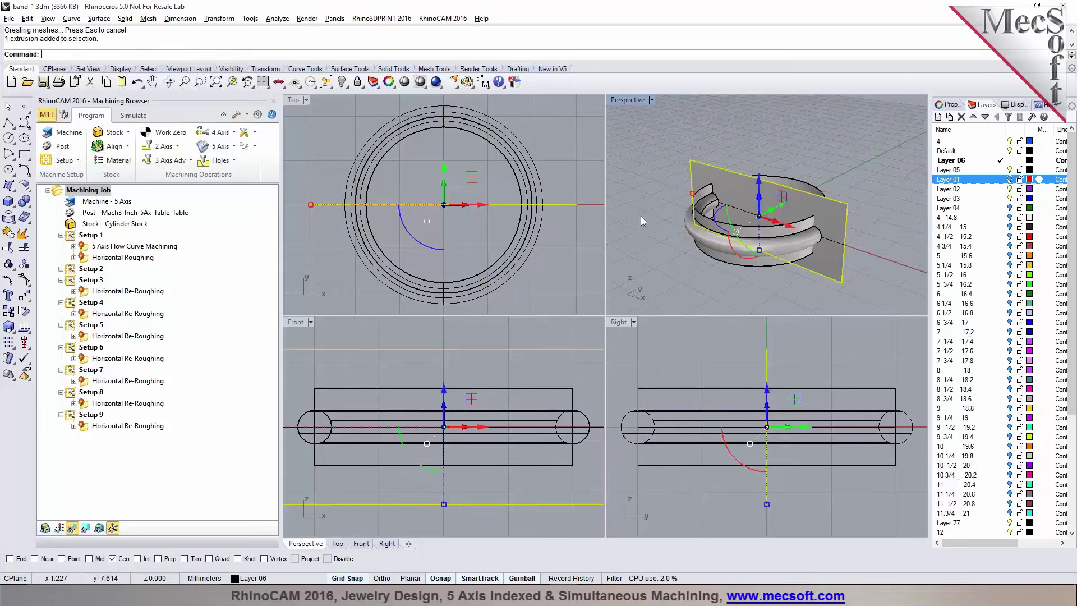
{"action": "left_click", "coordinate": [342, 81]}
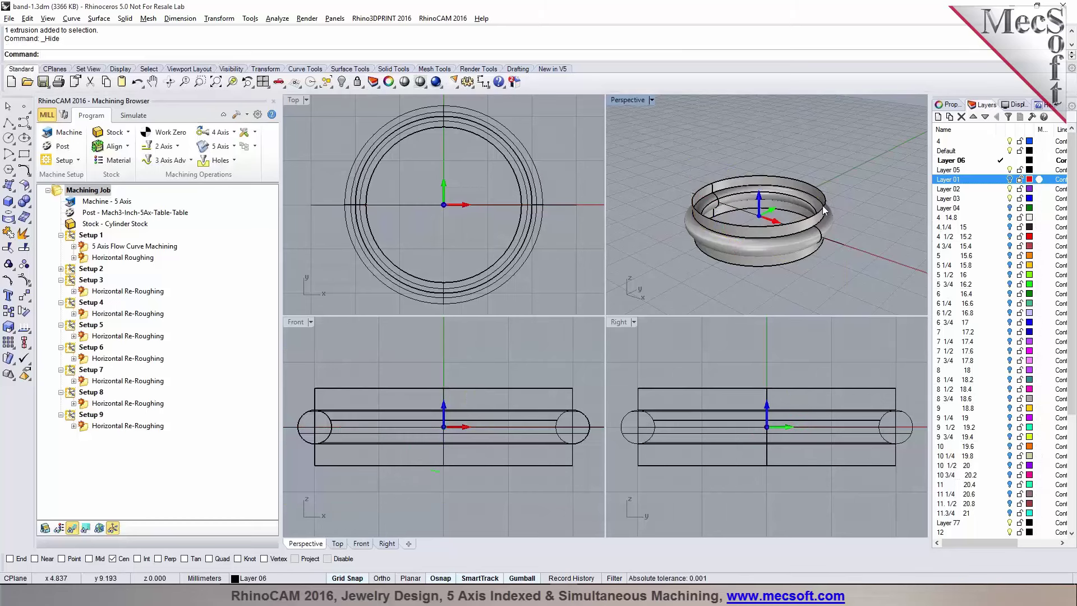
{"action": "left_click", "coordinate": [822, 195]}
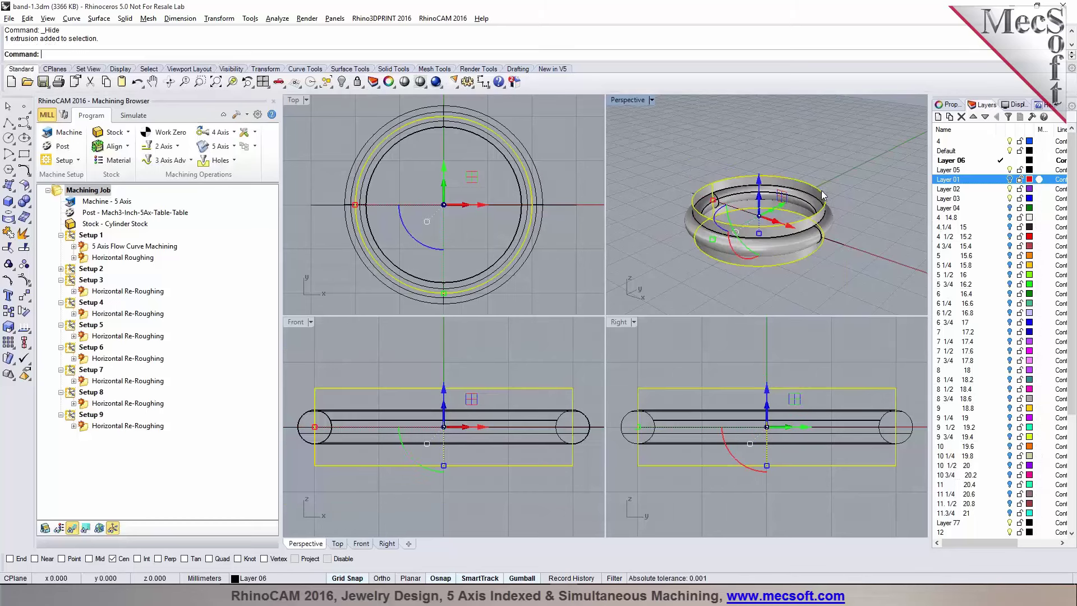
{"action": "left_click", "coordinate": [342, 81]}
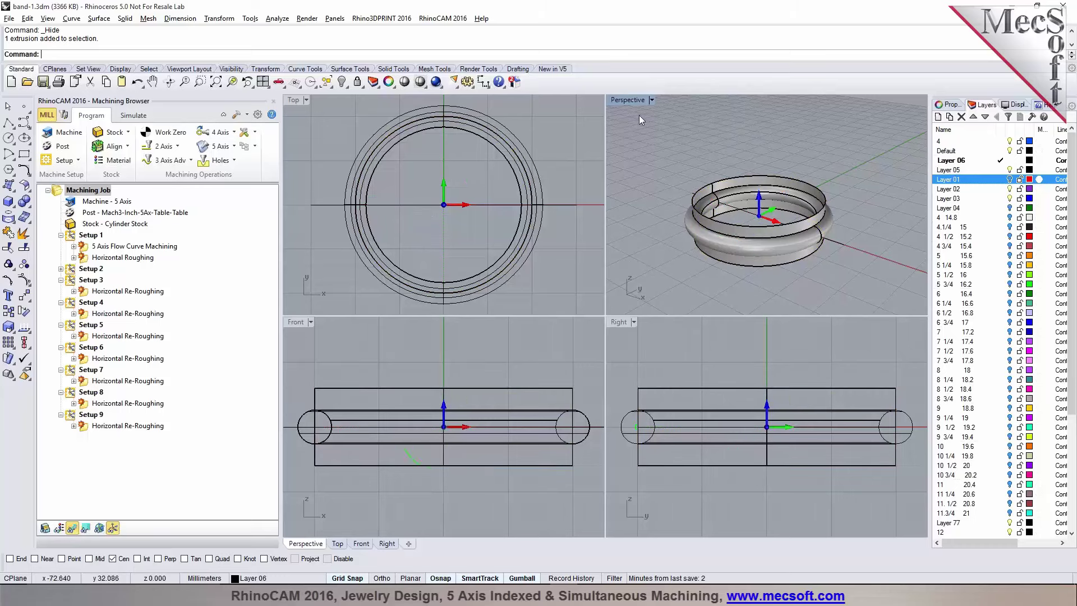
Step: Maximize the Perspective view and duplicate the split edge of the ring's outer surface with DupEdge on the current layer
{"action": "double_click", "coordinate": [632, 102]}
{"action": "right_click_drag", "start_coordinate": [603, 217], "coordinate": [830, 359]}
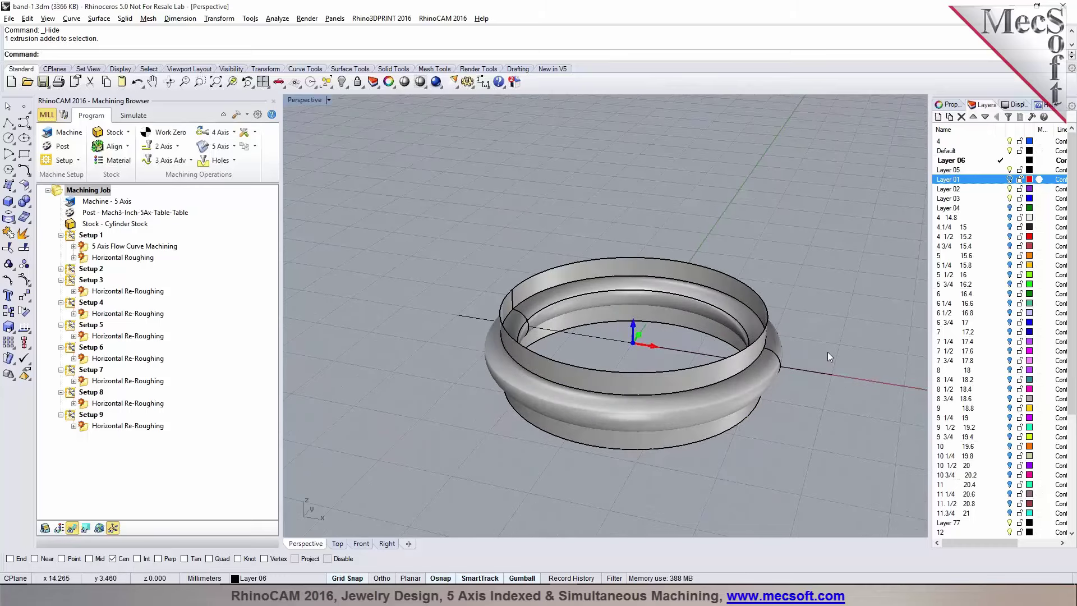
{"action": "right_click_drag", "start_coordinate": [636, 357], "coordinate": [816, 364]}
{"action": "type", "text": "DupEdge"}
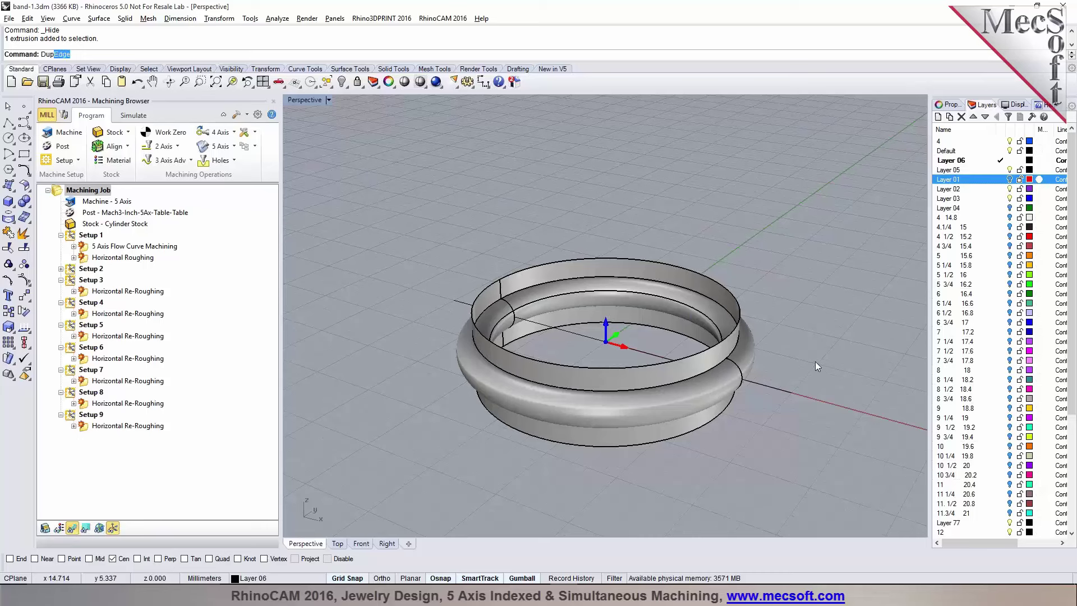
{"action": "key", "text": "Return"}
{"action": "left_click", "coordinate": [749, 383]}
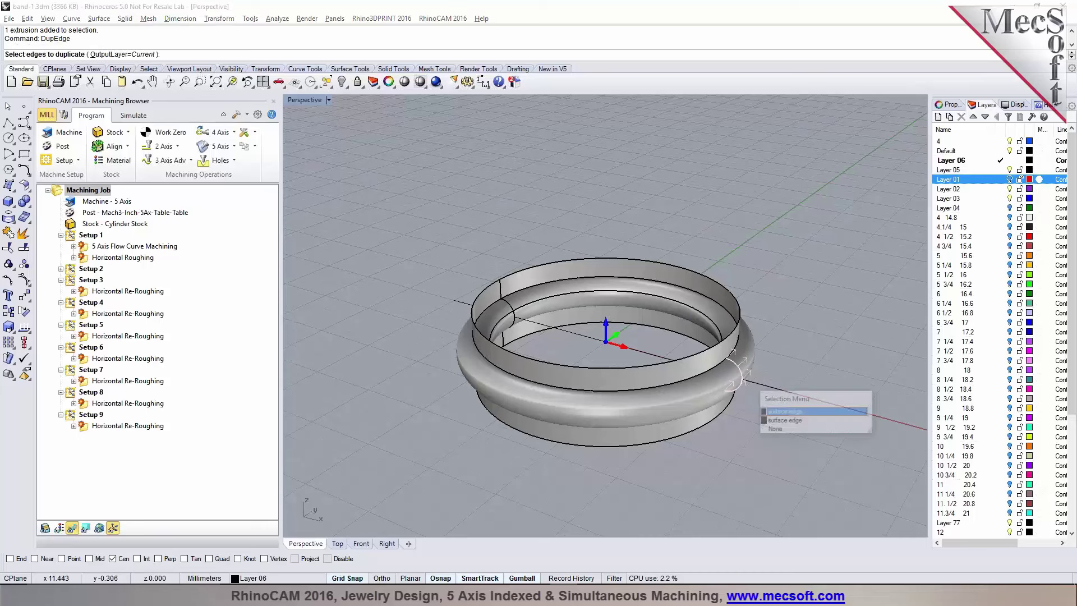
{"action": "left_click", "coordinate": [785, 412]}
{"action": "key", "text": "Return"}
{"action": "key", "text": "Escape"}
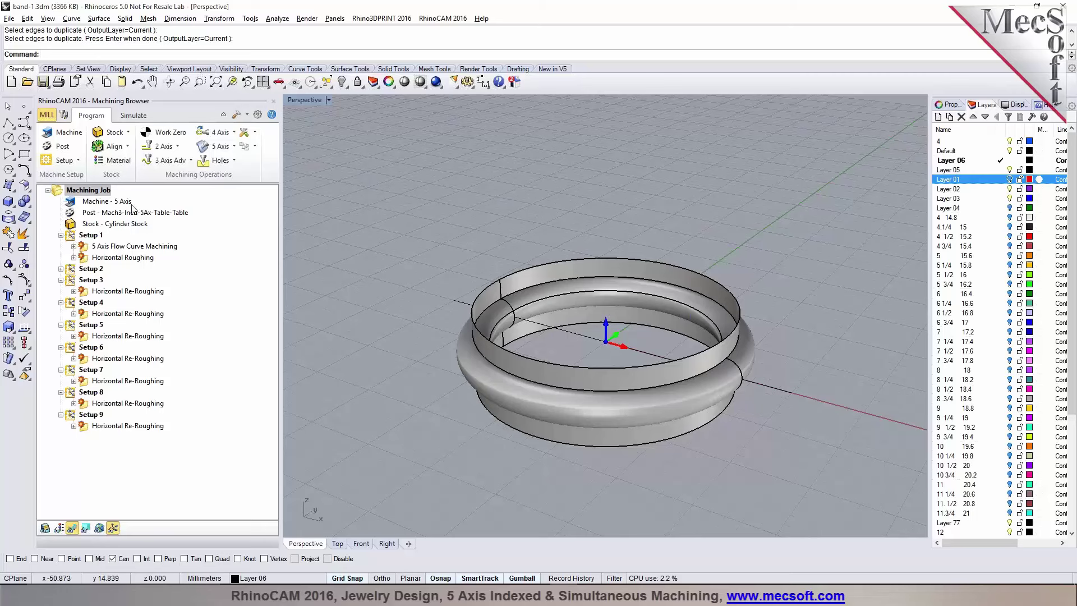
Step: Add a 5 Axis Between 2 Curves operation to Setup 1, selecting the curves at the two opposite split seams as drive curves
{"action": "left_click", "coordinate": [90, 234]}
{"action": "left_click", "coordinate": [221, 146]}
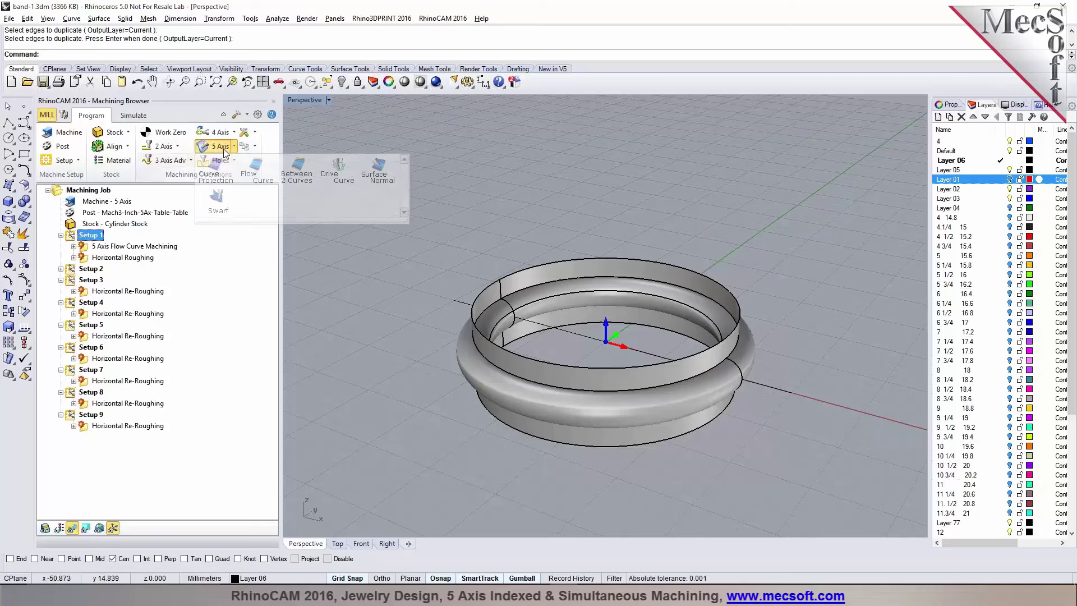
{"action": "left_click", "coordinate": [297, 175]}
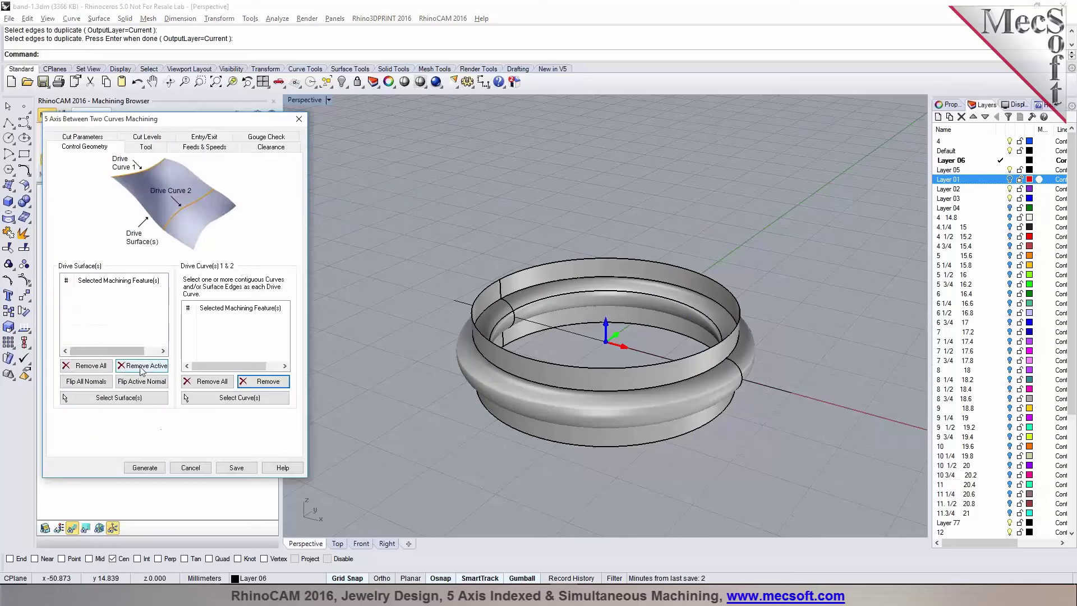
{"action": "left_click", "coordinate": [219, 398]}
{"action": "right_click_drag", "start_coordinate": [662, 342], "coordinate": [698, 328]}
{"action": "left_click", "coordinate": [695, 326]}
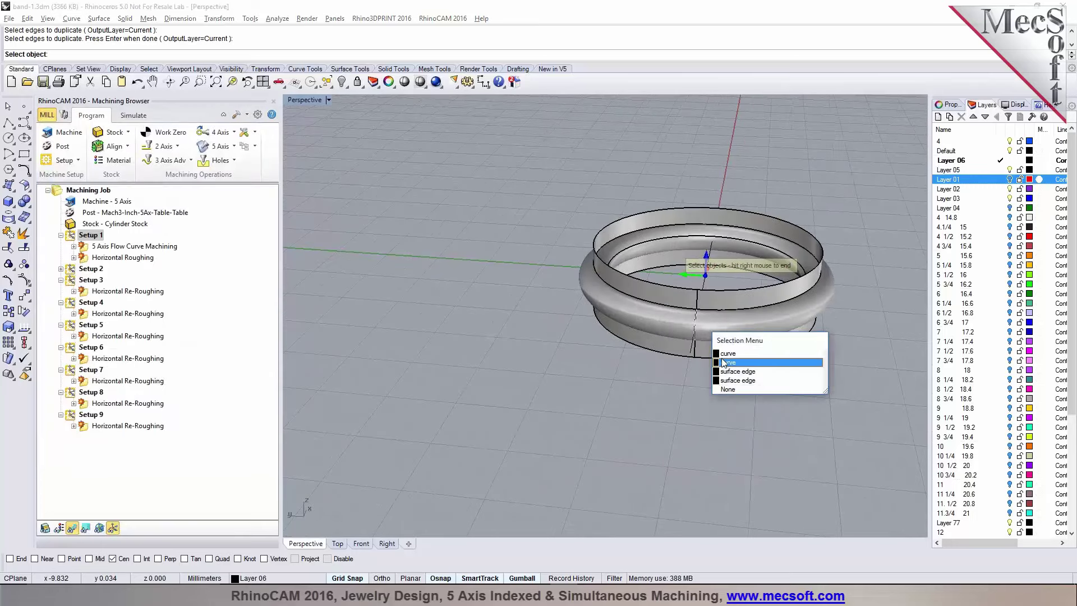
{"action": "left_click", "coordinate": [724, 363]}
{"action": "right_click_drag", "start_coordinate": [724, 365], "coordinate": [900, 403]}
{"action": "left_click", "coordinate": [856, 368]}
{"action": "left_click", "coordinate": [891, 401]}
{"action": "key", "text": "Return"}
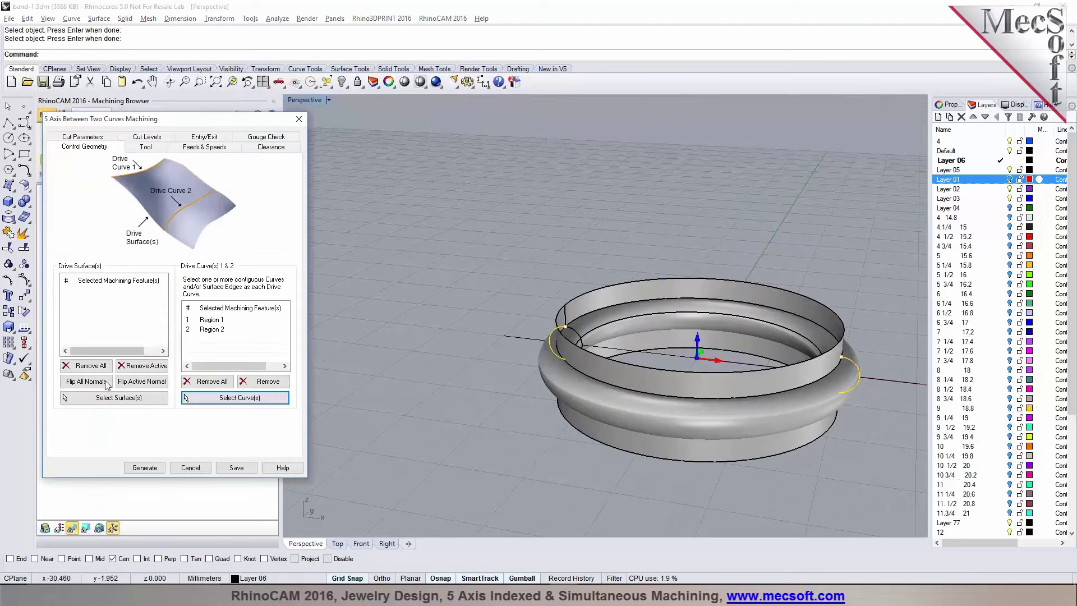
Step: Select the front half of the split ring as the drive surface and highlight it to check its normal
{"action": "left_click", "coordinate": [112, 397]}
{"action": "left_click", "coordinate": [572, 402]}
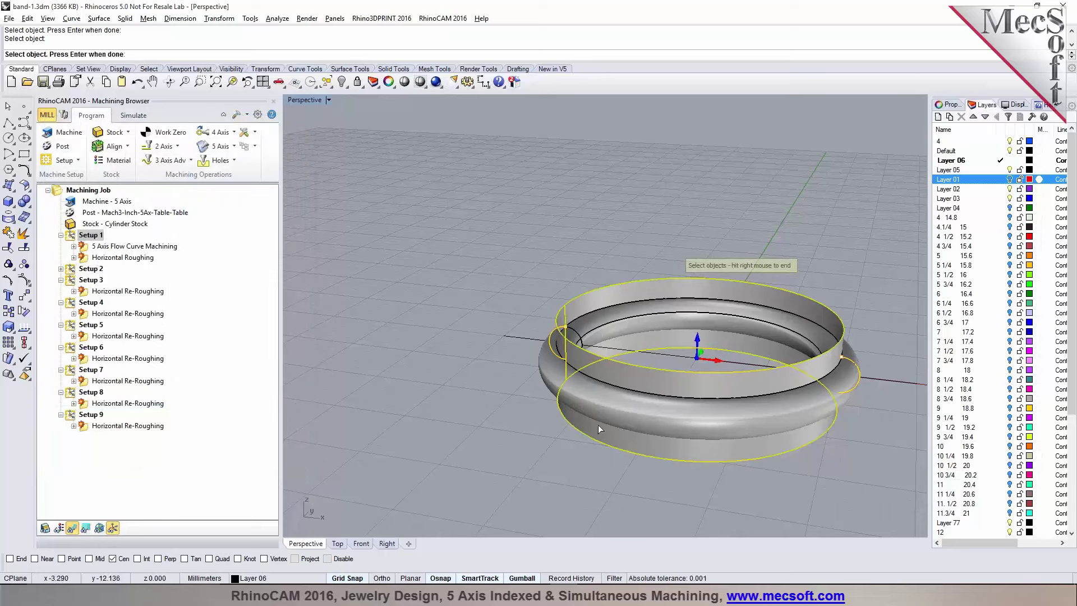
{"action": "key", "text": "Return"}
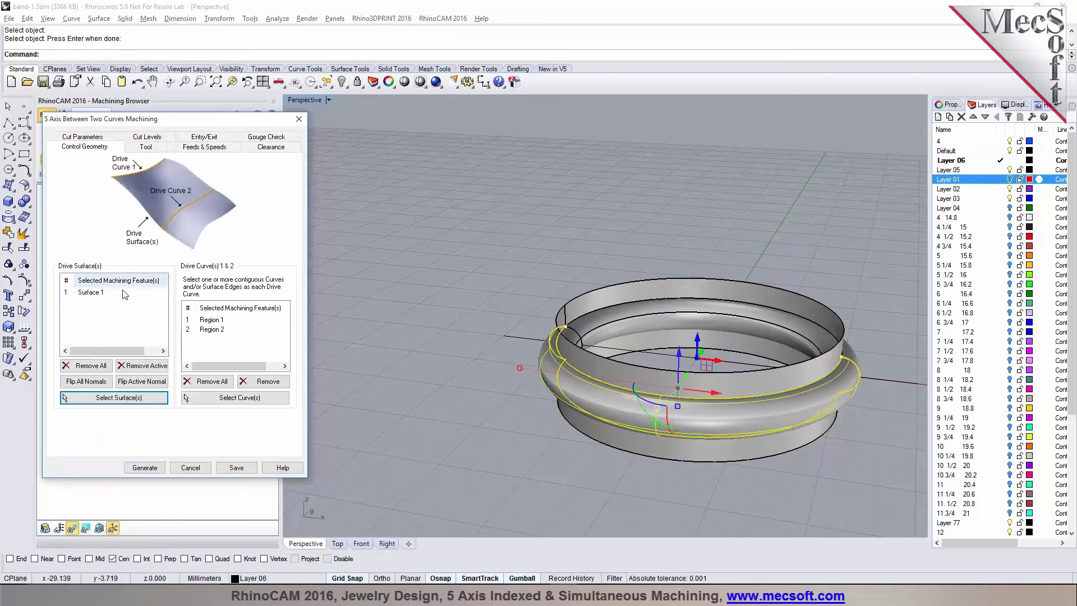
{"action": "left_click", "coordinate": [120, 293]}
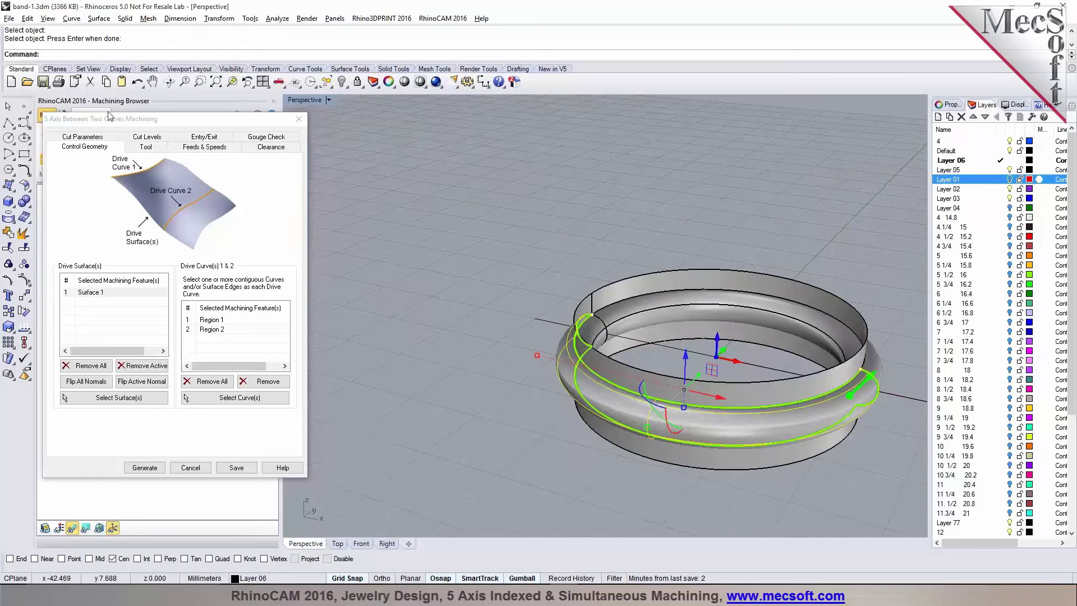
Step: Set the stepover distance between cutting passes to 1 and generate the between-two-curves toolpath
{"action": "left_click", "coordinate": [107, 138]}
{"action": "left_click_drag", "start_coordinate": [147, 403], "coordinate": [110, 404]}
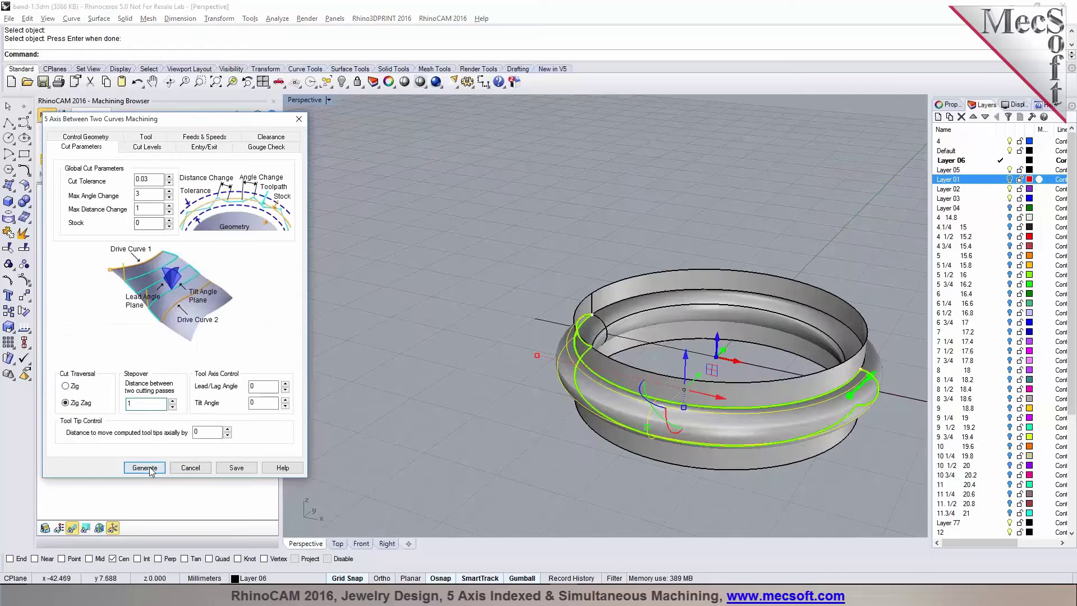
{"action": "left_click", "coordinate": [145, 467]}
{"action": "right_click_drag", "start_coordinate": [472, 287], "coordinate": [512, 328]}
Step: Flip the drive surface's normal to face outward in the between-two-curves operation and regenerate its toolpath
{"action": "double_click", "coordinate": [85, 249]}
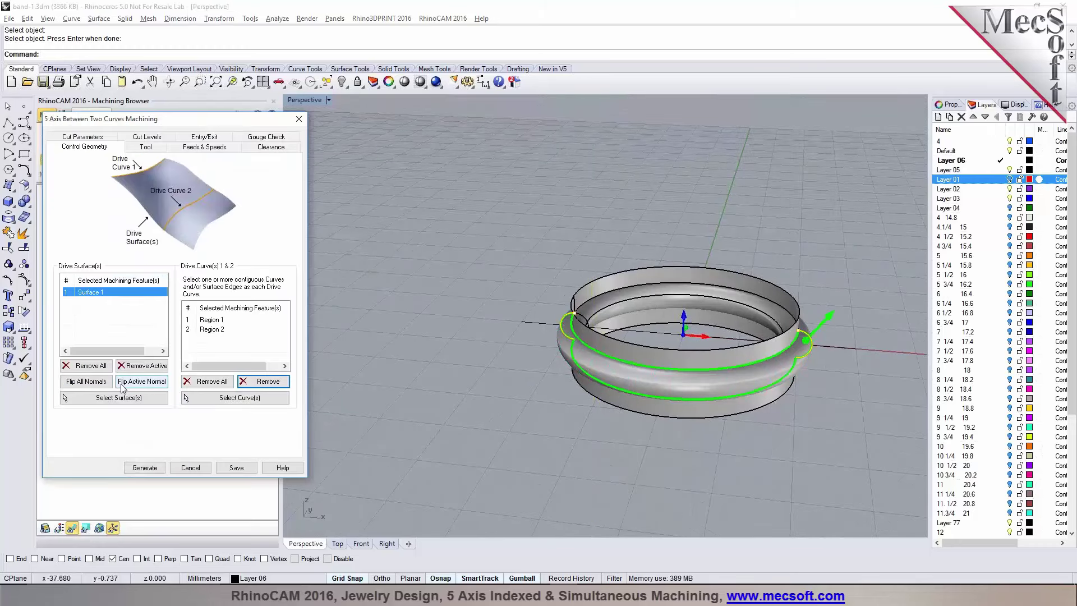
{"action": "left_click", "coordinate": [153, 469]}
{"action": "right_click_drag", "start_coordinate": [525, 401], "coordinate": [552, 397]}
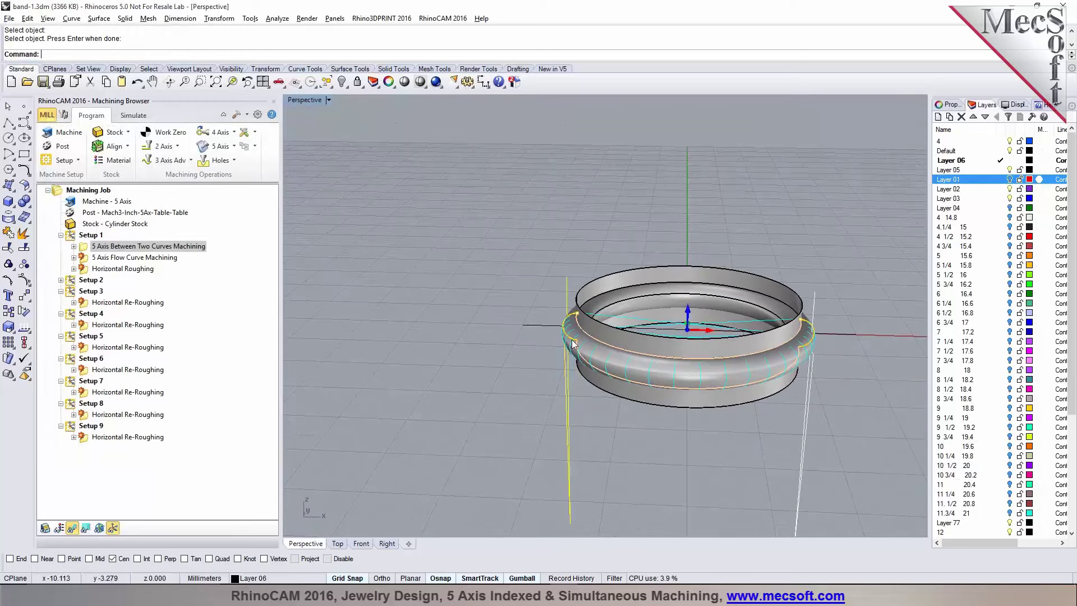
{"action": "right_click_drag", "start_coordinate": [573, 345], "coordinate": [583, 427]}
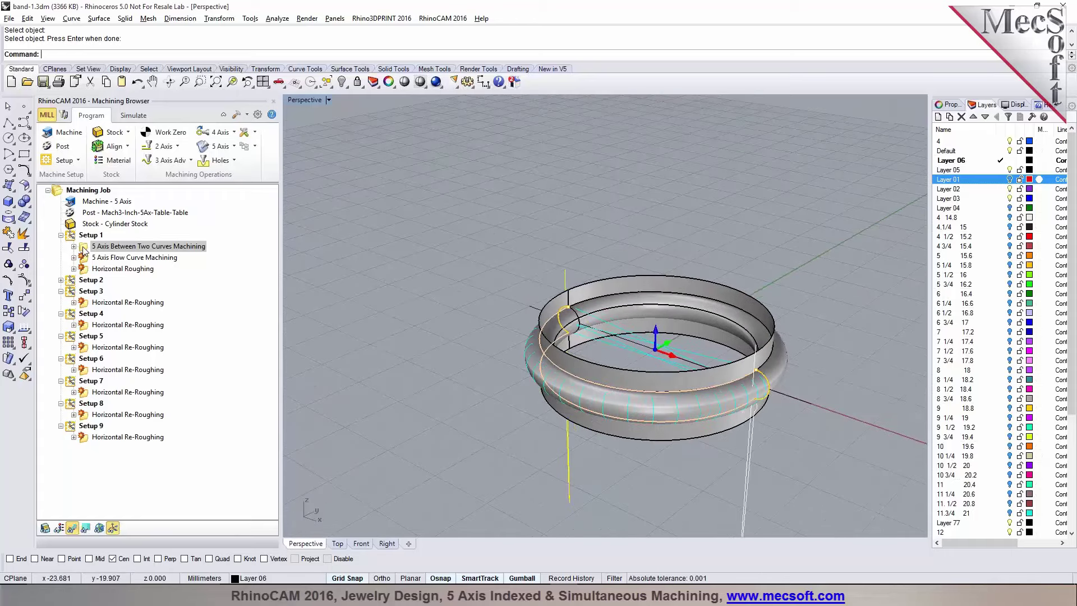
Step: Create a new CSYS setup with its Z axis pointing toward the front of the ring
{"action": "left_click", "coordinate": [64, 160]}
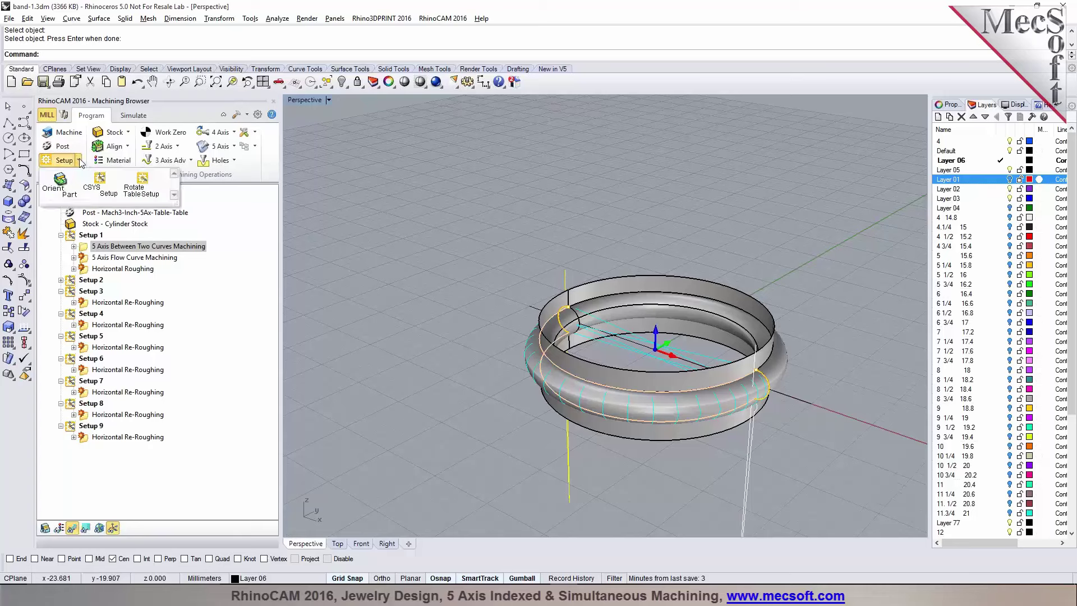
{"action": "left_click", "coordinate": [111, 190]}
{"action": "left_click", "coordinate": [168, 397]}
{"action": "left_click", "coordinate": [157, 444]}
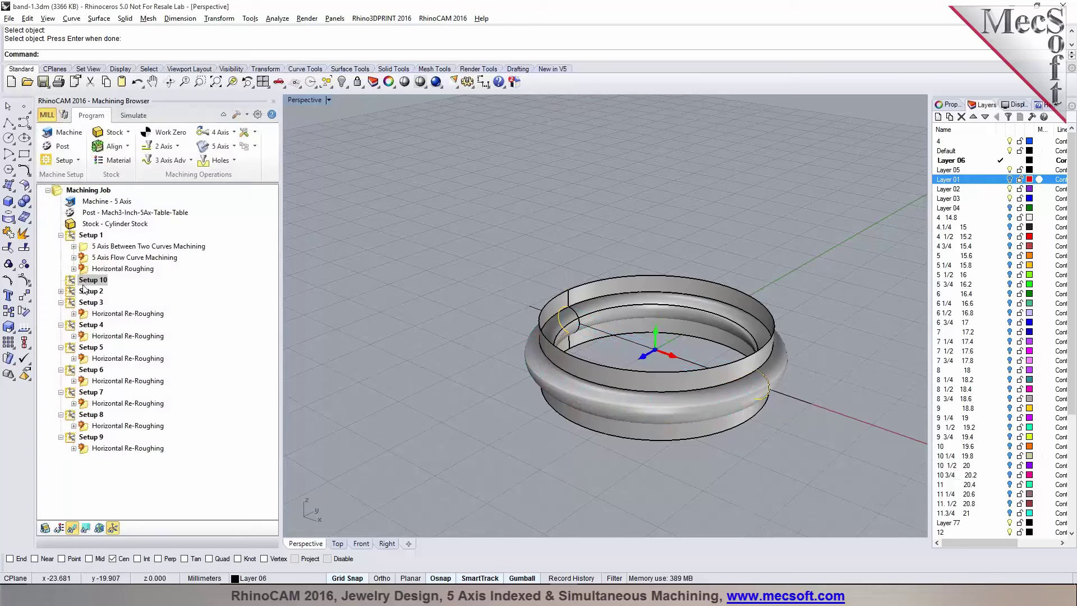
Step: Move the 5 Axis Between Two Curves operation from Setup 1 into Setup 10 and regenerate it
{"action": "left_click", "coordinate": [89, 248]}
{"action": "left_click", "coordinate": [85, 281]}
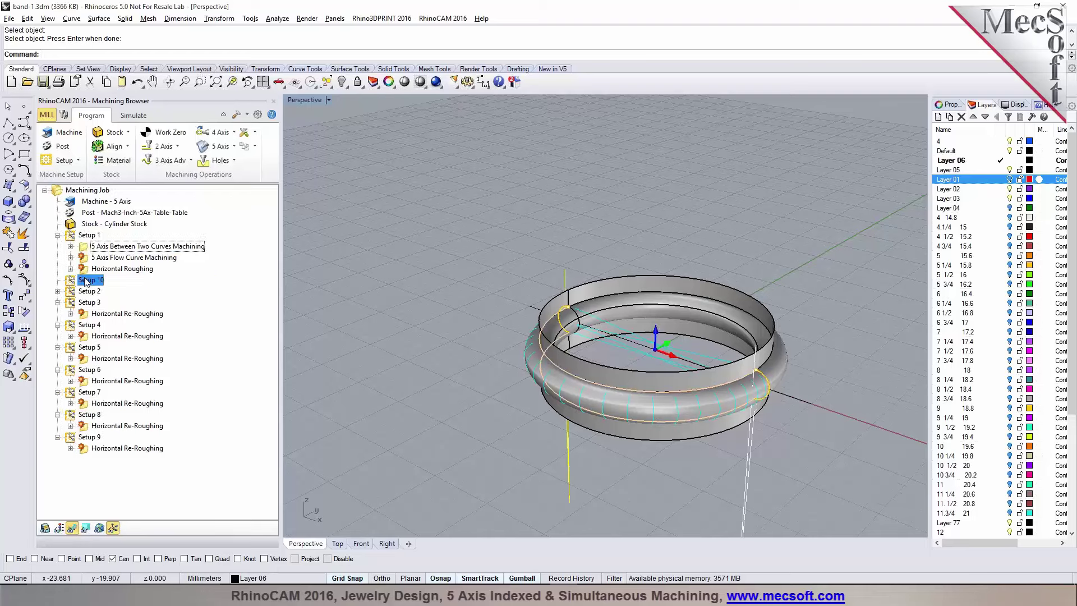
{"action": "left_click_drag", "start_coordinate": [86, 281], "coordinate": [84, 283]}
{"action": "double_click", "coordinate": [112, 279]}
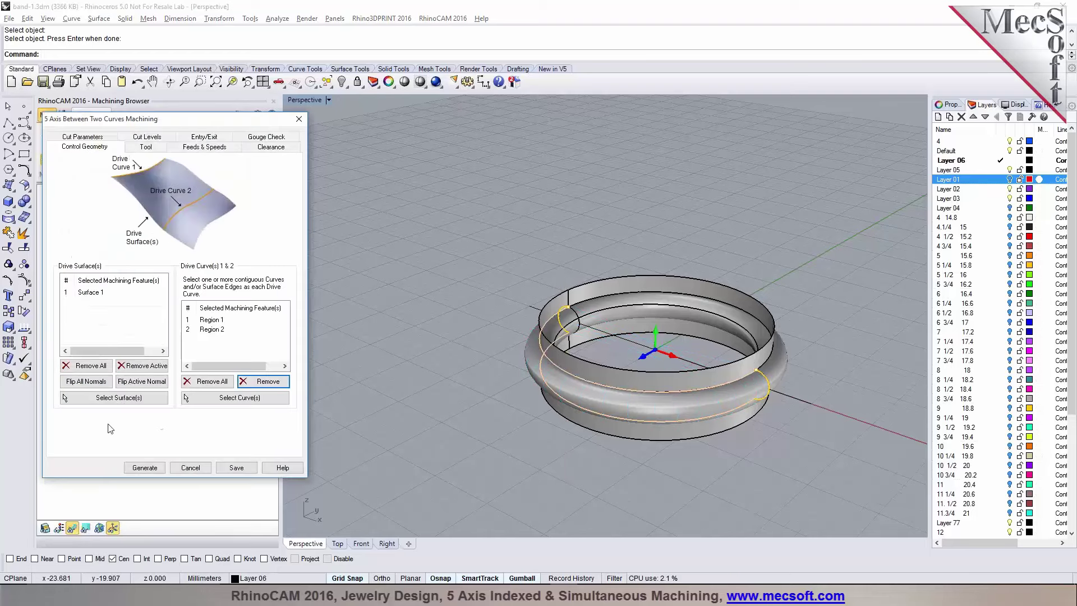
{"action": "left_click", "coordinate": [144, 469]}
Step: Reopen the between-two-curves operation, examine its drive surface and curves on the ring, and close it without changes
{"action": "double_click", "coordinate": [87, 281]}
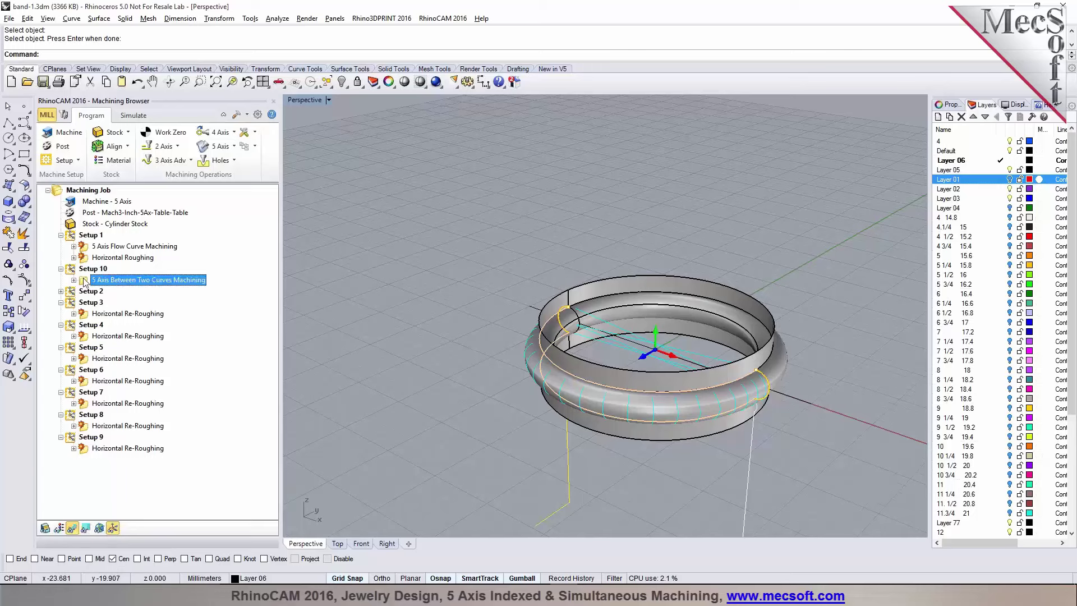
{"action": "right_click_drag", "start_coordinate": [606, 409], "coordinate": [624, 413]}
{"action": "left_click", "coordinate": [621, 349]}
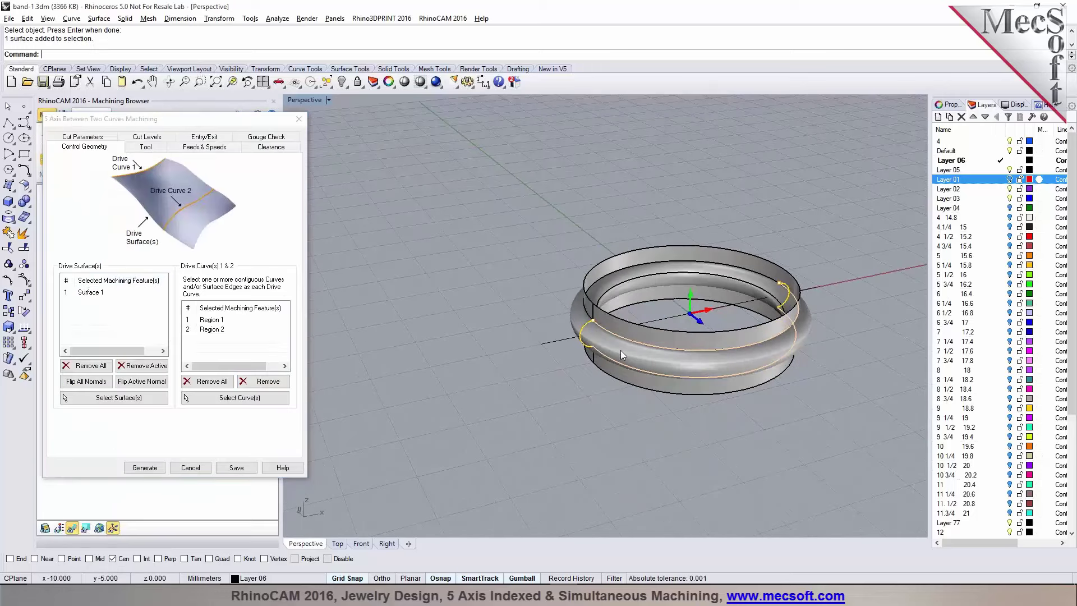
{"action": "scroll", "coordinate": [638, 309], "scroll_direction": "up", "scroll_amount": 2}
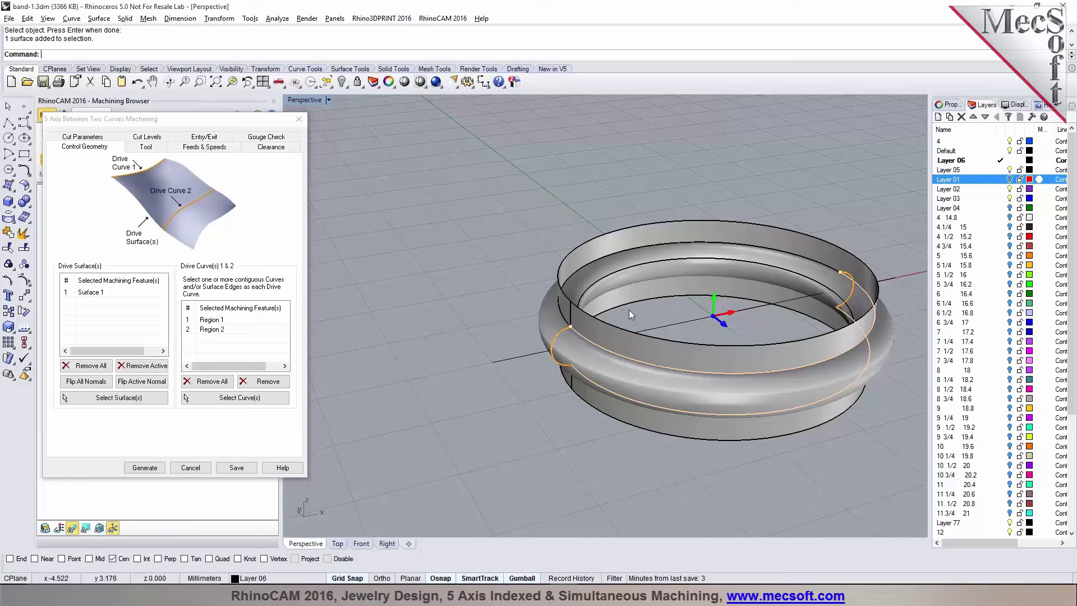
{"action": "left_click", "coordinate": [189, 469]}
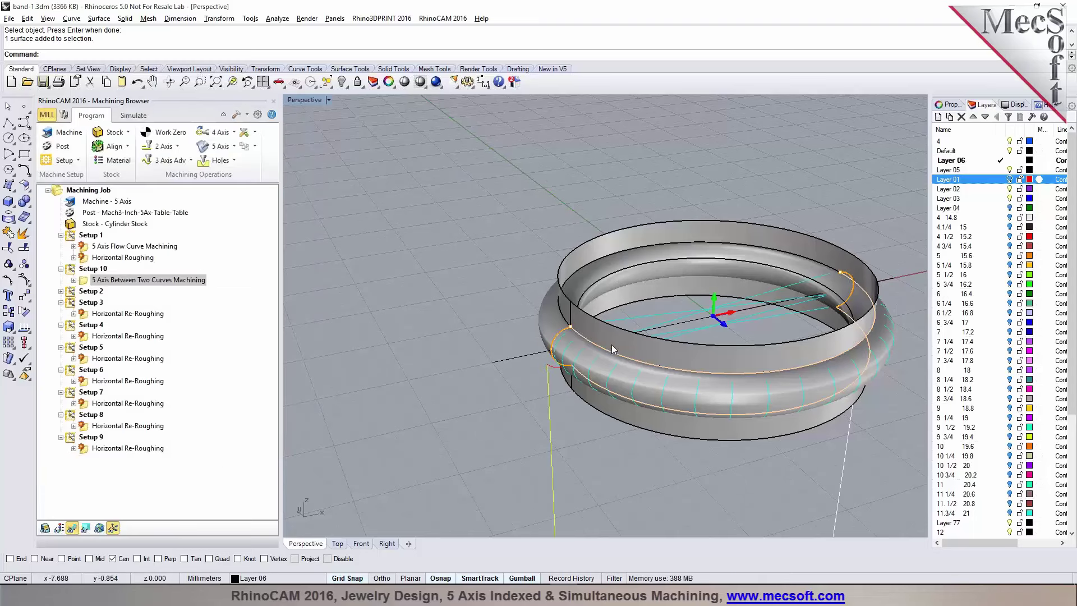
Step: Start a 5 Axis Surface Normal operation and select the ring's straight inner band as its drive surface
{"action": "left_click", "coordinate": [81, 270]}
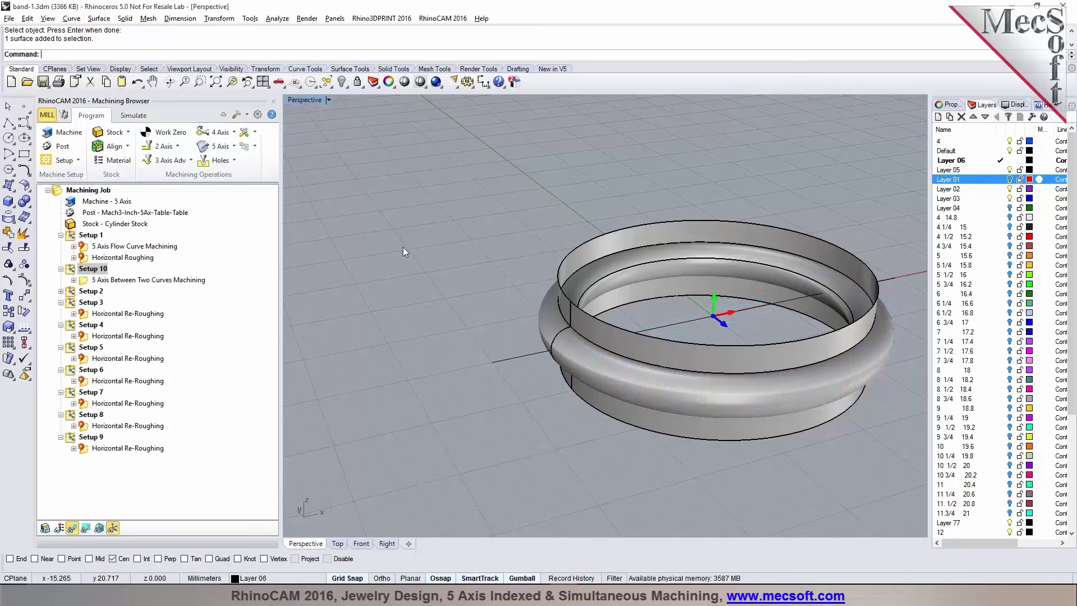
{"action": "left_click", "coordinate": [598, 359]}
{"action": "key", "text": "Return"}
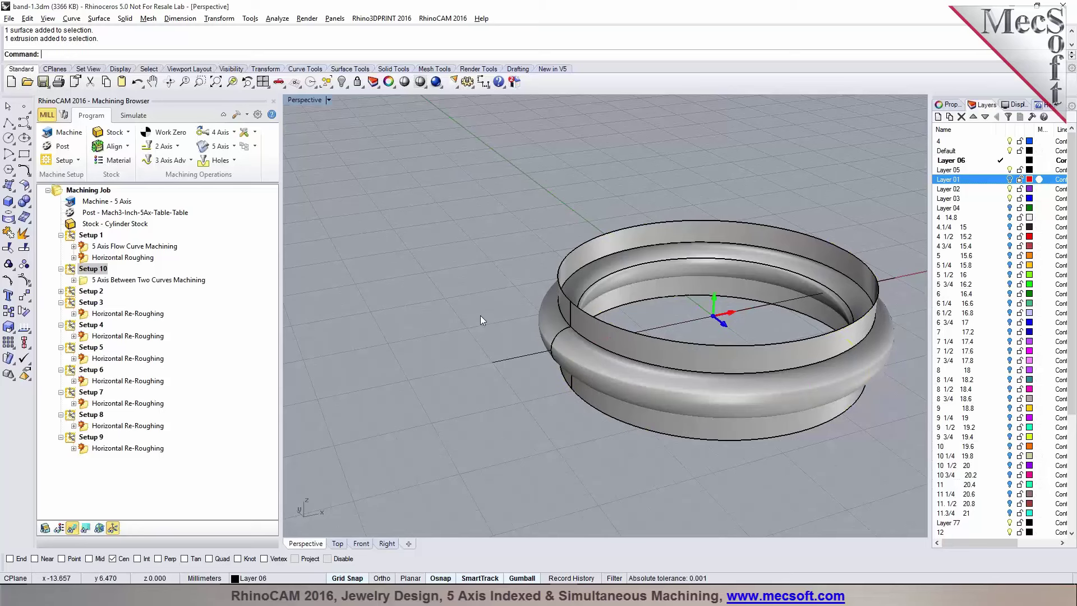
{"action": "left_click", "coordinate": [231, 146]}
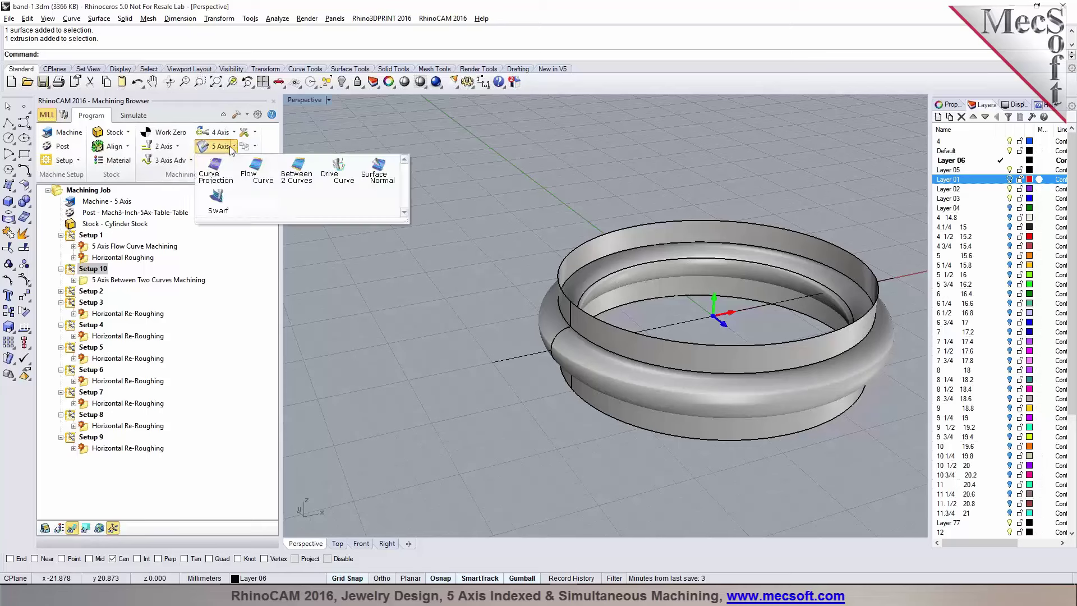
{"action": "left_click", "coordinate": [382, 178]}
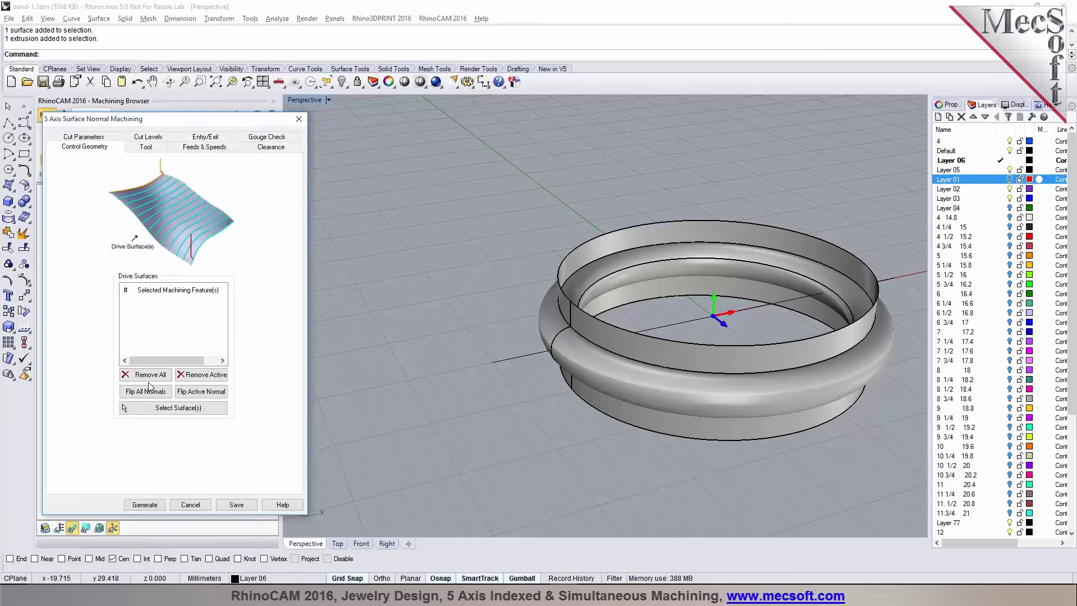
{"action": "left_click", "coordinate": [159, 408]}
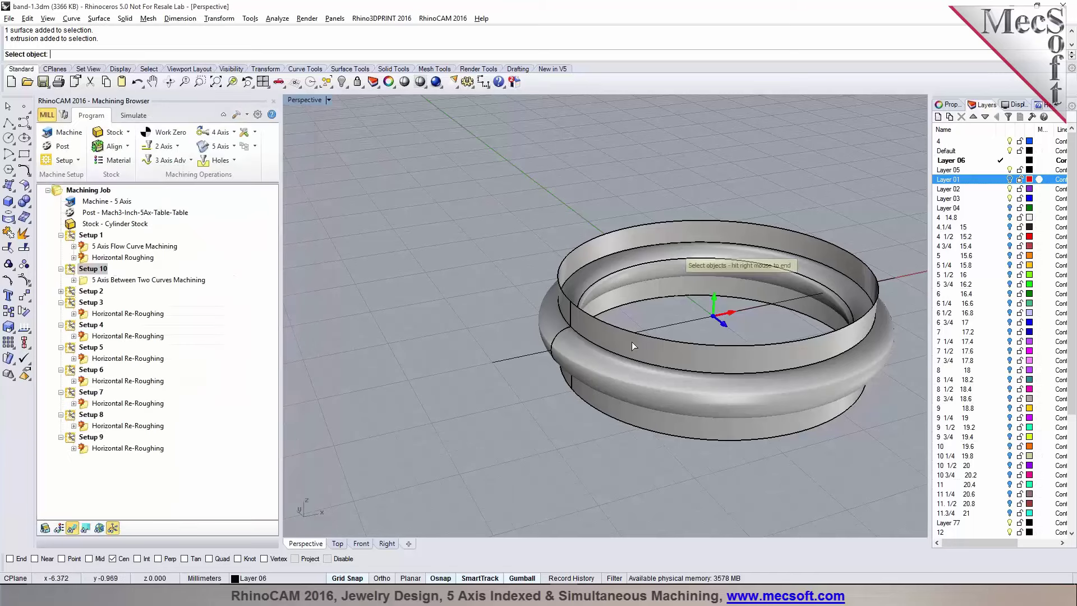
{"action": "left_click", "coordinate": [632, 342]}
{"action": "key", "text": "Return"}
{"action": "left_click", "coordinate": [162, 302]}
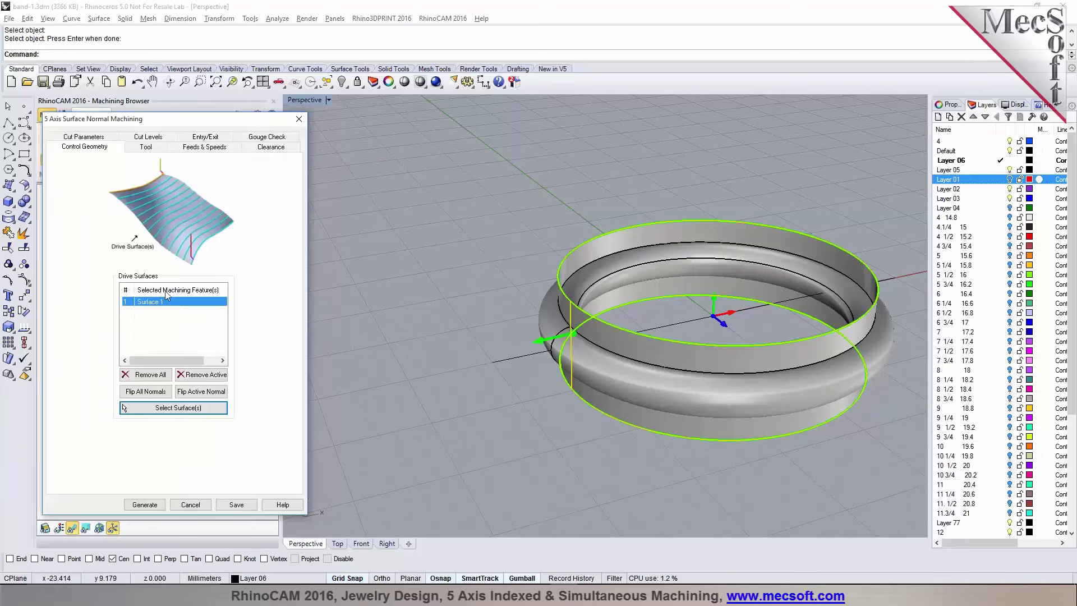
Step: Add the ring's two rounded outer surfaces as check surfaces for the surface normal operation's gouge check
{"action": "left_click", "coordinate": [255, 137]}
{"action": "left_click", "coordinate": [70, 414]}
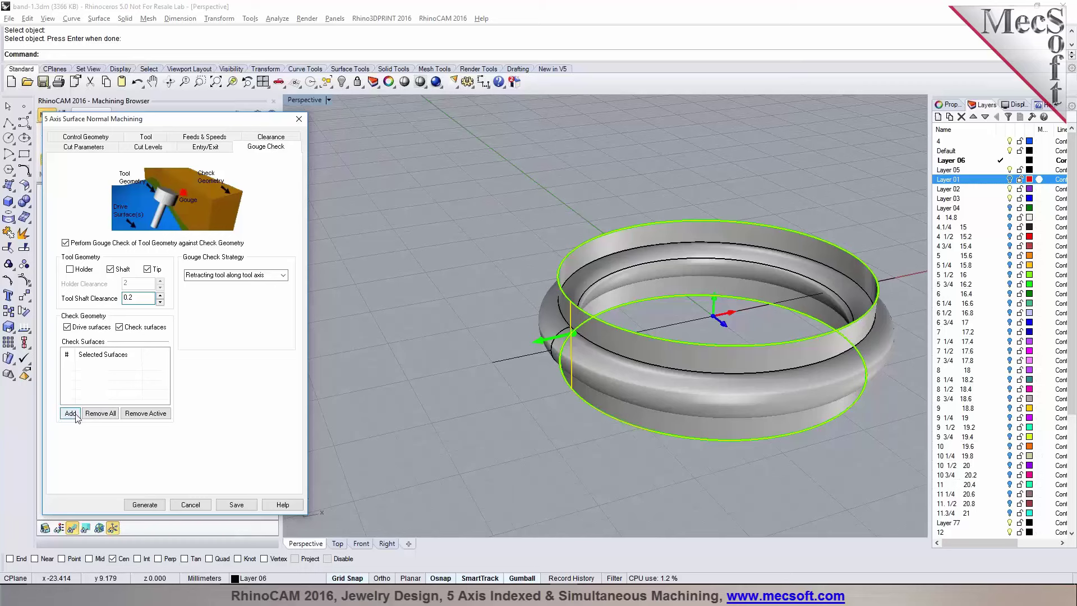
{"action": "left_click", "coordinate": [621, 378]}
{"action": "left_click", "coordinate": [537, 310]}
{"action": "right_click", "coordinate": [507, 311]}
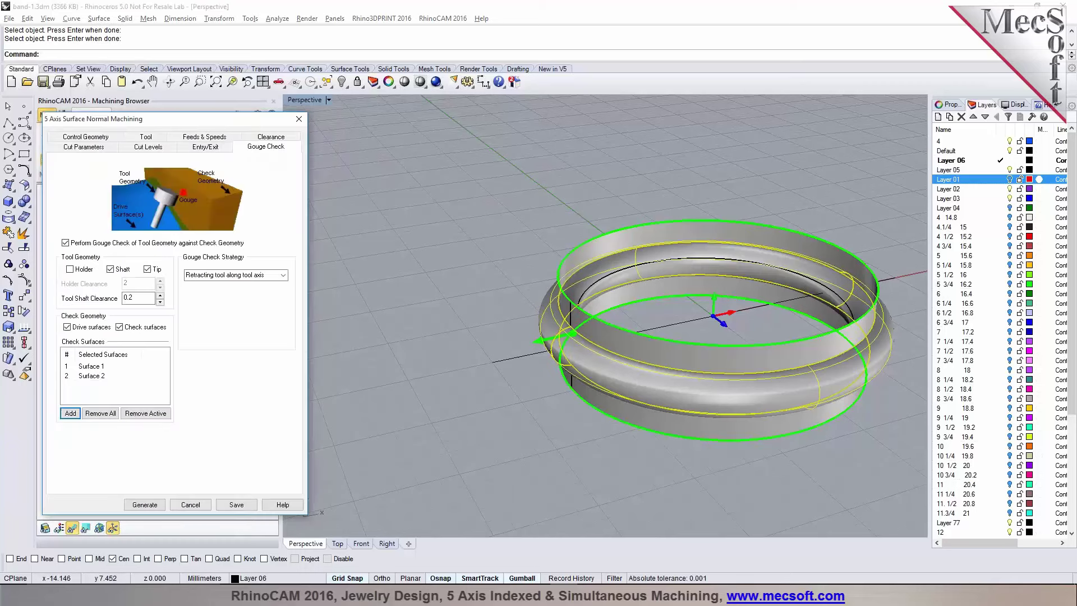
Step: Review the operation's tool, set its cut pattern to Parallel to Z, and save the operation
{"action": "left_click", "coordinate": [142, 147]}
{"action": "left_click", "coordinate": [137, 140]}
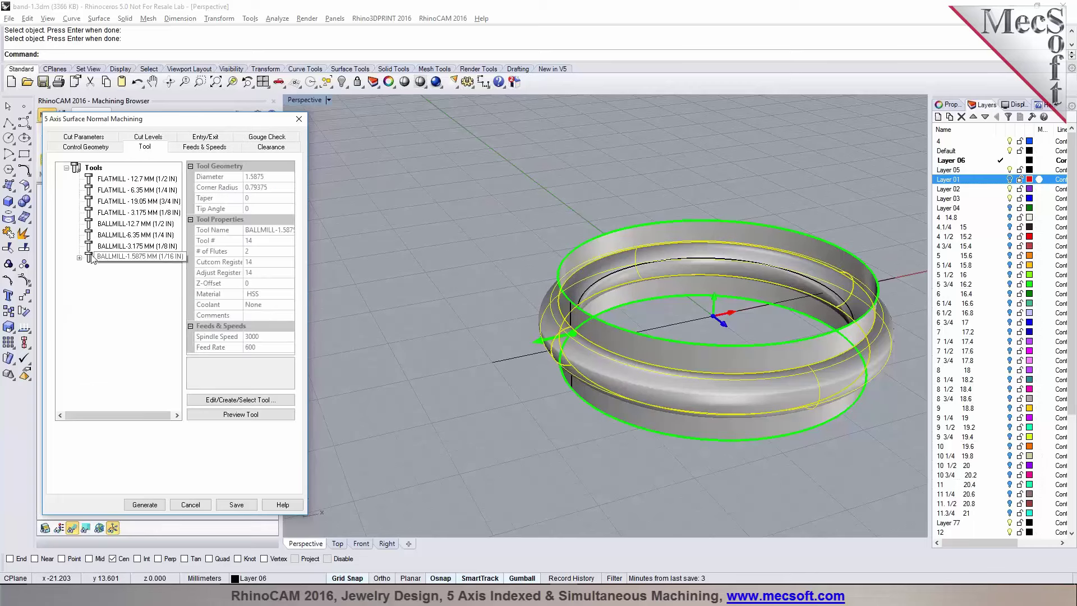
{"action": "left_click", "coordinate": [95, 138]}
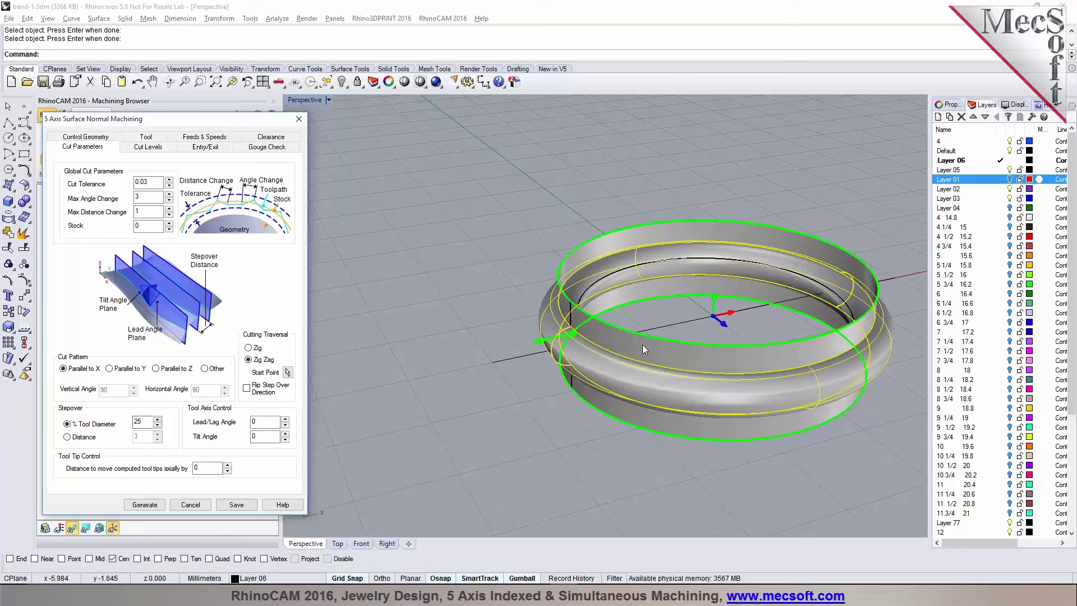
{"action": "left_click", "coordinate": [189, 369]}
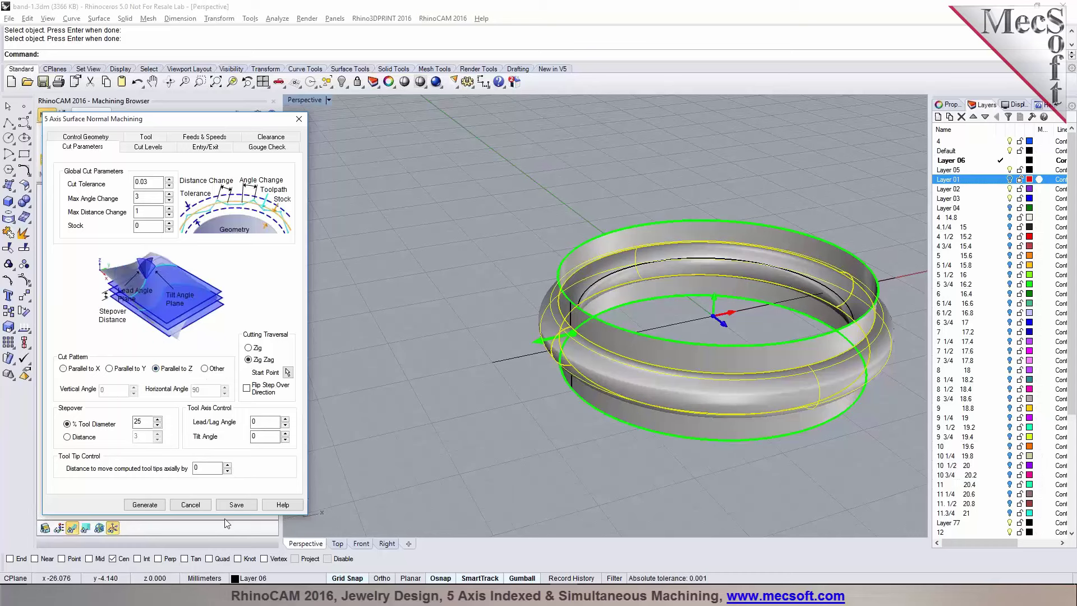
{"action": "left_click", "coordinate": [236, 504]}
Step: Reopen the surface normal operation, check its drive surface and cut levels, and generate its toolpath
{"action": "double_click", "coordinate": [83, 279]}
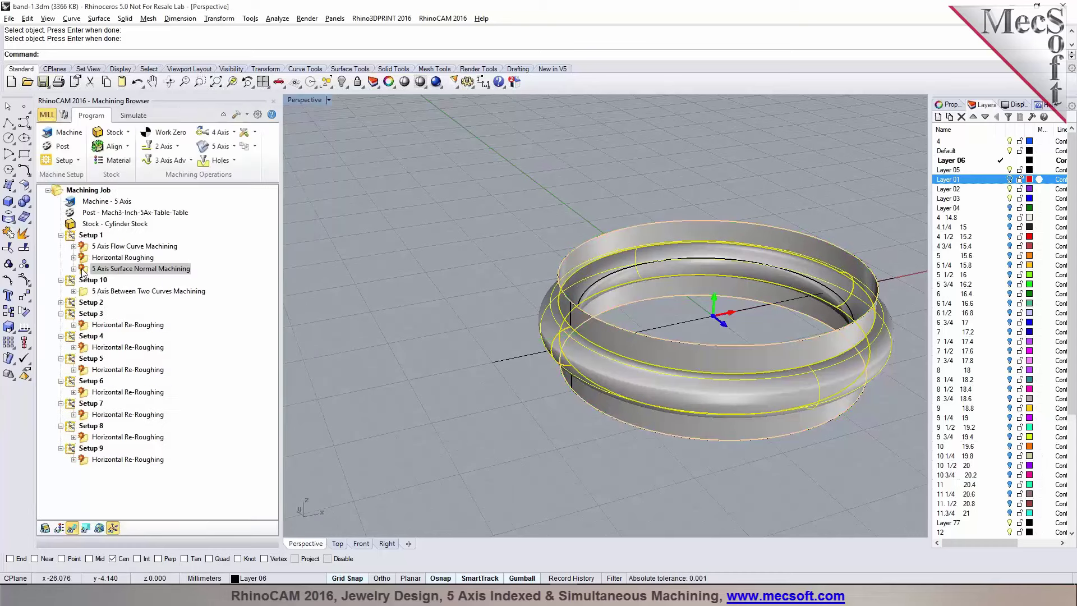
{"action": "left_click", "coordinate": [131, 301]}
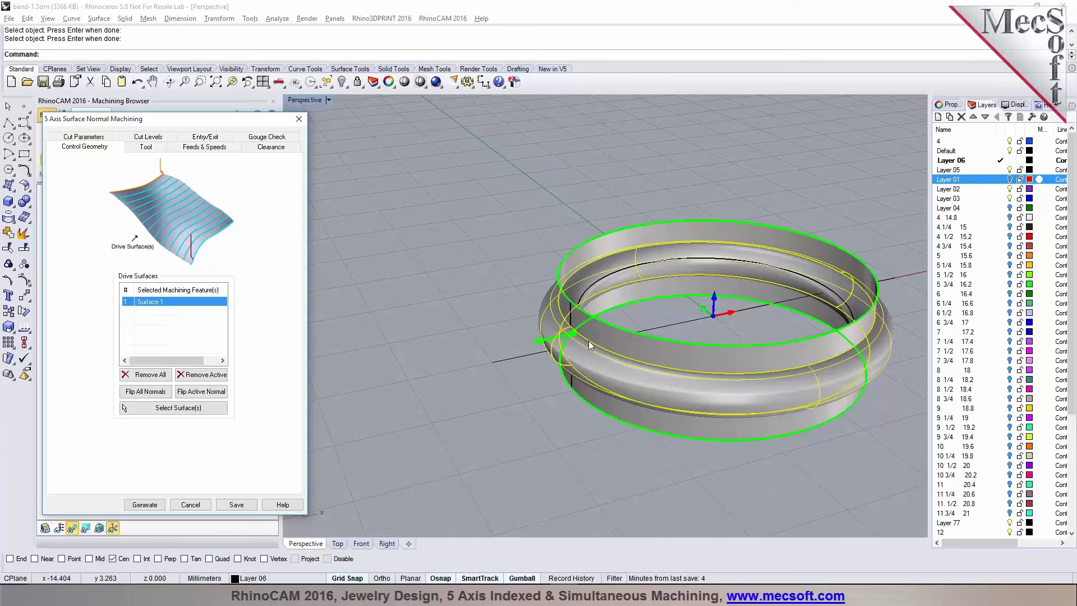
{"action": "left_click", "coordinate": [175, 146]}
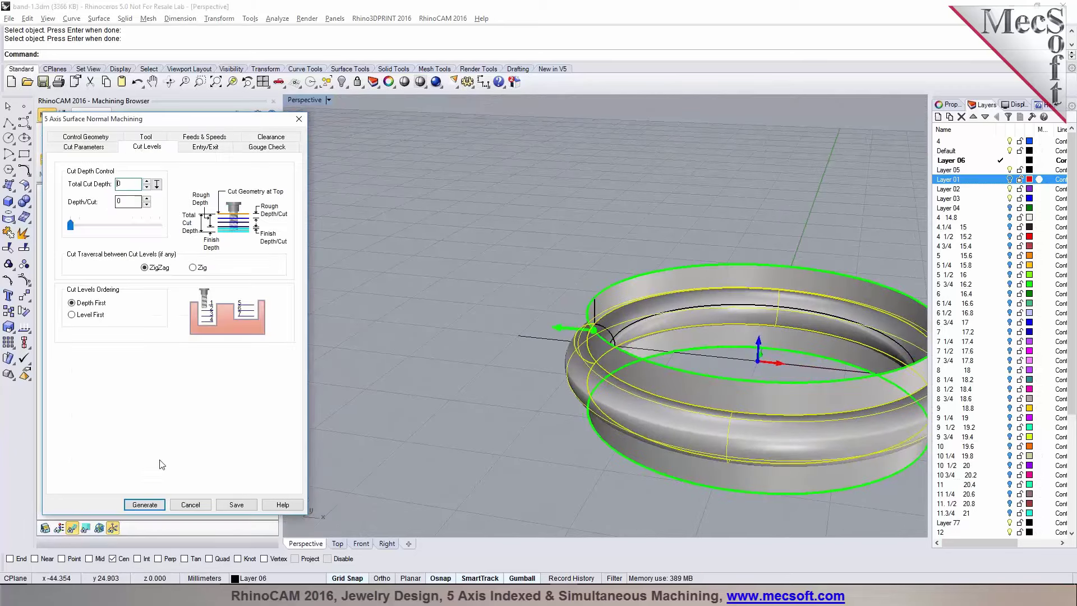
{"action": "left_click", "coordinate": [145, 505]}
{"action": "scroll", "coordinate": [513, 372], "scroll_direction": "down", "scroll_amount": 4}
{"action": "right_click_drag", "start_coordinate": [513, 372], "coordinate": [519, 367]}
{"action": "scroll", "coordinate": [584, 371], "scroll_direction": "up", "scroll_amount": 3}
{"action": "mouse_move", "coordinate": [584, 371]}
{"action": "right_mouse_down"}
{"action": "mouse_move", "coordinate": [641, 368]}
{"action": "mouse_move", "coordinate": [605, 337]}
{"action": "mouse_move", "coordinate": [596, 359]}
{"action": "right_mouse_up"}
Step: Change the surface normal operation's stepover as a percentage of tool diameter and regenerate its toolpath
{"action": "double_click", "coordinate": [97, 269]}
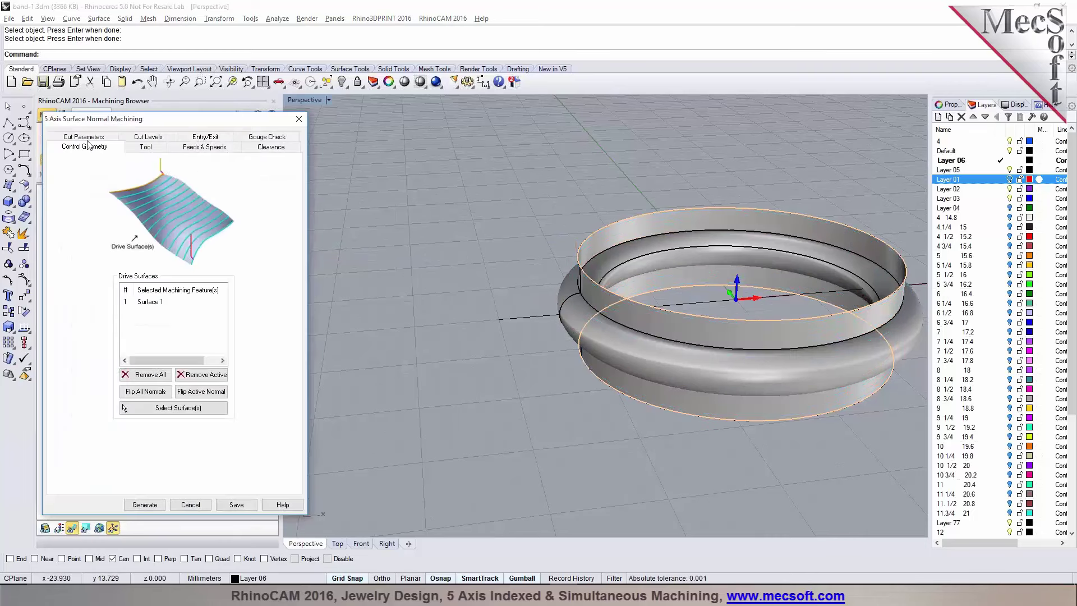
{"action": "left_click", "coordinate": [87, 140]}
{"action": "double_click", "coordinate": [140, 422]}
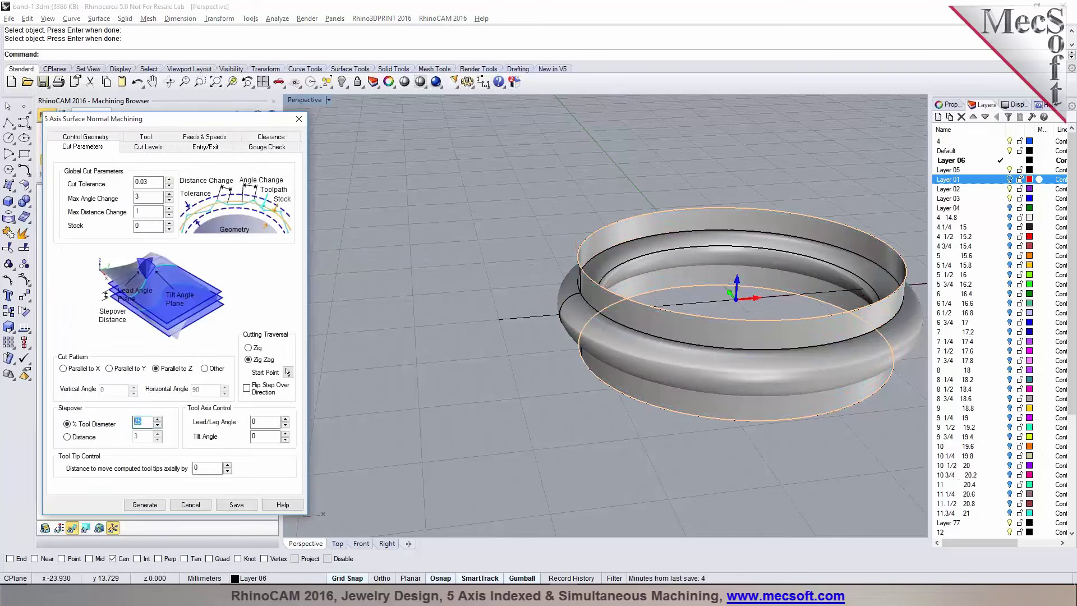
{"action": "key", "text": "Return"}
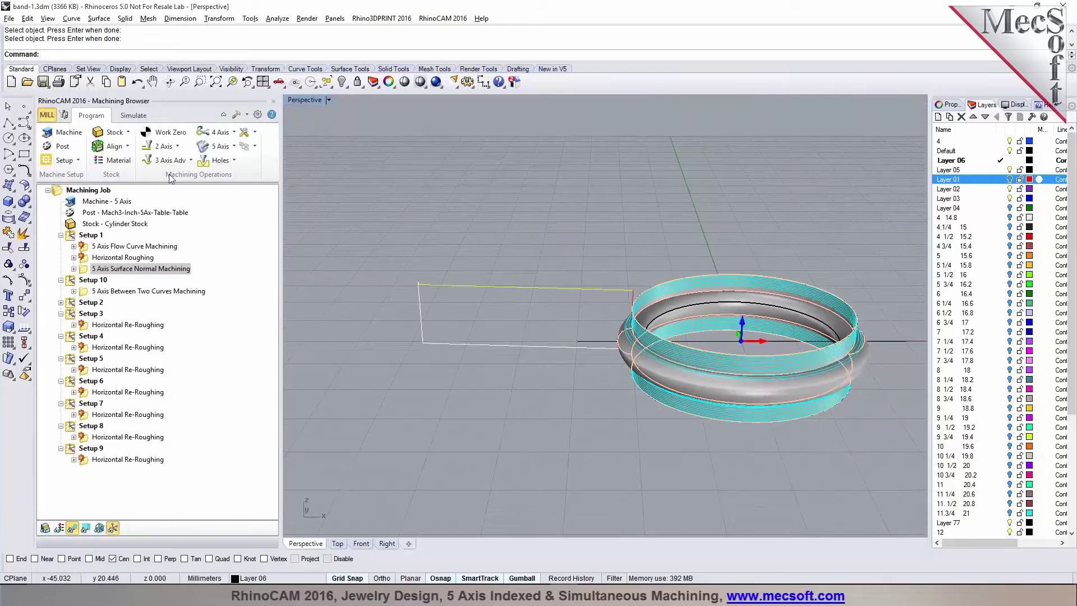
Step: Move the surface normal operation to the start of Setup 1, show only its toolpath, and try to simulate it
{"action": "left_click", "coordinate": [133, 116]}
{"action": "left_click_drag", "start_coordinate": [84, 265], "coordinate": [87, 246]}
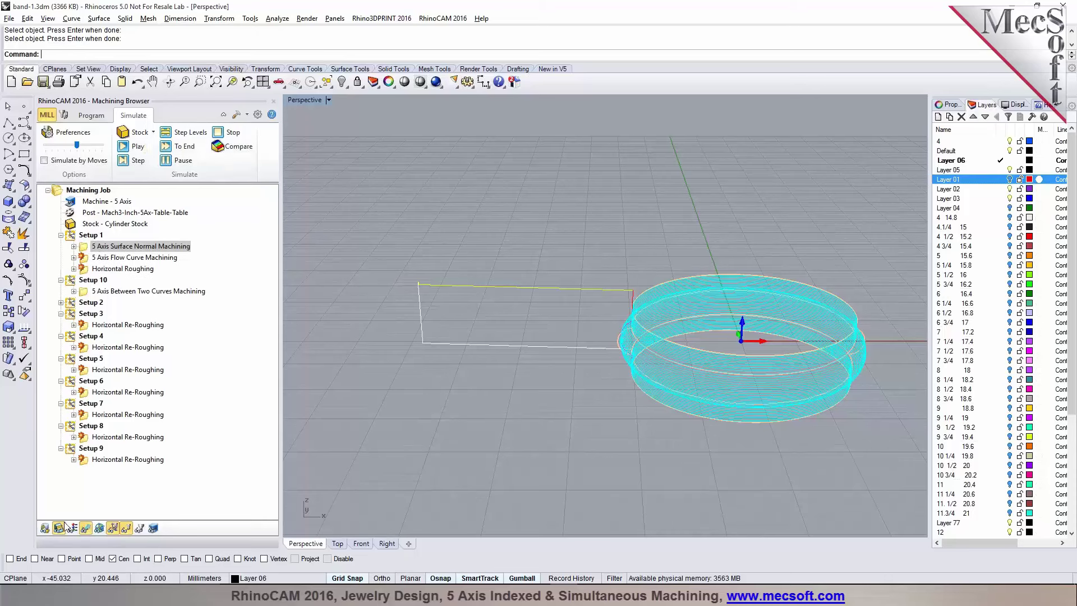
{"action": "left_click", "coordinate": [45, 527]}
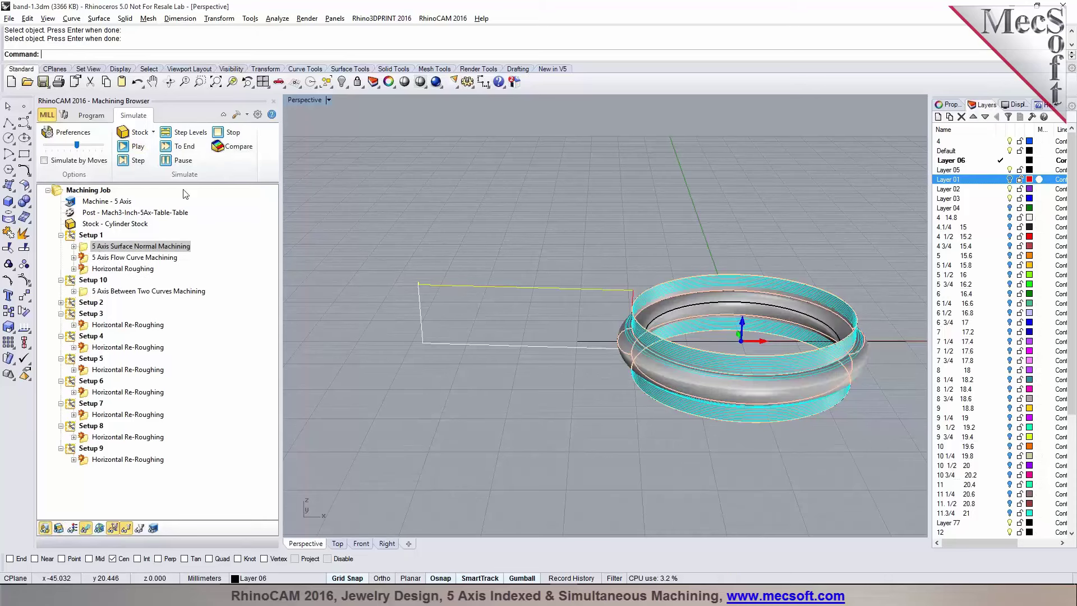
{"action": "left_click", "coordinate": [135, 146]}
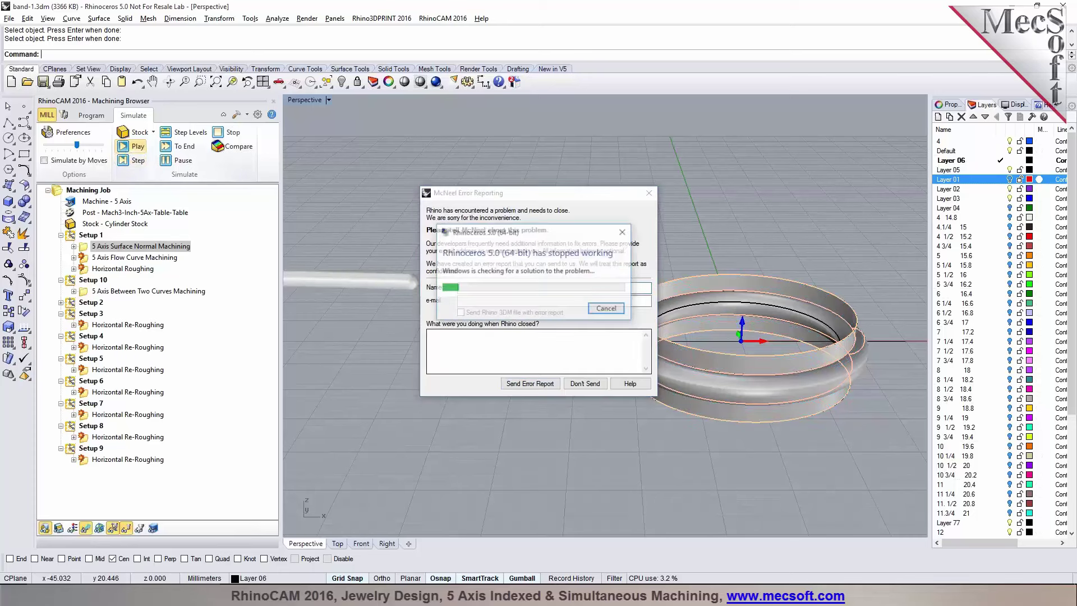
Step: Close the crashed Rhinoceros without sending an error report, restart it, reopen band-1.3dm, and activate Setup 1
{"action": "left_click", "coordinate": [607, 309]}
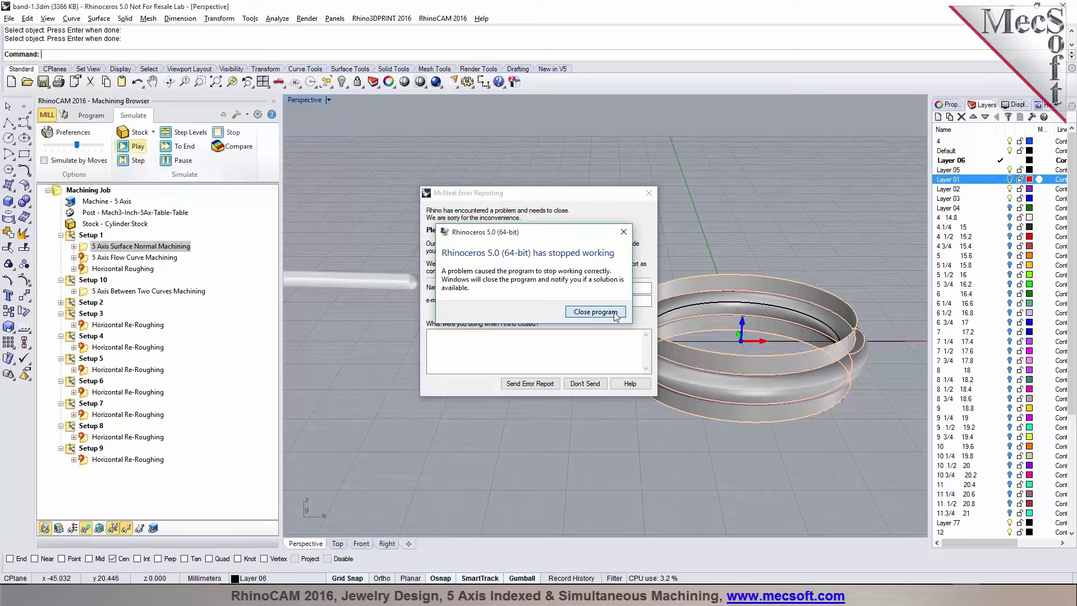
{"action": "left_click", "coordinate": [596, 312]}
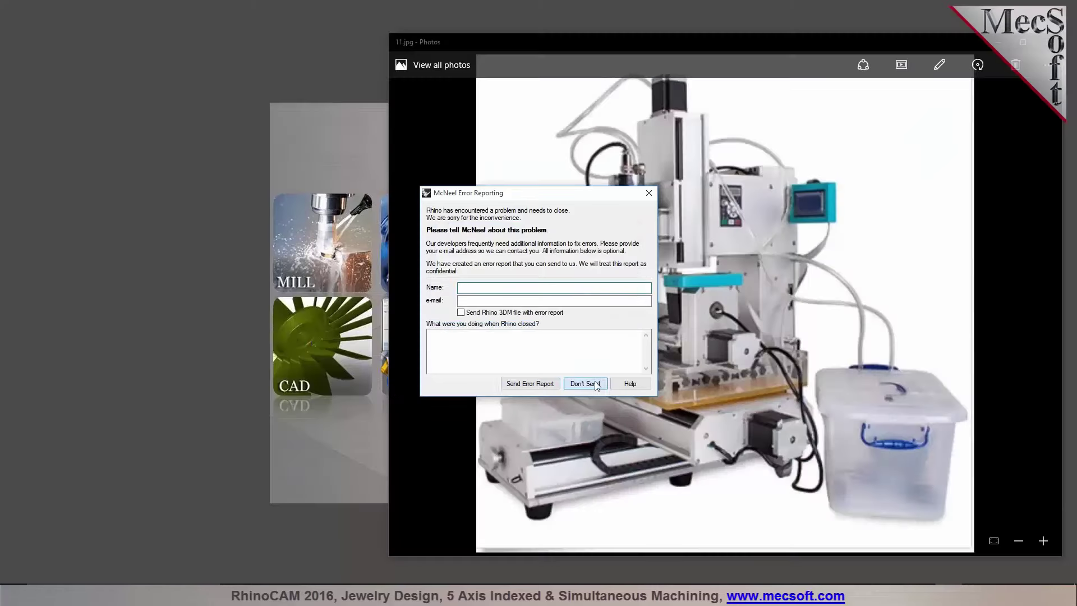
{"action": "left_click", "coordinate": [585, 383]}
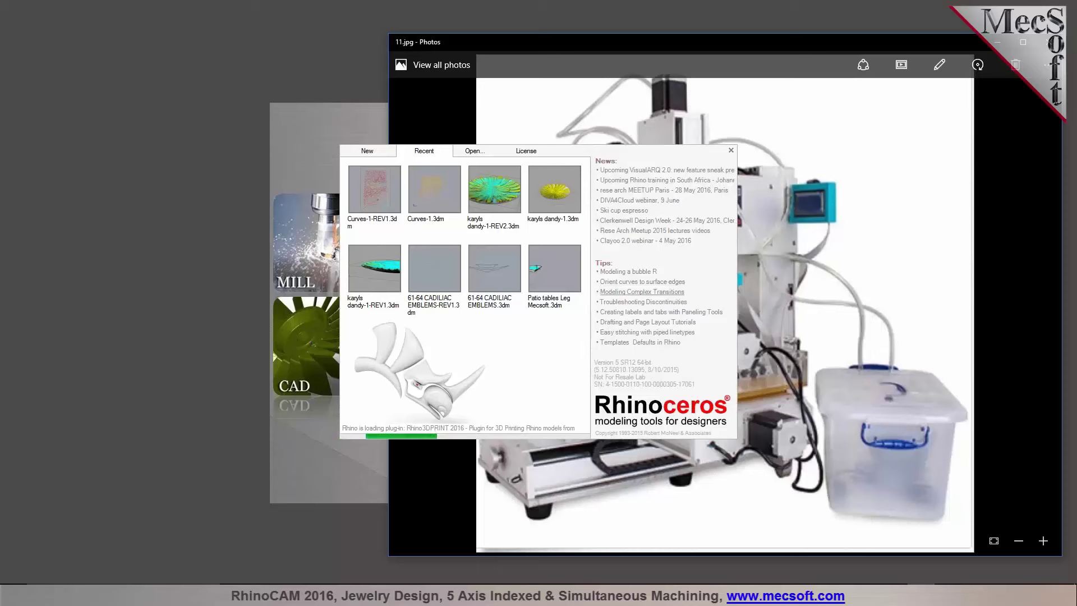
{"action": "left_click", "coordinate": [730, 152]}
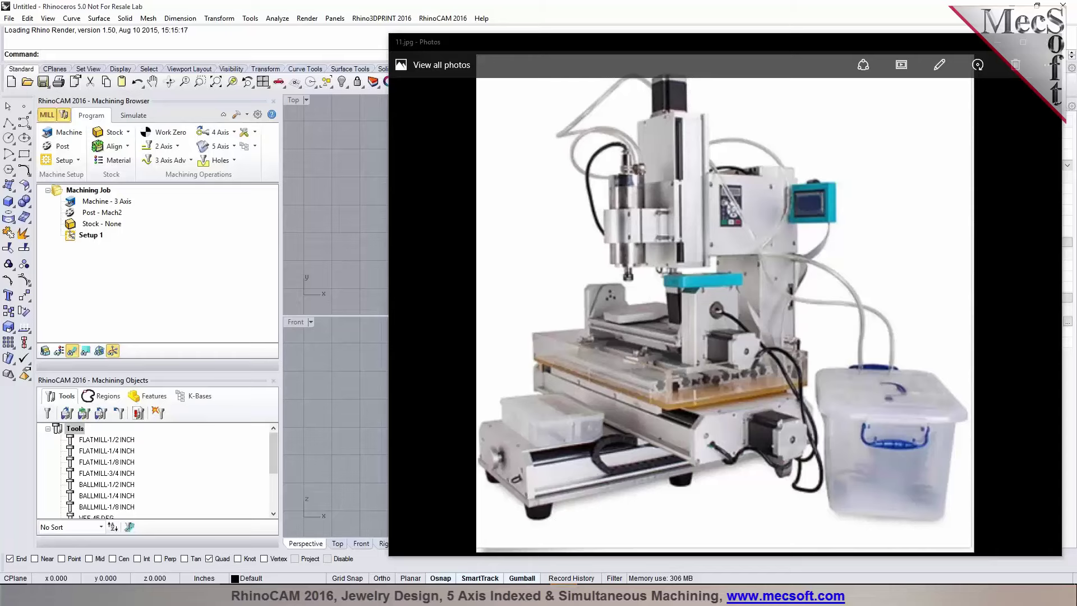
{"action": "left_click", "coordinate": [1049, 42]}
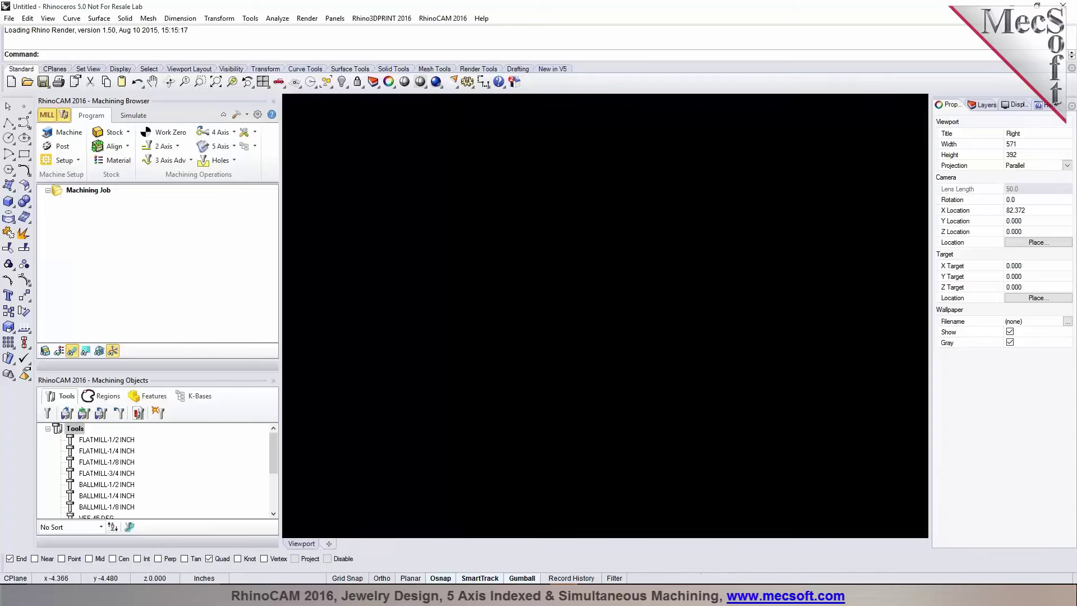
{"action": "left_click", "coordinate": [692, 319]}
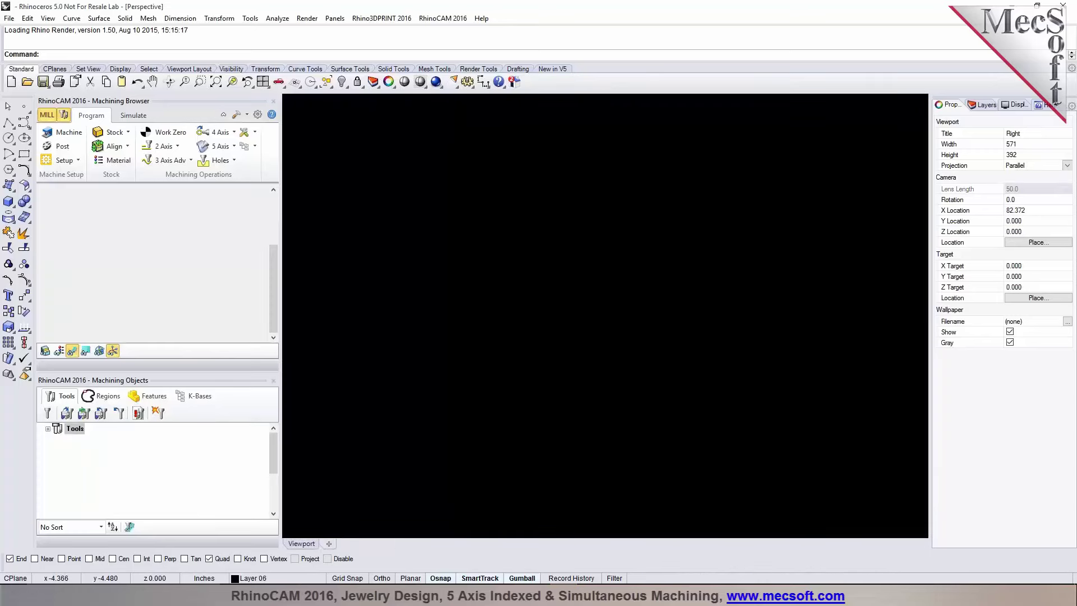
{"action": "left_click", "coordinate": [90, 234]}
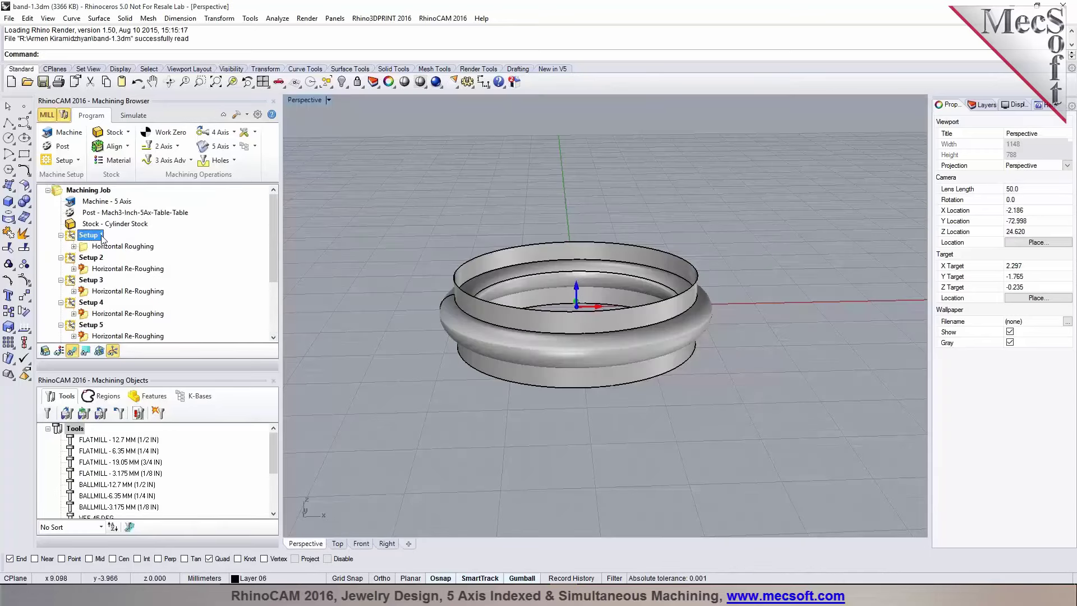
Step: Examine the ring from several angles and check which surfaces form its rounded band and straight inner band
{"action": "left_click", "coordinate": [444, 320]}
{"action": "left_click", "coordinate": [381, 315]}
{"action": "right_click_drag", "start_coordinate": [478, 318], "coordinate": [387, 329]}
{"action": "scroll", "coordinate": [387, 329], "scroll_direction": "down", "scroll_amount": 5}
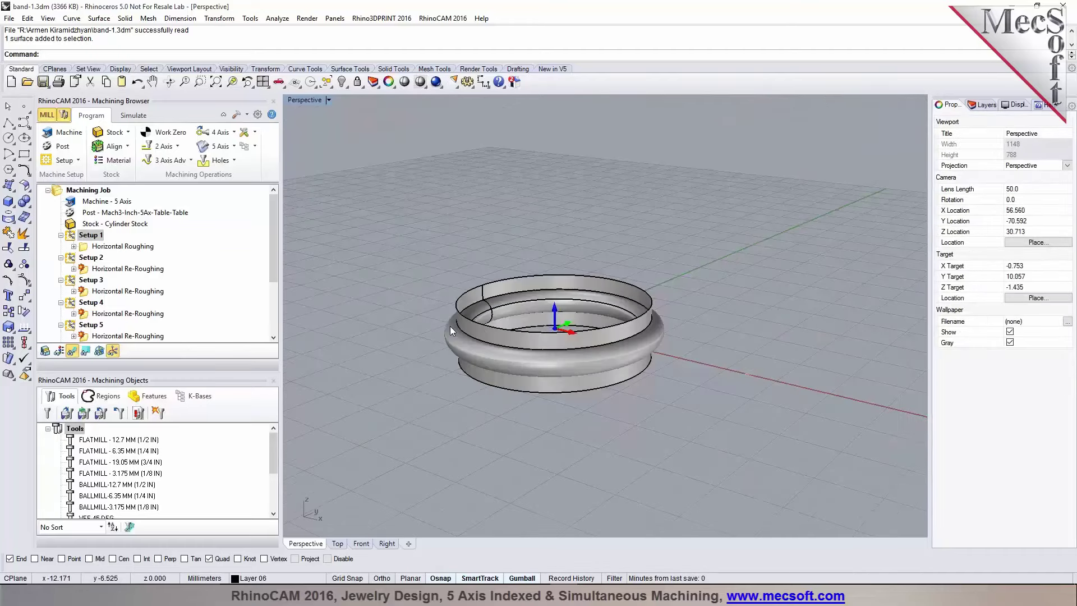
{"action": "scroll", "coordinate": [617, 315], "scroll_direction": "up", "scroll_amount": 6}
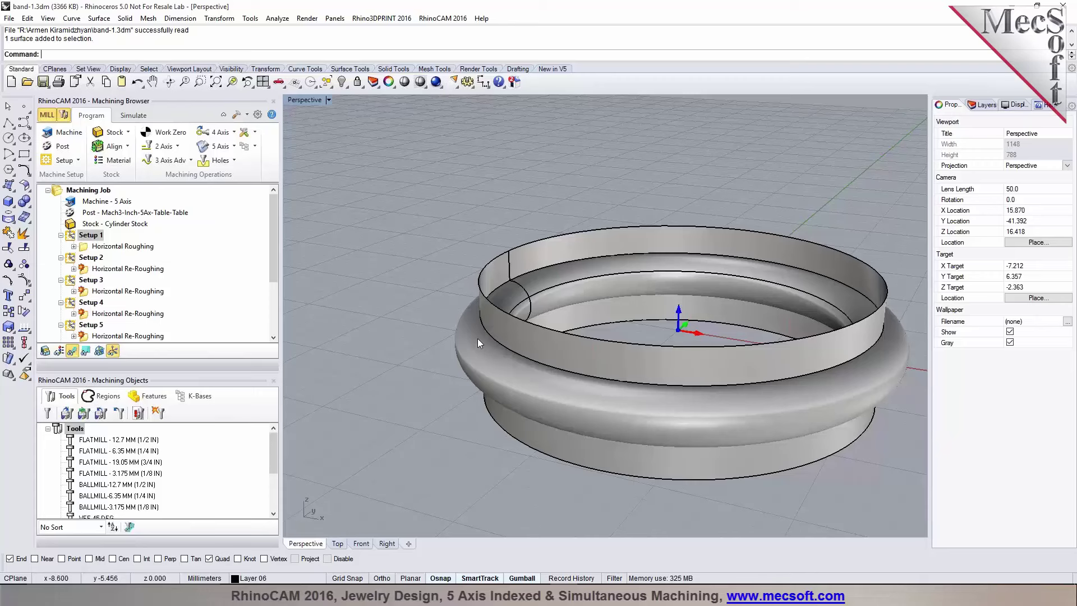
{"action": "scroll", "coordinate": [473, 332], "scroll_direction": "down", "scroll_amount": 3}
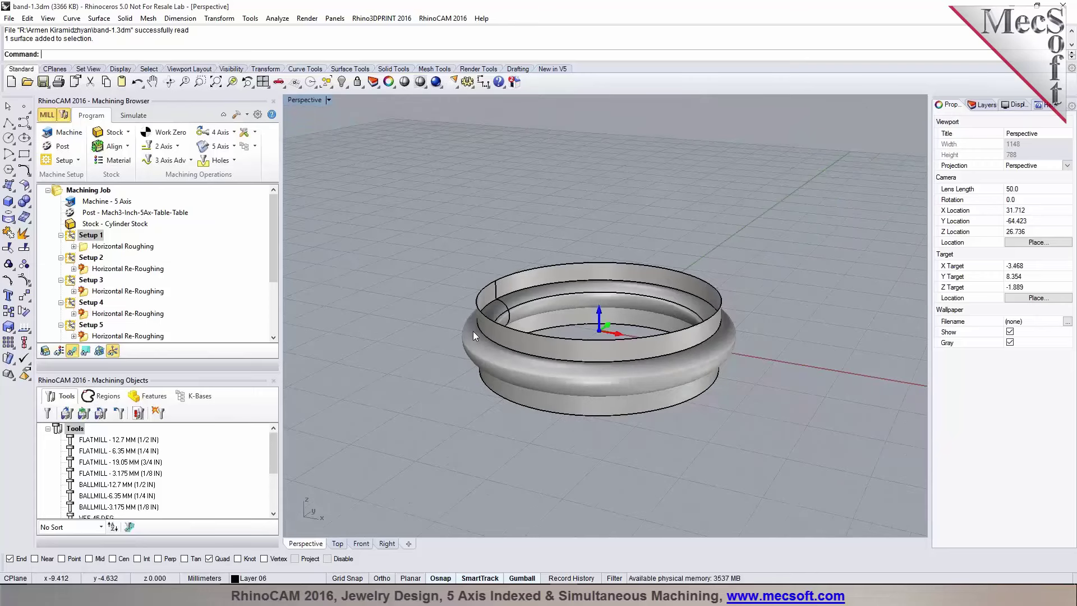
{"action": "right_click_drag", "start_coordinate": [523, 358], "coordinate": [530, 395]}
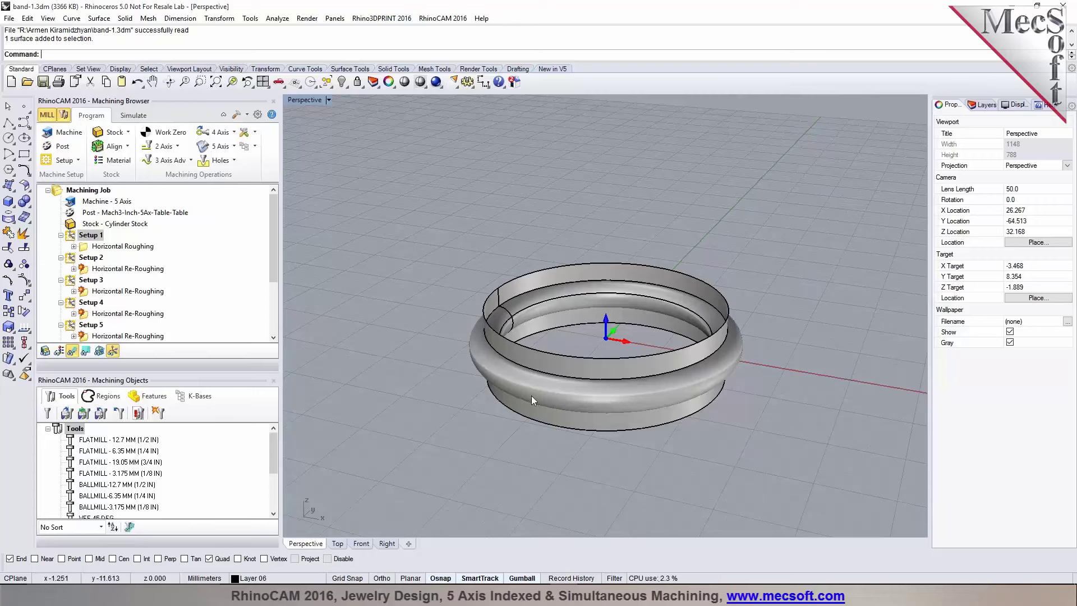
{"action": "right_click_drag", "start_coordinate": [722, 366], "coordinate": [713, 373]}
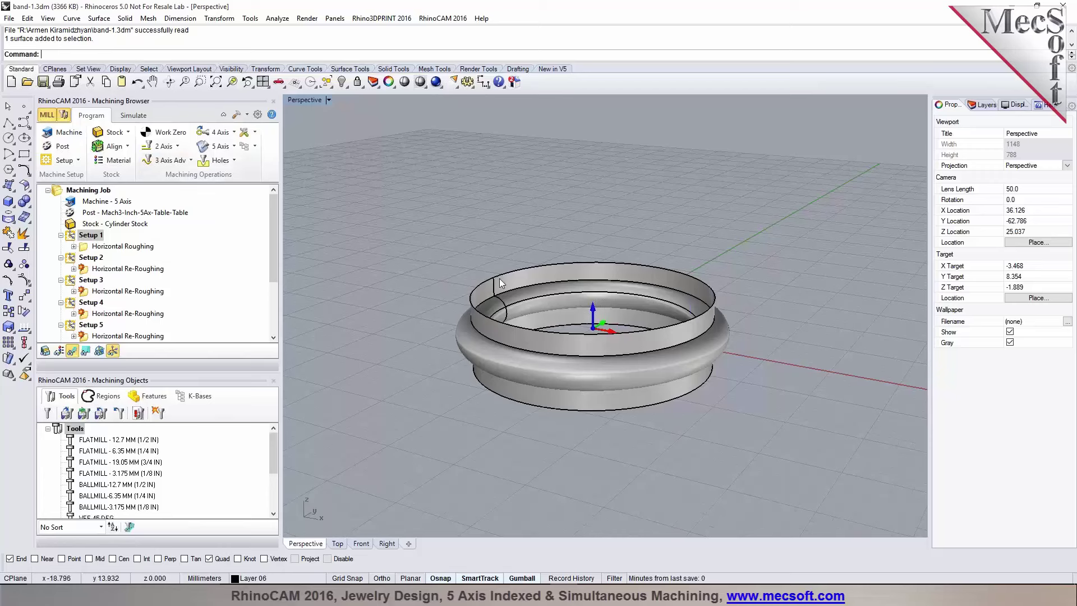
{"action": "left_click", "coordinate": [509, 338]}
{"action": "left_click", "coordinate": [369, 287]}
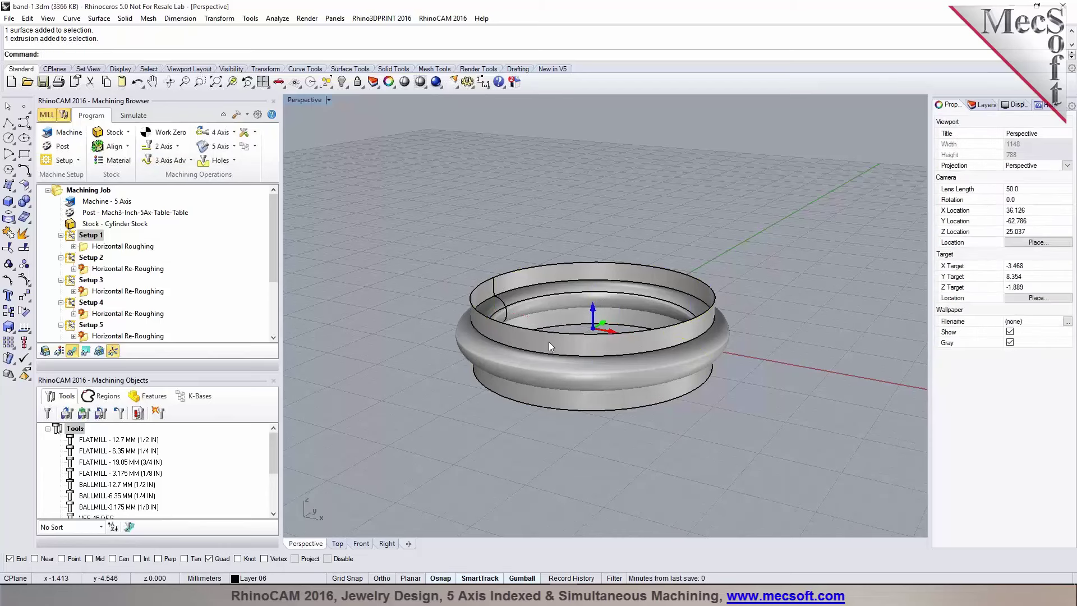
{"action": "left_click", "coordinate": [520, 342]}
{"action": "left_click", "coordinate": [405, 368]}
{"action": "left_click", "coordinate": [505, 362]}
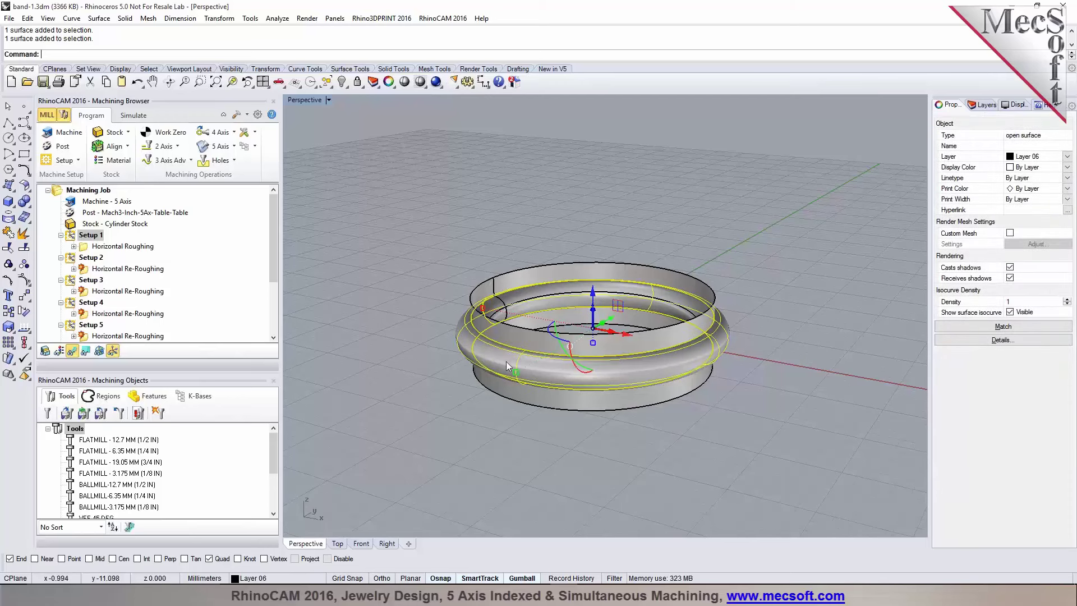
{"action": "left_click", "coordinate": [391, 339]}
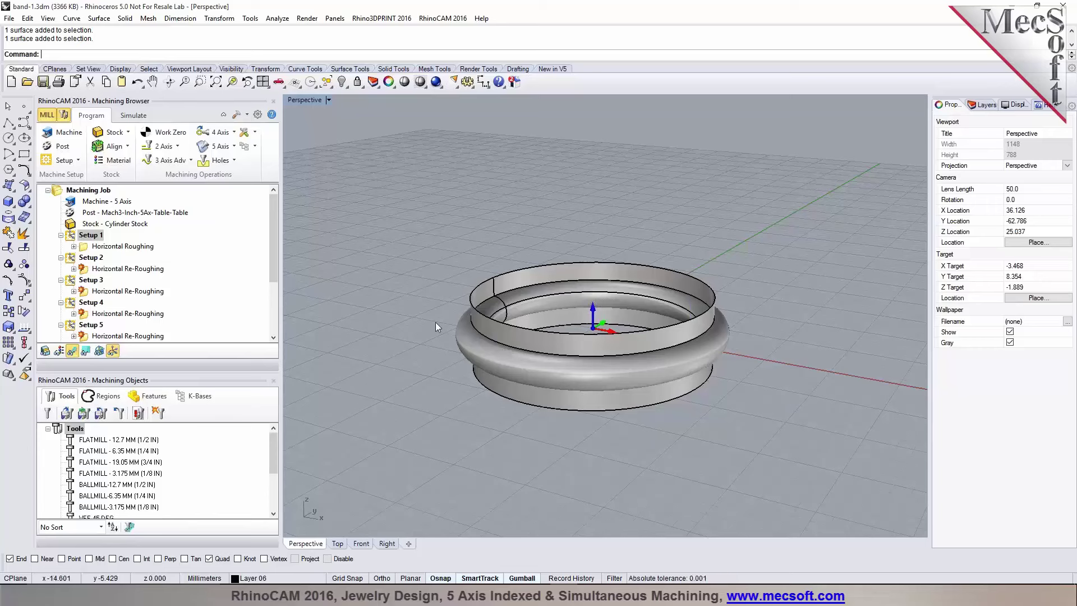
Step: Create a 5-axis surface normal operation with the ring's straight inner band as its drive surface
{"action": "left_click", "coordinate": [233, 146]}
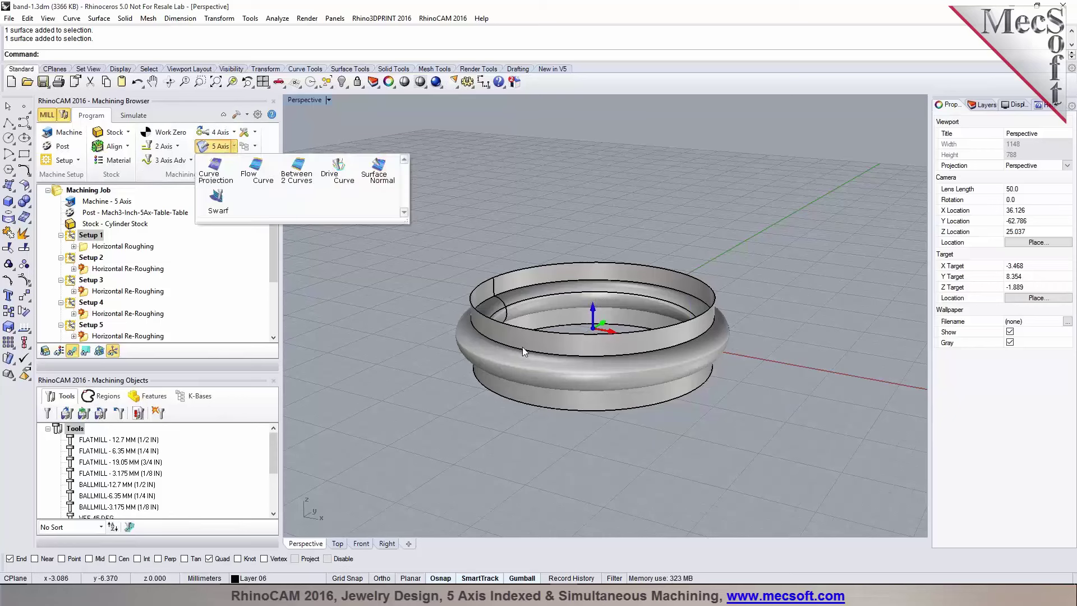
{"action": "left_click", "coordinate": [378, 170]}
{"action": "left_click", "coordinate": [164, 404]}
{"action": "right_click", "coordinate": [340, 291]}
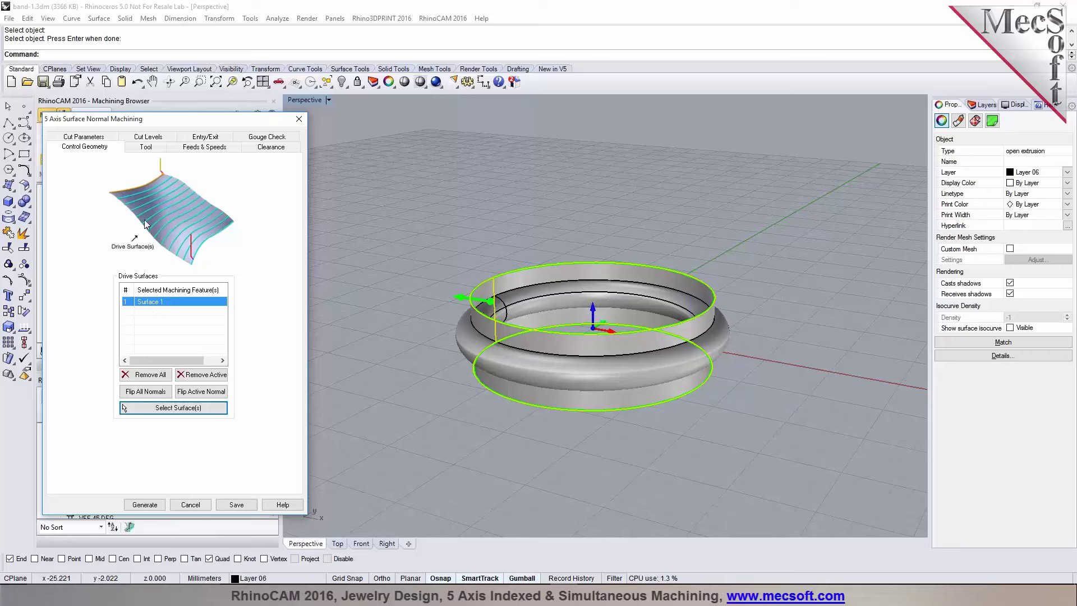
Step: Choose the BALLMILL-1.5875 MM (1/16 IN) tool for the surface normal operation and set a stepover distance of 1
{"action": "left_click", "coordinate": [144, 147]}
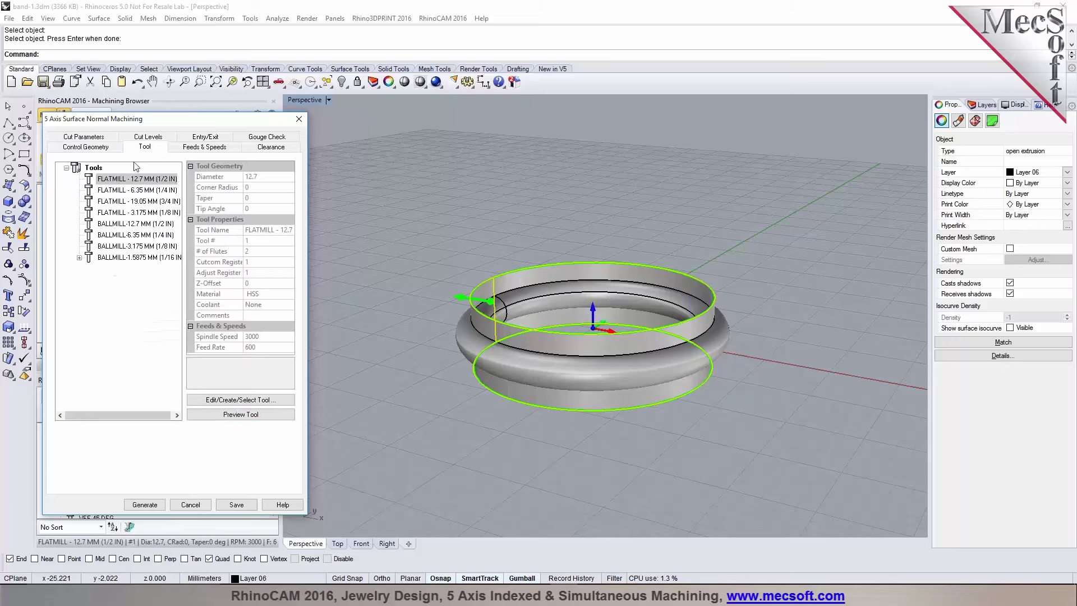
{"action": "left_click", "coordinate": [109, 257]}
{"action": "left_click", "coordinate": [83, 138]}
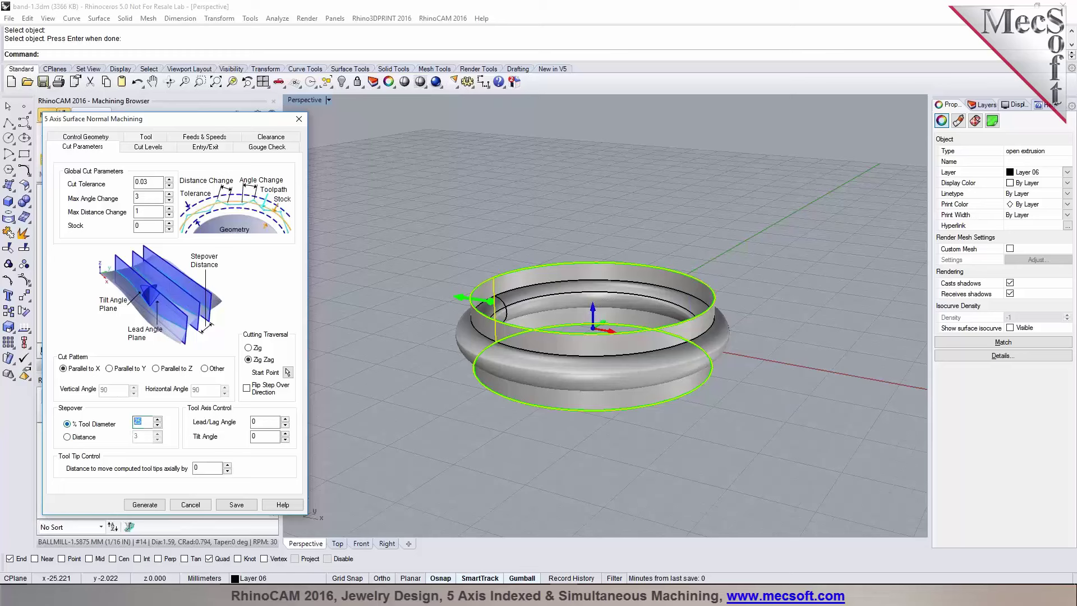
{"action": "left_click", "coordinate": [90, 440]}
{"action": "type", "text": "1"}
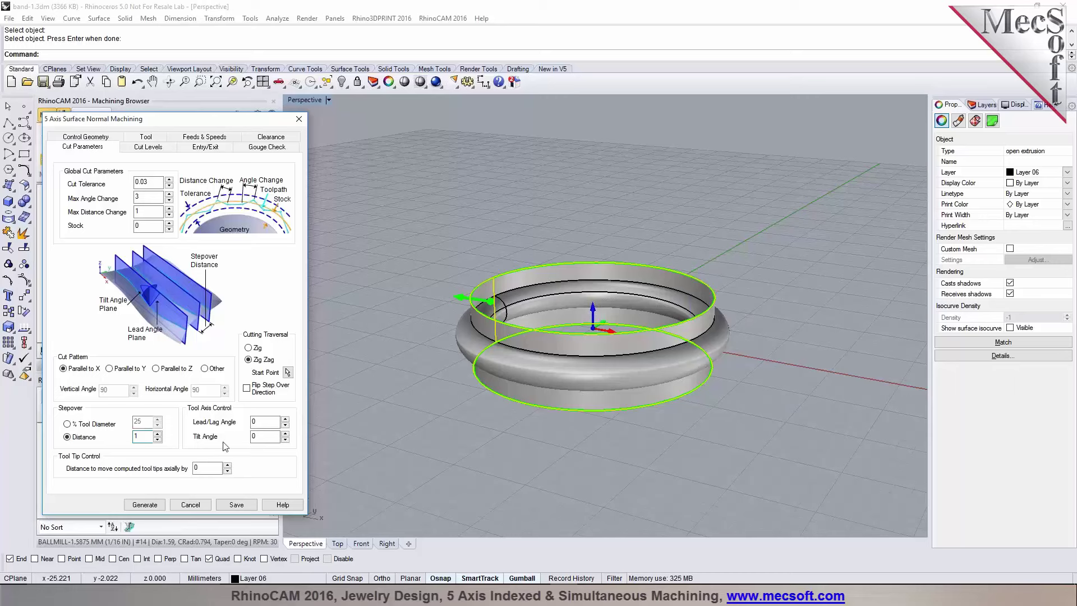
Step: Add the rounded band as a gouge check surface and generate the surface normal toolpath
{"action": "left_click", "coordinate": [257, 147]}
{"action": "left_click", "coordinate": [84, 413]}
{"action": "left_click", "coordinate": [560, 379]}
{"action": "right_click", "coordinate": [422, 342]}
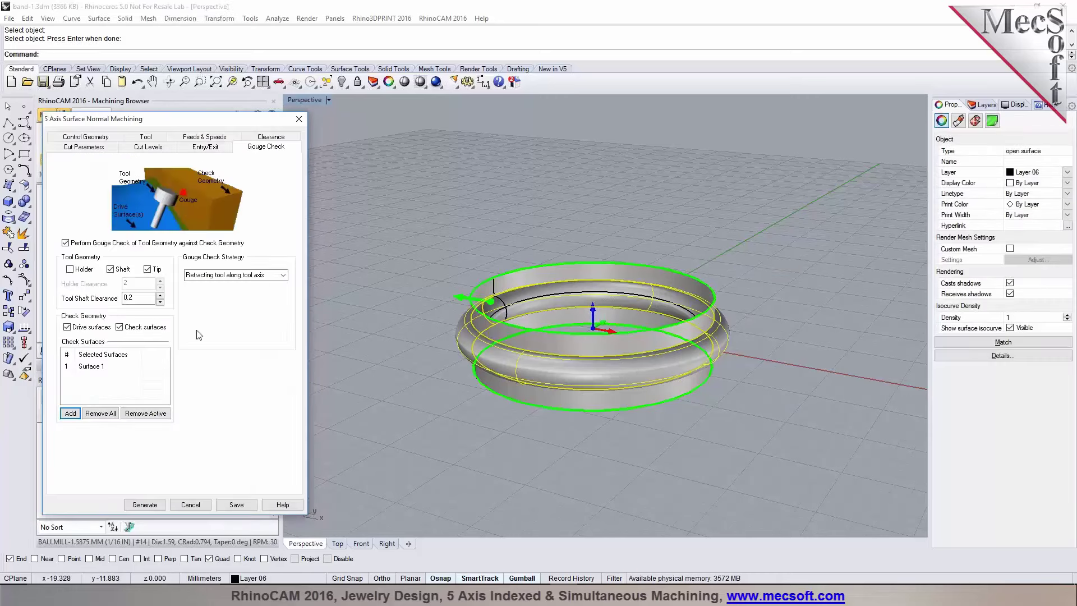
{"action": "left_click", "coordinate": [106, 368]}
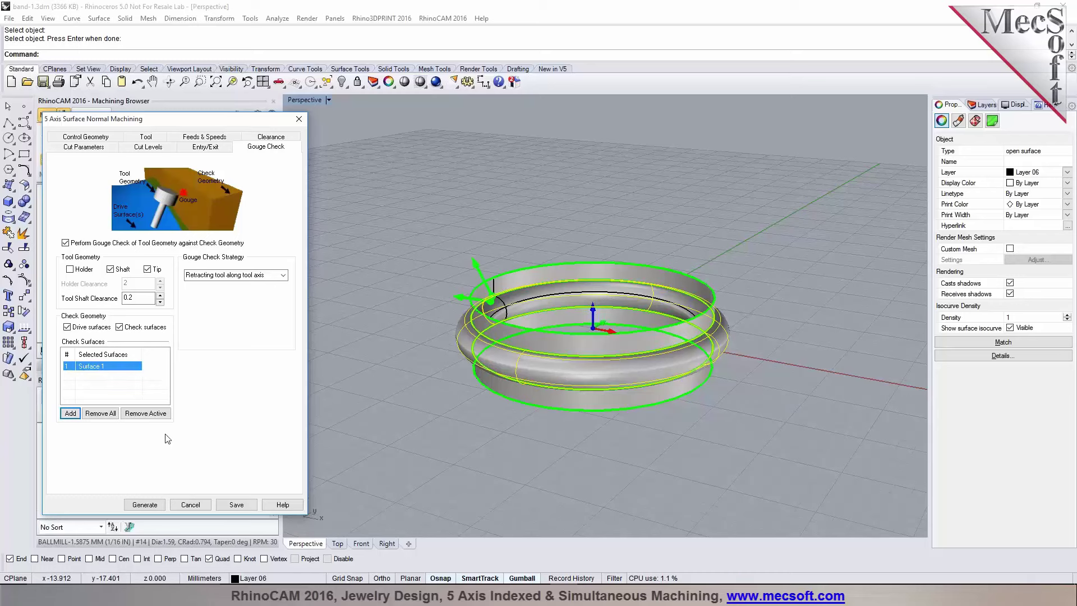
{"action": "left_click", "coordinate": [145, 505]}
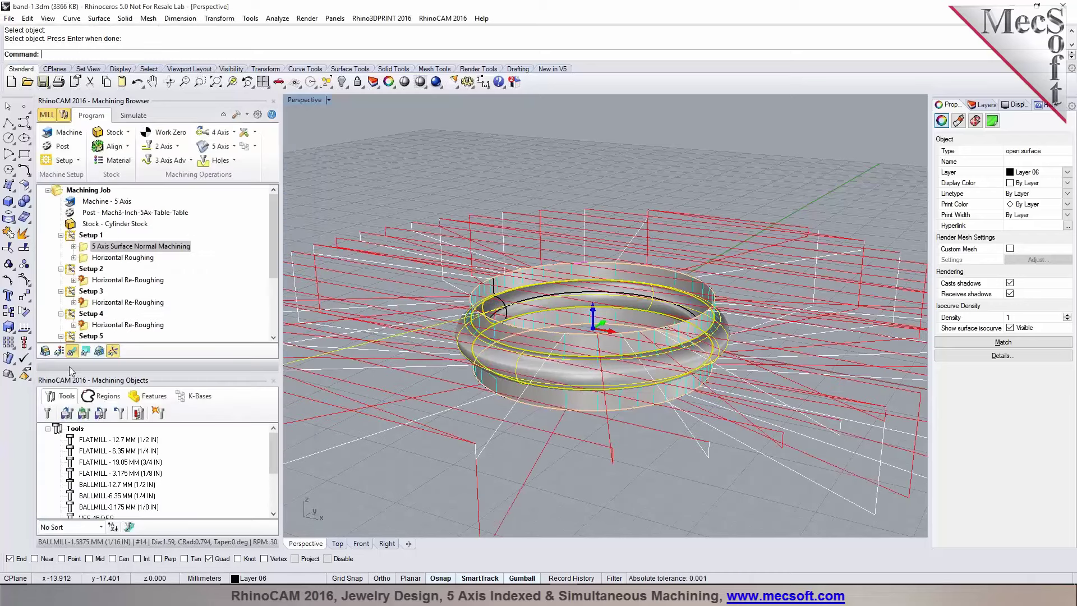
Step: Change the surface normal operation's cut pattern so its passes run around the band, and regenerate the toolpath
{"action": "double_click", "coordinate": [86, 248]}
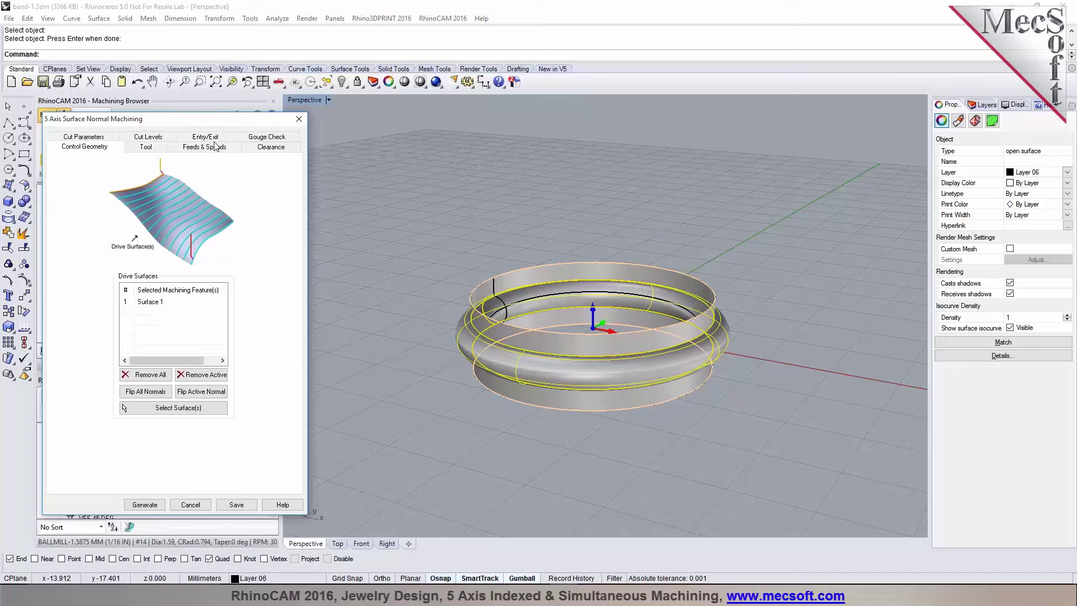
{"action": "left_click", "coordinate": [84, 137]}
{"action": "left_click", "coordinate": [161, 507]}
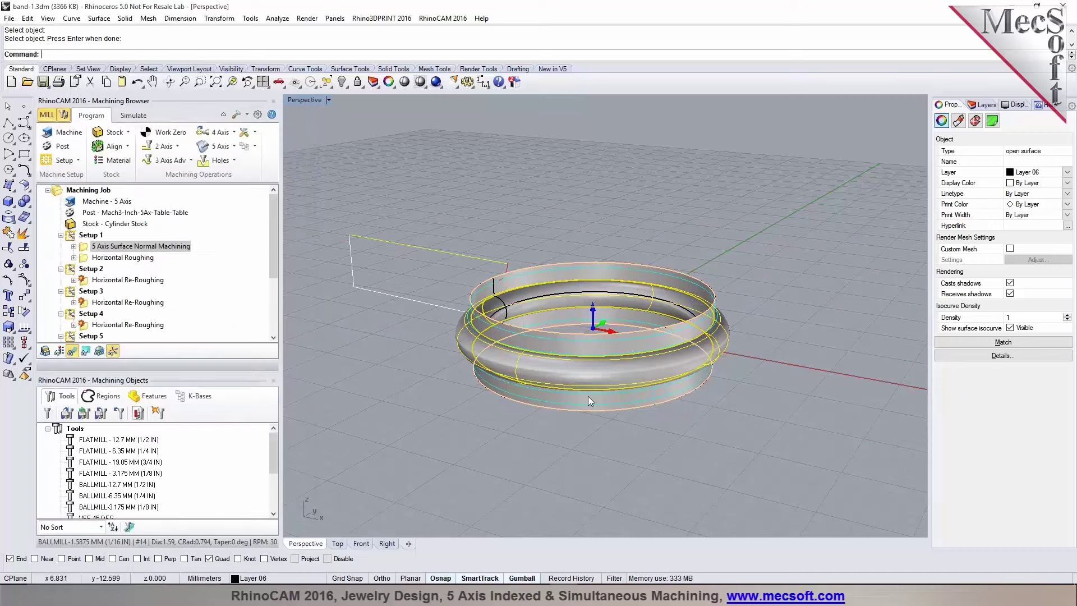
Step: Simulate the surface normal toolpath on the straight band at a faster playback speed, then hide the toolpath
{"action": "right_click_drag", "start_coordinate": [484, 412], "coordinate": [422, 387]}
{"action": "left_click", "coordinate": [133, 116]}
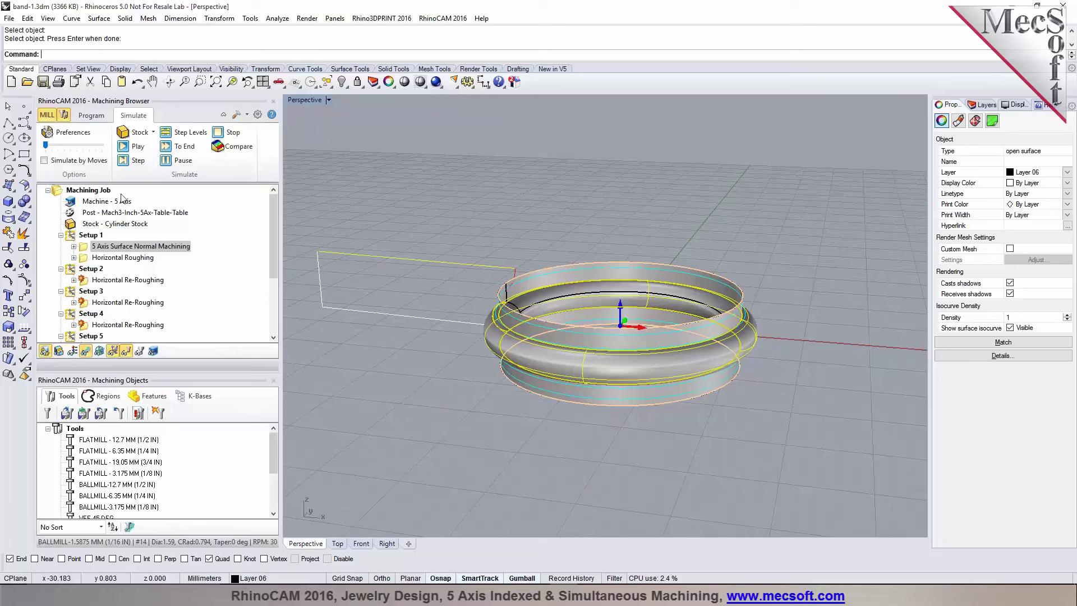
{"action": "left_click", "coordinate": [133, 151]}
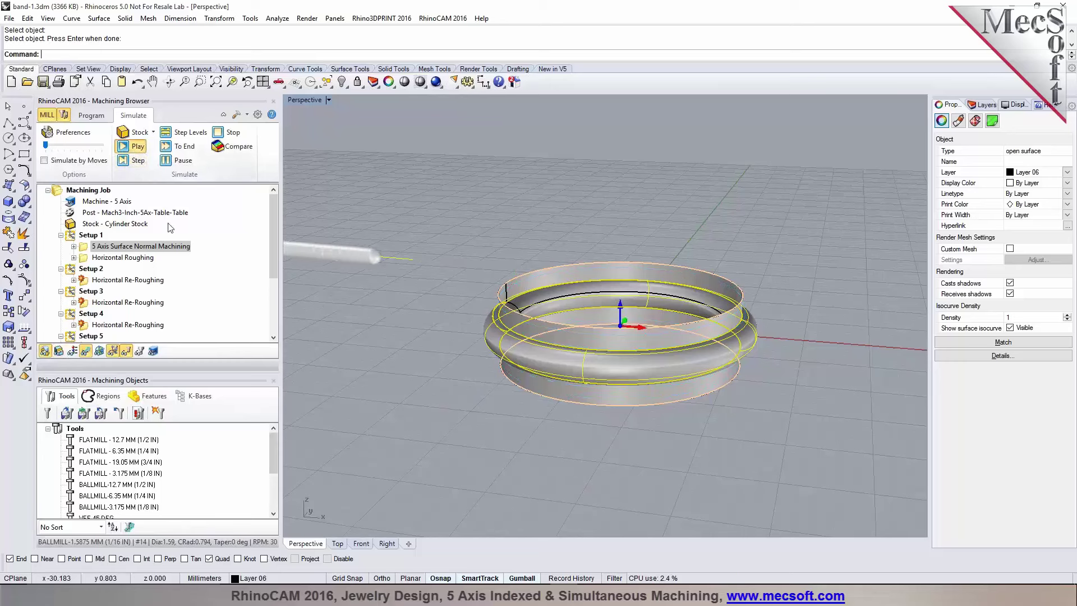
{"action": "left_click_drag", "start_coordinate": [45, 145], "coordinate": [106, 149]}
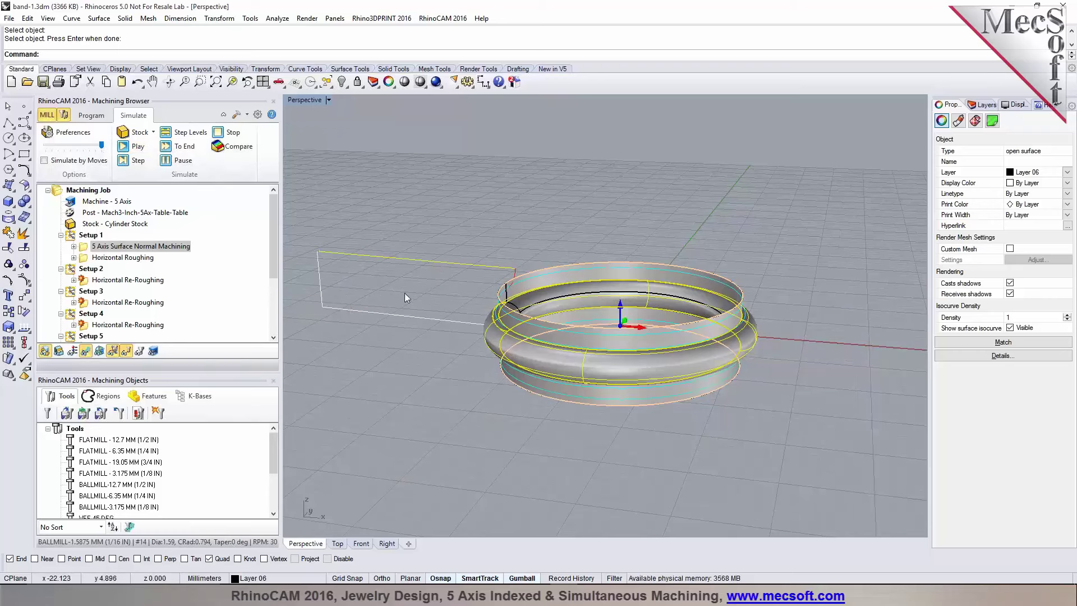
{"action": "scroll", "coordinate": [493, 341], "scroll_direction": "up", "scroll_amount": 2}
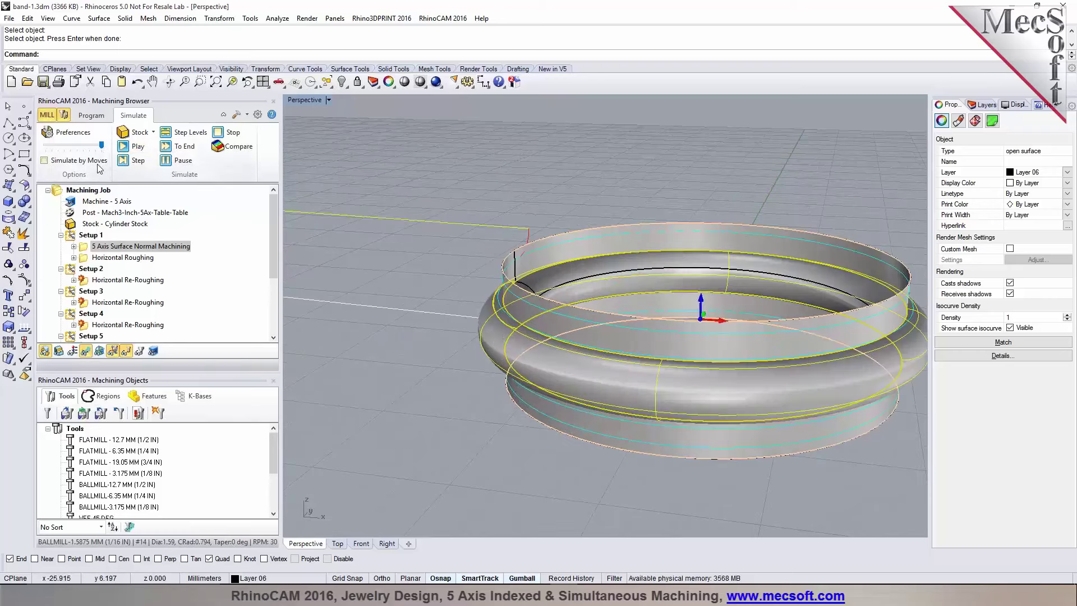
{"action": "left_click", "coordinate": [90, 190]}
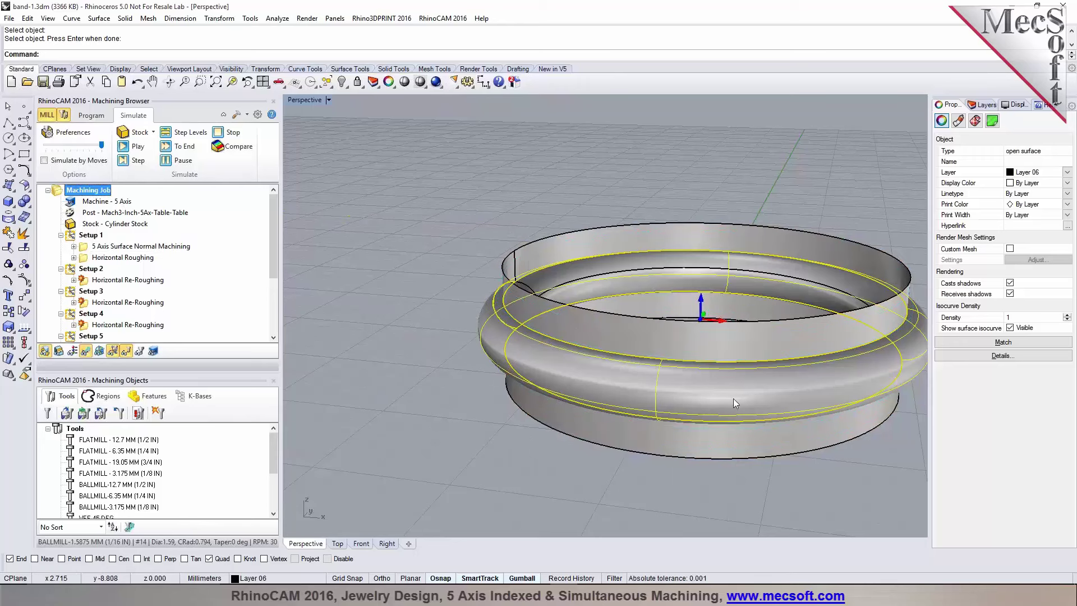
Step: Inspect the rounded band up close, show the model in four viewports, and check its overlapping curves and surfaces in the Top view
{"action": "scroll", "coordinate": [729, 331], "scroll_direction": "down", "scroll_amount": 3}
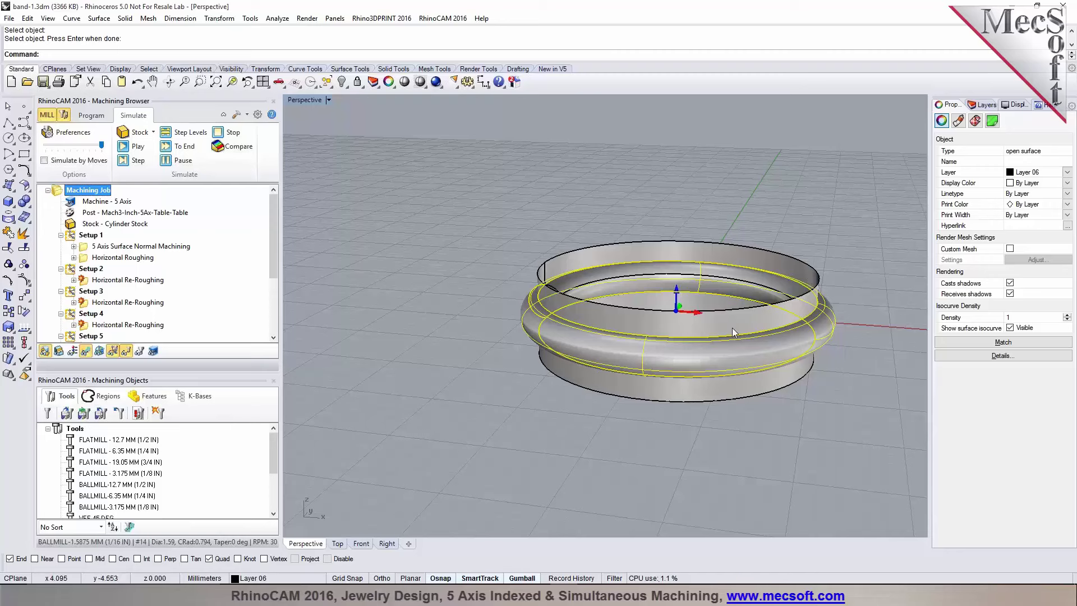
{"action": "right_click_drag", "start_coordinate": [769, 337], "coordinate": [790, 323]}
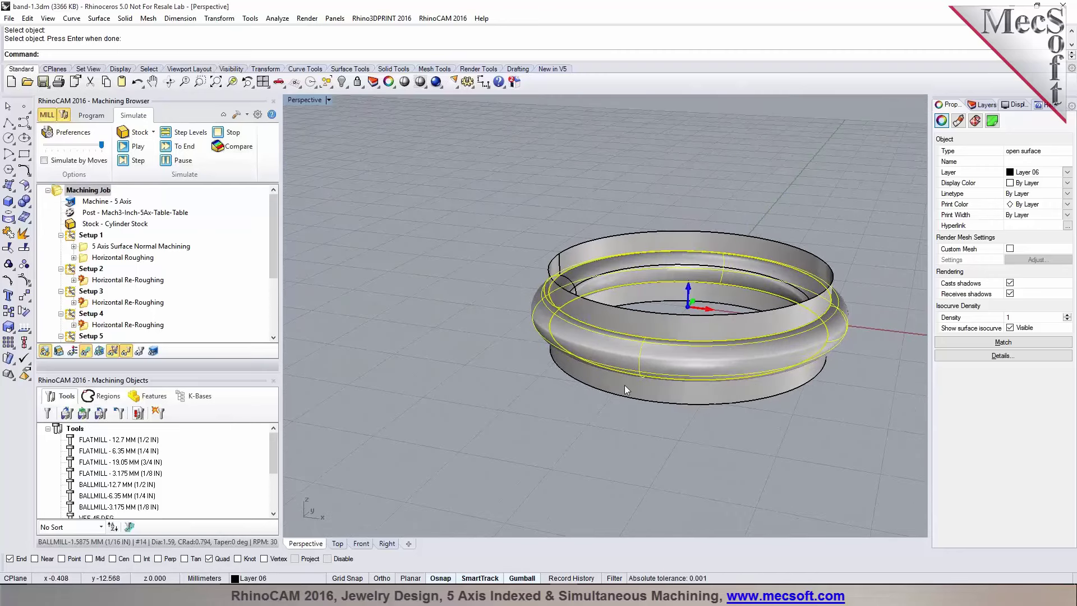
{"action": "scroll", "coordinate": [684, 351], "scroll_direction": "up", "scroll_amount": 5}
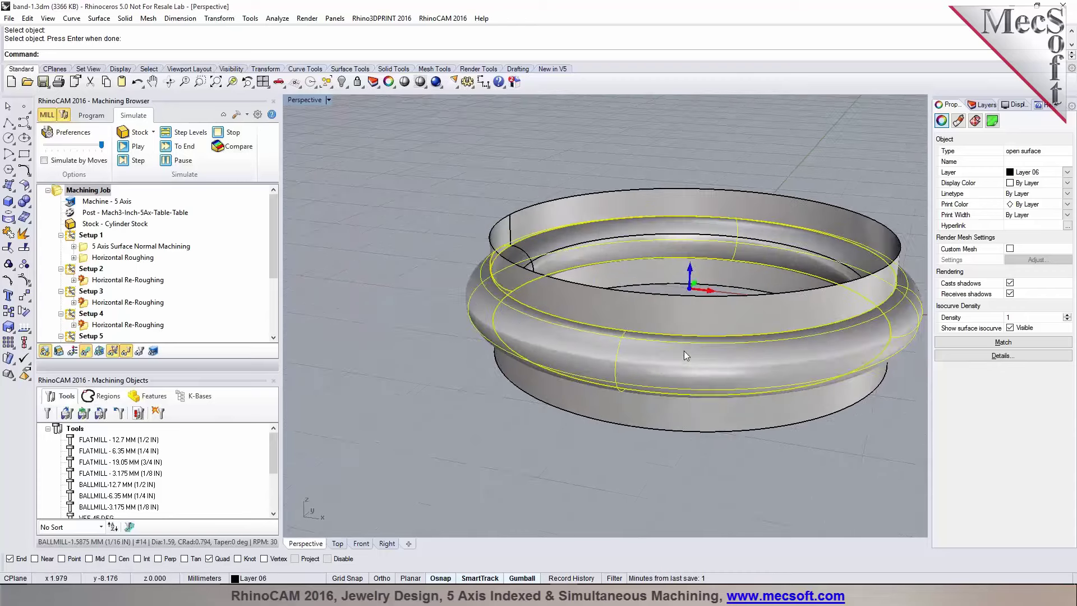
{"action": "scroll", "coordinate": [578, 342], "scroll_direction": "down", "scroll_amount": 5}
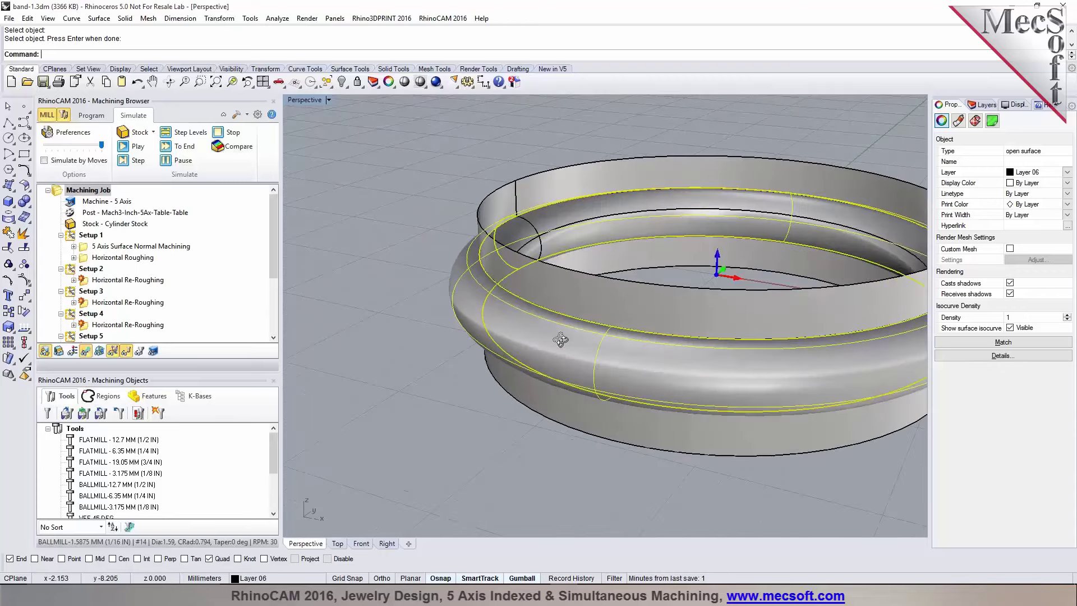
{"action": "left_click", "coordinate": [262, 82]}
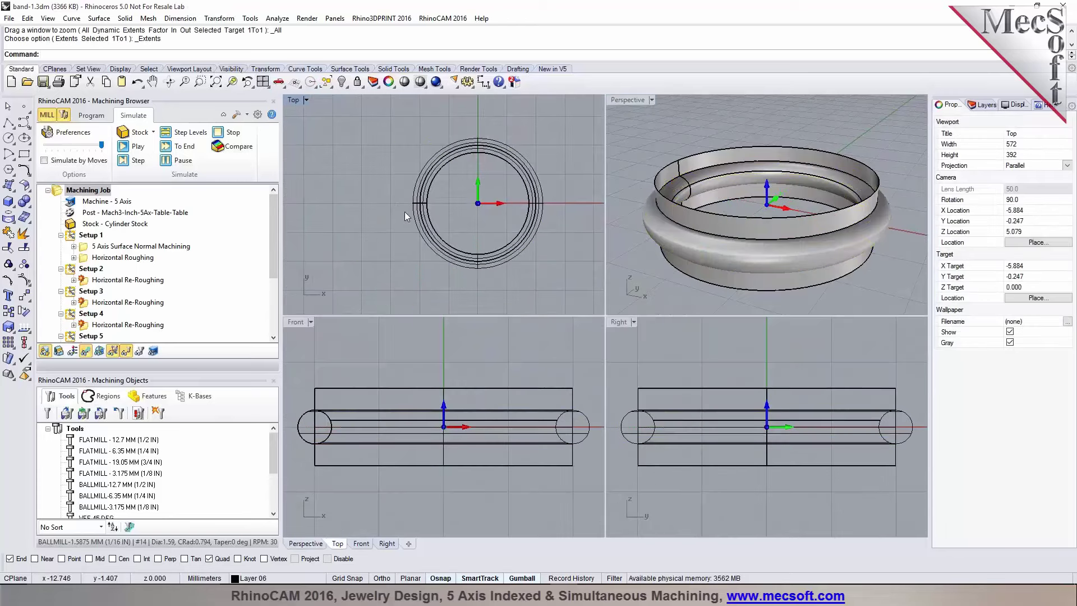
{"action": "left_click", "coordinate": [407, 212]}
{"action": "left_click", "coordinate": [378, 209]}
{"action": "scroll", "coordinate": [462, 193], "scroll_direction": "up", "scroll_amount": 2}
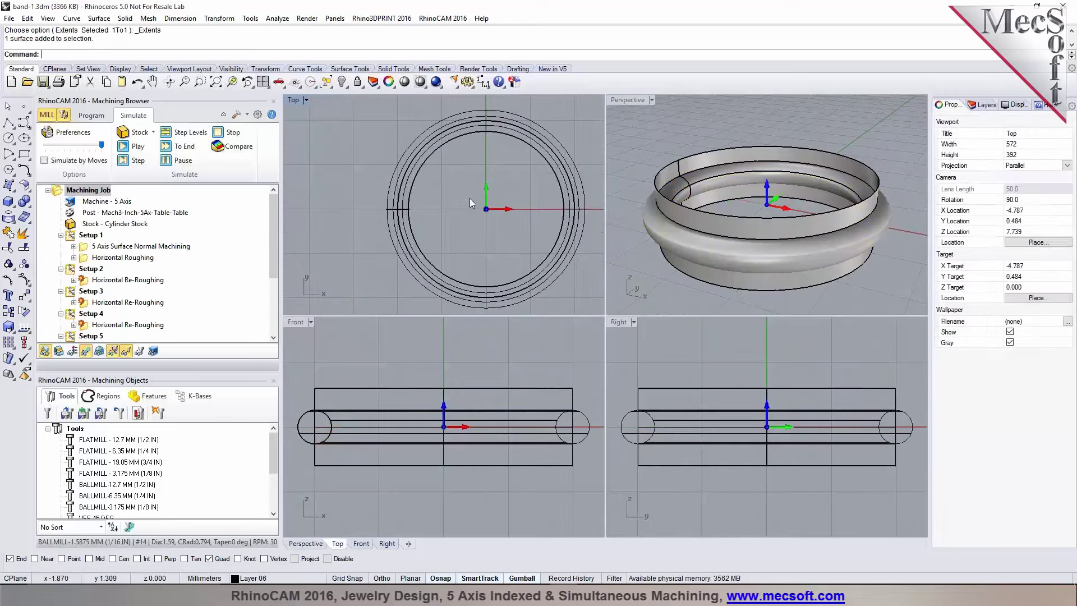
{"action": "scroll", "coordinate": [470, 197], "scroll_direction": "up", "scroll_amount": 1}
{"action": "left_click", "coordinate": [378, 212]}
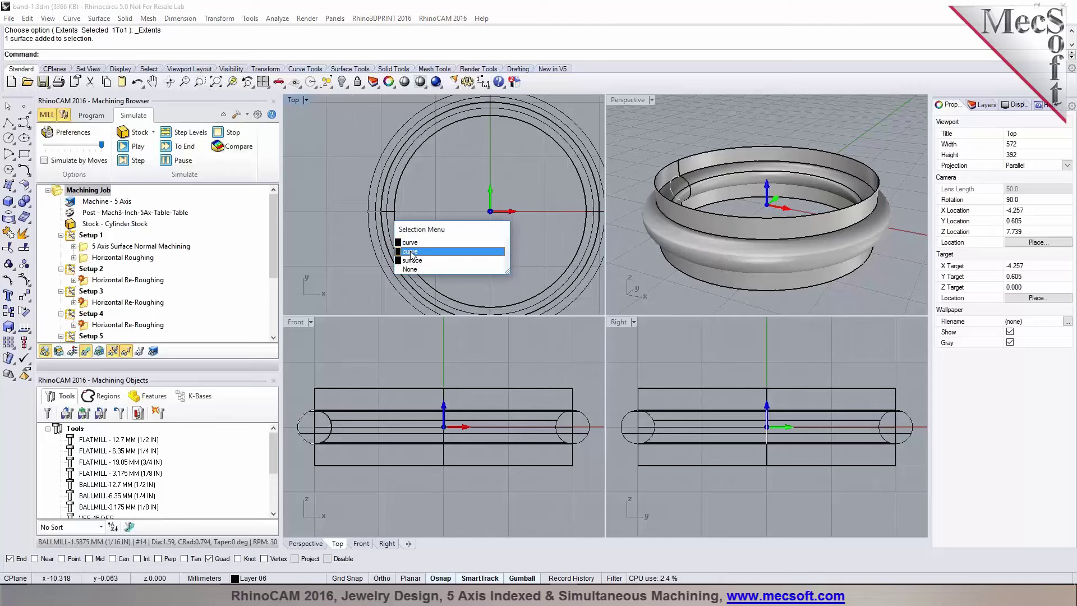
{"action": "left_click", "coordinate": [476, 253]}
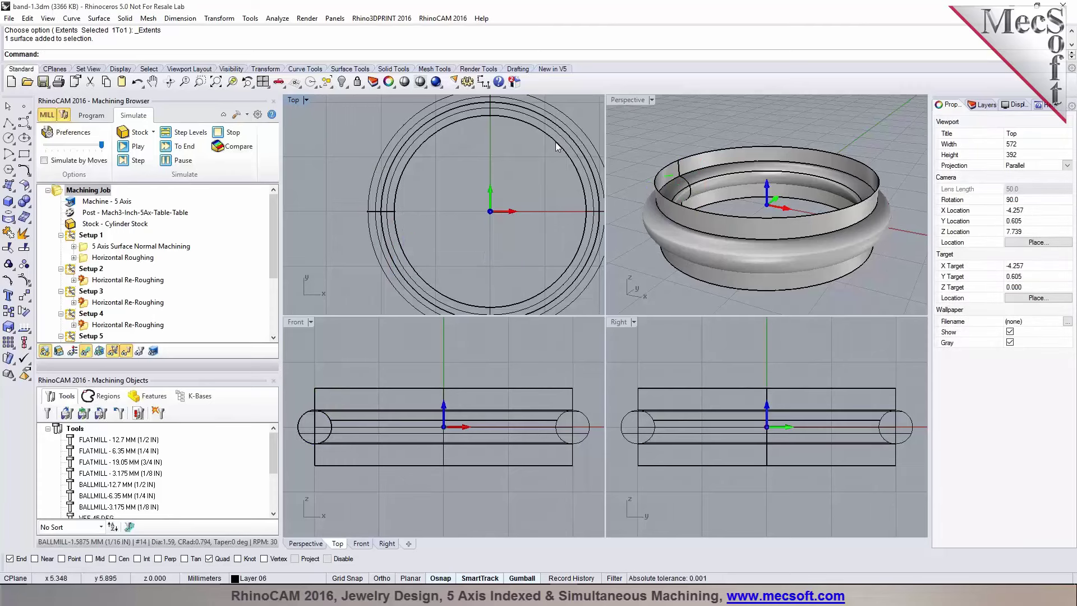
{"action": "left_click", "coordinate": [577, 131]}
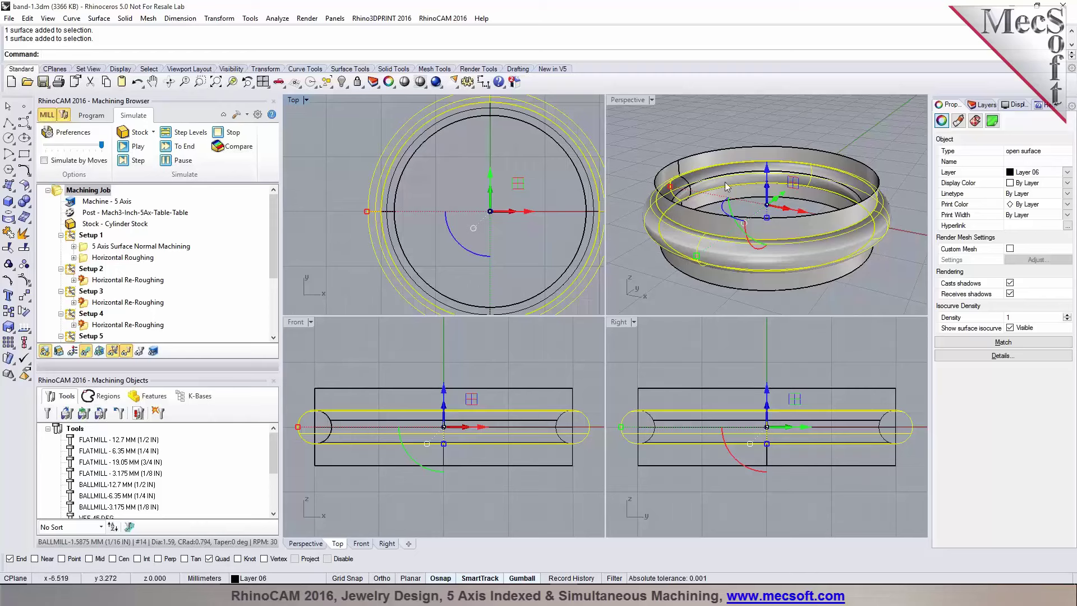
{"action": "left_click", "coordinate": [733, 205]}
{"action": "left_click", "coordinate": [439, 223]}
{"action": "scroll", "coordinate": [365, 203], "scroll_direction": "down", "scroll_amount": 4}
Step: With grid snap on, draw two perpendicular polylines along X and Y through the ring's centre, extending beyond its outer edge
{"action": "left_click", "coordinate": [9, 122]}
{"action": "left_click", "coordinate": [344, 578]}
{"action": "left_click", "coordinate": [326, 209]}
{"action": "left_click", "coordinate": [562, 215]}
{"action": "key", "text": "Return"}
{"action": "key", "text": "Return"}
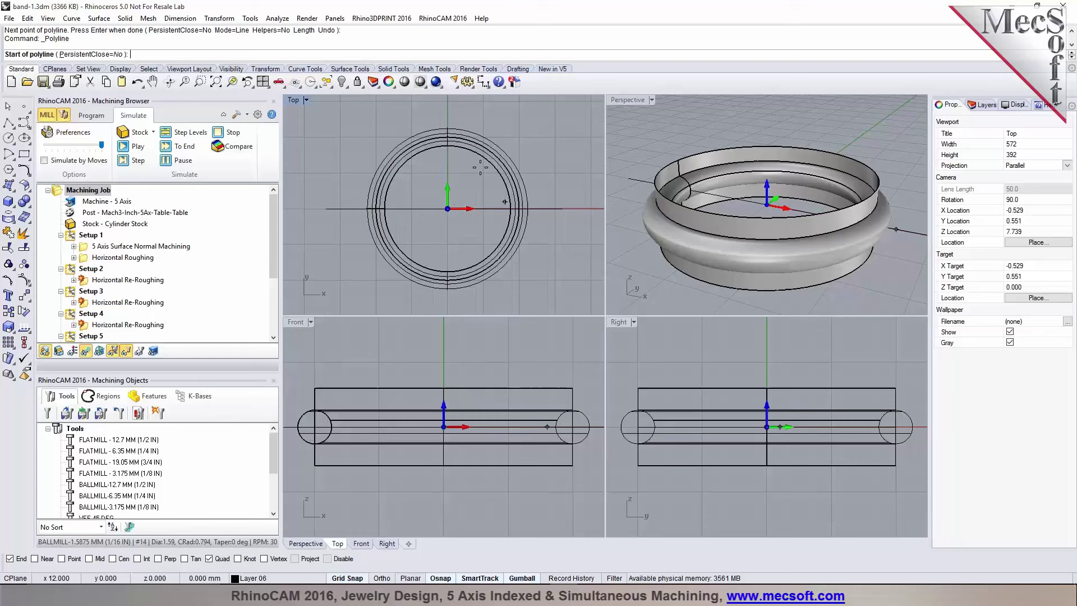
{"action": "left_click", "coordinate": [447, 101]}
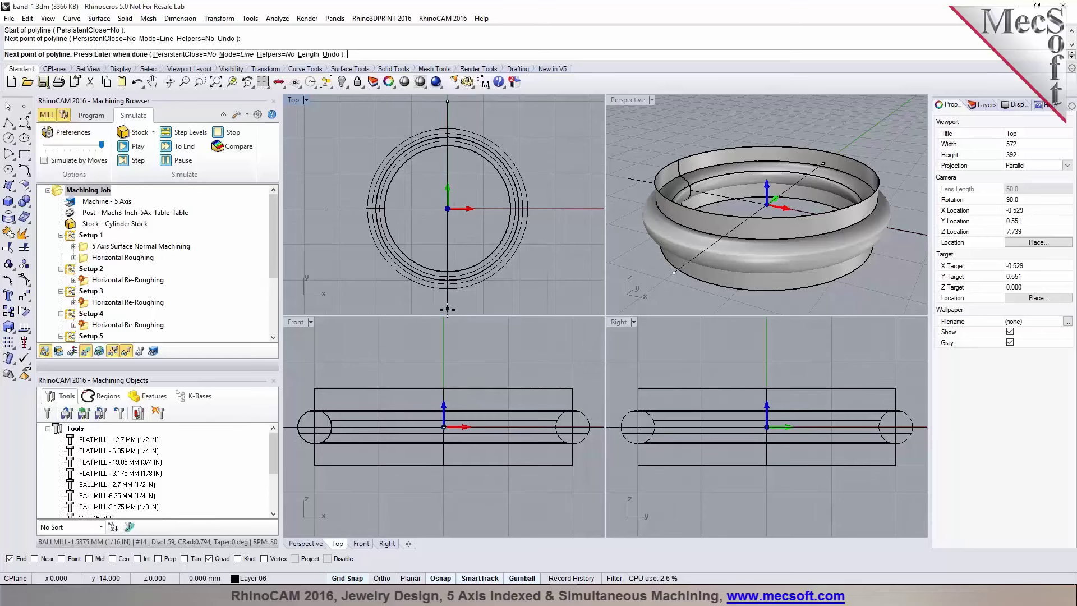
{"action": "key", "text": "Return"}
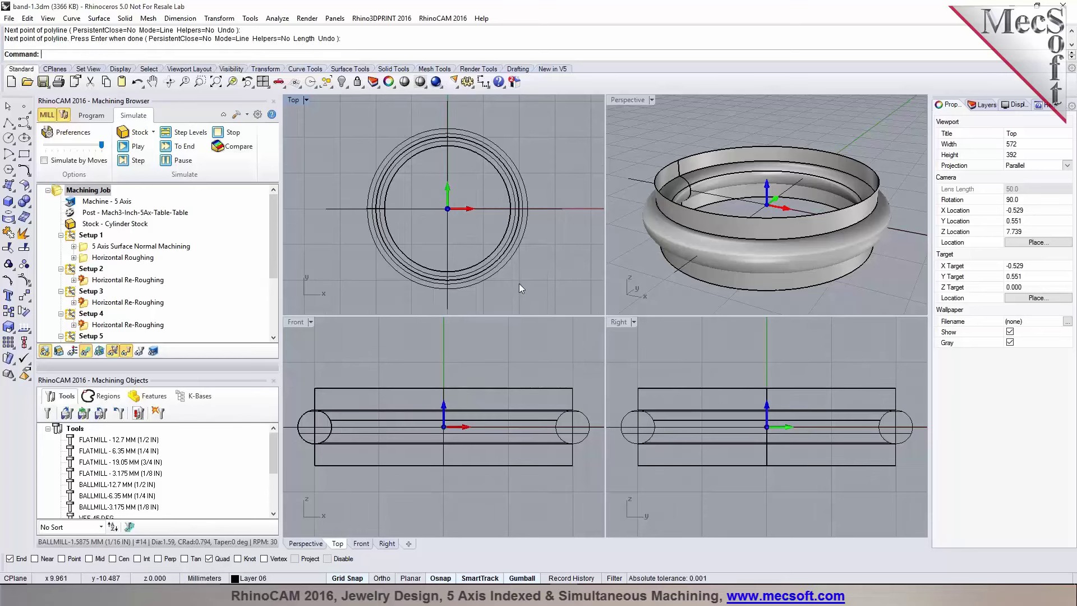
Step: Extrude the X-direction line vertically 5 mm to both sides as a cutting surface
{"action": "left_click", "coordinate": [550, 209]}
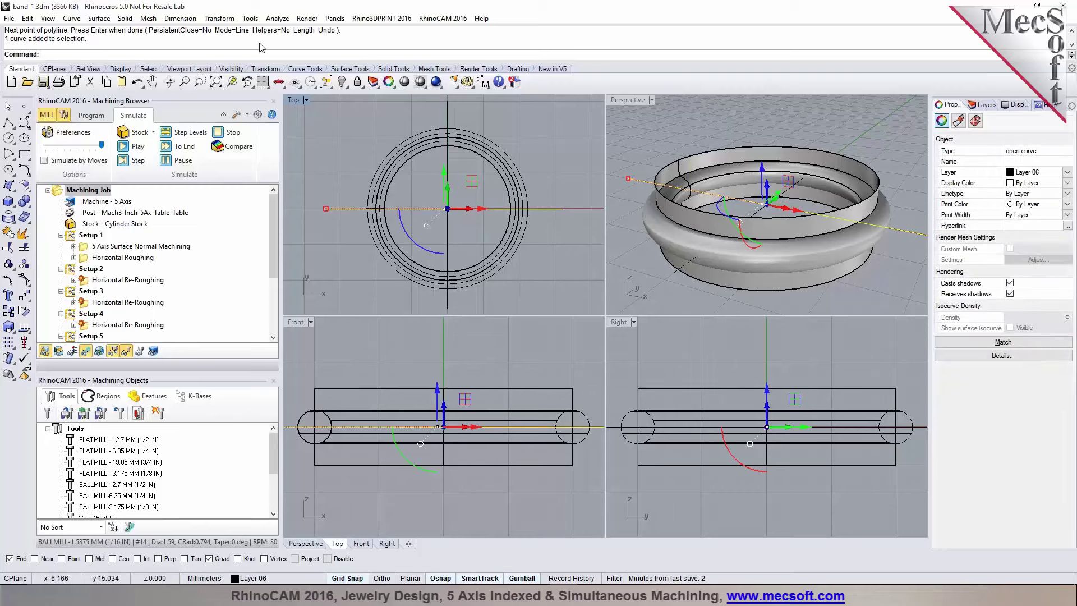
{"action": "left_click", "coordinate": [99, 18]}
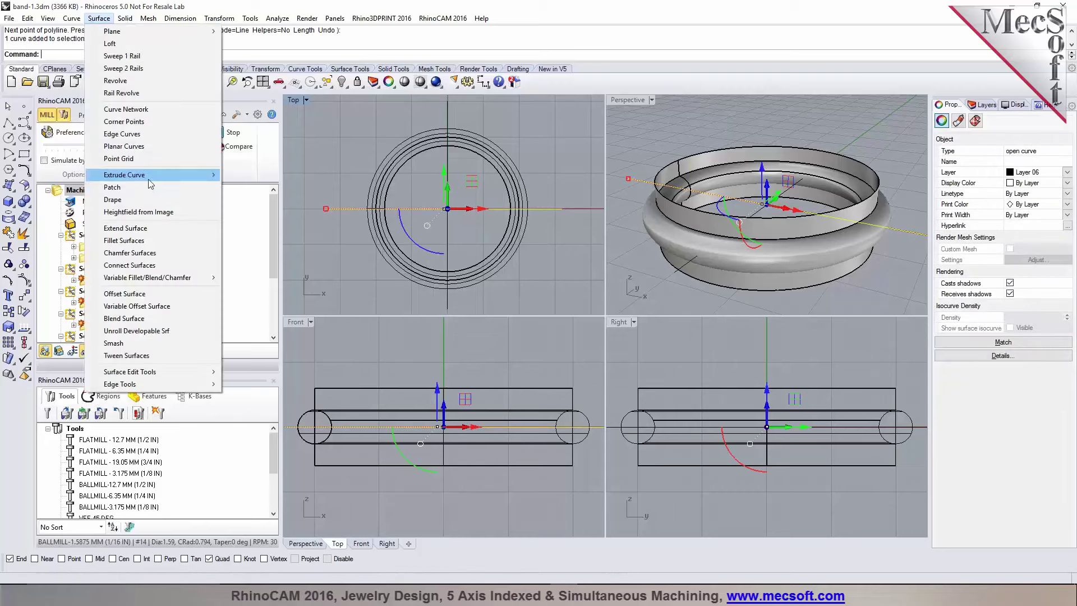
{"action": "mouse_move", "coordinate": [148, 180]}
{"action": "left_click", "coordinate": [249, 174]}
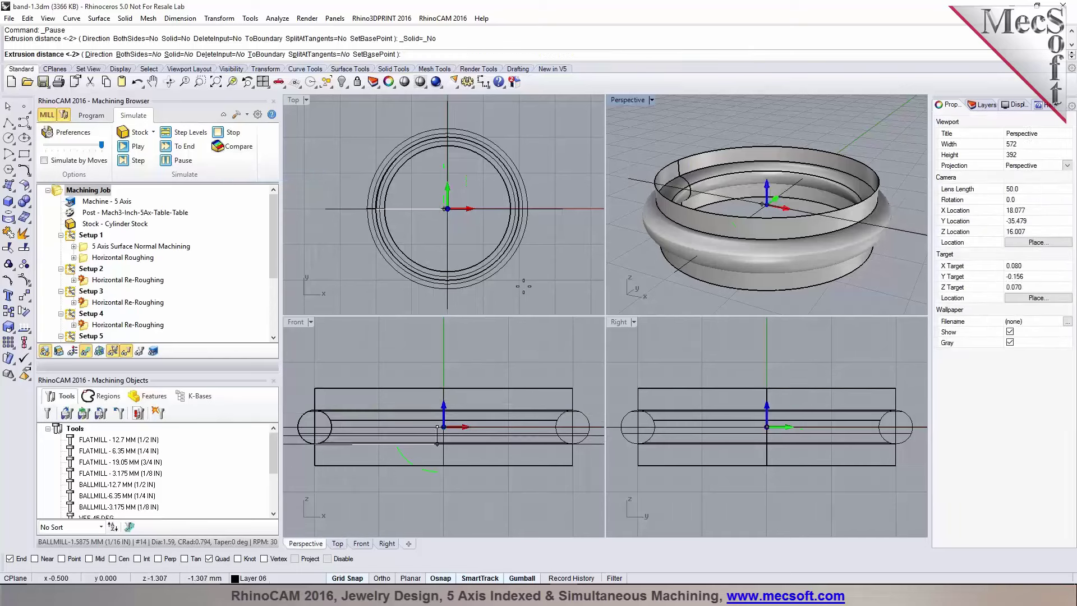
{"action": "type", "text": "b"}
{"action": "key", "text": "Return"}
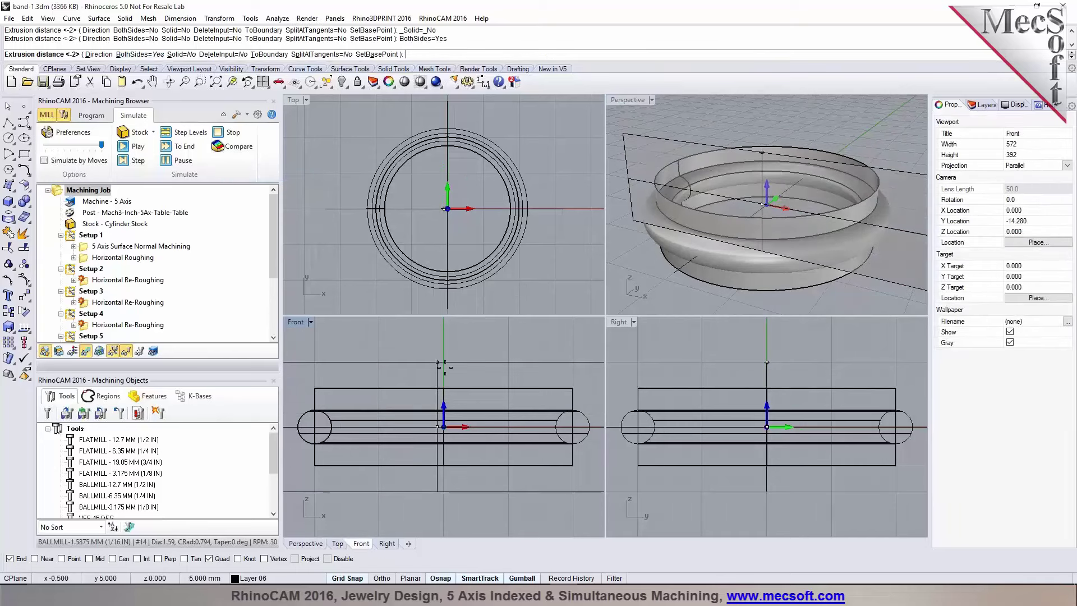
{"action": "key", "text": "Return"}
Step: Split the rounded band with the extruded vertical surface, delete that cutting surface, and check the resulting halves
{"action": "double_click", "coordinate": [629, 100]}
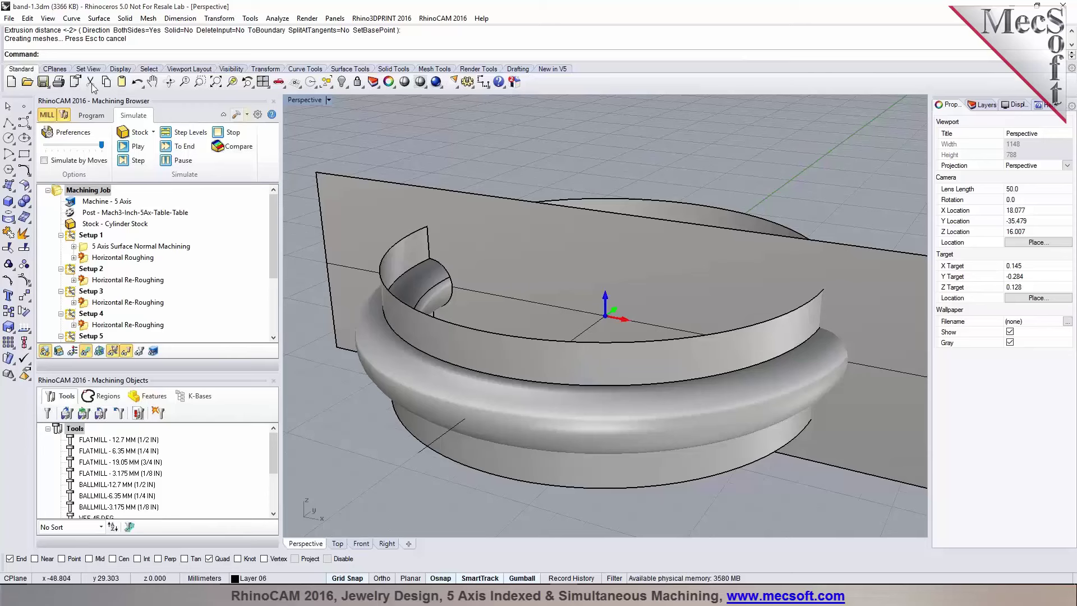
{"action": "left_click", "coordinate": [25, 249]}
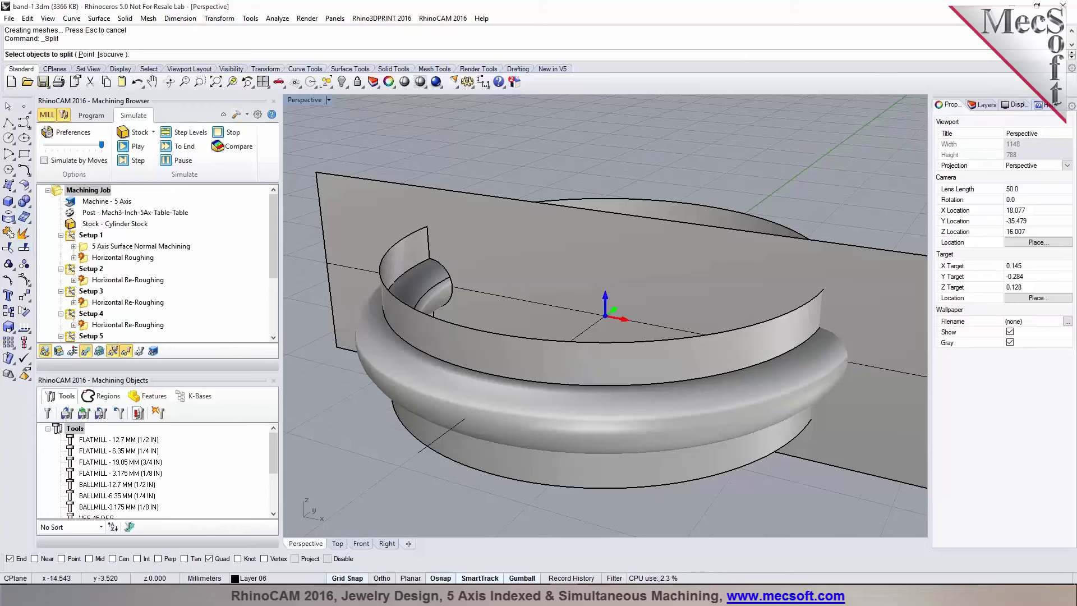
{"action": "left_click", "coordinate": [365, 349]}
{"action": "key", "text": "Return"}
{"action": "left_click", "coordinate": [346, 268]}
{"action": "key", "text": "Return"}
{"action": "left_click", "coordinate": [329, 229]}
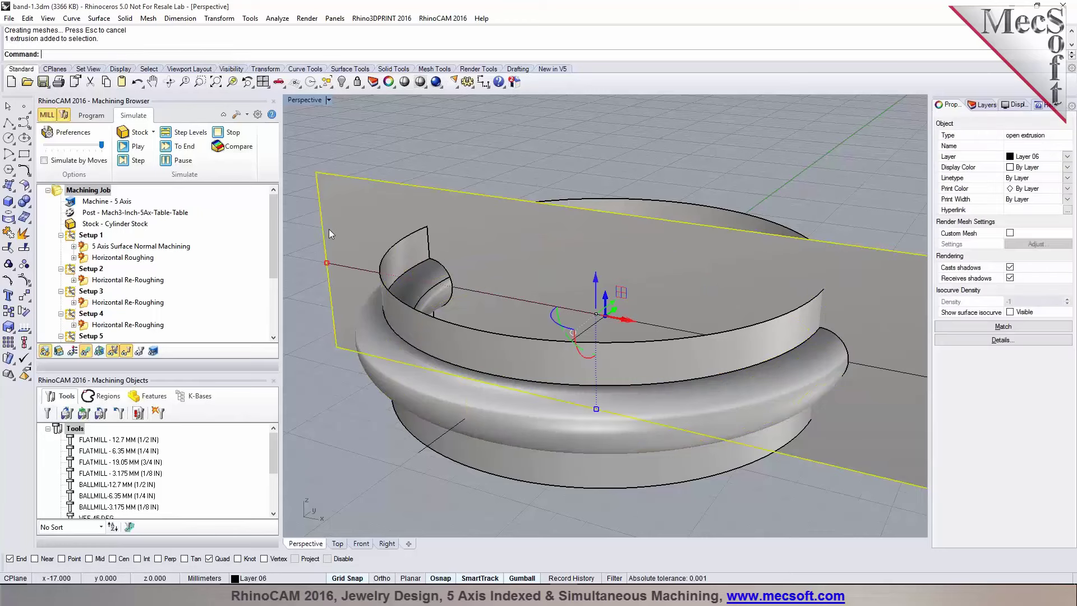
{"action": "key", "text": "Delete"}
{"action": "scroll", "coordinate": [329, 229], "scroll_direction": "down", "scroll_amount": 3}
{"action": "scroll", "coordinate": [410, 228], "scroll_direction": "up", "scroll_amount": 2}
{"action": "left_click", "coordinate": [415, 334]}
{"action": "left_click", "coordinate": [715, 475]}
Step: Extrude the Y-direction line vertically to both sides as a second cutting surface
{"action": "left_click", "coordinate": [337, 543]}
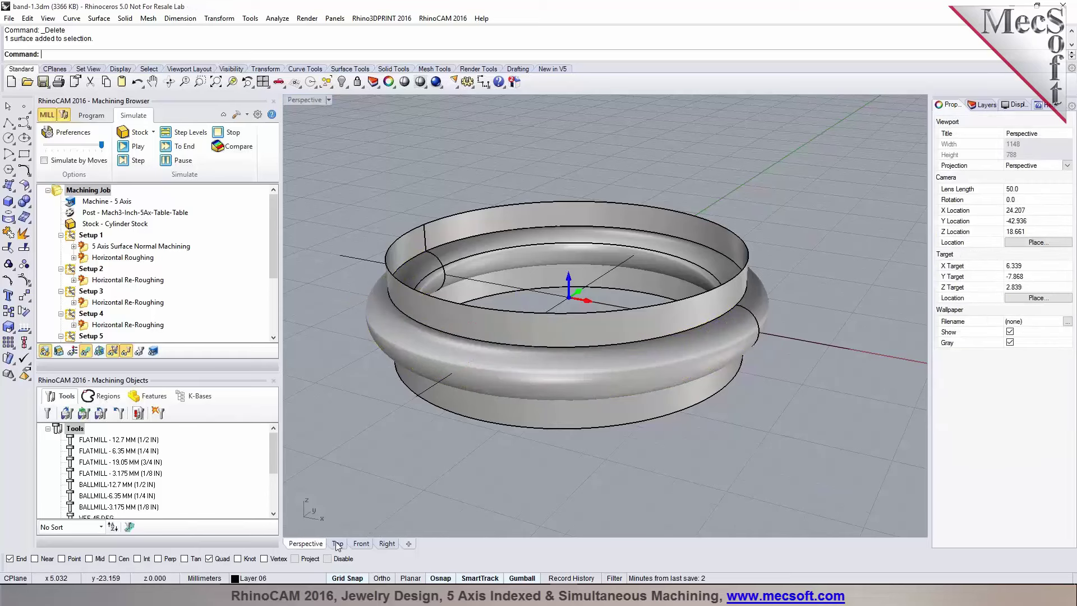
{"action": "left_click", "coordinate": [612, 144]}
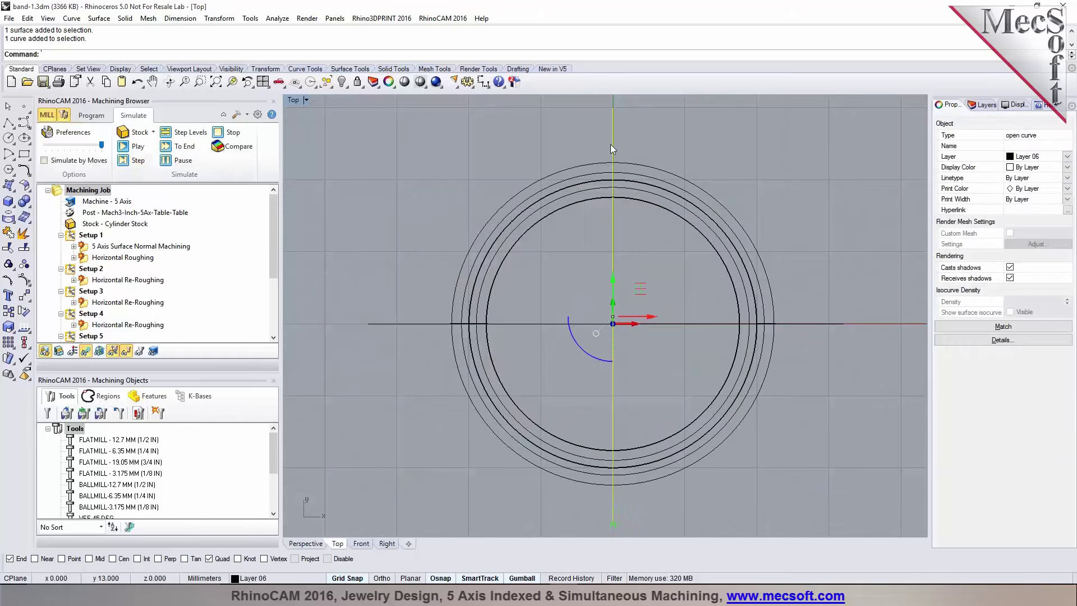
{"action": "left_click", "coordinate": [306, 543]}
{"action": "middle_click", "coordinate": [271, 71]}
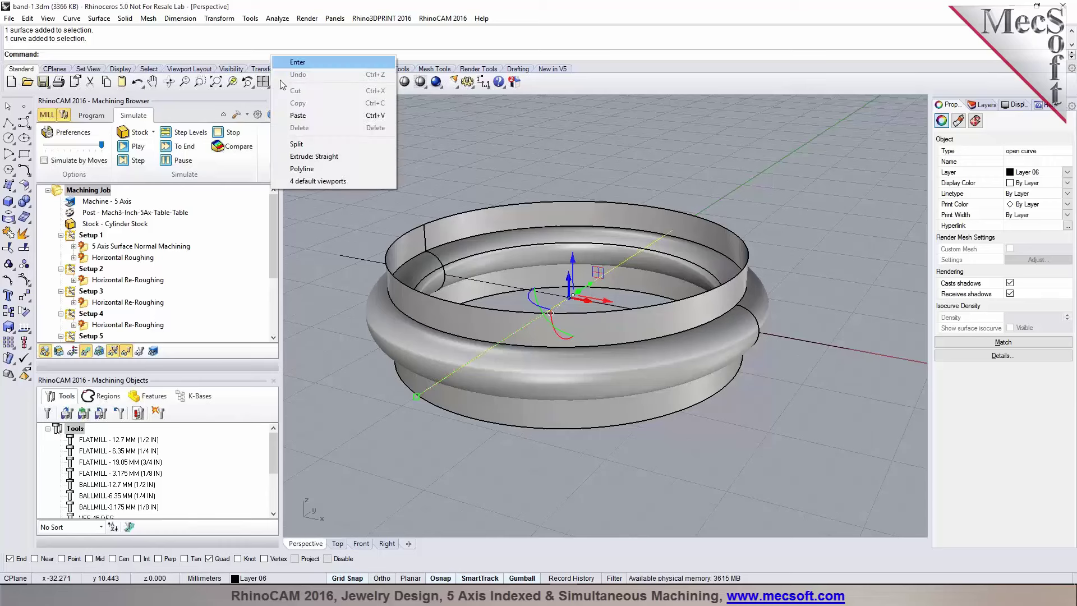
{"action": "left_click", "coordinate": [314, 150]}
{"action": "key", "text": "Return"}
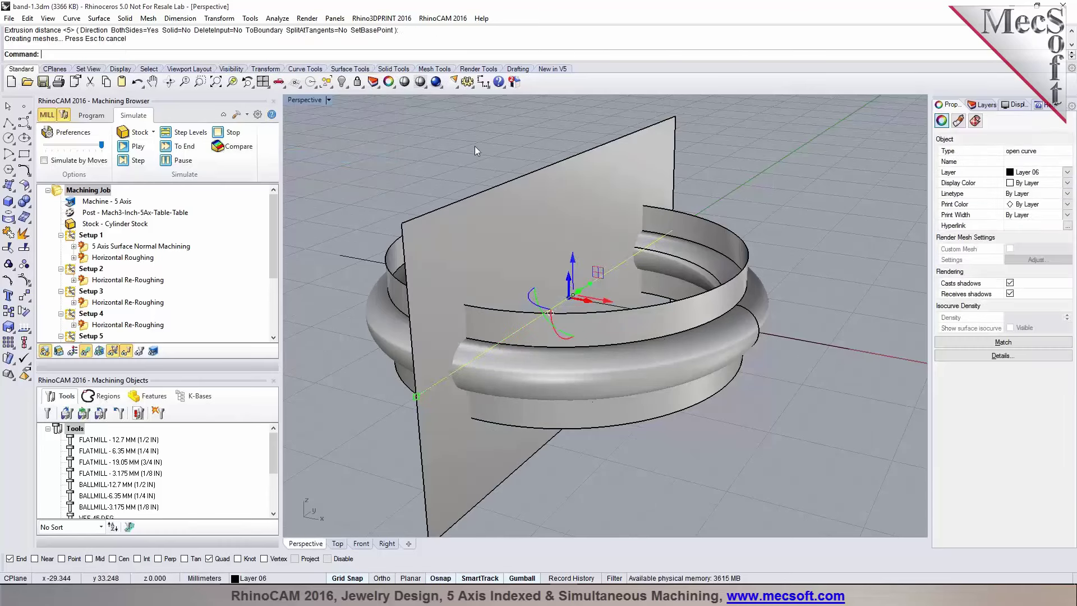
Step: Split the front half of the rounded band with the second vertical cutting surface
{"action": "middle_click", "coordinate": [190, 57]}
{"action": "left_click", "coordinate": [230, 156]}
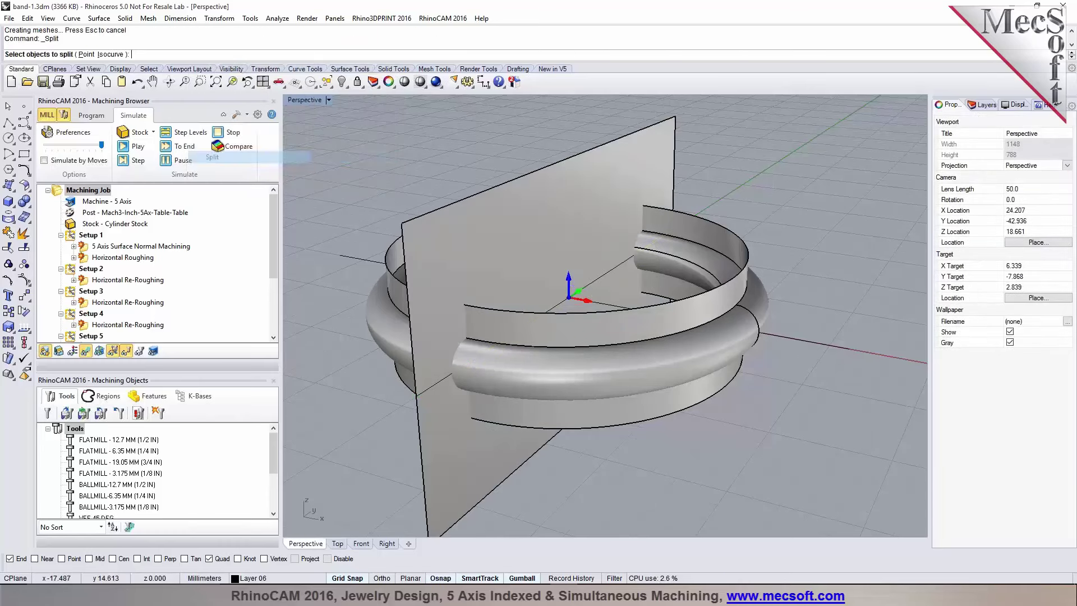
{"action": "left_click", "coordinate": [726, 340]}
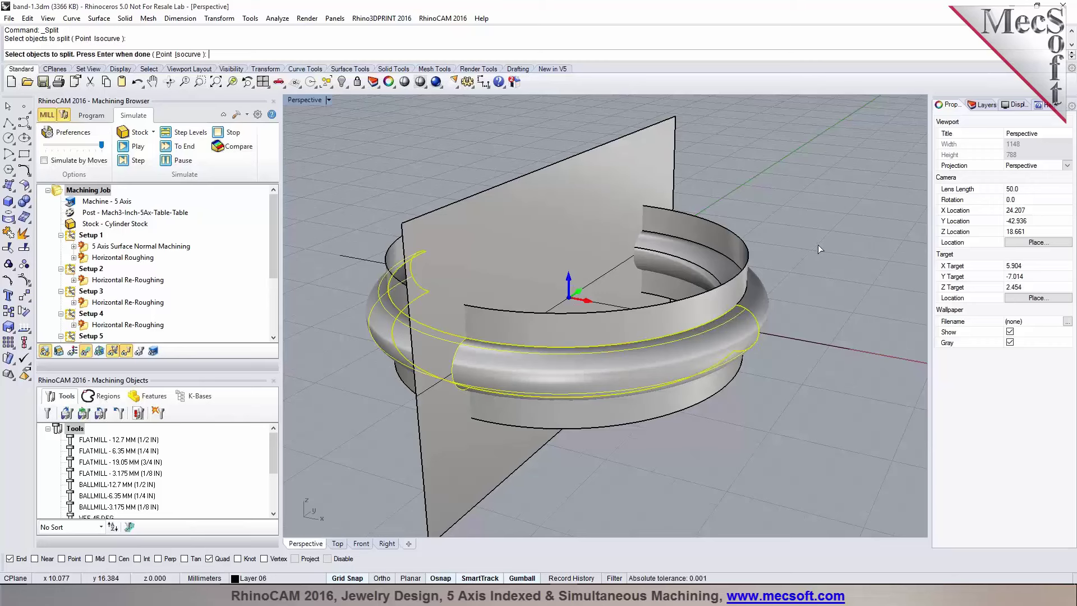
Step: Split the rounded outer band surface with the vertical cutting plane and delete the plane
{"action": "left_click", "coordinate": [764, 287]}
{"action": "key", "text": "Return"}
{"action": "left_click", "coordinate": [632, 177]}
{"action": "key", "text": "Return"}
{"action": "left_click", "coordinate": [635, 166]}
{"action": "key", "text": "Delete"}
{"action": "right_click_drag", "start_coordinate": [661, 203], "coordinate": [578, 298]}
{"action": "scroll", "coordinate": [584, 233], "scroll_direction": "down", "scroll_amount": 3}
Step: Start a 5 Axis Between 2 Curves machining operation under Setup 1
{"action": "left_click", "coordinate": [90, 235]}
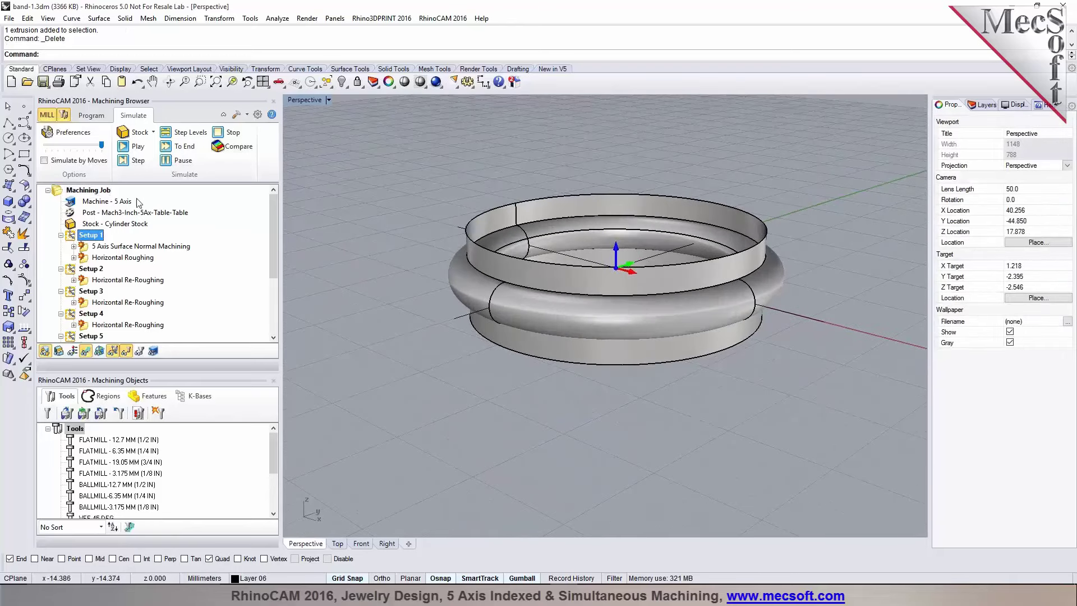
{"action": "left_click", "coordinate": [91, 115]}
{"action": "left_click", "coordinate": [218, 146]}
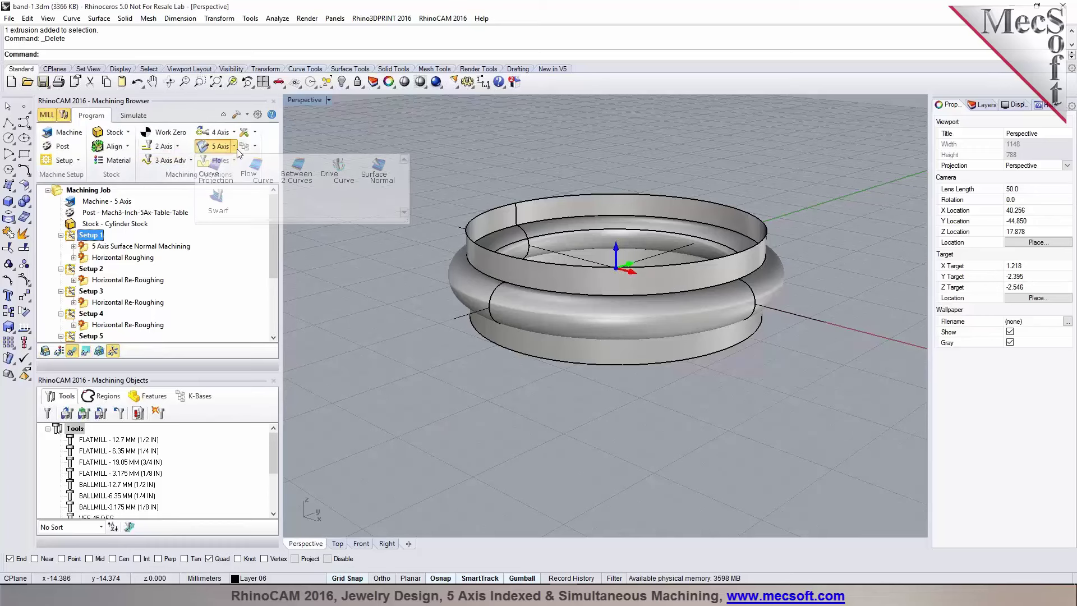
{"action": "left_click", "coordinate": [307, 184]}
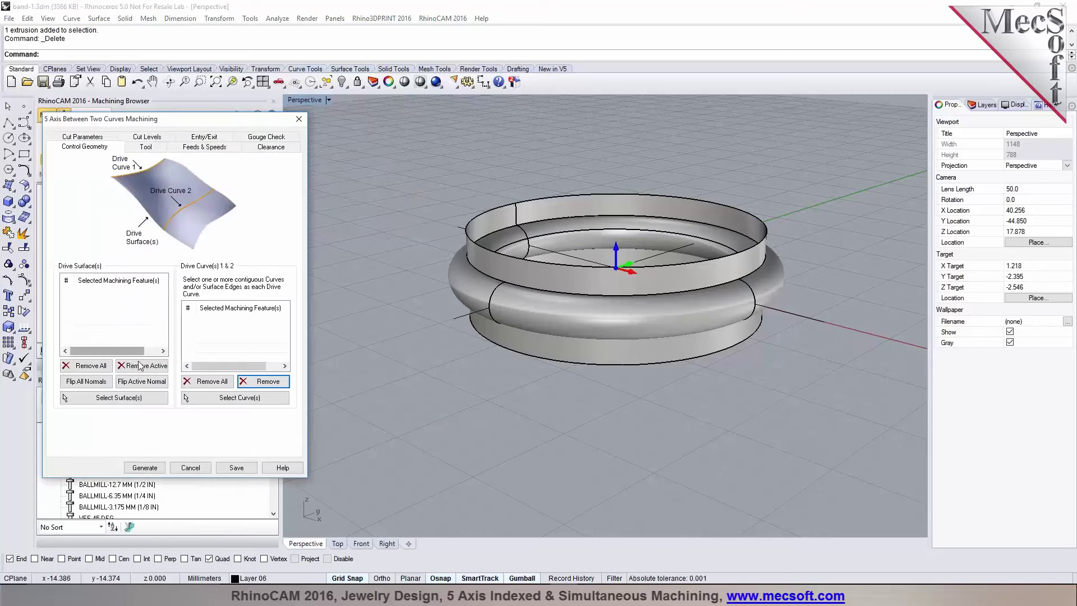
Step: Select the two arc-shaped end edges of the split outer band segment as drive curves 1 and 2
{"action": "left_click", "coordinate": [205, 399]}
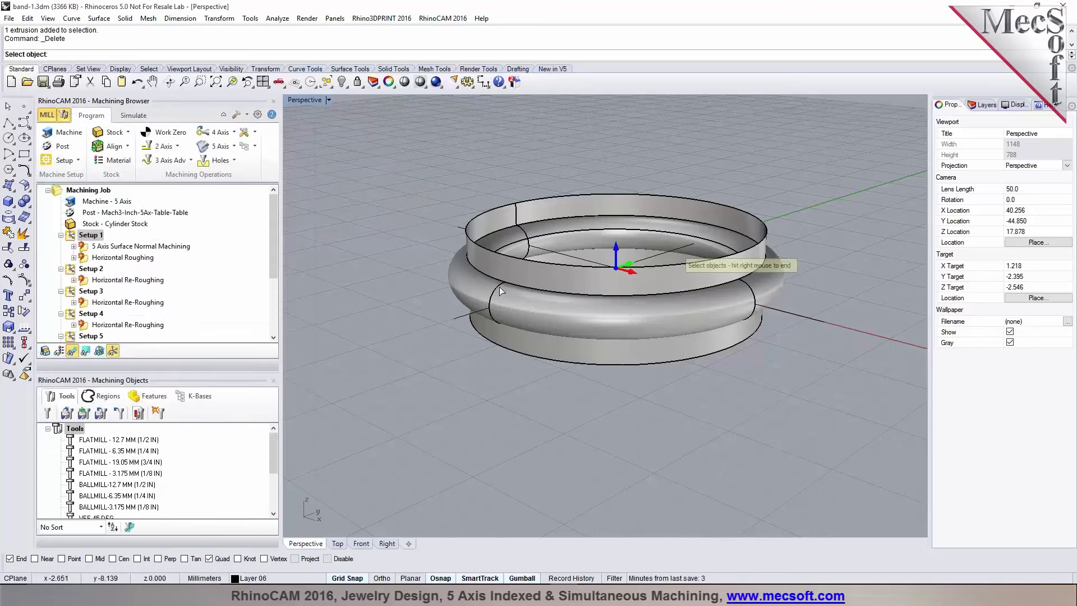
{"action": "left_click", "coordinate": [516, 297]}
{"action": "left_click", "coordinate": [541, 318]}
{"action": "right_click_drag", "start_coordinate": [536, 323], "coordinate": [683, 316]}
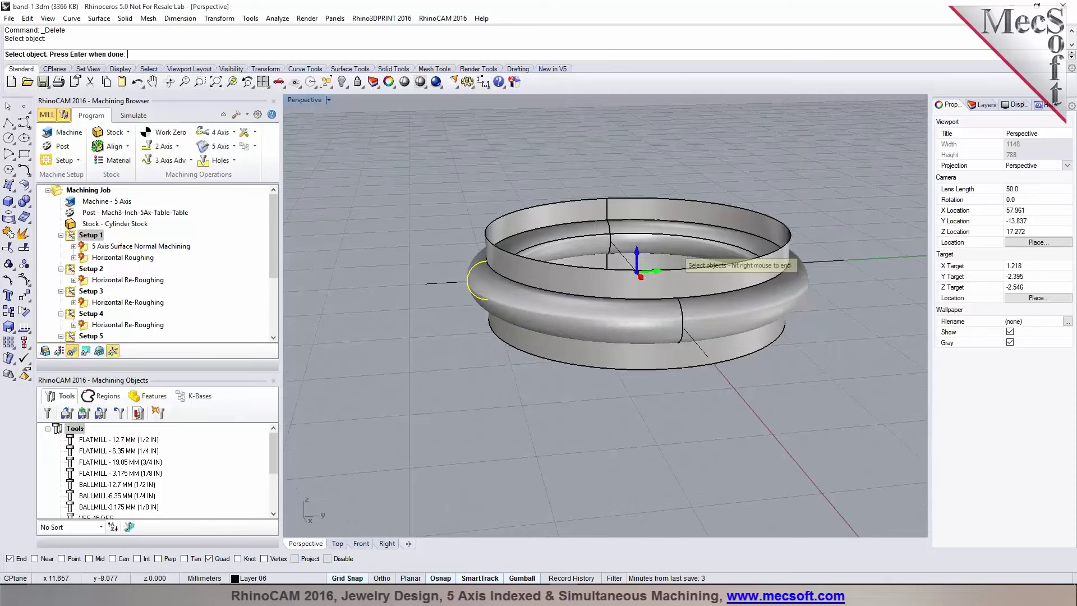
{"action": "left_click", "coordinate": [683, 316]}
{"action": "key", "text": "Return"}
{"action": "right_click", "coordinate": [640, 348]}
{"action": "right_click_drag", "start_coordinate": [527, 328], "coordinate": [500, 302]}
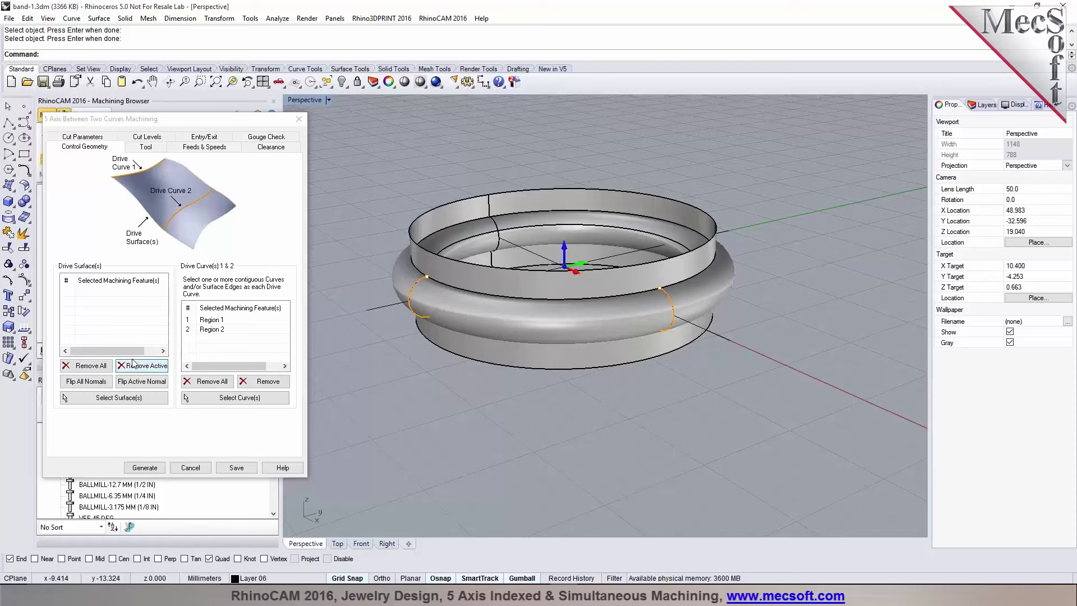
Step: Select the rounded outer band segment between the two arc edges as the drive surface
{"action": "left_click", "coordinate": [139, 398]}
{"action": "left_click", "coordinate": [139, 398]}
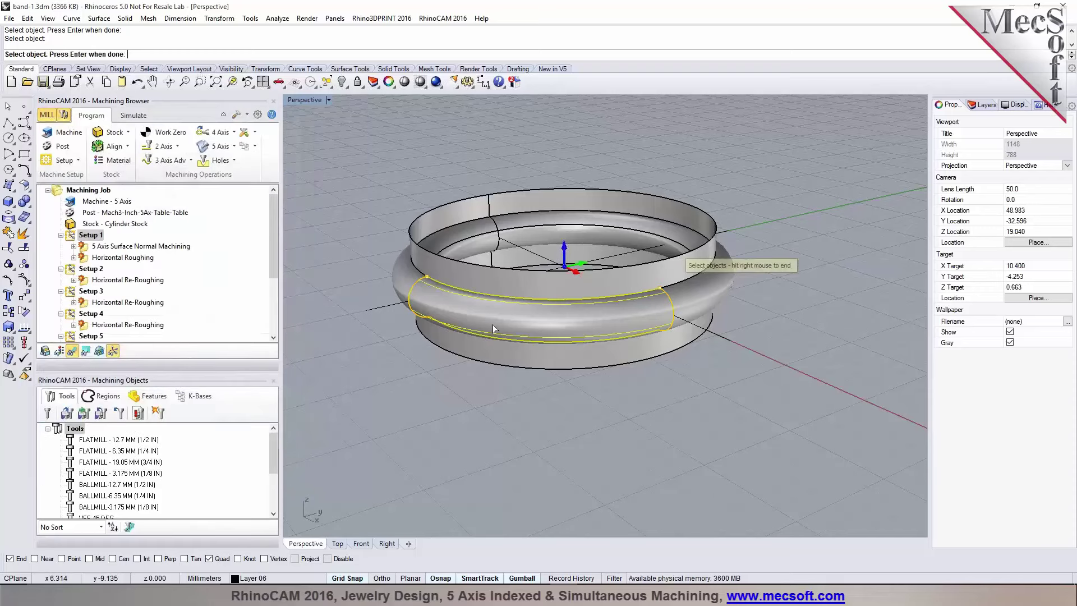
{"action": "right_click", "coordinate": [454, 336]}
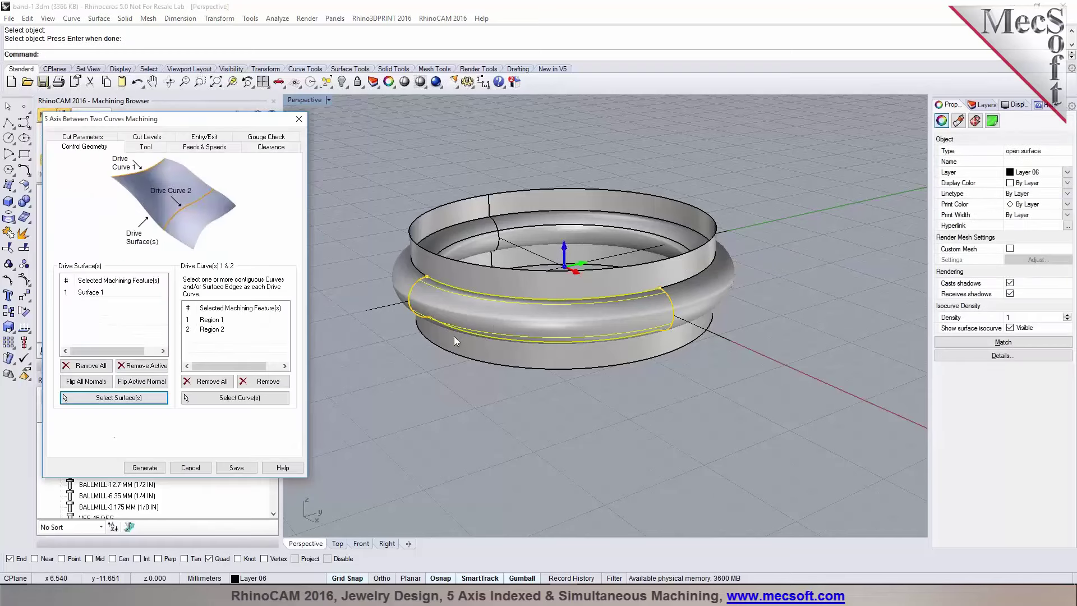
Step: Assign the BALLMILL-1.5875 MM (1/16 IN) tool and generate the toolpath, saving the file
{"action": "left_click", "coordinate": [147, 147]}
{"action": "left_click", "coordinate": [125, 257]}
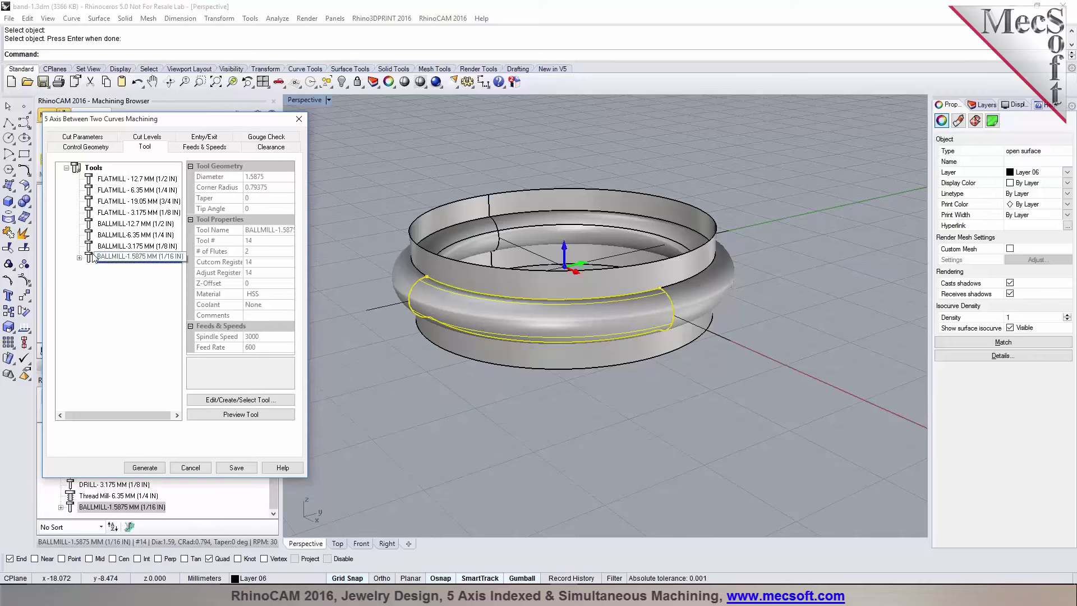
{"action": "left_click", "coordinate": [76, 138]}
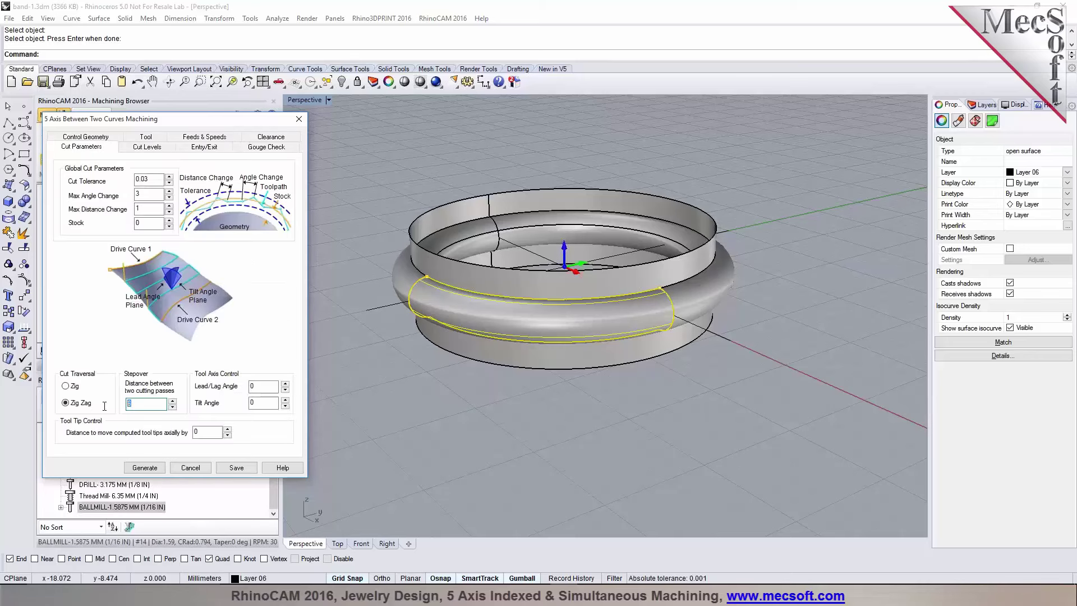
{"action": "left_click", "coordinate": [145, 467]}
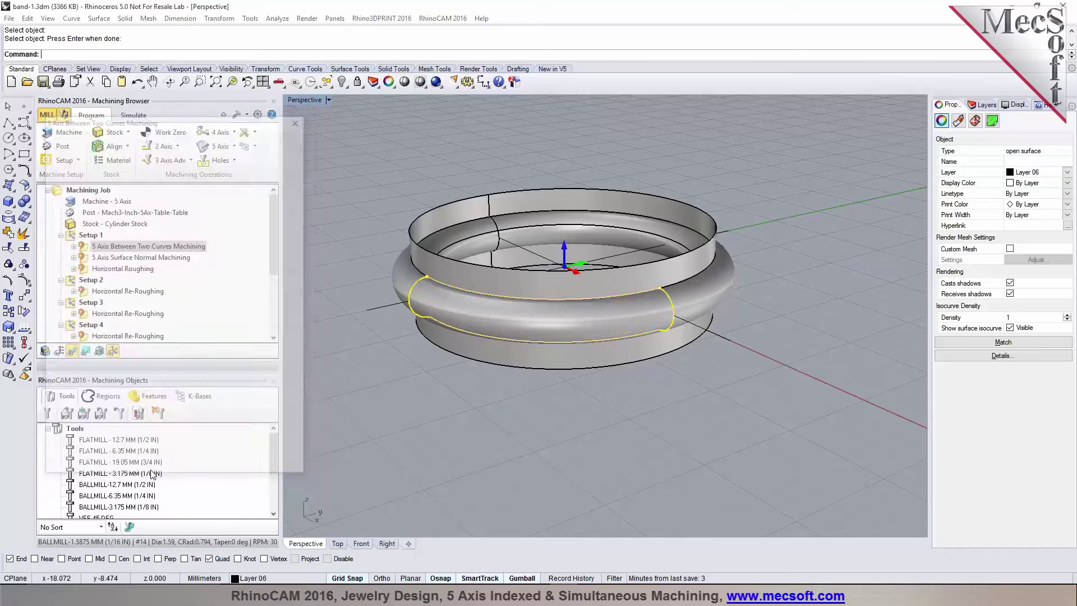
{"action": "right_click_drag", "start_coordinate": [392, 409], "coordinate": [532, 397]}
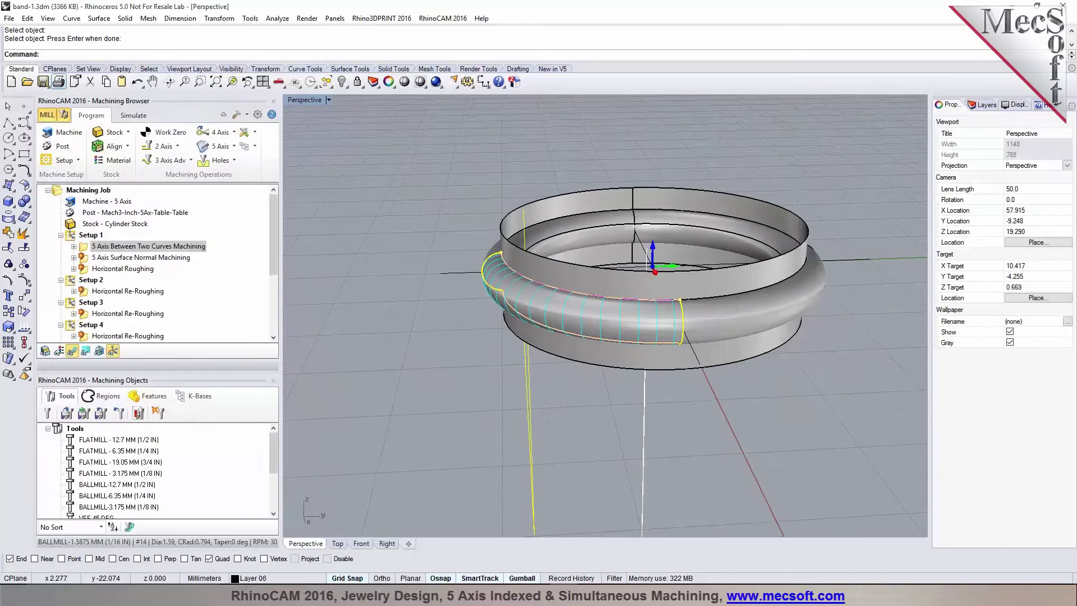
{"action": "left_click", "coordinate": [43, 82]}
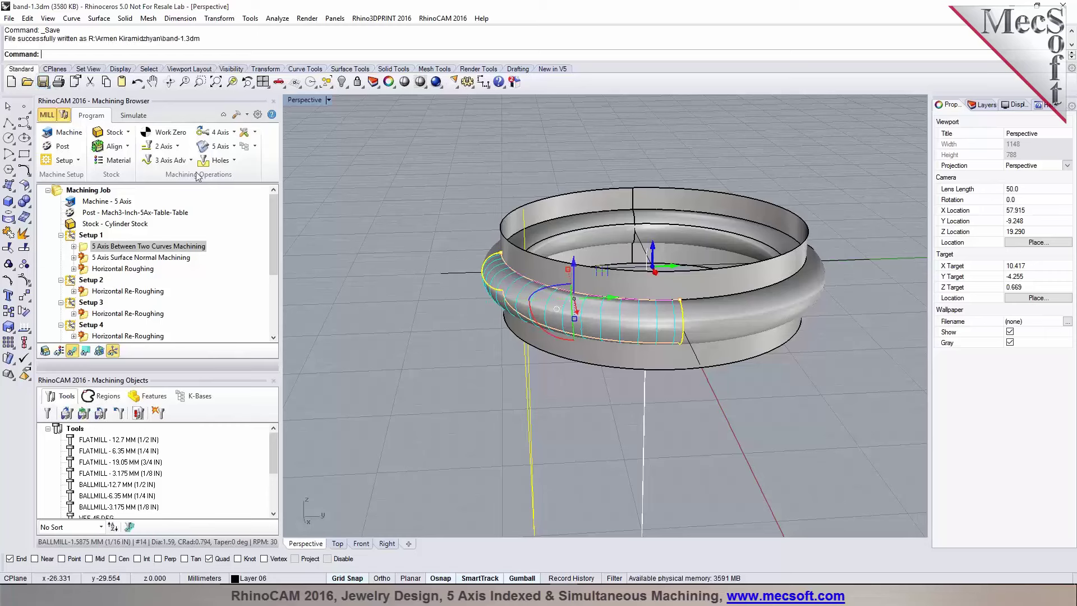
Step: Simulate the 5 Axis Between Two Curves toolpath at the slowest simulation speed
{"action": "left_click", "coordinate": [123, 116]}
{"action": "left_click", "coordinate": [113, 247]}
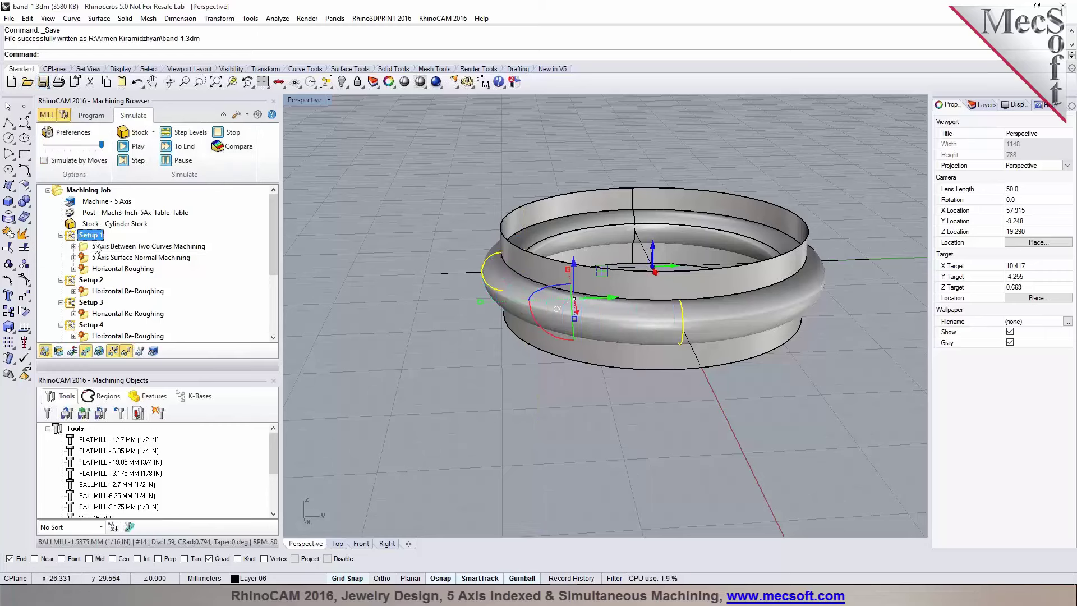
{"action": "left_click", "coordinate": [123, 147]}
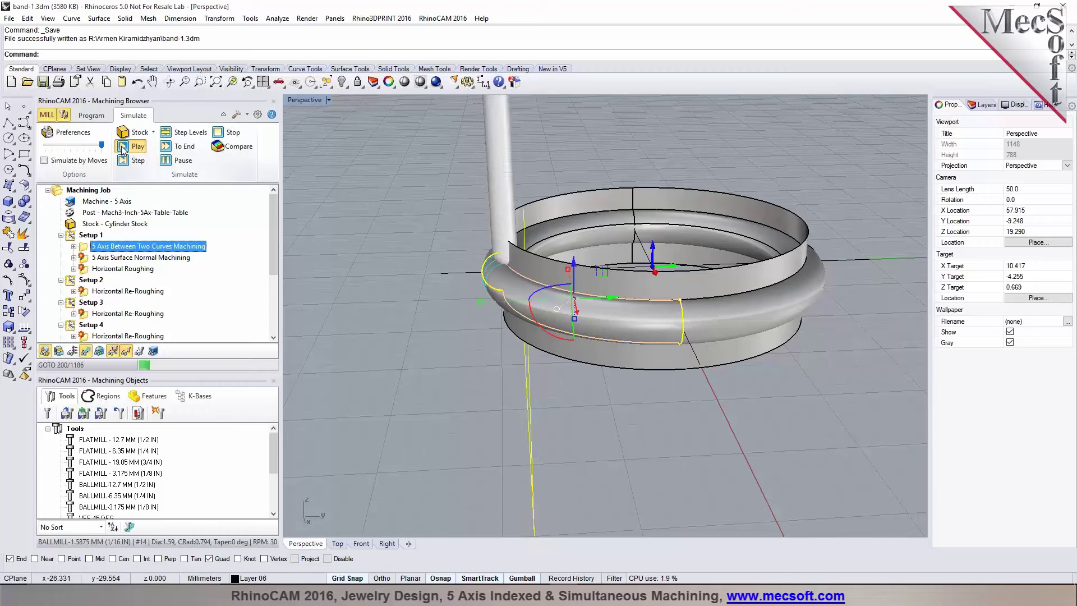
{"action": "left_click_drag", "start_coordinate": [101, 146], "coordinate": [46, 146]}
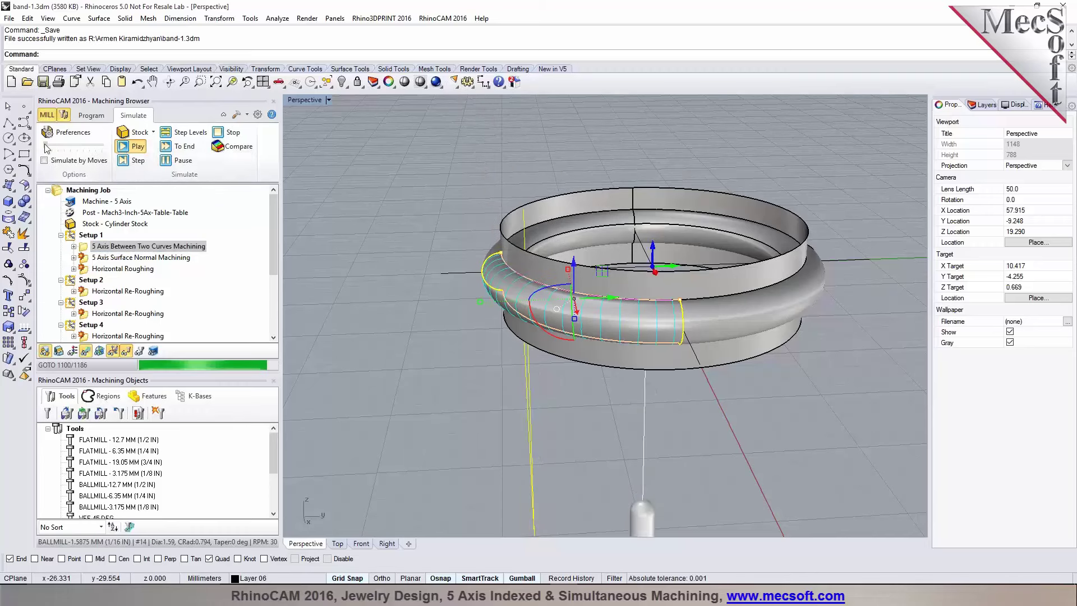
{"action": "right_click_drag", "start_coordinate": [524, 238], "coordinate": [680, 359]}
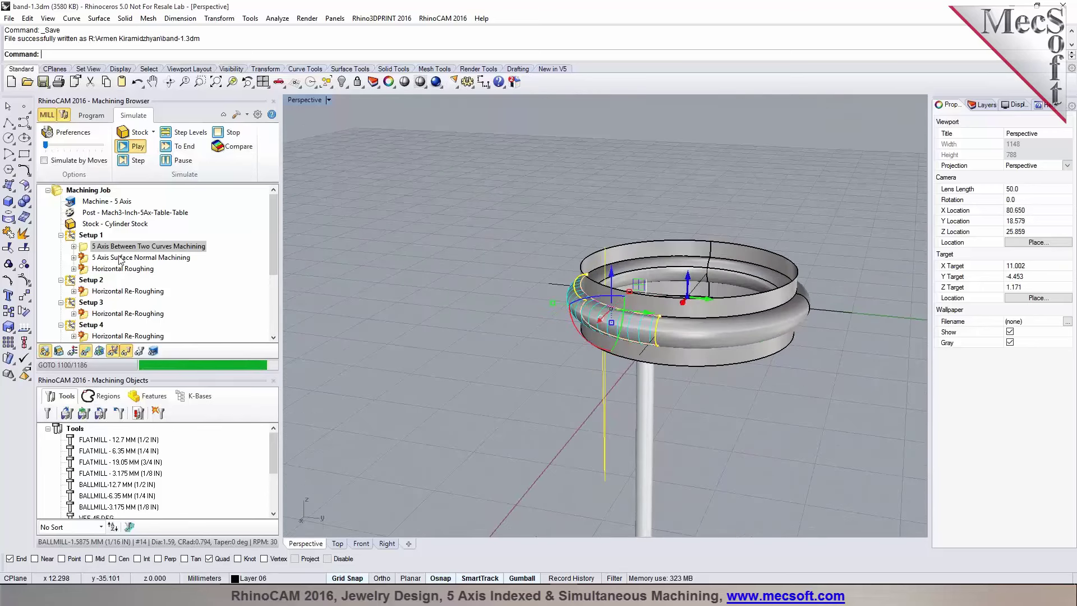
Step: Change the 5 Axis Between Two Curves operation's clearance definition to Cylinder and regenerate the toolpath
{"action": "double_click", "coordinate": [91, 247]}
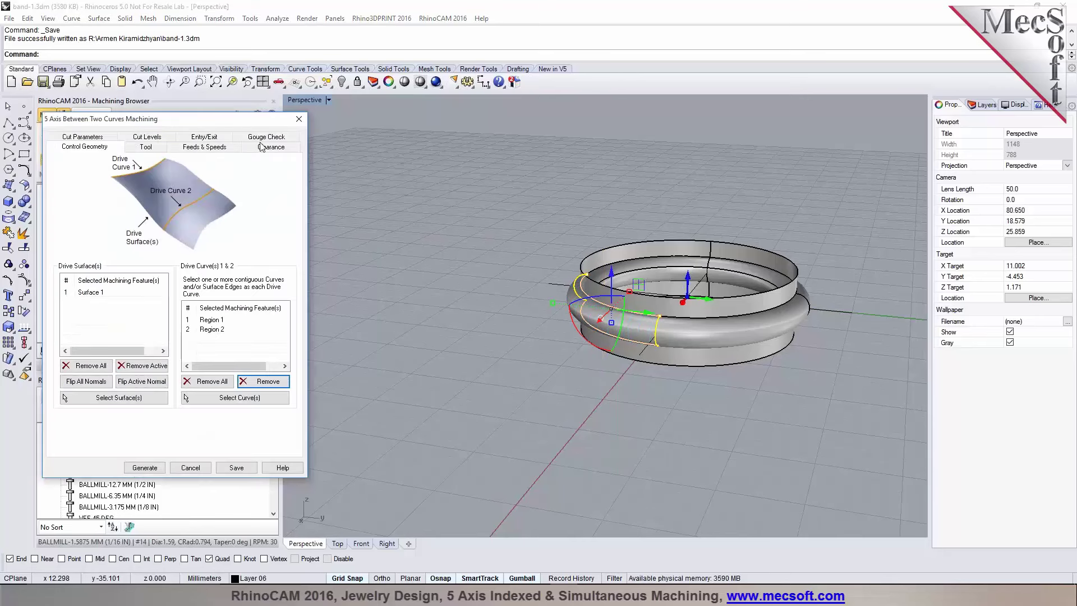
{"action": "left_click", "coordinate": [265, 138]}
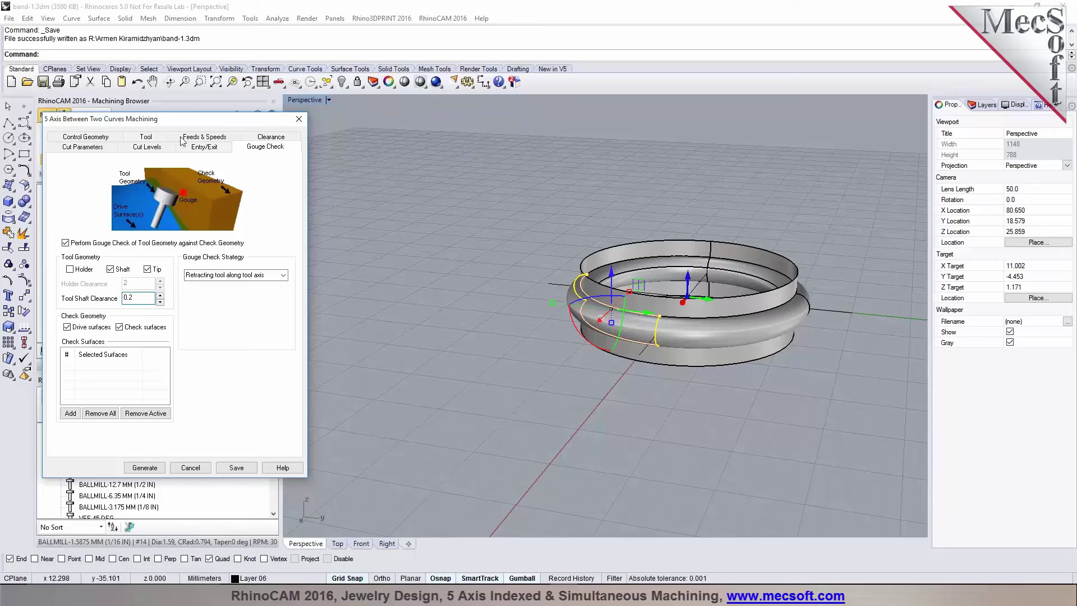
{"action": "left_click", "coordinate": [271, 138]}
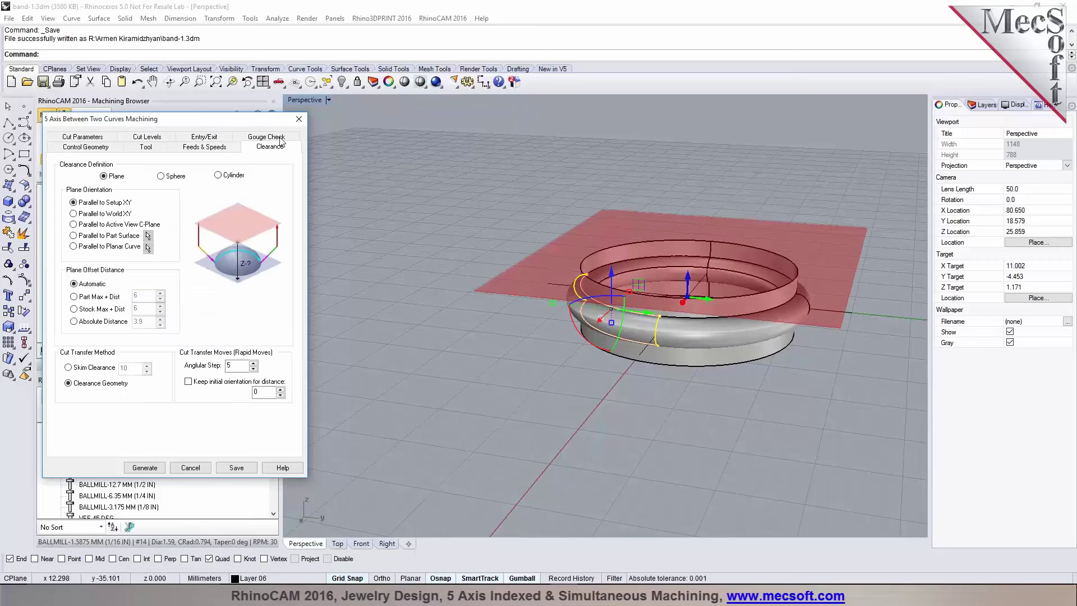
{"action": "left_click", "coordinate": [219, 175]}
{"action": "left_click", "coordinate": [145, 467]}
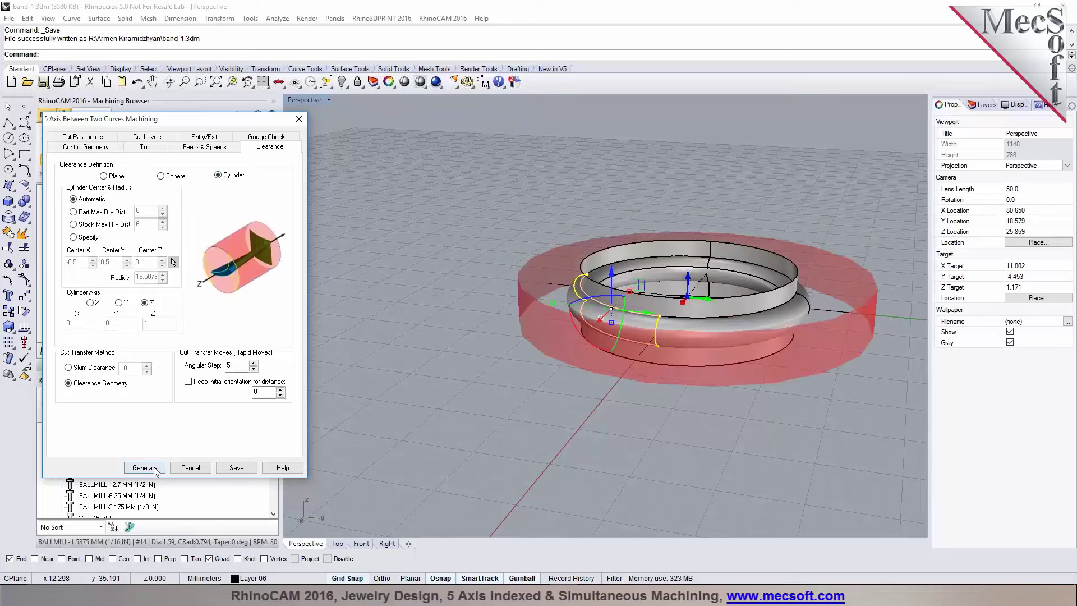
{"action": "right_click_drag", "start_coordinate": [437, 370], "coordinate": [483, 286]}
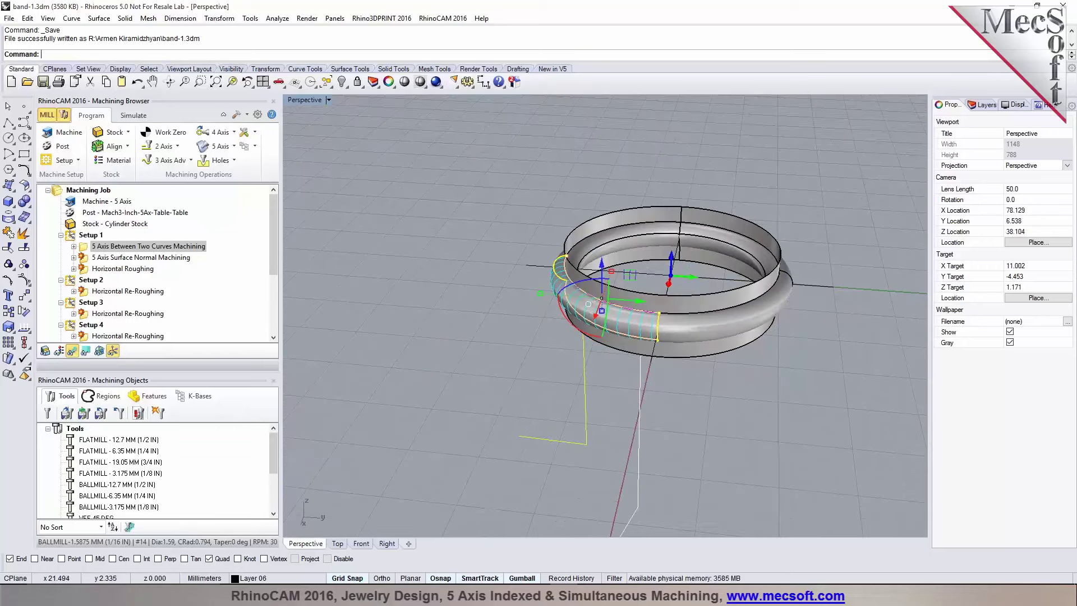
Step: Set both the entry and exit motion types of the 5 Axis Between Two Curves operation to Vertical Tangential Arc
{"action": "double_click", "coordinate": [112, 246]}
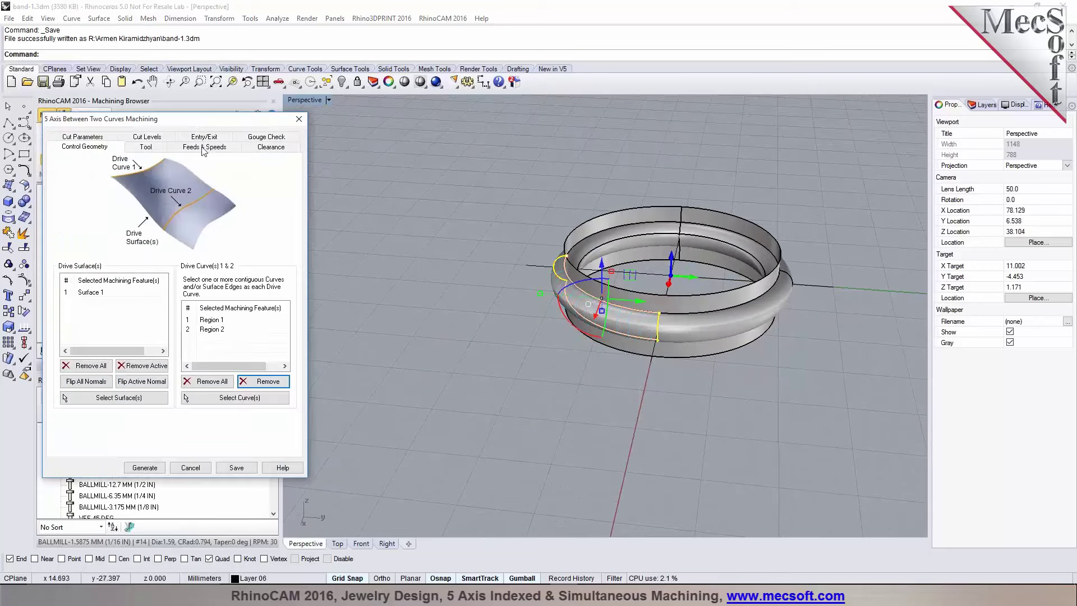
{"action": "left_click", "coordinate": [203, 146]}
{"action": "left_click", "coordinate": [150, 290]}
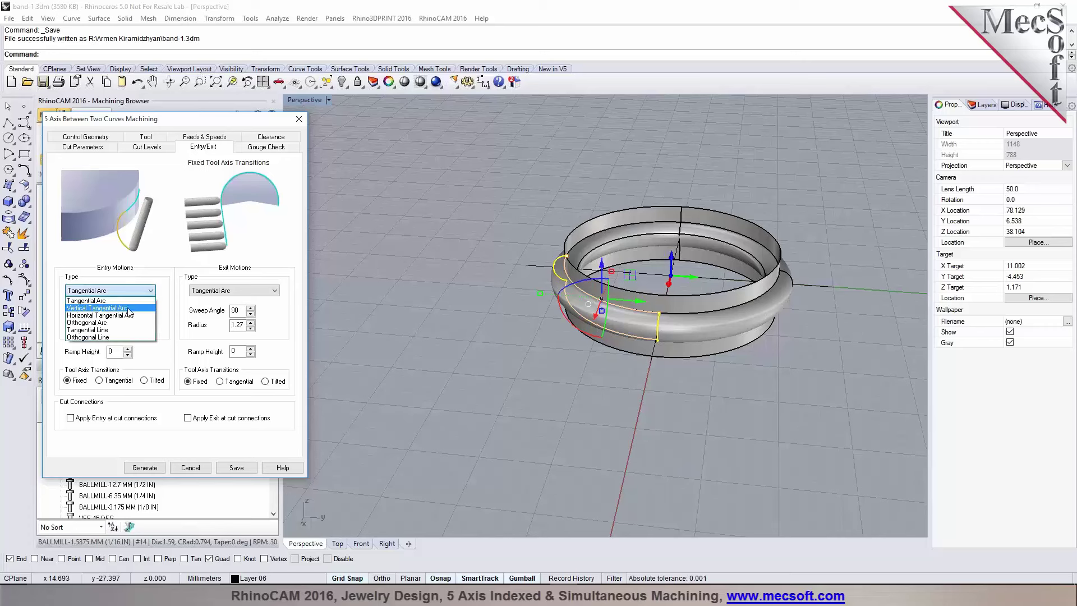
{"action": "left_click", "coordinate": [128, 308]}
{"action": "left_click", "coordinate": [275, 290]}
{"action": "left_click", "coordinate": [235, 308]}
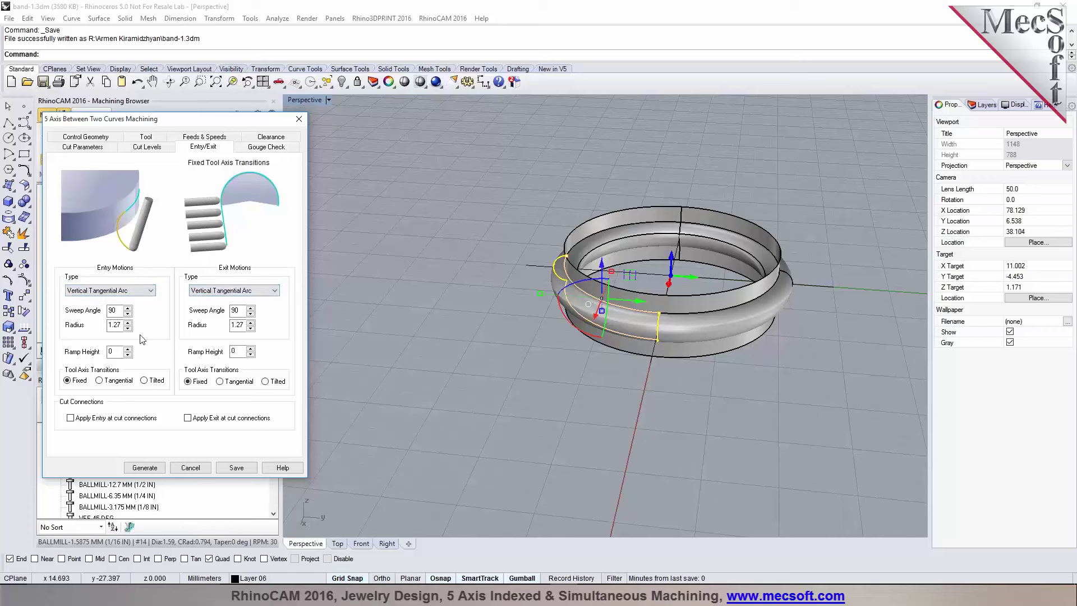
Step: Set the entry and exit arc radii to 1 and regenerate the toolpath
{"action": "double_click", "coordinate": [114, 327]}
{"action": "type", "text": "1"}
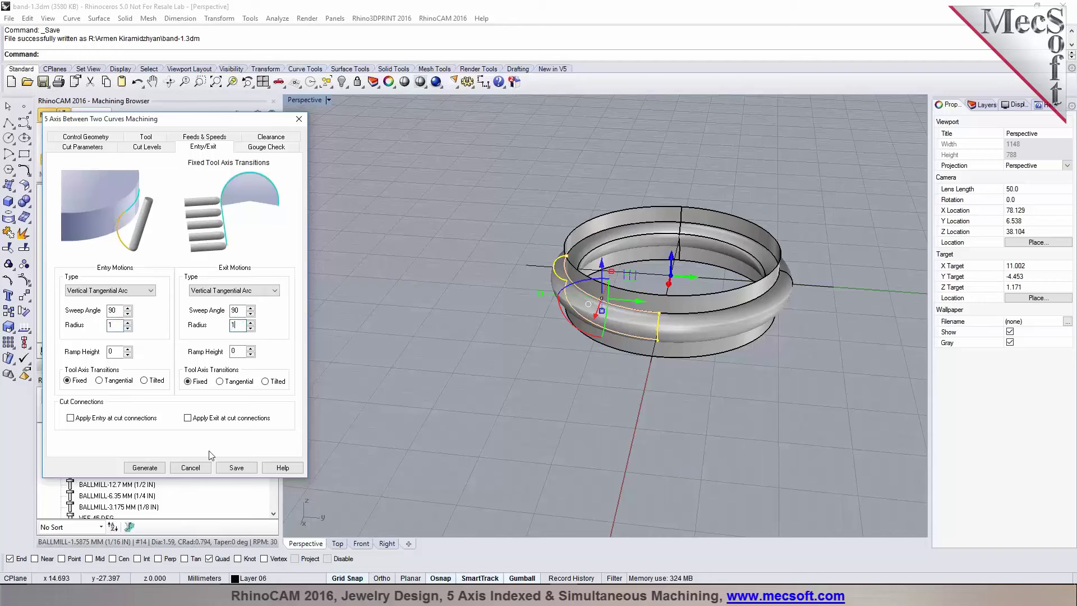
{"action": "left_click", "coordinate": [145, 467]}
{"action": "right_click_drag", "start_coordinate": [549, 328], "coordinate": [548, 403]}
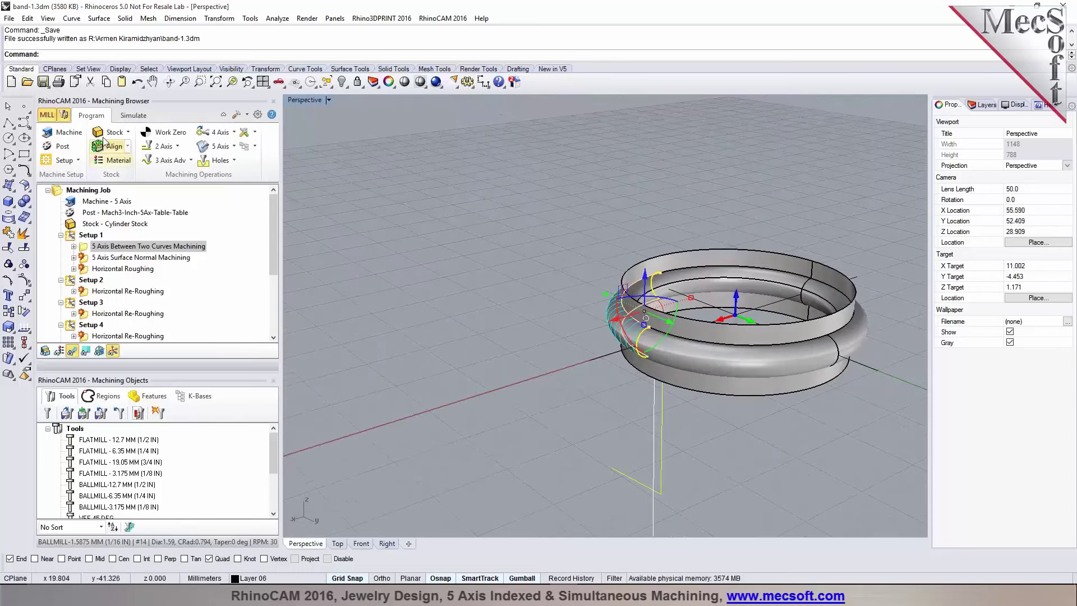
Step: Save the file and simulate the regenerated 5 Axis Between Two Curves toolpath
{"action": "left_click", "coordinate": [42, 81]}
{"action": "left_click", "coordinate": [133, 115]}
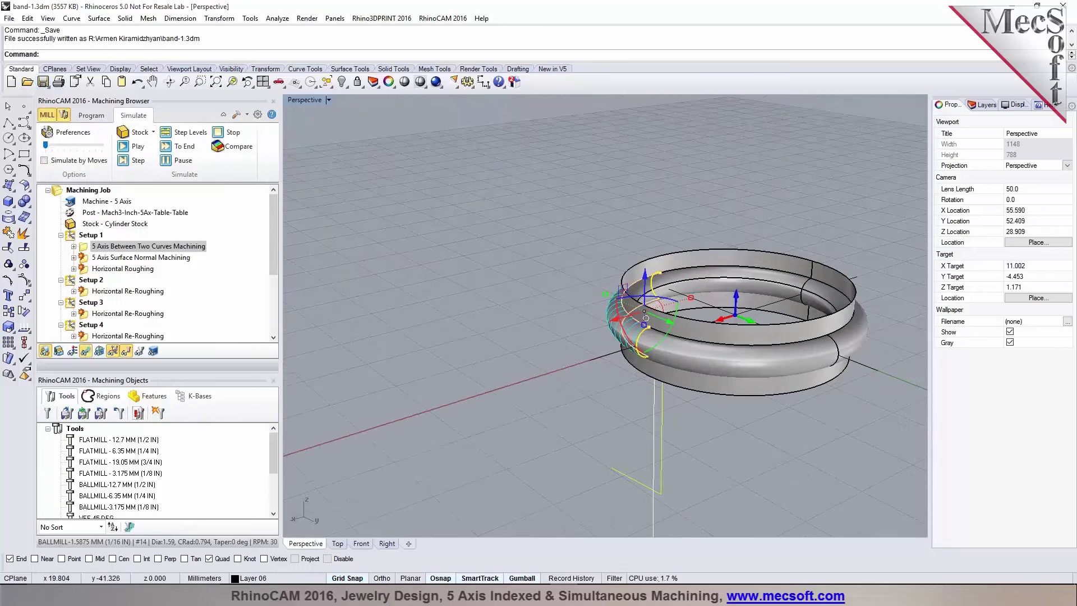
{"action": "left_click", "coordinate": [135, 147]}
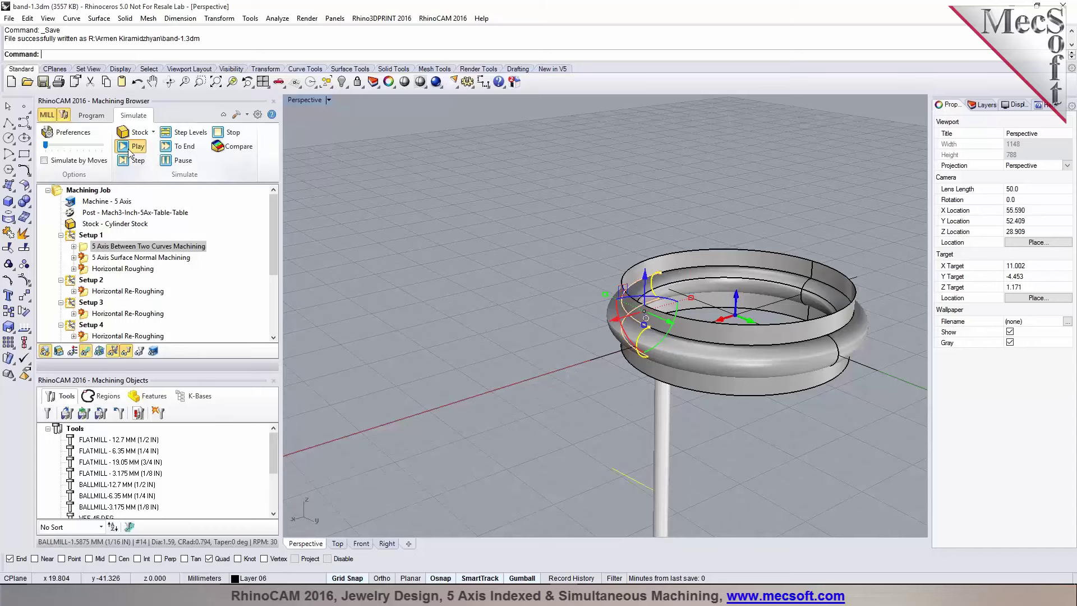
{"action": "right_click_drag", "start_coordinate": [457, 251], "coordinate": [662, 400]}
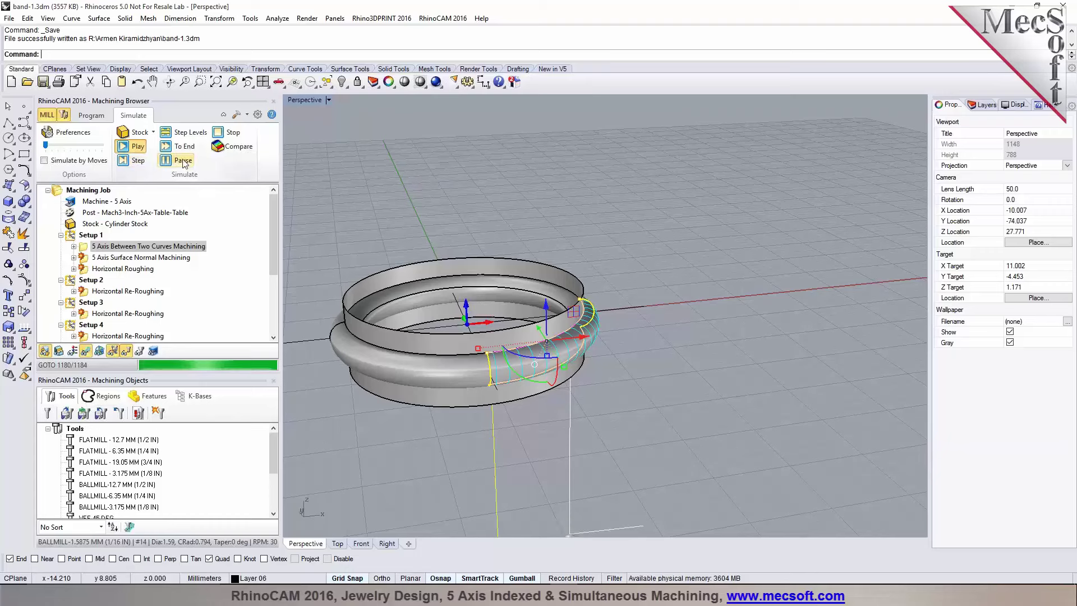
Step: Examine the toolpath passes and entry and exit arcs on the outer band segment from several angles
{"action": "right_click_drag", "start_coordinate": [644, 368], "coordinate": [476, 370]}
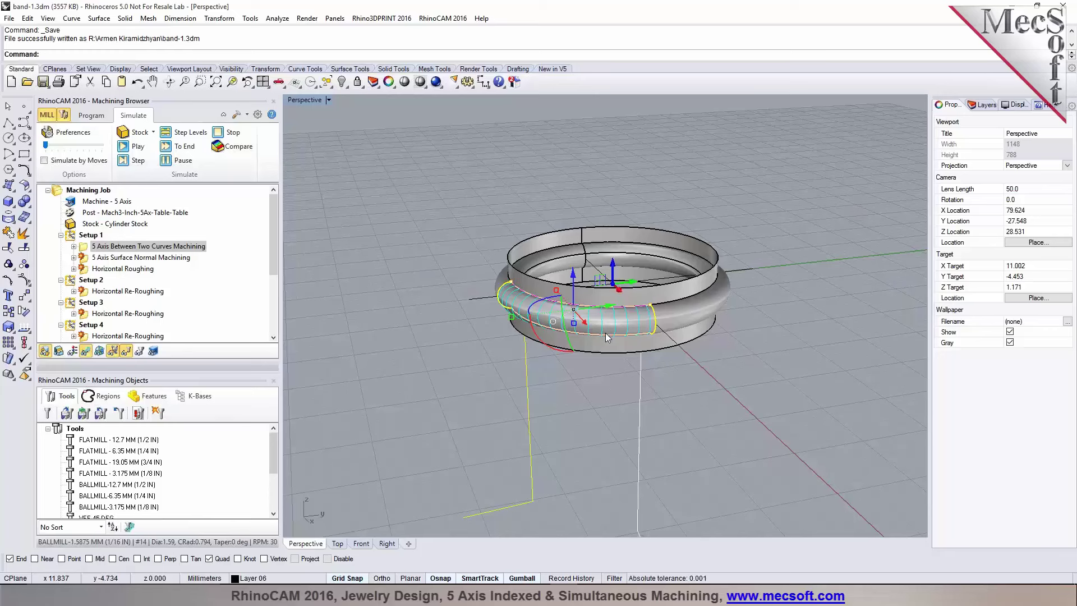
{"action": "scroll", "coordinate": [527, 253], "scroll_direction": "up", "scroll_amount": 1}
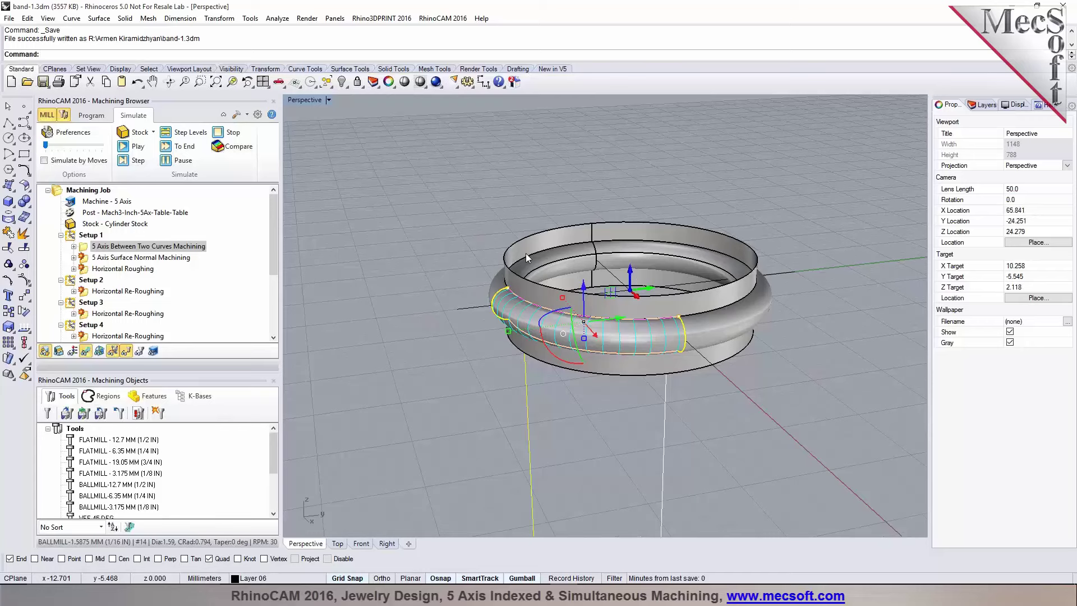
{"action": "scroll", "coordinate": [526, 254], "scroll_direction": "up", "scroll_amount": 1}
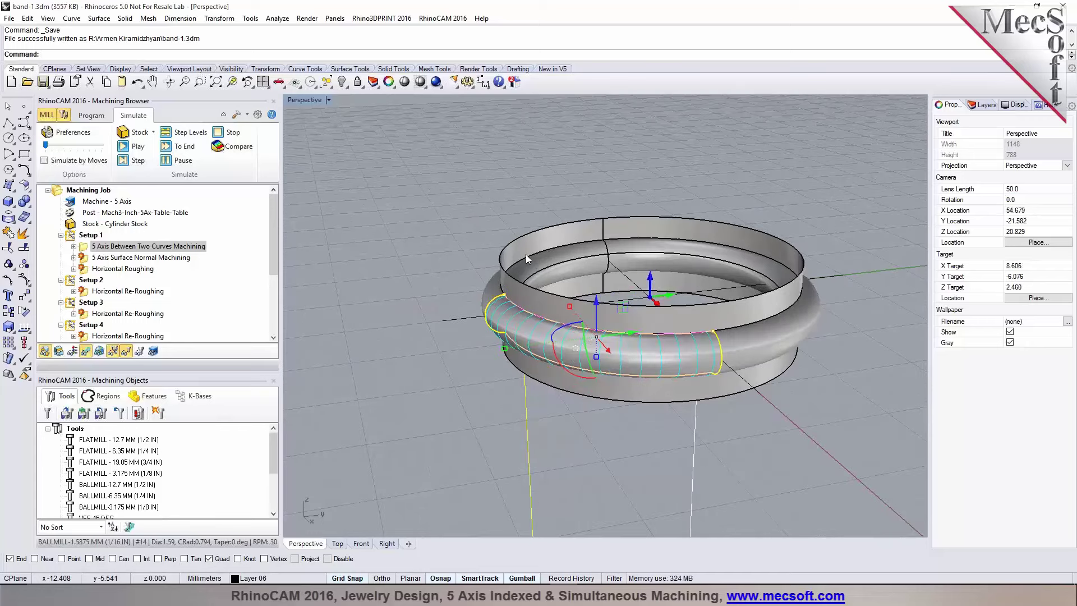
{"action": "scroll", "coordinate": [529, 263], "scroll_direction": "up", "scroll_amount": 1}
{"action": "scroll", "coordinate": [573, 325], "scroll_direction": "up", "scroll_amount": 1}
{"action": "right_click_drag", "start_coordinate": [573, 325], "coordinate": [645, 300]}
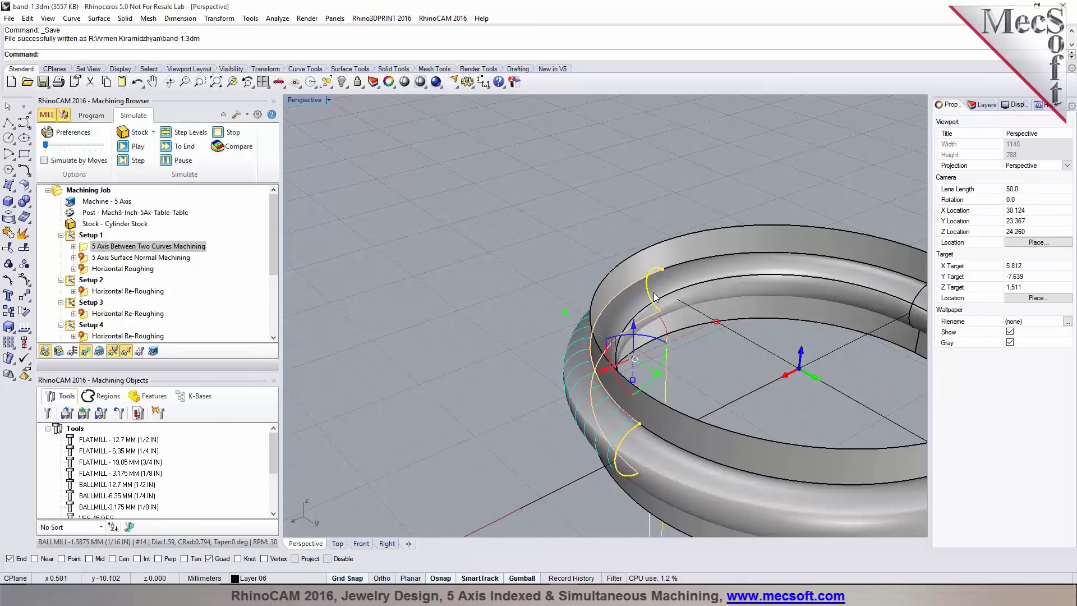
{"action": "right_click_drag", "start_coordinate": [643, 293], "coordinate": [750, 320]}
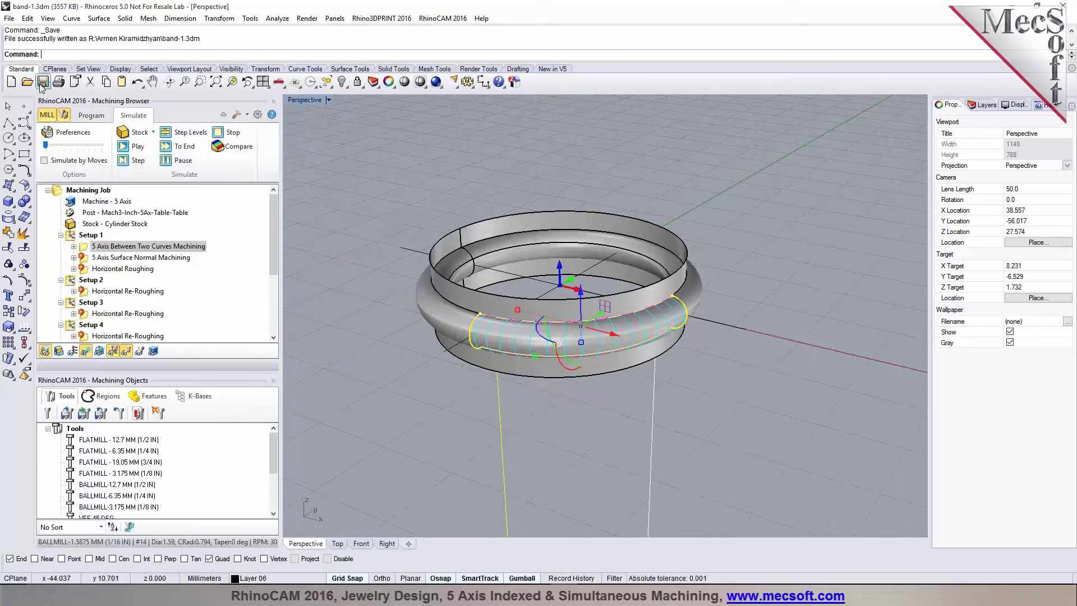
Step: Save the file and compare Layer 01's geometry with the band by switching that layer on and off
{"action": "left_click", "coordinate": [43, 82]}
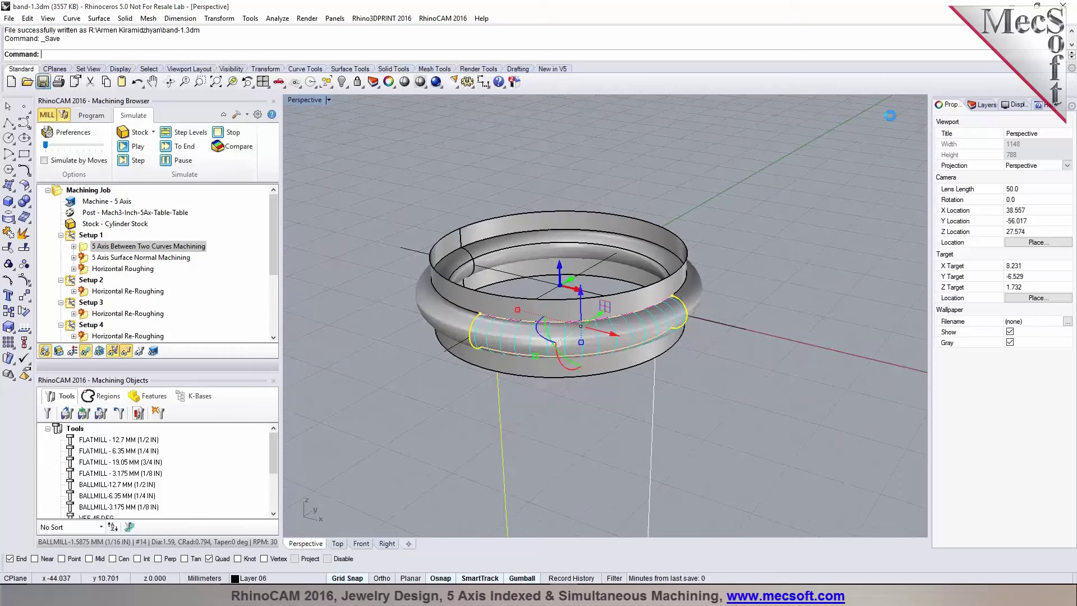
{"action": "left_click", "coordinate": [982, 104]}
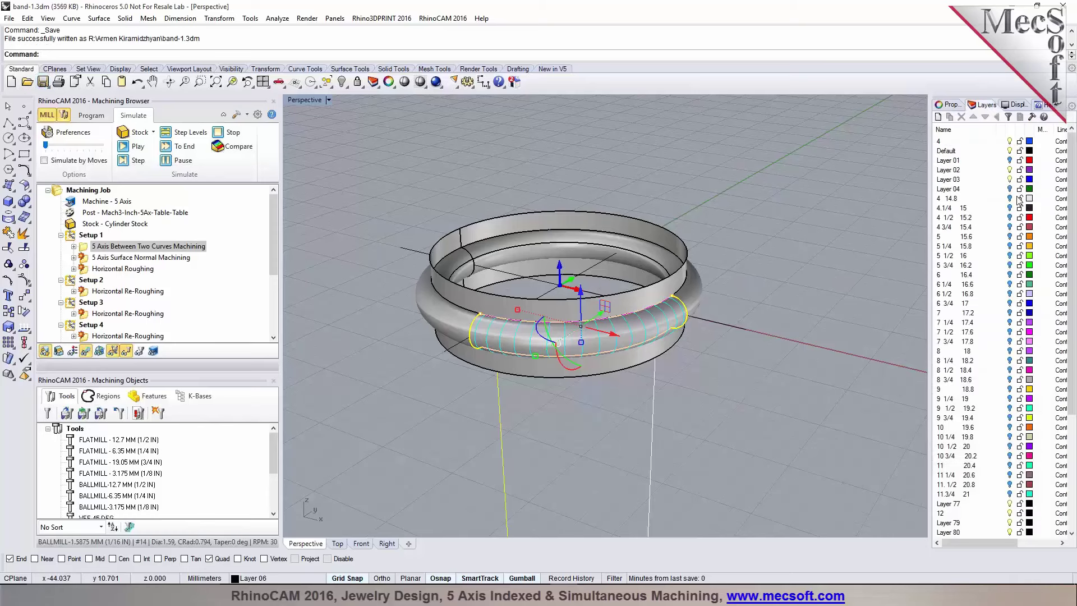
{"action": "left_click", "coordinate": [1010, 160]}
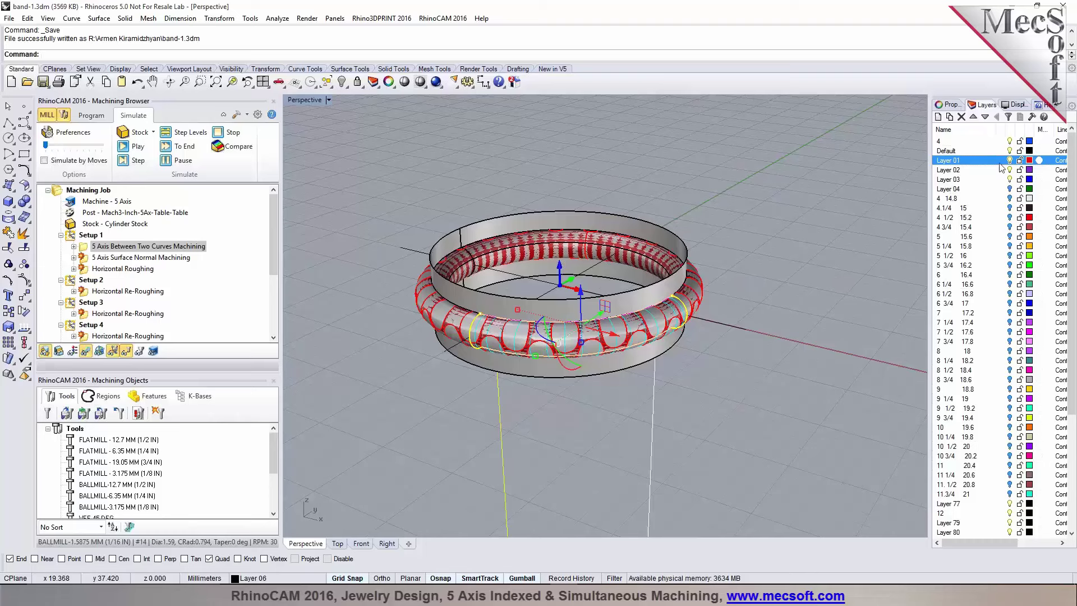
{"action": "left_click", "coordinate": [1009, 161]}
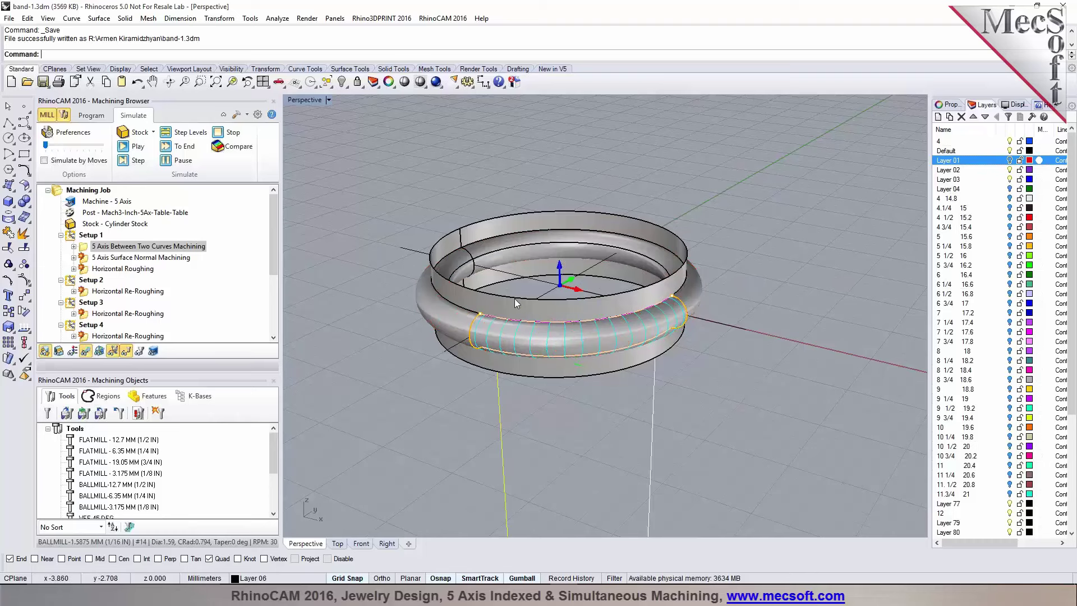
Step: Switch to the four-view layout, select all visible objects in the top view and hide them
{"action": "right_click_drag", "start_coordinate": [514, 299], "coordinate": [275, 89]}
{"action": "left_click", "coordinate": [262, 82]}
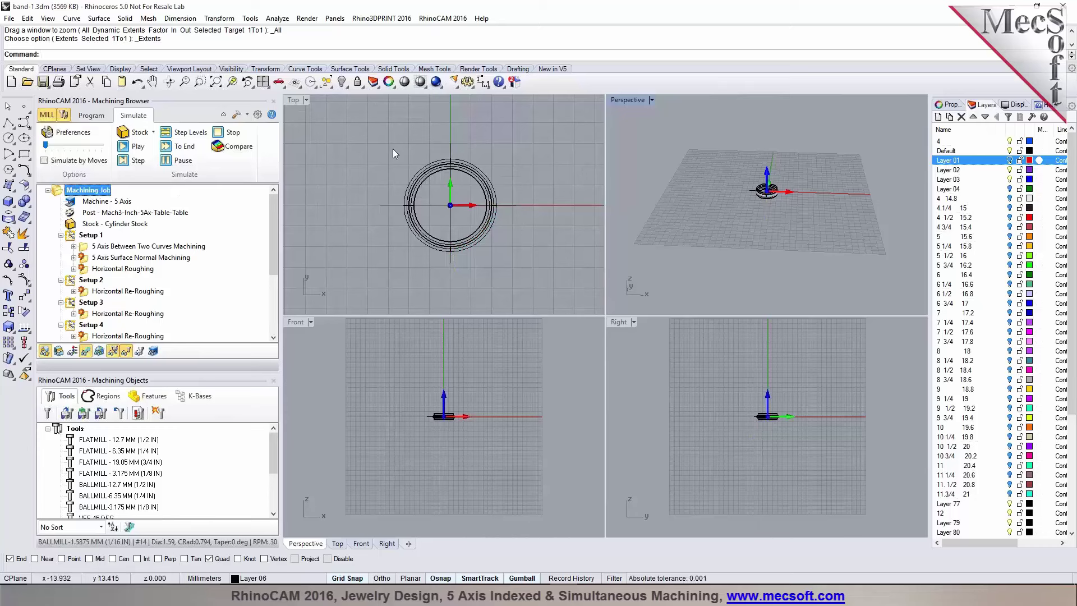
{"action": "left_click_drag", "start_coordinate": [361, 147], "coordinate": [597, 284]}
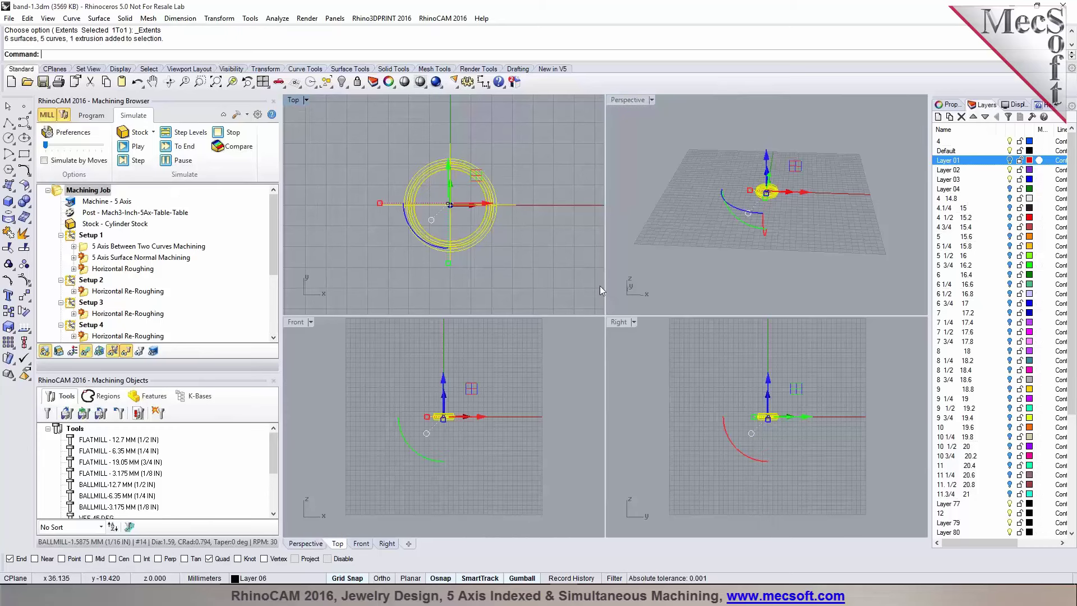
{"action": "key", "text": "ctrl+h"}
Step: Turn on Layer 01 and show its band model in a maximized, shaded perspective view
{"action": "left_click", "coordinate": [1010, 161]}
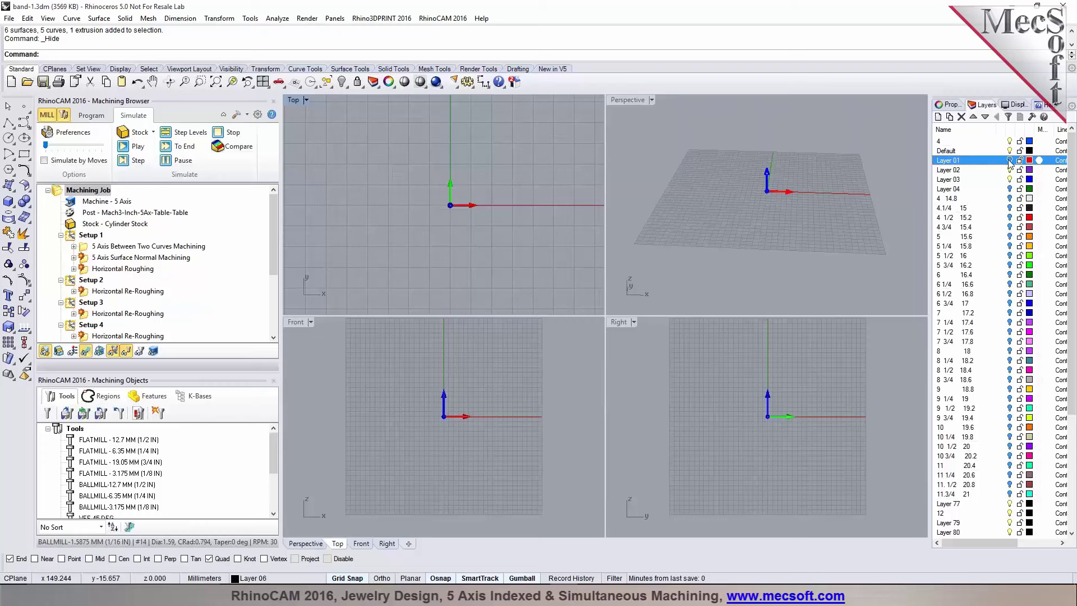
{"action": "left_click", "coordinate": [614, 187]}
{"action": "double_click", "coordinate": [625, 99]}
{"action": "left_click", "coordinate": [420, 82]}
{"action": "scroll", "coordinate": [602, 309], "scroll_direction": "up", "scroll_amount": 5}
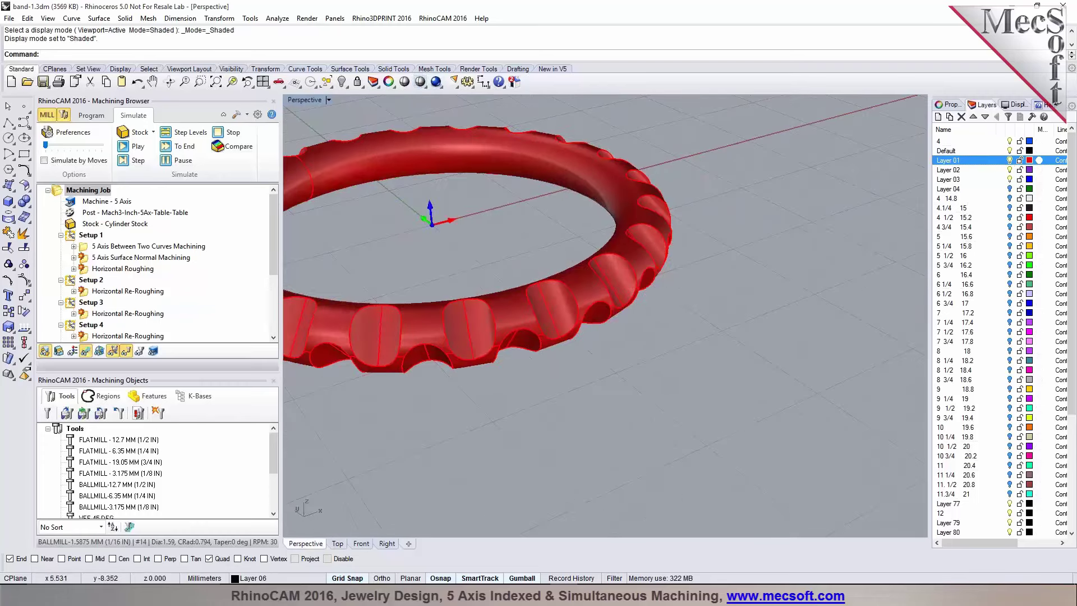
Step: Examine the concave cutouts around the red band's outer edge from several angles and distances
{"action": "scroll", "coordinate": [637, 315], "scroll_direction": "up", "scroll_amount": 2}
{"action": "scroll", "coordinate": [637, 315], "scroll_direction": "down", "scroll_amount": 5}
{"action": "scroll", "coordinate": [637, 315], "scroll_direction": "up", "scroll_amount": 2}
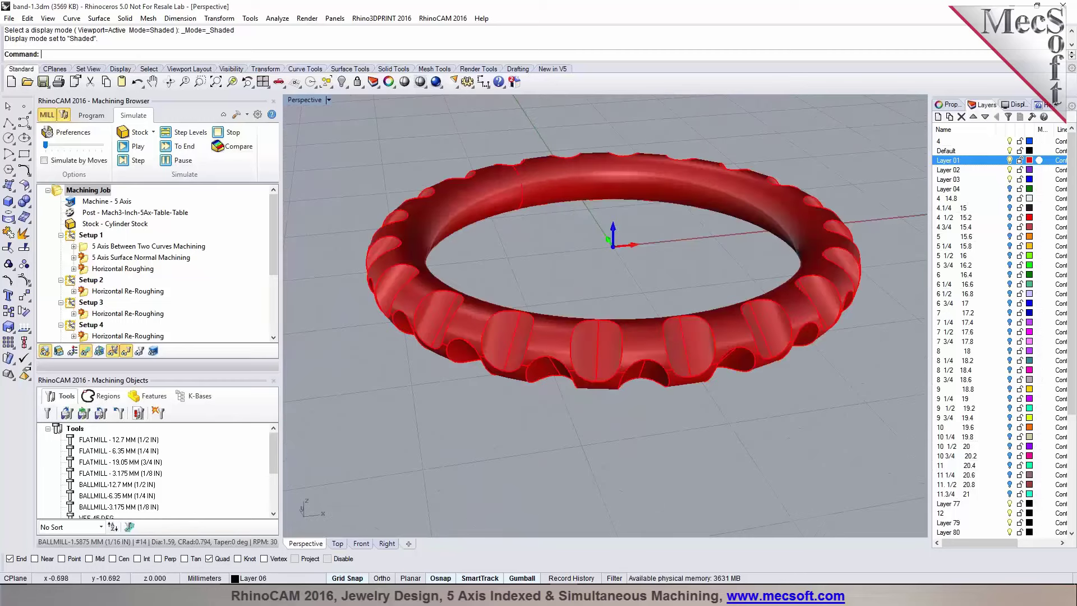
{"action": "scroll", "coordinate": [594, 313], "scroll_direction": "down", "scroll_amount": 3}
{"action": "scroll", "coordinate": [595, 313], "scroll_direction": "up", "scroll_amount": 3}
{"action": "right_click_drag", "start_coordinate": [617, 337], "coordinate": [717, 341]}
{"action": "scroll", "coordinate": [761, 372], "scroll_direction": "up", "scroll_amount": 1}
{"action": "scroll", "coordinate": [689, 349], "scroll_direction": "down", "scroll_amount": 2}
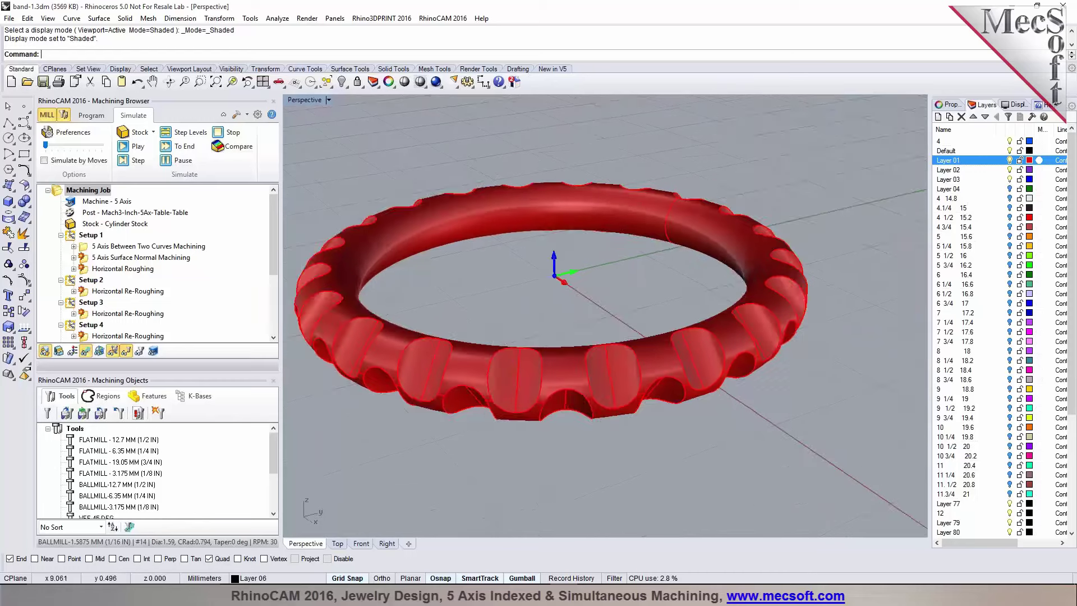
{"action": "scroll", "coordinate": [736, 355], "scroll_direction": "up", "scroll_amount": 3}
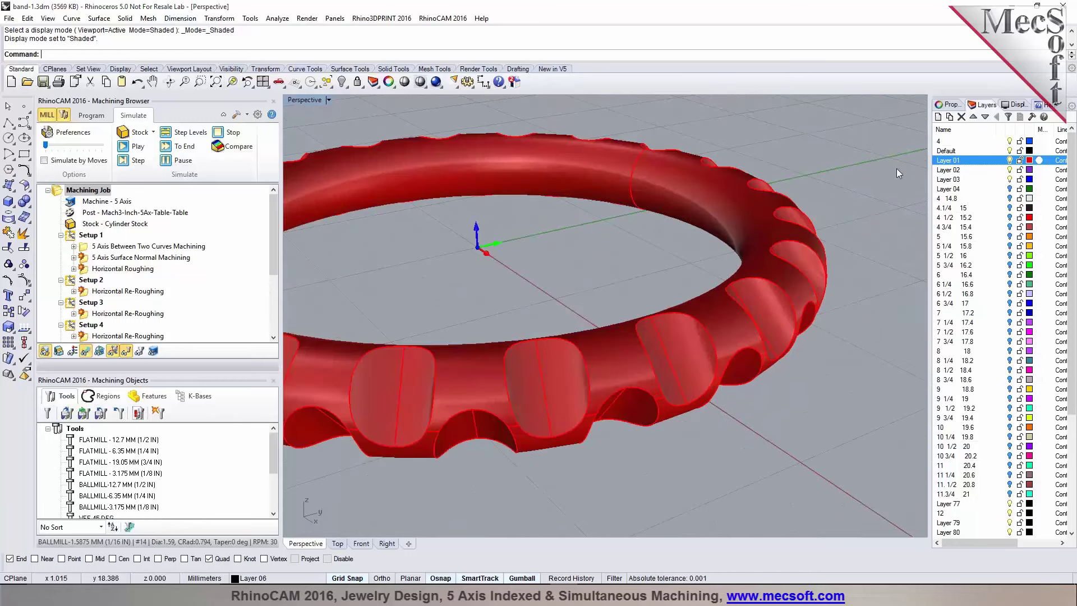
Step: Add a new layer beneath Layer 01 and extract the surfaces forming one cutout on the band's outer side
{"action": "left_click", "coordinate": [939, 117]}
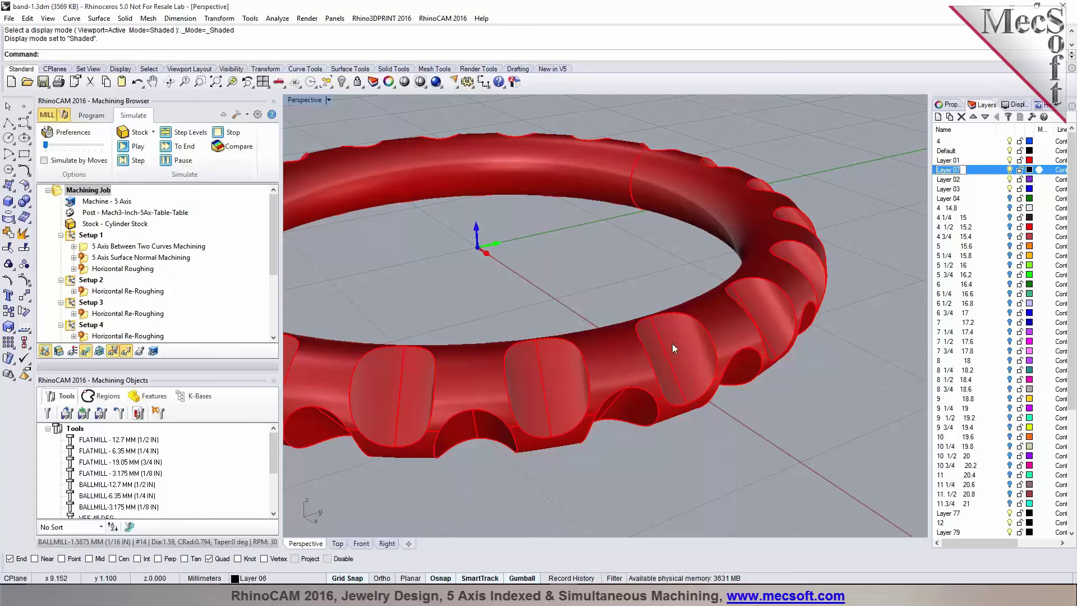
{"action": "left_click", "coordinate": [24, 200]}
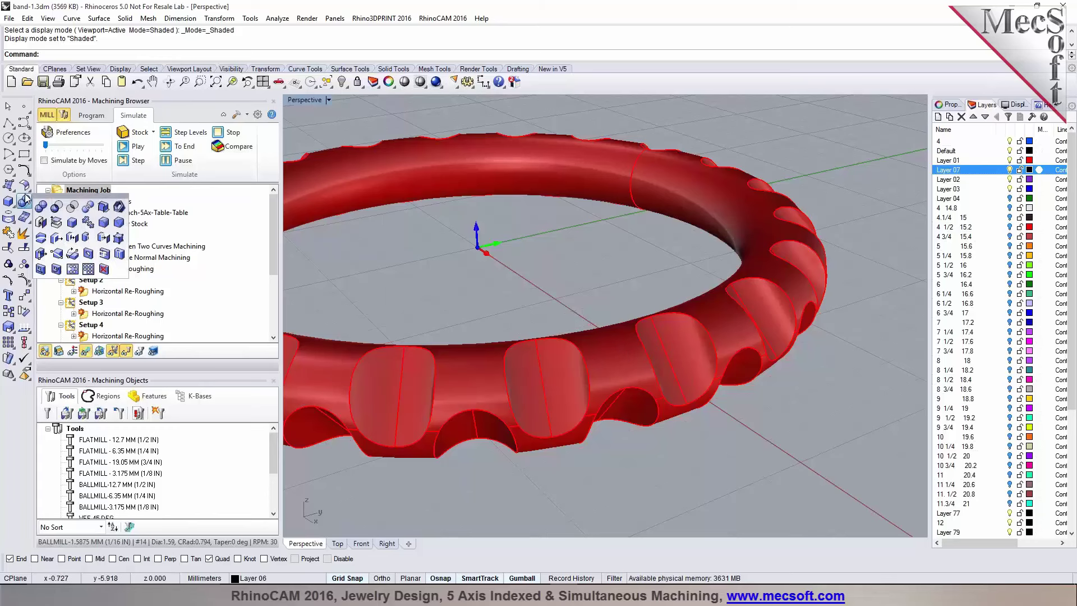
{"action": "left_click", "coordinate": [57, 223]}
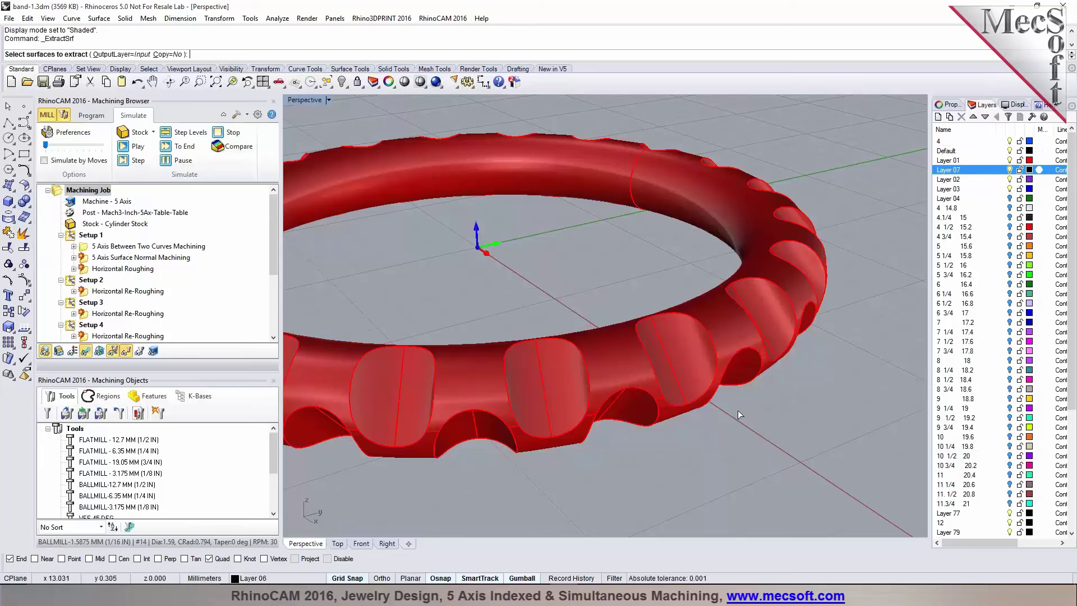
{"action": "left_click", "coordinate": [676, 344]}
{"action": "key", "text": "Return"}
{"action": "key", "text": "Return"}
{"action": "left_click", "coordinate": [666, 379]}
{"action": "key", "text": "Return"}
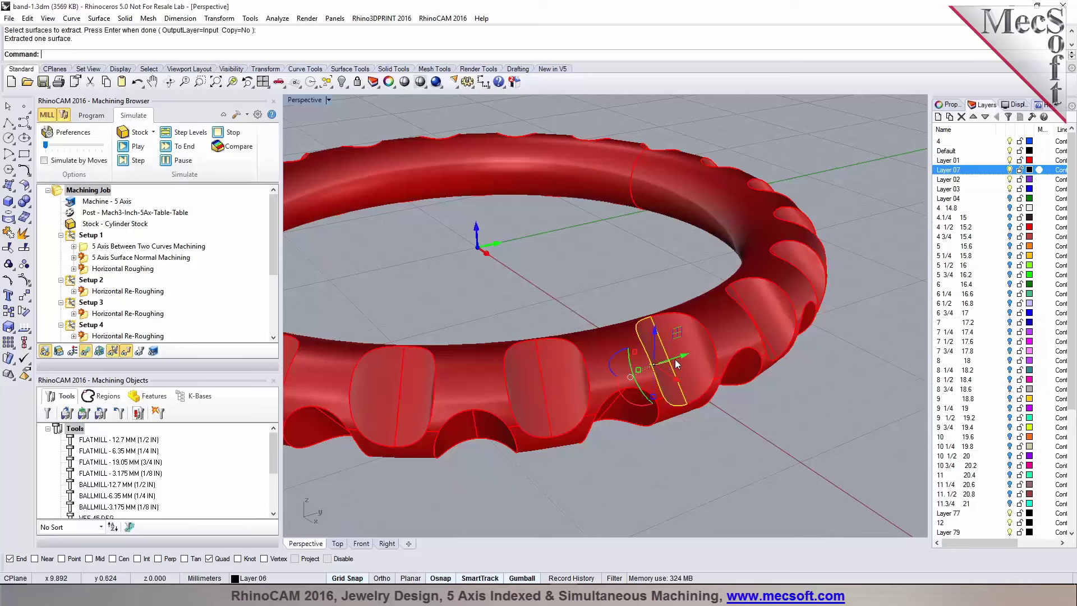
Step: Hide the rest of the band polysurface, leaving only the extracted cutout surfaces in view
{"action": "scroll", "coordinate": [710, 416], "scroll_direction": "up", "scroll_amount": 1}
{"action": "left_click", "coordinate": [712, 416]}
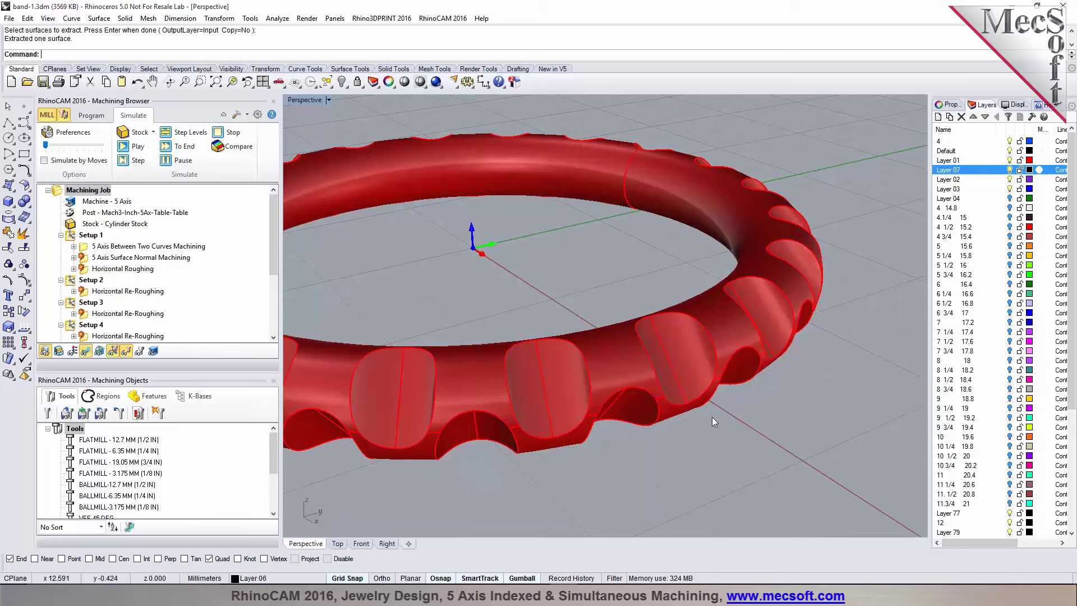
{"action": "left_click", "coordinate": [717, 334]}
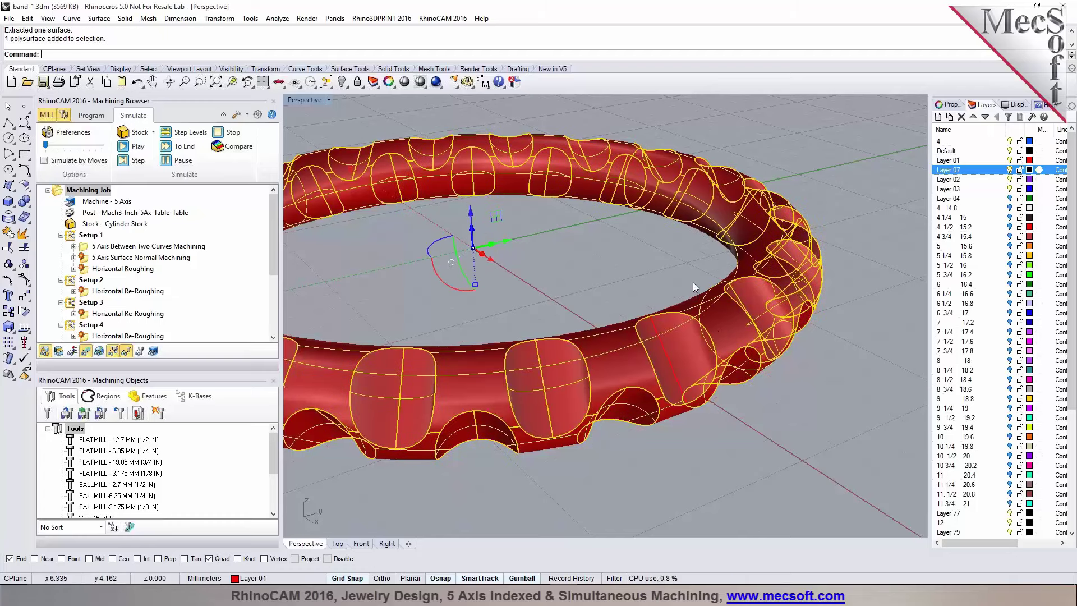
{"action": "left_click", "coordinate": [342, 82]}
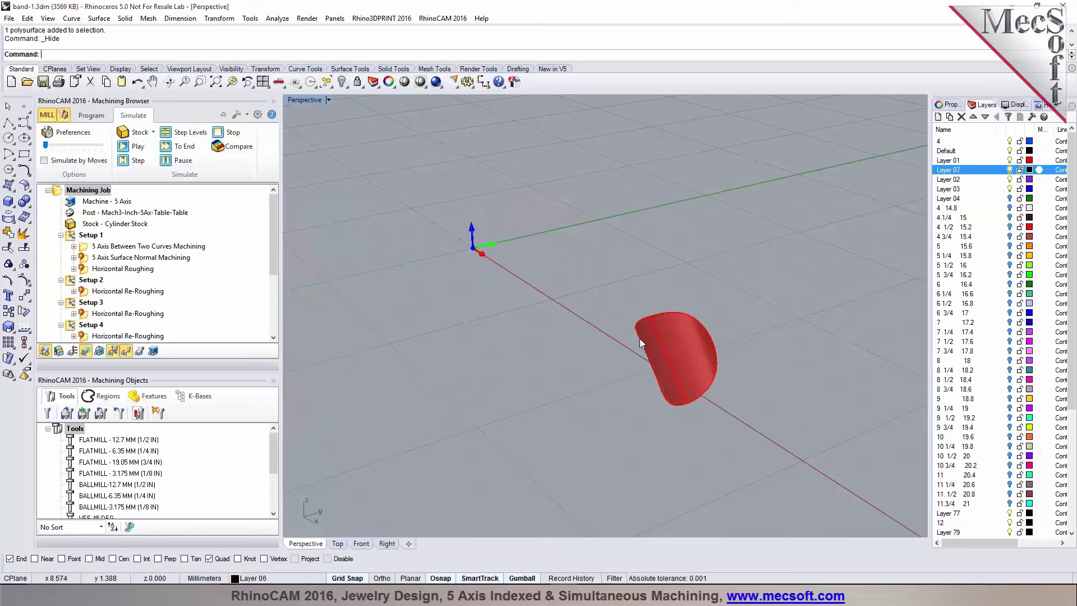
Step: Try to split the narrow extracted cutout surface, including along an isocurve
{"action": "scroll", "coordinate": [639, 338], "scroll_direction": "up", "scroll_amount": 1}
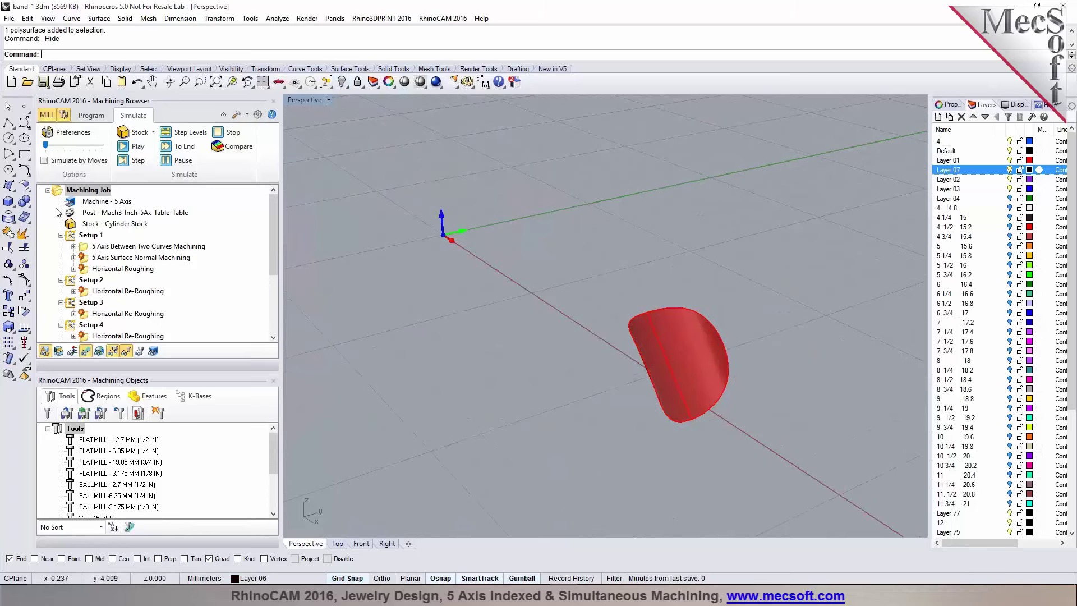
{"action": "left_click", "coordinate": [27, 248]}
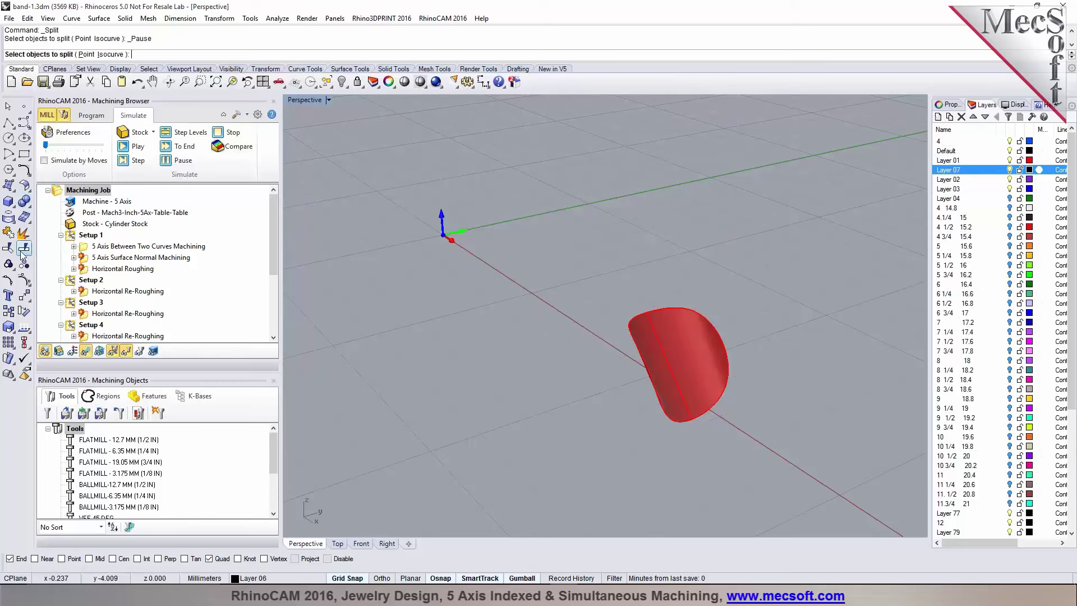
{"action": "left_click", "coordinate": [632, 335]}
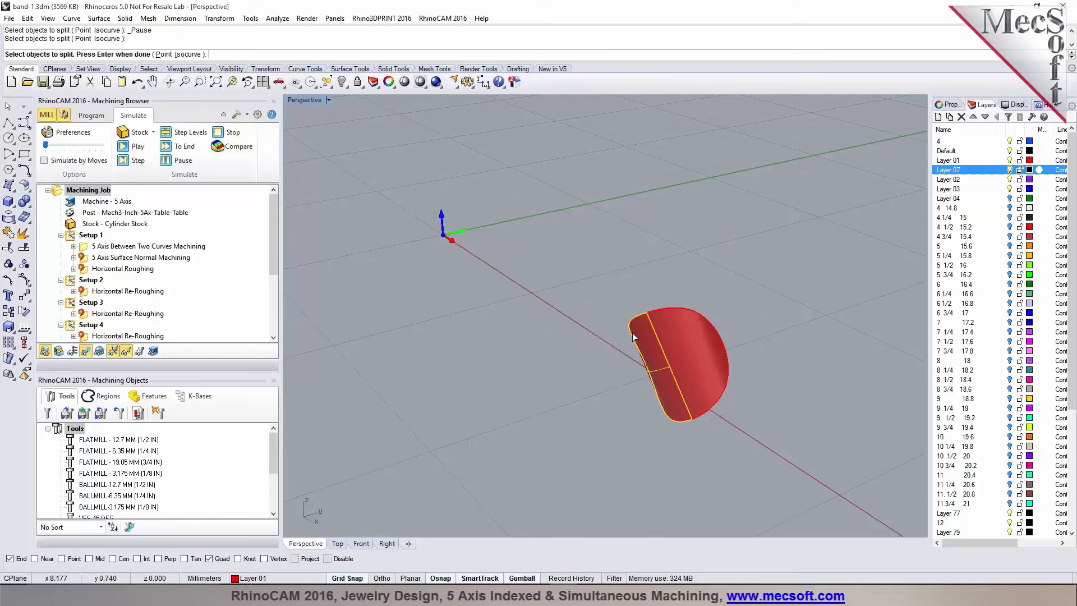
{"action": "key", "text": "Return"}
{"action": "left_click", "coordinate": [632, 332]}
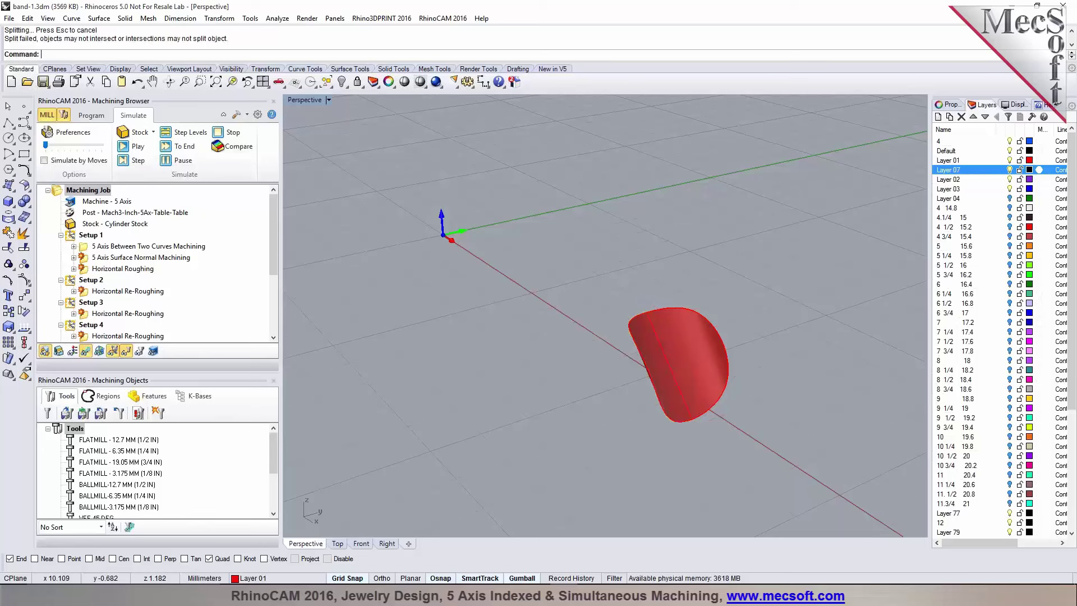
{"action": "key", "text": "Return"}
{"action": "left_click", "coordinate": [629, 329]}
{"action": "key", "text": "Return"}
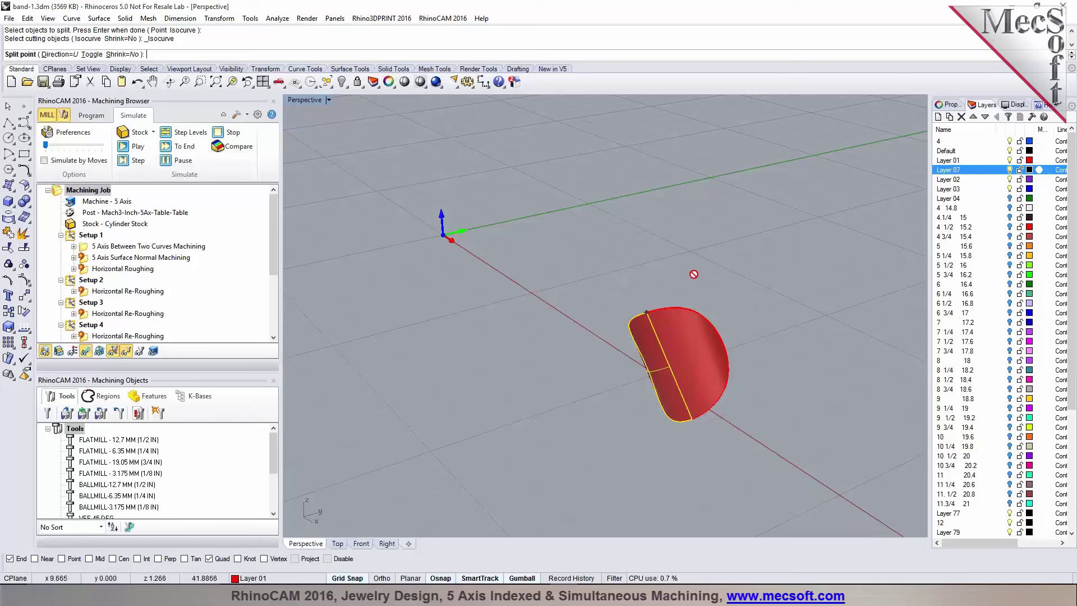
{"action": "left_click", "coordinate": [694, 274]}
{"action": "key", "text": "Return"}
{"action": "left_click", "coordinate": [706, 318]}
{"action": "right_click_drag", "start_coordinate": [740, 318], "coordinate": [538, 311]}
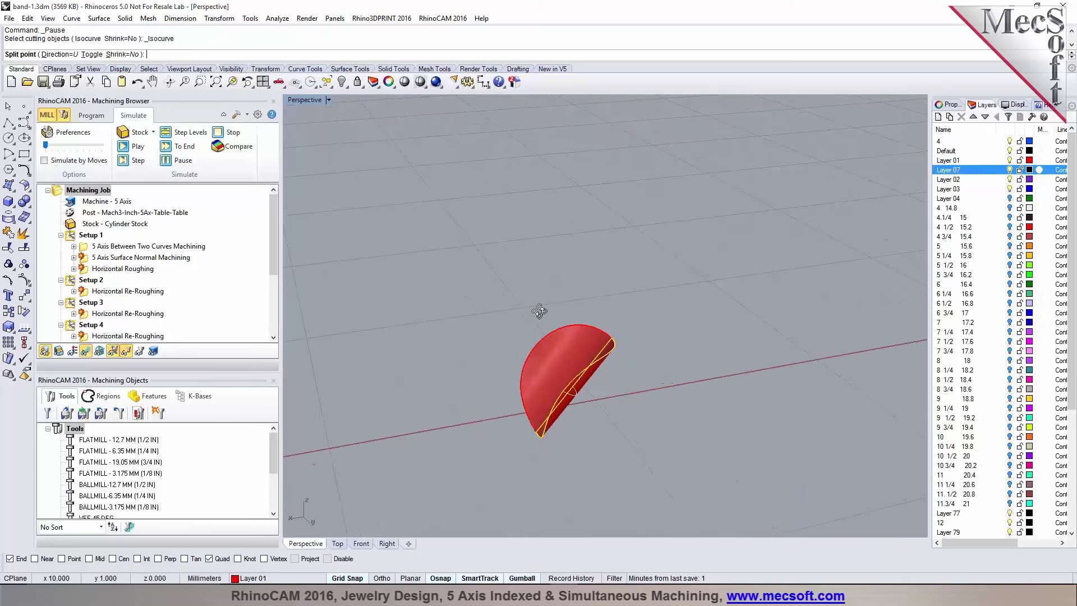
Step: Untrim the edge of the extracted cutout surface to restore its full cylindrical surface
{"action": "left_click", "coordinate": [9, 247]}
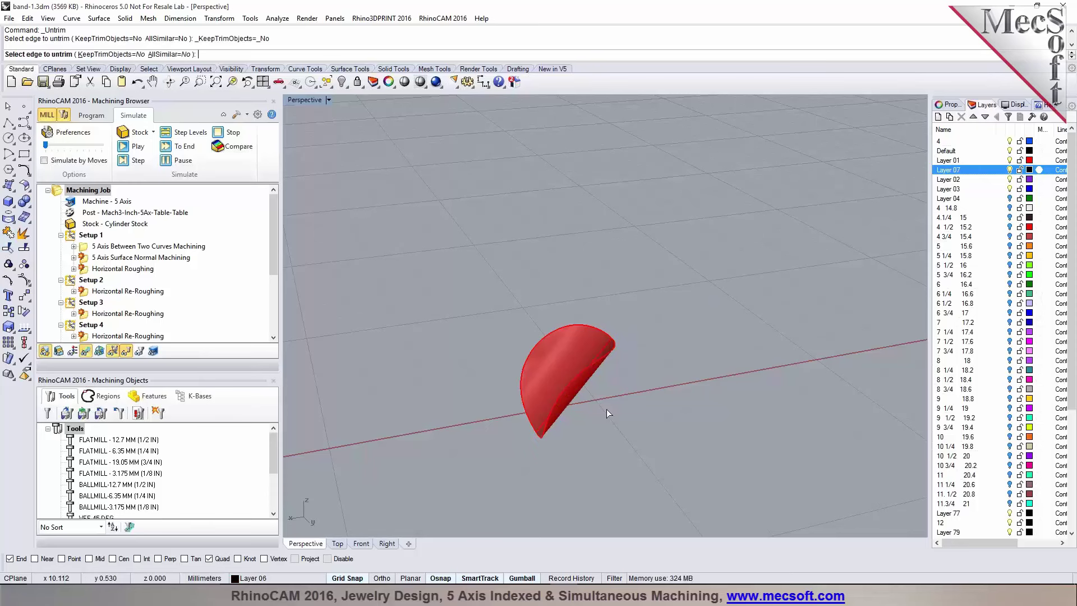
{"action": "left_click", "coordinate": [578, 353]}
{"action": "right_click", "coordinate": [562, 325]}
Step: Cap both open ends of the untrimmed cylinder to make it a closed solid
{"action": "mouse_move", "coordinate": [562, 325]}
{"action": "right_mouse_down"}
{"action": "mouse_move", "coordinate": [591, 318]}
{"action": "mouse_move", "coordinate": [443, 223]}
{"action": "mouse_move", "coordinate": [476, 293]}
{"action": "mouse_move", "coordinate": [478, 360]}
{"action": "mouse_move", "coordinate": [580, 318]}
{"action": "right_mouse_up"}
{"action": "left_click", "coordinate": [580, 316]}
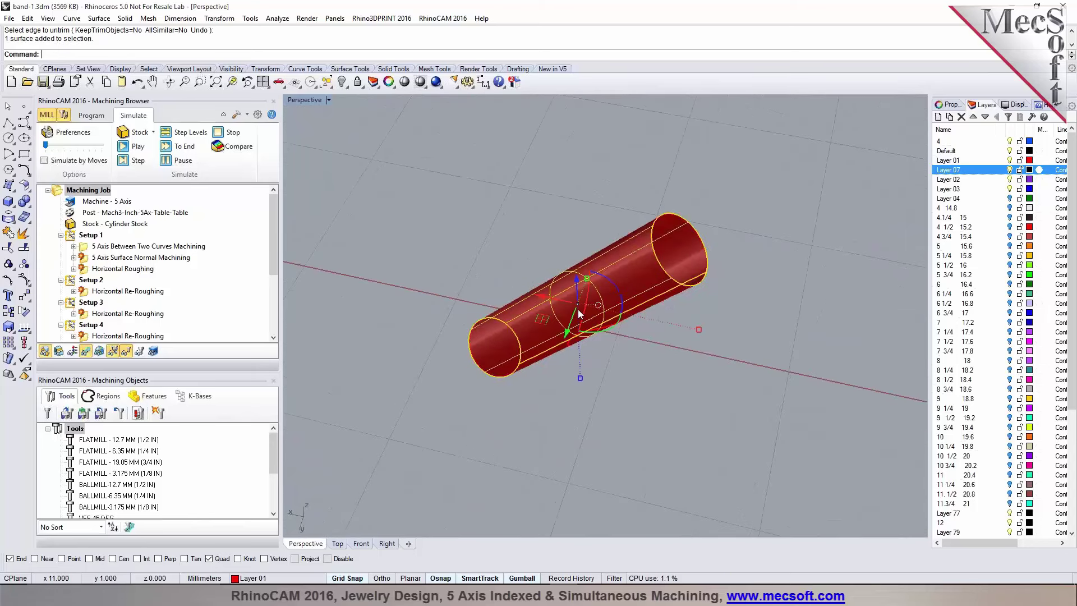
{"action": "middle_click", "coordinate": [581, 313]}
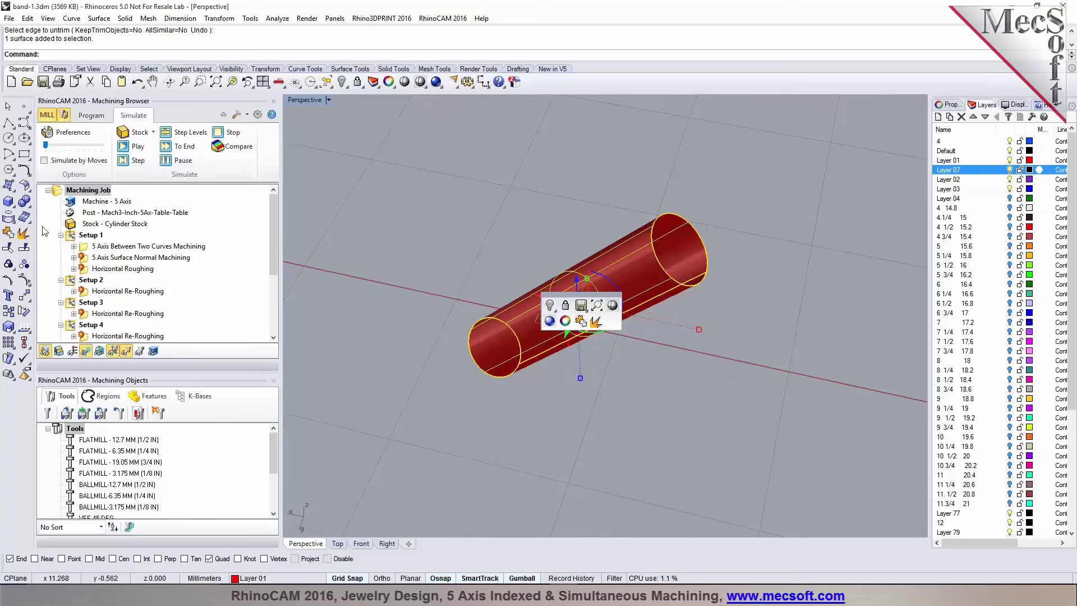
{"action": "left_click", "coordinate": [21, 200]}
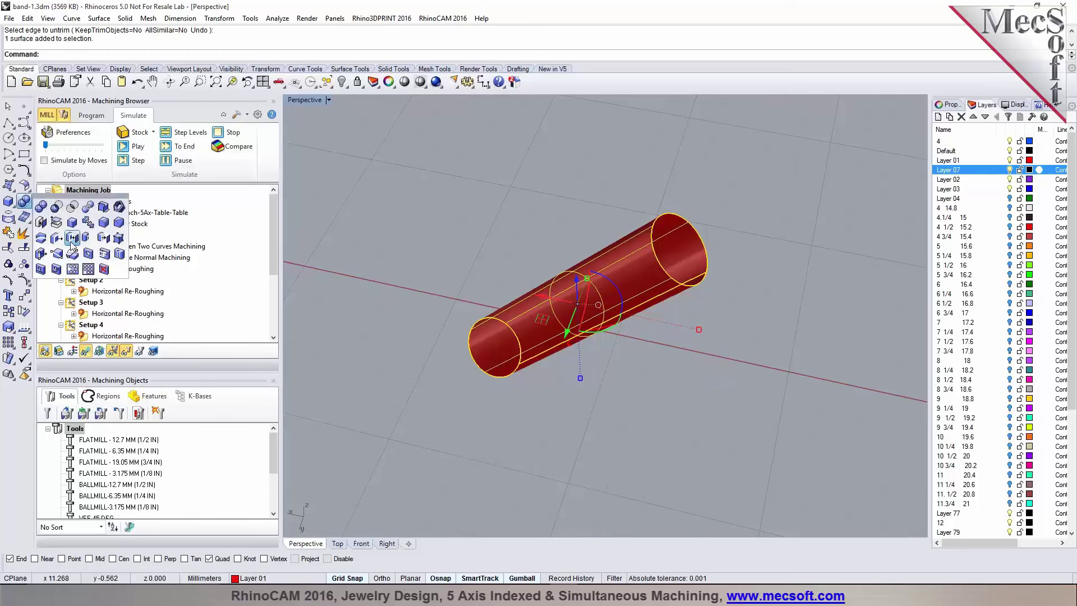
{"action": "left_click", "coordinate": [41, 223]}
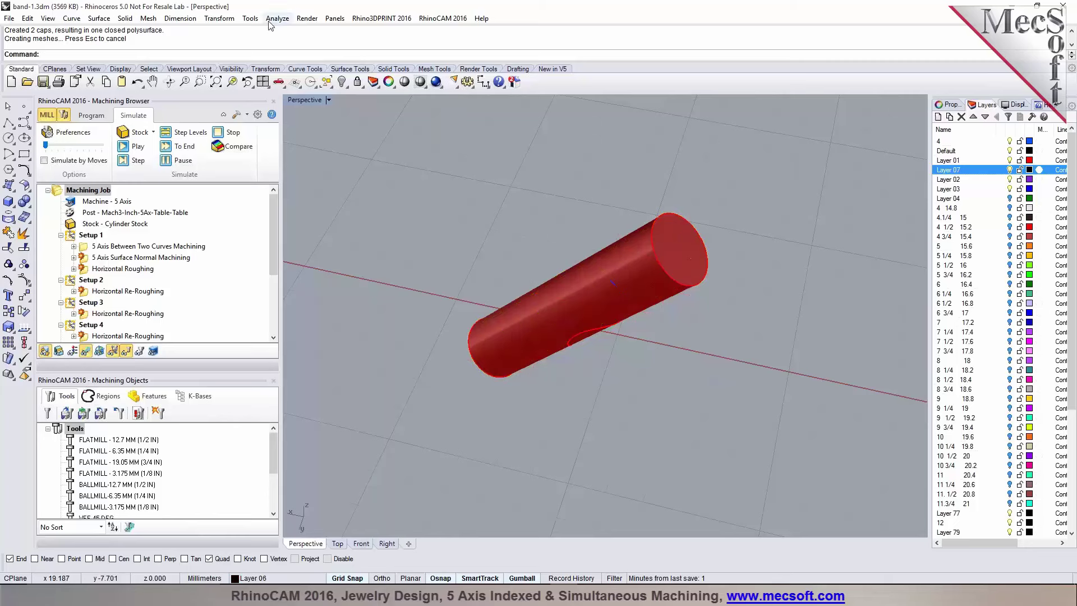
{"action": "left_click", "coordinate": [349, 69]}
{"action": "right_click", "coordinate": [331, 73]}
{"action": "mouse_move", "coordinate": [340, 84]}
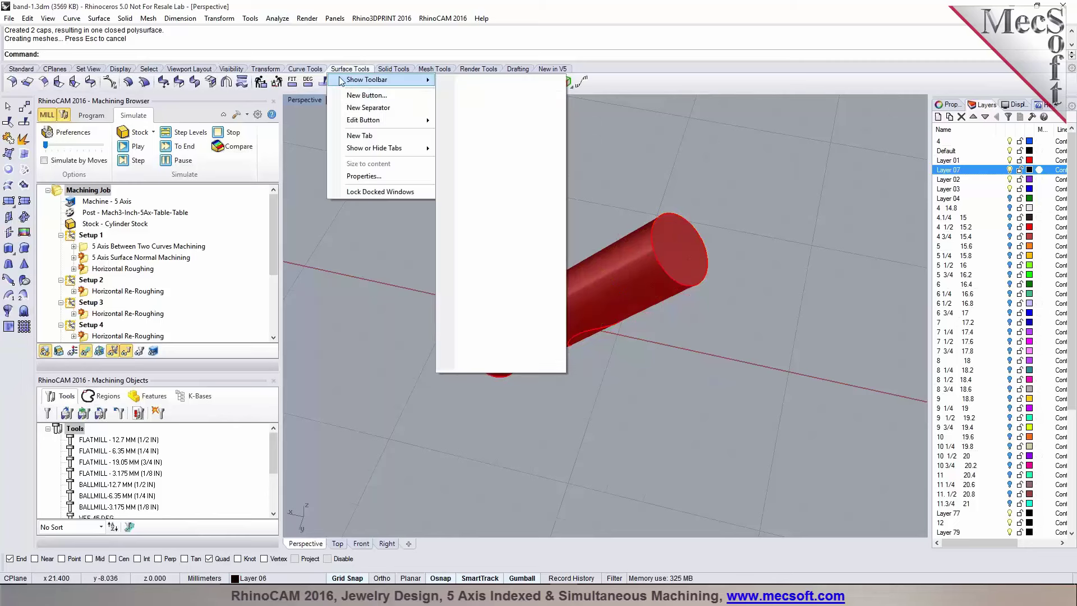
{"action": "left_click", "coordinate": [370, 192]}
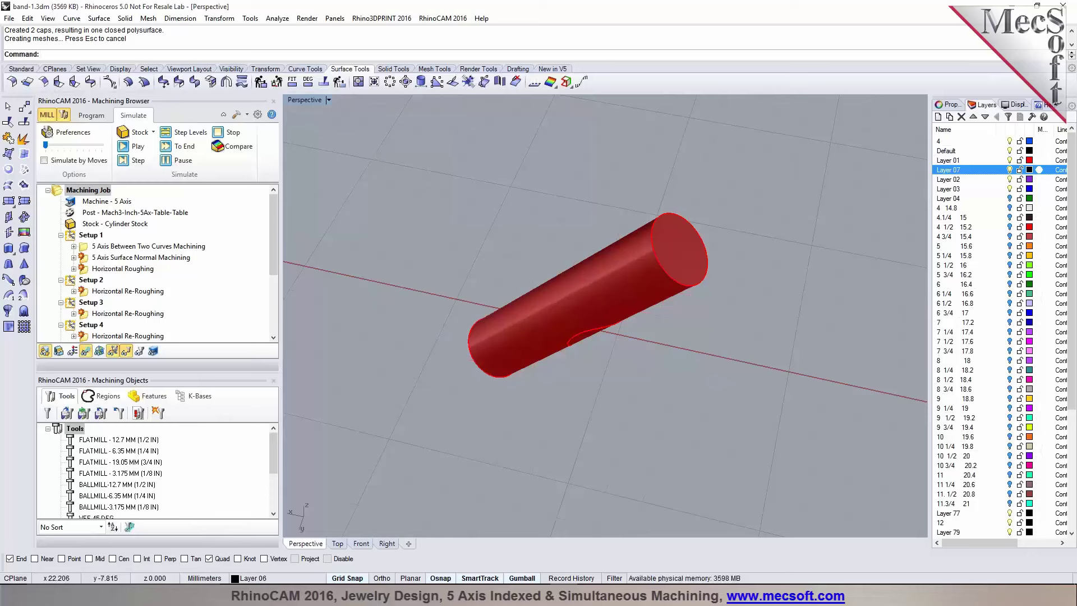
{"action": "left_click", "coordinate": [304, 68]}
{"action": "left_click", "coordinate": [22, 68]}
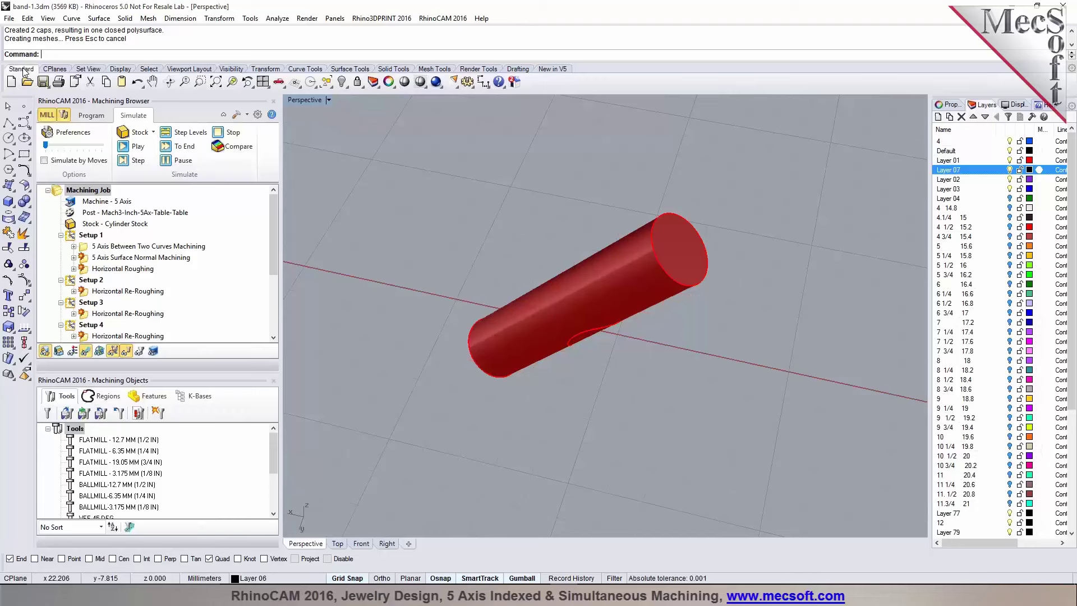
Step: Show all hidden objects again around the capped cylinder
{"action": "right_click", "coordinate": [343, 82]}
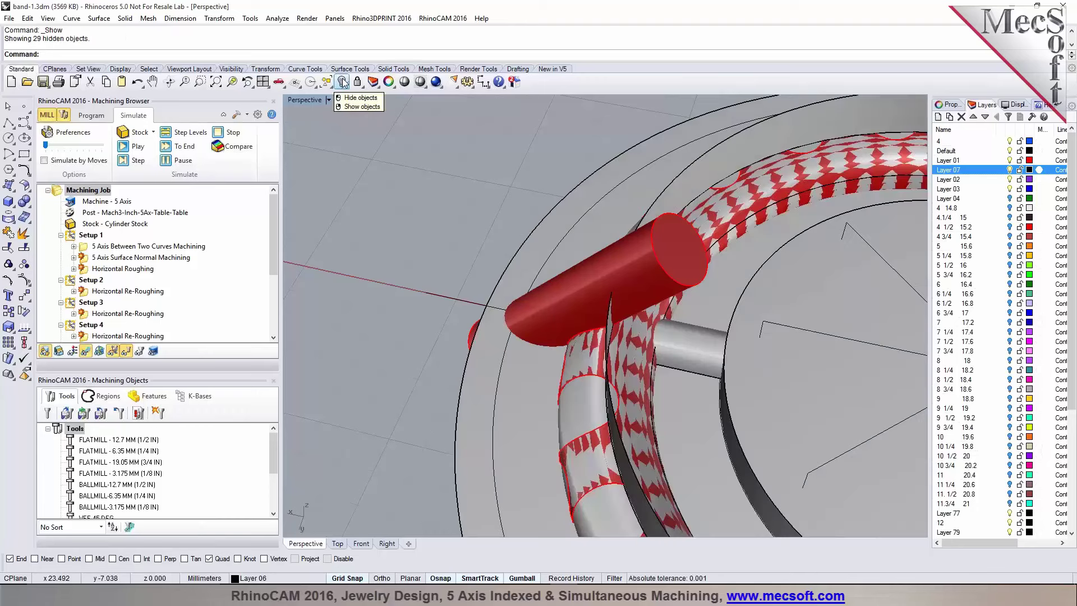
{"action": "scroll", "coordinate": [615, 251], "scroll_direction": "down", "scroll_amount": 3}
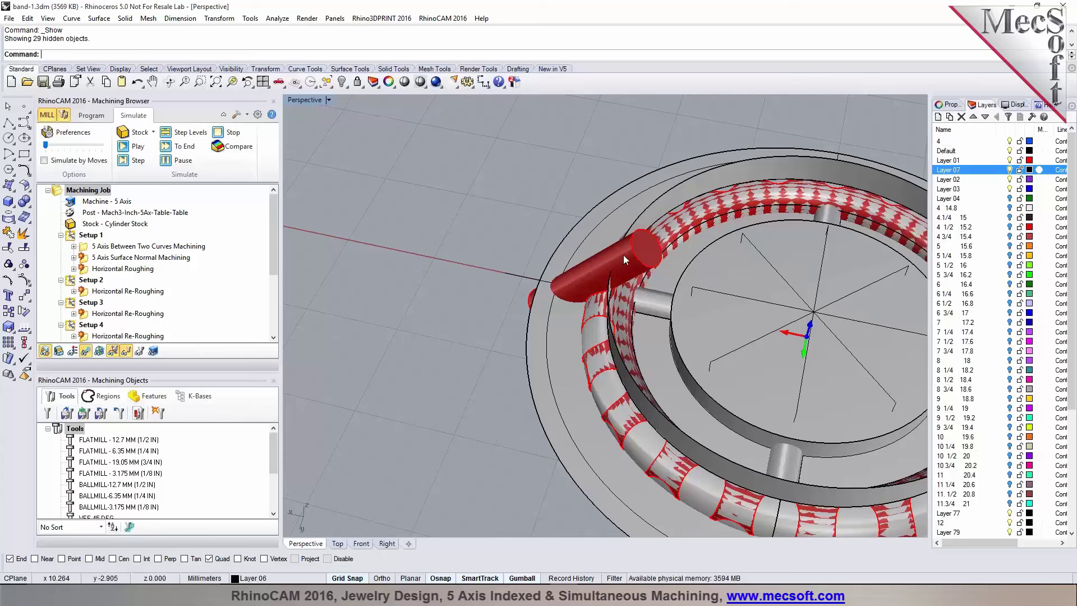
{"action": "left_click", "coordinate": [150, 69]}
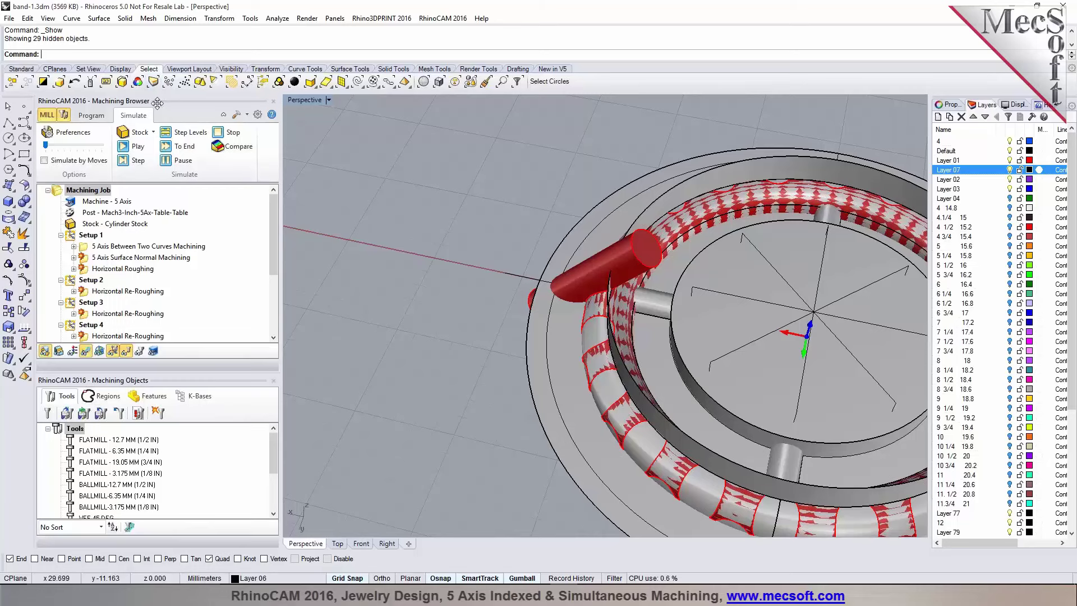
Step: Isolate the red band and capped cylinder by selecting objects by color, inverting the selection and hiding everything else
{"action": "right_click_drag", "start_coordinate": [628, 264], "coordinate": [663, 273]}
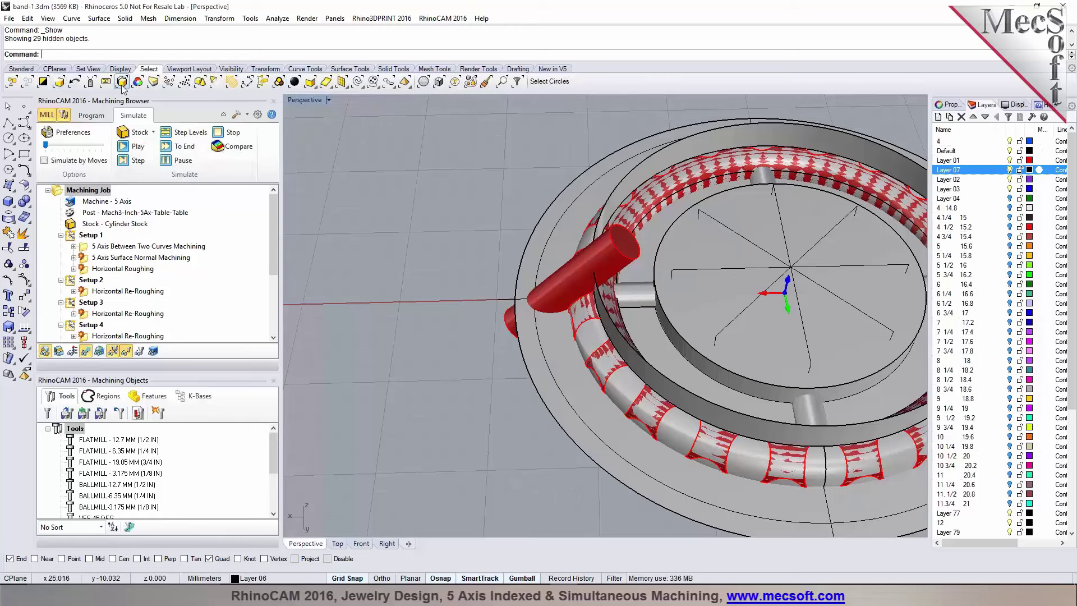
{"action": "left_click", "coordinate": [137, 82]}
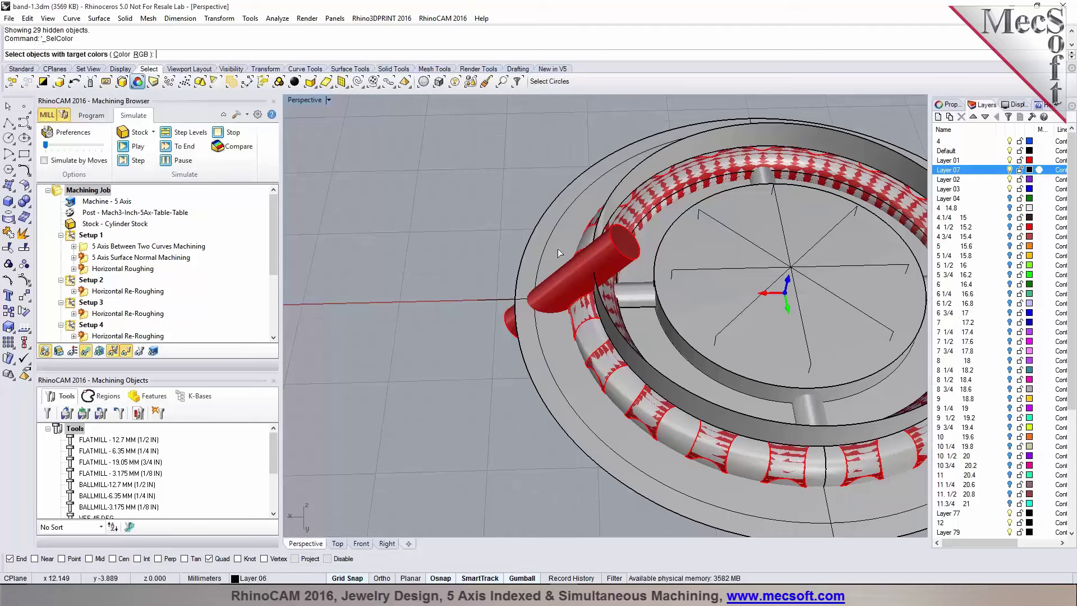
{"action": "left_click", "coordinate": [605, 263]}
{"action": "key", "text": "Return"}
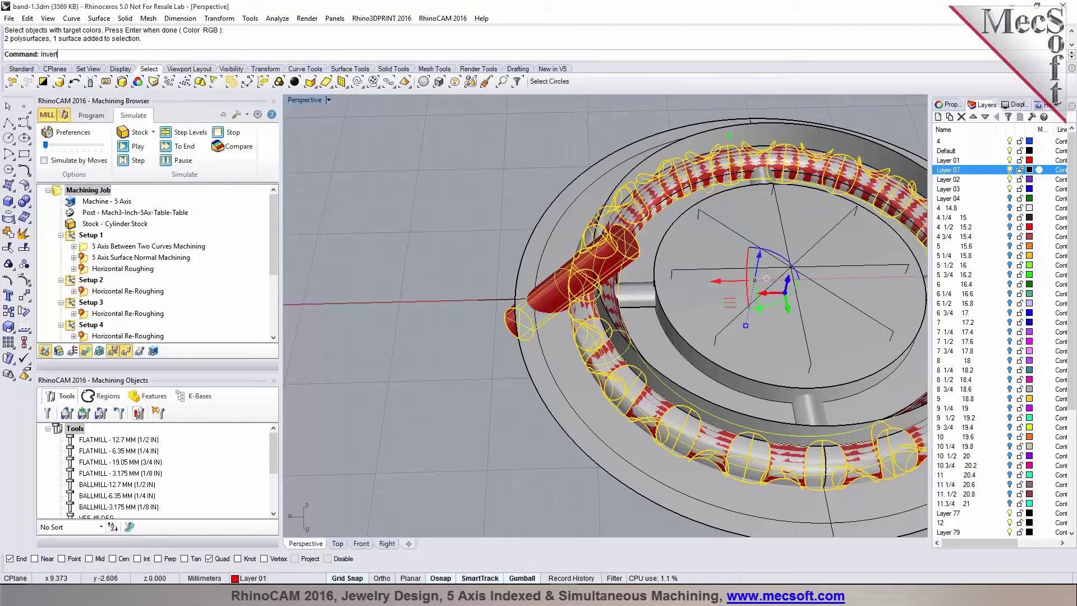
{"action": "type", "text": "Invert"}
{"action": "key", "text": "Return"}
{"action": "key", "text": "ctrl+h"}
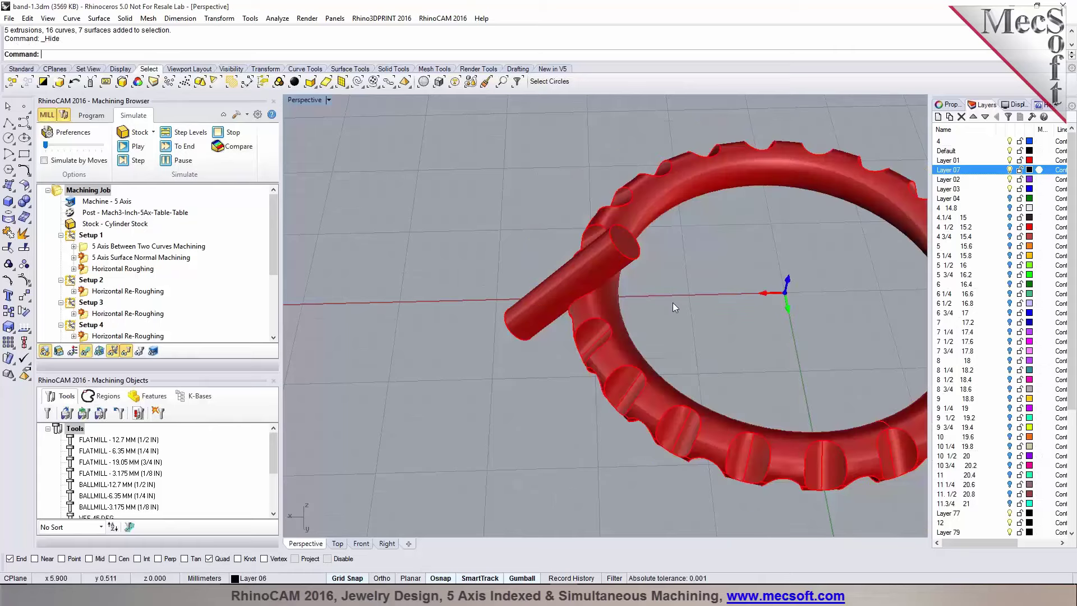
Step: Explode the capped cylinder into its separate surfaces
{"action": "right_click_drag", "start_coordinate": [674, 302], "coordinate": [580, 267]}
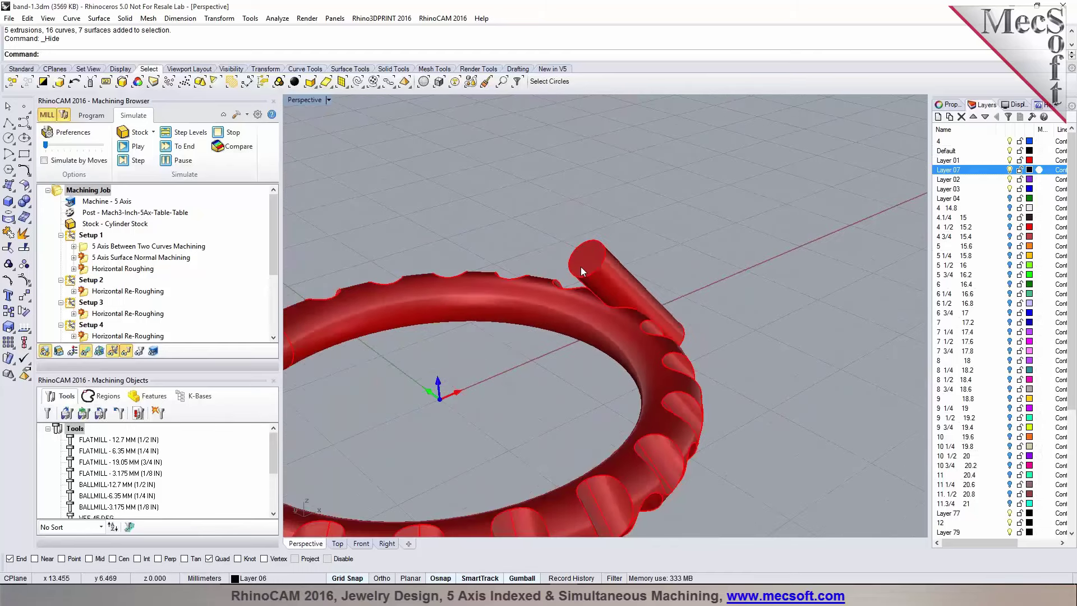
{"action": "left_click", "coordinate": [580, 267]}
{"action": "left_click", "coordinate": [23, 233]}
Step: Place a point object at the center of the cylinder's exposed end cap, using only the Cen object snap
{"action": "right_click_drag", "start_coordinate": [625, 187], "coordinate": [593, 241]}
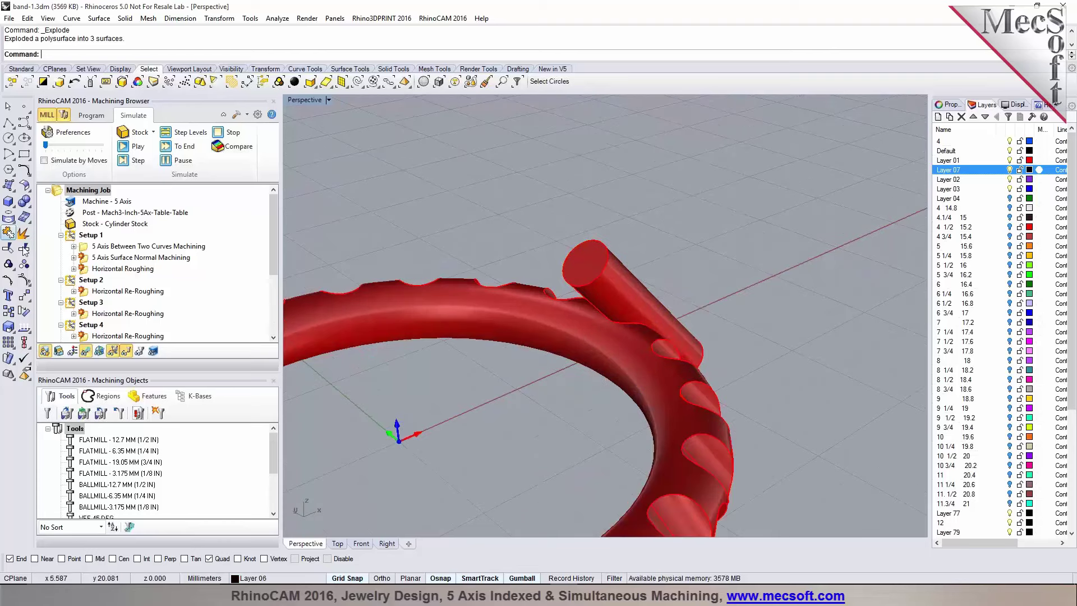
{"action": "left_click", "coordinate": [23, 106]}
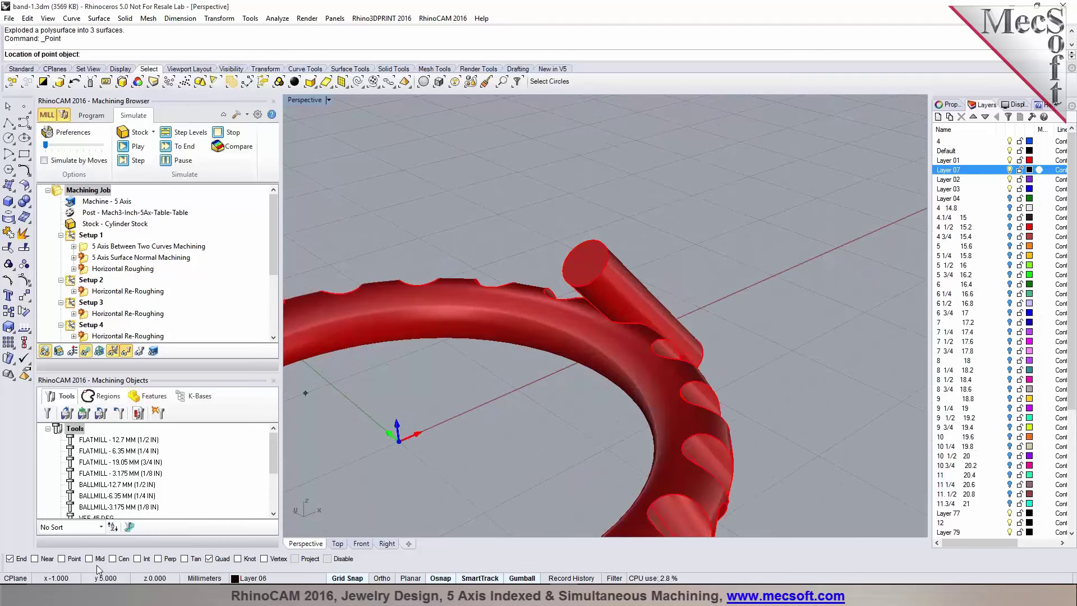
{"action": "left_click", "coordinate": [585, 262]}
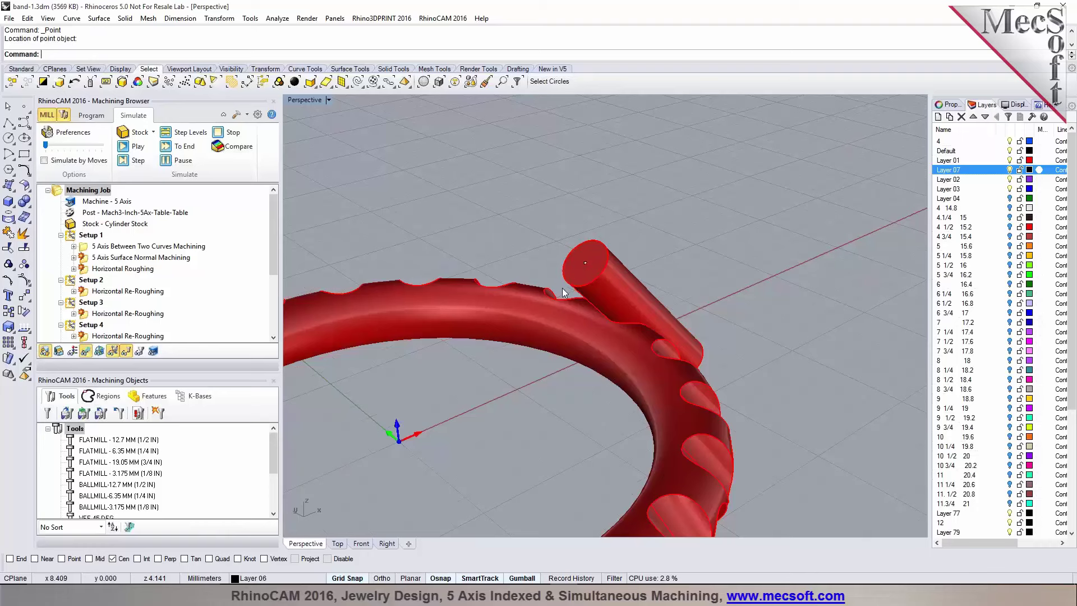
{"action": "left_click", "coordinate": [585, 263]}
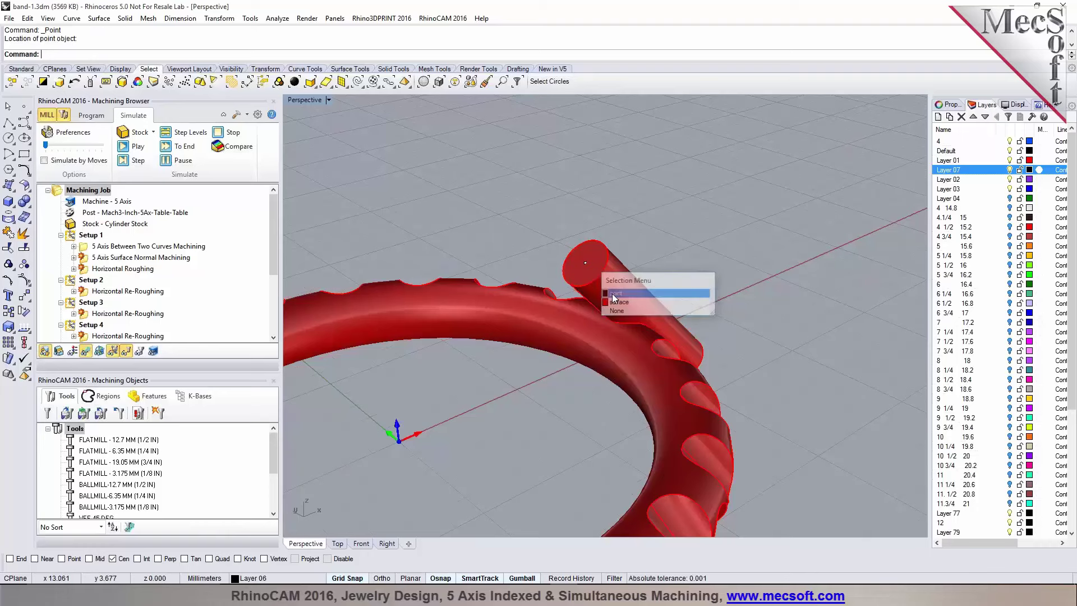
Step: Measure the diameter of the cylinder at the edge of its end cap
{"action": "scroll", "coordinate": [584, 269], "scroll_direction": "down", "scroll_amount": 5}
{"action": "scroll", "coordinate": [561, 297], "scroll_direction": "up", "scroll_amount": 5}
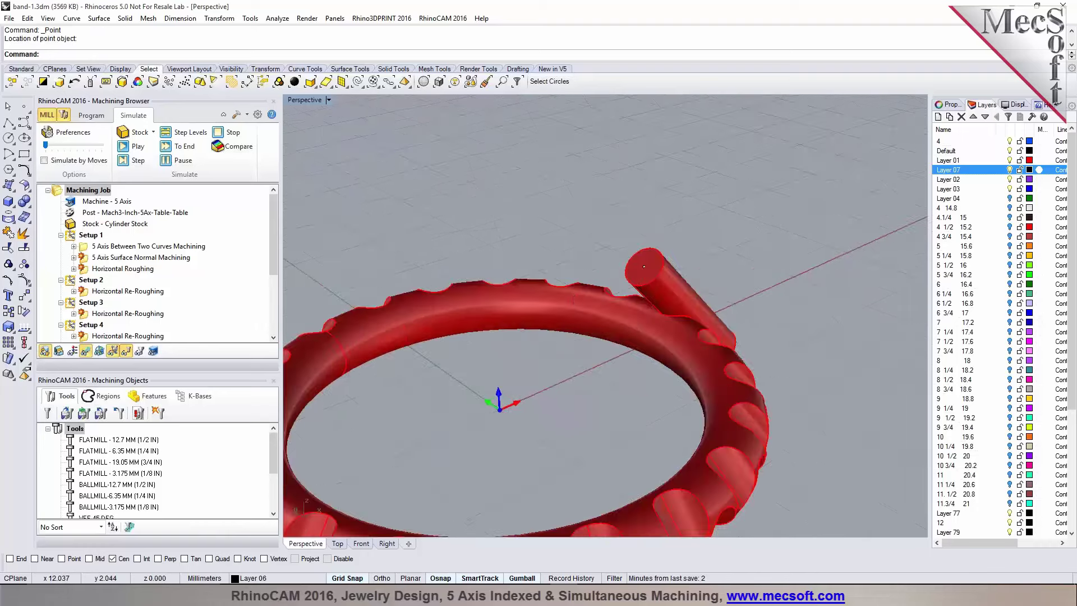
{"action": "scroll", "coordinate": [673, 309], "scroll_direction": "down", "scroll_amount": 2}
{"action": "right_click_drag", "start_coordinate": [673, 309], "coordinate": [662, 327]}
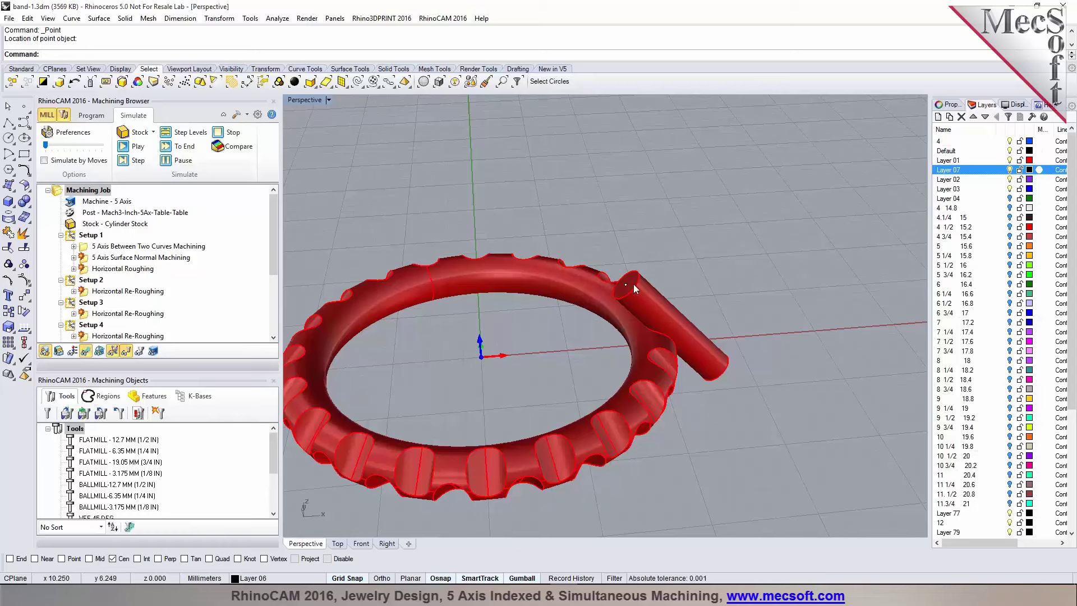
{"action": "scroll", "coordinate": [634, 283], "scroll_direction": "up", "scroll_amount": 3}
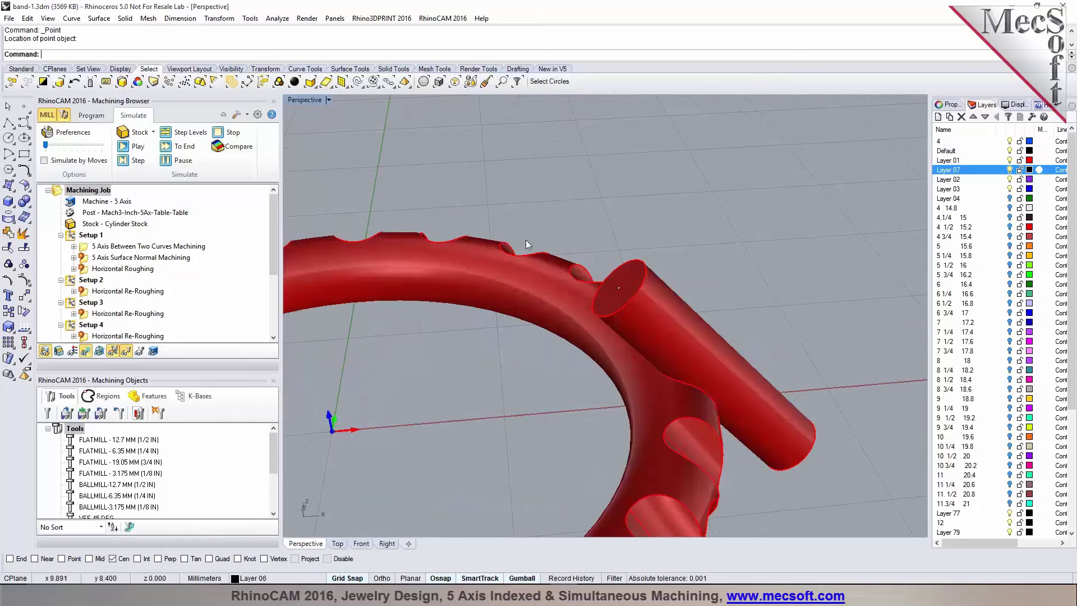
{"action": "left_click", "coordinate": [277, 19]}
{"action": "left_click", "coordinate": [297, 150]}
{"action": "left_click", "coordinate": [645, 272]}
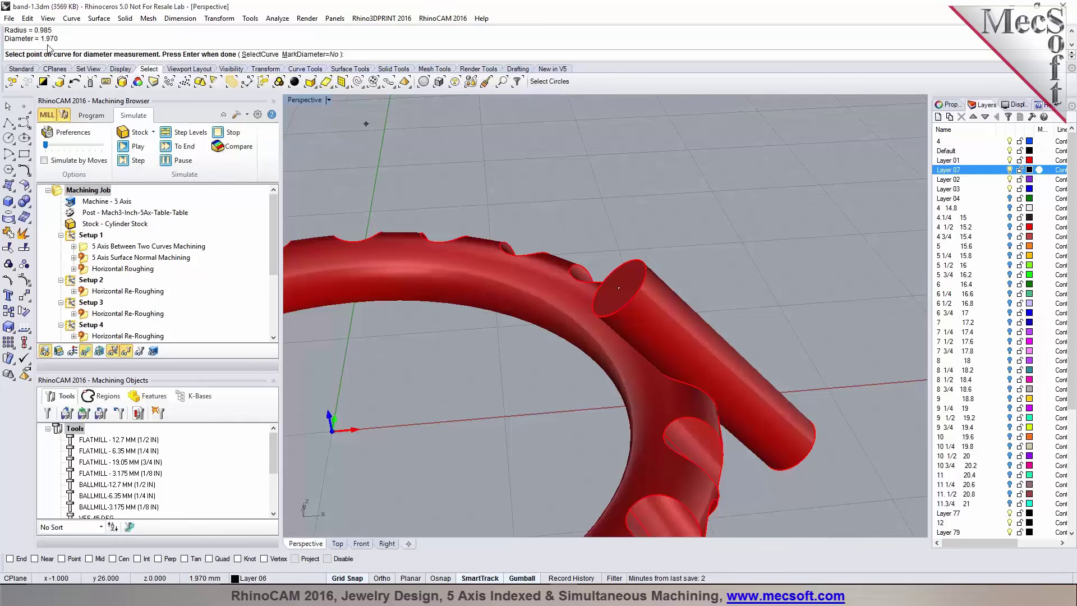
{"action": "scroll", "coordinate": [666, 191], "scroll_direction": "down", "scroll_amount": 4}
{"action": "key", "text": "Return"}
Step: Open the tool definitions, base a new tool on BALLMILL-1.5875 MM (1/16 IN) and set its tool diameter to 1.97
{"action": "scroll", "coordinate": [97, 505], "scroll_direction": "down", "scroll_amount": 3}
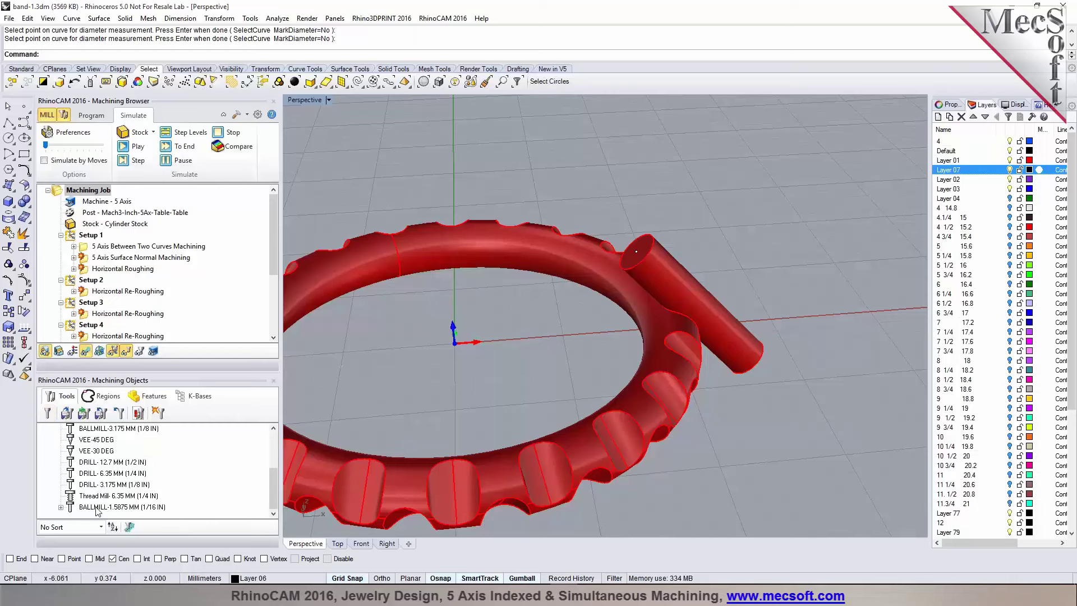
{"action": "left_click", "coordinate": [84, 507]}
{"action": "left_click", "coordinate": [47, 413]}
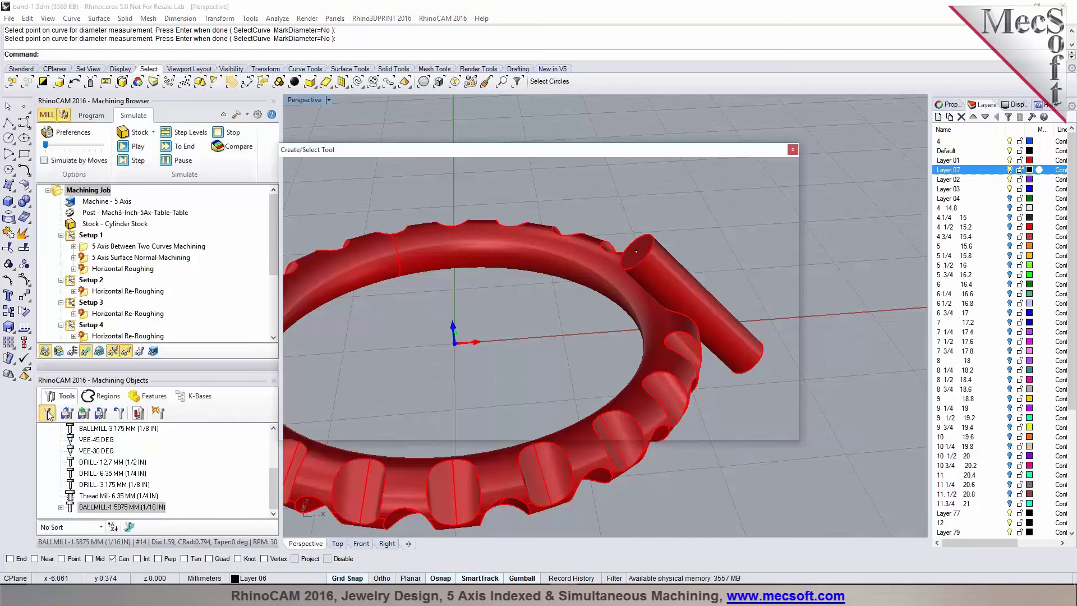
{"action": "left_click", "coordinate": [437, 425]}
{"action": "left_click", "coordinate": [318, 225]}
{"action": "left_click", "coordinate": [323, 218]}
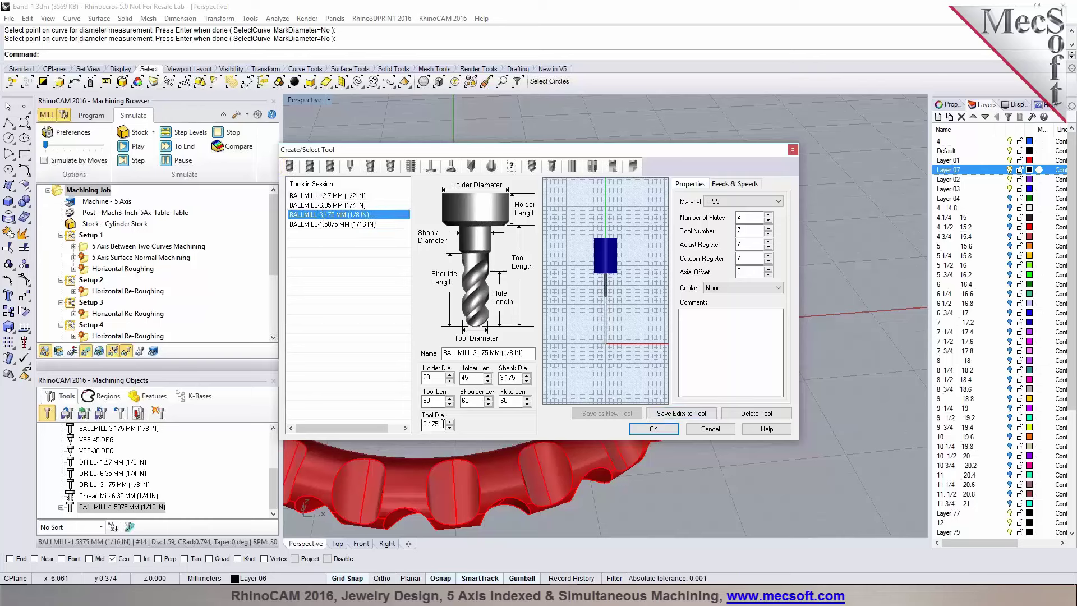
{"action": "left_click", "coordinate": [342, 224]}
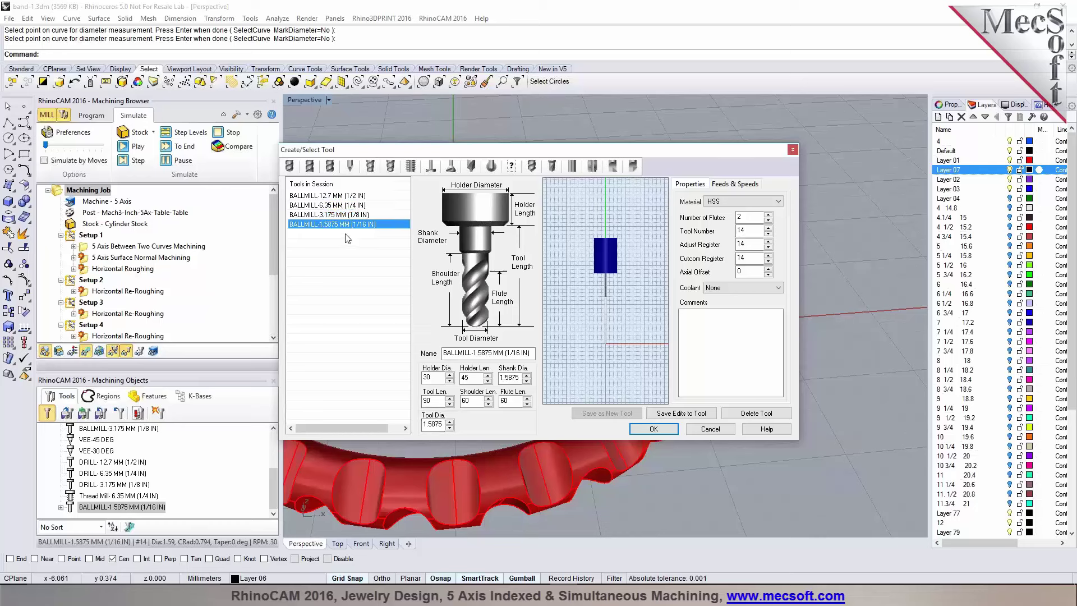
{"action": "double_click", "coordinate": [433, 424]}
{"action": "type", "text": "1.9"}
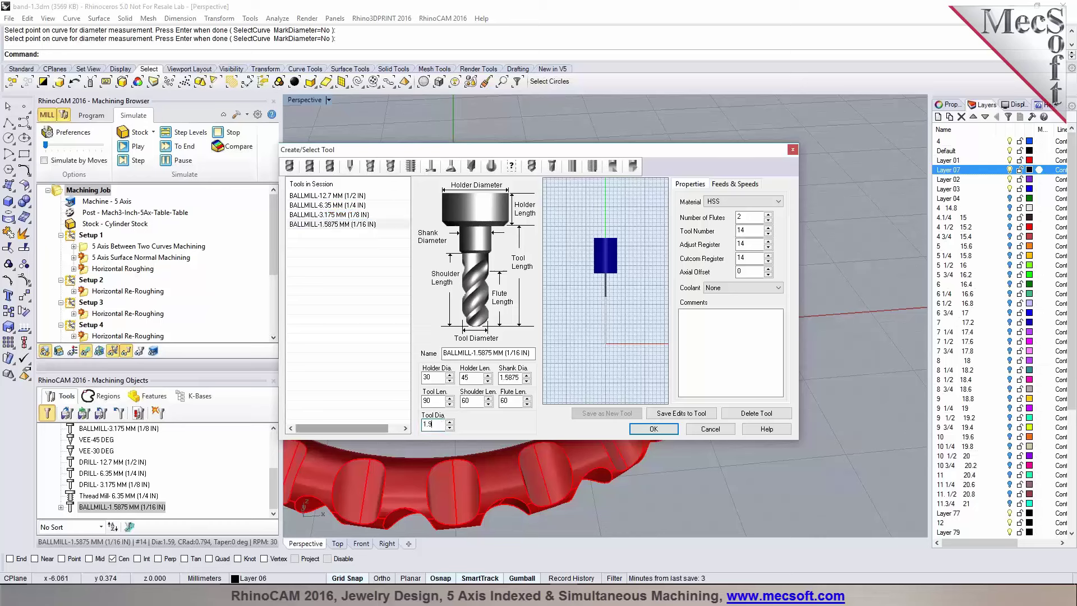
{"action": "key", "text": "Tab"}
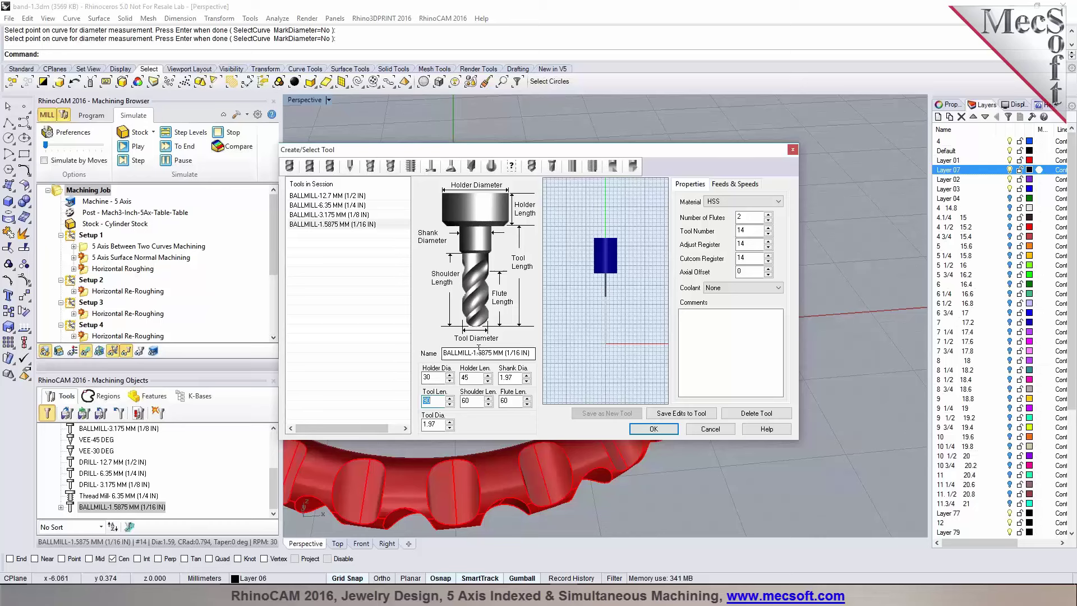
Step: Name the ball mill BALLMILL-1.97 MM (1/16 IN) and save it as a new tool
{"action": "left_click_drag", "start_coordinate": [477, 353], "coordinate": [490, 353]}
{"action": "type", "text": "97"}
{"action": "key", "text": "Tab"}
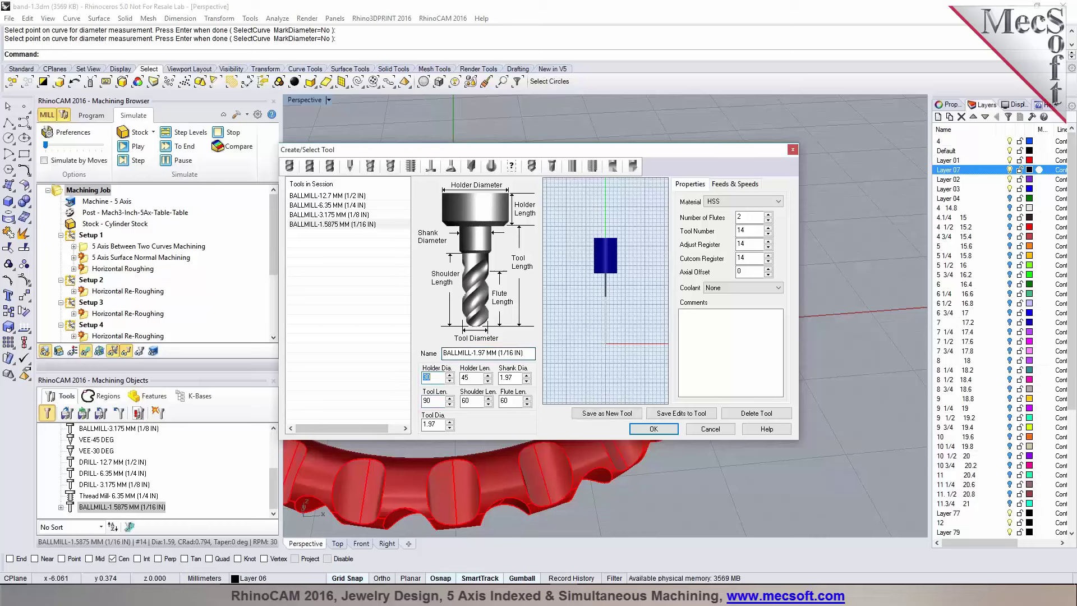
{"action": "left_click", "coordinate": [630, 413]}
{"action": "left_click", "coordinate": [590, 338]}
{"action": "left_click", "coordinate": [654, 429]}
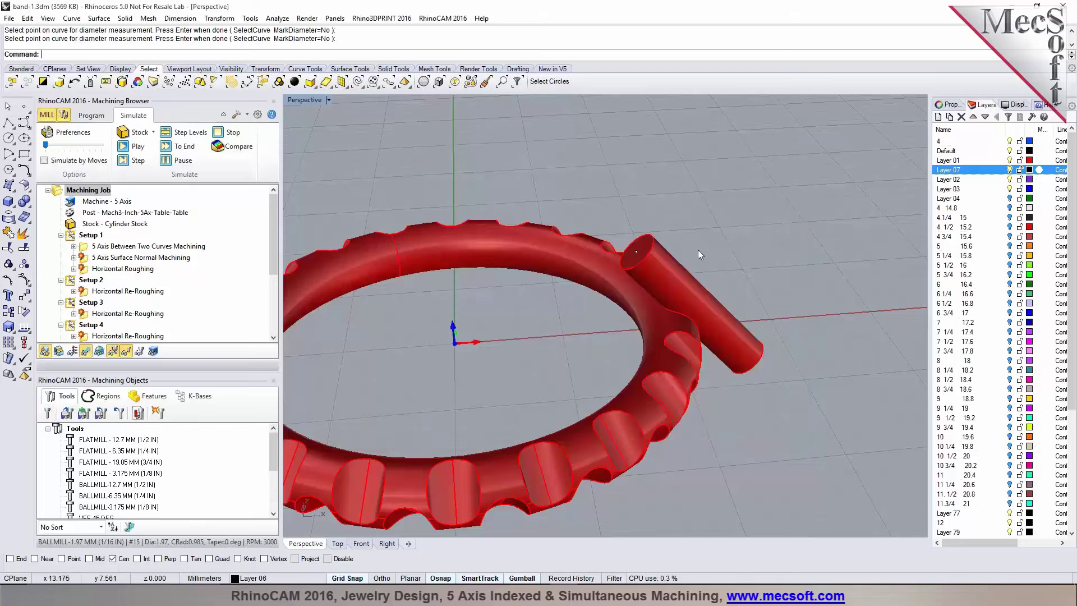
Step: Add a new CSYS setup after Setup 1, aligned to the cylinder's end cap surface carrying the center point
{"action": "scroll", "coordinate": [698, 250], "scroll_direction": "down", "scroll_amount": 5}
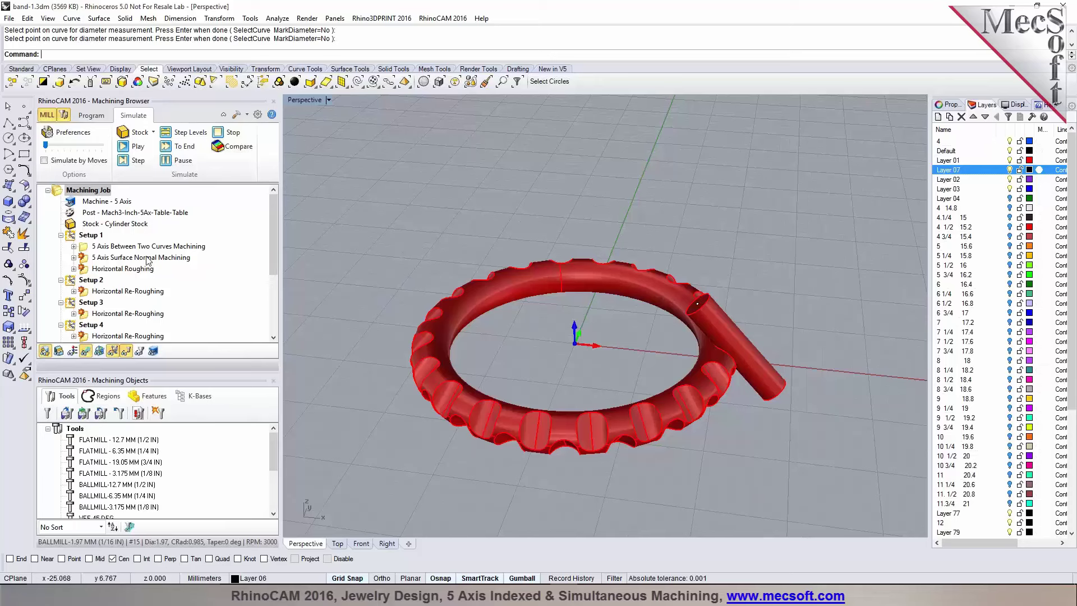
{"action": "left_click", "coordinate": [84, 236]}
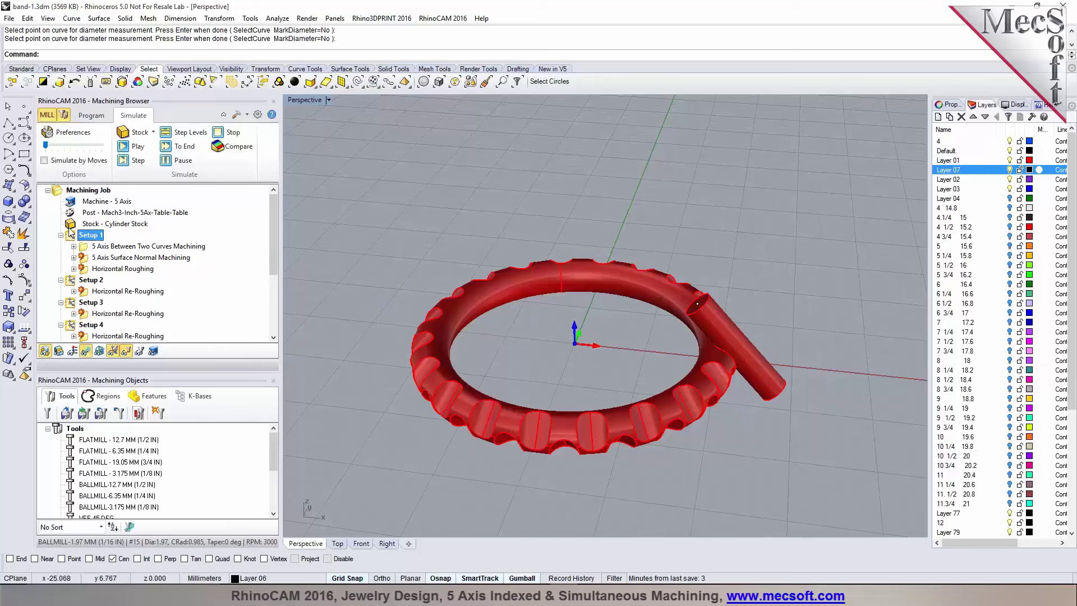
{"action": "left_click", "coordinate": [91, 115]}
{"action": "left_click", "coordinate": [82, 163]}
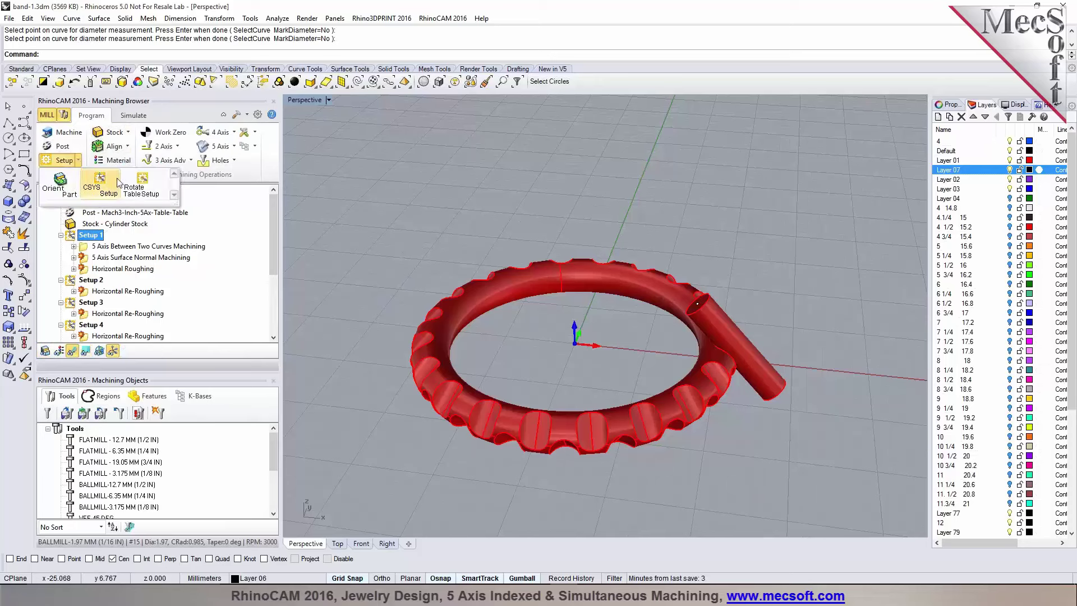
{"action": "left_click", "coordinate": [106, 188]}
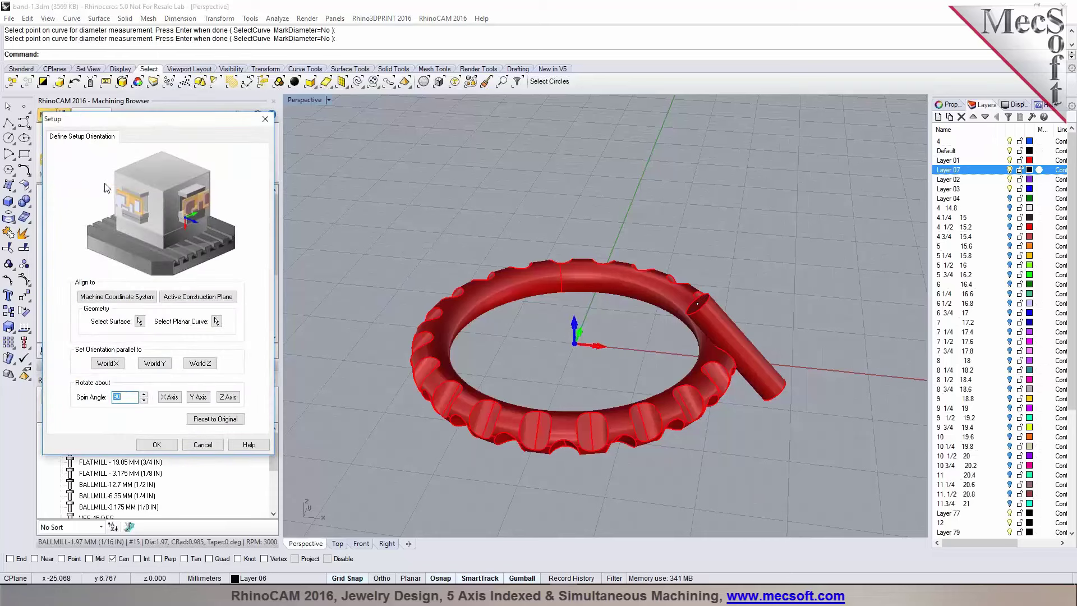
{"action": "left_click", "coordinate": [140, 321]}
{"action": "scroll", "coordinate": [734, 306], "scroll_direction": "up", "scroll_amount": 3}
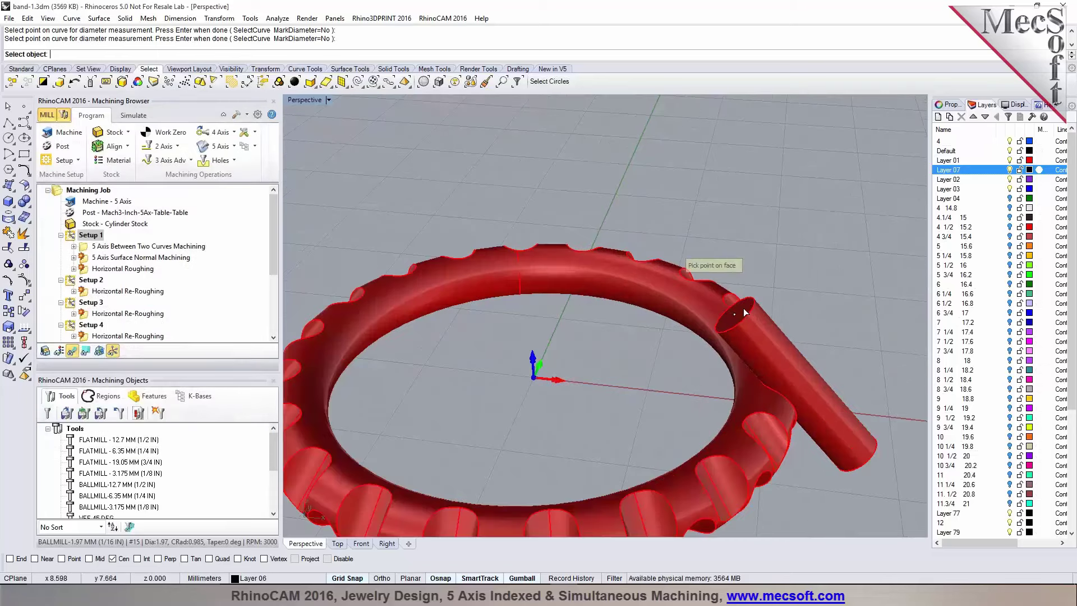
{"action": "left_click", "coordinate": [745, 313]}
{"action": "left_click", "coordinate": [158, 440]}
Step: Hide the cylinder's side surface and both end caps, keeping the center point and the band
{"action": "right_click_drag", "start_coordinate": [531, 416], "coordinate": [553, 373]}
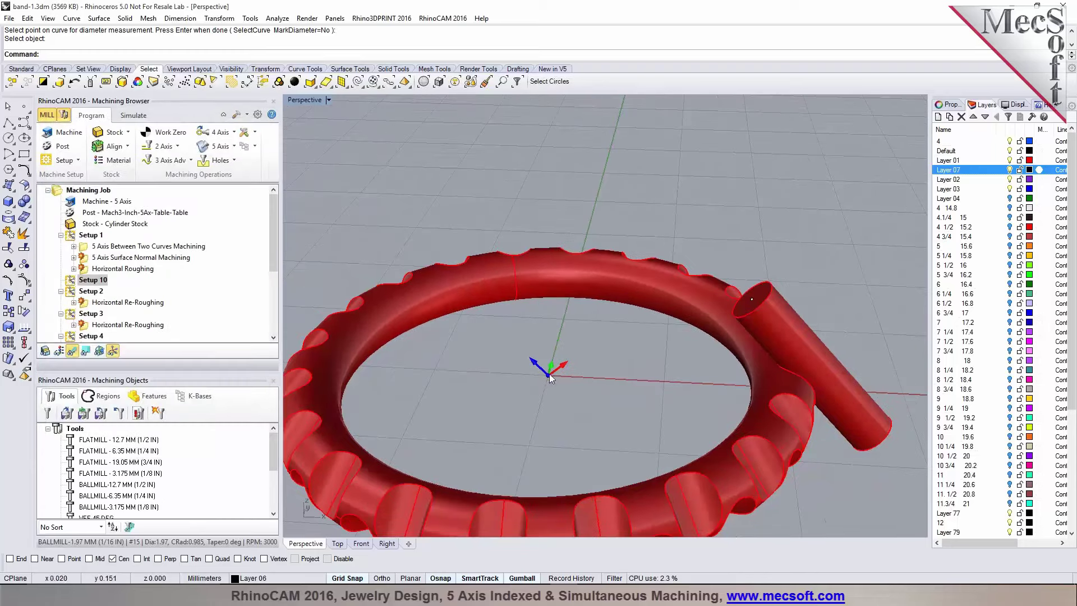
{"action": "left_click", "coordinate": [817, 374]}
{"action": "key", "text": "ctrl+h"}
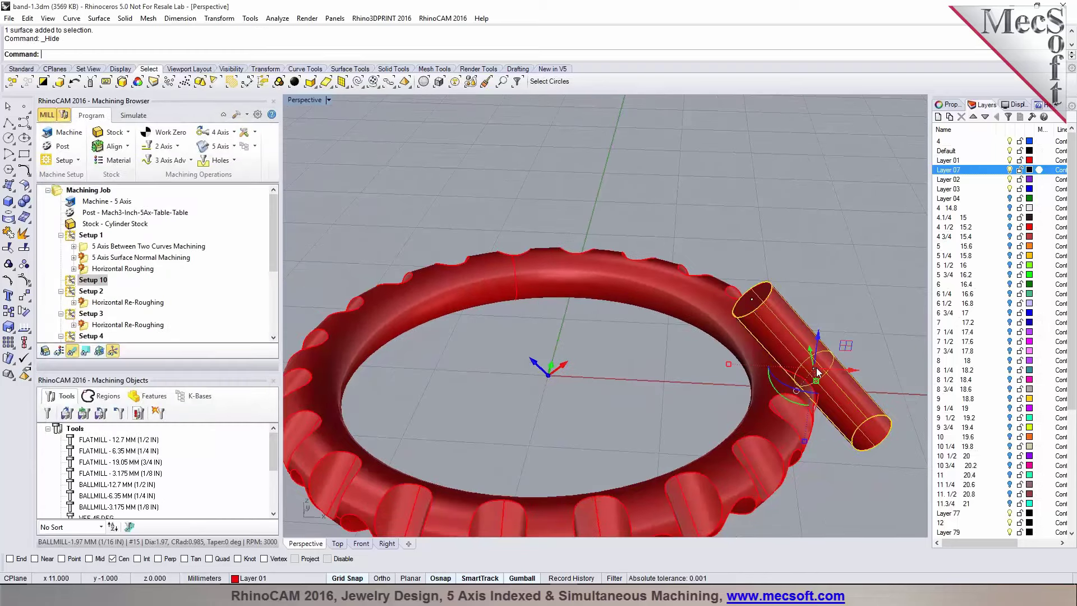
{"action": "left_click", "coordinate": [752, 299]}
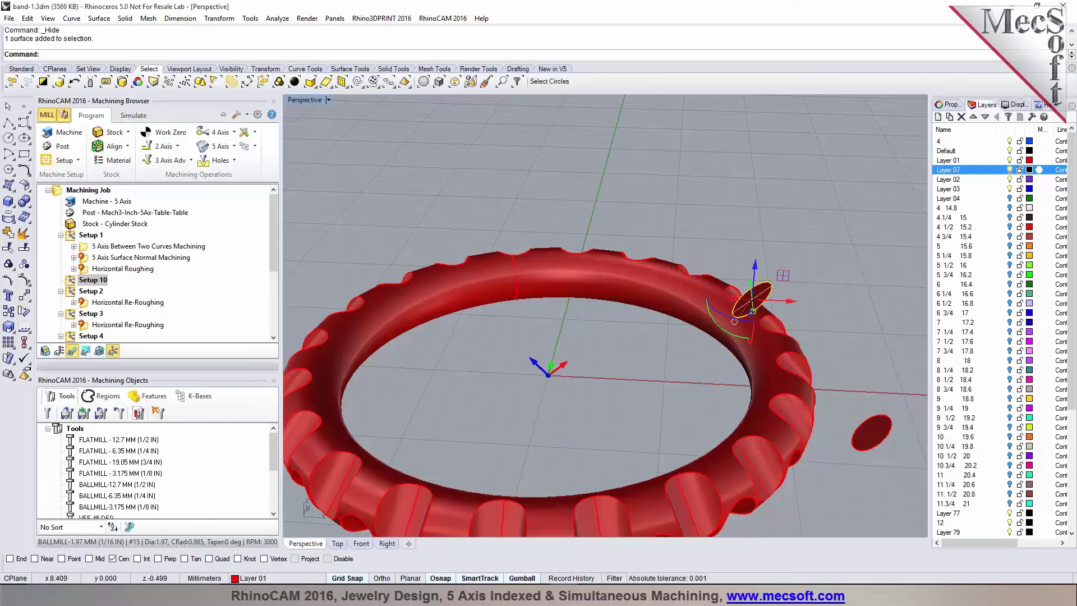
{"action": "key", "text": "ctrl+h"}
{"action": "left_click", "coordinate": [872, 430]}
{"action": "key", "text": "ctrl+h"}
Step: Create a 2 Axis Engraving operation under the new setup with the center point as its machining region
{"action": "right_click_drag", "start_coordinate": [763, 371], "coordinate": [645, 376]}
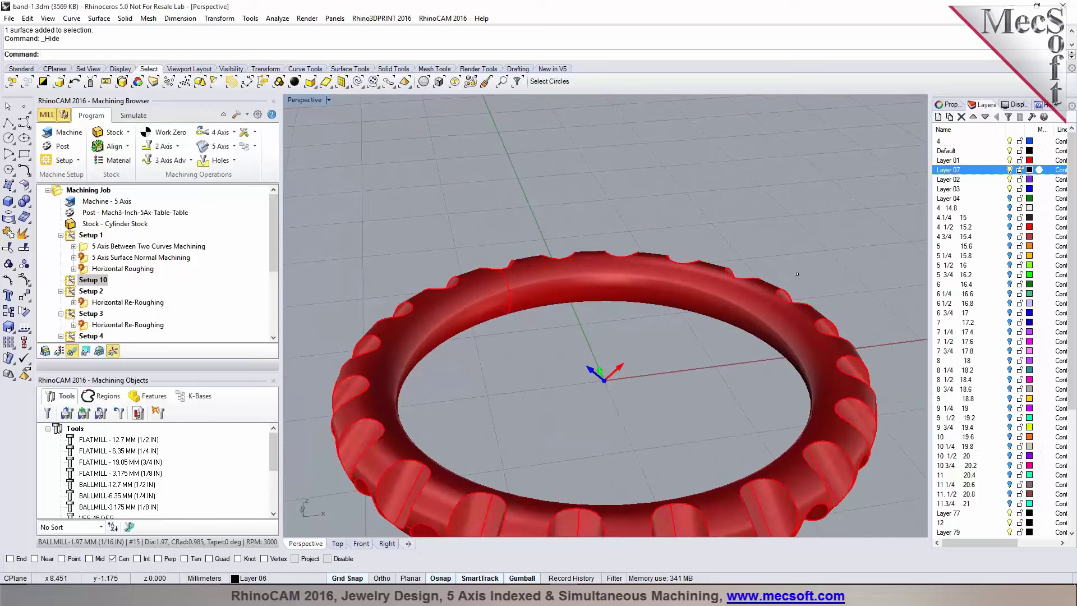
{"action": "left_click", "coordinate": [163, 146]}
{"action": "left_click", "coordinate": [235, 206]}
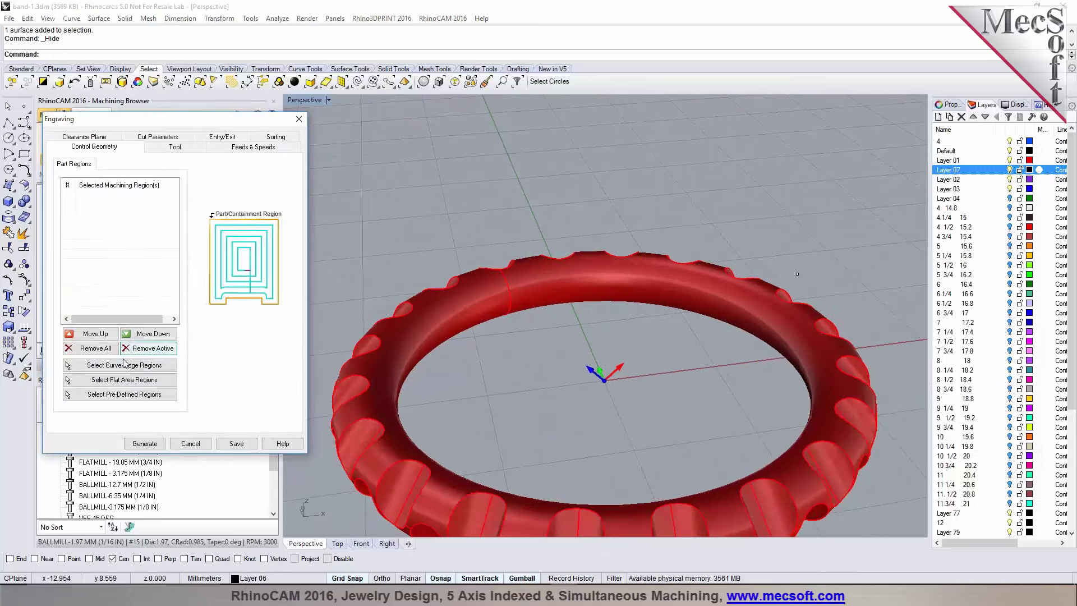
{"action": "left_click", "coordinate": [125, 364]}
{"action": "right_click", "coordinate": [798, 275]}
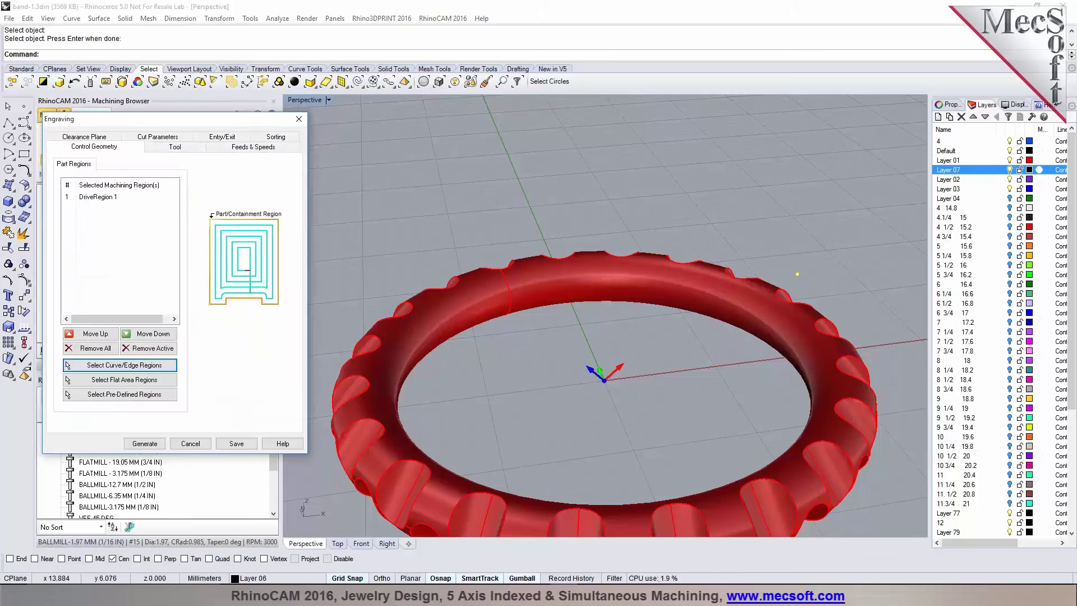
{"action": "left_click", "coordinate": [124, 200]}
Step: Check the engraving's 1.97 mm ball mill, set the total cut depth to 6 and generate the toolpath
{"action": "left_click", "coordinate": [168, 149]}
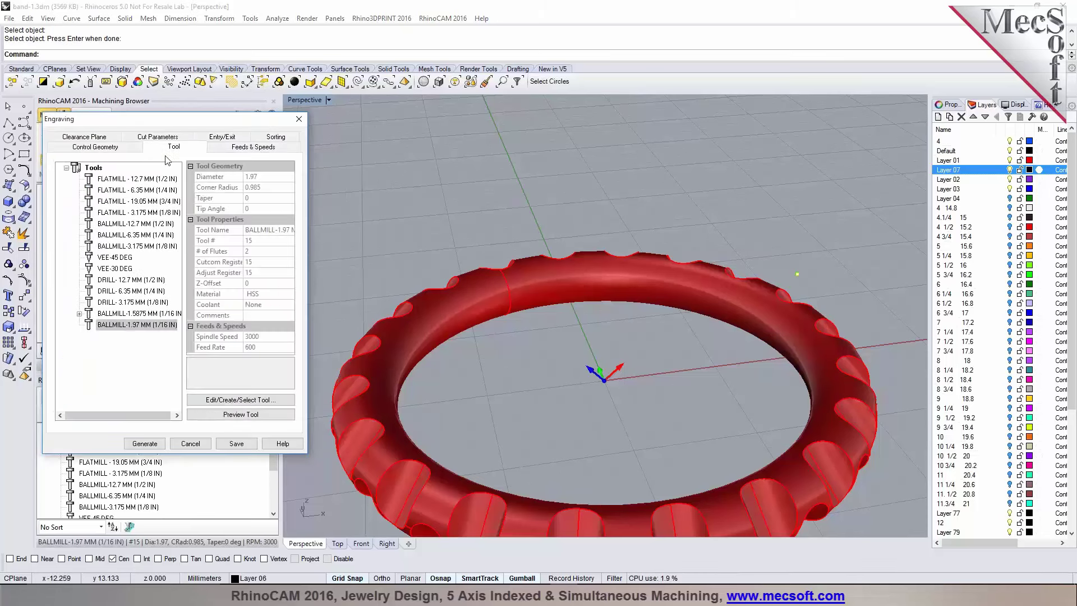
{"action": "left_click", "coordinate": [156, 137]}
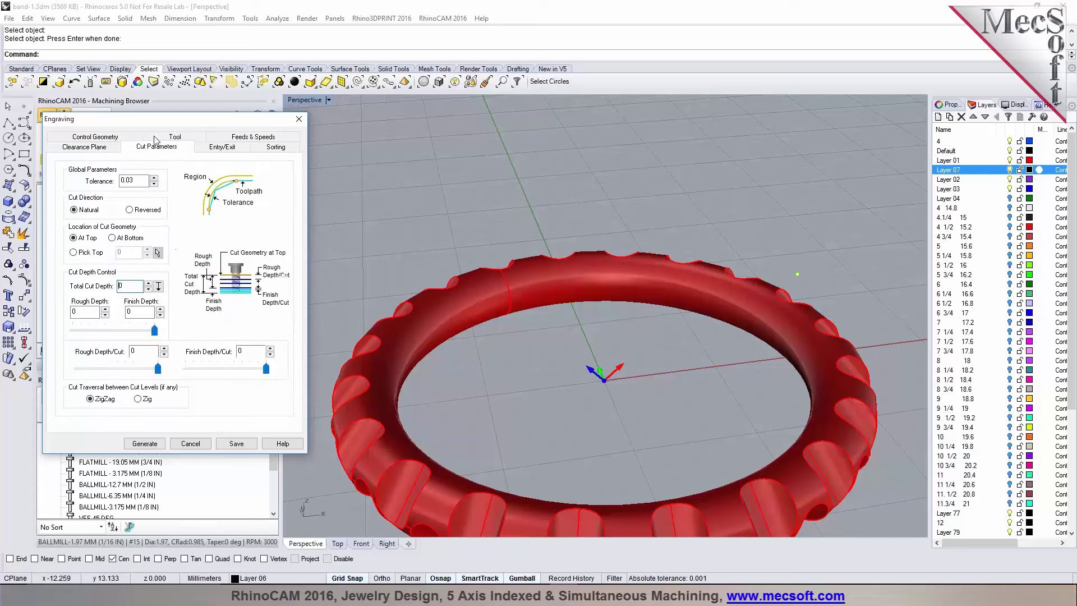
{"action": "type", "text": "6"}
{"action": "key", "text": "Tab"}
{"action": "left_click", "coordinate": [145, 443]}
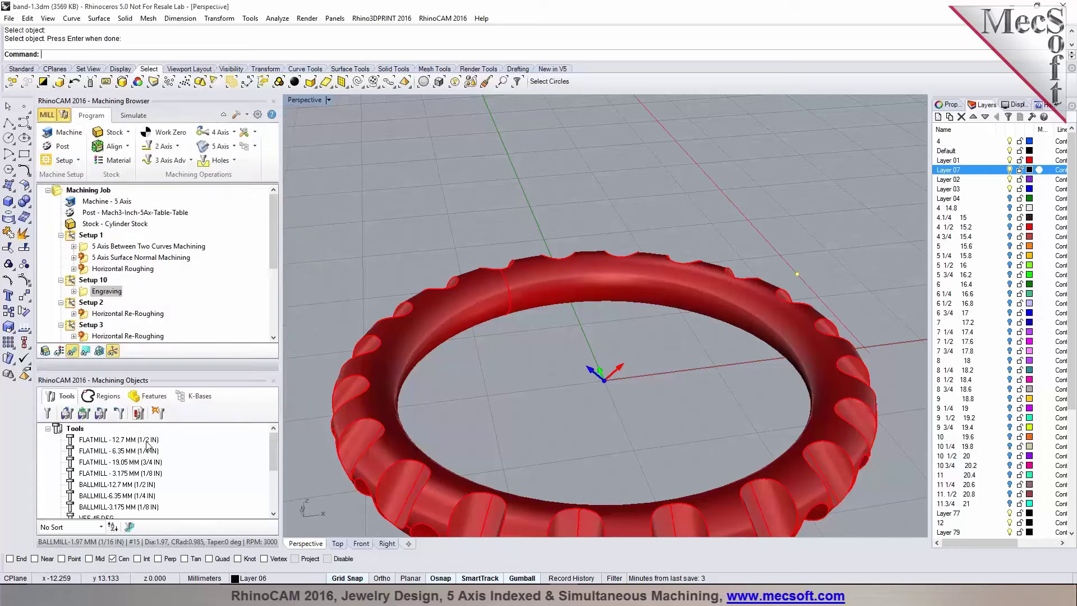
Step: Delete the 5 Axis Between Two Curves Machining and 5 Axis Surface Normal Machining operations from Setup 1
{"action": "right_click_drag", "start_coordinate": [522, 359], "coordinate": [551, 357]}
{"action": "scroll", "coordinate": [567, 363], "scroll_direction": "down", "scroll_amount": 2}
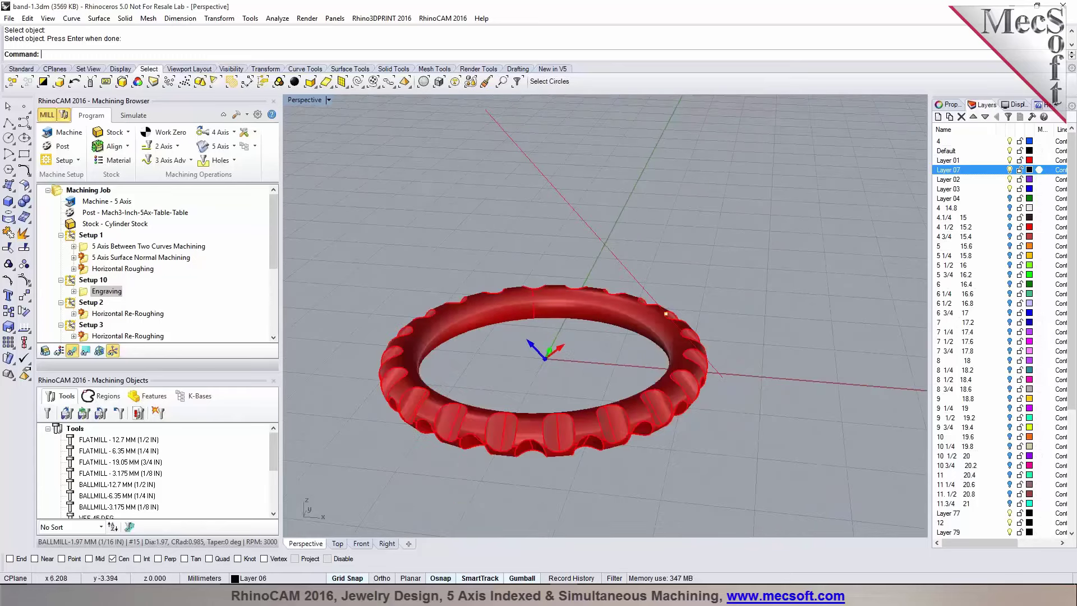
{"action": "scroll", "coordinate": [589, 373], "scroll_direction": "down", "scroll_amount": 3}
{"action": "right_click_drag", "start_coordinate": [611, 379], "coordinate": [611, 383]}
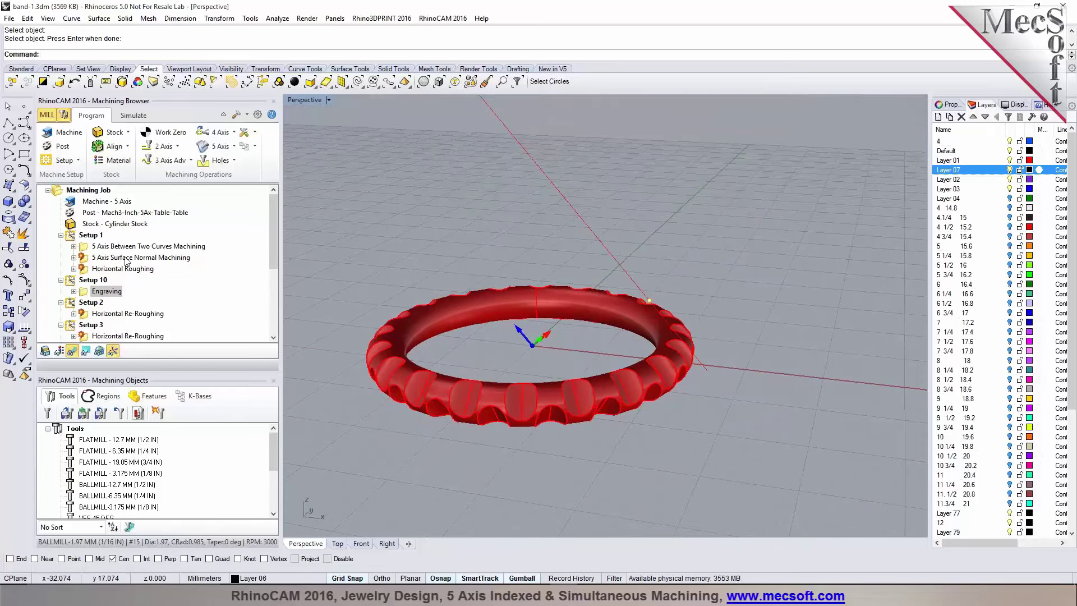
{"action": "left_click", "coordinate": [95, 258]}
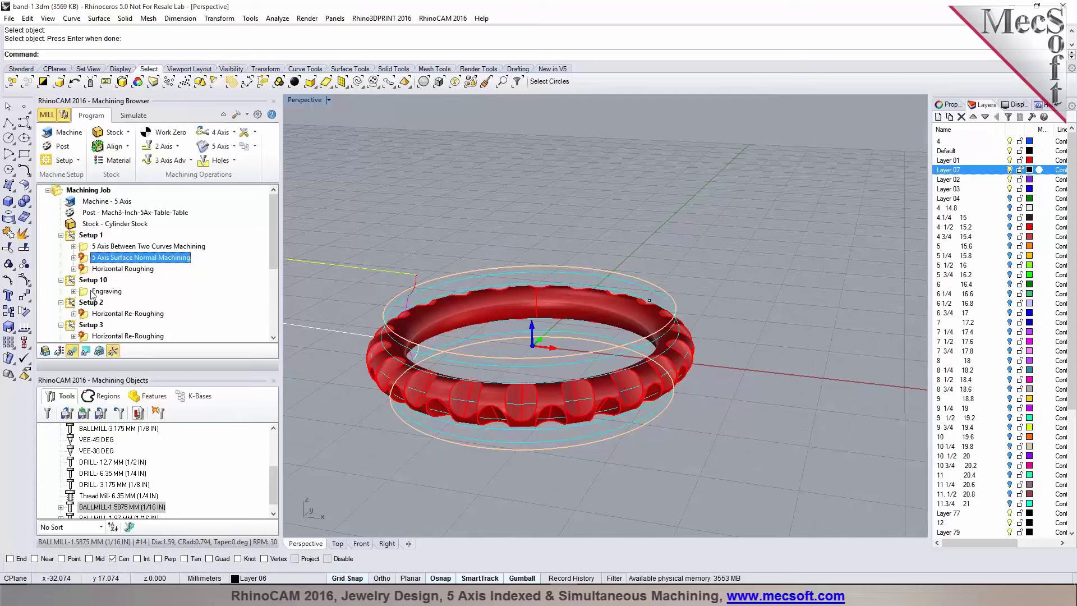
{"action": "left_click", "coordinate": [90, 248]}
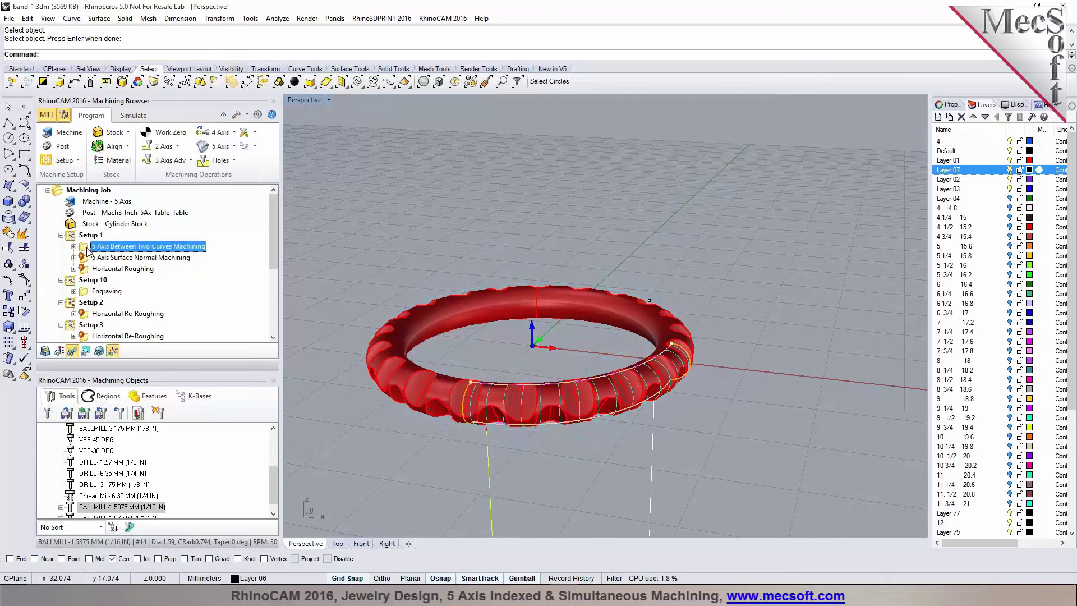
{"action": "key", "text": "Delete"}
{"action": "key", "text": "Delete"}
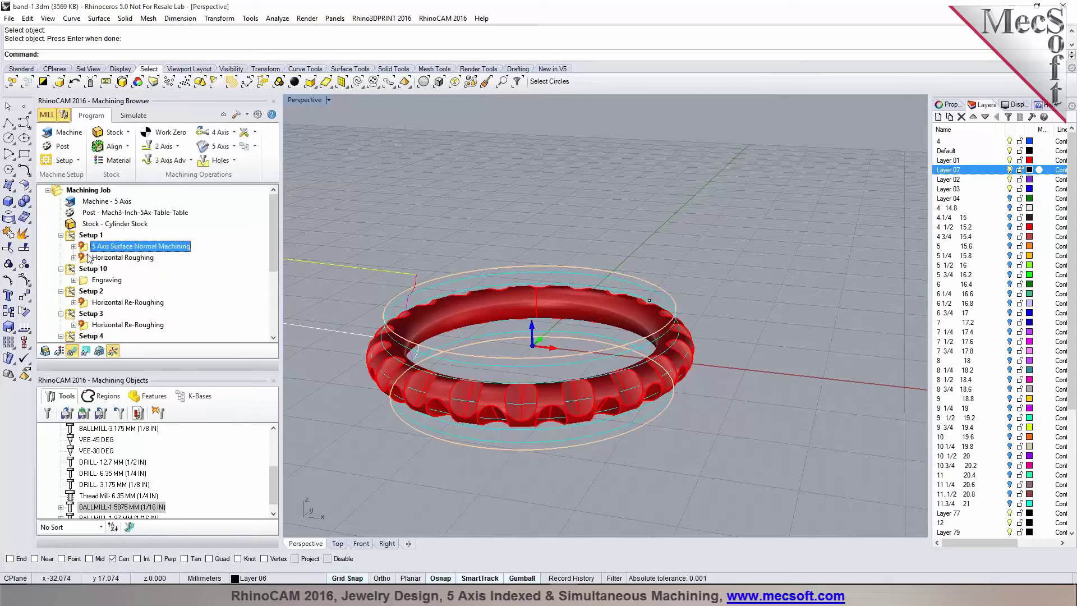
Step: Save the band file with the reduced list of operations
{"action": "left_click", "coordinate": [140, 119]}
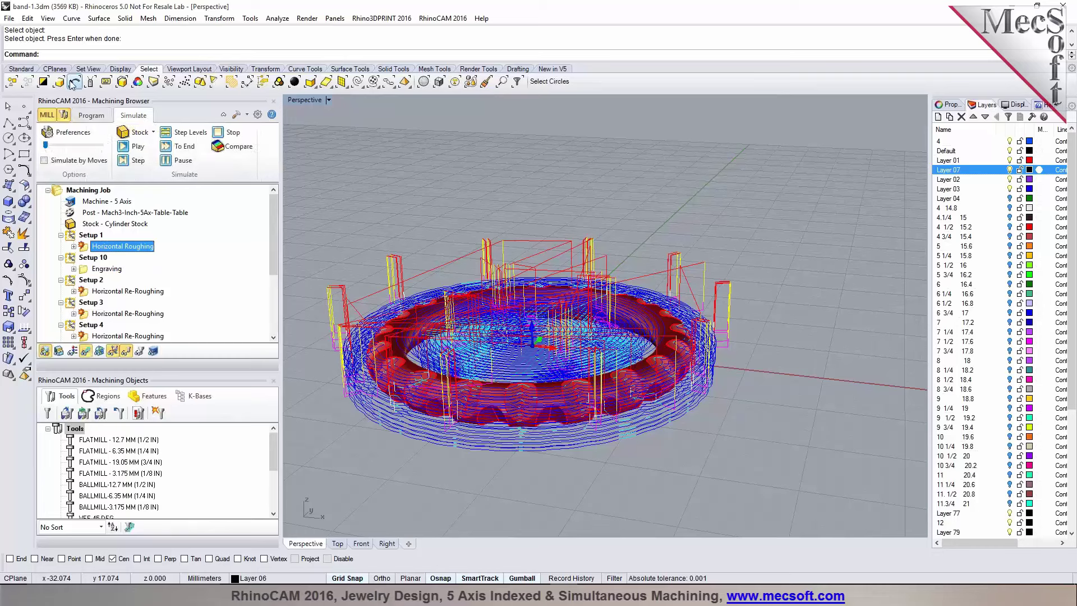
{"action": "left_click", "coordinate": [20, 70]}
{"action": "left_click", "coordinate": [42, 81]}
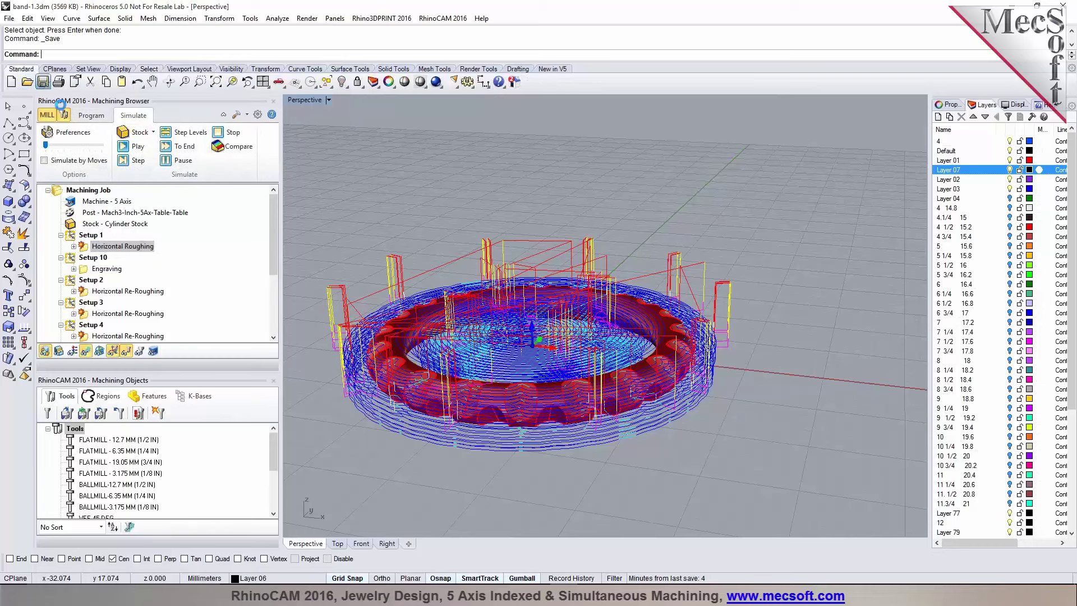
Step: Turn on the stock display and simulate Setup 1's Horizontal Roughing through to its end
{"action": "left_click", "coordinate": [134, 148]}
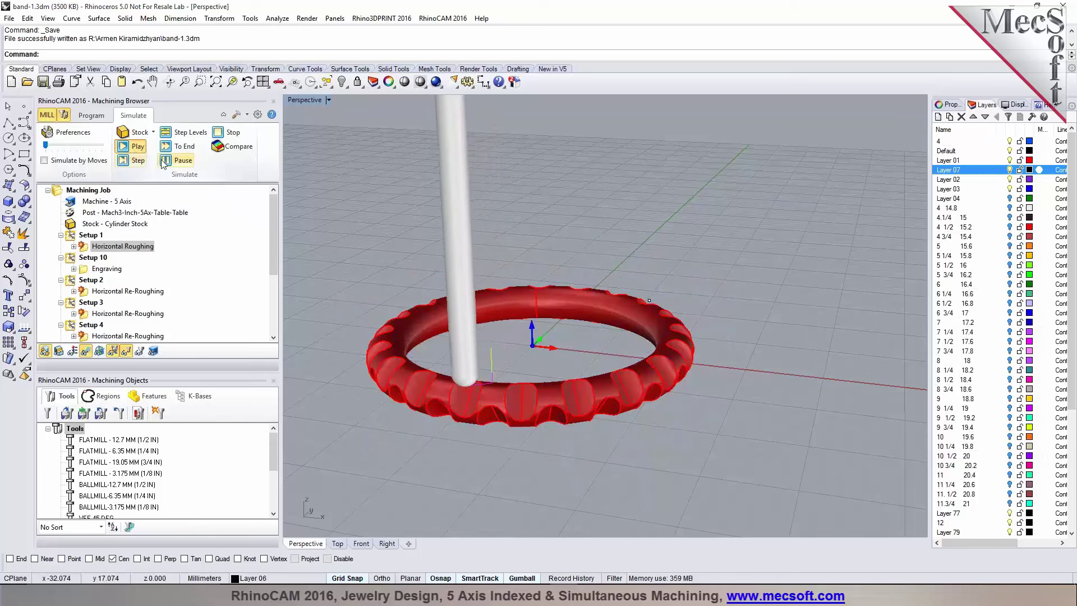
{"action": "left_click", "coordinate": [45, 351]}
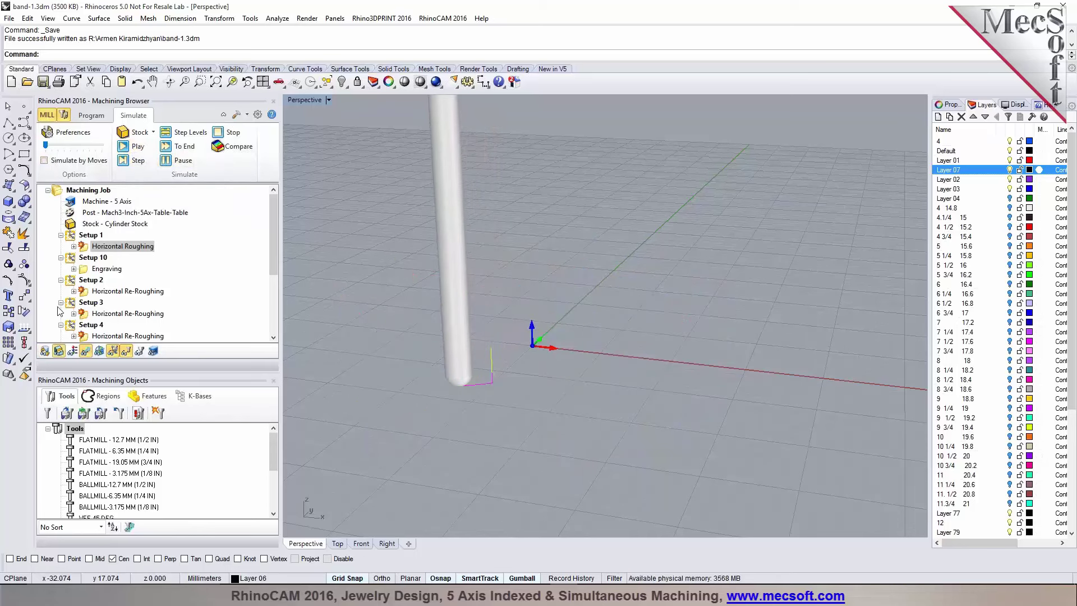
{"action": "left_click", "coordinate": [122, 246]}
{"action": "left_click", "coordinate": [134, 146]}
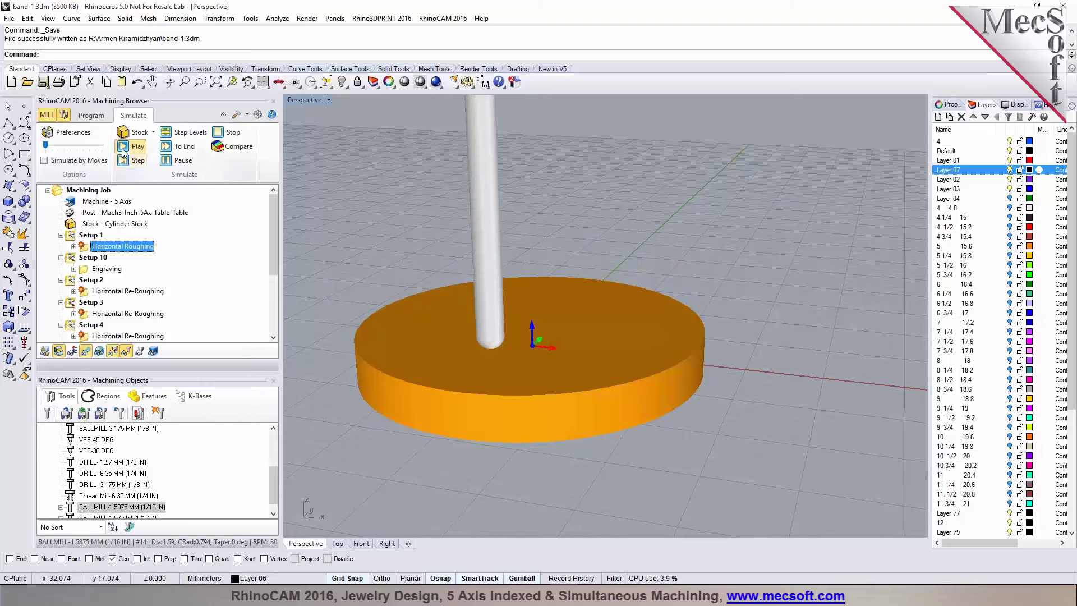
{"action": "left_click", "coordinate": [181, 147]}
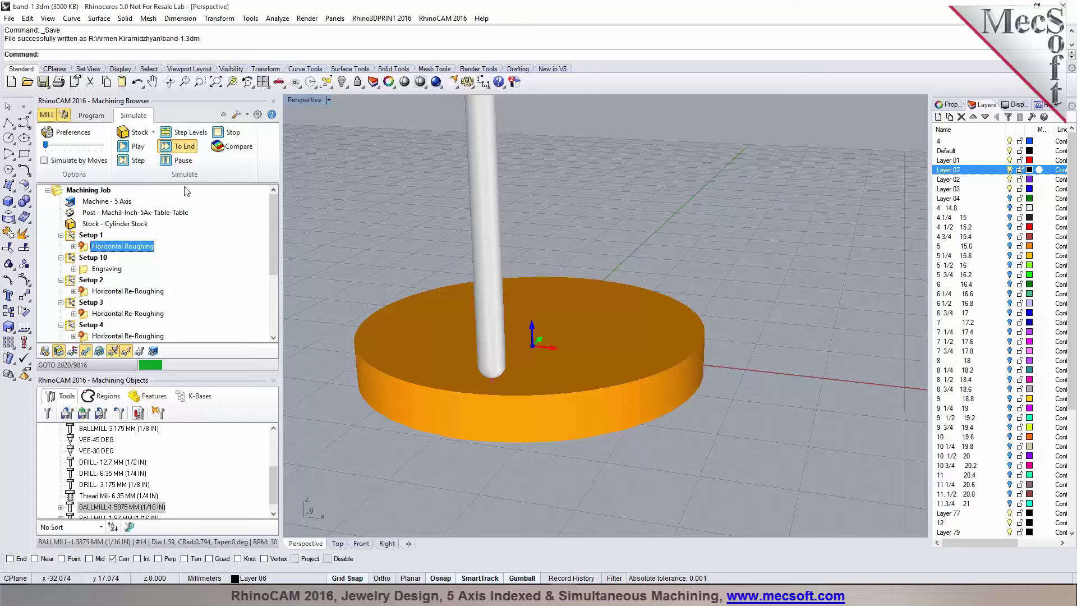
{"action": "mouse_move", "coordinate": [509, 372]}
{"action": "right_mouse_down"}
{"action": "mouse_move", "coordinate": [539, 358]}
{"action": "mouse_move", "coordinate": [474, 370]}
{"action": "mouse_move", "coordinate": [496, 372]}
{"action": "mouse_move", "coordinate": [498, 386]}
{"action": "right_mouse_up"}
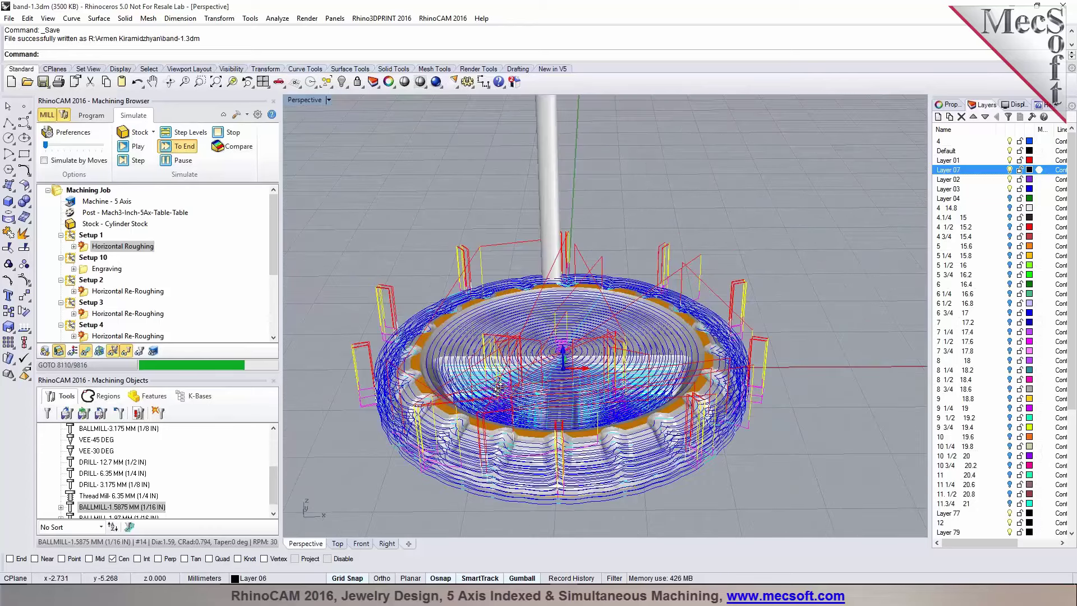
{"action": "right_click_drag", "start_coordinate": [497, 386], "coordinate": [506, 379]}
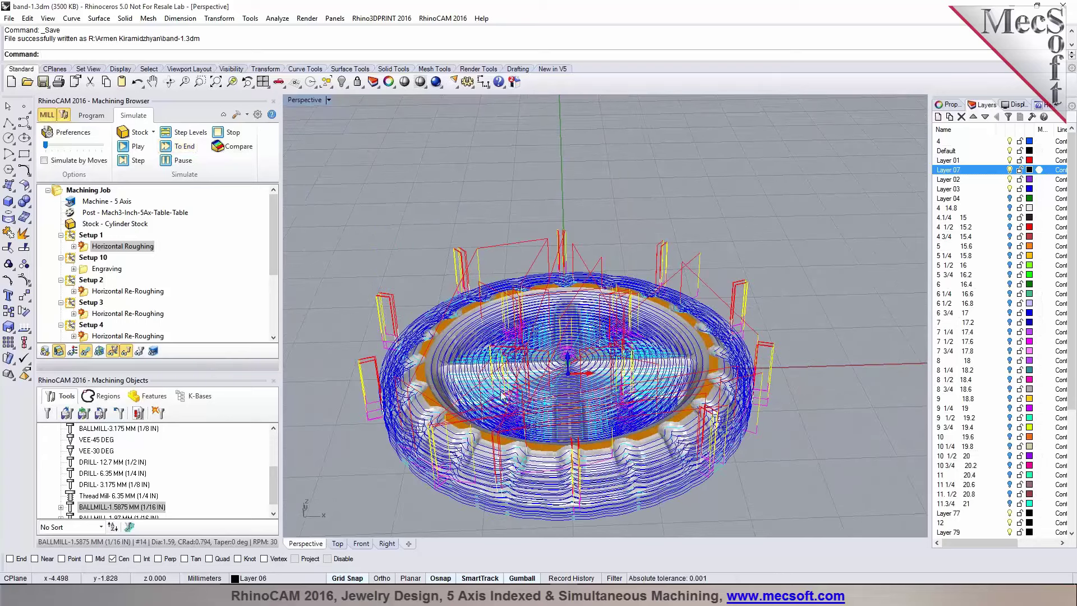
Step: Hide the toolpath display, simulate the Engraving operation under Setup 10 and inspect the cut on the band's edge
{"action": "left_click", "coordinate": [85, 351]}
{"action": "left_click", "coordinate": [94, 269]}
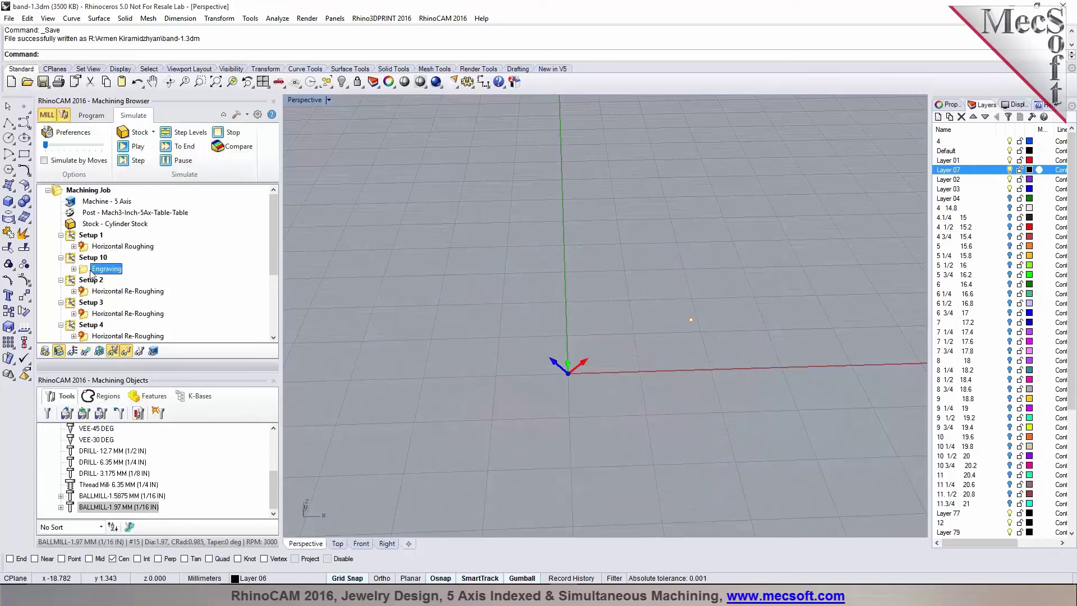
{"action": "left_click", "coordinate": [129, 148]}
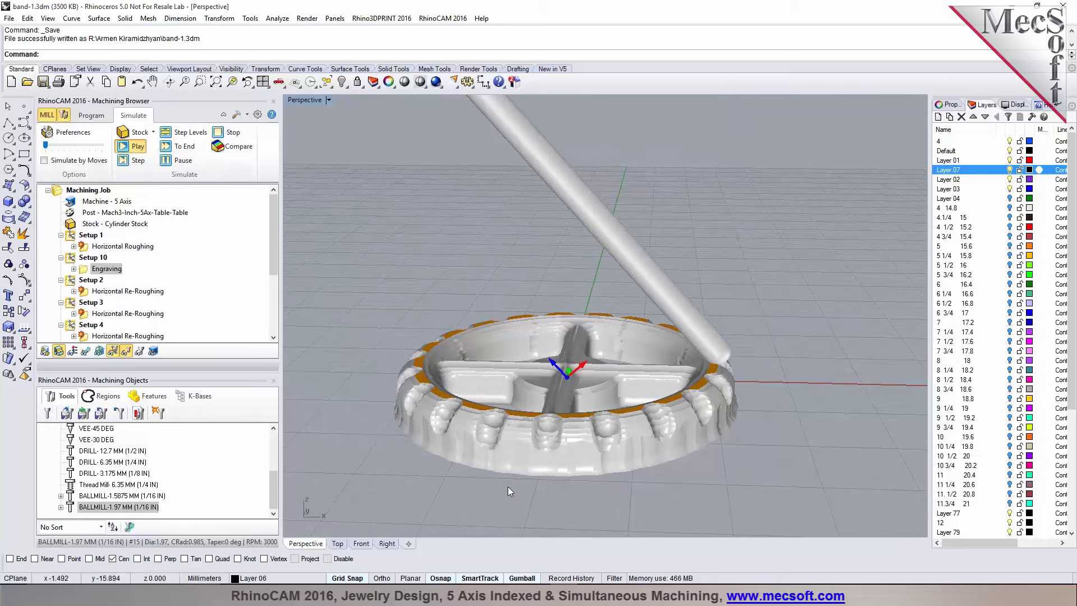
{"action": "right_click_drag", "start_coordinate": [683, 527], "coordinate": [612, 494]}
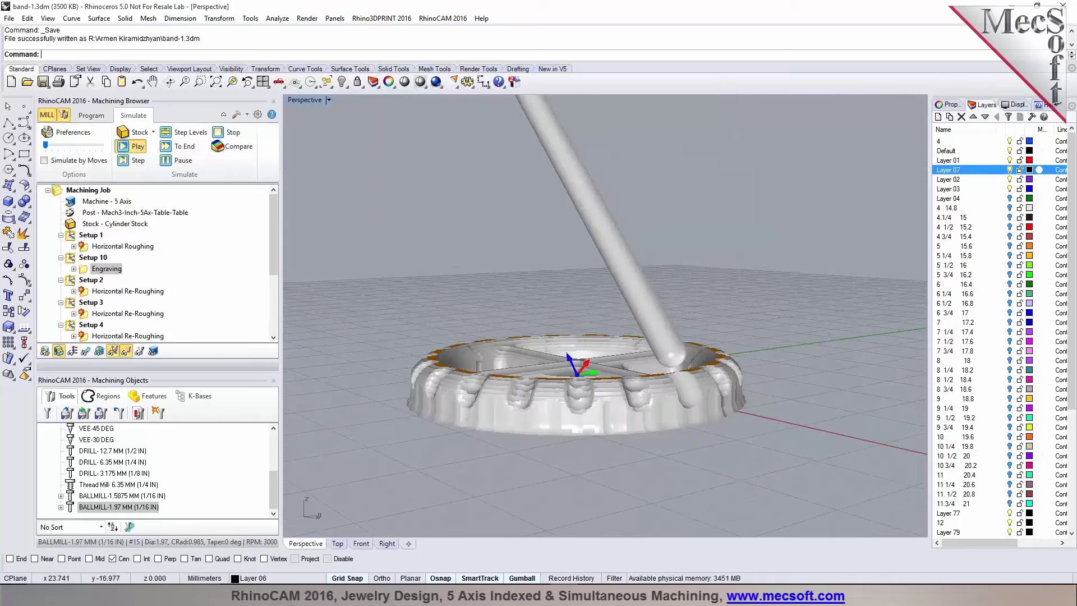
{"action": "scroll", "coordinate": [696, 409], "scroll_direction": "up", "scroll_amount": 3}
{"action": "right_click_drag", "start_coordinate": [696, 409], "coordinate": [673, 457]}
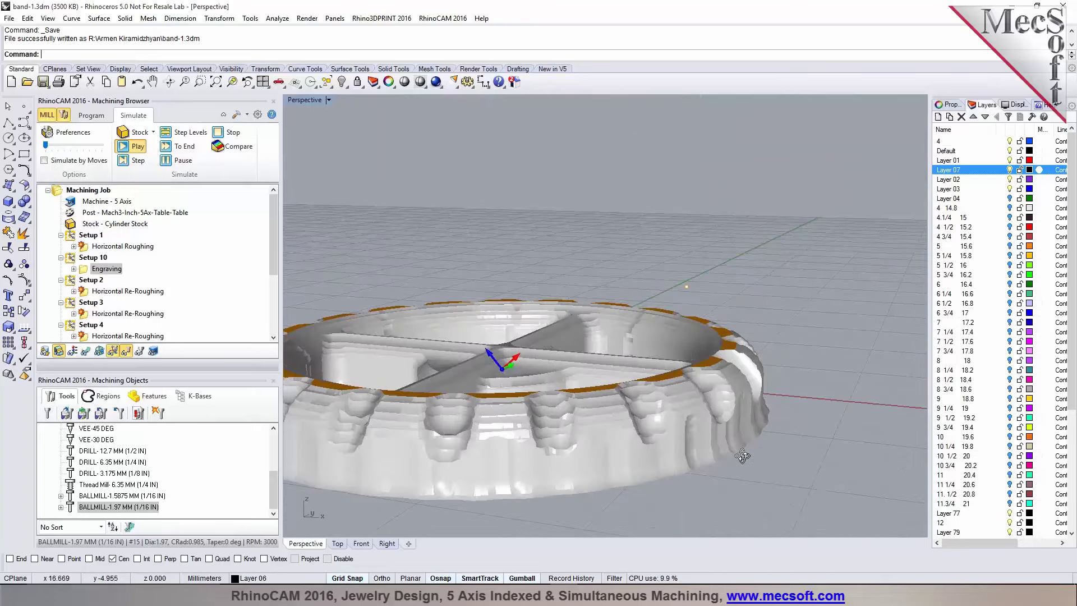
{"action": "scroll", "coordinate": [731, 456], "scroll_direction": "down", "scroll_amount": 2}
Step: Compare the center point's location with the band's edge cutouts from above and in perspective
{"action": "left_click", "coordinate": [92, 115]}
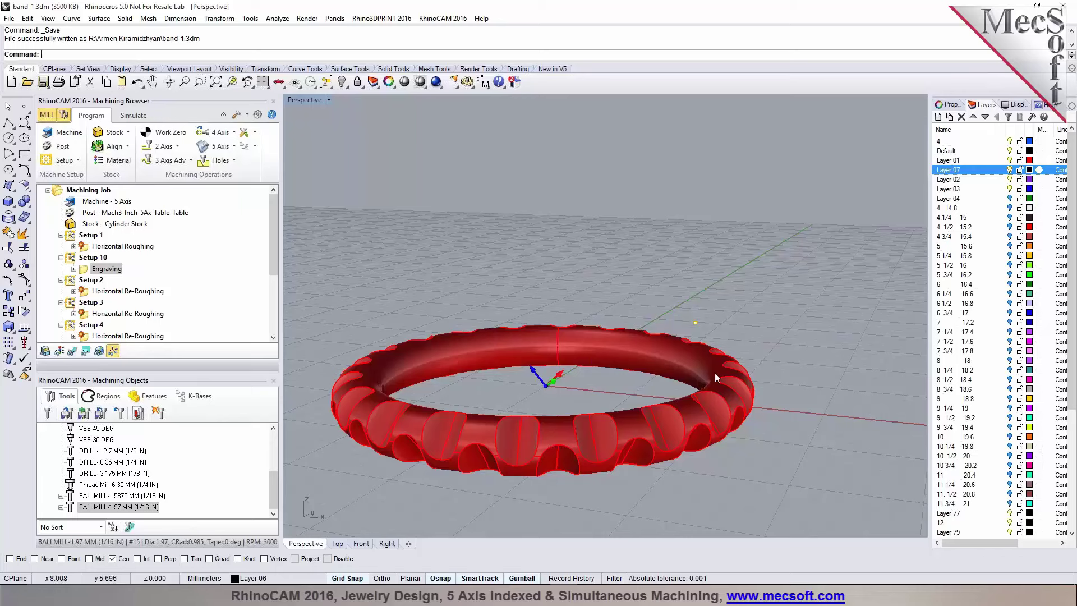
{"action": "left_click", "coordinate": [337, 543]}
{"action": "scroll", "coordinate": [721, 296], "scroll_direction": "up", "scroll_amount": 3}
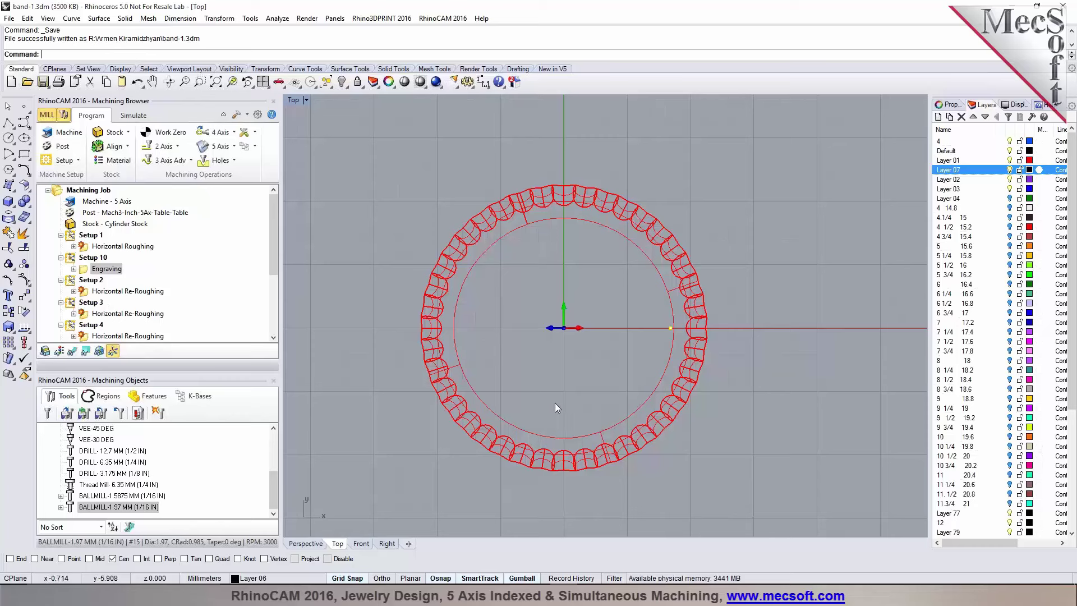
{"action": "left_click", "coordinate": [305, 543]}
{"action": "mouse_move", "coordinate": [670, 399]}
{"action": "right_mouse_down"}
{"action": "mouse_move", "coordinate": [626, 400]}
{"action": "mouse_move", "coordinate": [650, 398]}
{"action": "right_mouse_up"}
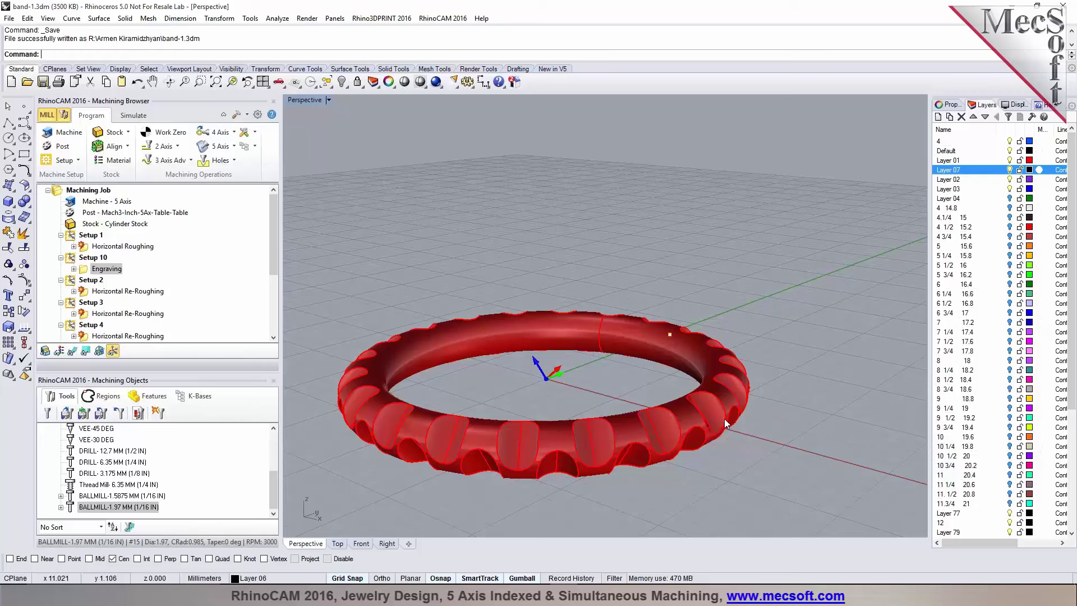
Step: Replay the cutting simulation of Setup 10's Engraving operation on the roughed stock
{"action": "left_click", "coordinate": [91, 268]}
{"action": "left_click", "coordinate": [133, 115]}
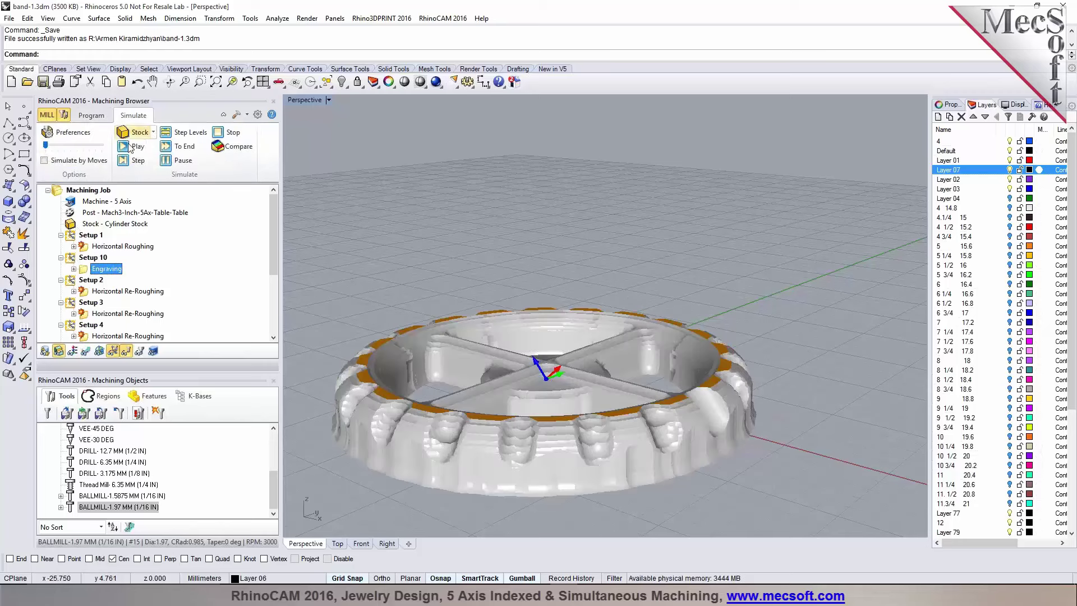
{"action": "left_click", "coordinate": [127, 149]}
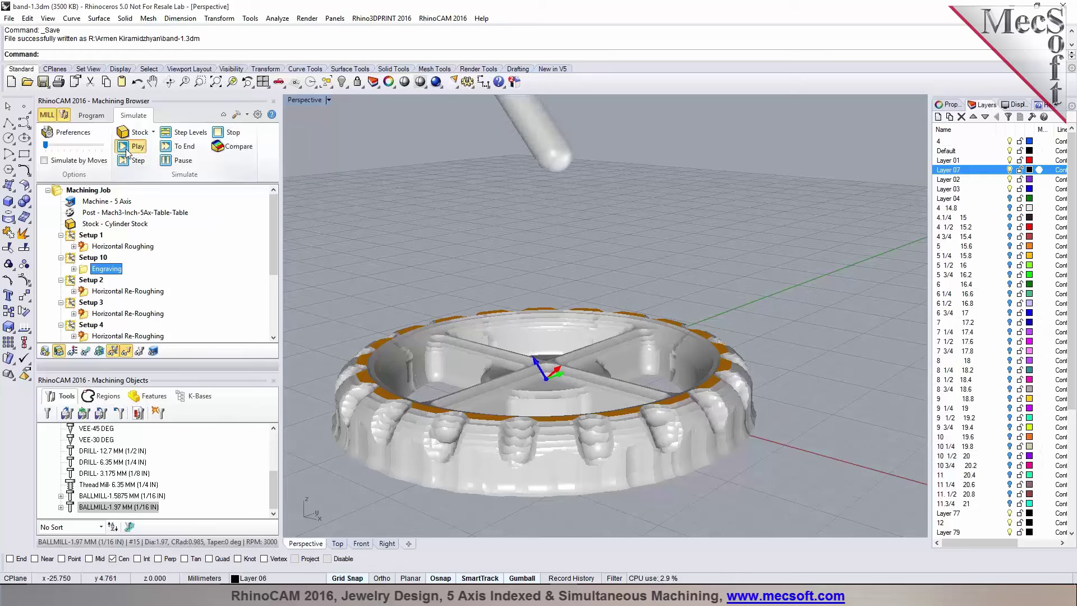
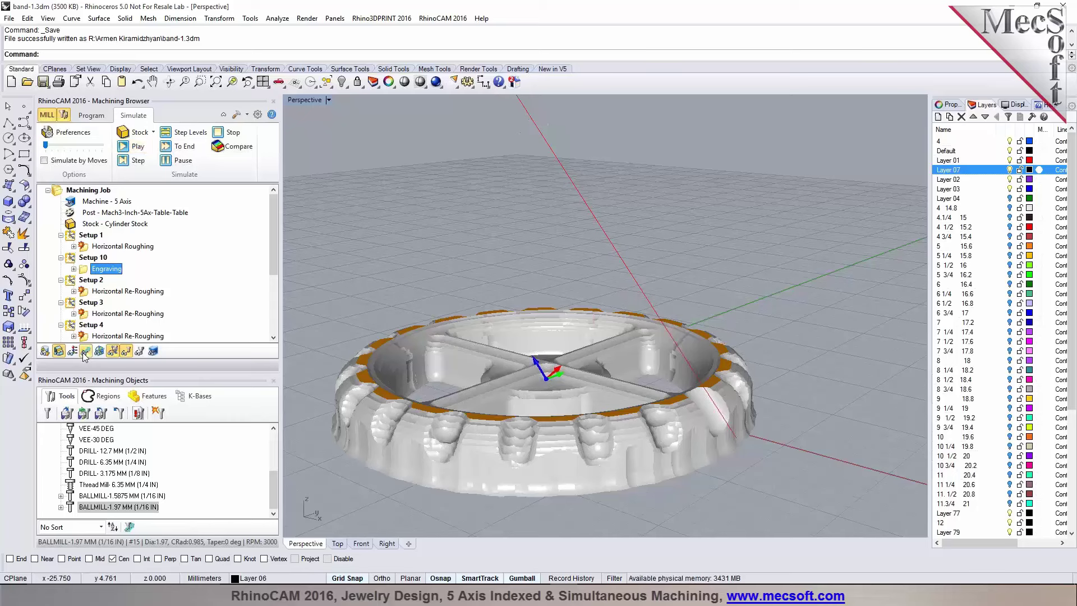
Step: Examine Setup 10's coordinate system and the center point relative to the band from above and in perspective
{"action": "left_click", "coordinate": [90, 115]}
{"action": "left_click", "coordinate": [92, 257]}
{"action": "right_click_drag", "start_coordinate": [722, 354], "coordinate": [645, 393]}
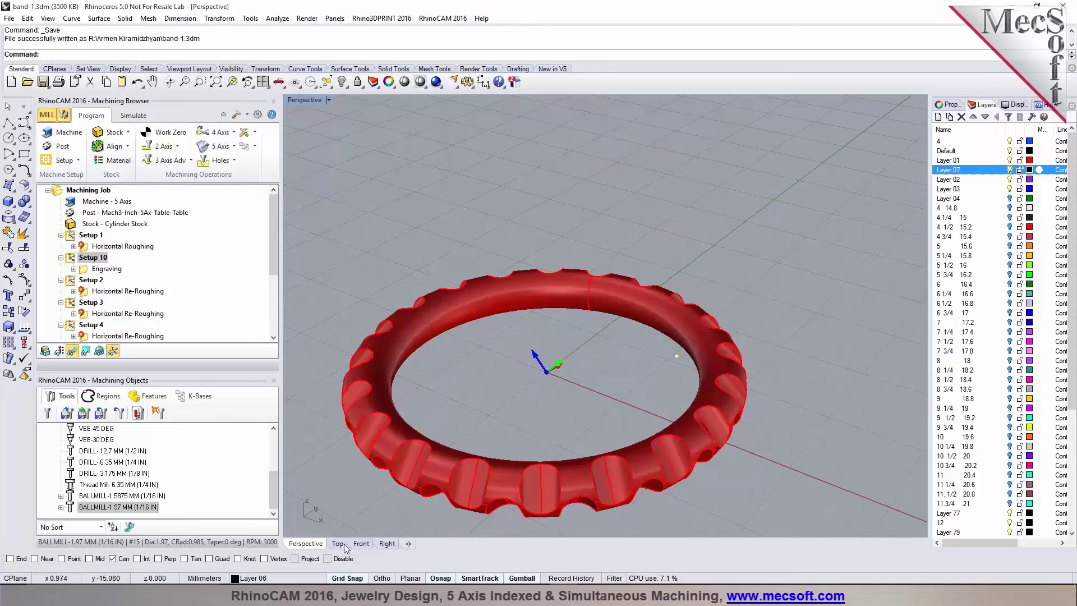
{"action": "left_click", "coordinate": [337, 544]}
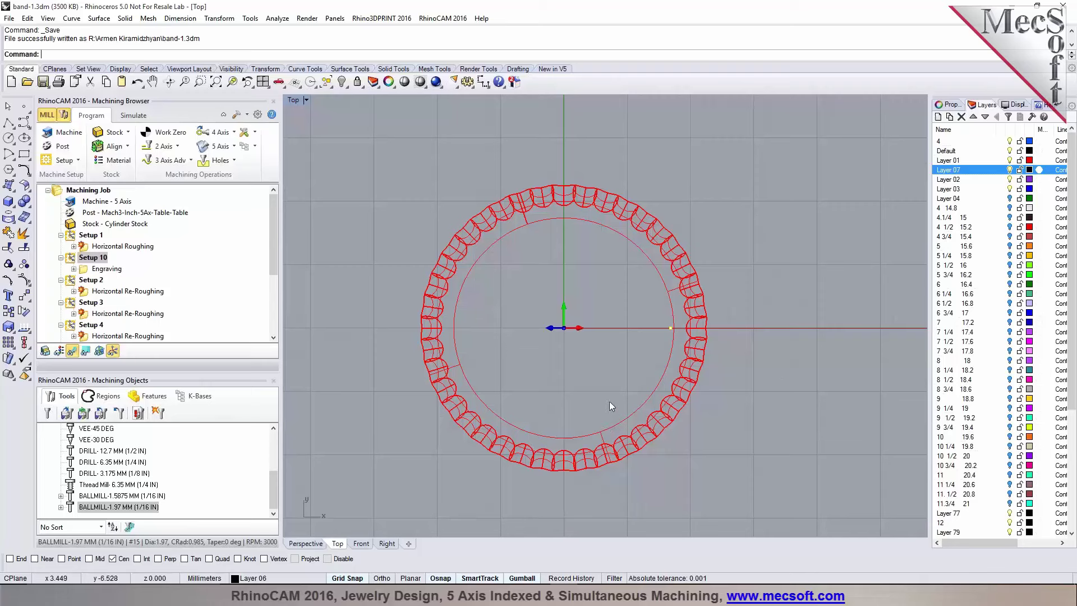
{"action": "scroll", "coordinate": [684, 332], "scroll_direction": "up", "scroll_amount": 2}
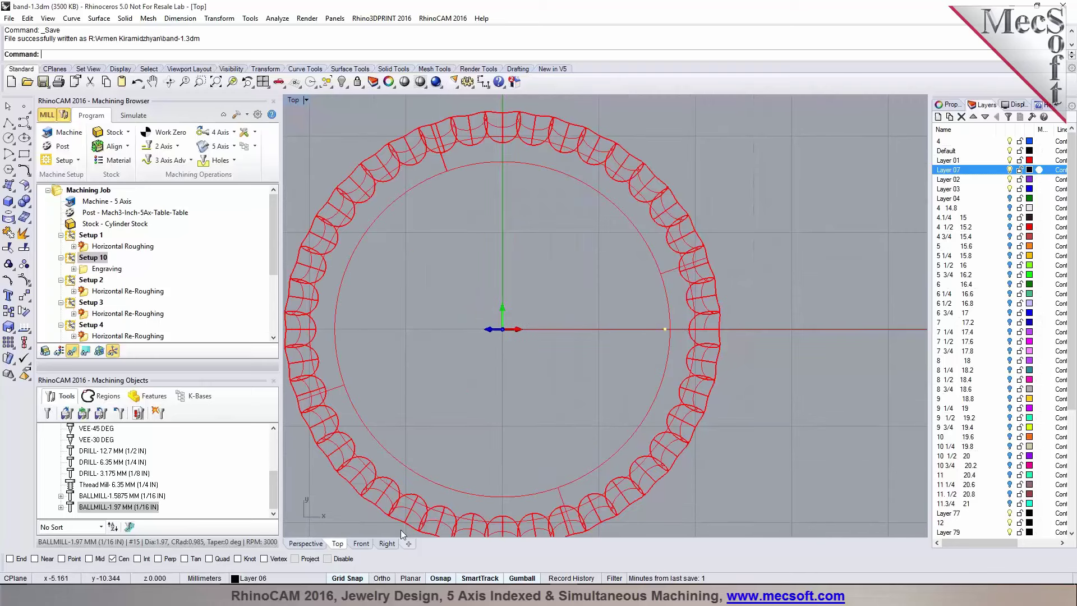
{"action": "left_click", "coordinate": [305, 543]}
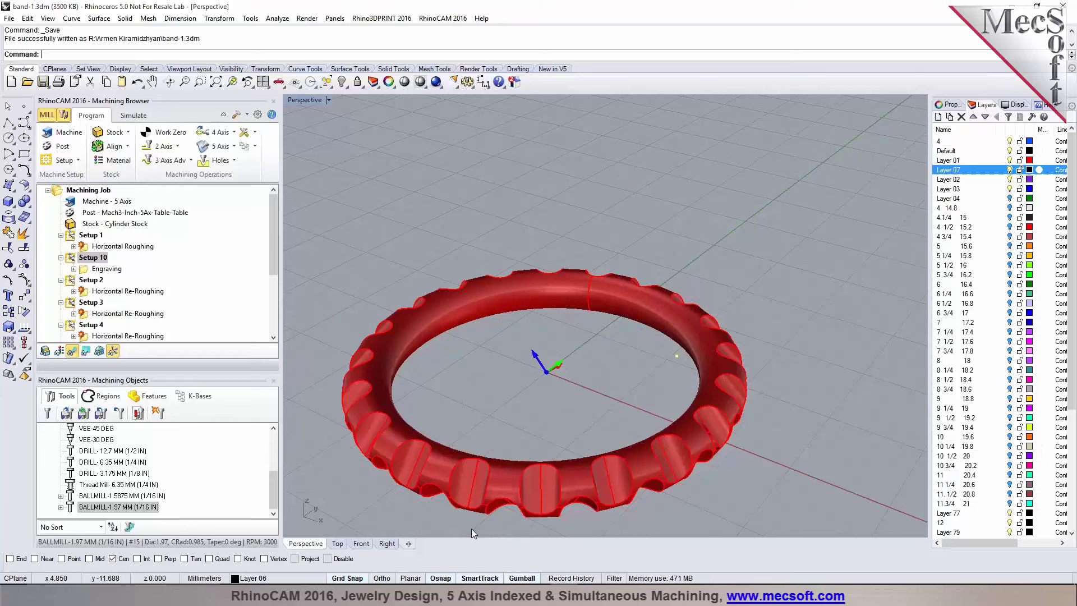
Step: Split the display into four viewports and set the Top viewport to Shaded display
{"action": "left_click", "coordinate": [262, 82]}
{"action": "left_click", "coordinate": [306, 101]}
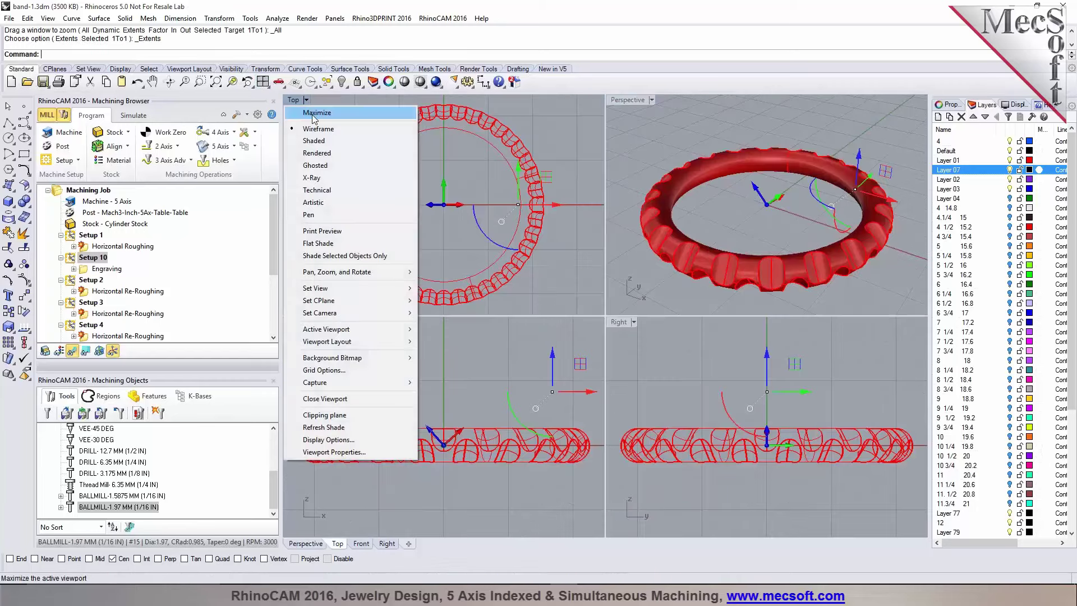
{"action": "left_click", "coordinate": [322, 145]}
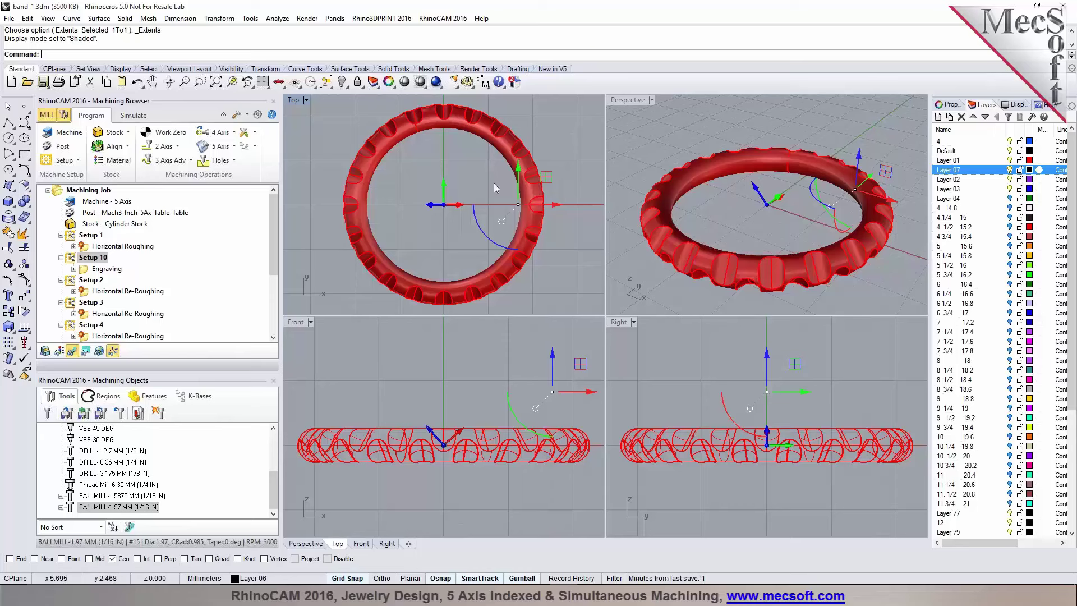
Step: Select the center point near the band's edge in the Top viewport and make the Machining Job entry active
{"action": "scroll", "coordinate": [517, 197], "scroll_direction": "up", "scroll_amount": 5}
{"action": "left_click", "coordinate": [514, 220]}
{"action": "scroll", "coordinate": [519, 221], "scroll_direction": "down", "scroll_amount": 4}
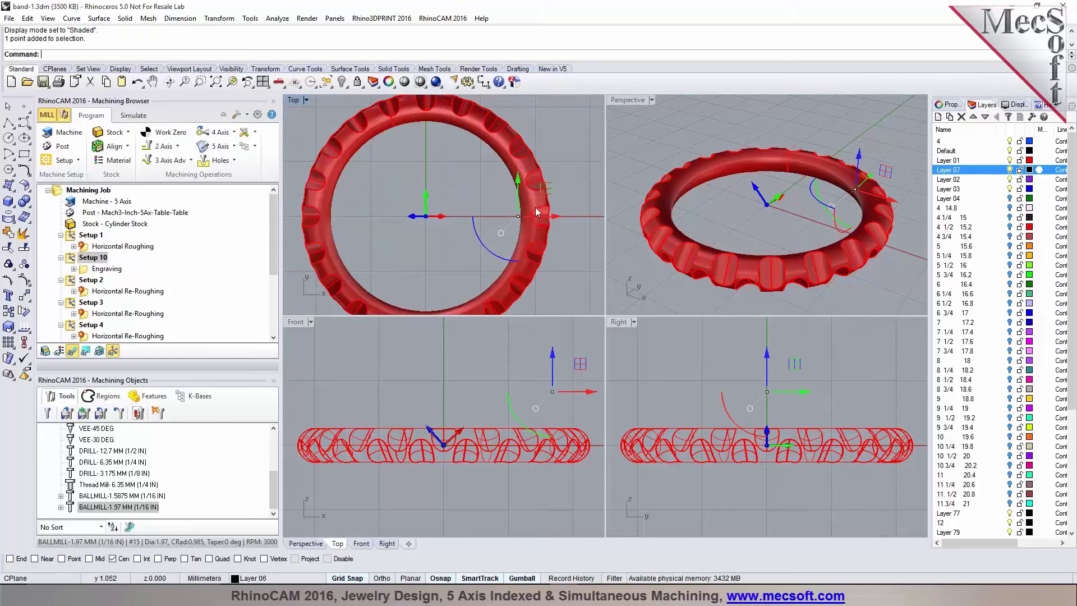
{"action": "scroll", "coordinate": [536, 213], "scroll_direction": "up", "scroll_amount": 5}
{"action": "left_click", "coordinate": [503, 218]}
{"action": "scroll", "coordinate": [552, 224], "scroll_direction": "down", "scroll_amount": 4}
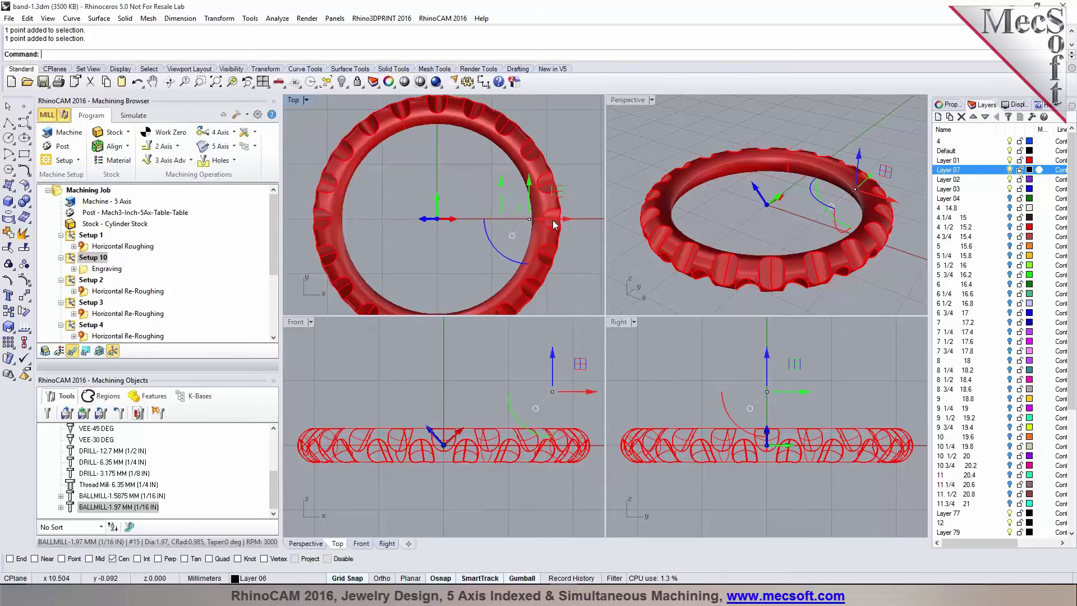
{"action": "left_click", "coordinate": [99, 190]}
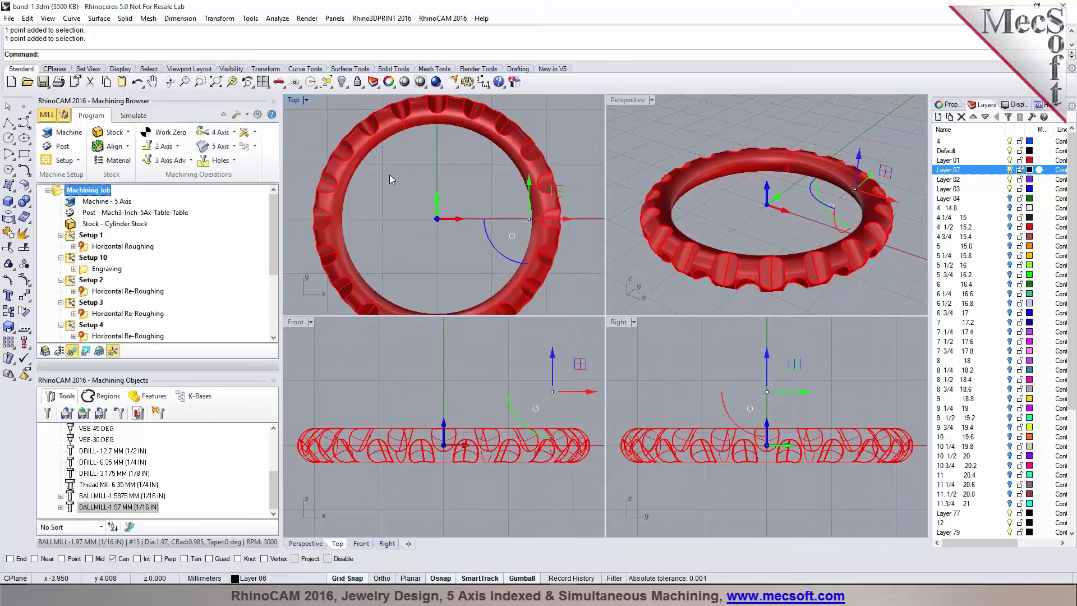
Step: Look up the Polar array command for copying the center point around the band
{"action": "left_click", "coordinate": [219, 18]}
{"action": "mouse_move", "coordinate": [259, 159]}
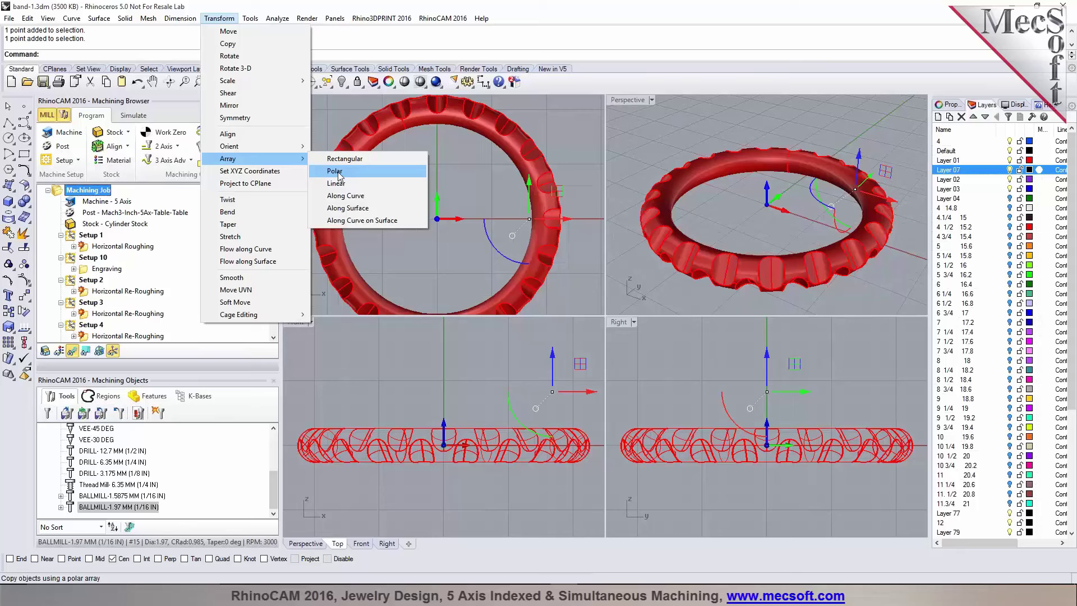
{"action": "left_click", "coordinate": [590, 50]}
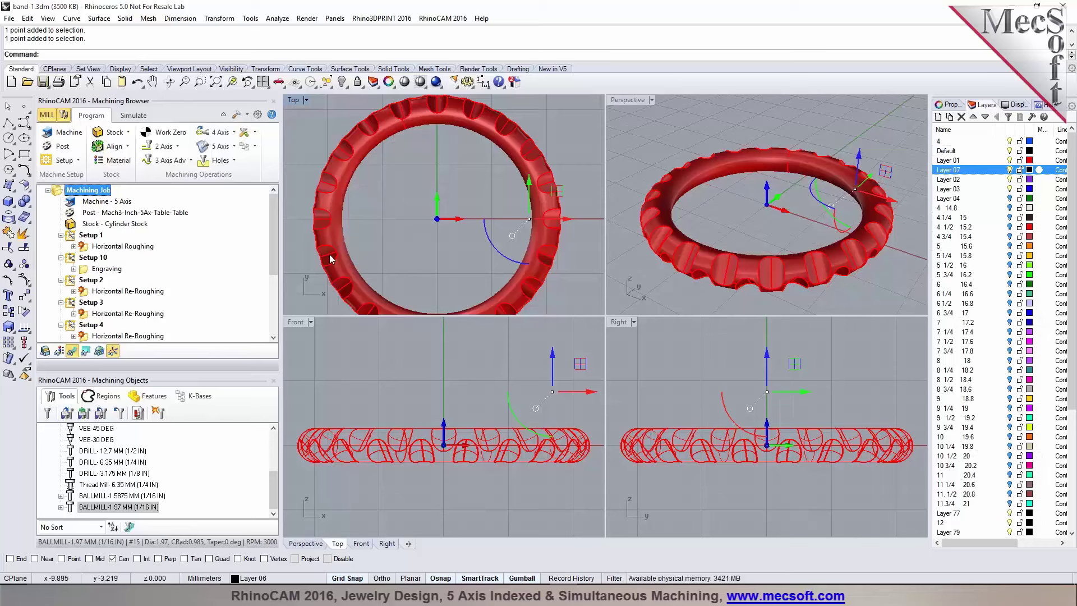
{"action": "scroll", "coordinate": [333, 246], "scroll_direction": "down", "scroll_amount": 2}
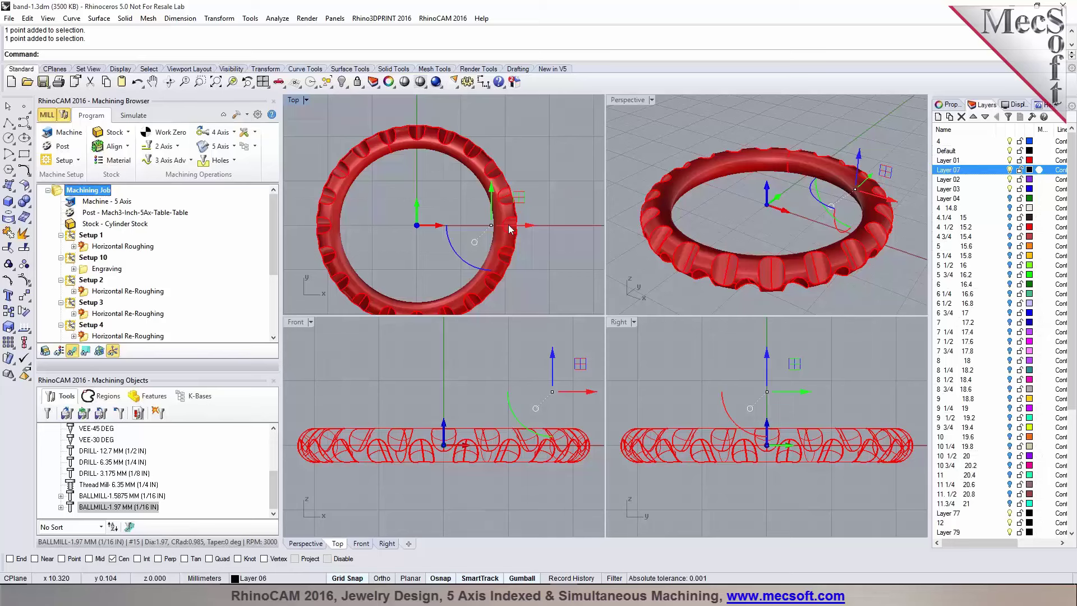
Step: Polar array the center point near the band's edge about the origin, with 20 items filling 360 degrees
{"action": "left_click", "coordinate": [476, 224]}
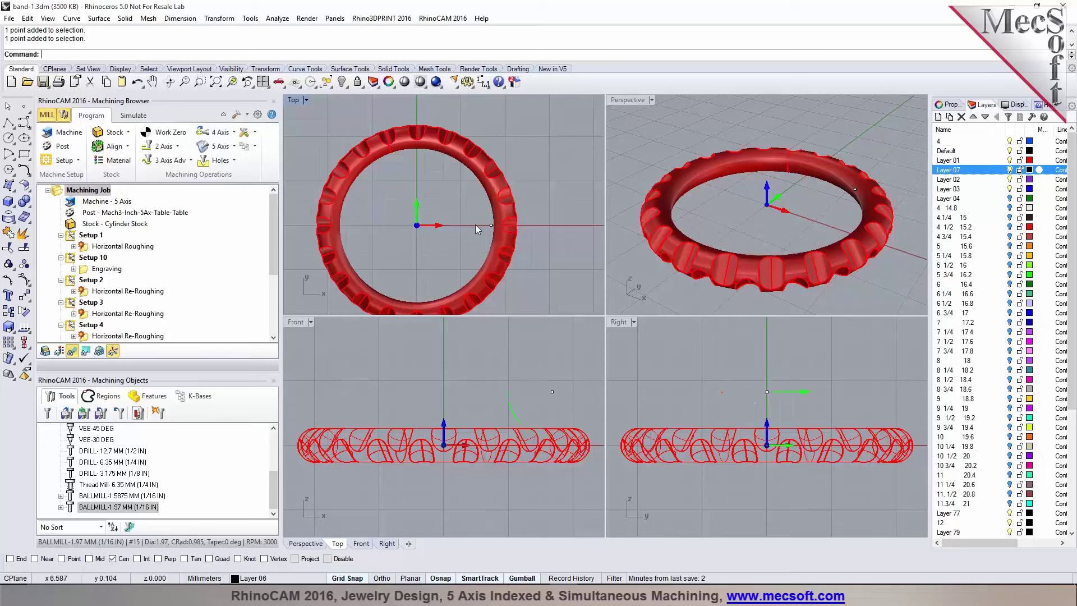
{"action": "scroll", "coordinate": [475, 225], "scroll_direction": "up", "scroll_amount": 4}
{"action": "left_click", "coordinate": [514, 235]}
{"action": "scroll", "coordinate": [518, 234], "scroll_direction": "down", "scroll_amount": 4}
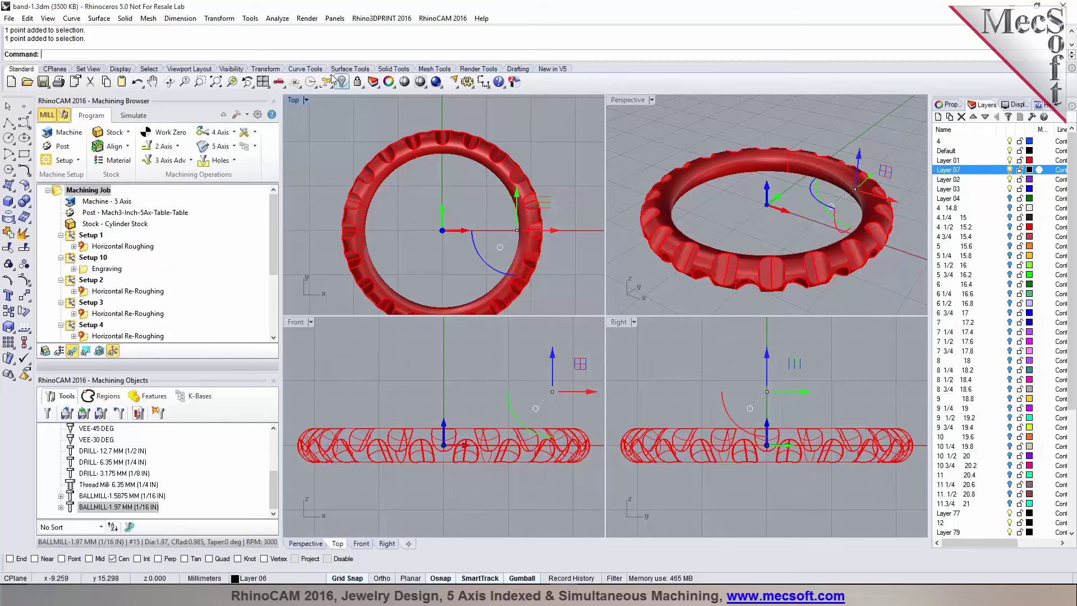
{"action": "left_click", "coordinate": [219, 18]}
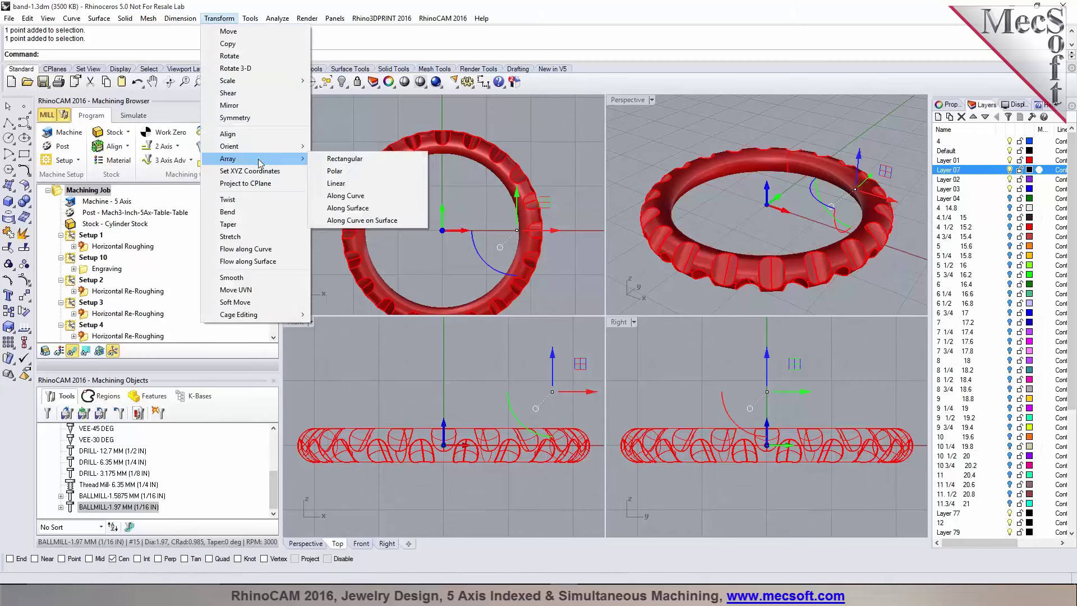
{"action": "left_click", "coordinate": [356, 175]}
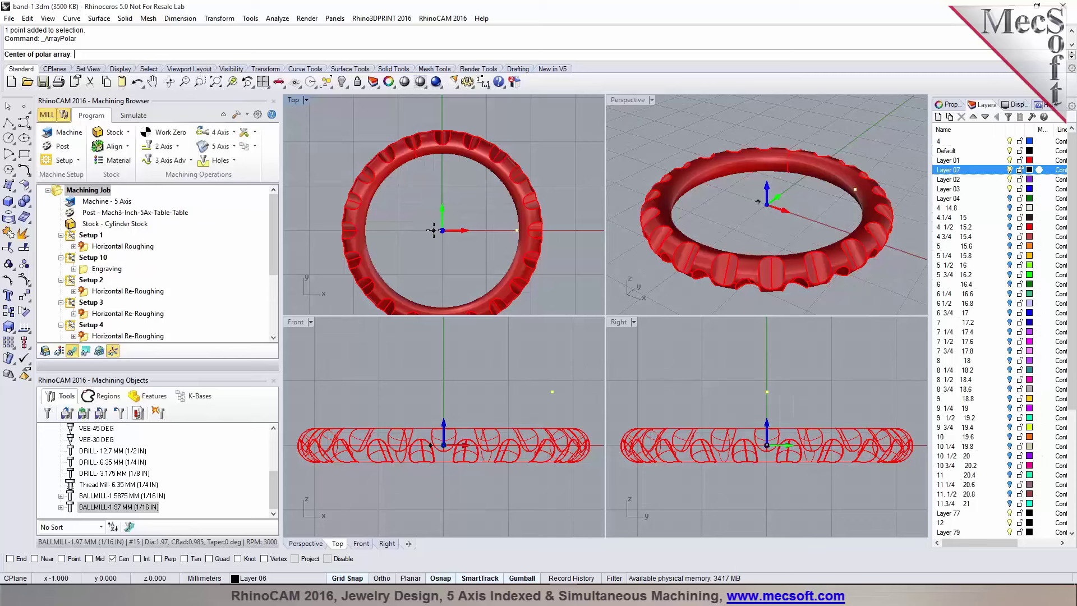
{"action": "type", "text": "0"}
{"action": "key", "text": "Return"}
{"action": "type", "text": "2"}
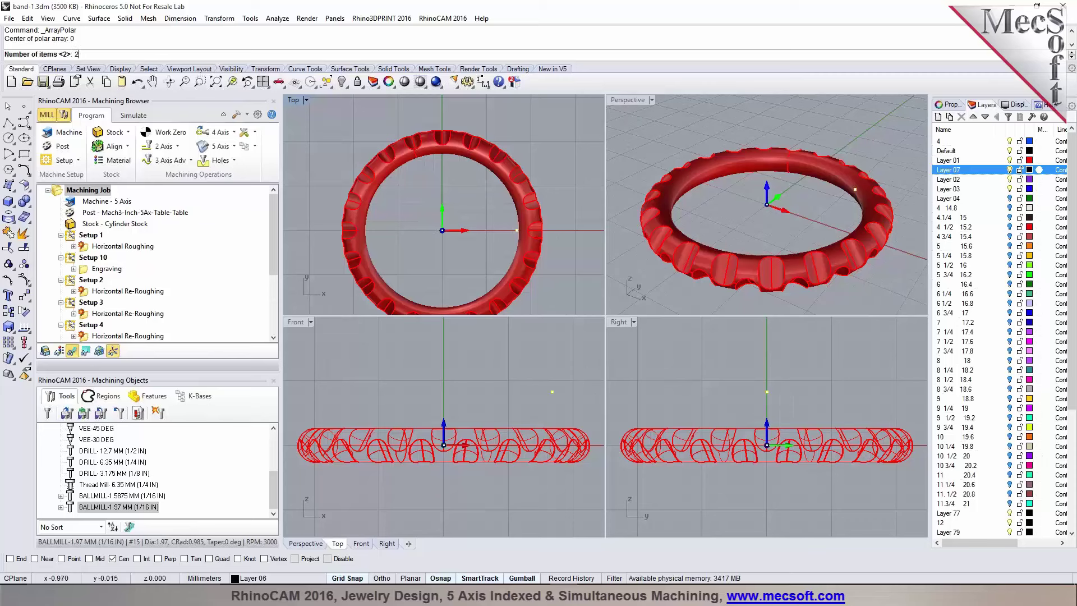
{"action": "type", "text": "0"}
{"action": "key", "text": "Return"}
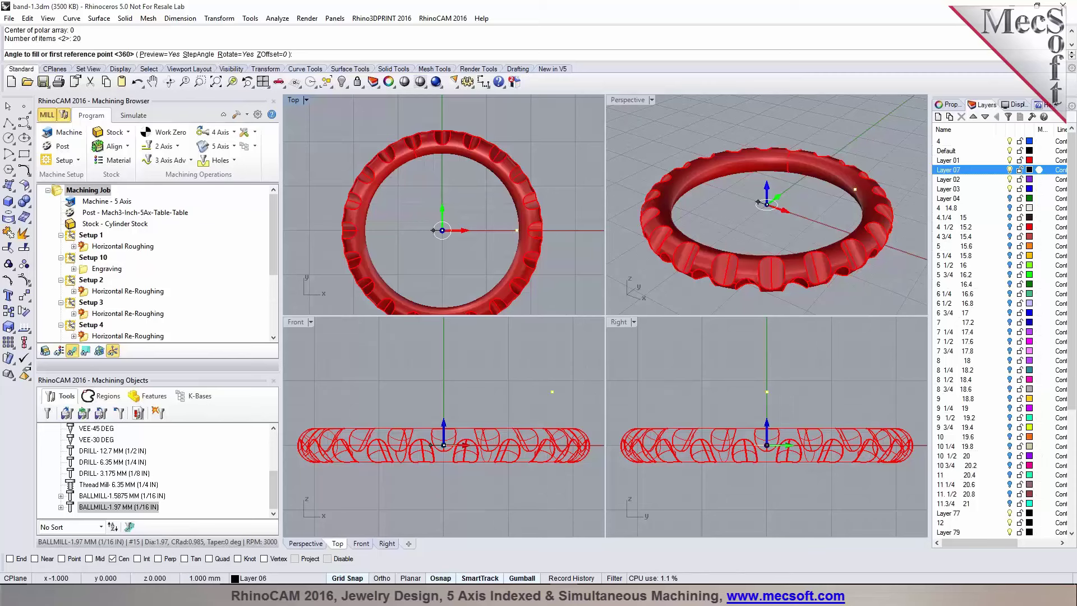
{"action": "key", "text": "Return"}
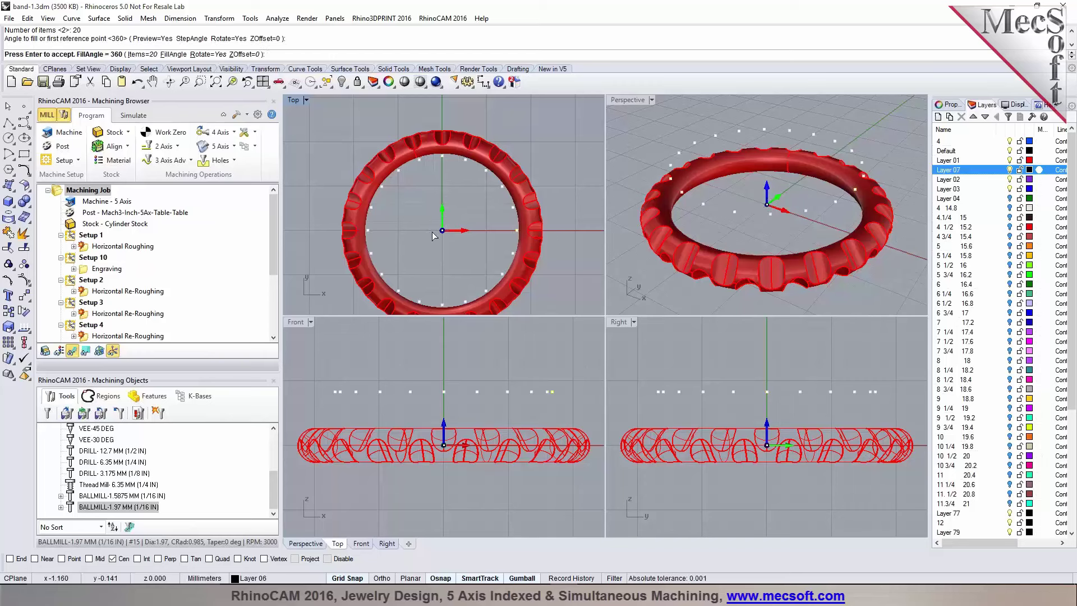
{"action": "key", "text": "Return"}
Step: Select all points with SelPt and try to move them 2 mm down toward the band in the Front viewport
{"action": "right_click_drag", "start_coordinate": [617, 269], "coordinate": [796, 241]}
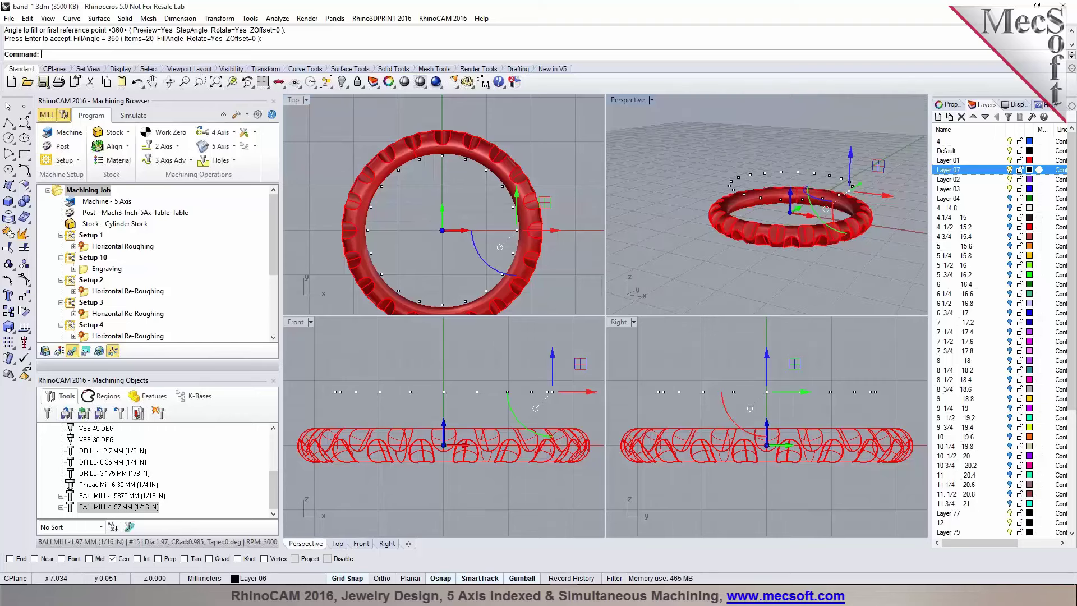
{"action": "type", "text": "SelTp"}
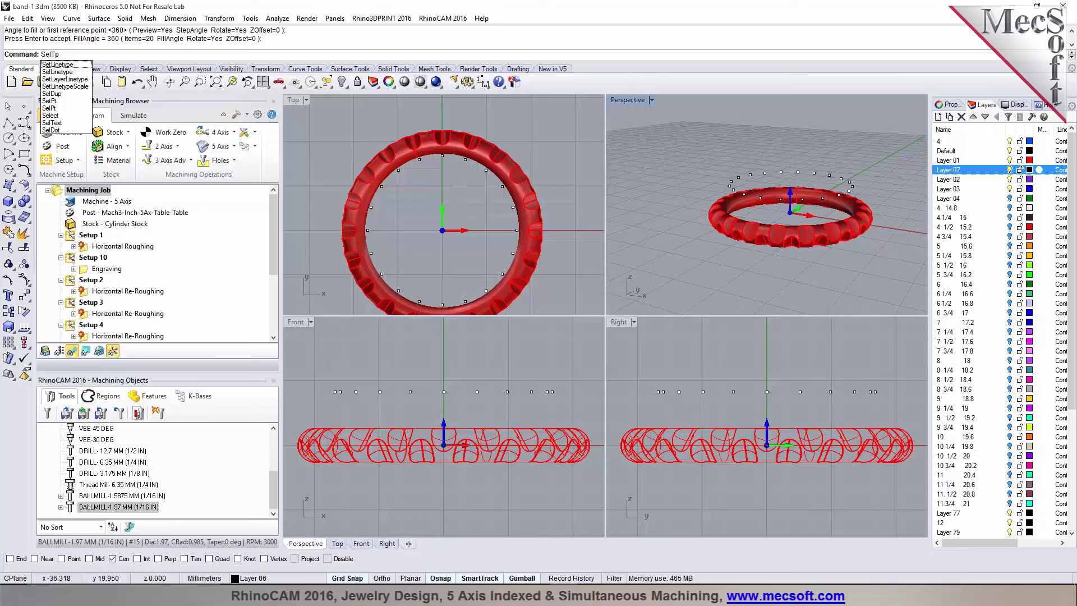
{"action": "key", "text": "Return"}
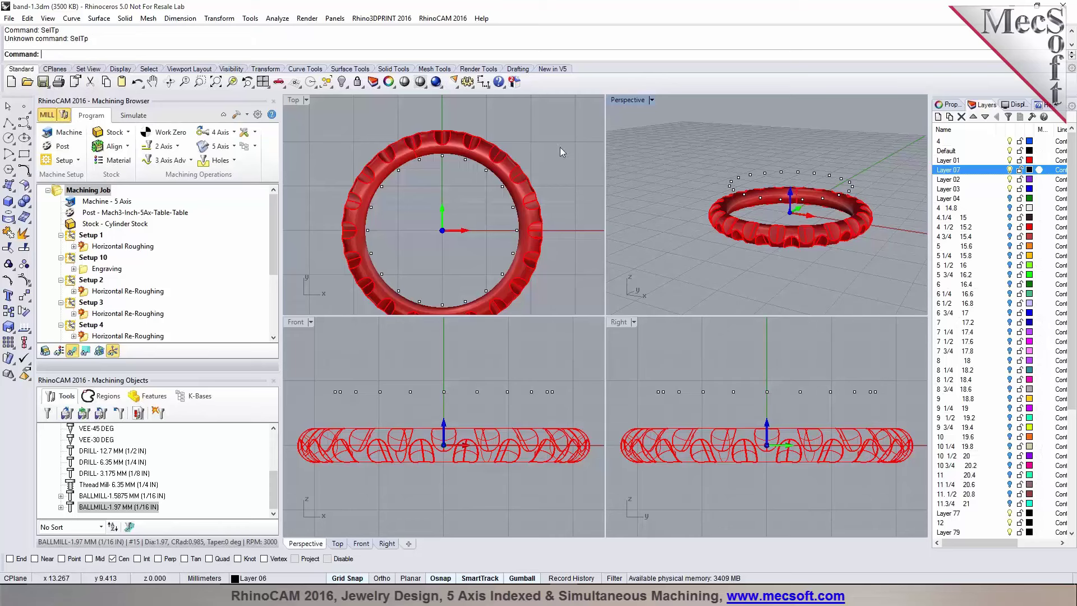
{"action": "type", "text": "SelPt"}
{"action": "key", "text": "Return"}
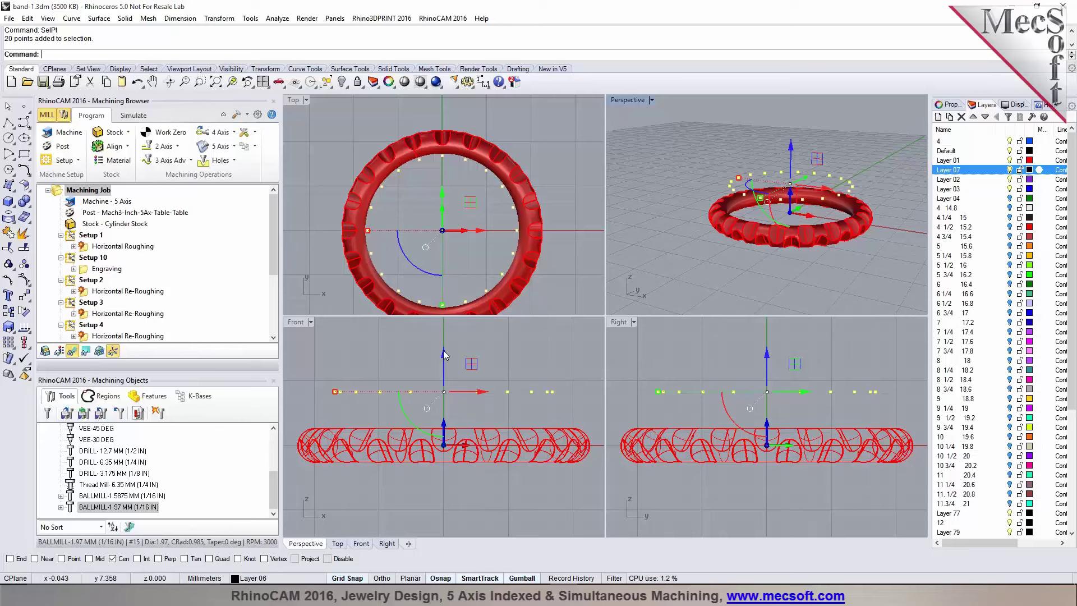
{"action": "left_click_drag", "start_coordinate": [444, 354], "coordinate": [446, 382]}
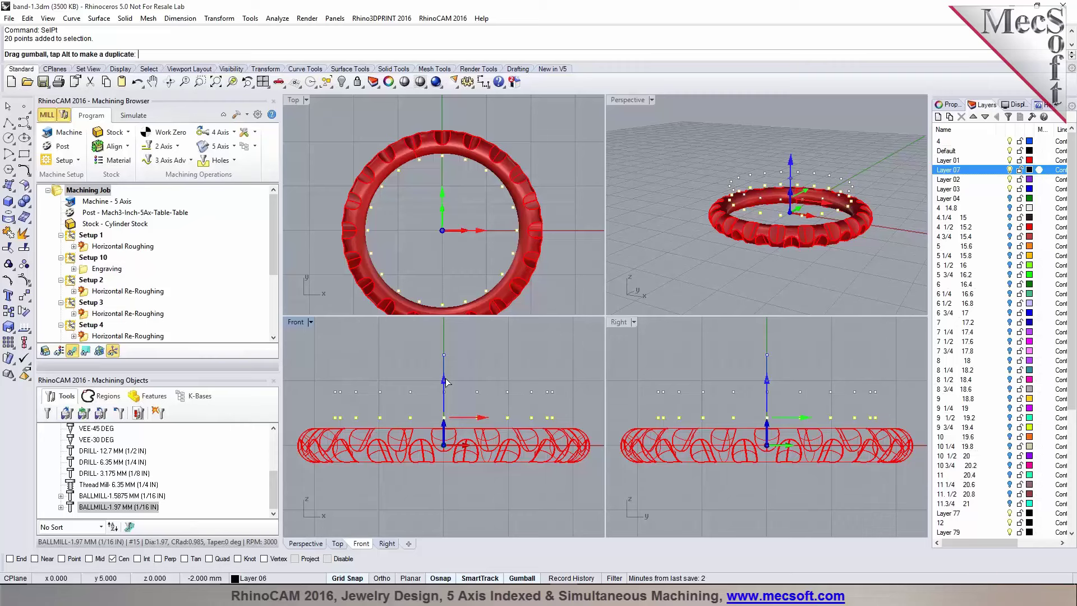
{"action": "key", "text": "Escape"}
{"action": "left_click", "coordinate": [876, 159]}
Step: Maximize the Perspective viewport and examine the ring of points relative to the band's cutouts
{"action": "scroll", "coordinate": [873, 161], "scroll_direction": "up", "scroll_amount": 3}
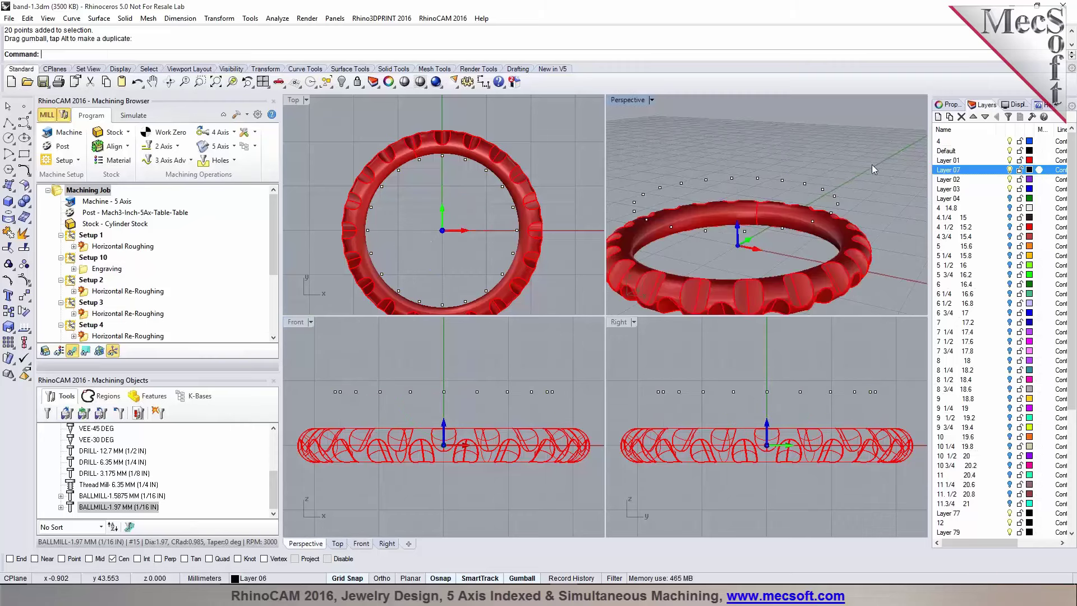
{"action": "double_click", "coordinate": [628, 99]}
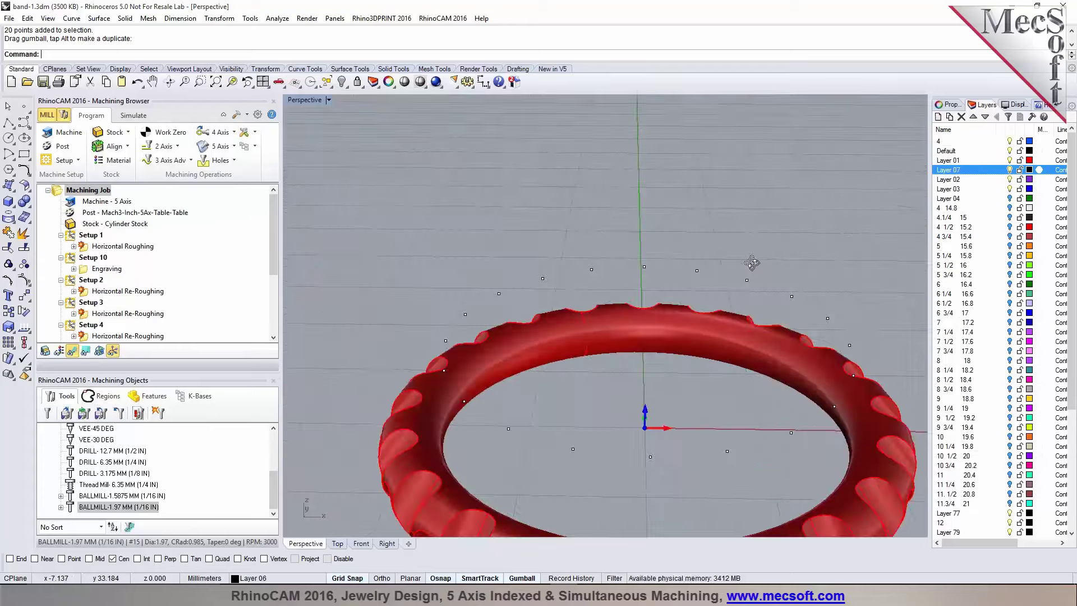
{"action": "right_click_drag", "start_coordinate": [752, 262], "coordinate": [824, 314]}
{"action": "right_click_drag", "start_coordinate": [849, 362], "coordinate": [735, 441]}
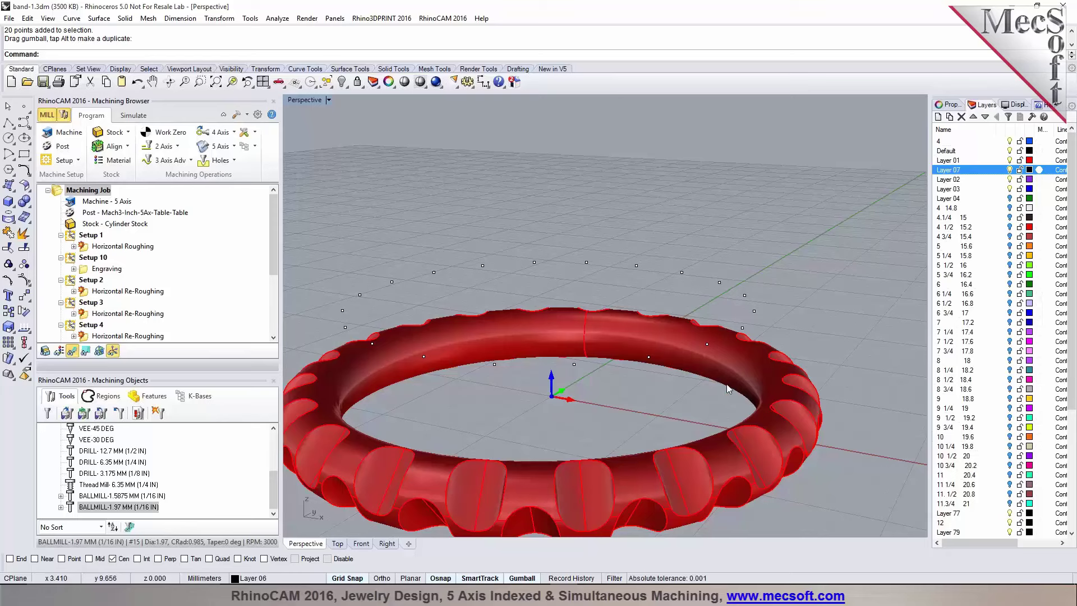
{"action": "right_click_drag", "start_coordinate": [694, 415], "coordinate": [767, 425], "text": "shift"}
{"action": "scroll", "coordinate": [698, 342], "scroll_direction": "down", "scroll_amount": 6}
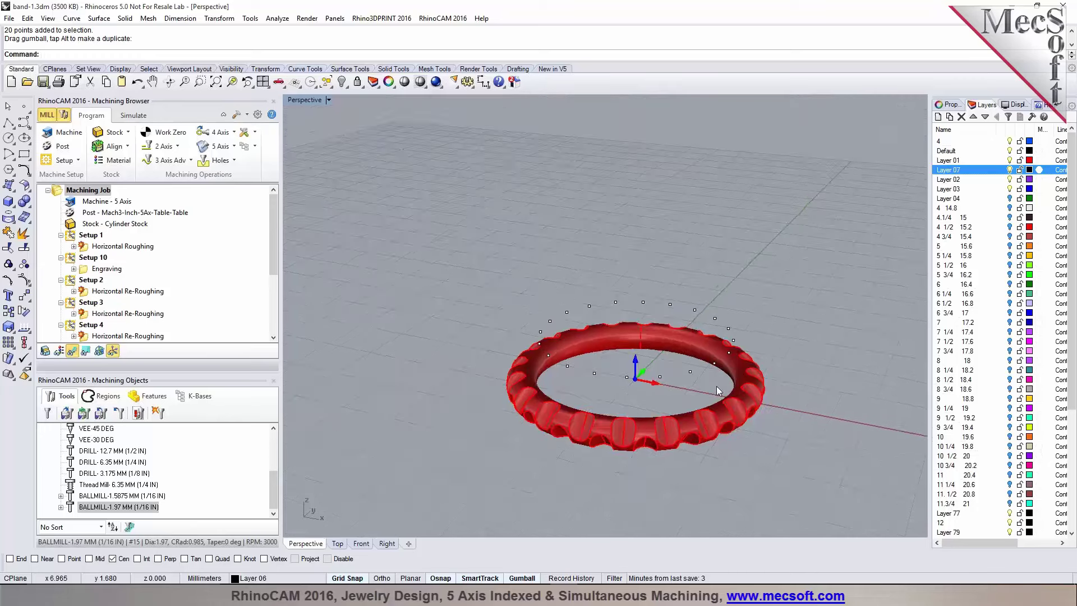
{"action": "right_click_drag", "start_coordinate": [716, 386], "coordinate": [696, 370]}
Step: Duplicate Setup 10 together with its Engraving operation as a new setup in the machining job
{"action": "left_click", "coordinate": [91, 258]}
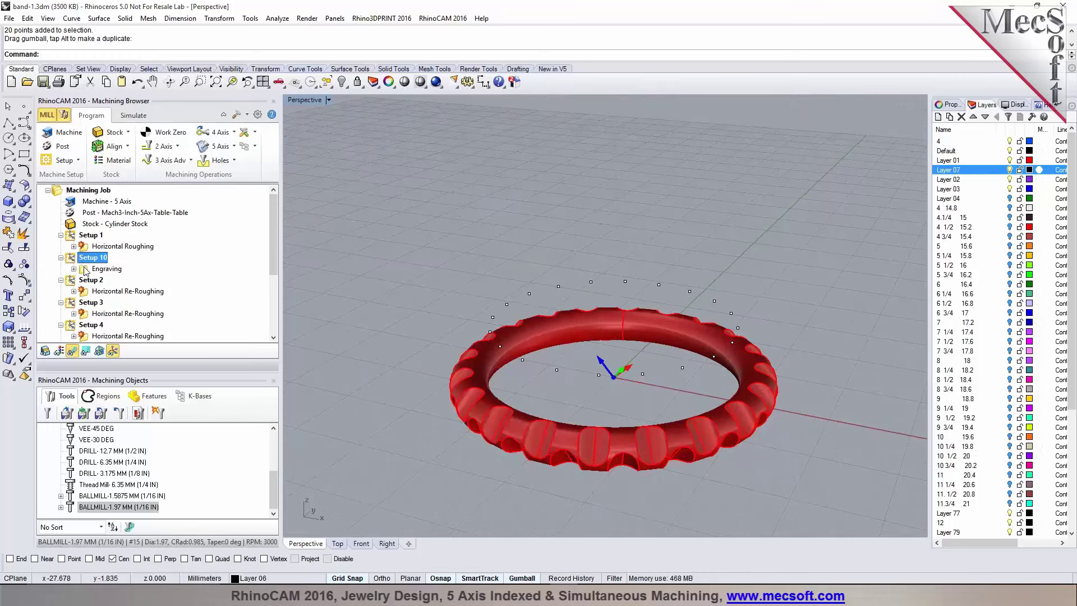
{"action": "left_click", "coordinate": [60, 257]}
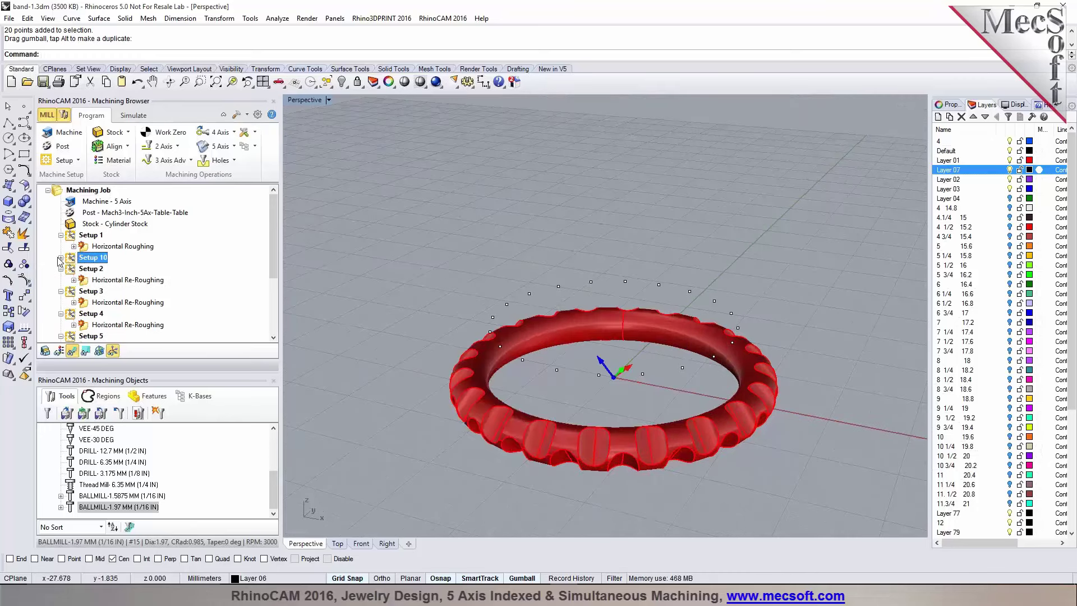
{"action": "key", "text": "ctrl+v"}
{"action": "left_click", "coordinate": [66, 269]}
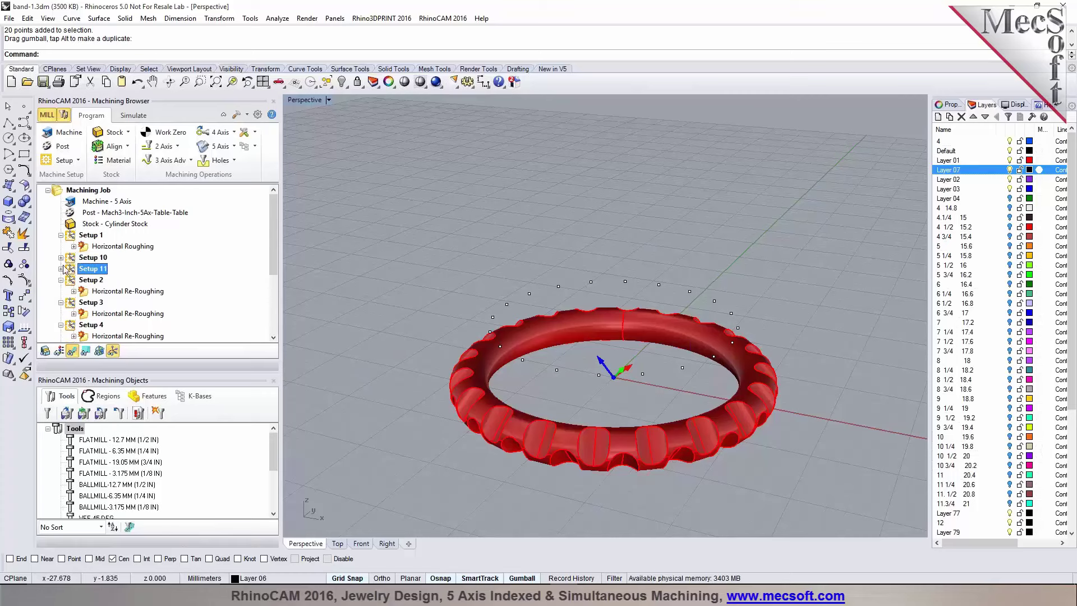
Step: Open Setup 11's orientation settings and check its axes against the ring of points from several directions
{"action": "double_click", "coordinate": [90, 269]}
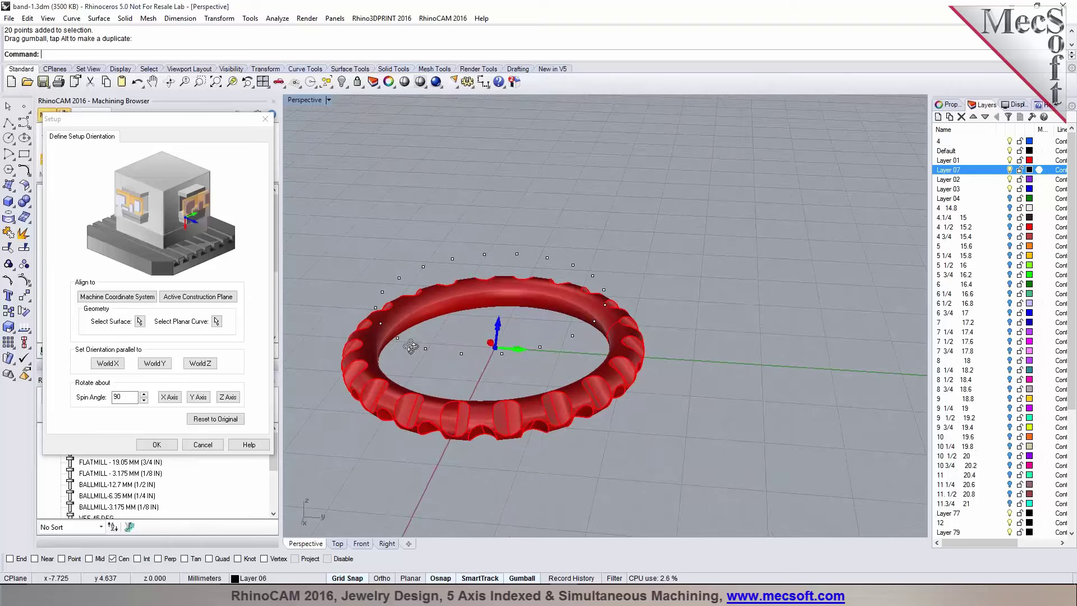
{"action": "right_click_drag", "start_coordinate": [504, 355], "coordinate": [642, 383]}
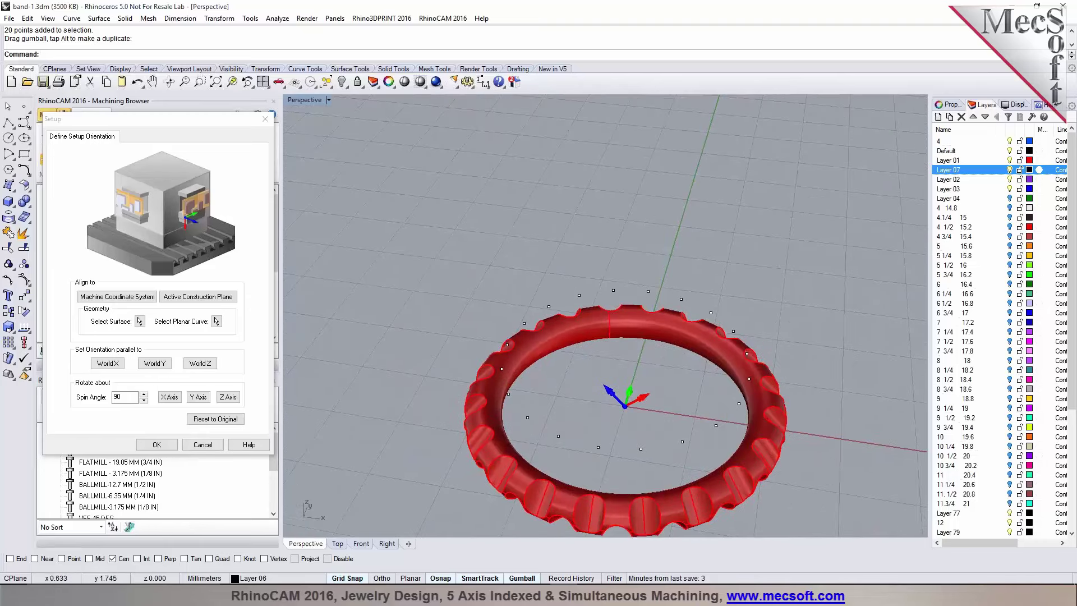
{"action": "right_click_drag", "start_coordinate": [641, 397], "coordinate": [626, 378]}
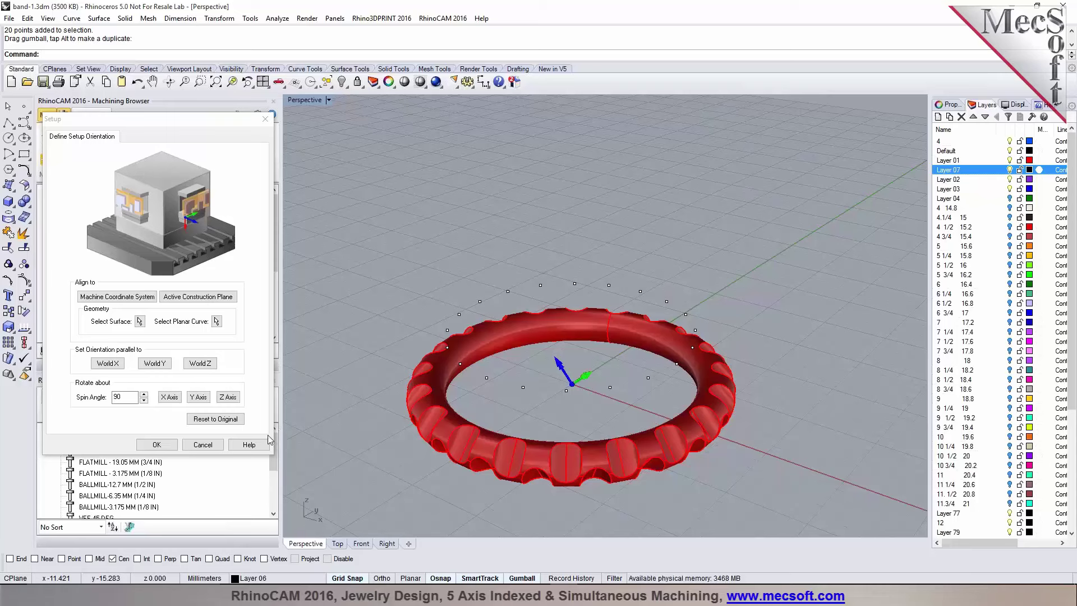
{"action": "left_click", "coordinate": [156, 444]}
Step: Hide the toolpath display and compare the axes of Setup 1's Horizontal Roughing with the Engraving operations of Setups 10 and 11
{"action": "left_click_drag", "start_coordinate": [107, 281], "coordinate": [87, 263]}
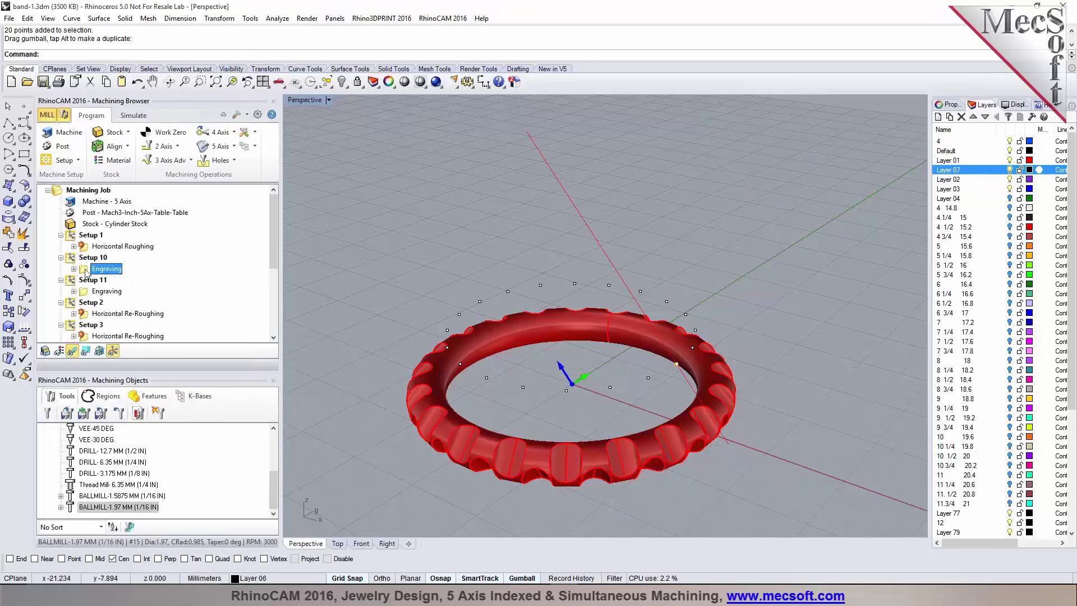
{"action": "right_click_drag", "start_coordinate": [617, 368], "coordinate": [624, 353]}
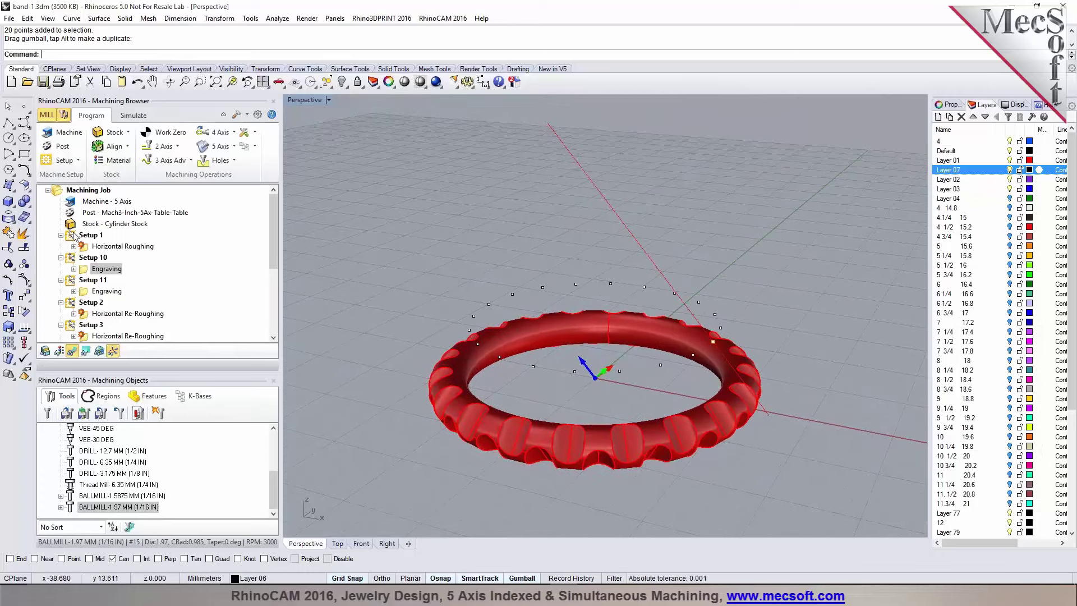
{"action": "left_click", "coordinate": [123, 246]}
{"action": "left_click", "coordinate": [73, 351]}
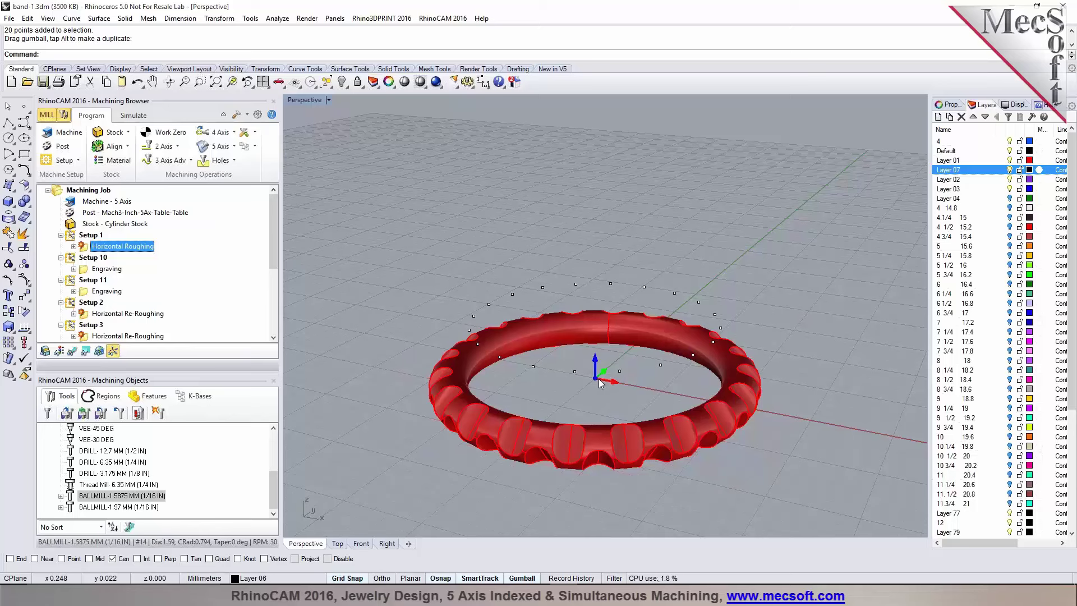
{"action": "left_click", "coordinate": [100, 268]}
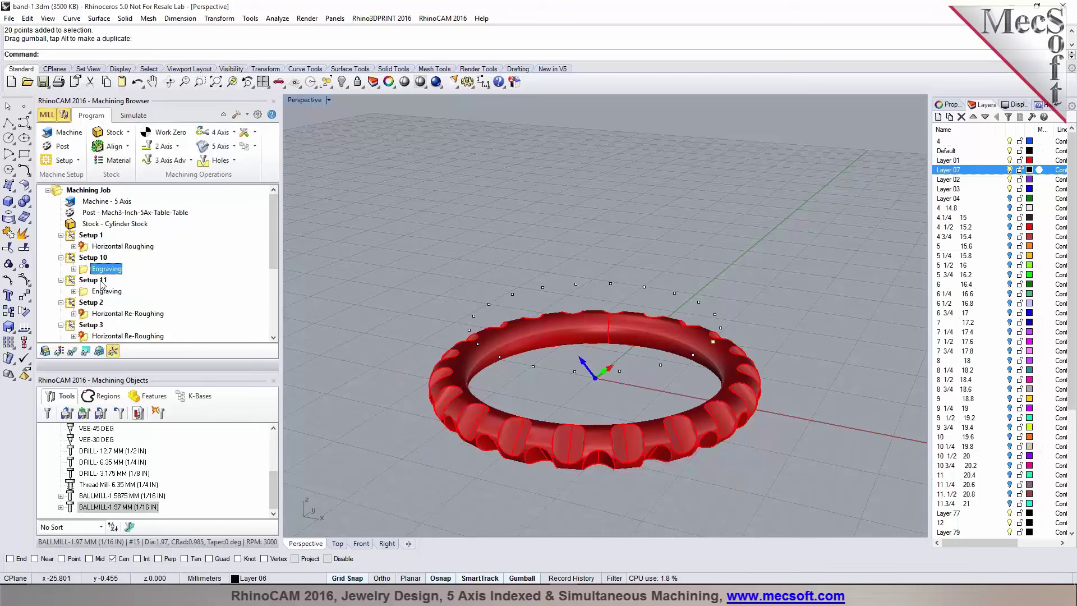
{"action": "left_click", "coordinate": [101, 291]}
{"action": "right_click_drag", "start_coordinate": [598, 343], "coordinate": [655, 365]}
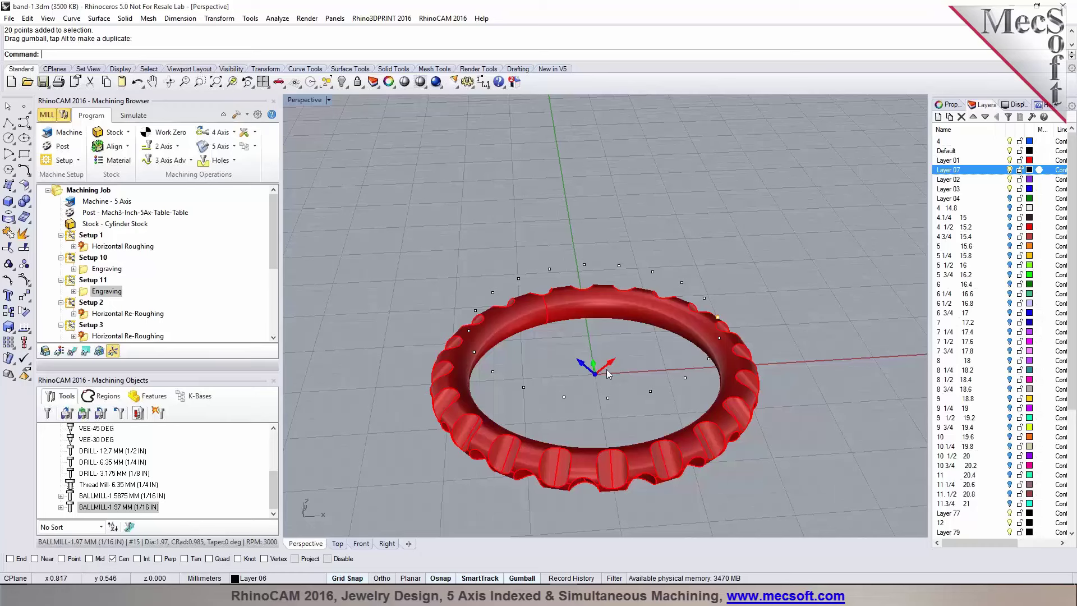
Step: Rotate Setup 11's orientation about its X axis by a spin angle of 18 degrees
{"action": "double_click", "coordinate": [86, 280]}
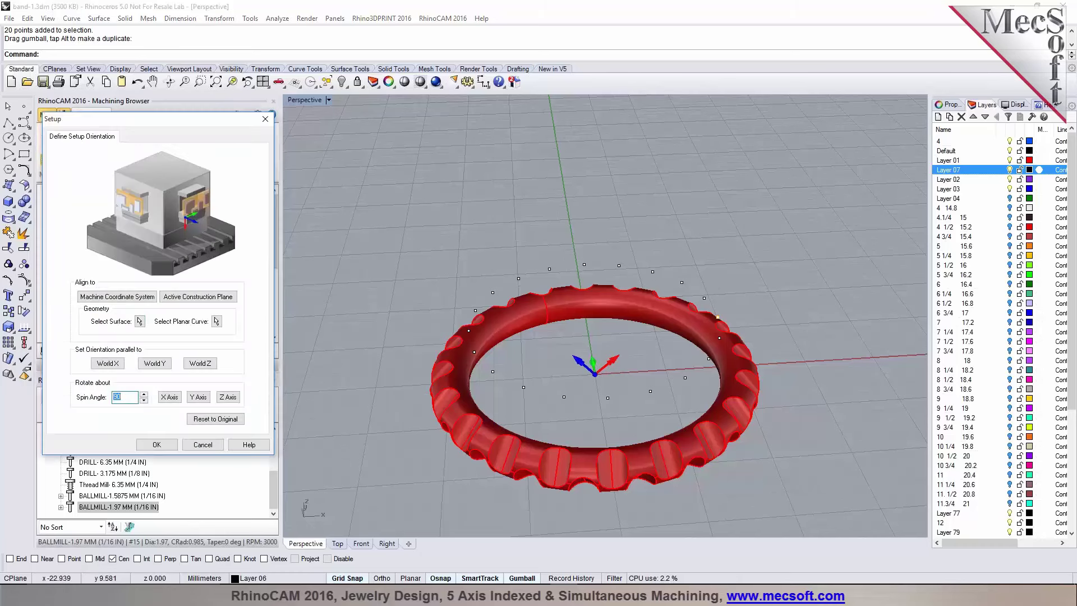
{"action": "left_click", "coordinate": [42, 54]}
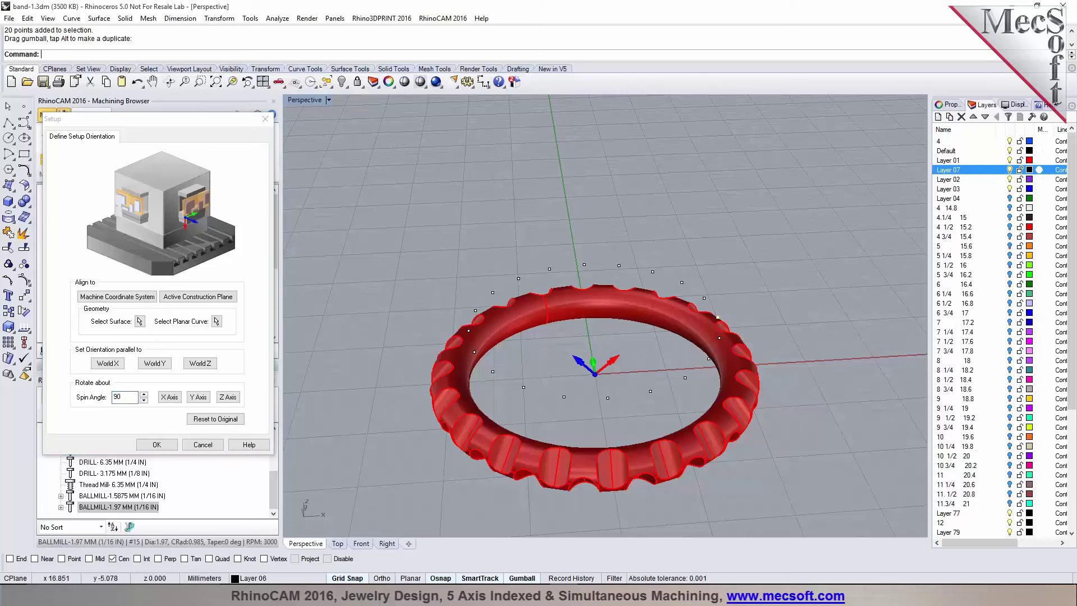
{"action": "left_click", "coordinate": [124, 397]}
{"action": "type", "text": "18"}
{"action": "left_click", "coordinate": [170, 397]}
{"action": "left_click", "coordinate": [158, 444]}
{"action": "right_click_drag", "start_coordinate": [644, 378], "coordinate": [612, 375]}
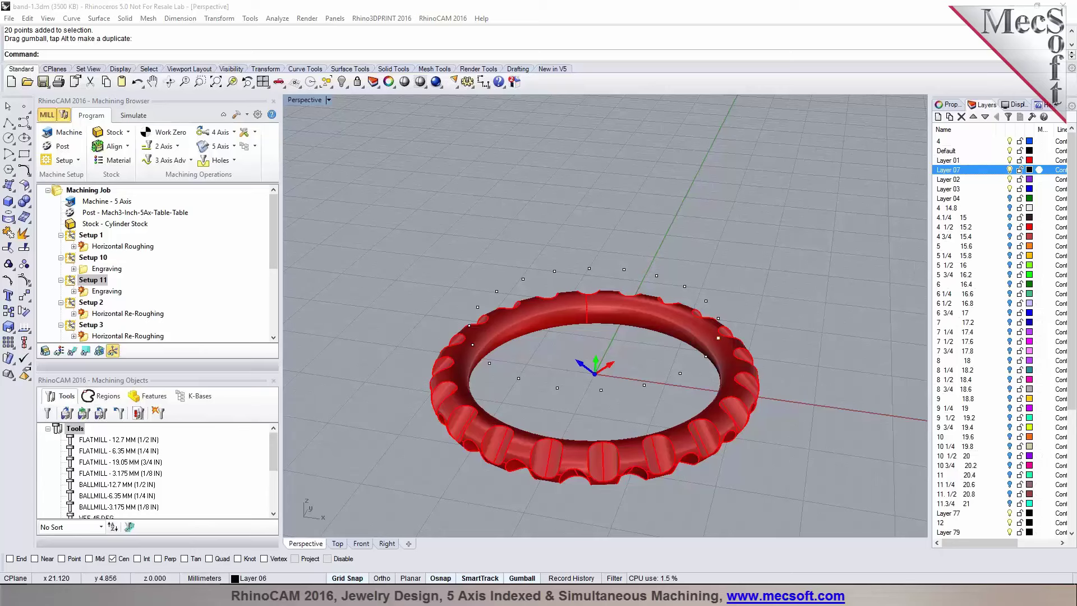
Step: Switch to the Calculator and divide 360 by 20 to work out the angular spacing of the array
{"action": "key", "text": "XF86Calculator"}
{"action": "type", "text": "360/20"}
{"action": "key", "text": "Return"}
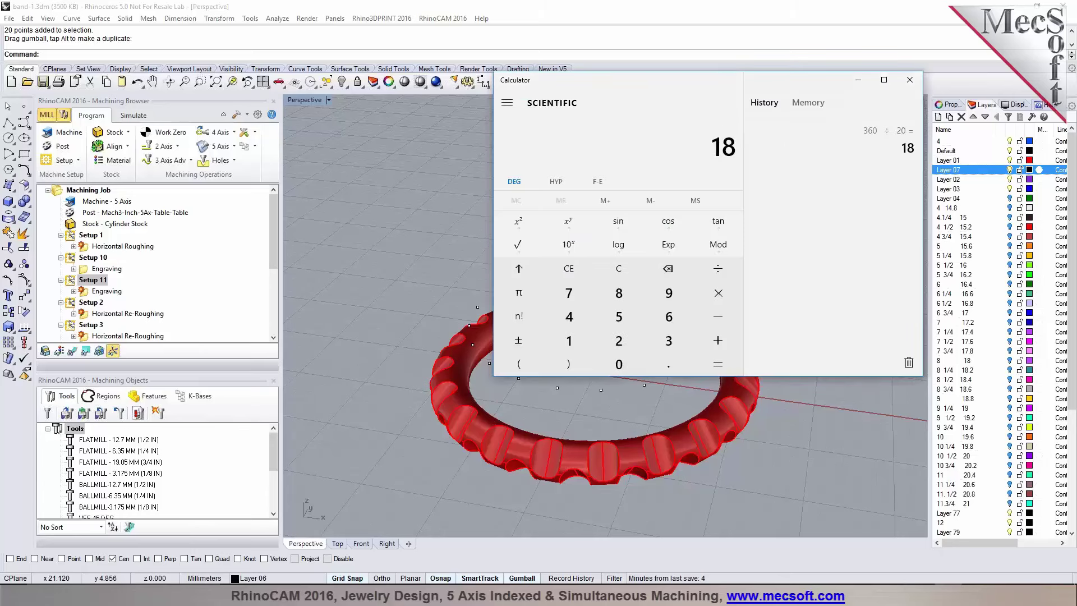
{"action": "left_click", "coordinate": [858, 80]}
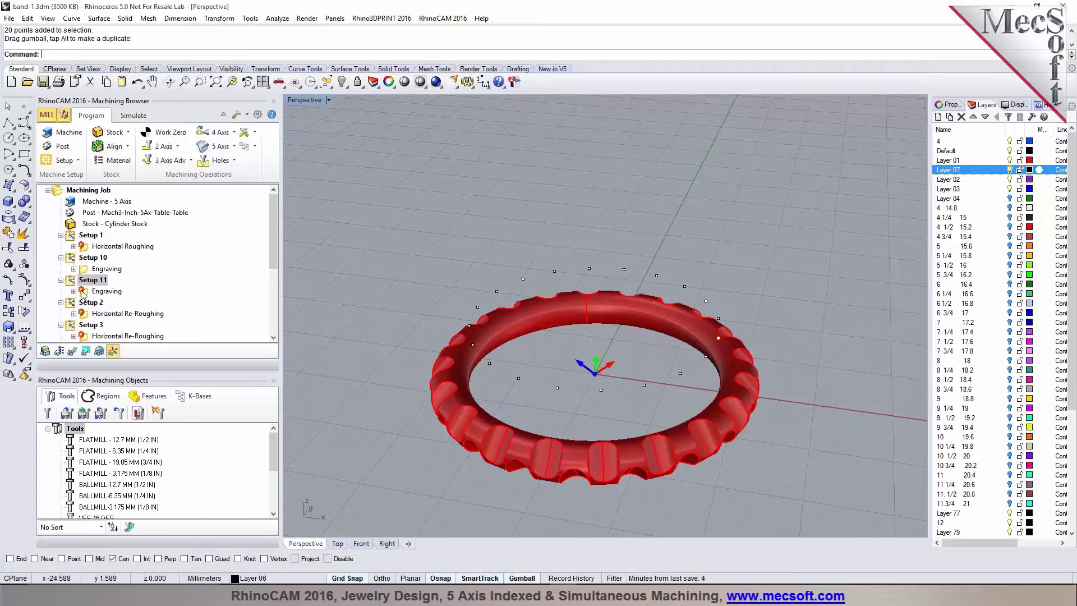
Step: Return from the maximized Perspective view to the four-viewport layout, zoomed to the extents of the band
{"action": "right_click_drag", "start_coordinate": [548, 356], "coordinate": [387, 392]}
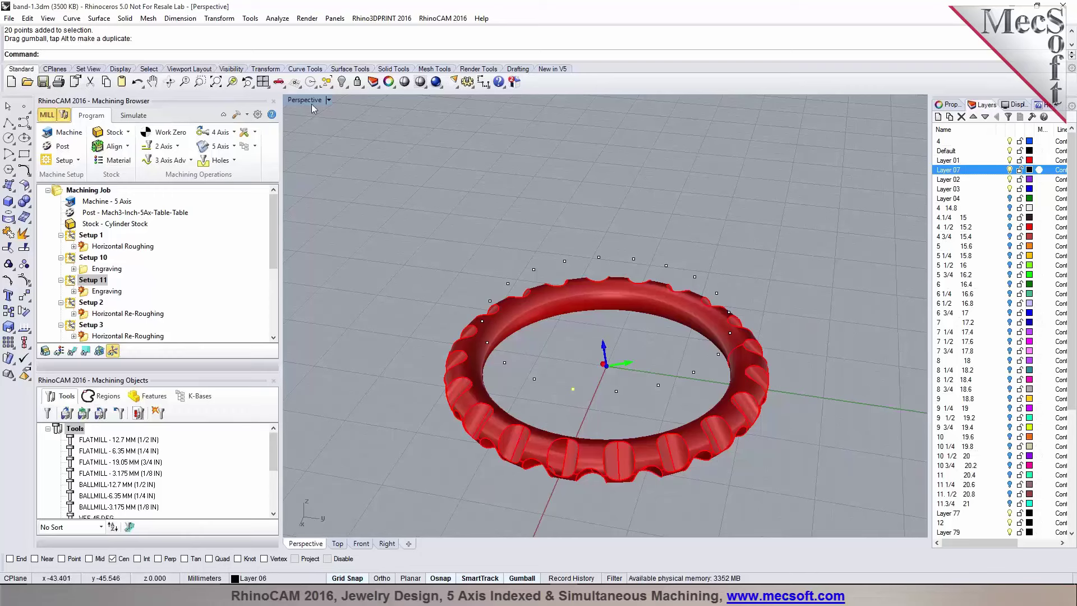
{"action": "right_click", "coordinate": [262, 81]}
{"action": "left_click", "coordinate": [262, 81]}
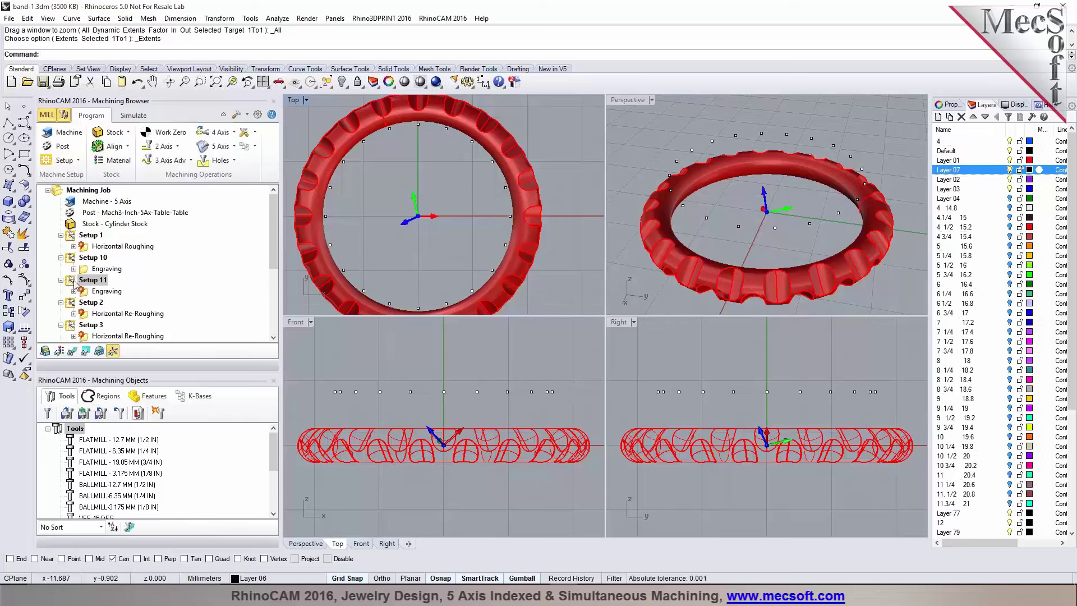
Step: Delete Setup 11 from the machining job
{"action": "left_click", "coordinate": [90, 279]}
{"action": "key", "text": "Delete"}
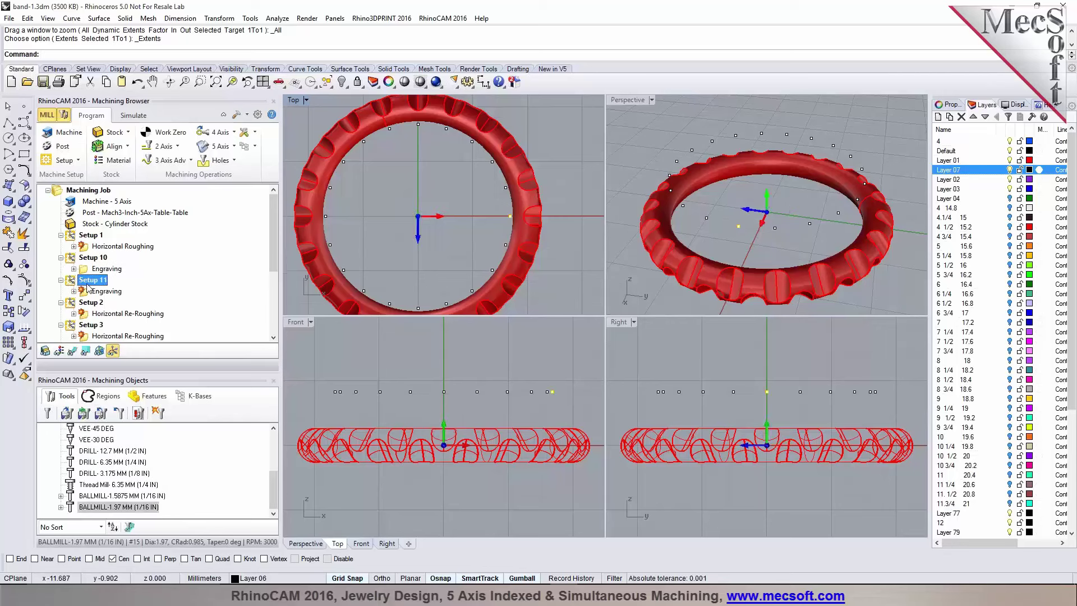
Step: Select Setup 10 in the machining job and unhide all hidden geometry around the band
{"action": "left_click", "coordinate": [91, 258]}
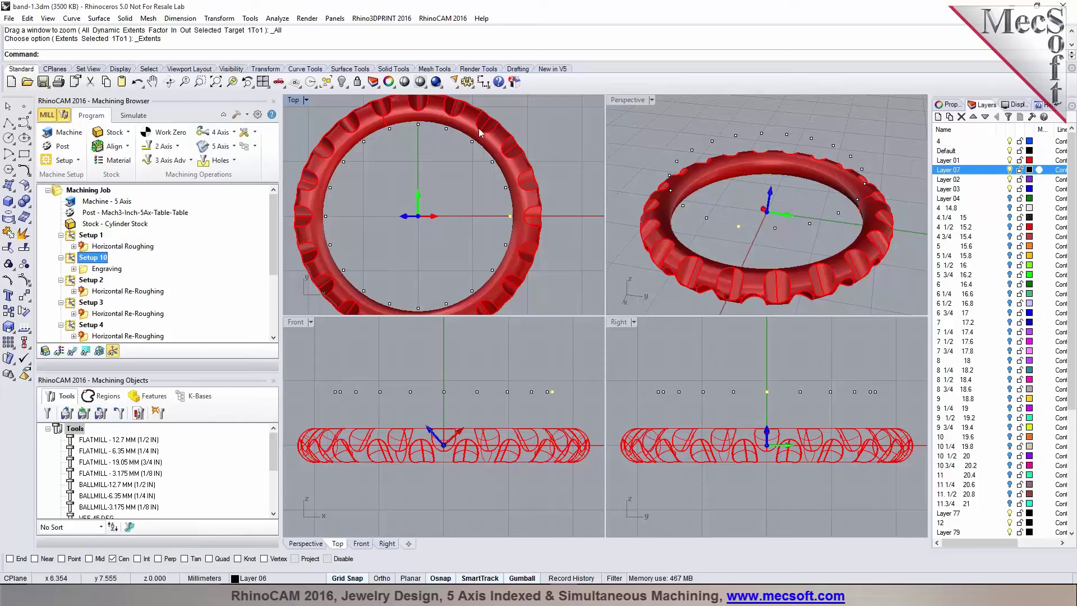
{"action": "right_click_drag", "start_coordinate": [810, 203], "coordinate": [778, 200]}
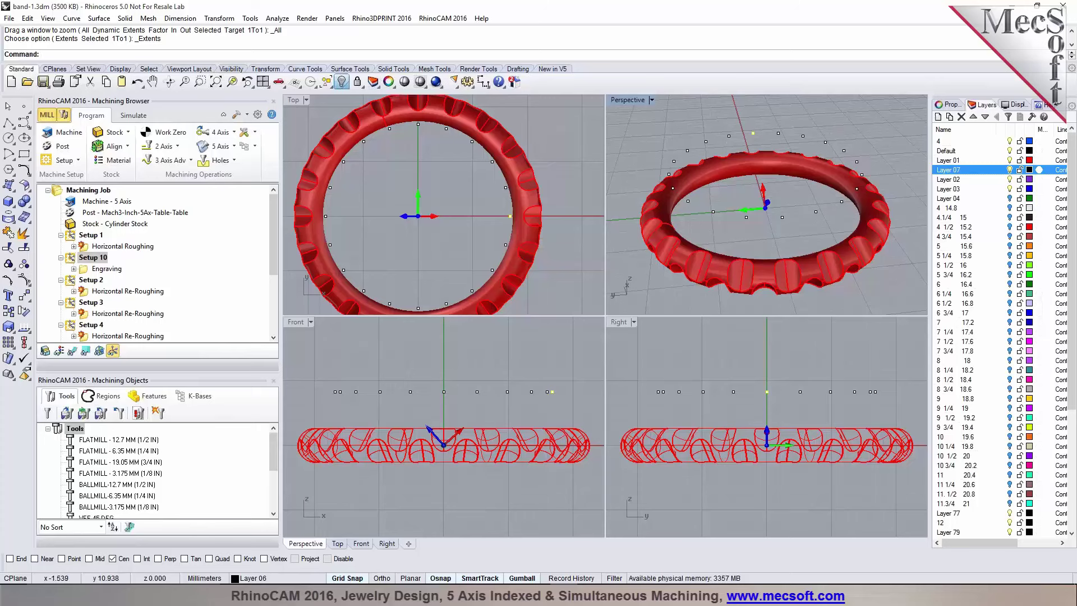
{"action": "right_click", "coordinate": [342, 81]}
{"action": "scroll", "coordinate": [741, 135], "scroll_direction": "up", "scroll_amount": 4}
Step: Isolate the tool's circular end surface, the band and all points by adding the points with SelPt, inverting the selection and hiding the rest
{"action": "left_click", "coordinate": [746, 150]}
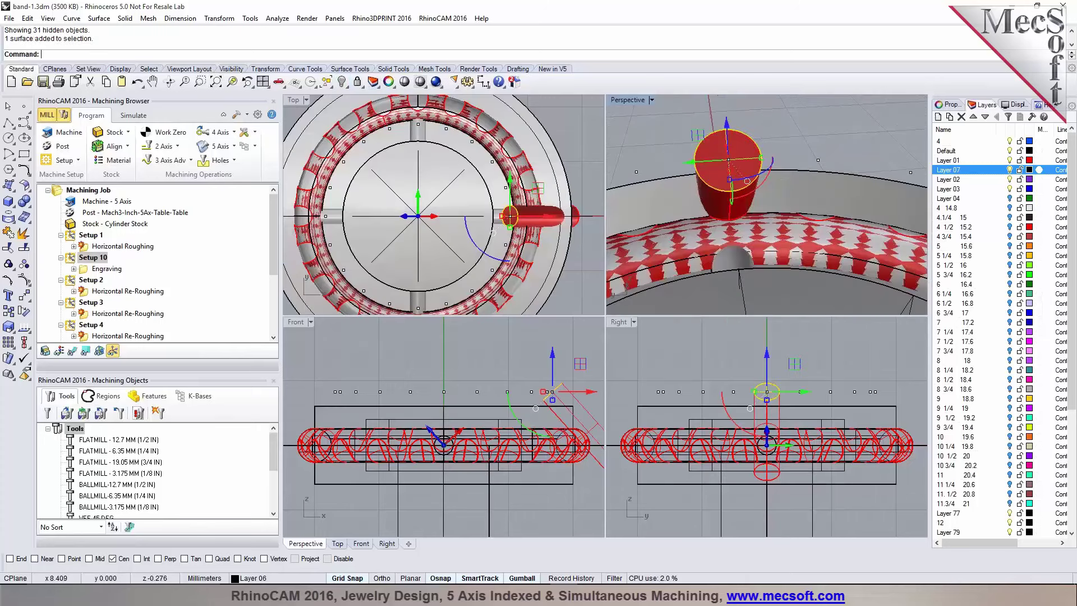
{"action": "scroll", "coordinate": [745, 150], "scroll_direction": "up", "scroll_amount": 2}
{"action": "scroll", "coordinate": [784, 253], "scroll_direction": "up", "scroll_amount": 2}
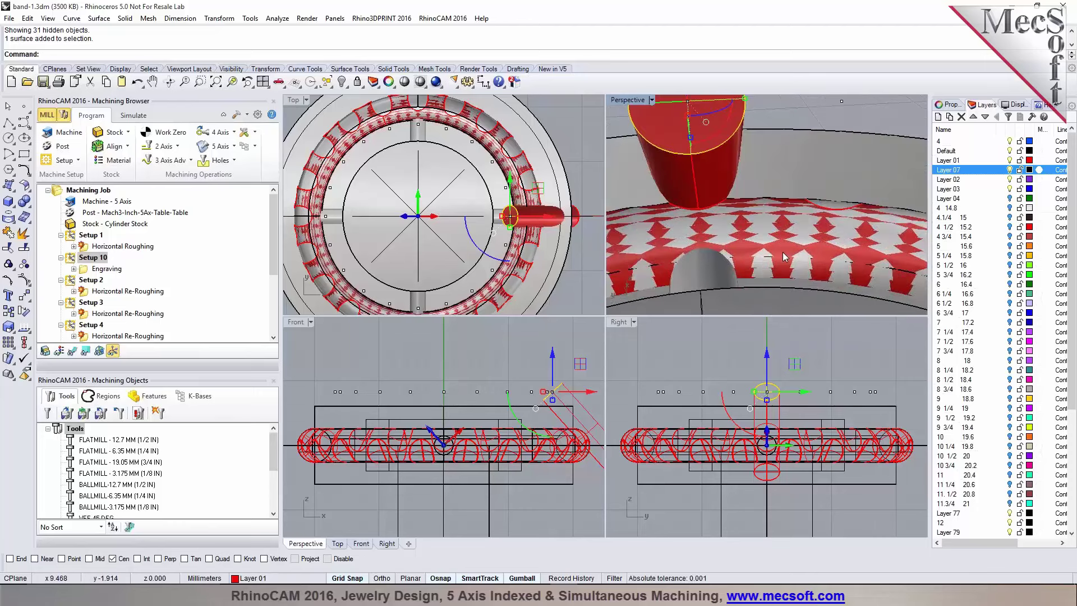
{"action": "left_click", "coordinate": [784, 257]}
{"action": "left_click", "coordinate": [824, 282]}
{"action": "type", "text": "S"}
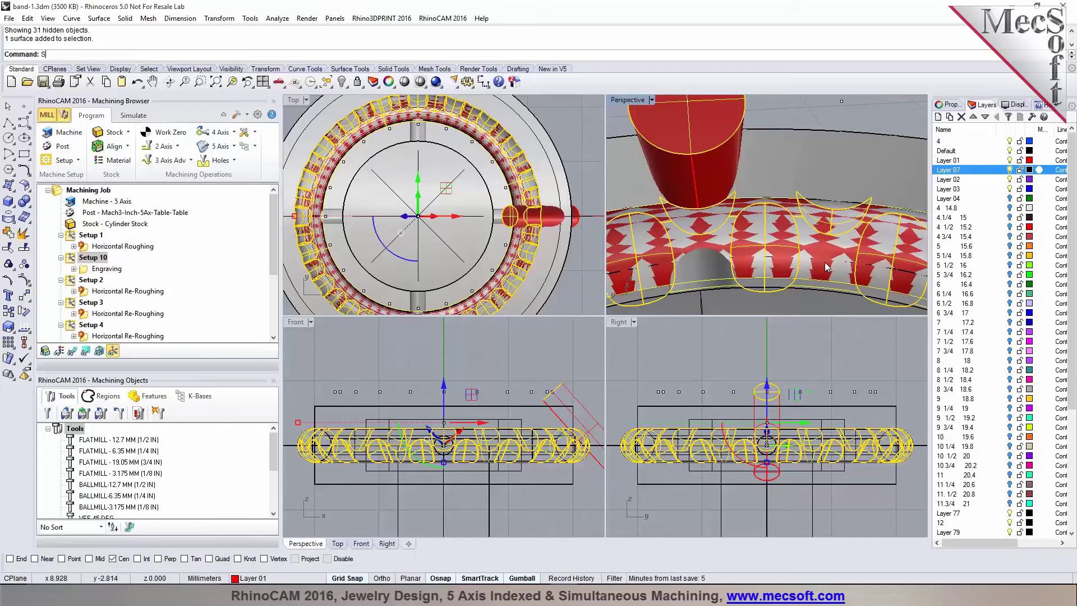
{"action": "type", "text": "elPt"}
{"action": "key", "text": "Return"}
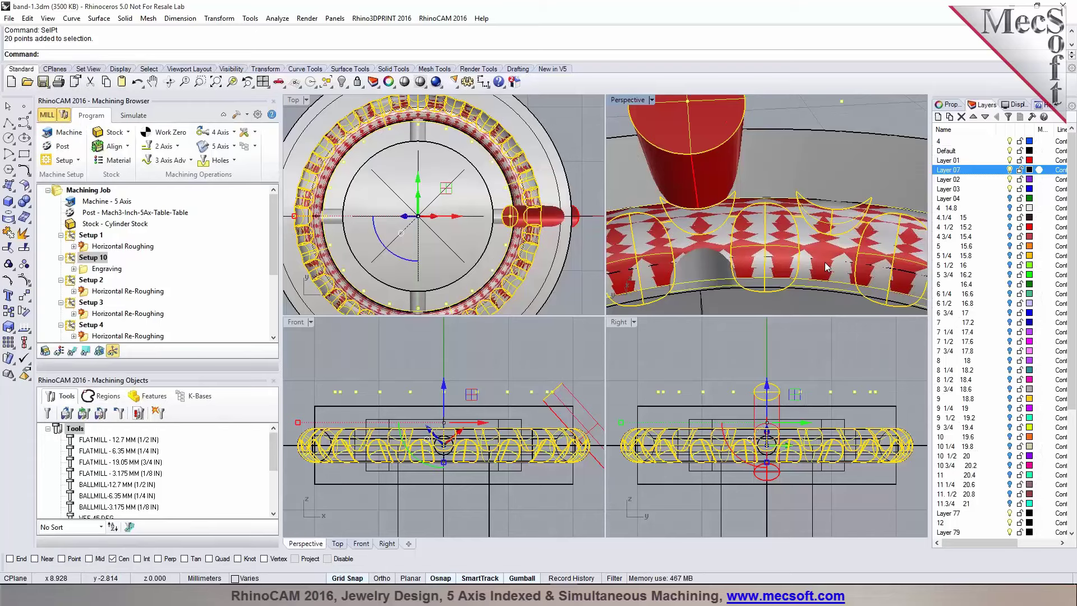
{"action": "type", "text": "Invert"}
{"action": "key", "text": "Return"}
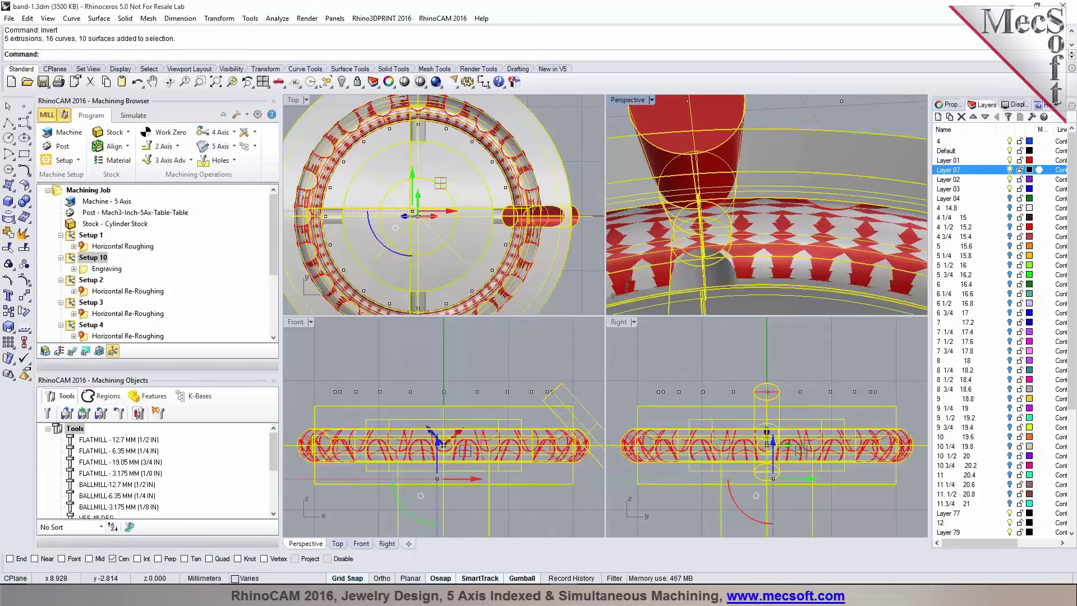
{"action": "key", "text": "ctrl+h"}
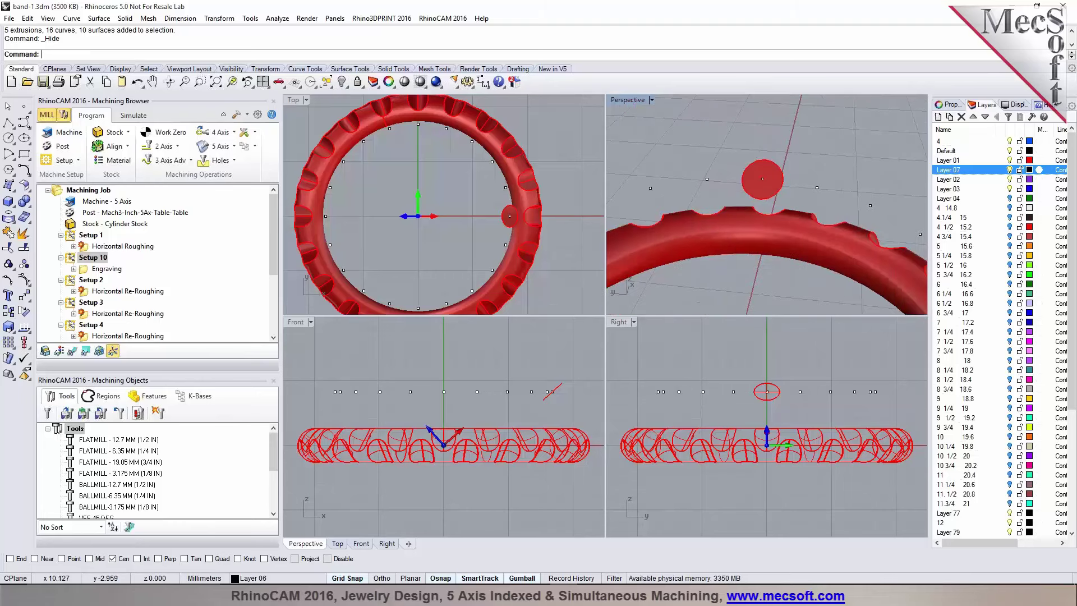
Step: Polar array the circular surface about the origin with 20 items over a 360-degree fill angle
{"action": "right_click_drag", "start_coordinate": [824, 204], "coordinate": [792, 202]}
{"action": "left_click", "coordinate": [788, 197]}
{"action": "scroll", "coordinate": [438, 188], "scroll_direction": "down", "scroll_amount": 3}
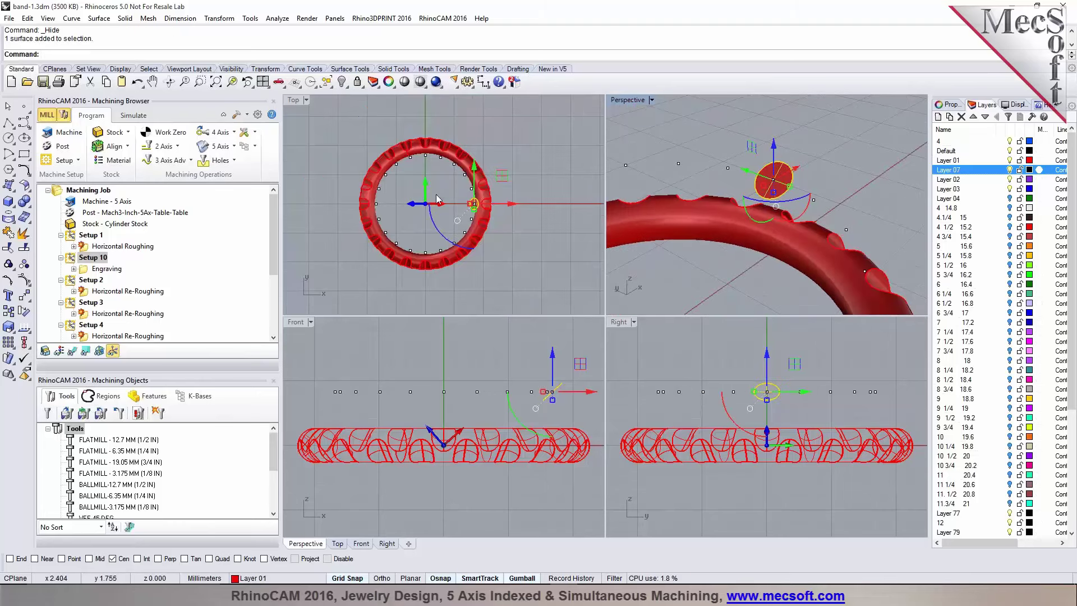
{"action": "left_click", "coordinate": [217, 19]}
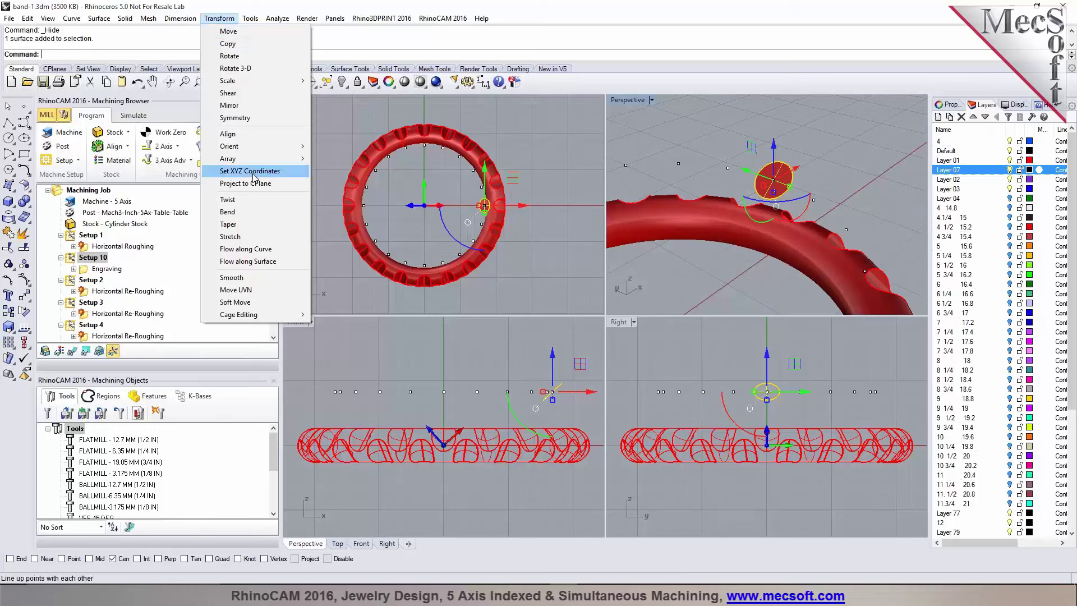
{"action": "mouse_move", "coordinate": [264, 162]}
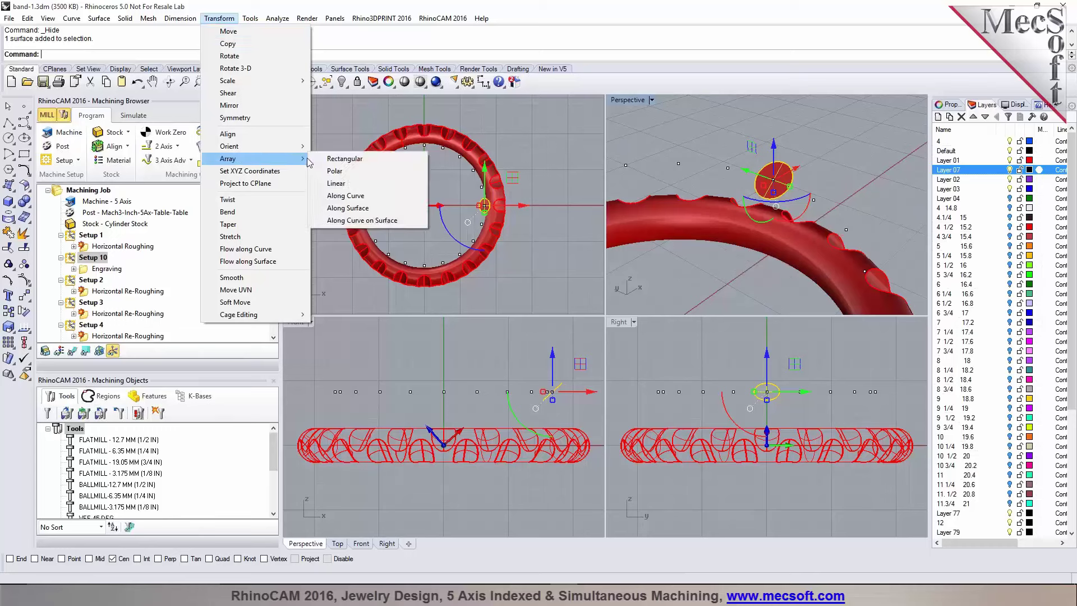
{"action": "left_click", "coordinate": [336, 172]}
{"action": "type", "text": "0"}
{"action": "key", "text": "Return"}
{"action": "key", "text": "Return"}
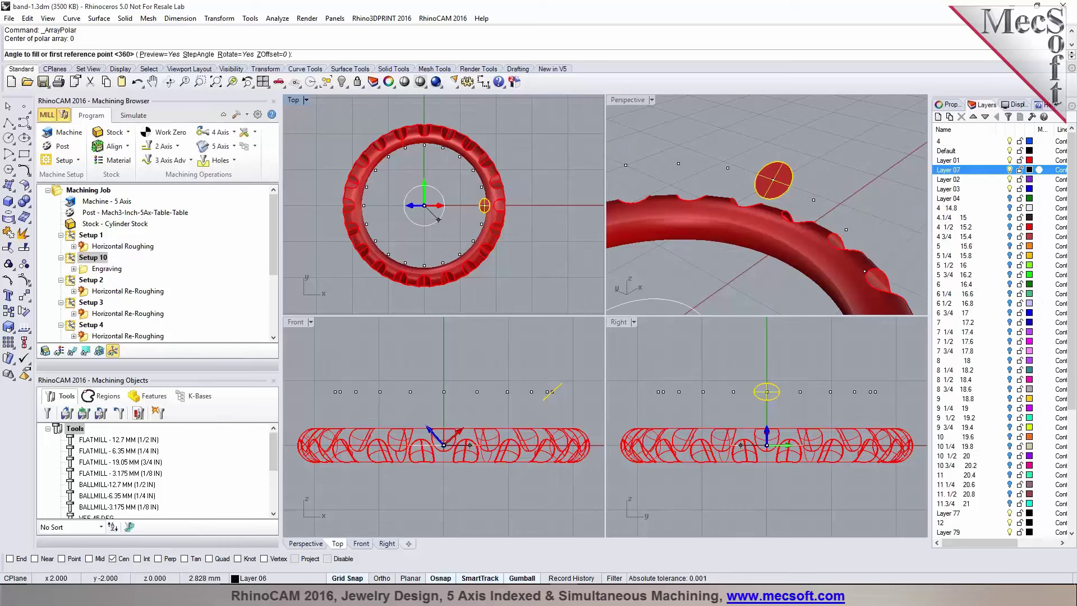
{"action": "key", "text": "Return"}
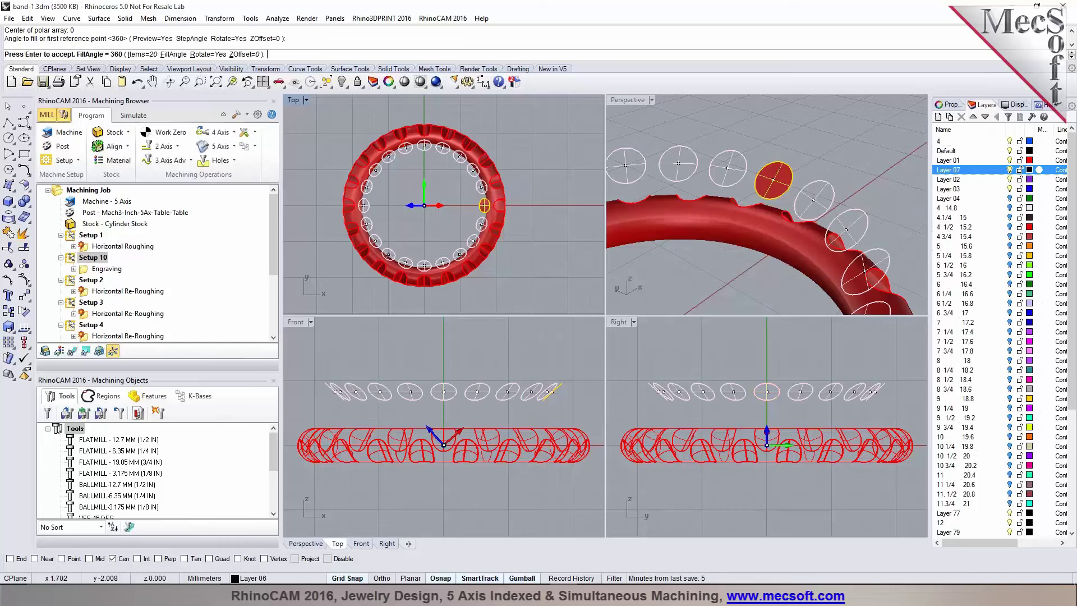
{"action": "key", "text": "Return"}
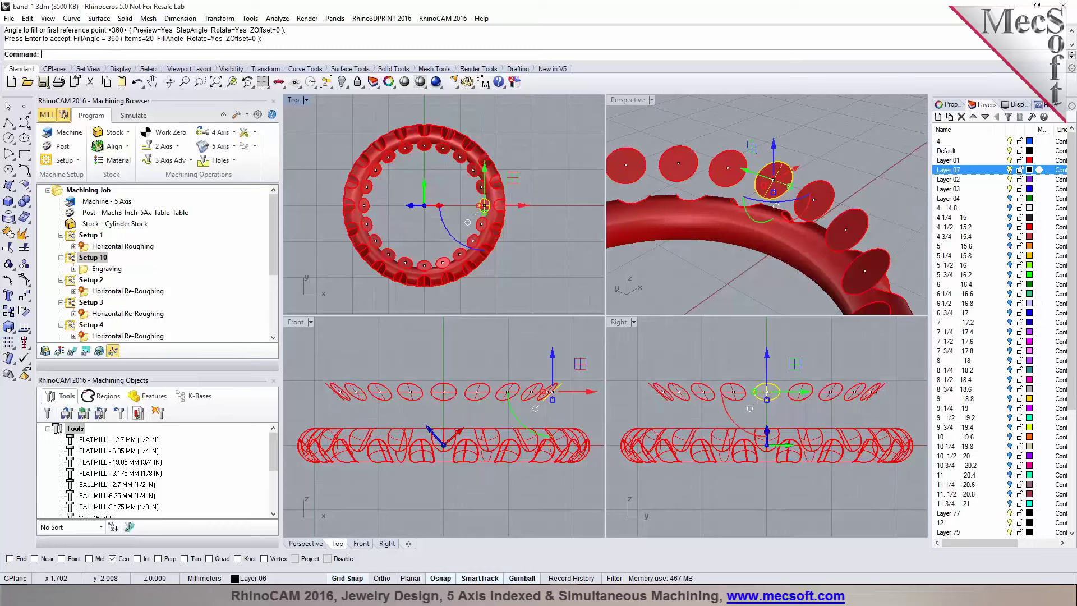
Step: Maximize the Perspective view and duplicate Setup 10 with its Engraving operation
{"action": "double_click", "coordinate": [638, 102]}
{"action": "right_click_drag", "start_coordinate": [637, 102], "coordinate": [747, 198]}
{"action": "right_click_drag", "start_coordinate": [751, 270], "coordinate": [762, 284]}
{"action": "left_click", "coordinate": [95, 269]}
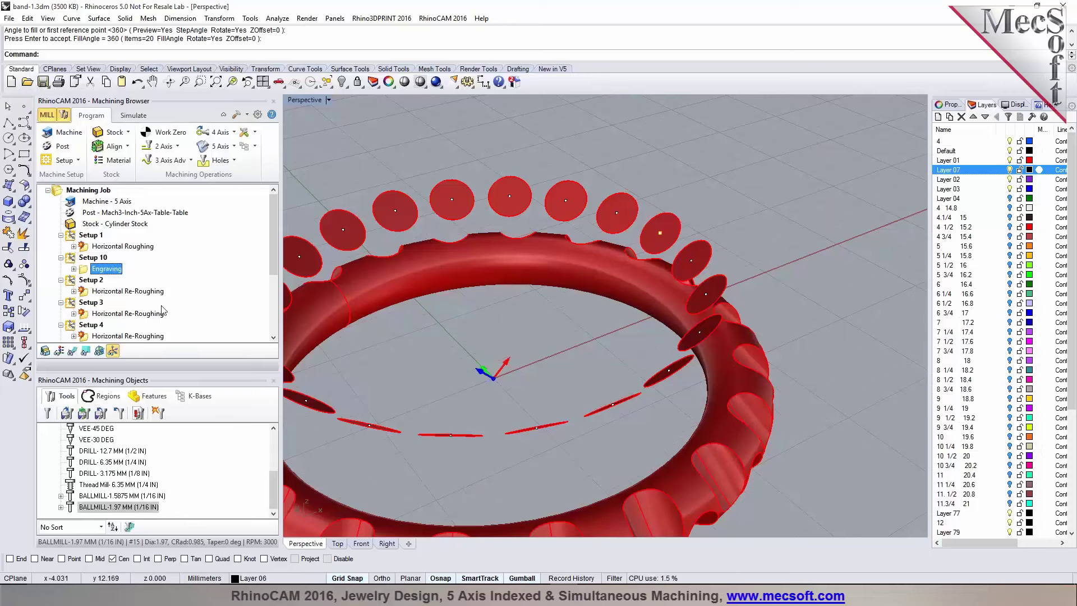
{"action": "left_click", "coordinate": [84, 258]}
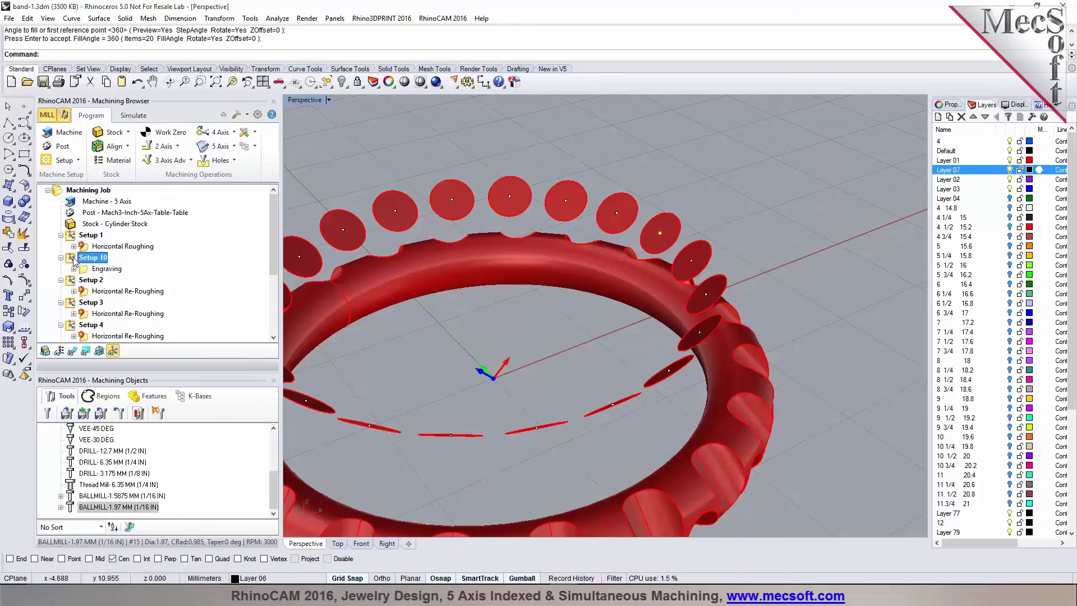
{"action": "key", "text": "ctrl+v"}
{"action": "left_click", "coordinate": [67, 280]}
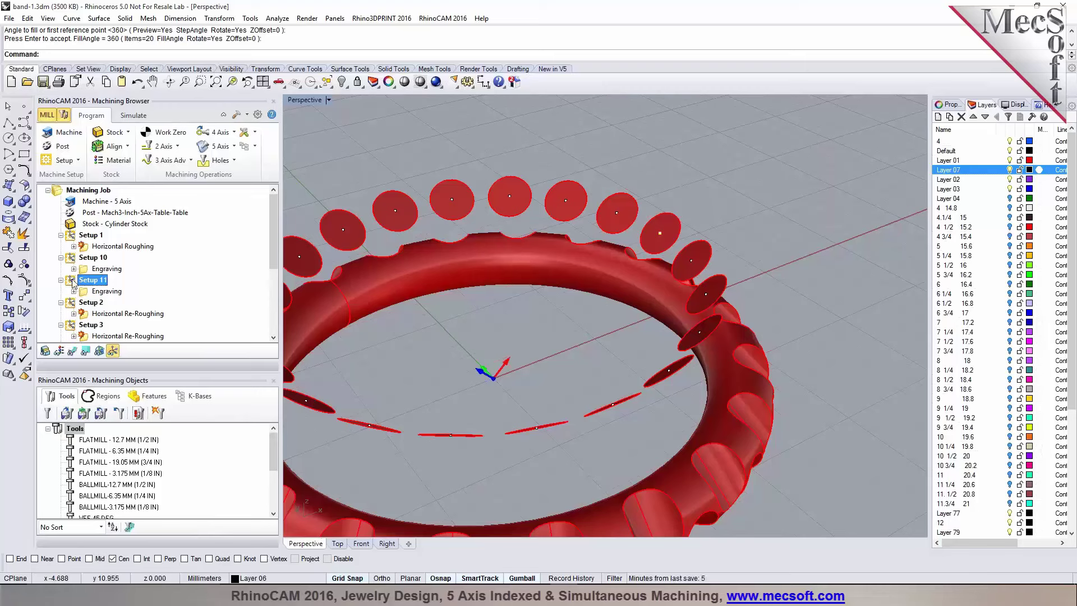
Step: Align Setup 11's orientation to the arrayed circular surface adjacent to the original one
{"action": "double_click", "coordinate": [74, 280]}
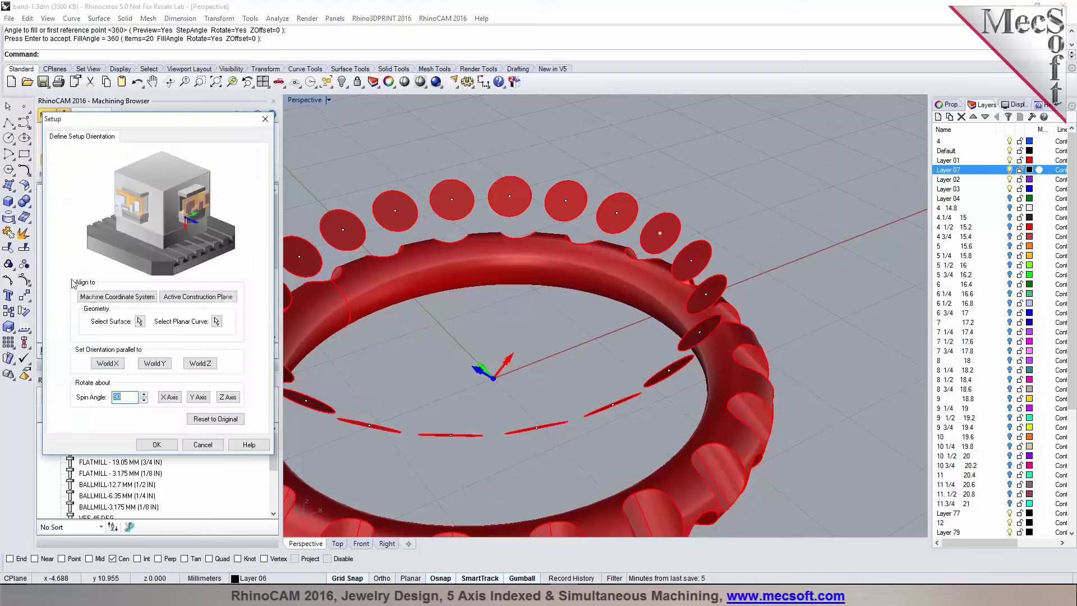
{"action": "left_click", "coordinate": [139, 321]}
{"action": "left_click", "coordinate": [621, 230]}
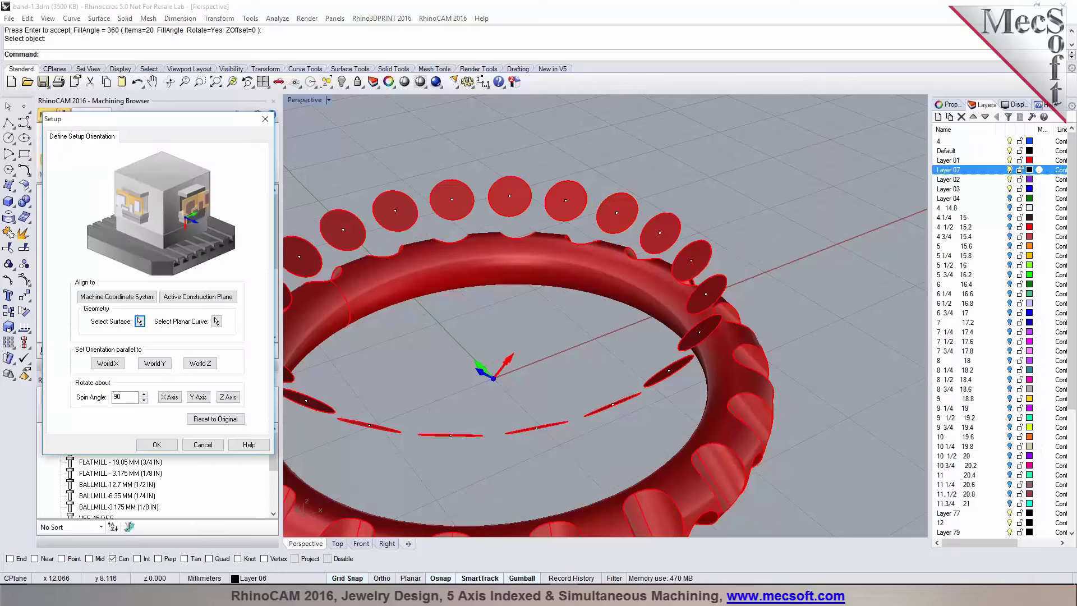
{"action": "left_click", "coordinate": [160, 443]}
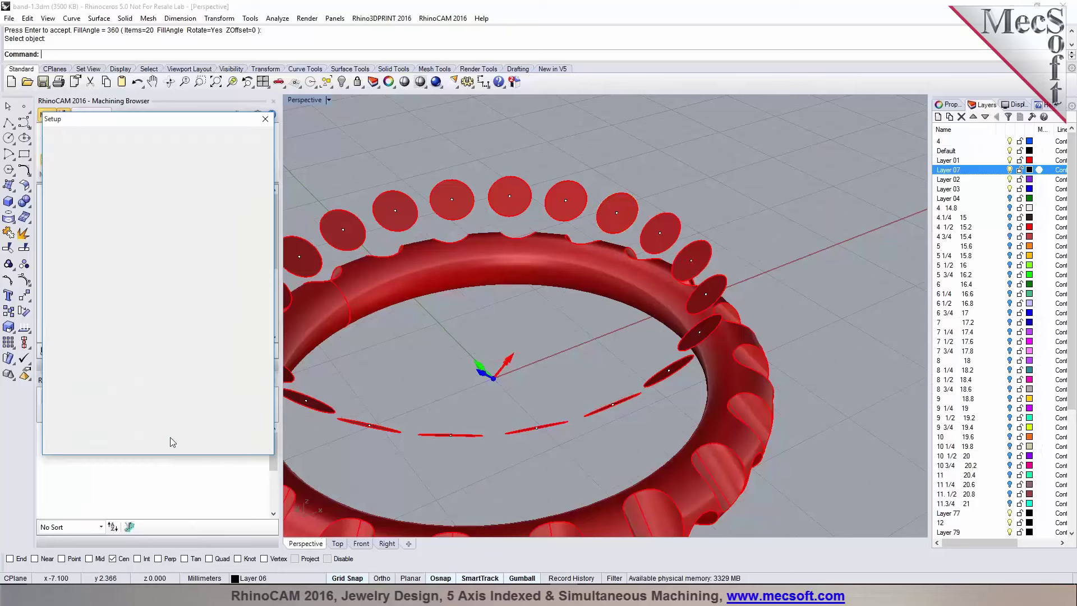
Step: Try to reassign the machining region of Setup 11's Engraving operation to another point and regenerate its toolpath
{"action": "double_click", "coordinate": [104, 291]}
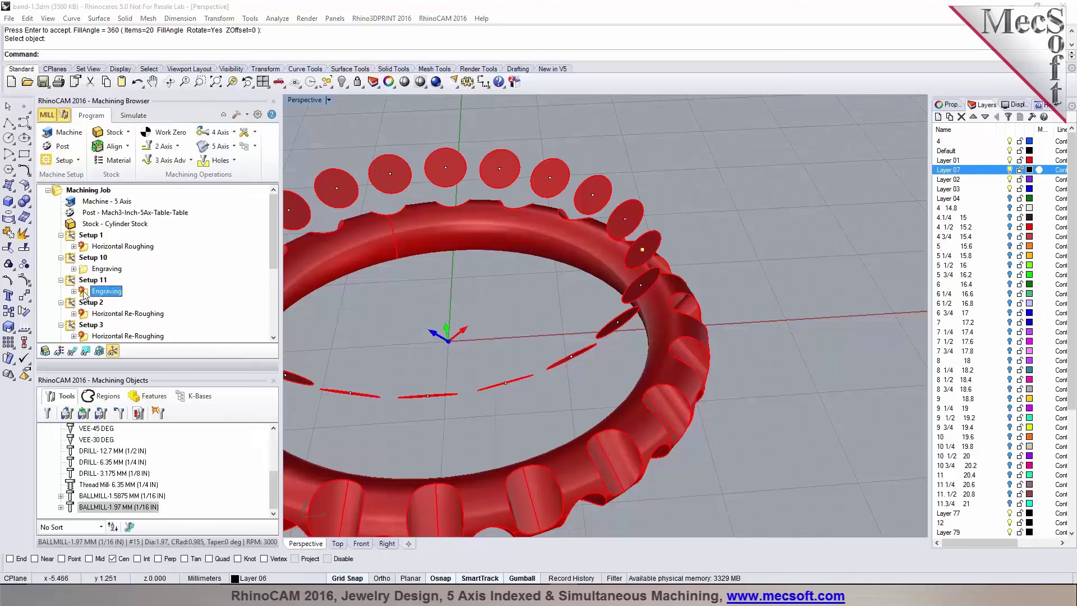
{"action": "left_click", "coordinate": [106, 365]}
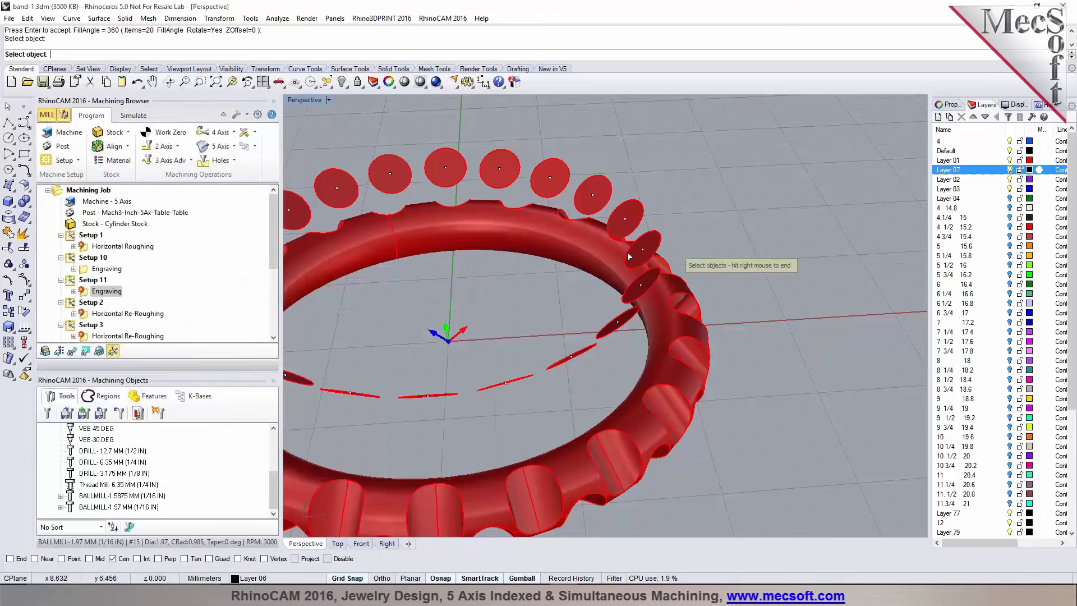
{"action": "left_click", "coordinate": [641, 256]}
{"action": "right_click", "coordinate": [624, 255]}
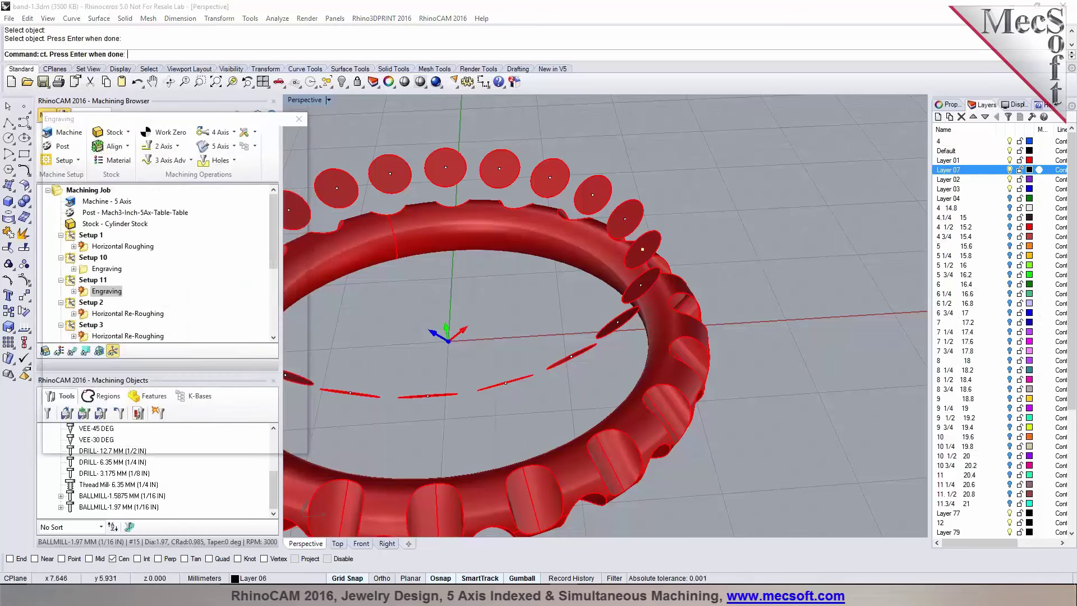
{"action": "left_click", "coordinate": [144, 443]}
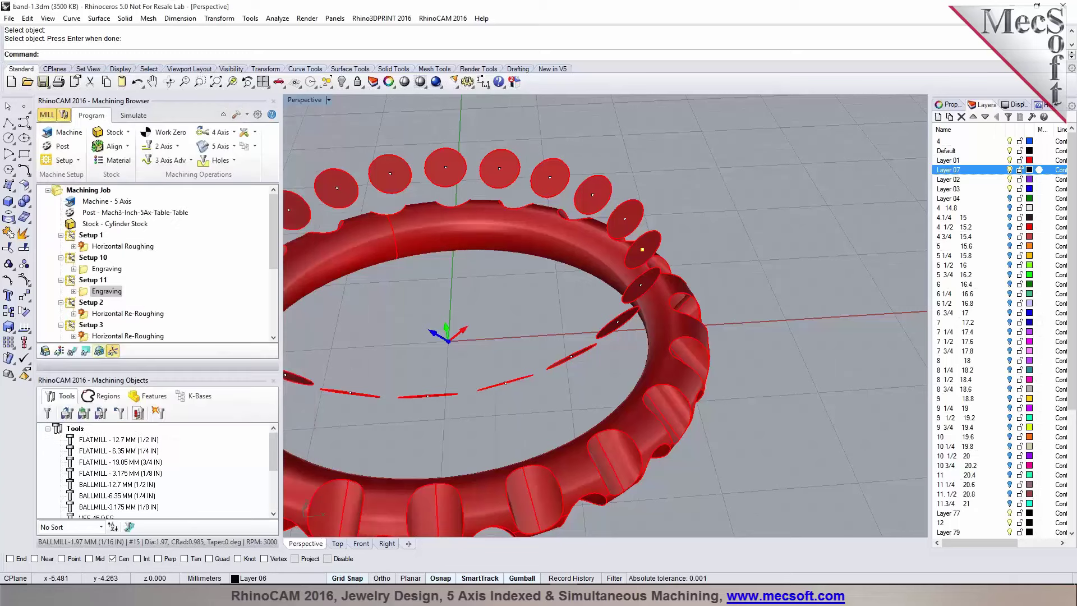
Step: Try to replace Setup 11's engraving region with the point two circular surfaces away from the original, and regenerate the toolpath
{"action": "right_click_drag", "start_coordinate": [645, 314], "coordinate": [588, 292]}
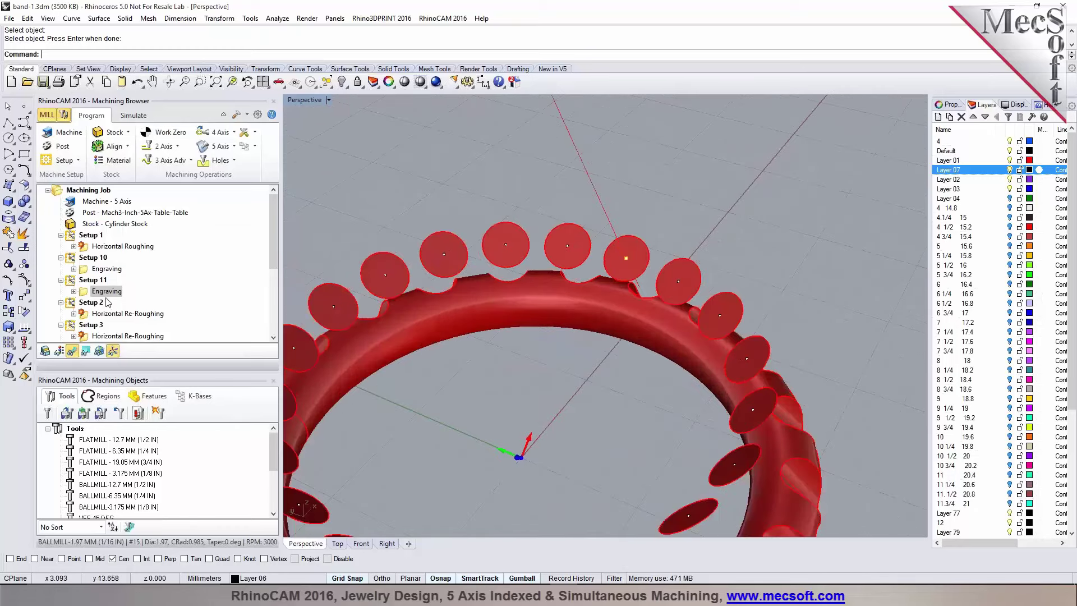
{"action": "double_click", "coordinate": [104, 291]}
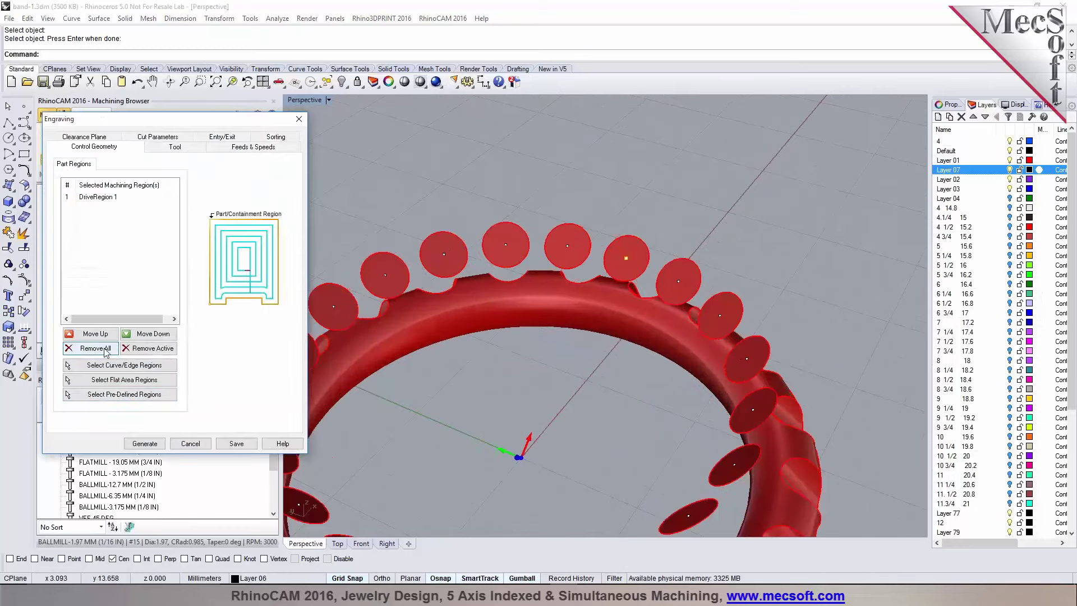
{"action": "left_click", "coordinate": [111, 365]}
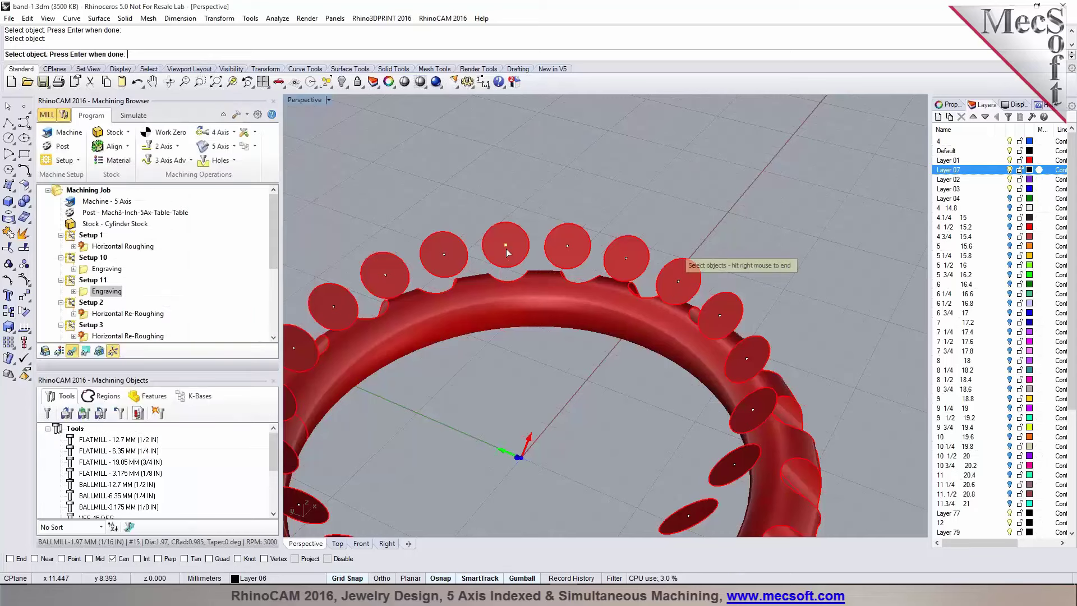
{"action": "right_click", "coordinate": [506, 248]}
{"action": "left_click", "coordinate": [153, 442]}
Step: Replace Setup 11's engraving region with the point on the circular surface directly beside Setup 10's, and generate the toolpath
{"action": "left_click", "coordinate": [91, 271]}
{"action": "right_click_drag", "start_coordinate": [389, 332], "coordinate": [566, 260]}
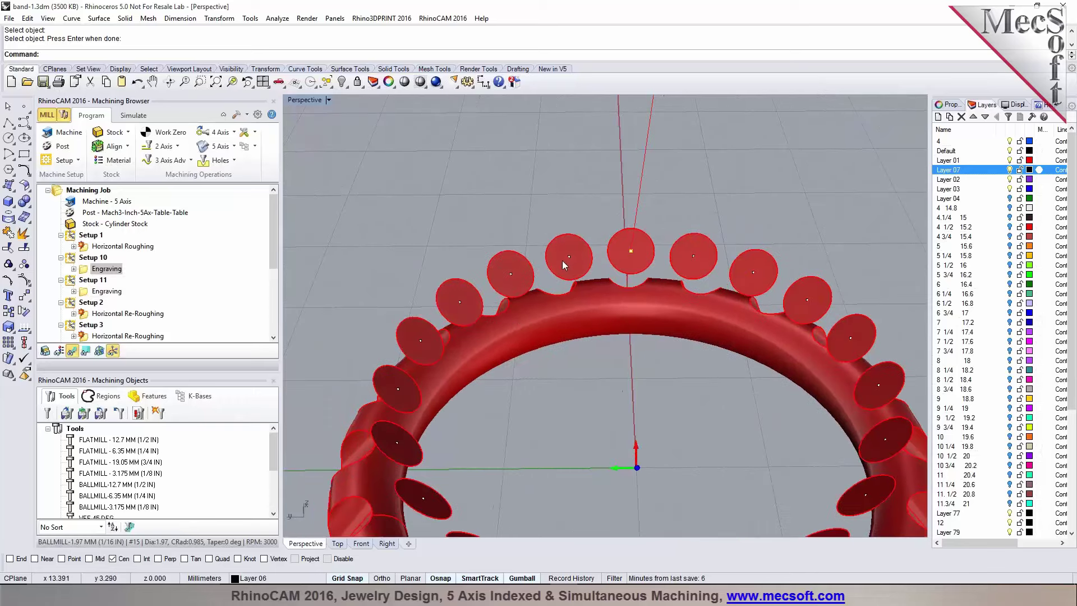
{"action": "scroll", "coordinate": [565, 260], "scroll_direction": "up", "scroll_amount": 3}
{"action": "scroll", "coordinate": [550, 267], "scroll_direction": "down", "scroll_amount": 3}
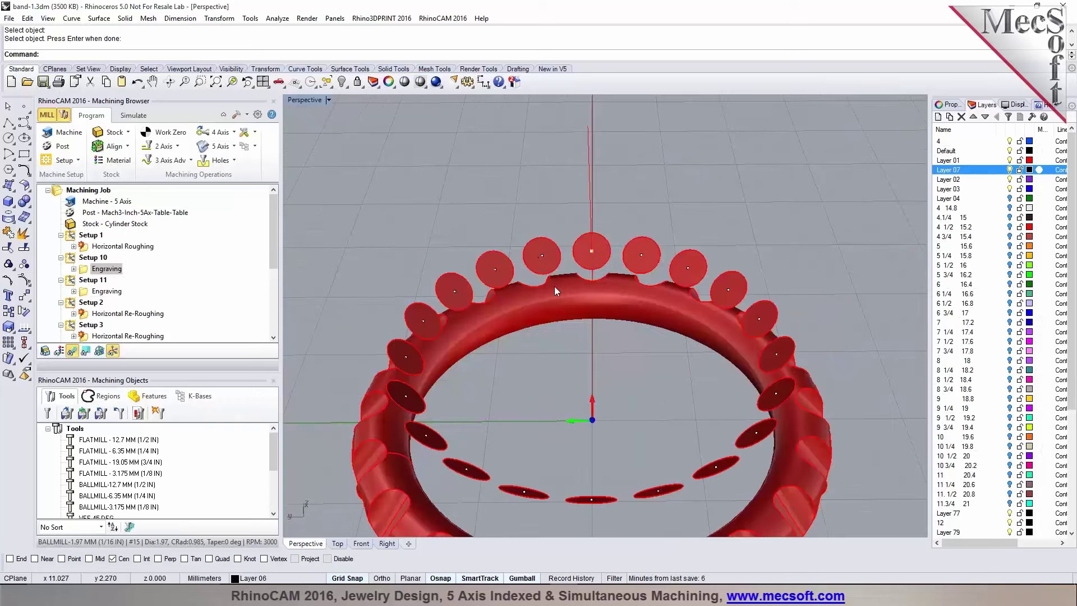
{"action": "left_click", "coordinate": [93, 279]}
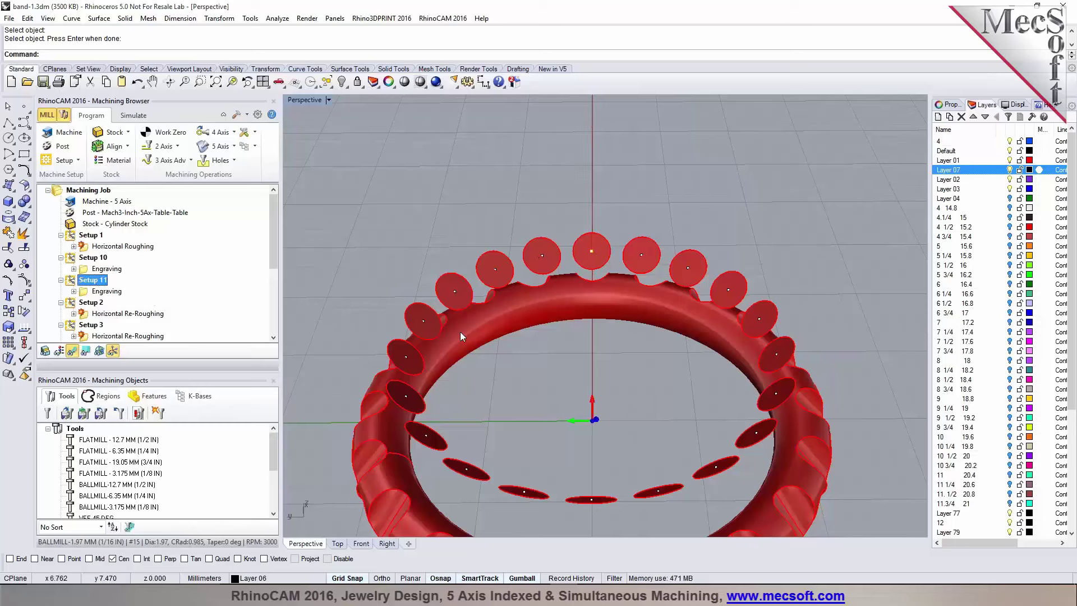
{"action": "double_click", "coordinate": [91, 293]}
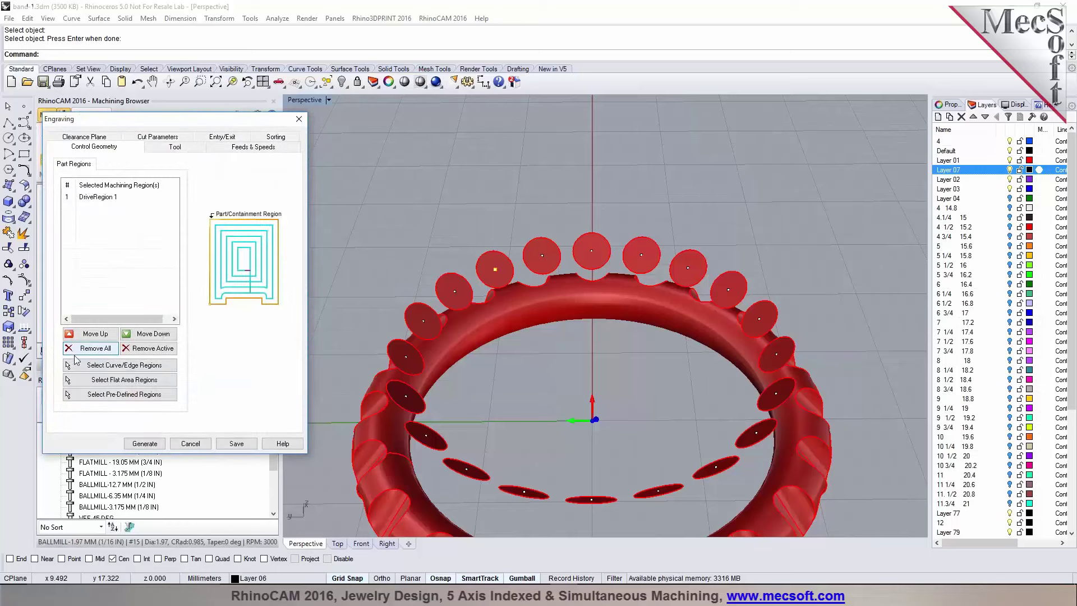
{"action": "left_click", "coordinate": [95, 363]}
{"action": "left_click", "coordinate": [541, 256]}
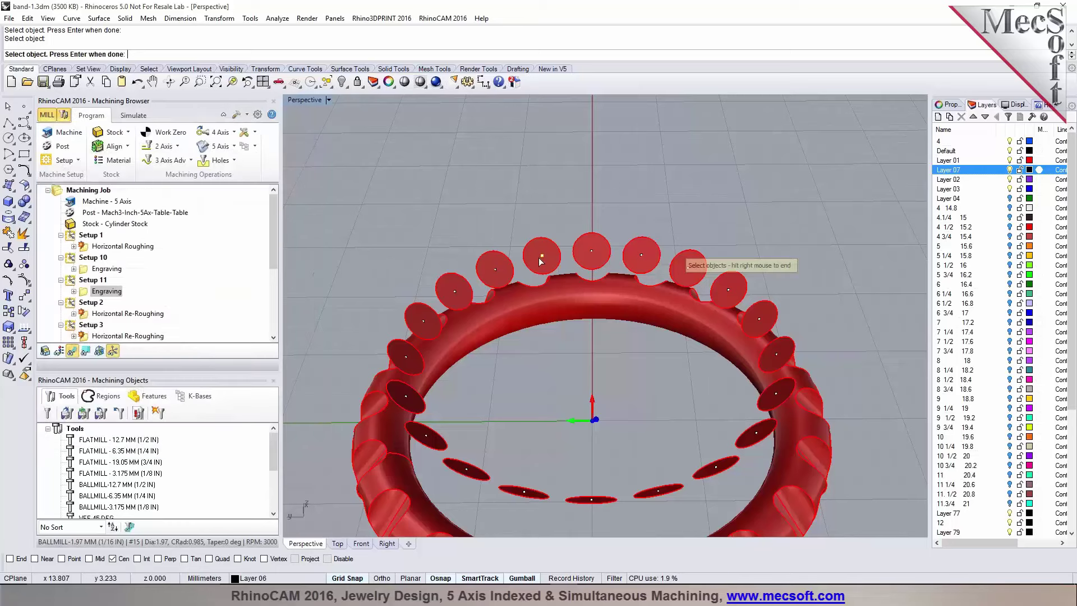
{"action": "key", "text": "Return"}
{"action": "left_click", "coordinate": [145, 443]}
{"action": "right_click_drag", "start_coordinate": [715, 465], "coordinate": [533, 359]}
Step: Duplicate Setup 11 with its Engraving operation and select the copy
{"action": "left_click", "coordinate": [71, 282]}
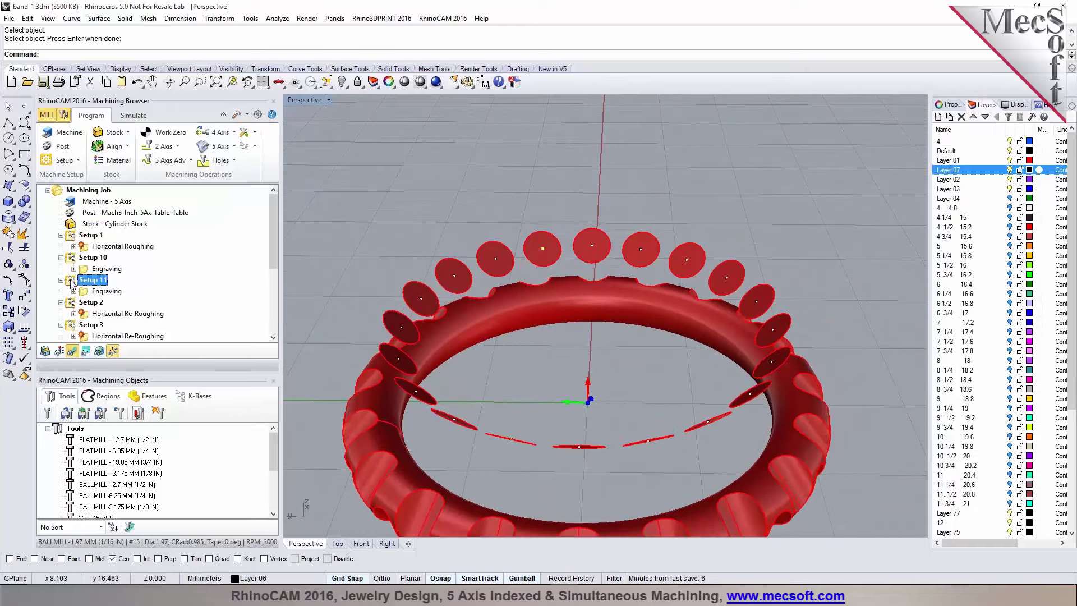
{"action": "key", "text": "ctrl+v"}
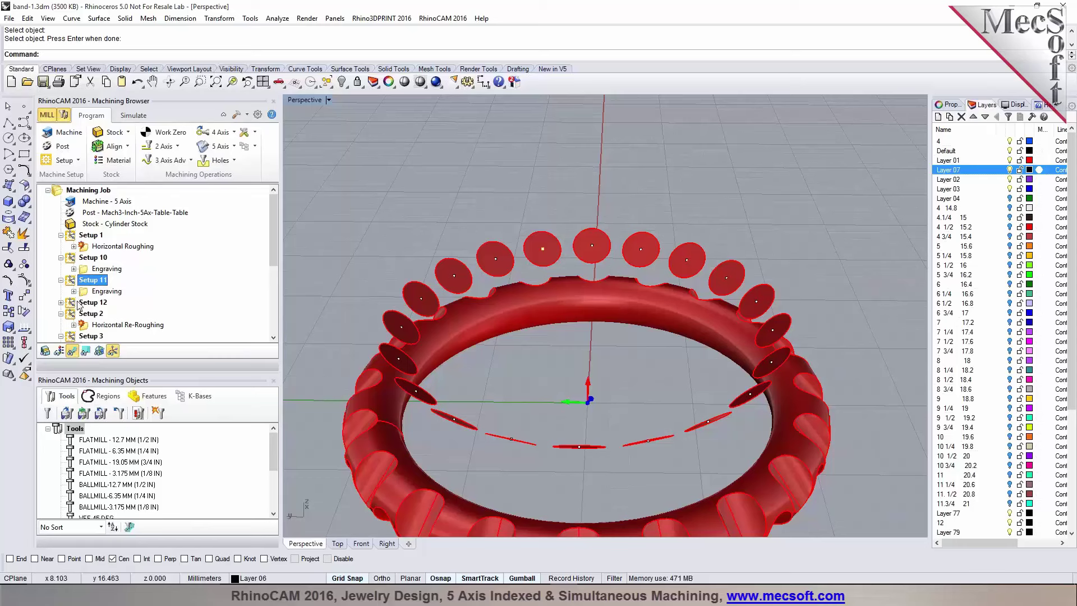
{"action": "left_click", "coordinate": [79, 304]}
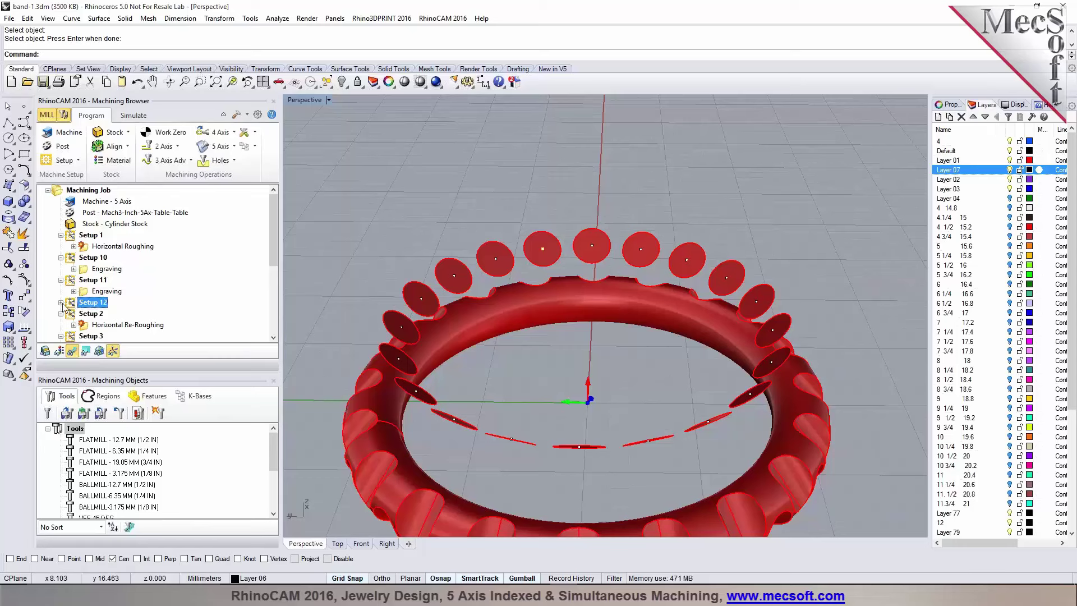
Step: Replace the machining region of Setup 12's Engraving operation with the point on the circular surface beside Setup 11's, and save it
{"action": "left_click", "coordinate": [61, 302]}
{"action": "double_click", "coordinate": [93, 314]}
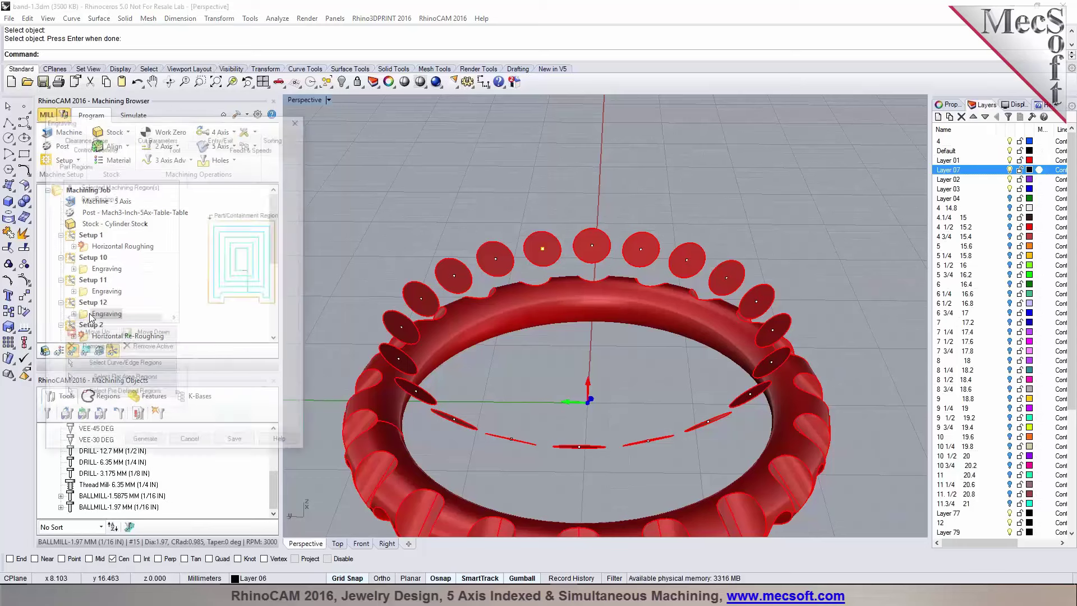
{"action": "left_click", "coordinate": [116, 365]}
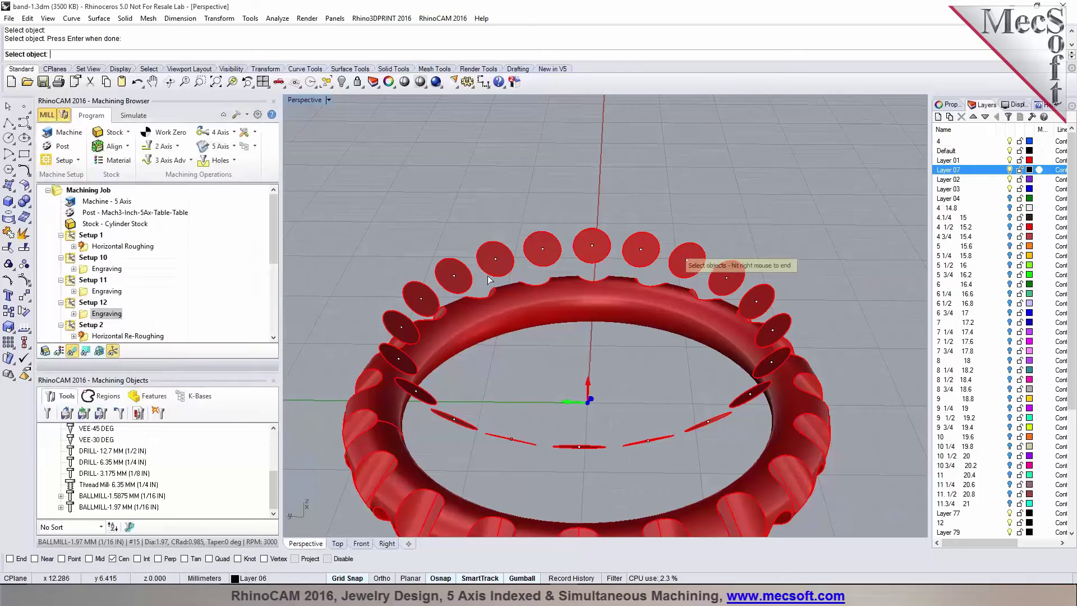
{"action": "left_click", "coordinate": [499, 261]}
{"action": "right_click", "coordinate": [499, 262]}
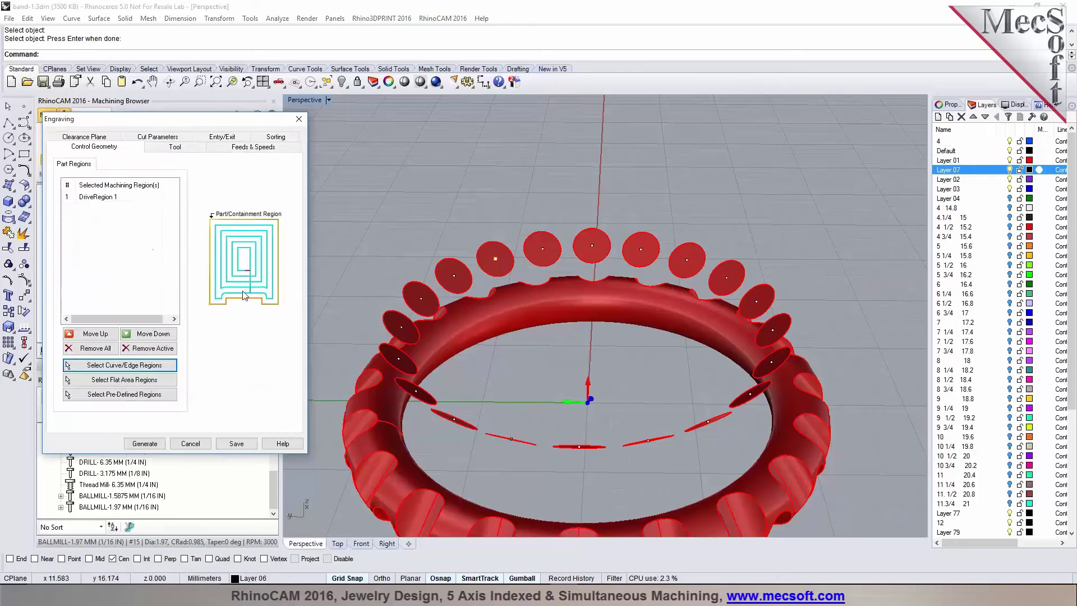
{"action": "left_click", "coordinate": [230, 444]}
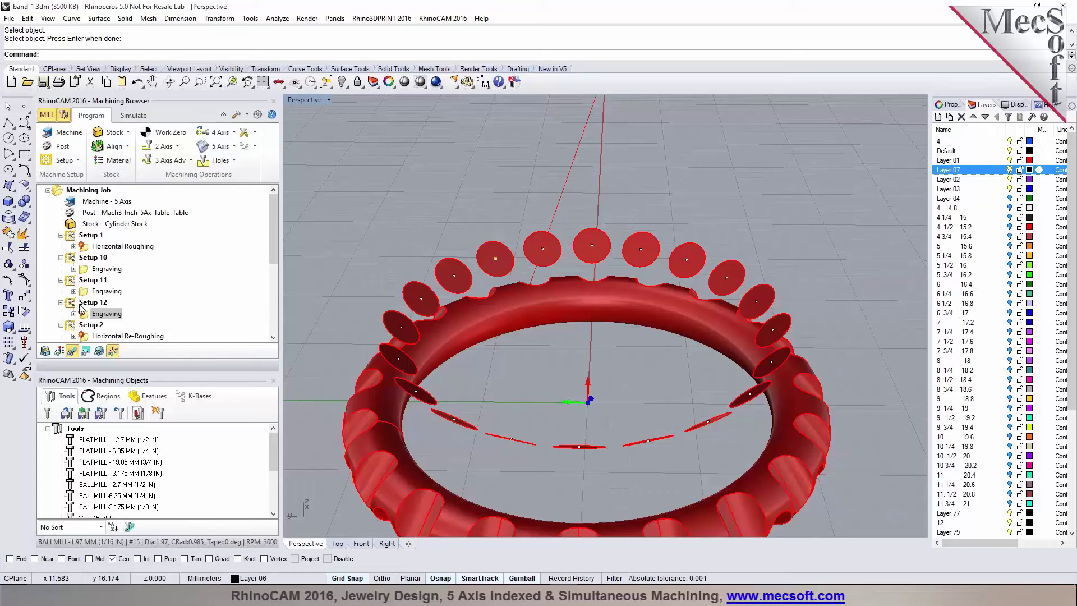
Step: Align Setup 12's coordinate system to the circular surface carrying its engraving point, and regenerate its Engraving toolpath
{"action": "double_click", "coordinate": [80, 304]}
{"action": "left_click", "coordinate": [140, 321]}
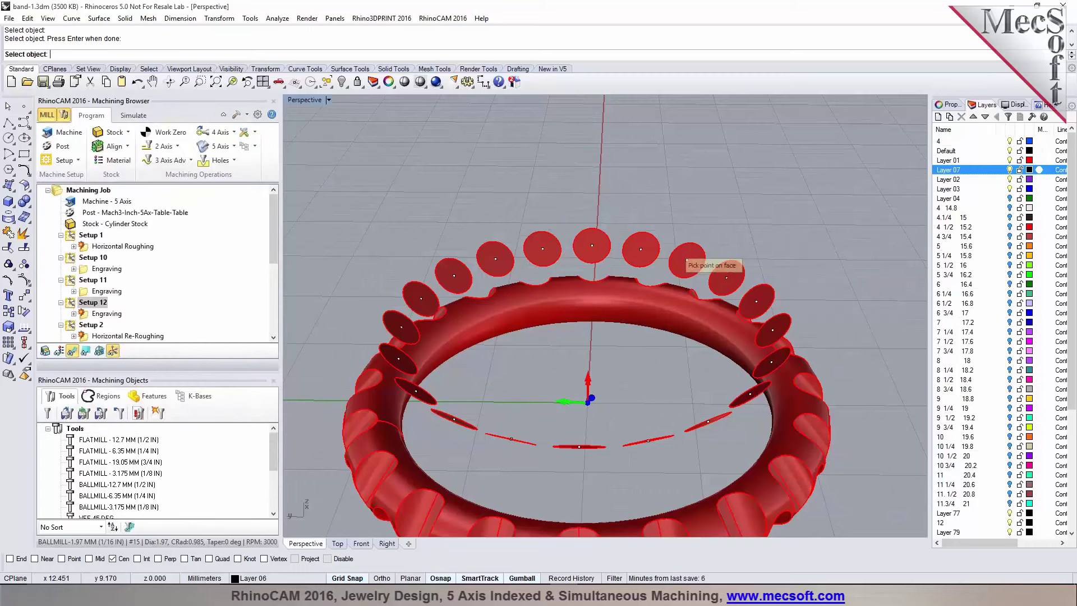
{"action": "left_click", "coordinate": [504, 269]}
{"action": "right_click", "coordinate": [505, 269]}
{"action": "left_click", "coordinate": [212, 444]}
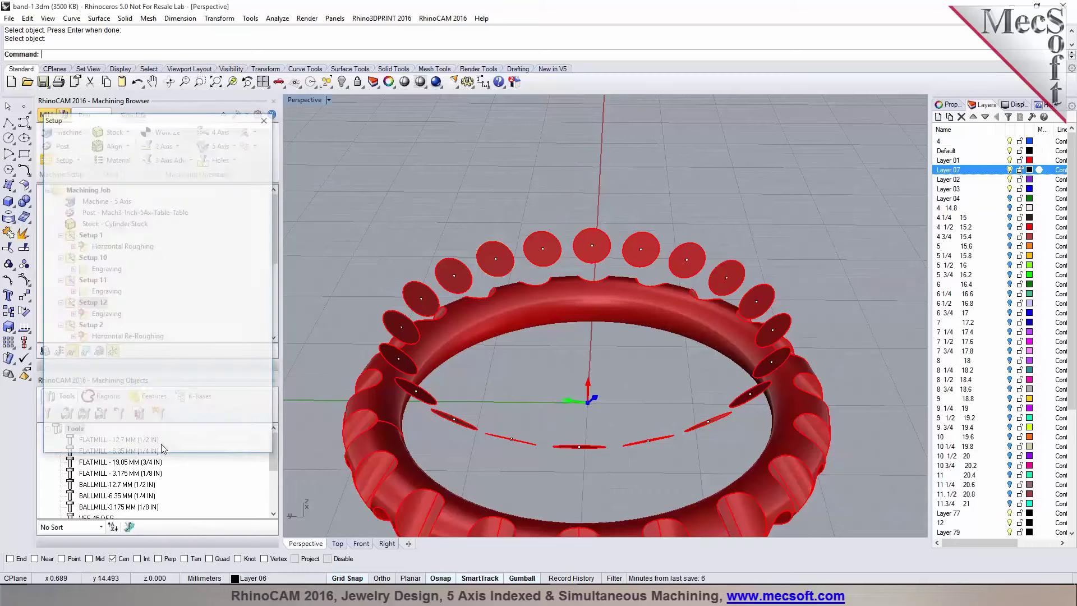
{"action": "right_click", "coordinate": [97, 315]}
{"action": "left_click", "coordinate": [99, 316]}
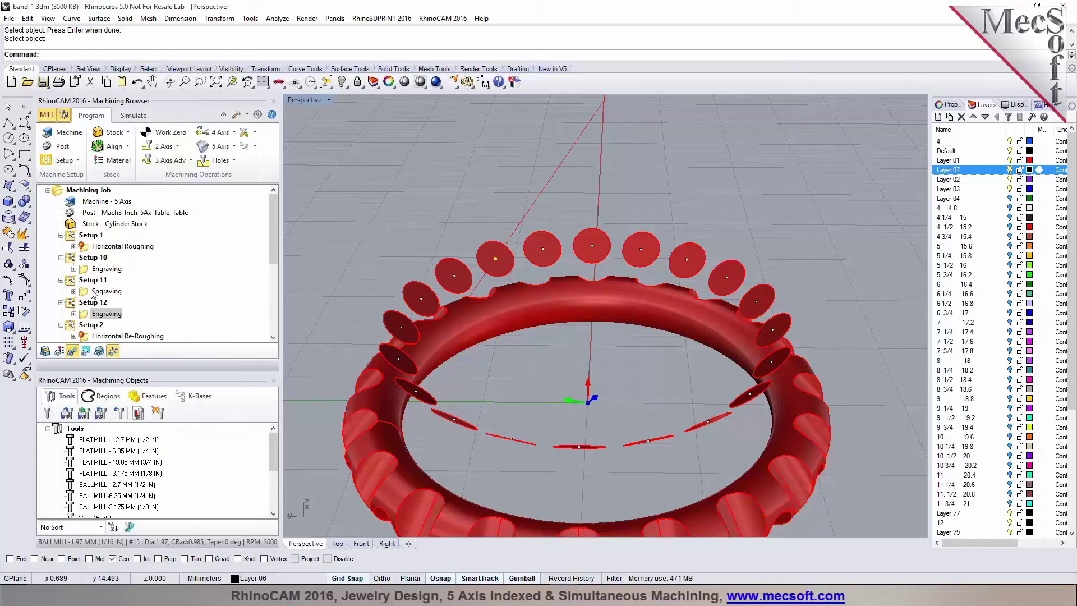
Step: Hide the toolpaths in simulation mode and examine the cut stock around Setup 10's Engraving operation
{"action": "left_click", "coordinate": [122, 246]}
{"action": "left_click", "coordinate": [133, 115]}
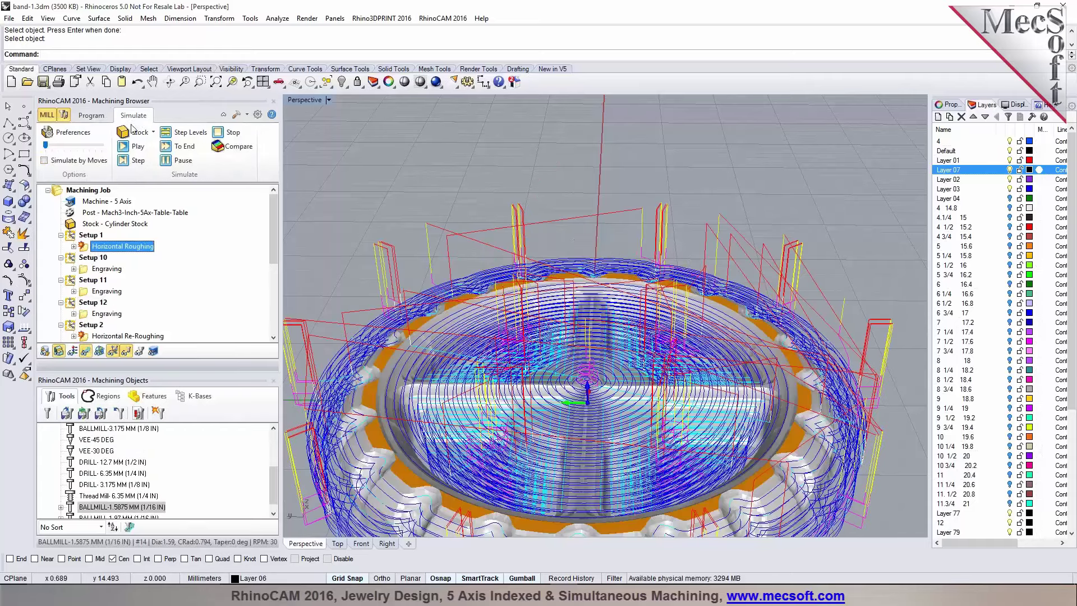
{"action": "left_click", "coordinate": [85, 351]}
{"action": "left_click", "coordinate": [93, 258]}
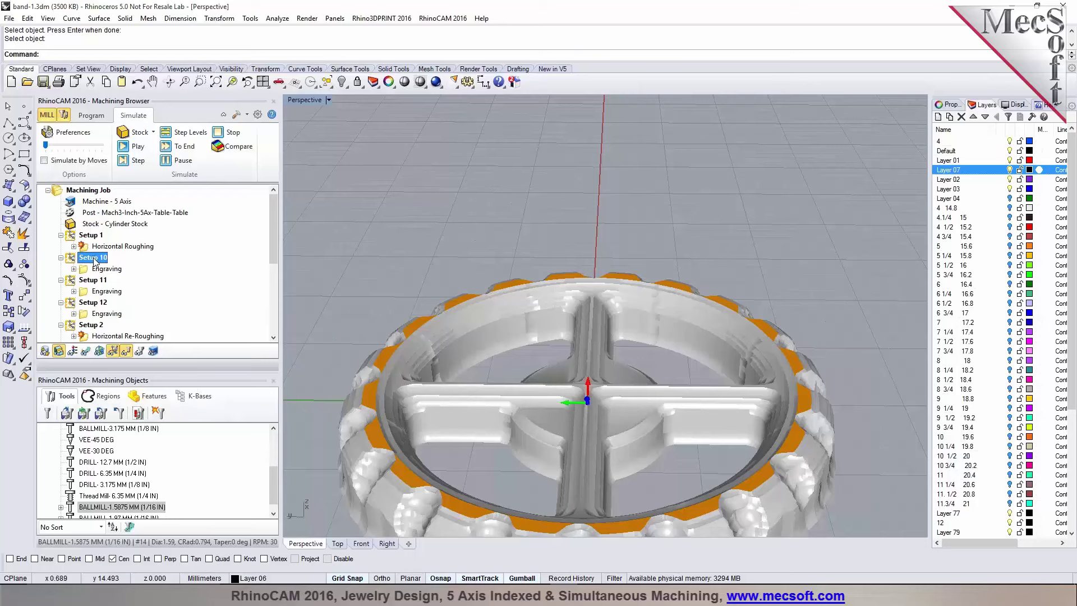
{"action": "left_click", "coordinate": [106, 268]}
{"action": "right_click_drag", "start_coordinate": [424, 298], "coordinate": [675, 350]}
{"action": "scroll", "coordinate": [674, 350], "scroll_direction": "down", "scroll_amount": 3}
{"action": "scroll", "coordinate": [675, 350], "scroll_direction": "up", "scroll_amount": 5}
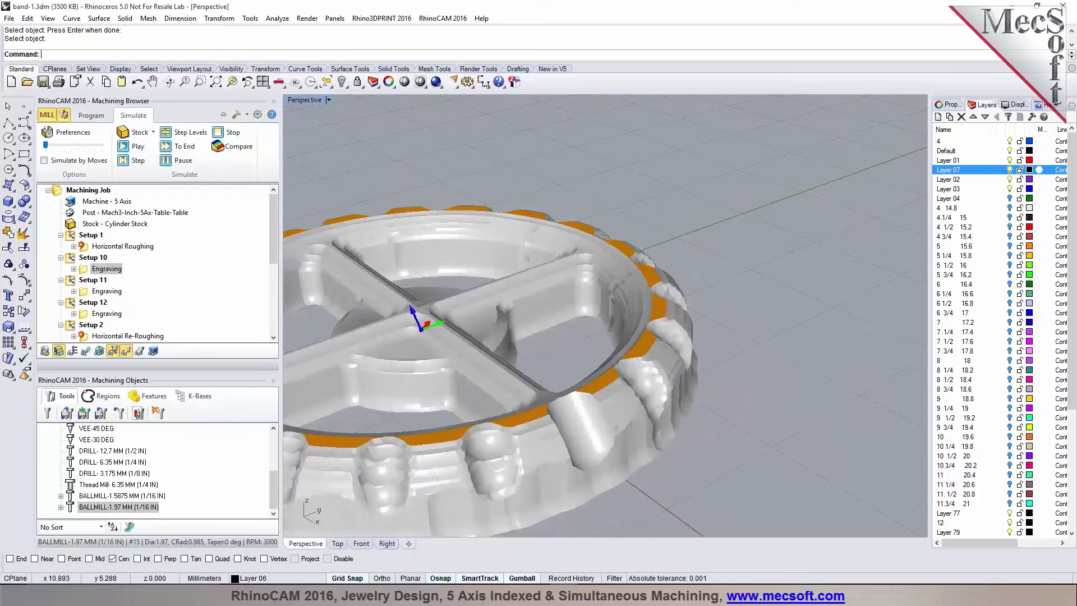
Step: Simulate the Engraving operations of Setup 11 and Setup 12 on the band stock
{"action": "left_click", "coordinate": [106, 291]}
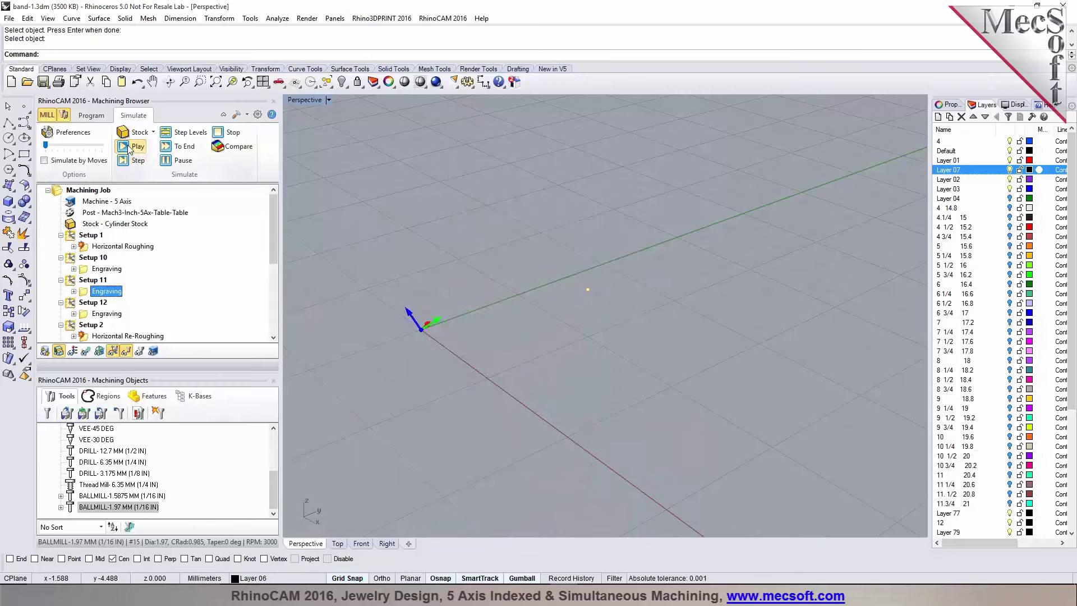
{"action": "left_click", "coordinate": [129, 147]}
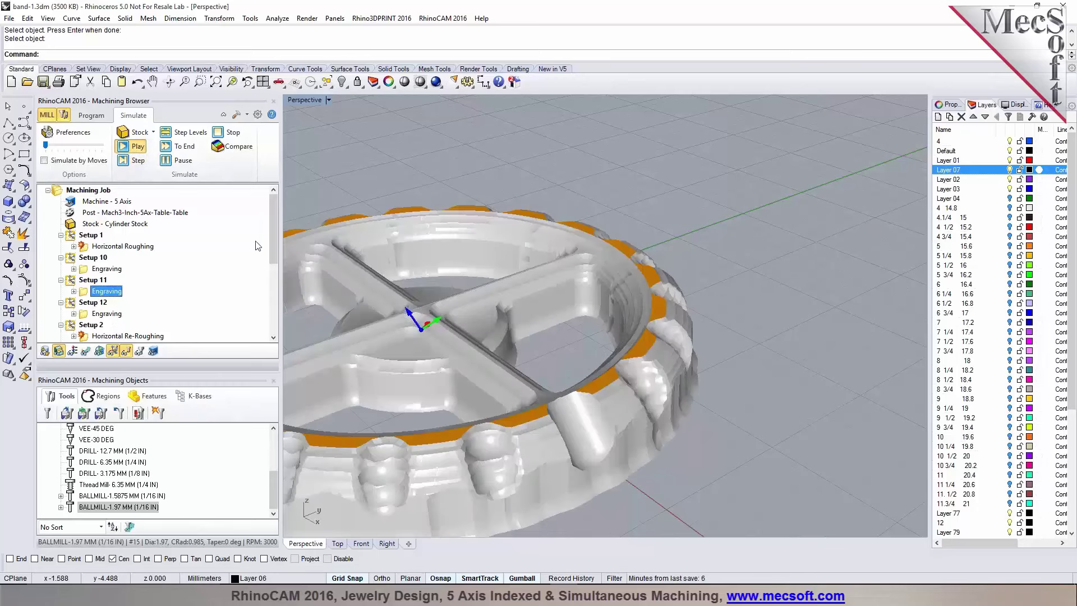
{"action": "scroll", "coordinate": [495, 310], "scroll_direction": "down", "scroll_amount": 3}
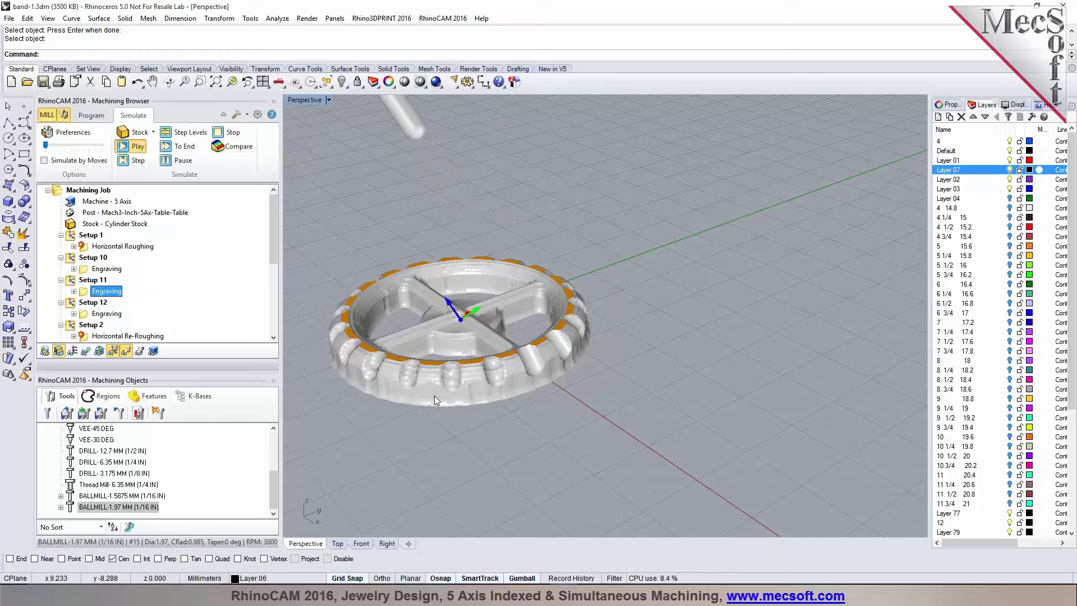
{"action": "left_click", "coordinate": [115, 314]}
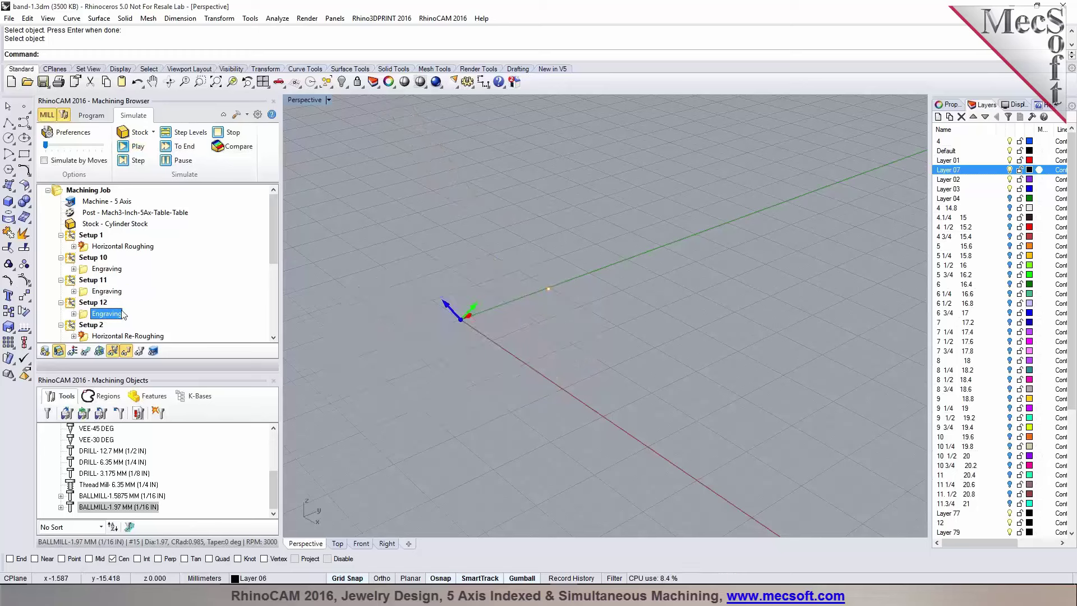
{"action": "left_click", "coordinate": [138, 147]}
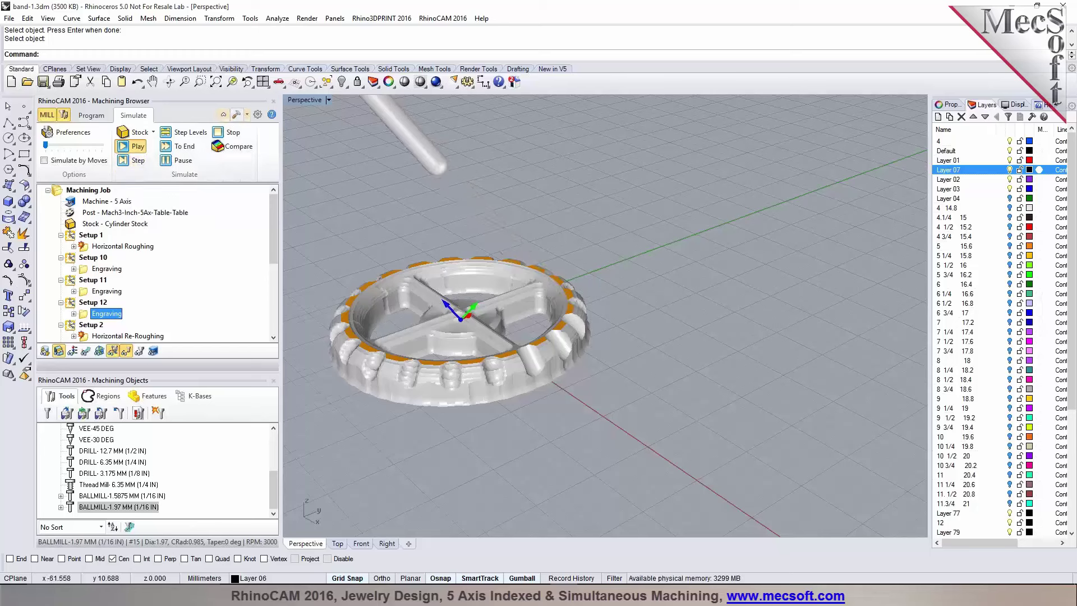
Step: Review the 5-axis Table-Table machine definition and its rotary axis parameters, keeping them as they are
{"action": "left_click", "coordinate": [94, 117]}
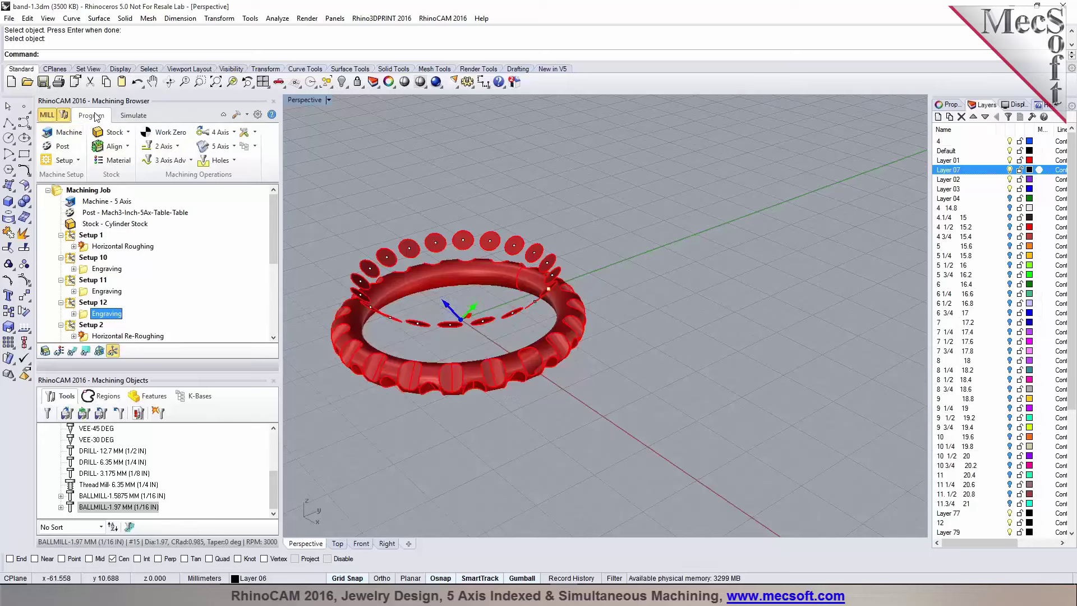
{"action": "left_click", "coordinate": [58, 135]}
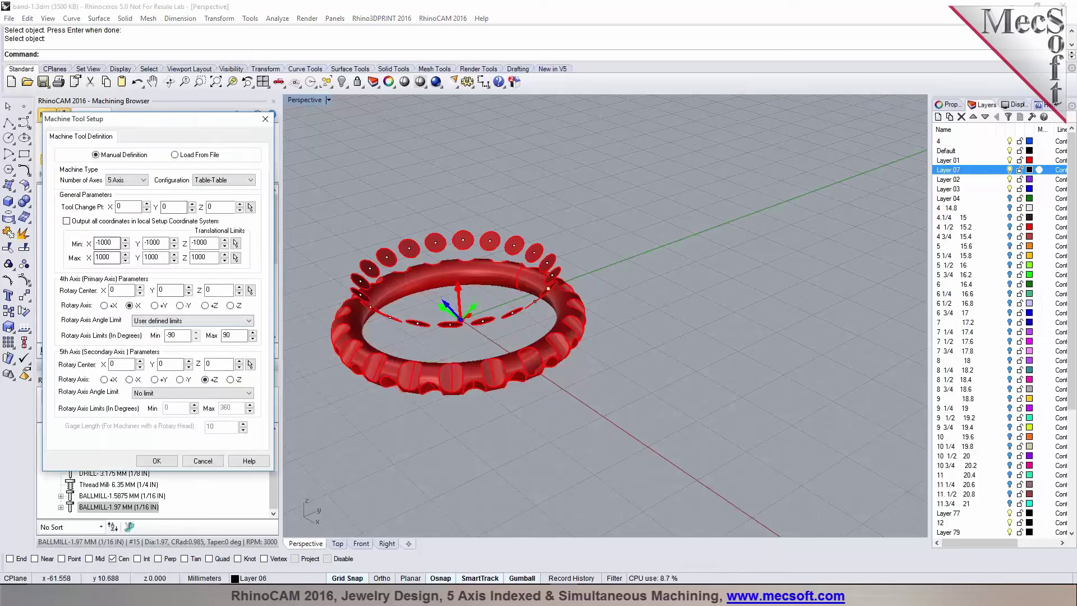
{"action": "left_click", "coordinate": [162, 464]}
Step: Collapse Setups 10 to 12 and post them together as Test1.nc with the AbilitySystems post-processor
{"action": "left_click", "coordinate": [61, 257]}
{"action": "left_click", "coordinate": [61, 269]}
{"action": "left_click", "coordinate": [61, 280]}
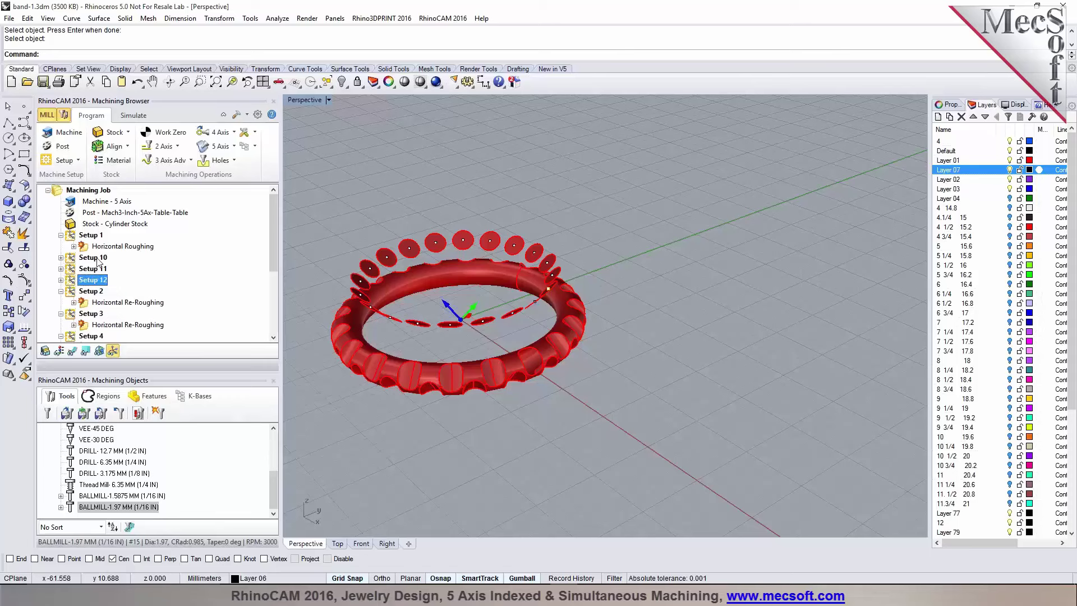
{"action": "left_click", "coordinate": [96, 258]}
{"action": "left_click", "coordinate": [98, 280], "text": "shift"}
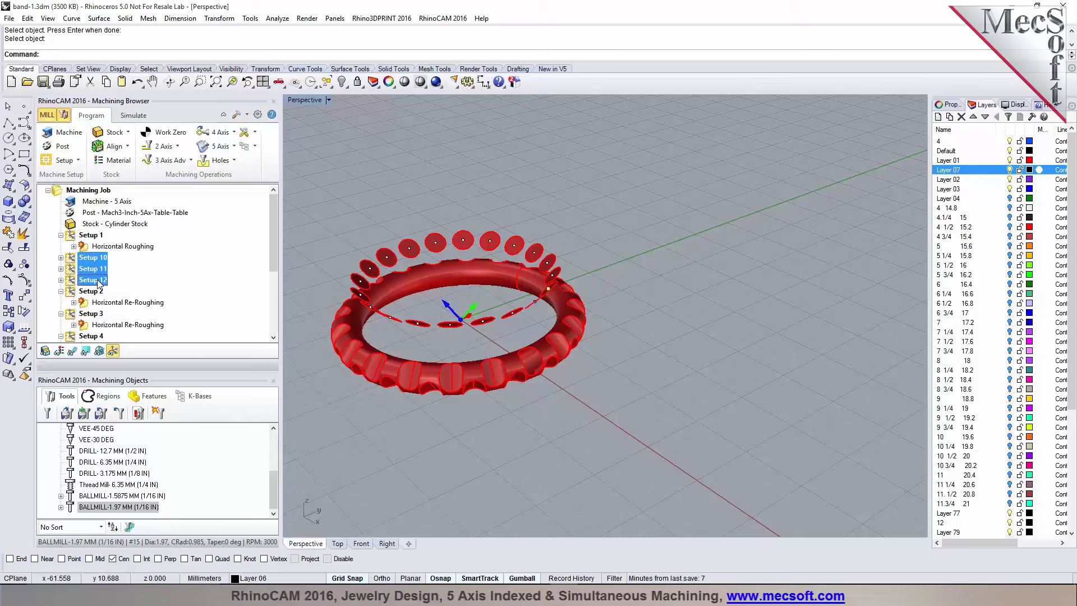
{"action": "right_click", "coordinate": [98, 283]}
{"action": "left_click", "coordinate": [127, 306]}
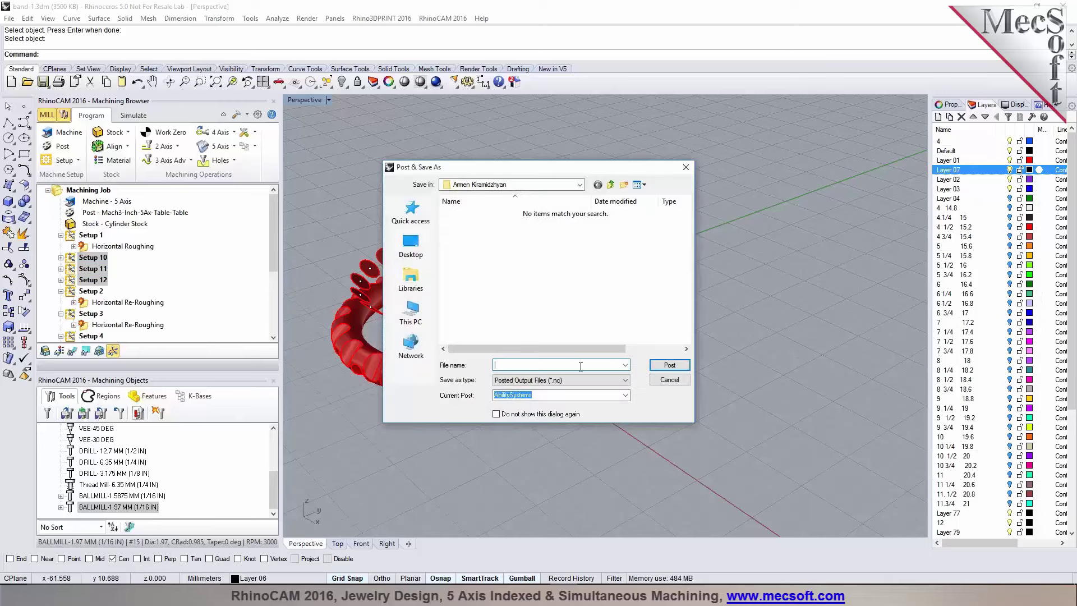
{"action": "key", "text": "Return"}
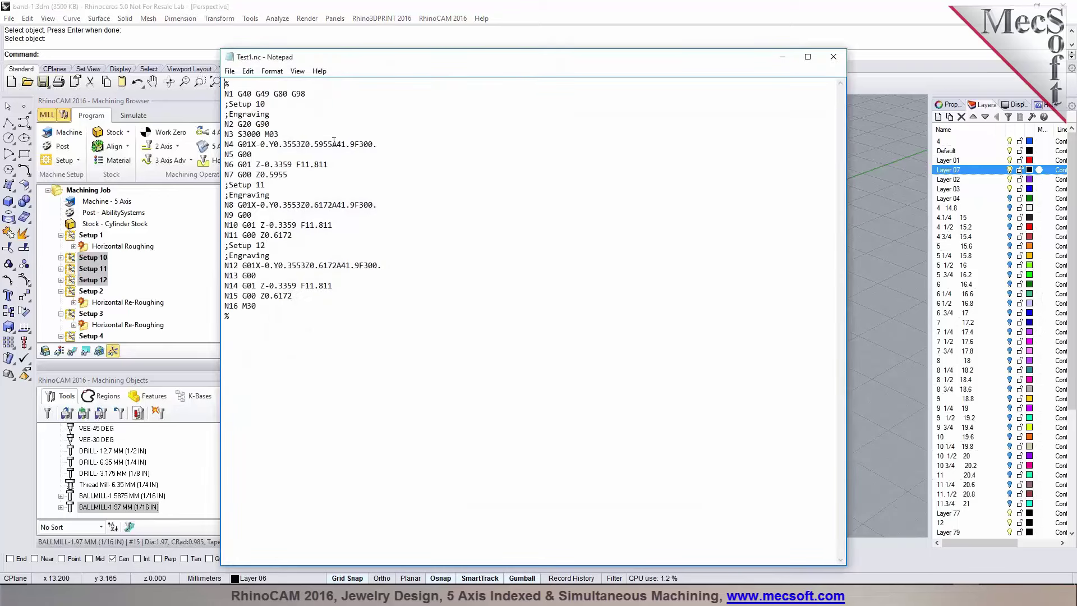
Step: Examine the rotary axis output of the first engraving move in the posted G-code
{"action": "left_click", "coordinate": [376, 145]}
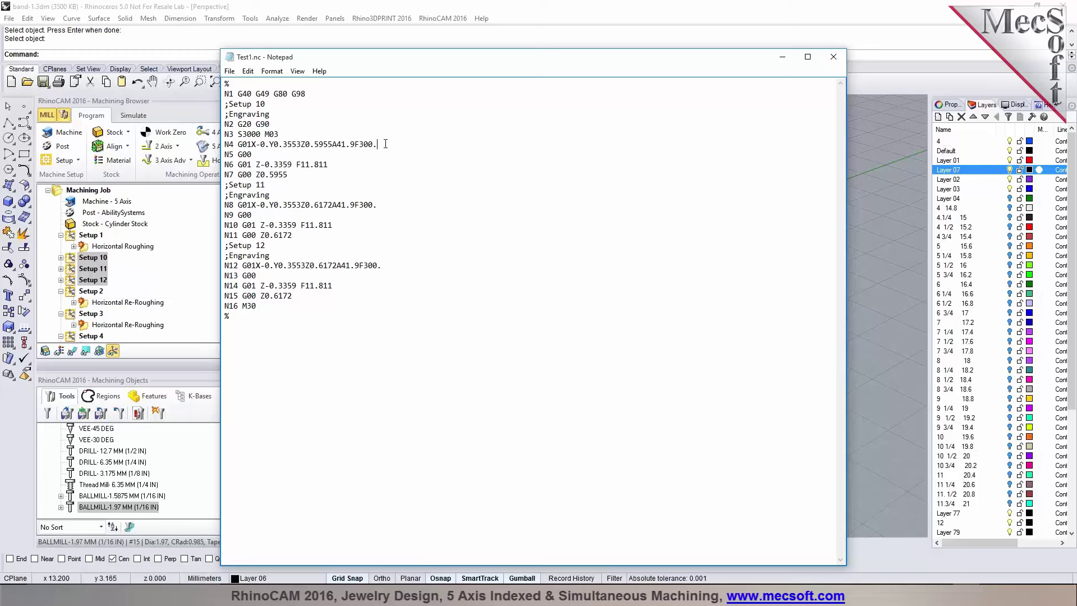
{"action": "left_click", "coordinate": [323, 155]}
{"action": "left_click_drag", "start_coordinate": [338, 144], "coordinate": [372, 145]}
{"action": "left_click", "coordinate": [376, 157]}
Step: Return to Setup 10 and check the machine definition's 4th and 5th axis parameters against the posted code
{"action": "left_click", "coordinate": [71, 259]}
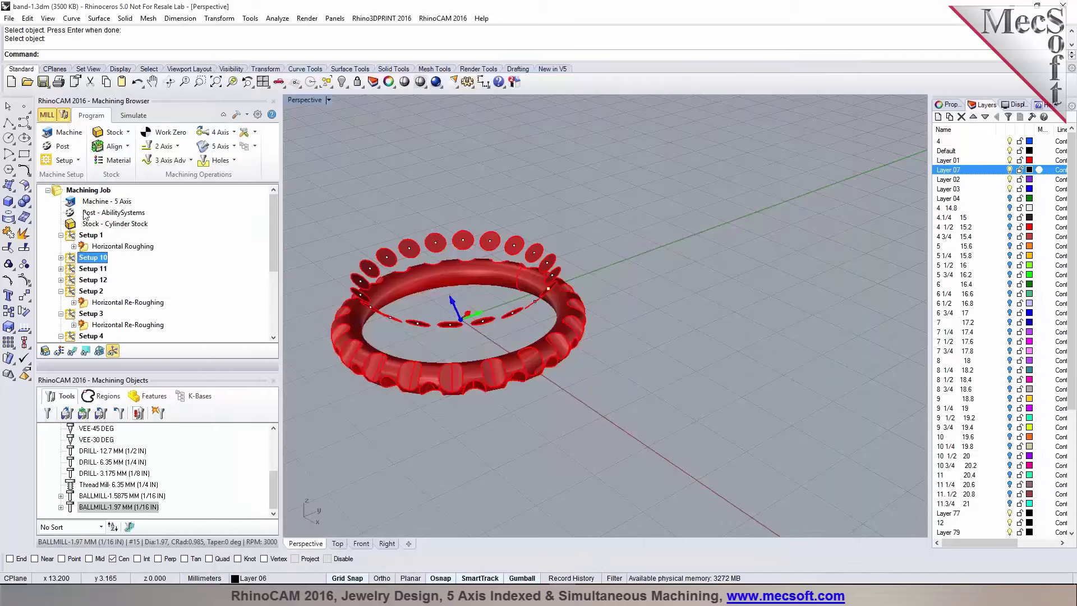
{"action": "left_click", "coordinate": [66, 133]}
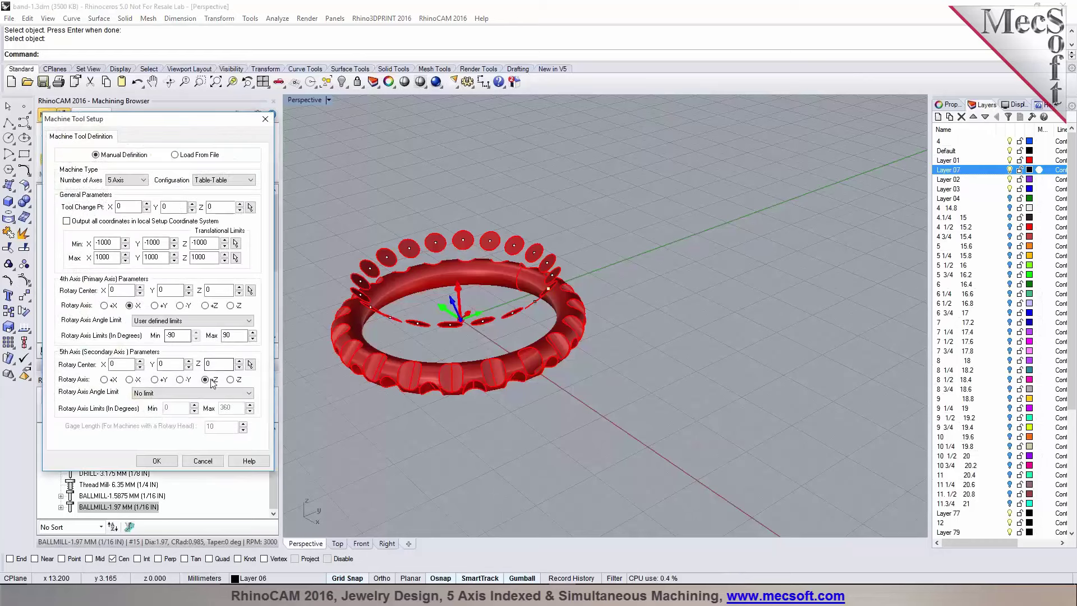
{"action": "left_click", "coordinate": [197, 458]}
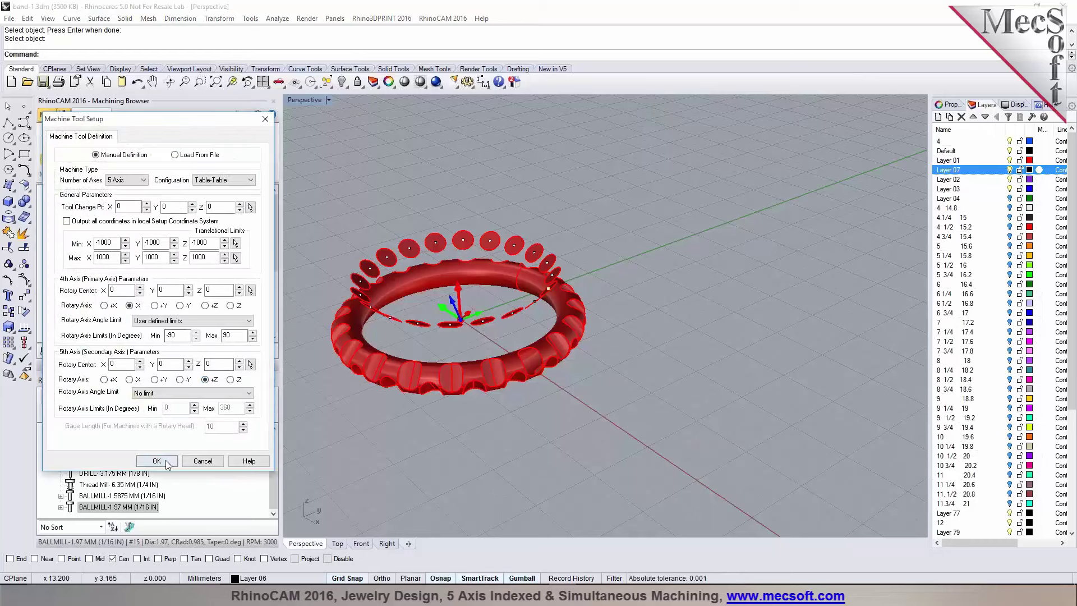
Step: Set the post-processor folder to Posts\5Axis and use the Mach3-Inch-5Ax-Table-Table post
{"action": "double_click", "coordinate": [110, 214]}
{"action": "left_click", "coordinate": [235, 189]}
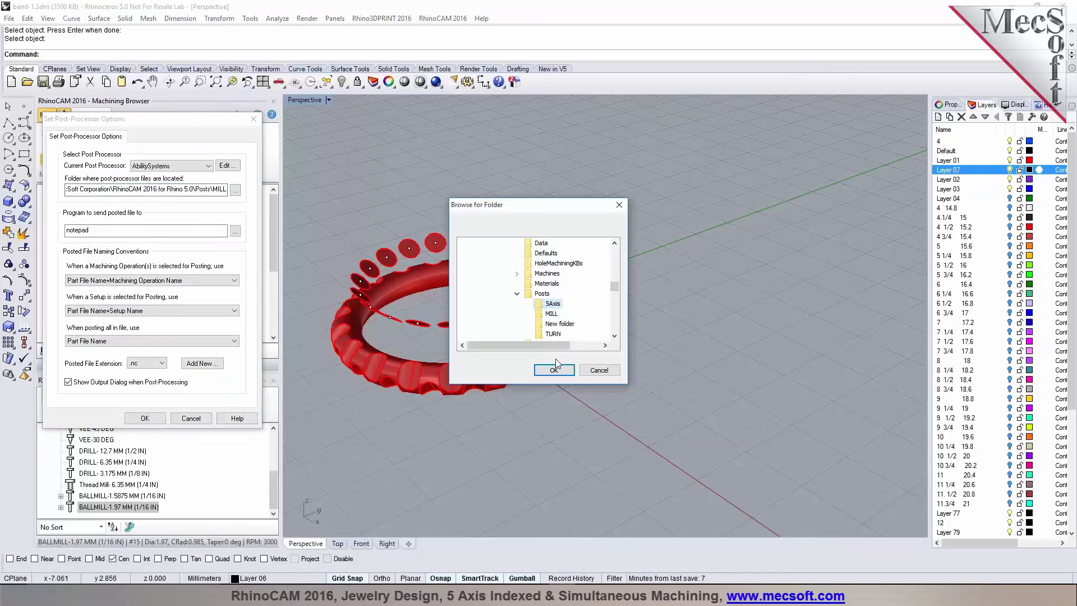
{"action": "left_click", "coordinate": [554, 369]}
{"action": "left_click", "coordinate": [144, 419]}
Step: Post Setups 10 to 12 together with the Mach3-Inch-5Ax-Table-Table post, overwriting Test1.nc
{"action": "left_click", "coordinate": [91, 258]}
{"action": "left_click", "coordinate": [93, 280], "text": "shift"}
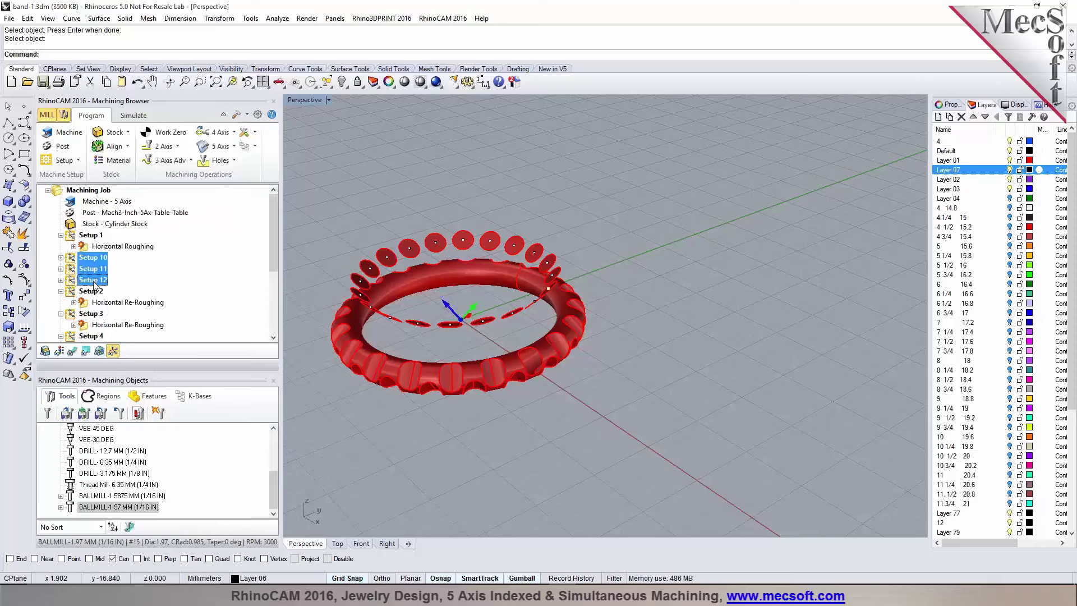
{"action": "right_click", "coordinate": [93, 280]}
{"action": "left_click", "coordinate": [118, 309]}
{"action": "left_click", "coordinate": [465, 213]}
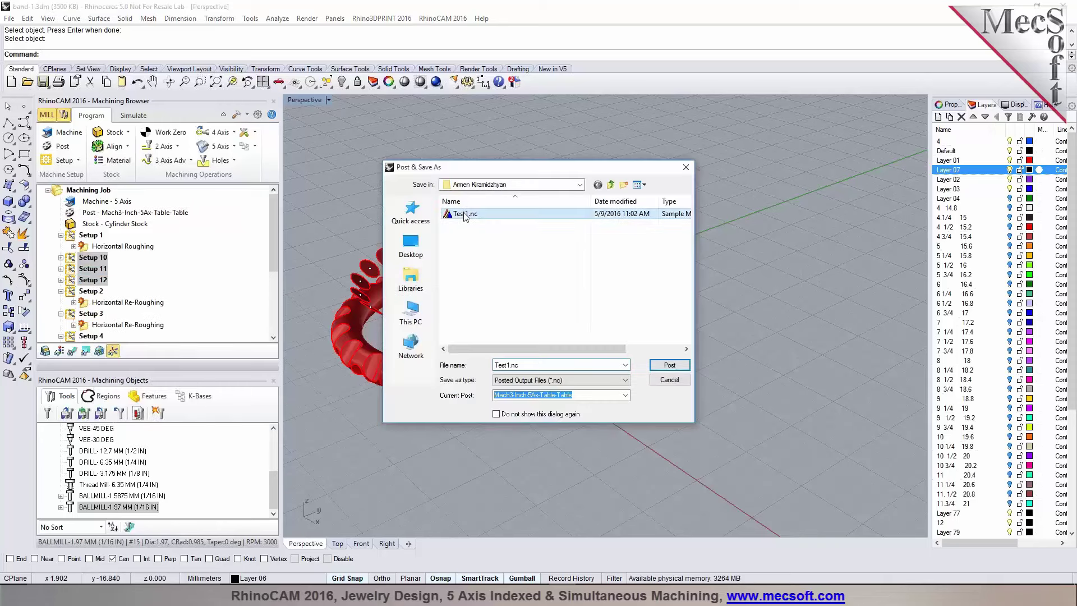
{"action": "left_click", "coordinate": [670, 365]}
{"action": "left_click", "coordinate": [570, 301]}
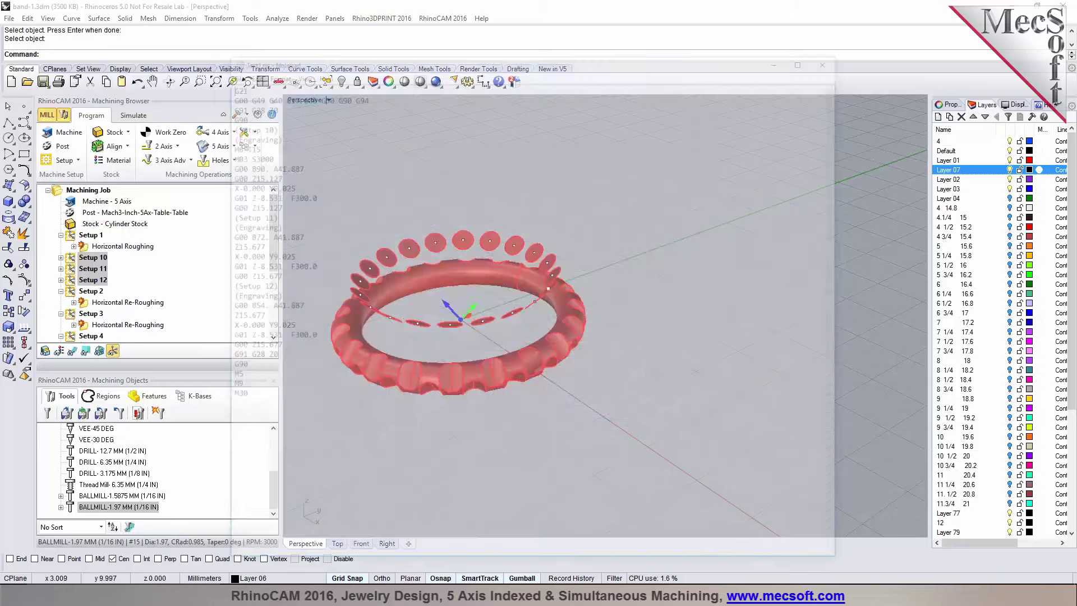
Step: Compare the B and A rotary moves of Setups 10, 11 and 12 in the posted G-code, and close the file
{"action": "left_click_drag", "start_coordinate": [296, 164], "coordinate": [245, 164]}
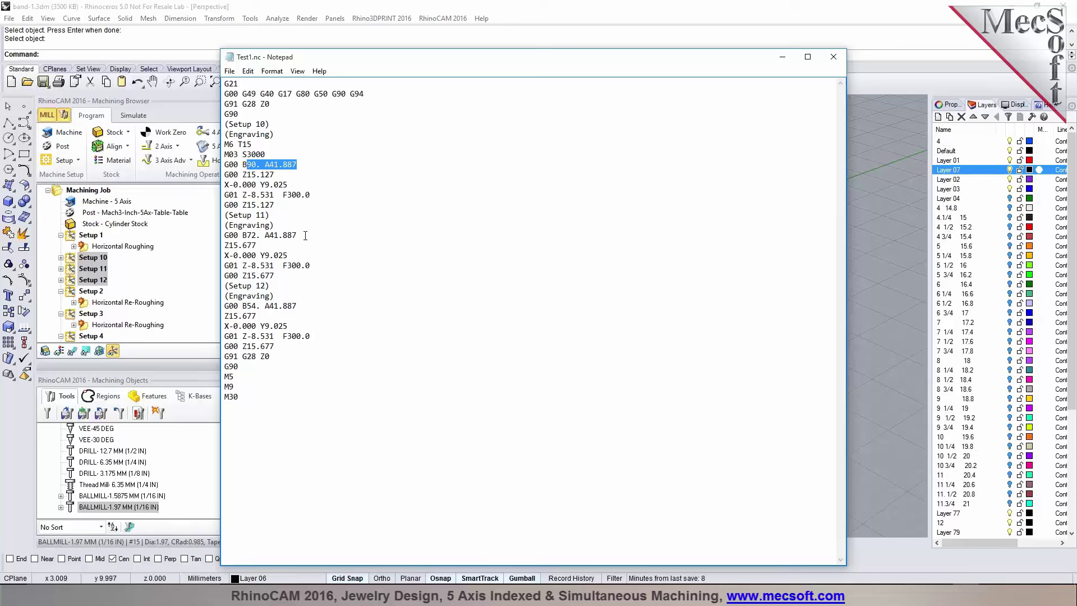
{"action": "left_click_drag", "start_coordinate": [297, 235], "coordinate": [239, 235]}
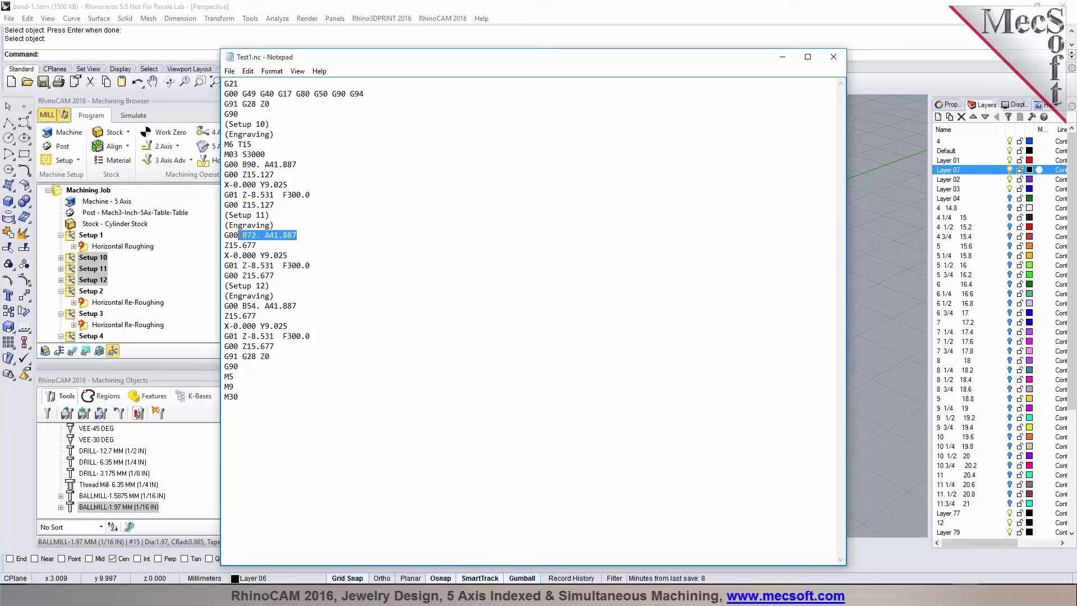
{"action": "left_click_drag", "start_coordinate": [299, 306], "coordinate": [243, 306]}
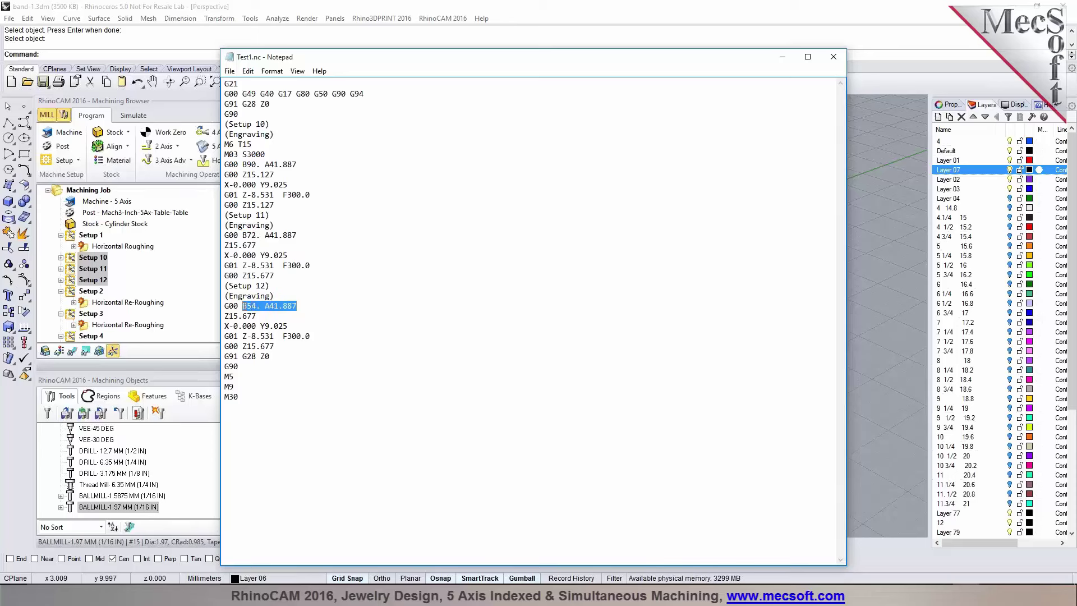
{"action": "left_click", "coordinate": [372, 358]}
{"action": "left_click", "coordinate": [834, 57]}
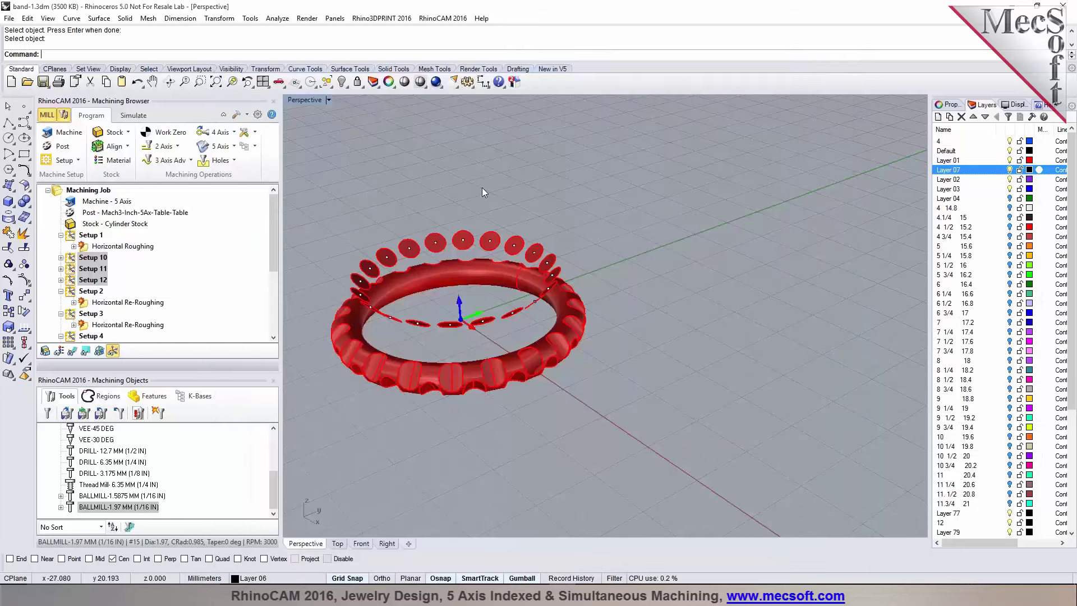
{"action": "scroll", "coordinate": [466, 220], "scroll_direction": "up", "scroll_amount": 4}
{"action": "mouse_move", "coordinate": [579, 250]}
{"action": "right_mouse_down"}
{"action": "mouse_move", "coordinate": [673, 243]}
{"action": "mouse_move", "coordinate": [600, 253]}
{"action": "right_mouse_up"}
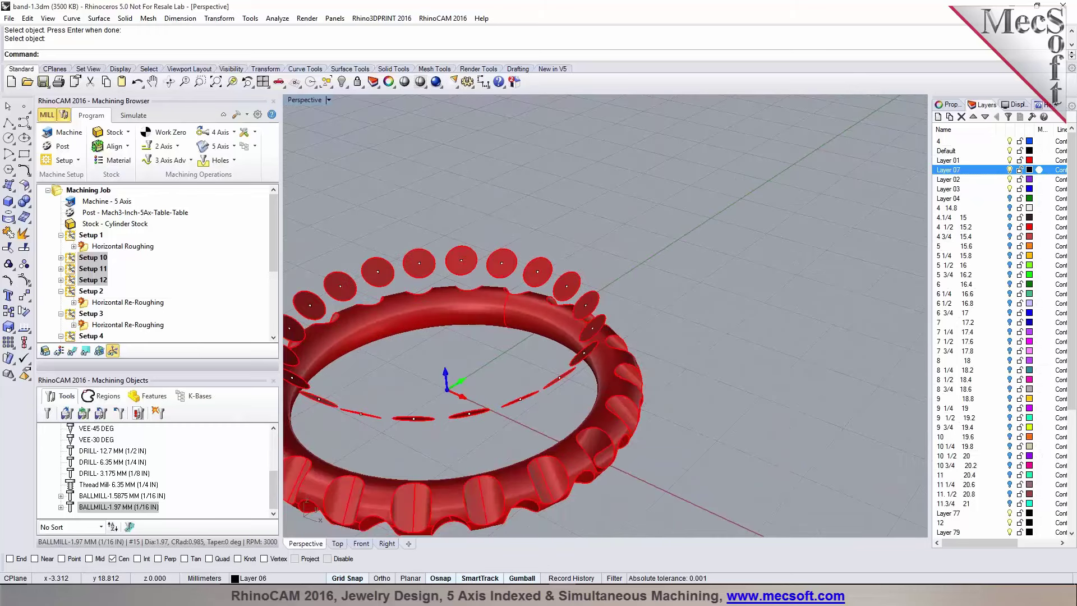
{"action": "scroll", "coordinate": [671, 244], "scroll_direction": "down", "scroll_amount": 3}
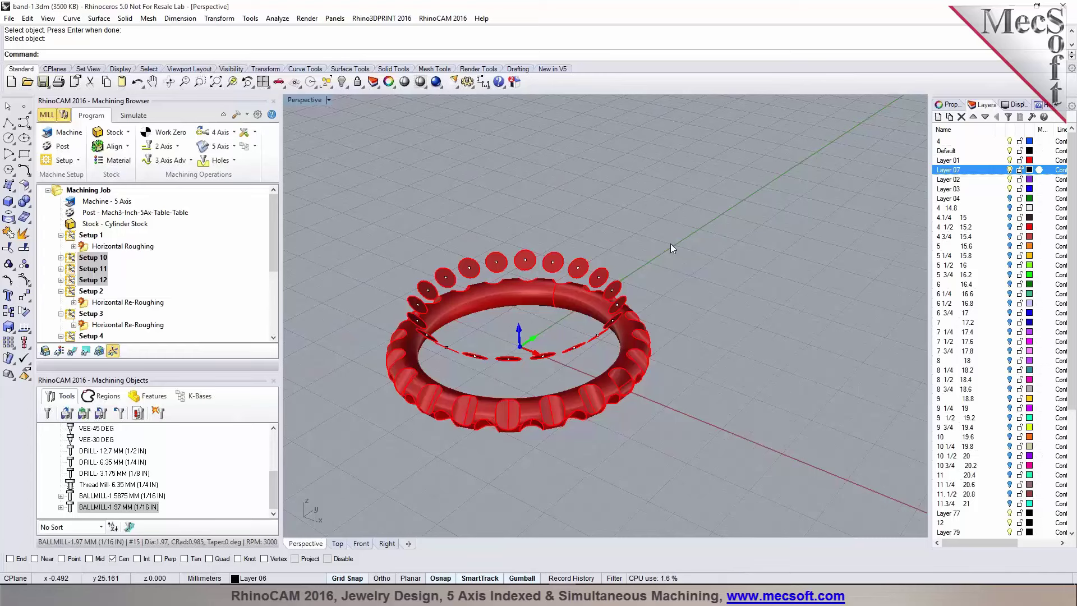
{"action": "right_click_drag", "start_coordinate": [513, 356], "coordinate": [556, 362]}
{"action": "scroll", "coordinate": [517, 326], "scroll_direction": "up", "scroll_amount": 2}
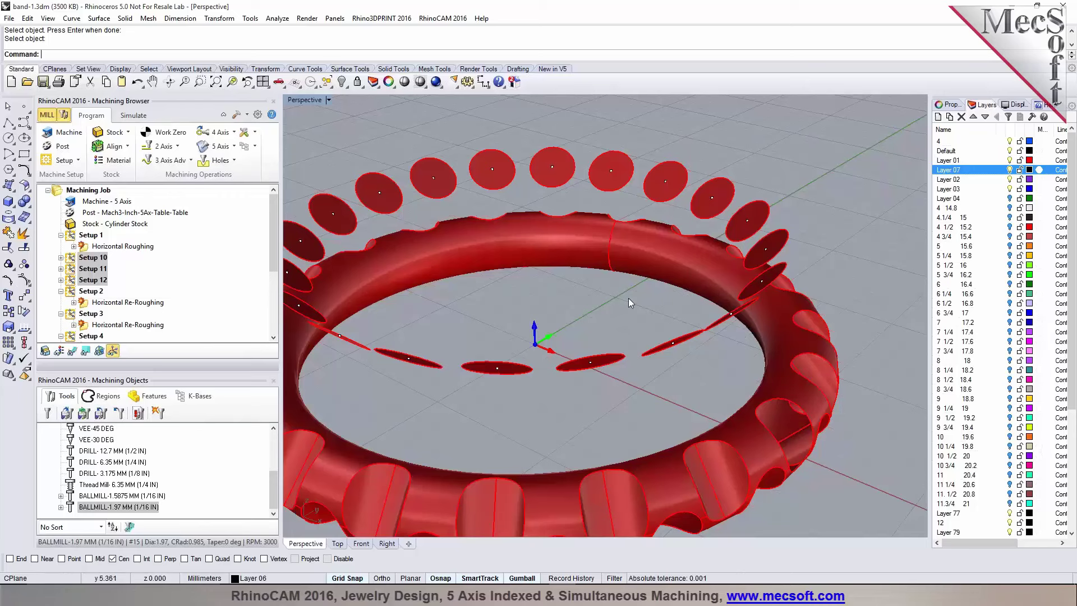
{"action": "scroll", "coordinate": [628, 298], "scroll_direction": "down", "scroll_amount": 3}
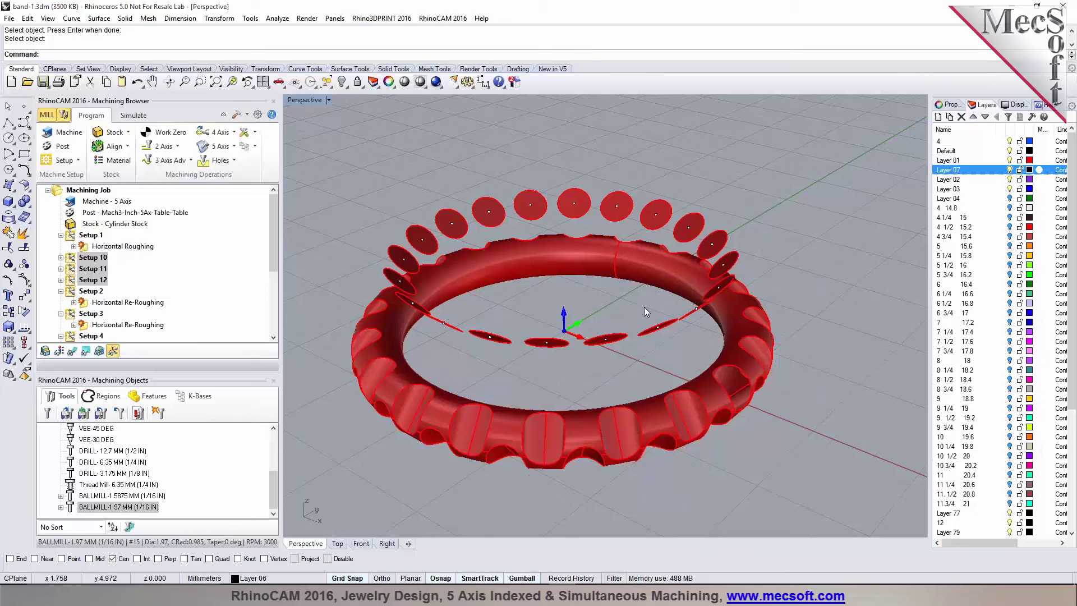
{"action": "right_click_drag", "start_coordinate": [749, 277], "coordinate": [728, 348]}
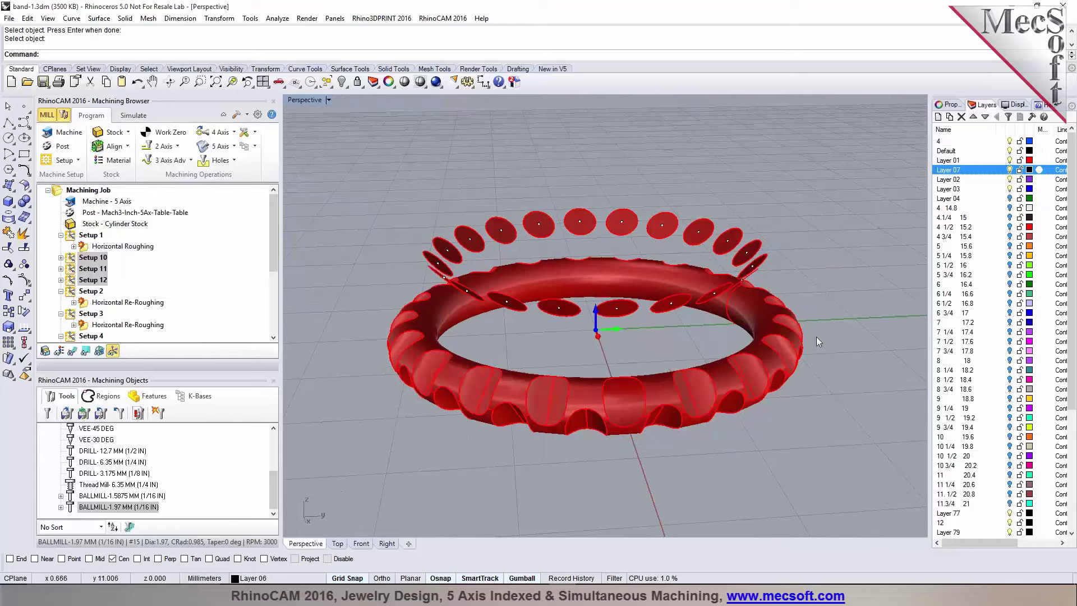
{"action": "right_click_drag", "start_coordinate": [816, 345], "coordinate": [782, 382]}
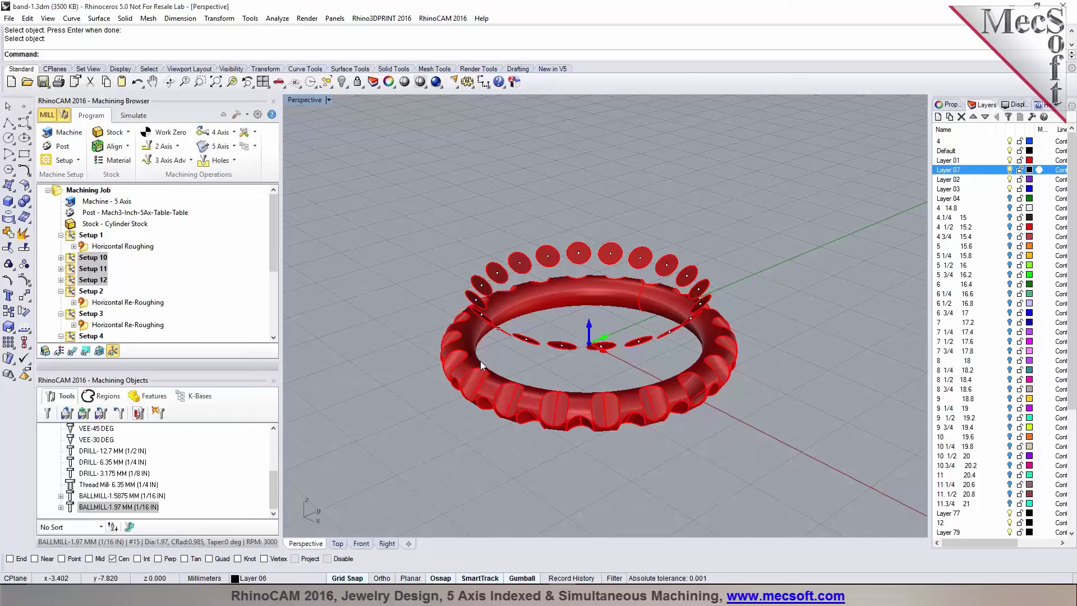
{"action": "scroll", "coordinate": [524, 379], "scroll_direction": "up", "scroll_amount": 3}
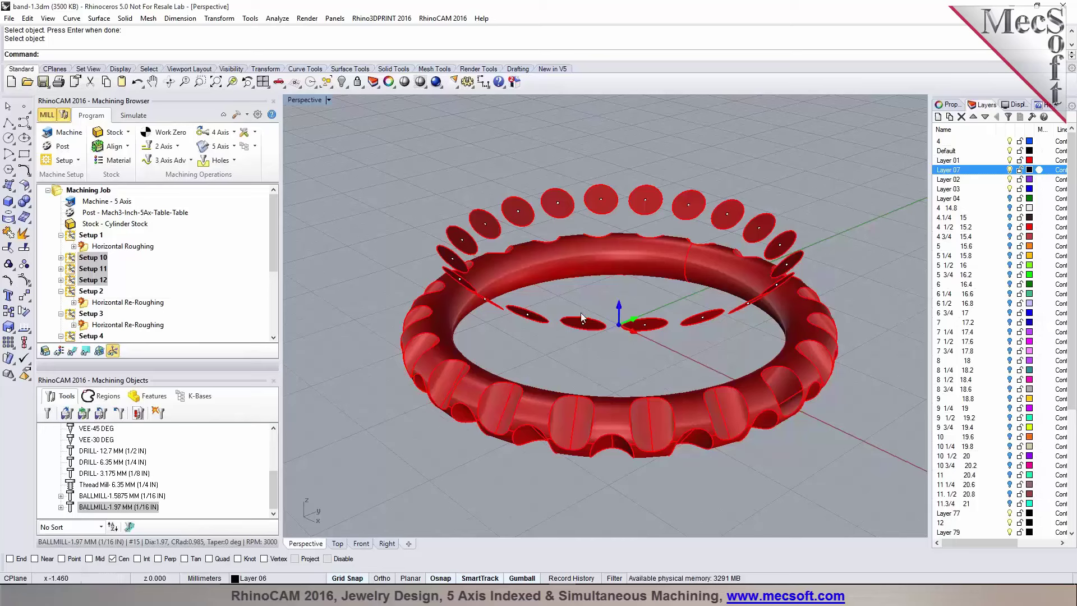
Step: Select only Setup 12 and save the model under the new file name band-2.3dm
{"action": "left_click", "coordinate": [80, 287]}
{"action": "left_click", "coordinate": [79, 281]}
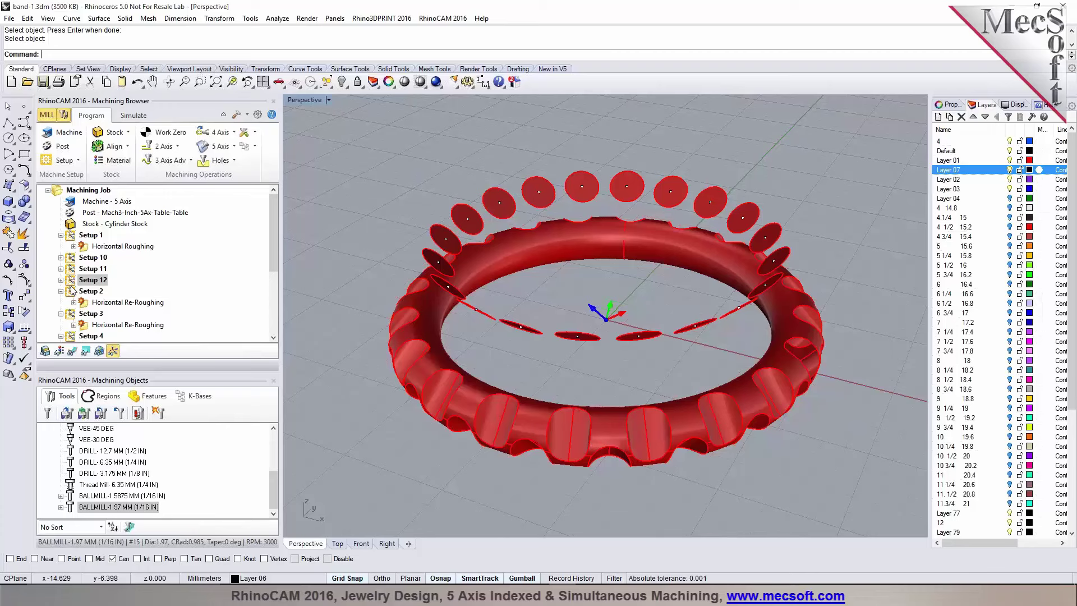
{"action": "left_click", "coordinate": [43, 82]}
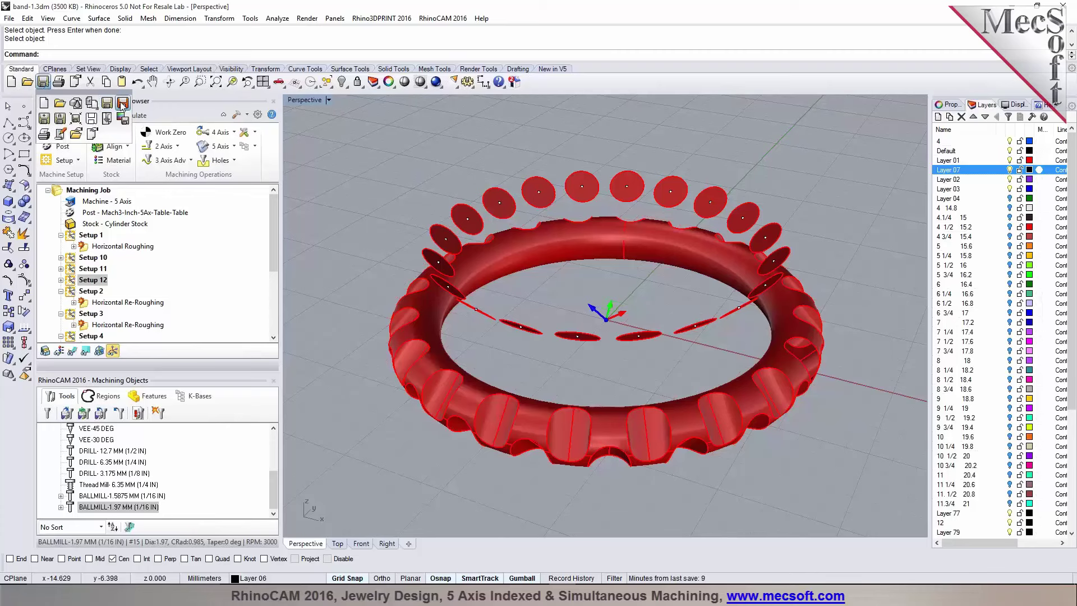
{"action": "left_click", "coordinate": [121, 105]}
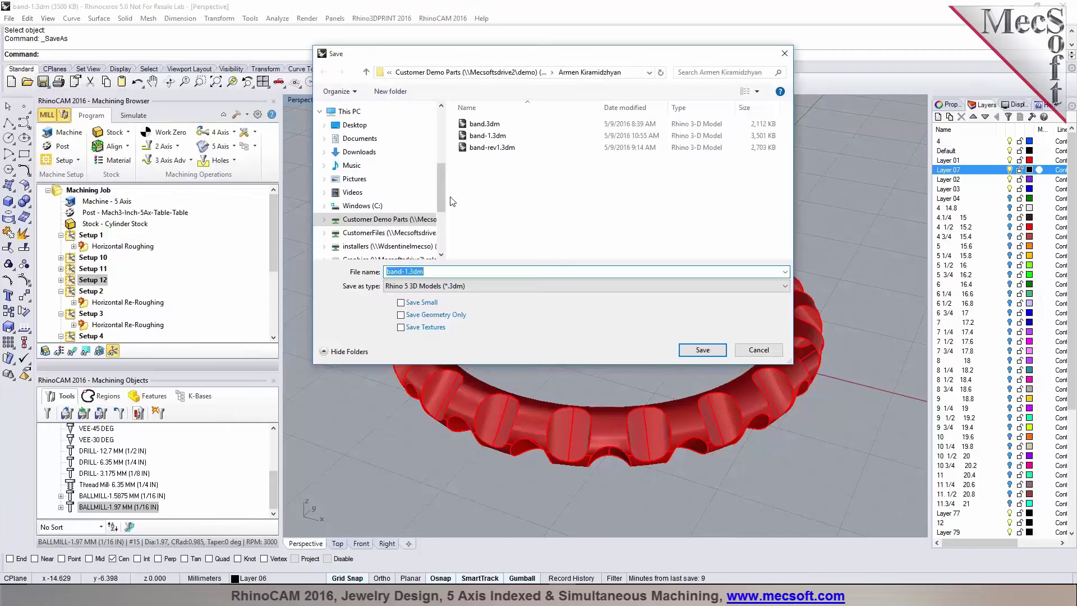
{"action": "left_click", "coordinate": [405, 271]}
{"action": "key", "text": "shift+Right"}
{"action": "type", "text": "2"}
{"action": "key", "text": "Return"}
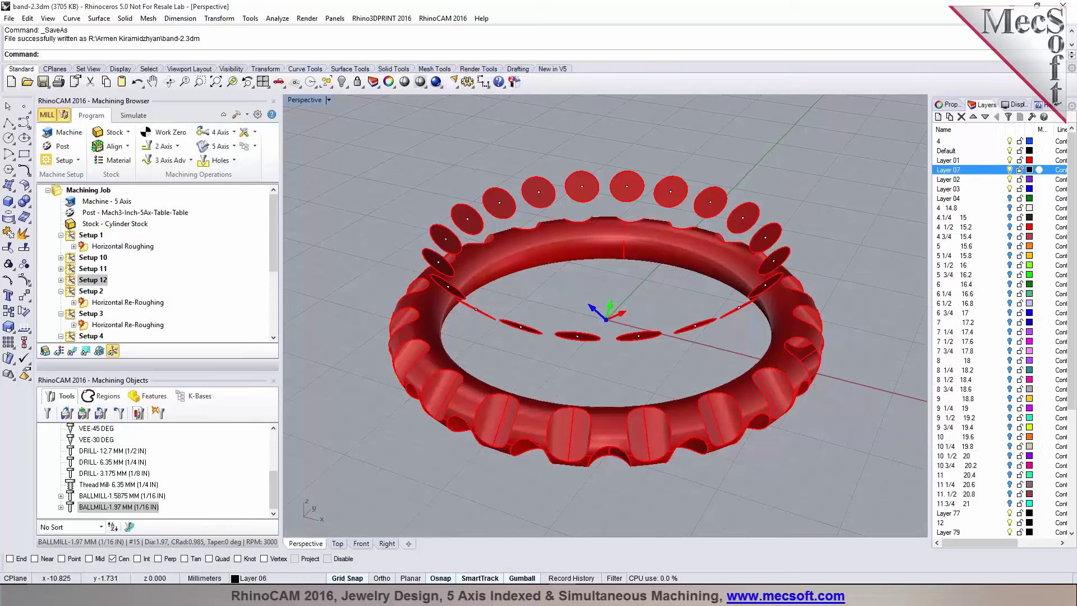
{"action": "right_click_drag", "start_coordinate": [624, 409], "coordinate": [743, 434], "text": "shift"}
{"action": "right_click_drag", "start_coordinate": [470, 350], "coordinate": [791, 346]}
{"action": "scroll", "coordinate": [791, 345], "scroll_direction": "up", "scroll_amount": 2}
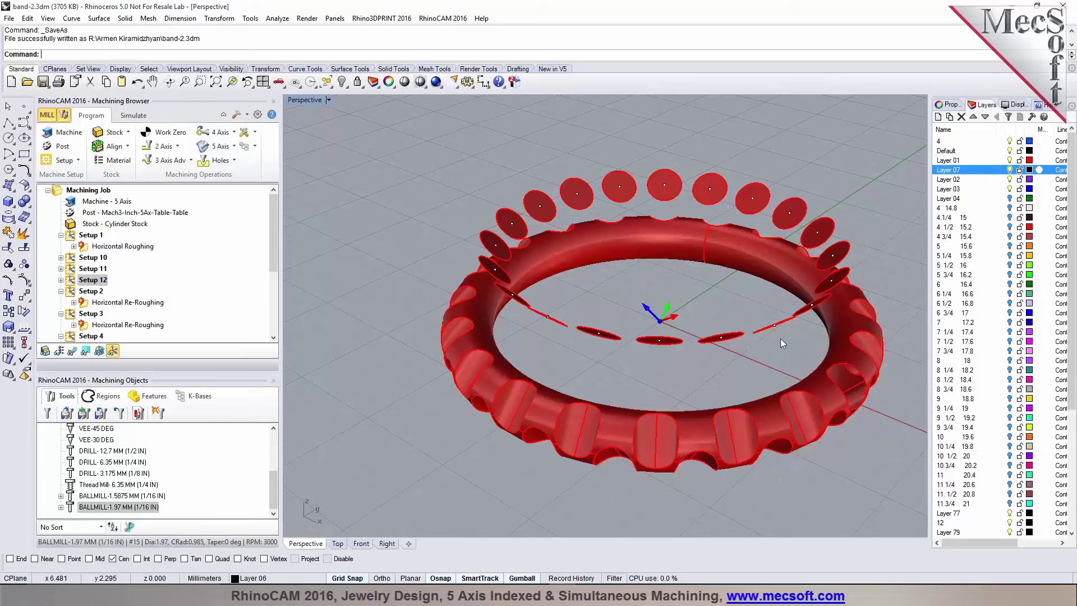
{"action": "scroll", "coordinate": [149, 286], "scroll_direction": "down", "scroll_amount": 4}
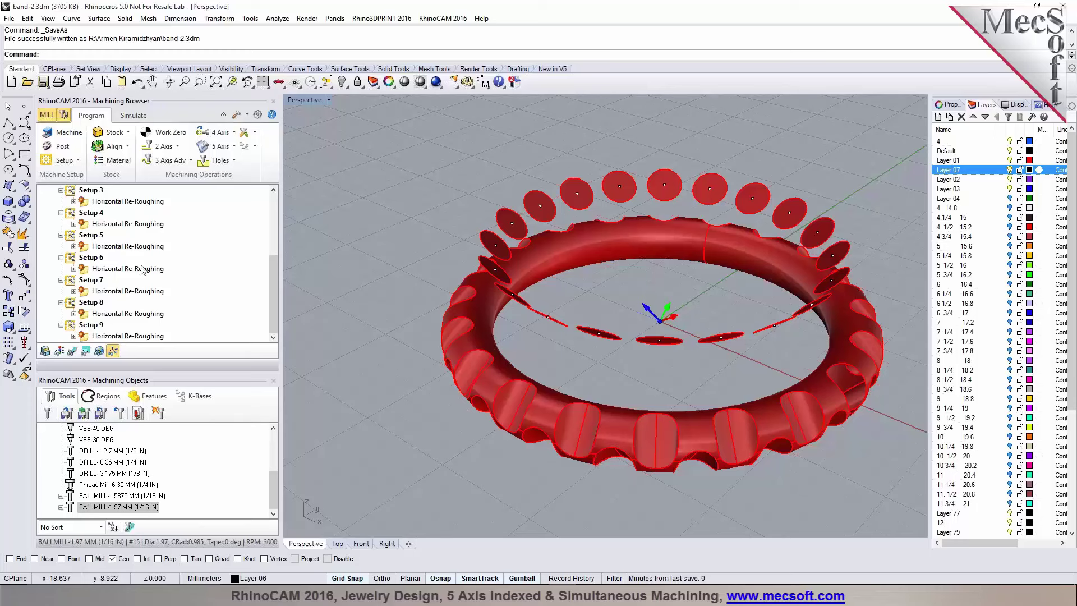
{"action": "scroll", "coordinate": [155, 322], "scroll_direction": "up", "scroll_amount": 4}
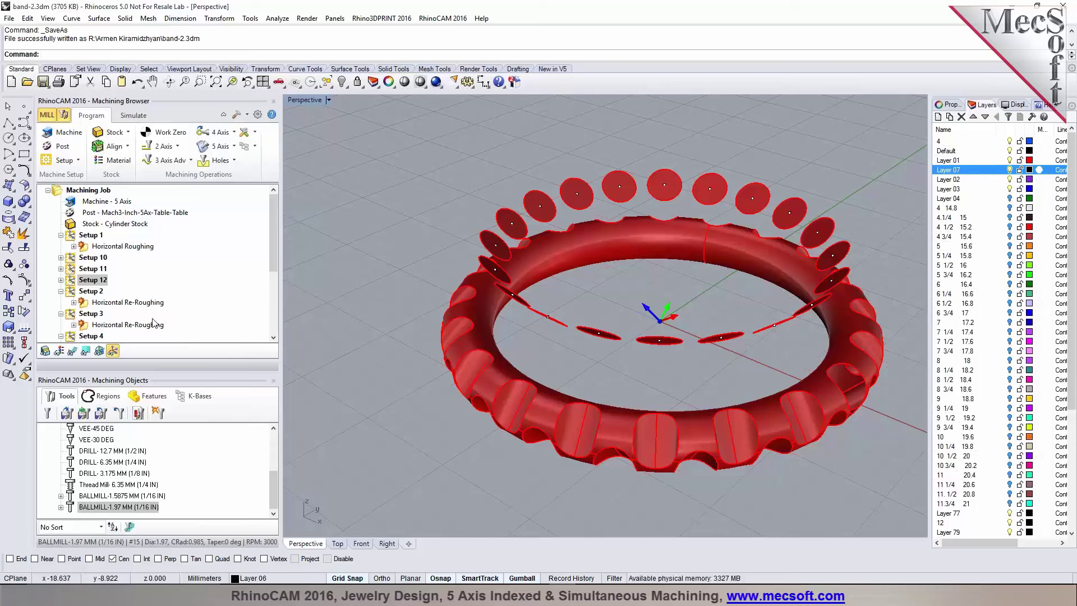
{"action": "scroll", "coordinate": [366, 269], "scroll_direction": "down", "scroll_amount": 3}
{"action": "right_click_drag", "start_coordinate": [365, 269], "coordinate": [446, 179]}
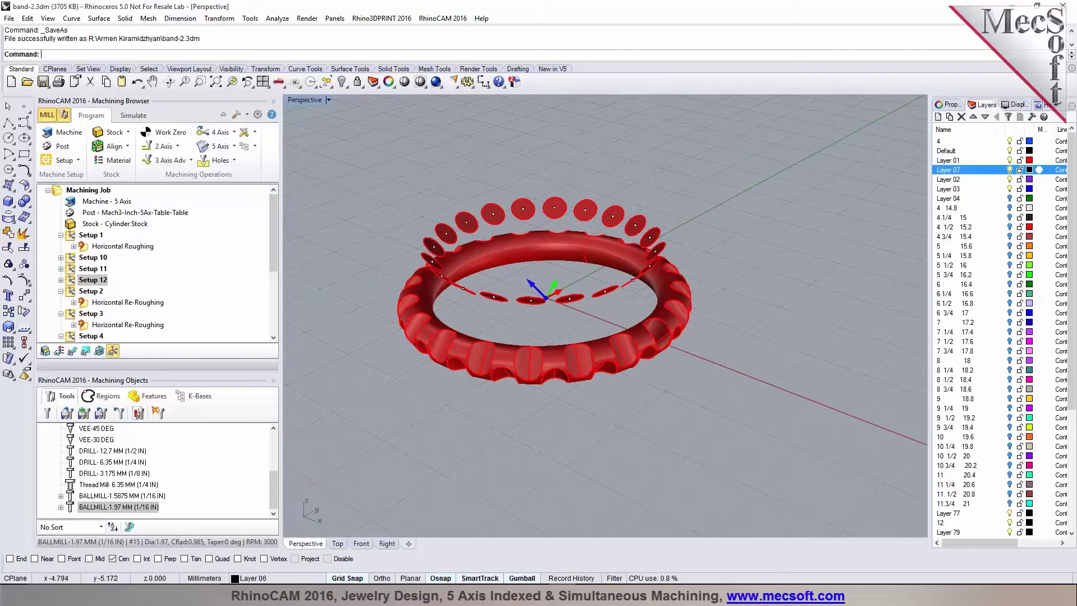
Step: Select all point objects with SelPt, move them to Layer 01, and turn that layer off
{"action": "type", "text": "SelPt"}
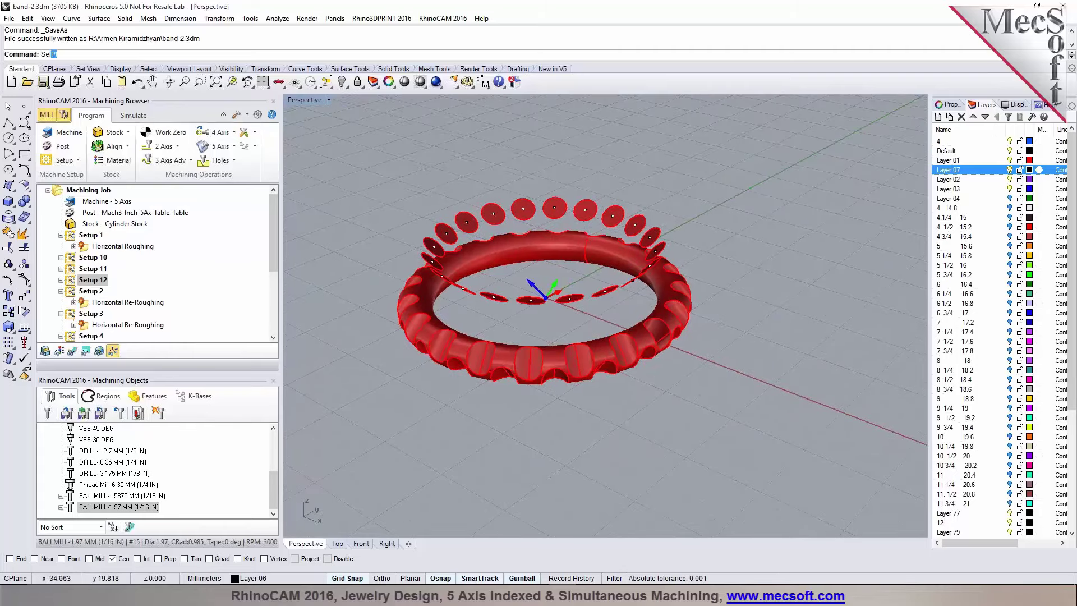
{"action": "key", "text": "Return"}
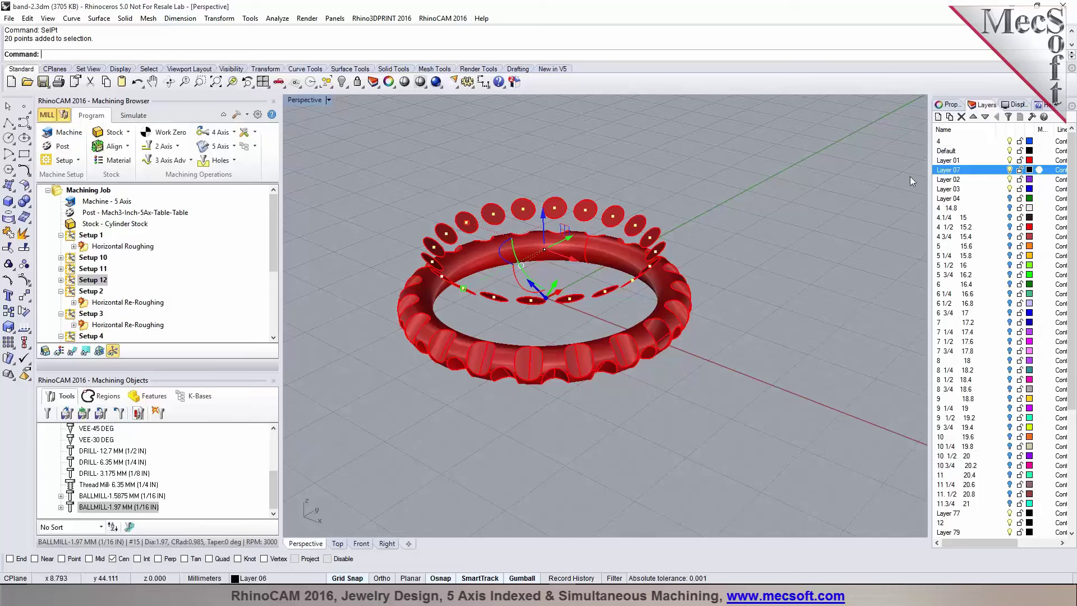
{"action": "left_click", "coordinate": [948, 105]}
{"action": "left_click", "coordinate": [982, 105]}
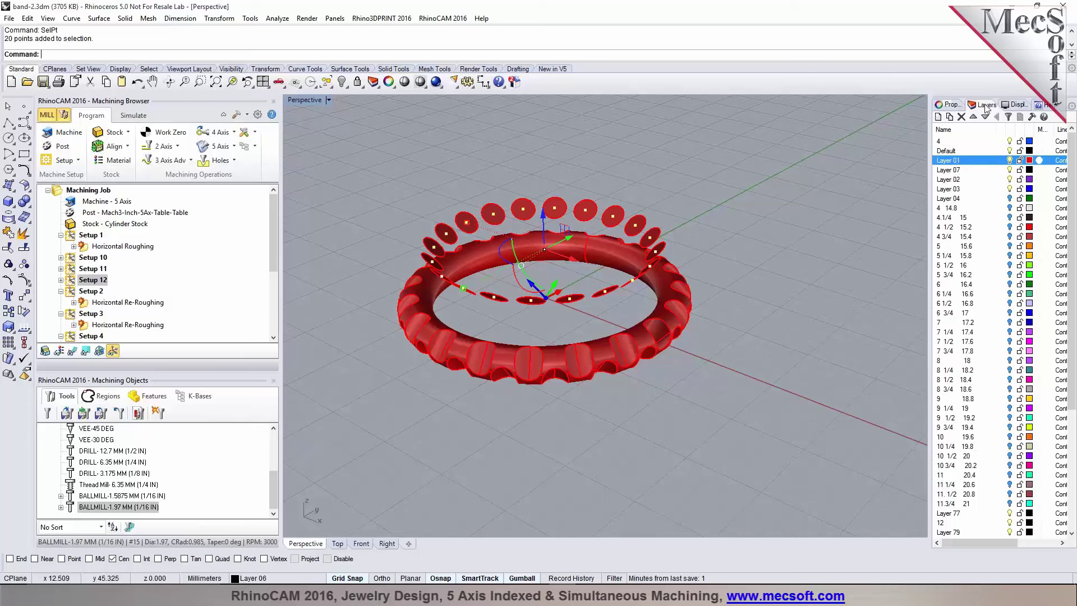
{"action": "right_click", "coordinate": [954, 163]}
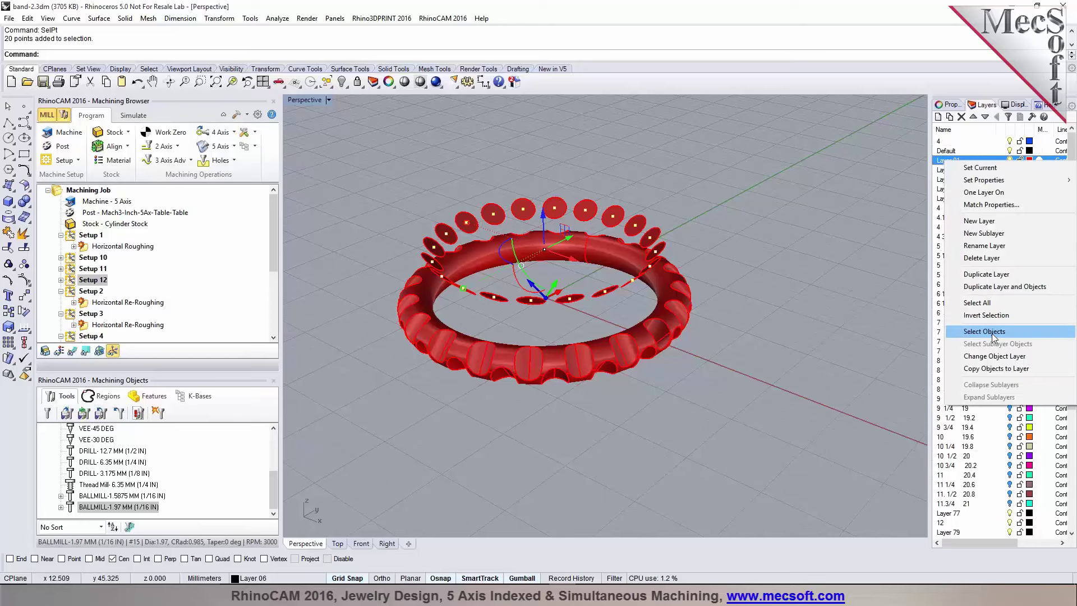
{"action": "left_click", "coordinate": [1000, 356]}
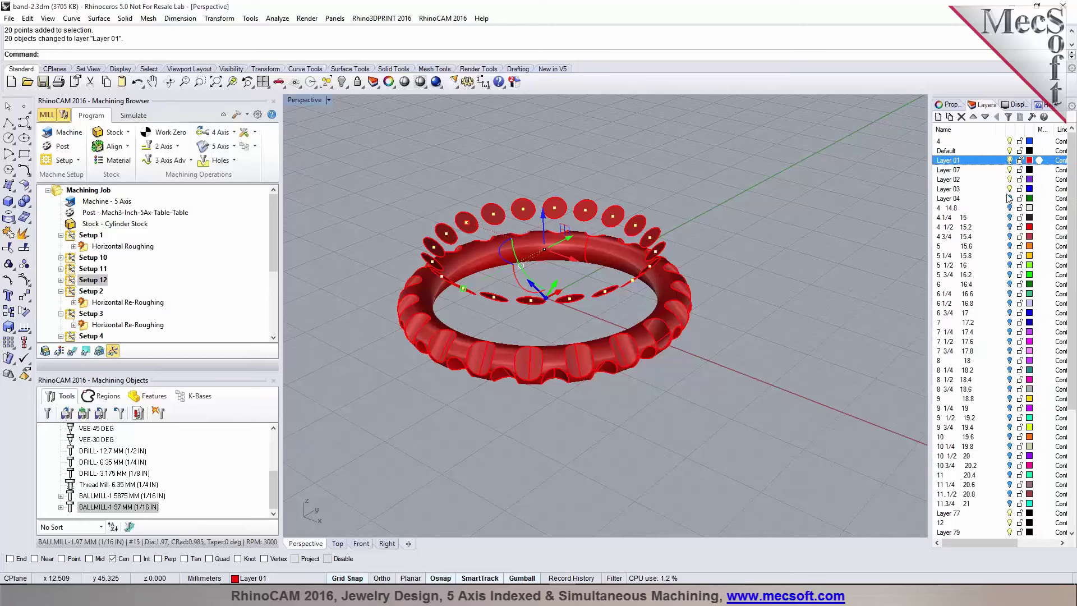
{"action": "left_click", "coordinate": [1010, 160]}
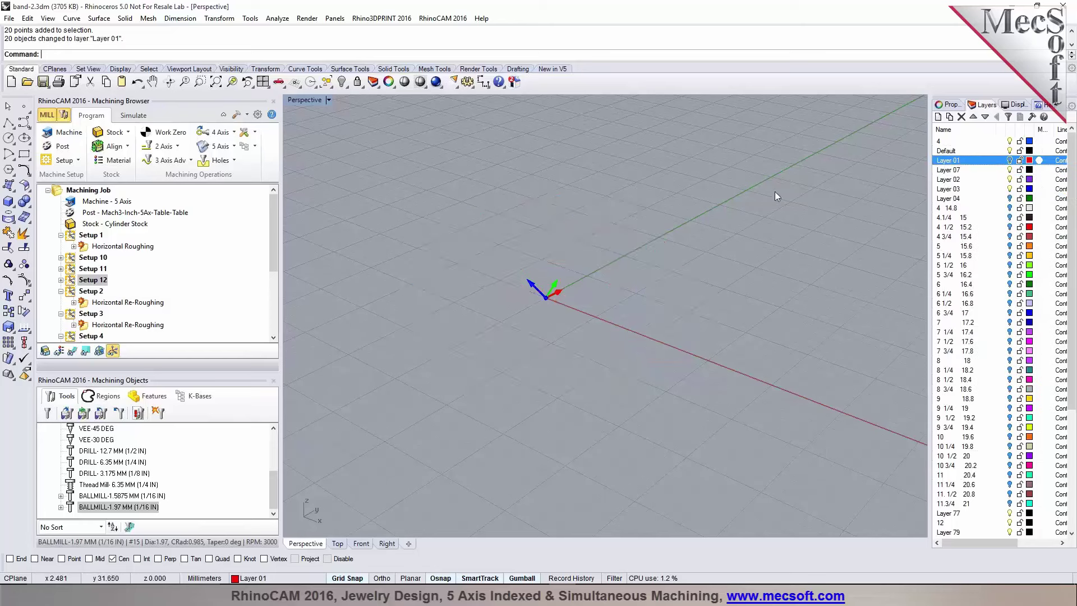
Step: Show the hidden objects and delete the tall cylindrical extrusion and the flat disc around the band
{"action": "right_click", "coordinate": [341, 81]}
{"action": "right_click_drag", "start_coordinate": [452, 206], "coordinate": [505, 244]}
{"action": "left_click", "coordinate": [505, 244]}
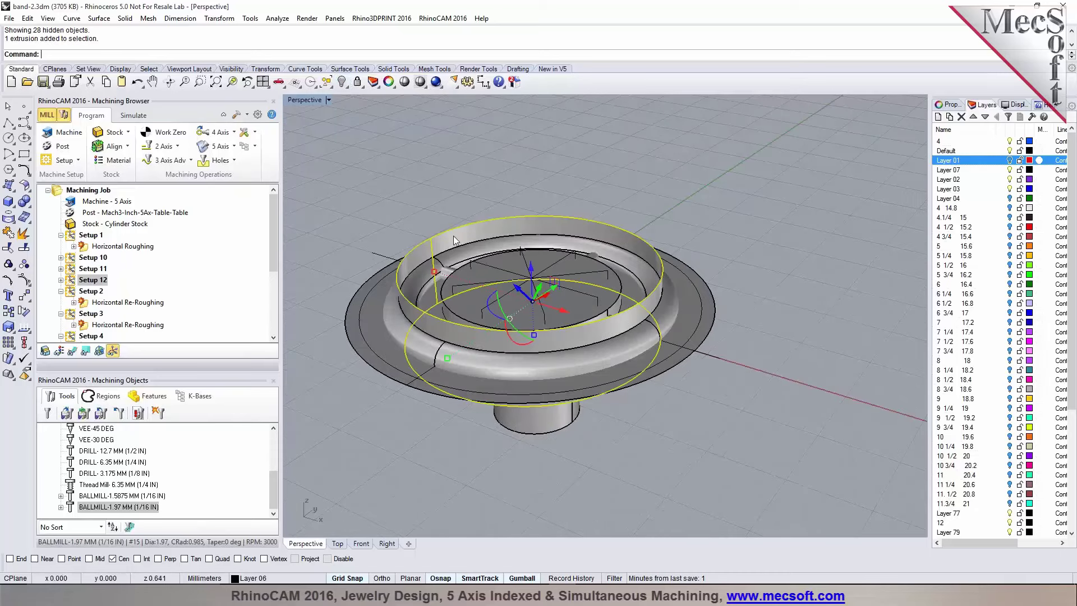
{"action": "key", "text": "Delete"}
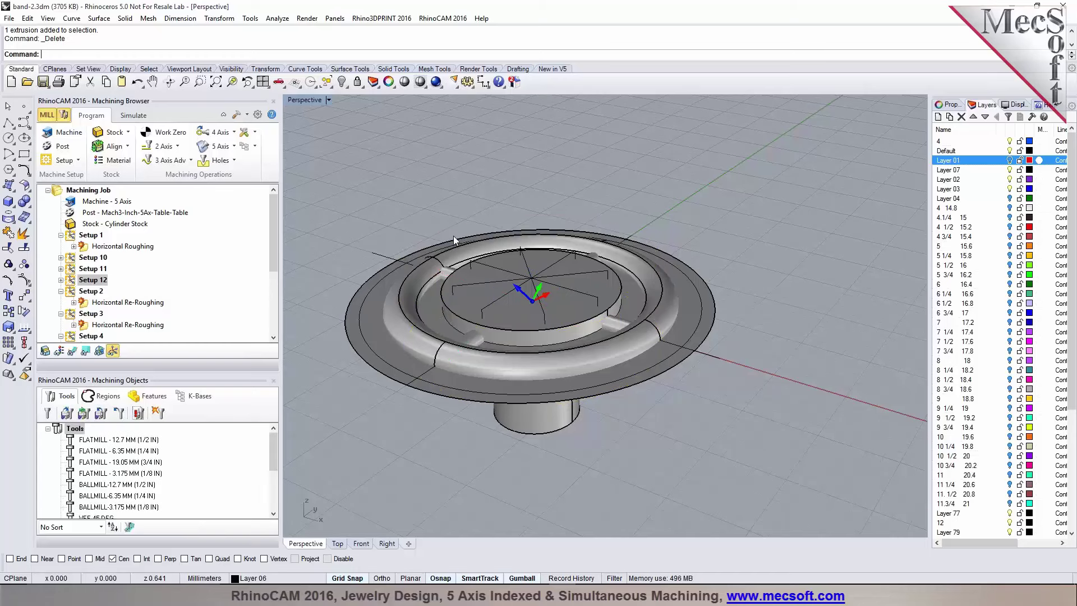
{"action": "left_click", "coordinate": [709, 301]}
{"action": "left_click", "coordinate": [734, 335]}
{"action": "key", "text": "Delete"}
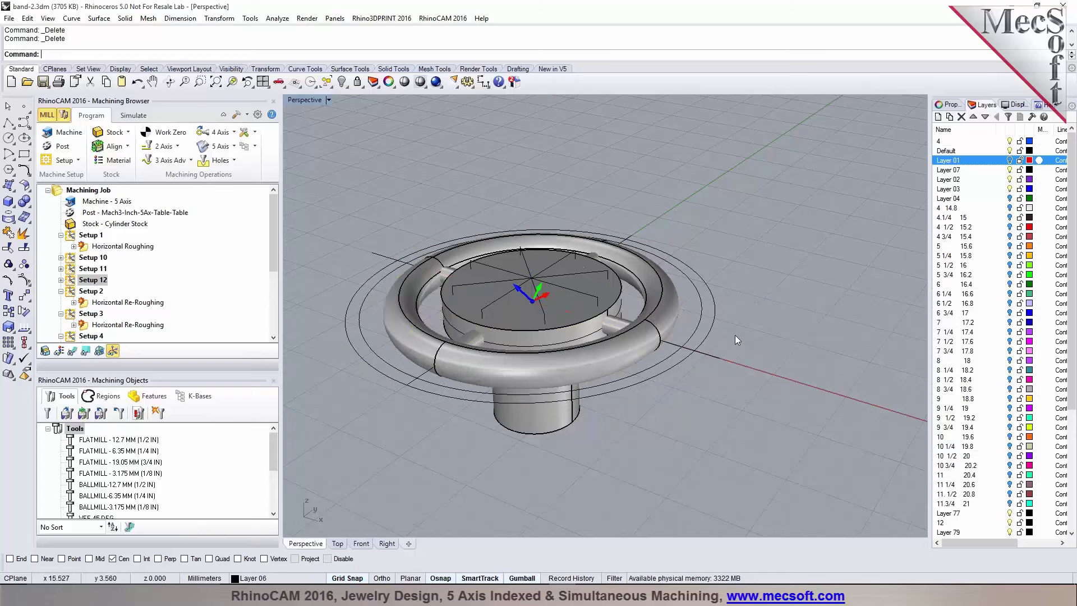
Step: Delete the remaining circle curves around the outside of the band and switch to the four-viewport layout
{"action": "left_click_drag", "start_coordinate": [731, 351], "coordinate": [692, 328]}
{"action": "left_click", "coordinate": [758, 354]}
{"action": "left_click_drag", "start_coordinate": [758, 353], "coordinate": [691, 328]}
{"action": "key", "text": "Delete"}
{"action": "right_click_drag", "start_coordinate": [701, 353], "coordinate": [572, 296]}
{"action": "scroll", "coordinate": [572, 296], "scroll_direction": "up", "scroll_amount": 3}
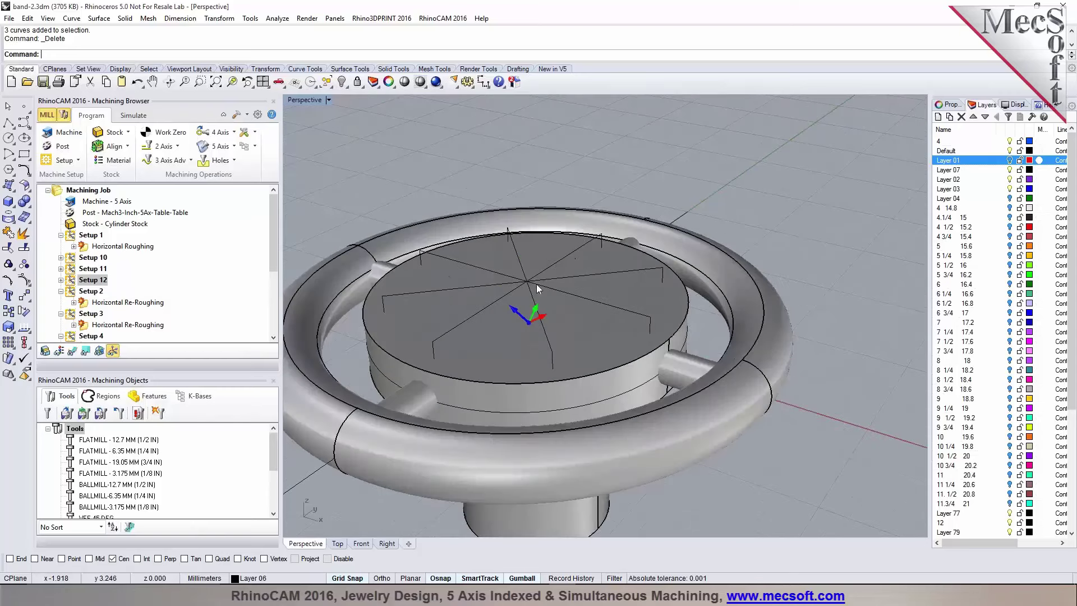
{"action": "scroll", "coordinate": [649, 224], "scroll_direction": "down", "scroll_amount": 3}
{"action": "left_click", "coordinate": [262, 81]}
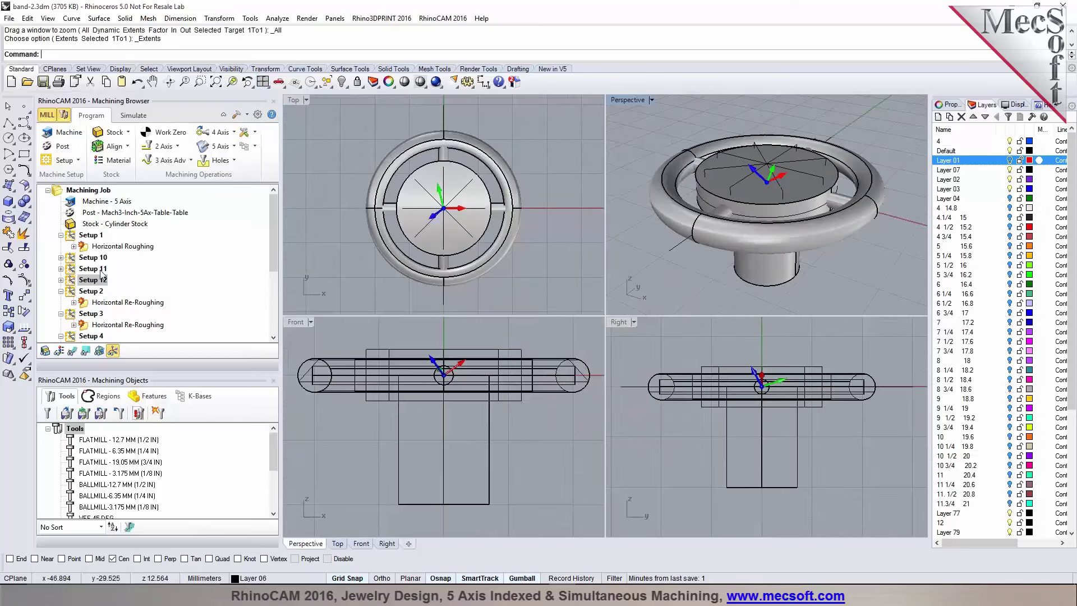
Step: Collapse Setups 2 to 9 in the machining job and close the Machining Objects browser
{"action": "left_click", "coordinate": [60, 313]}
{"action": "left_click", "coordinate": [60, 291]}
{"action": "left_click", "coordinate": [61, 314]}
{"action": "left_click_drag", "start_coordinate": [95, 380], "coordinate": [314, 336]}
{"action": "left_click", "coordinate": [520, 101]}
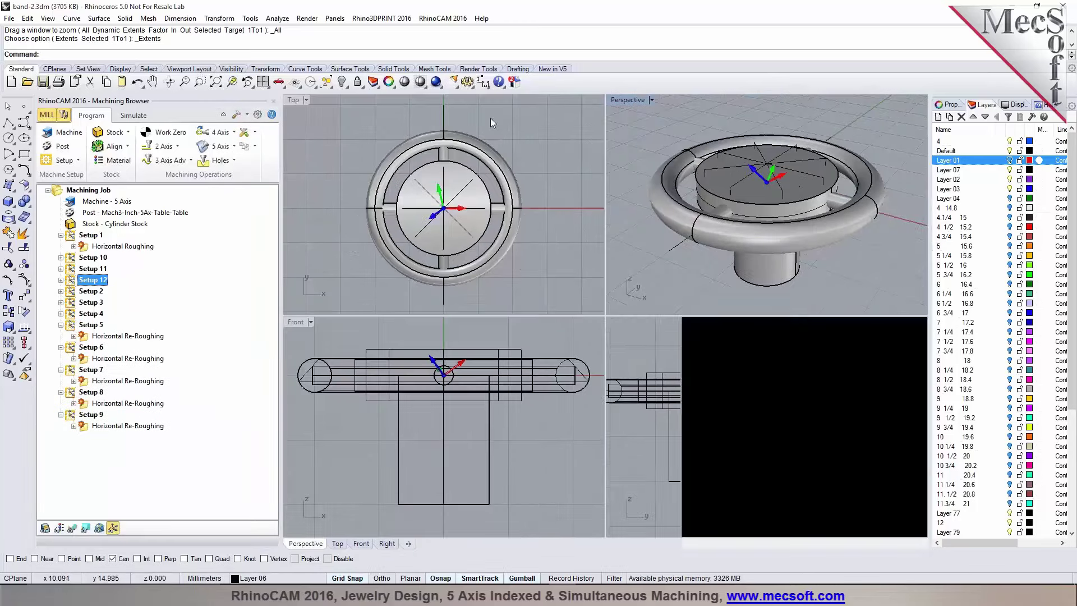
{"action": "left_click", "coordinate": [61, 324]}
{"action": "left_click", "coordinate": [60, 336]}
{"action": "left_click", "coordinate": [61, 348]}
{"action": "left_click", "coordinate": [61, 358]}
{"action": "left_click", "coordinate": [60, 369]}
Step: Reorder the machining job so Setups 10, 11 and 12 follow Setup 9, and save the file
{"action": "left_click", "coordinate": [89, 270]}
{"action": "left_click", "coordinate": [88, 260]}
{"action": "left_click", "coordinate": [91, 280]}
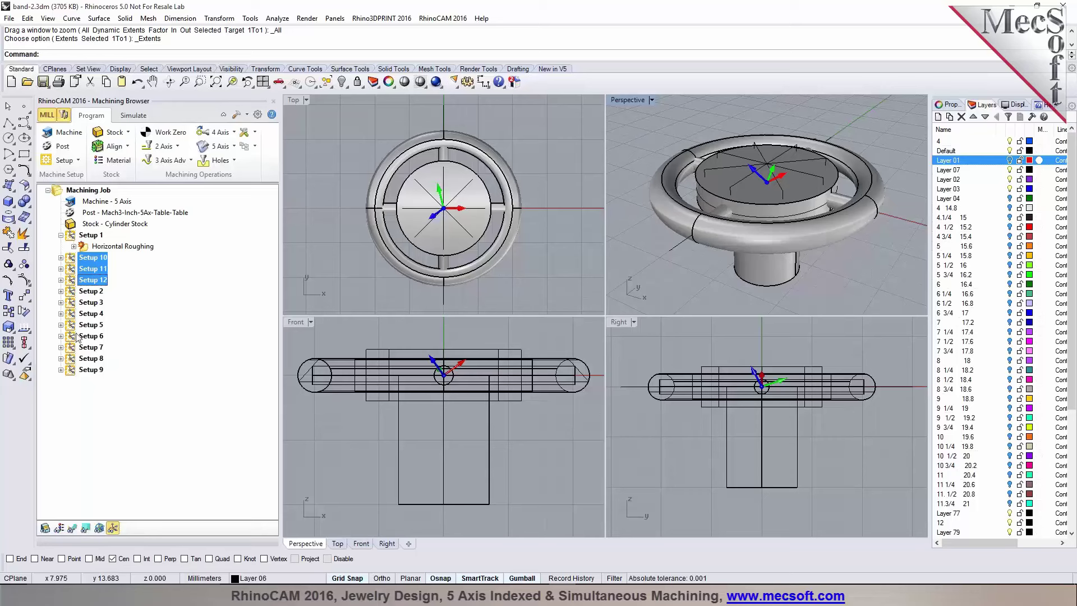
{"action": "left_click", "coordinate": [76, 259]}
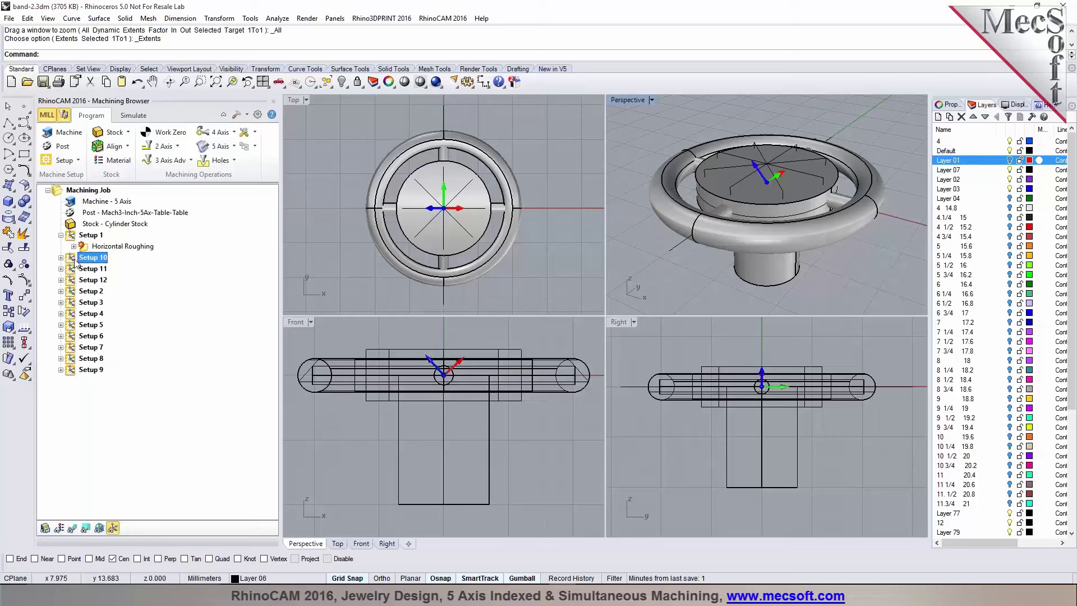
{"action": "left_click_drag", "start_coordinate": [72, 261], "coordinate": [73, 274]}
{"action": "left_click", "coordinate": [90, 257]}
{"action": "left_click", "coordinate": [70, 258]}
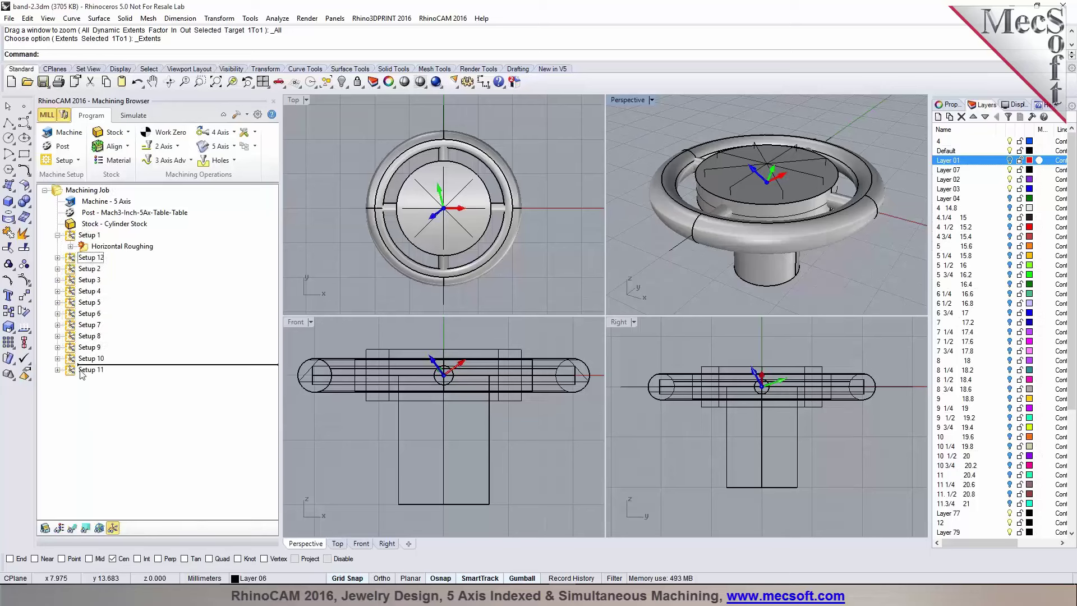
{"action": "left_click", "coordinate": [84, 246]}
{"action": "left_click", "coordinate": [43, 82]}
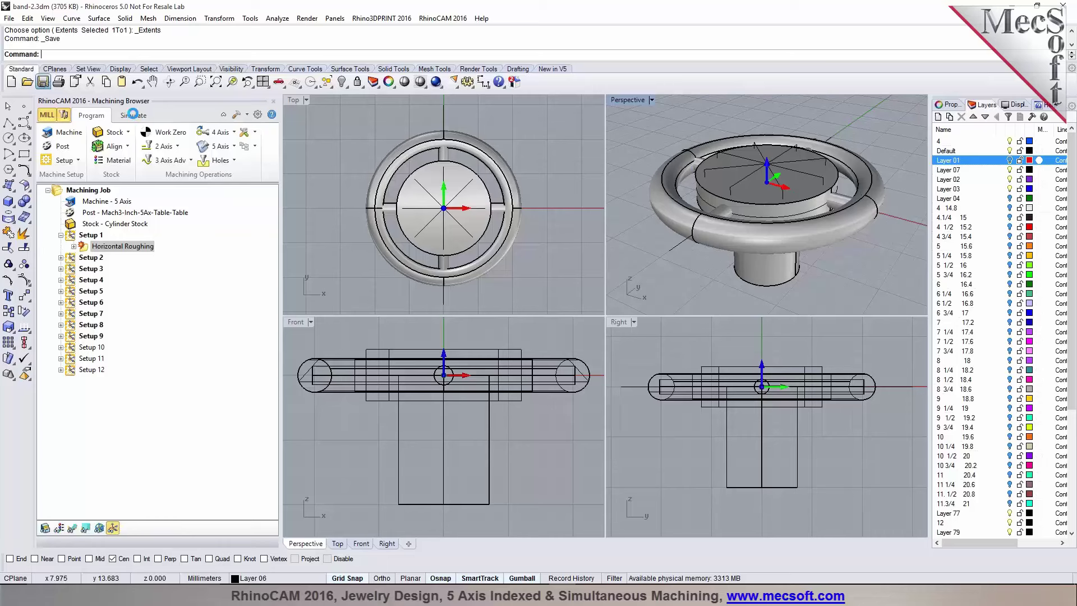
Step: Switch to simulation and regenerate the Horizontal Roughing toolpath of Setup 1
{"action": "left_click", "coordinate": [133, 115]}
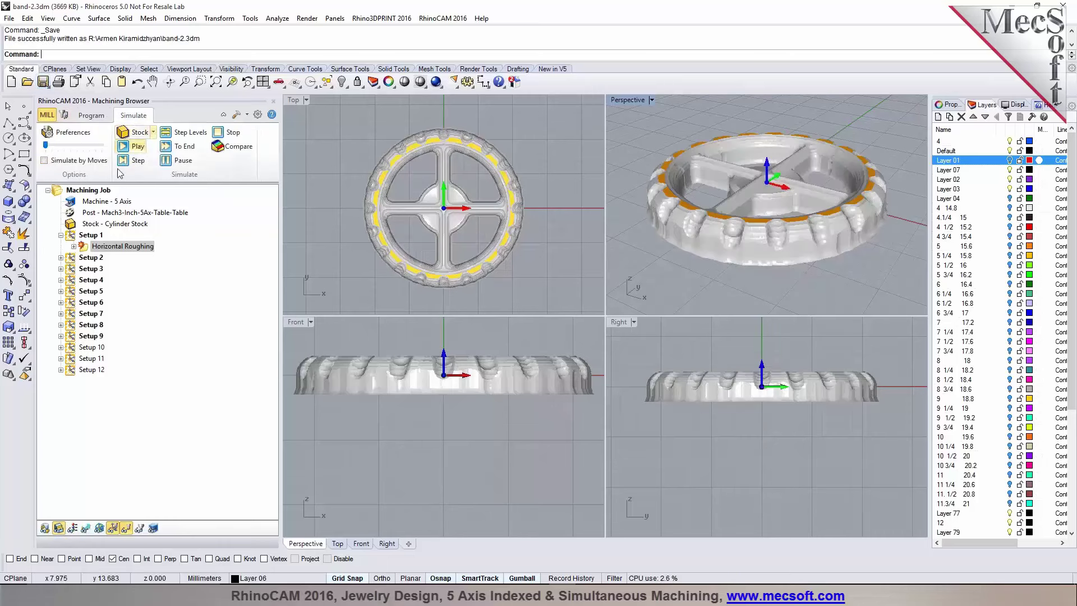
{"action": "right_click", "coordinate": [93, 247]}
{"action": "left_click", "coordinate": [101, 256]}
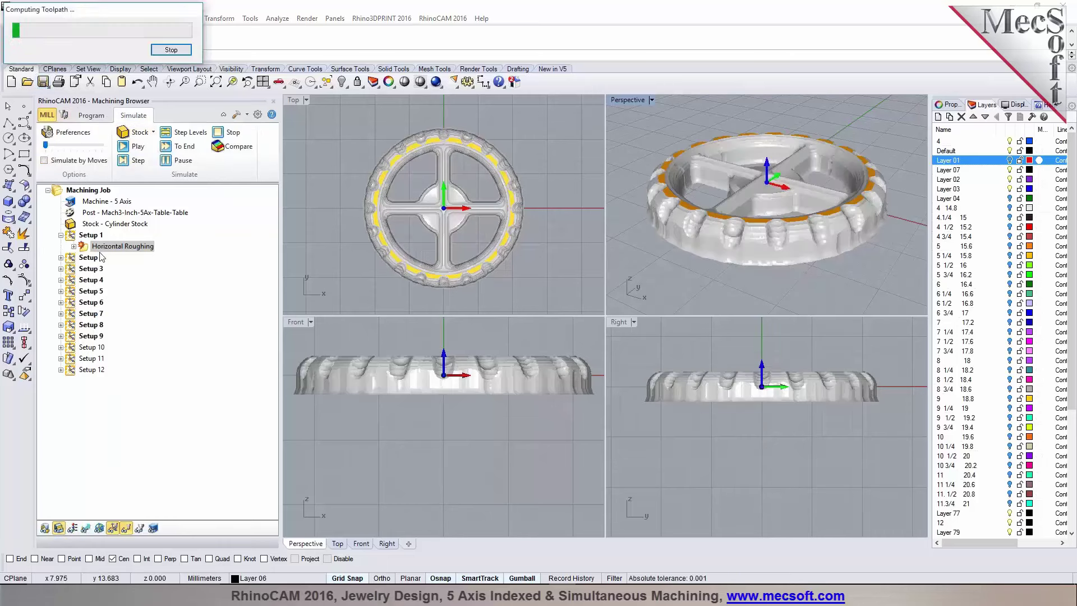
Step: Try to regenerate the Horizontal Re-Roughing toolpath of Setup 2
{"action": "double_click", "coordinate": [95, 257]}
{"action": "right_click", "coordinate": [107, 268]}
{"action": "left_click", "coordinate": [121, 280]}
{"action": "left_click", "coordinate": [643, 333]}
{"action": "left_click", "coordinate": [178, 146]}
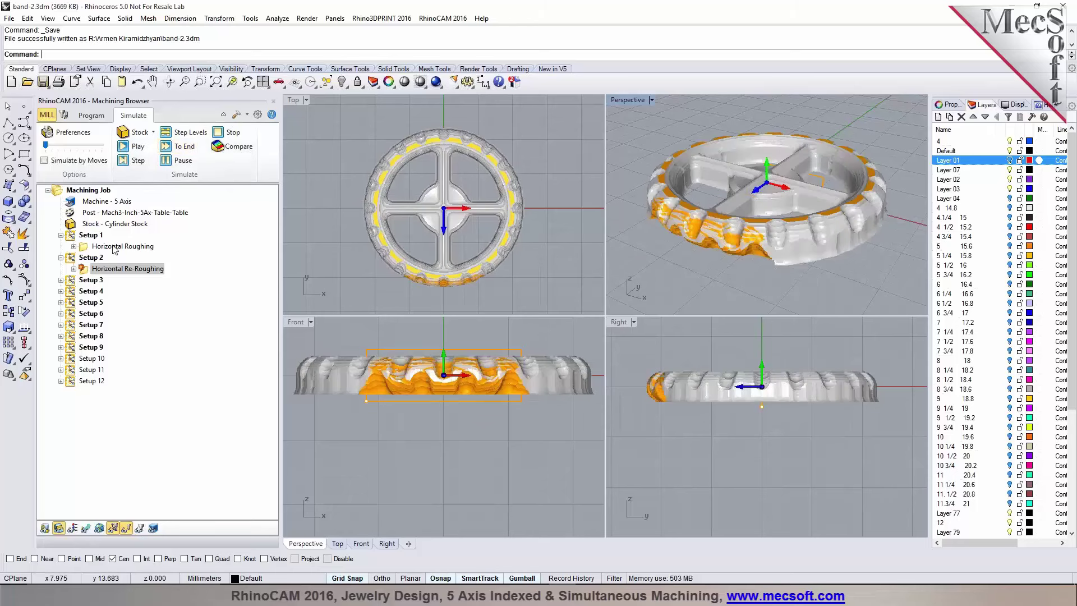
Step: Simulate Setup 1's Horizontal Roughing to the end and maximize the Perspective view
{"action": "left_click", "coordinate": [118, 247]}
{"action": "left_click", "coordinate": [184, 147]}
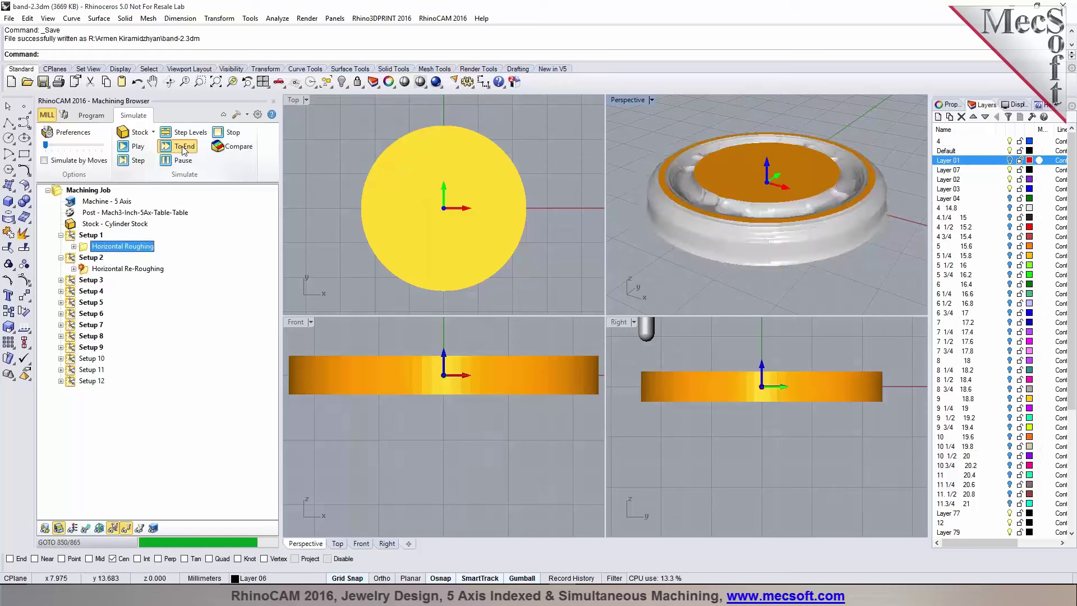
{"action": "double_click", "coordinate": [613, 101]}
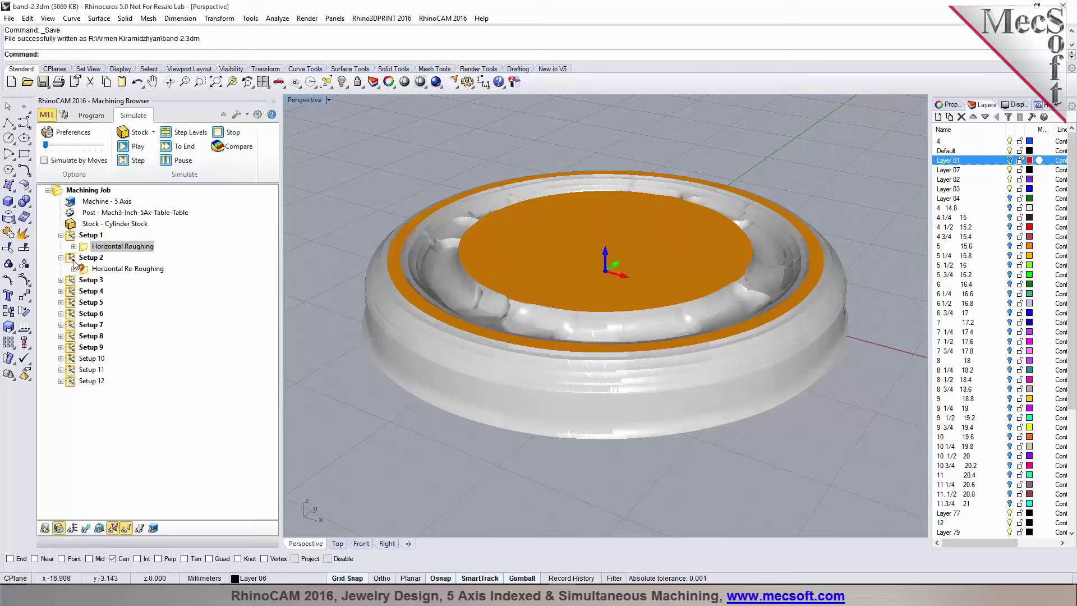
Step: Regenerate Setup 2's Horizontal Re-Roughing toolpath from the simulated stock
{"action": "left_click", "coordinate": [112, 268]}
{"action": "right_click", "coordinate": [92, 269]}
{"action": "left_click", "coordinate": [112, 280]}
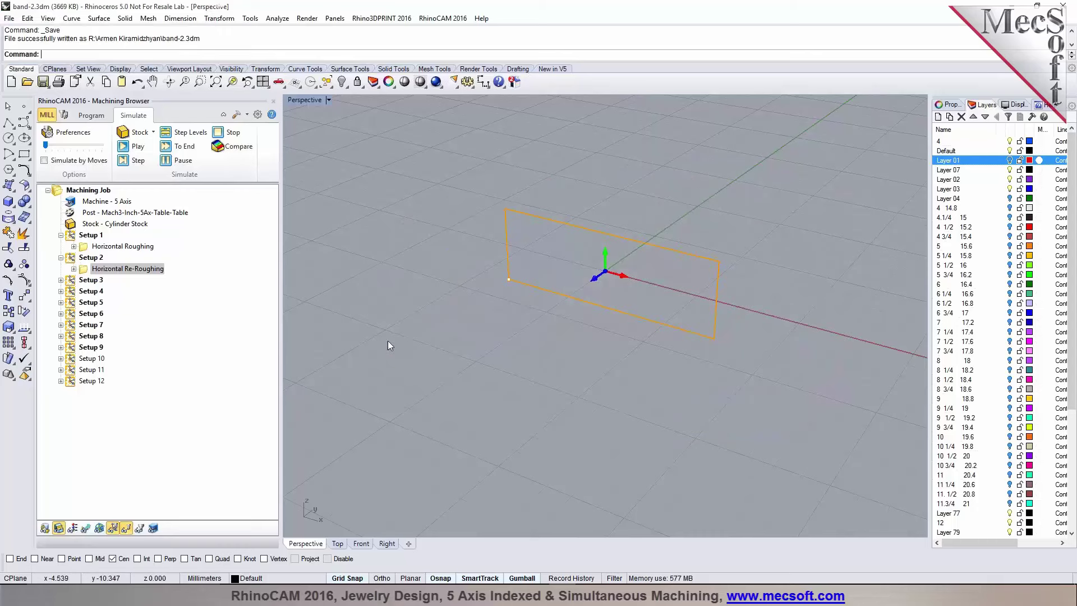
Step: Simulate Setup 2's Horizontal Re-Roughing to the end with its toolpath displayed, and hide the toolpath
{"action": "left_click", "coordinate": [86, 528]}
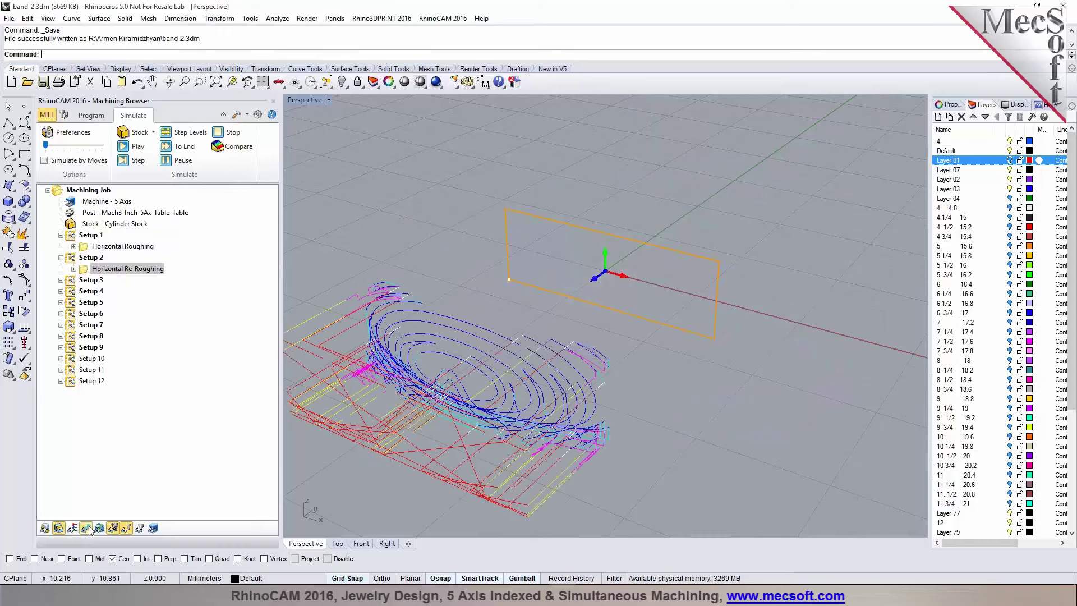
{"action": "left_click", "coordinate": [136, 147]}
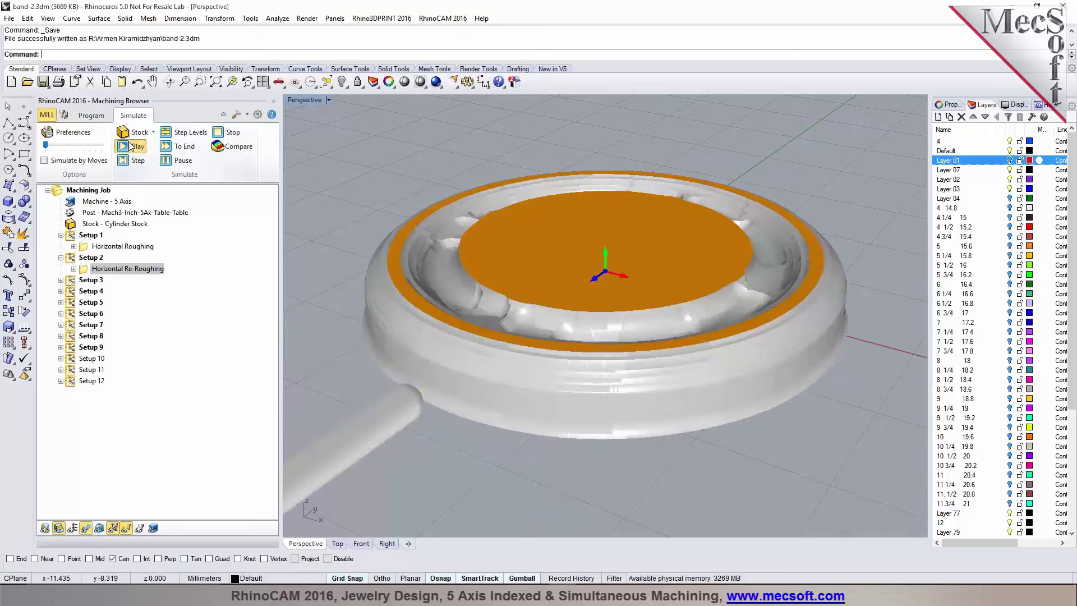
{"action": "left_click", "coordinate": [178, 146]}
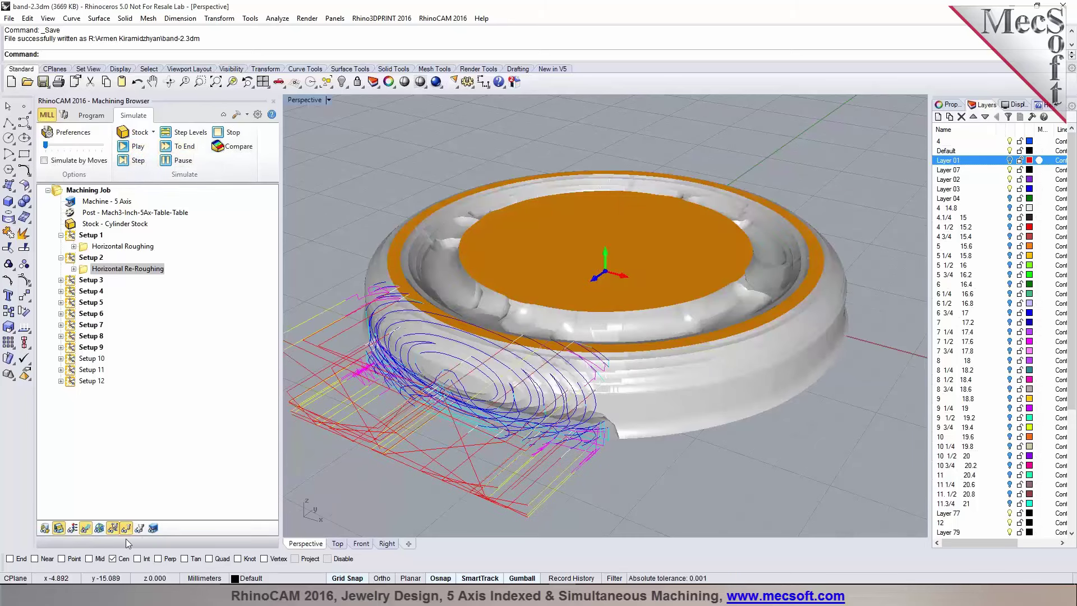
{"action": "left_click", "coordinate": [88, 529]}
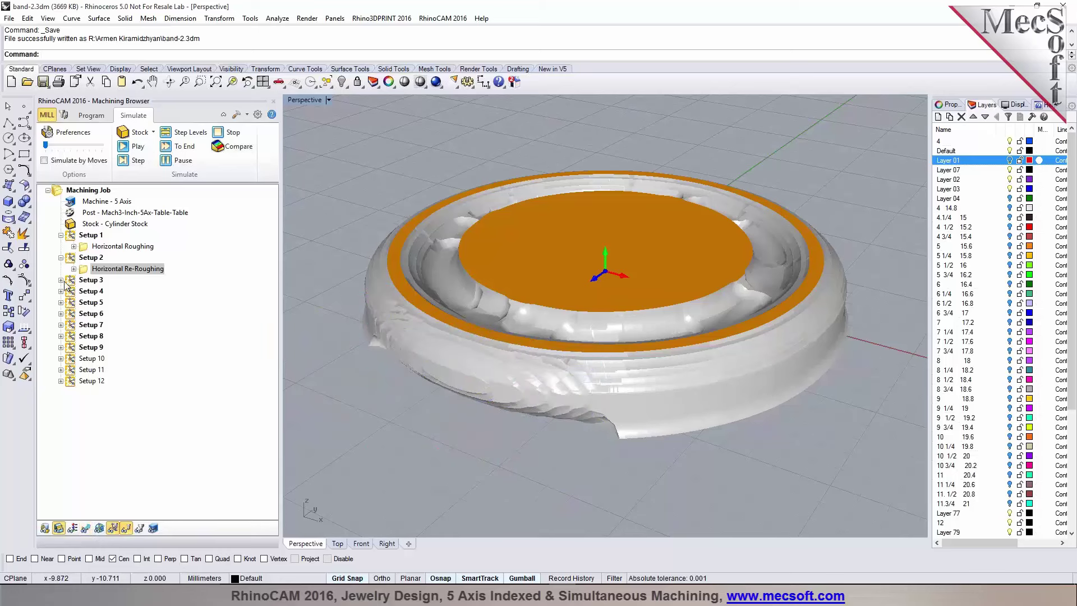
Step: Regenerate Setup 3's Horizontal Re-Roughing toolpath and simulate it to the end
{"action": "left_click", "coordinate": [61, 280]}
{"action": "left_click", "coordinate": [104, 292]}
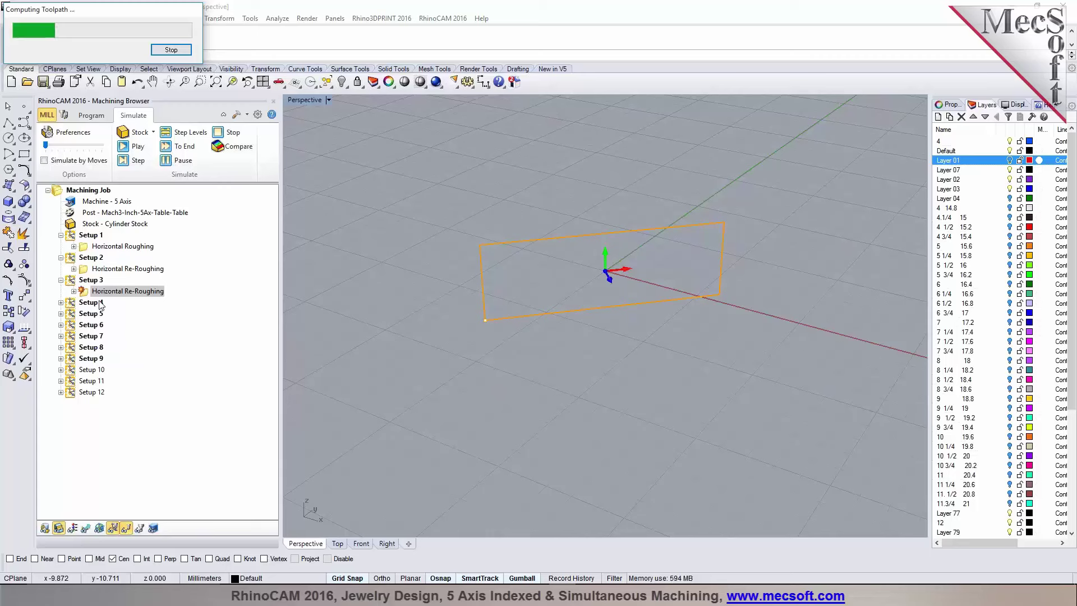
{"action": "left_click", "coordinate": [190, 148]}
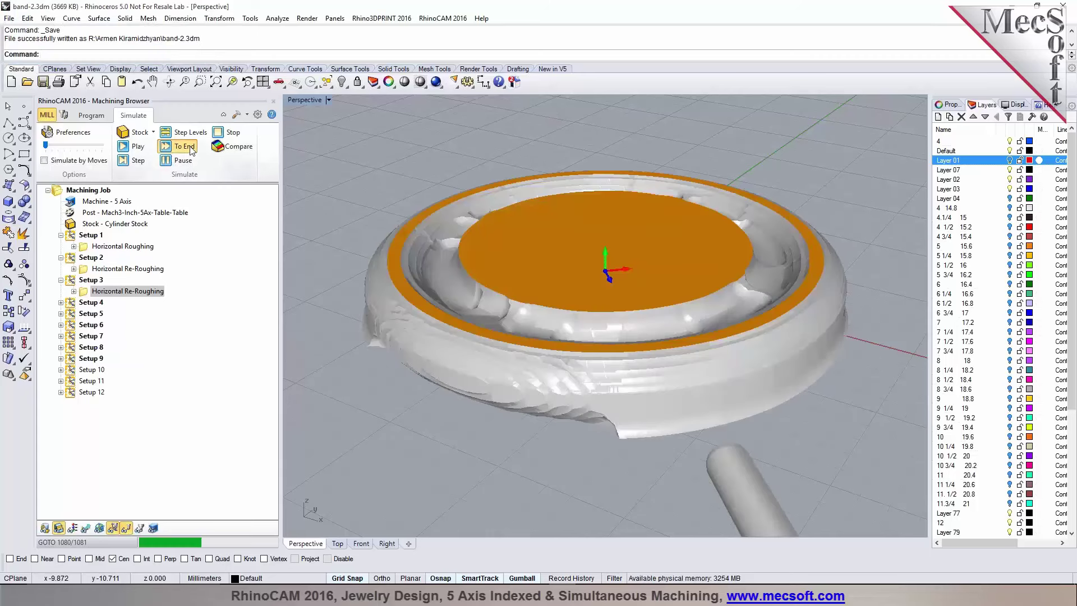
Step: Regenerate the Horizontal Re-Roughing toolpath of Setup 4 and run its simulation to the end
{"action": "left_click_drag", "start_coordinate": [84, 290], "coordinate": [79, 304]}
{"action": "right_click", "coordinate": [95, 318]}
{"action": "left_click", "coordinate": [102, 322]}
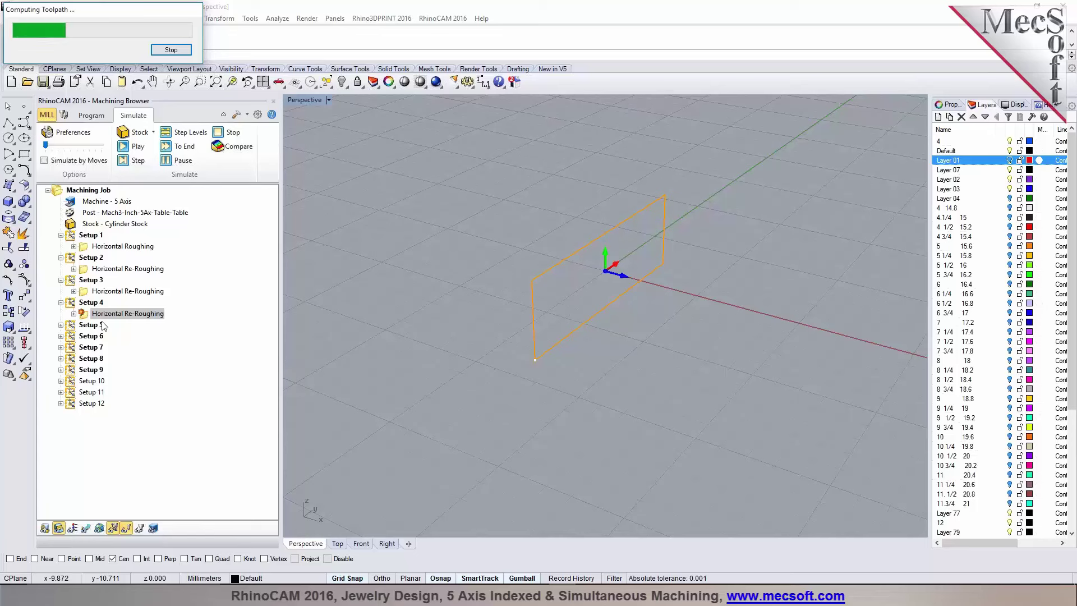
{"action": "key", "text": "ctrl+s"}
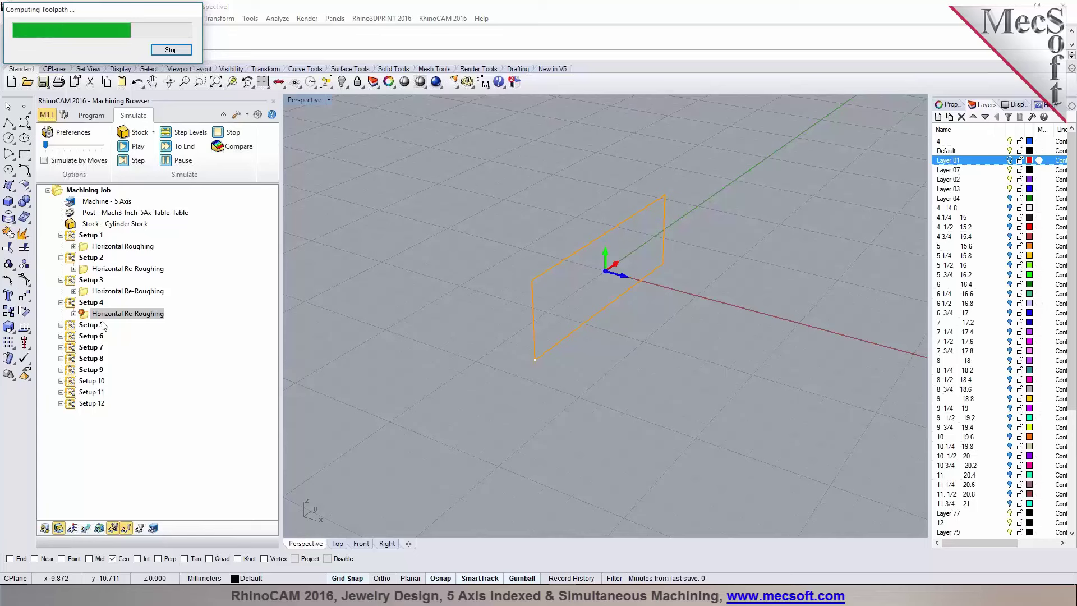
{"action": "left_click", "coordinate": [176, 147]}
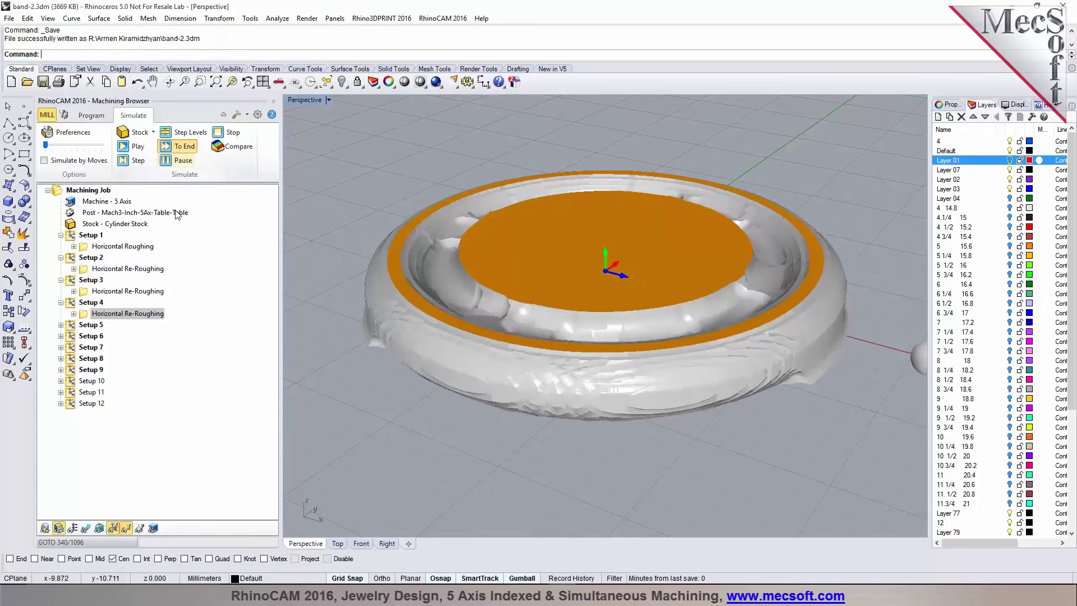
Step: Expand Setup 5, regenerate its Horizontal Re-Roughing toolpath and simulate it to the end
{"action": "left_click", "coordinate": [90, 325]}
{"action": "left_click", "coordinate": [61, 325]}
{"action": "left_click", "coordinate": [98, 336]}
{"action": "right_click", "coordinate": [98, 337]}
{"action": "left_click", "coordinate": [105, 348]}
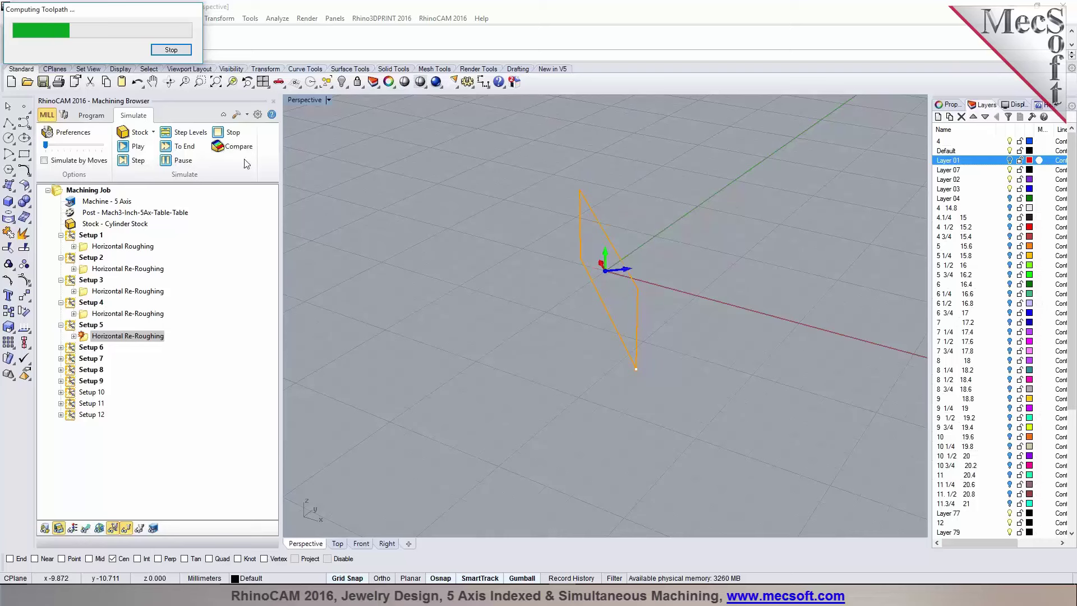
{"action": "left_click", "coordinate": [185, 150]}
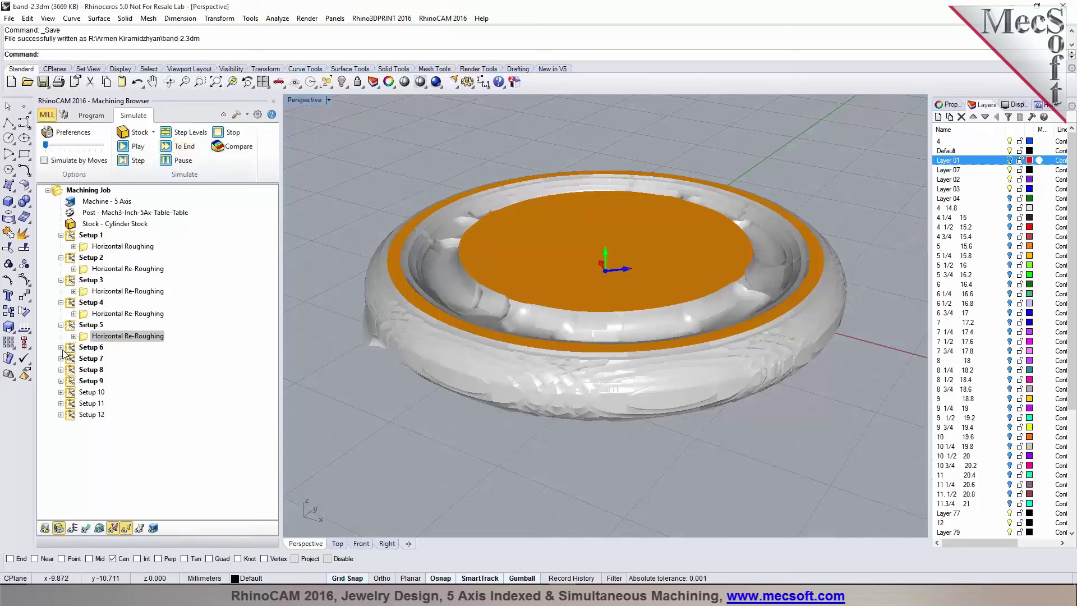
Step: Regenerate Setup 6's Horizontal Re-Roughing toolpath and simulate it to the end on the current stock
{"action": "left_click", "coordinate": [61, 348]}
{"action": "right_click", "coordinate": [84, 360]}
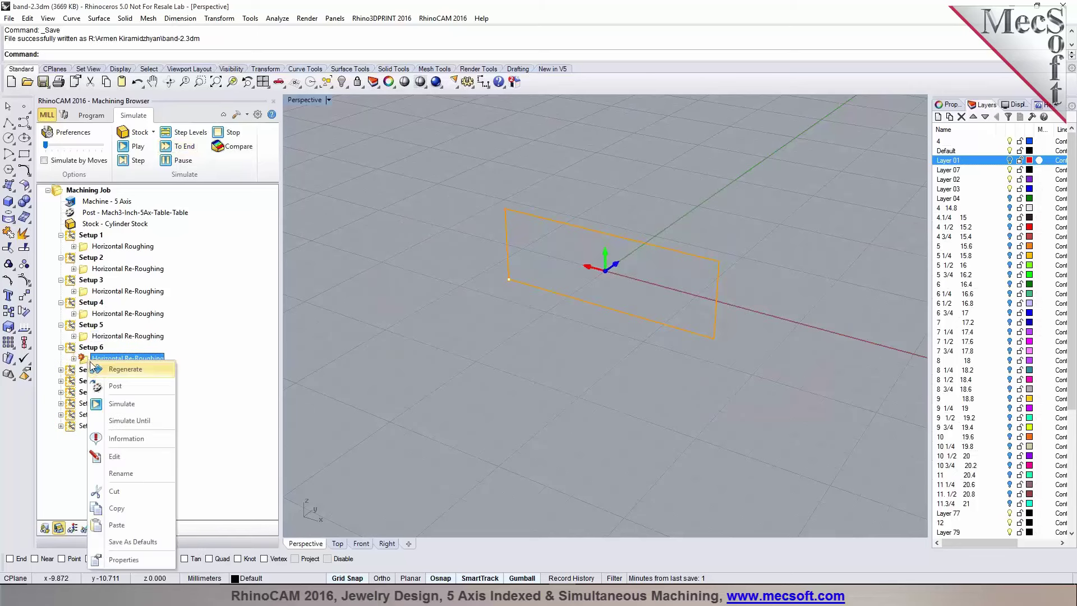
{"action": "left_click", "coordinate": [95, 367]}
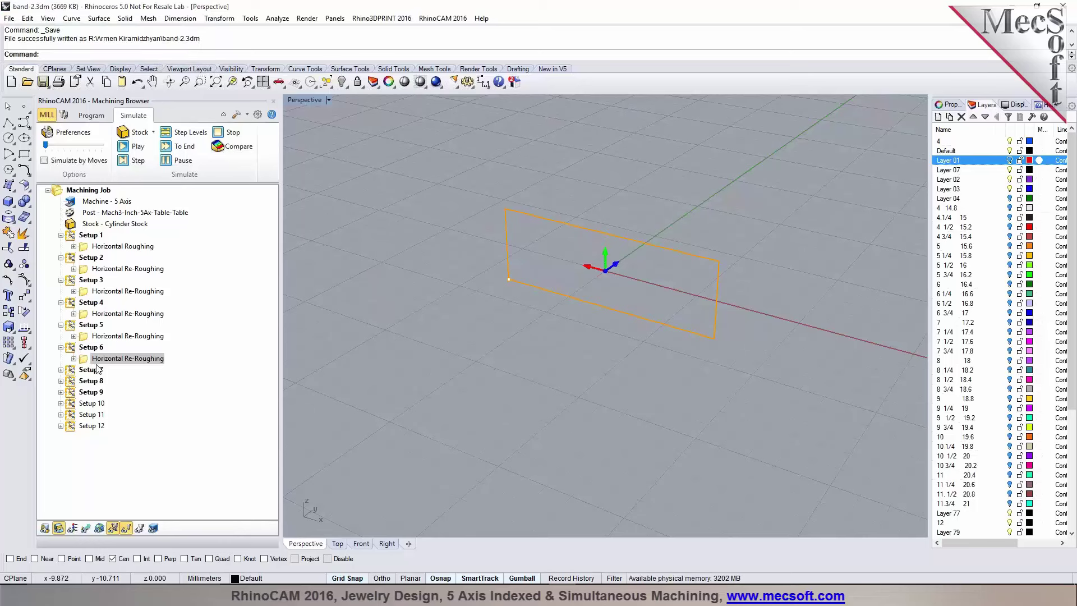
{"action": "left_click", "coordinate": [91, 369]}
{"action": "left_click", "coordinate": [128, 358]}
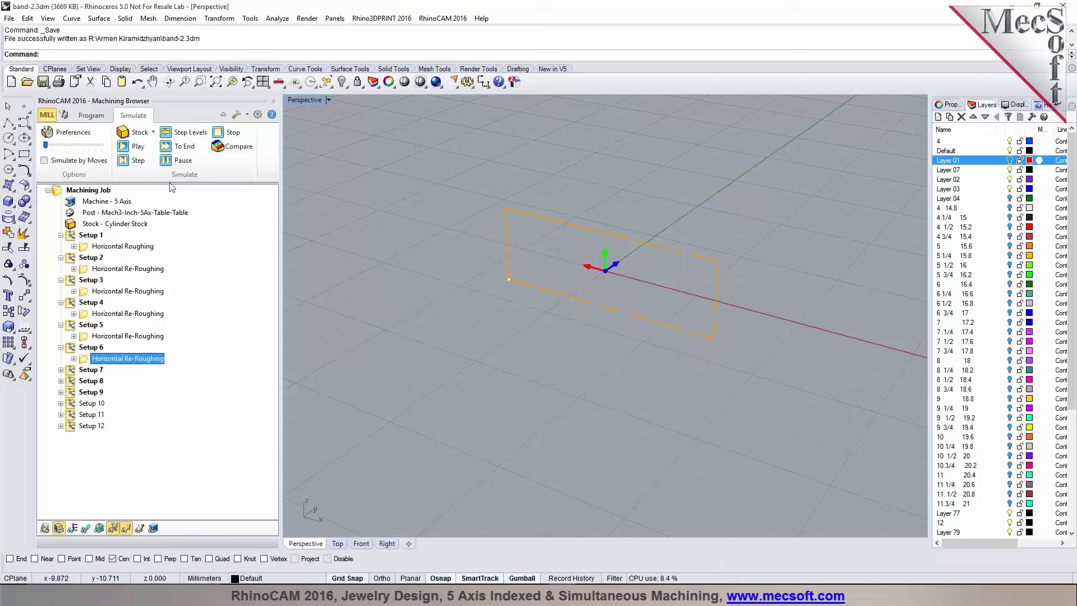
{"action": "left_click", "coordinate": [181, 146]}
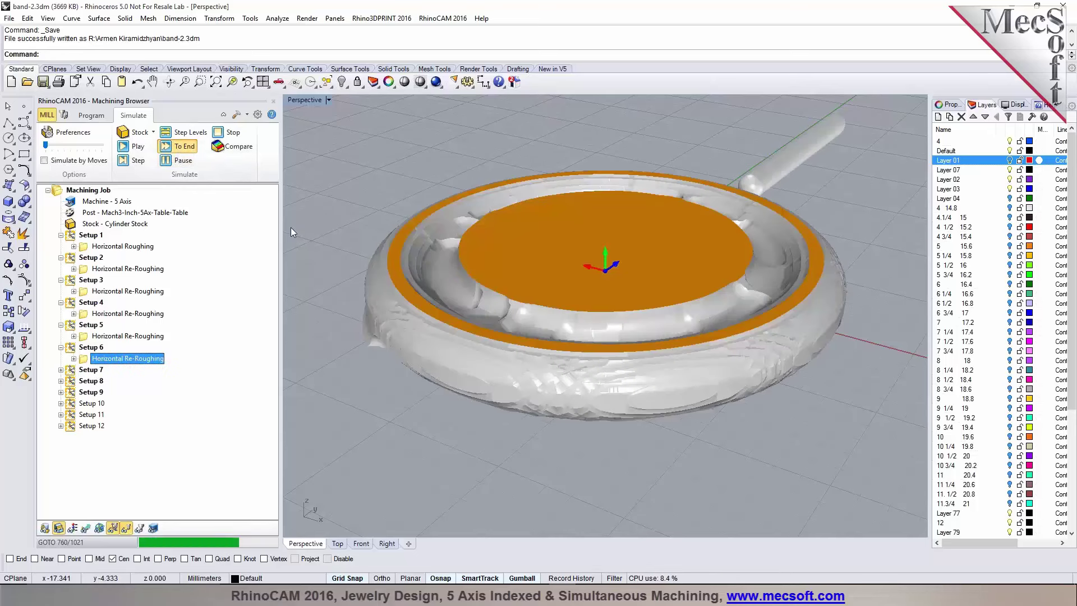
Step: Expand Setup 7, regenerate its Horizontal Re-Roughing toolpath and simulate it to the end
{"action": "double_click", "coordinate": [91, 370]}
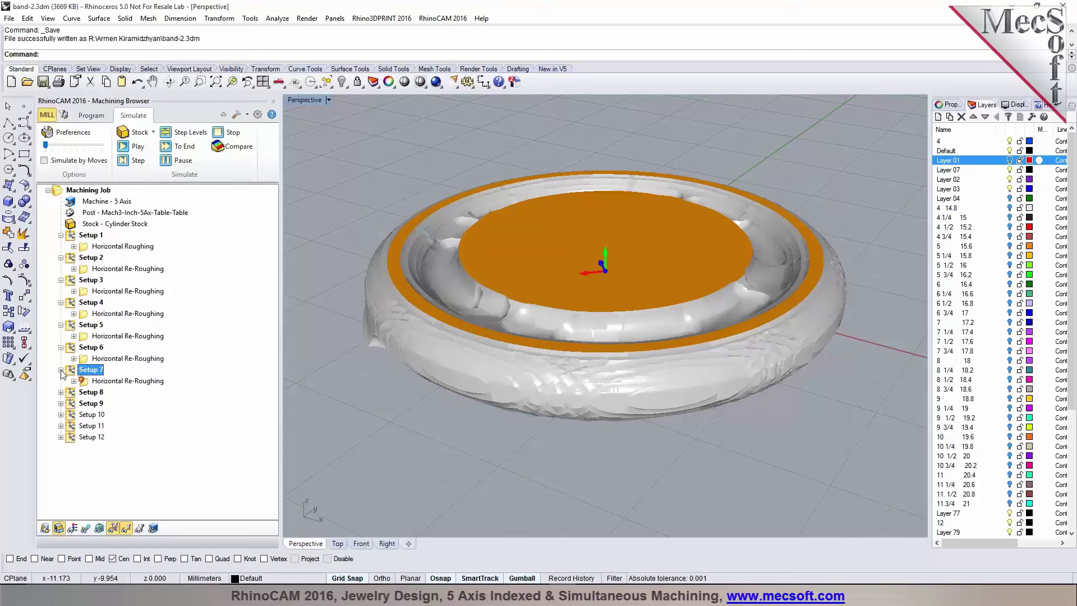
{"action": "left_click", "coordinate": [127, 381]}
{"action": "right_click", "coordinate": [137, 387]}
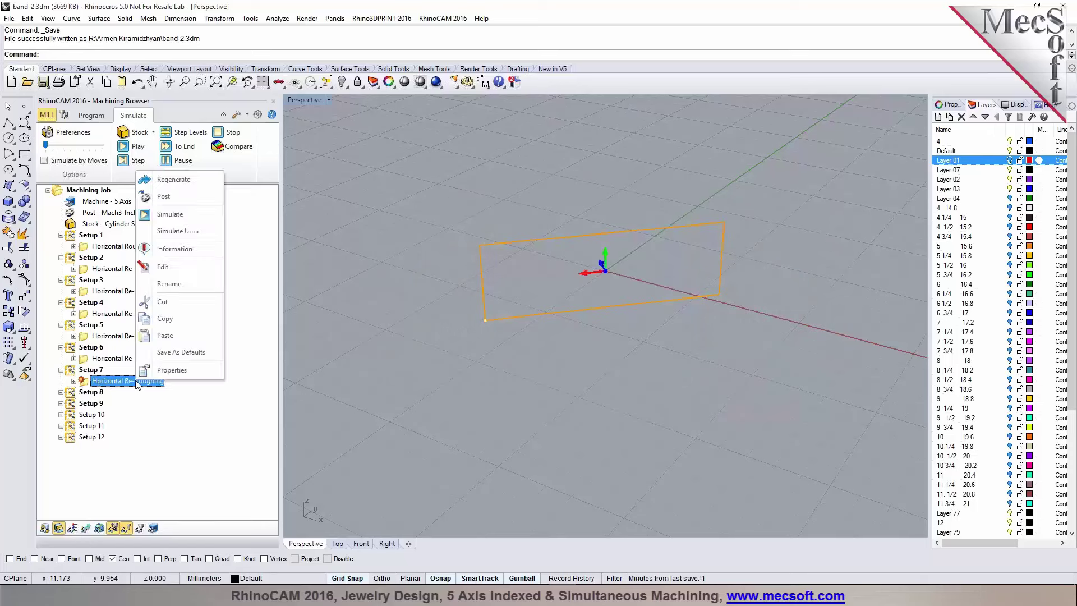
{"action": "left_click", "coordinate": [174, 180]}
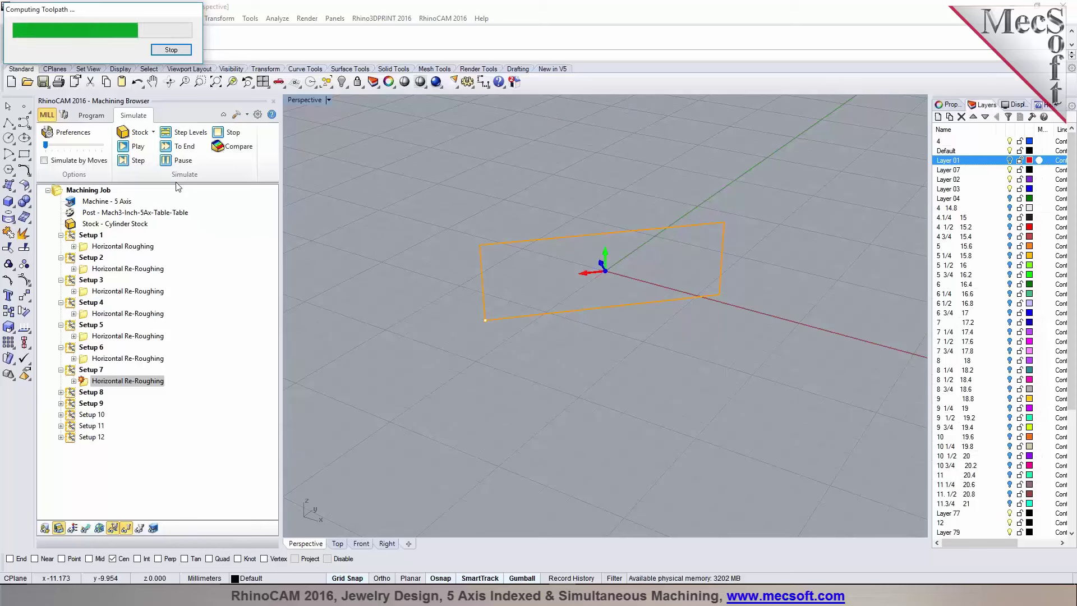
{"action": "left_click", "coordinate": [185, 147]}
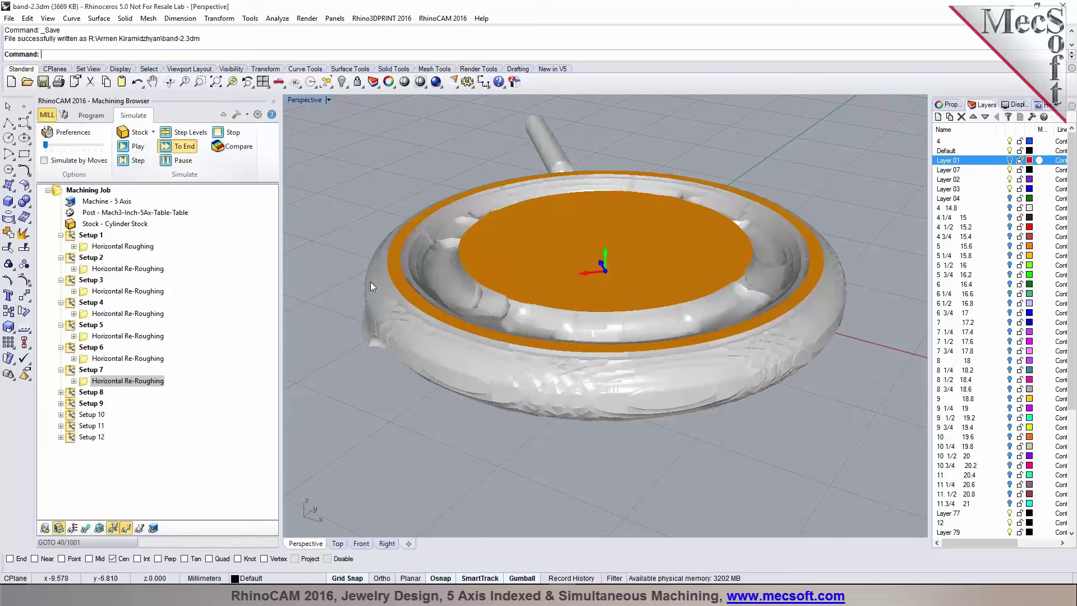
Step: Regenerate the Horizontal Re-Roughing toolpath under Setup 8 and simulate it to the end
{"action": "double_click", "coordinate": [80, 394]}
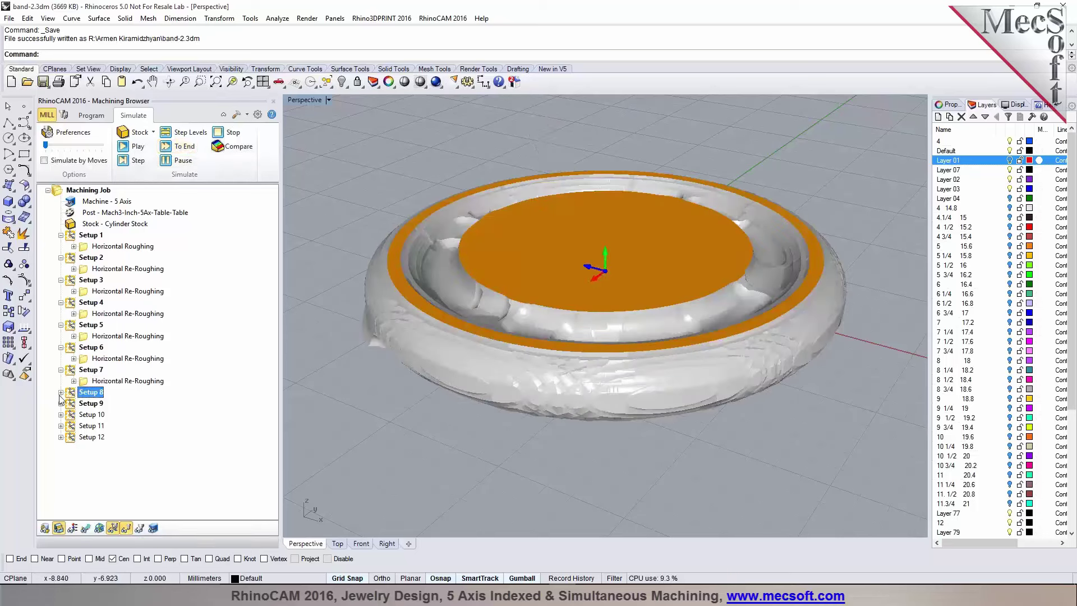
{"action": "left_click", "coordinate": [128, 403]}
{"action": "right_click", "coordinate": [107, 404]}
{"action": "key", "text": "Escape"}
{"action": "right_click", "coordinate": [112, 402]}
{"action": "left_click", "coordinate": [131, 212]}
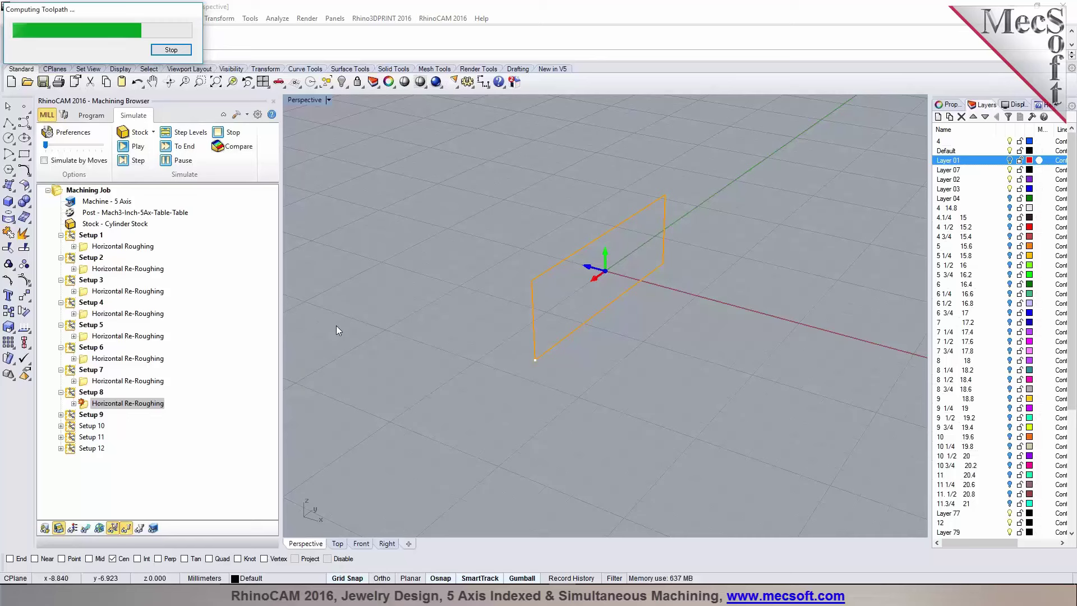
{"action": "left_click", "coordinate": [185, 148]}
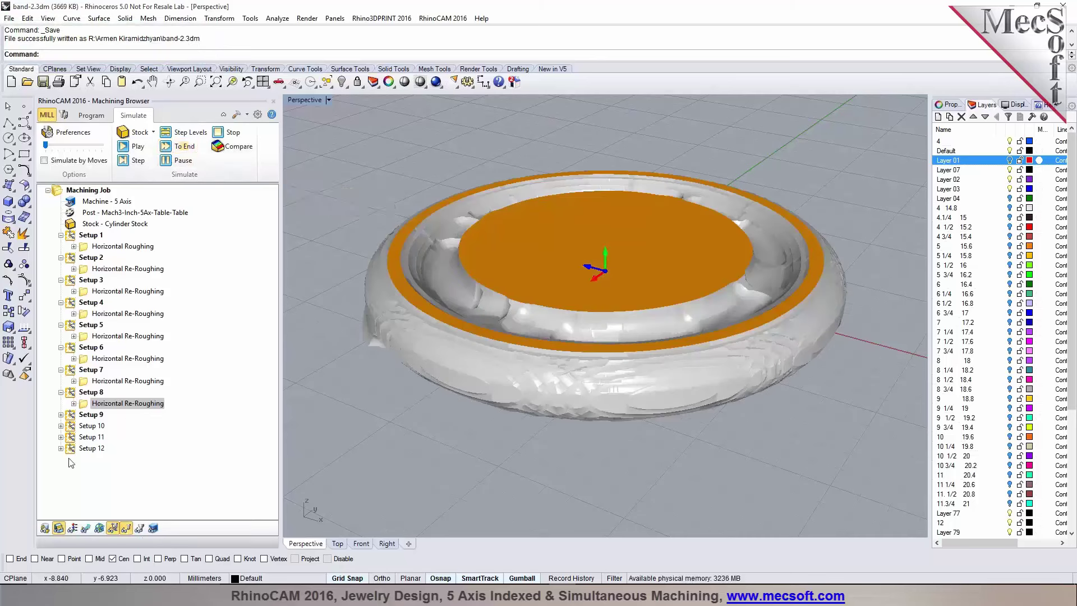
Step: Regenerate the Horizontal Re-Roughing toolpath under Setup 9 and simulate it to the end
{"action": "double_click", "coordinate": [89, 415]}
{"action": "left_click", "coordinate": [93, 426]}
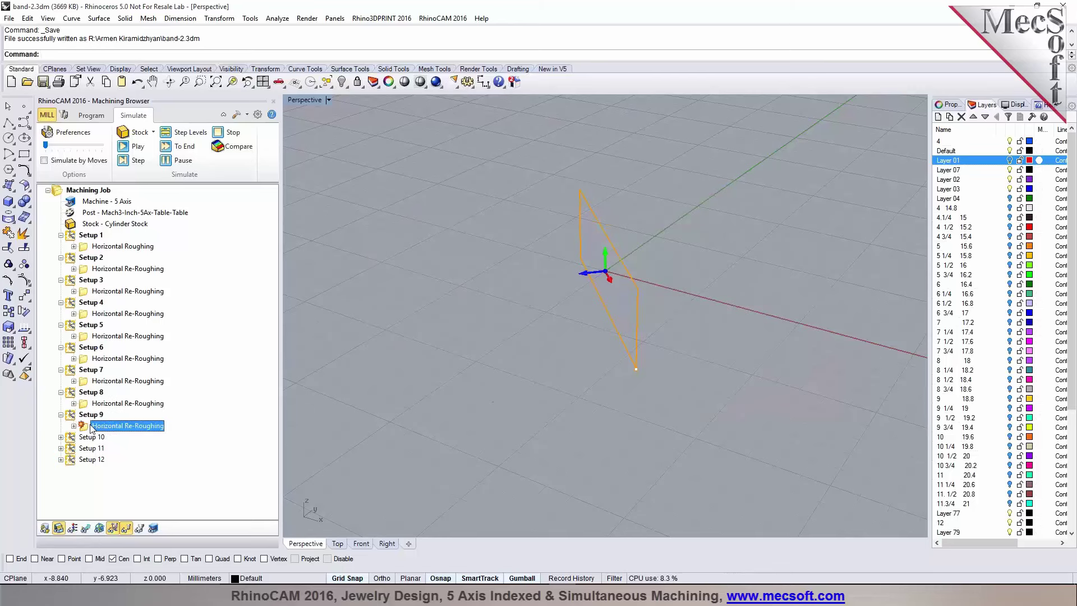
{"action": "right_click", "coordinate": [92, 426]}
{"action": "left_click", "coordinate": [137, 223]}
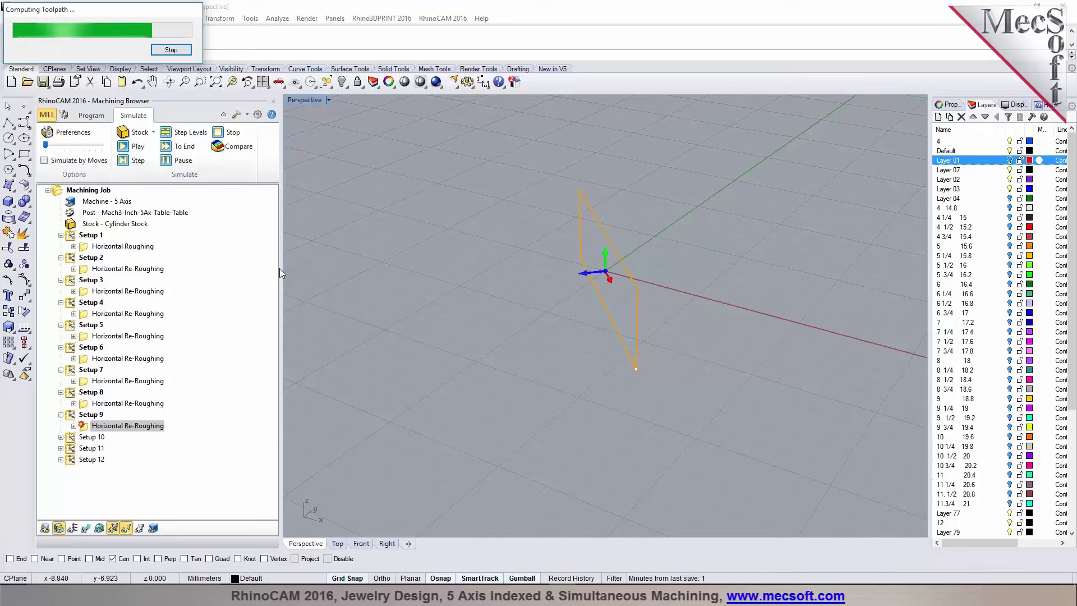
{"action": "left_click", "coordinate": [180, 145]}
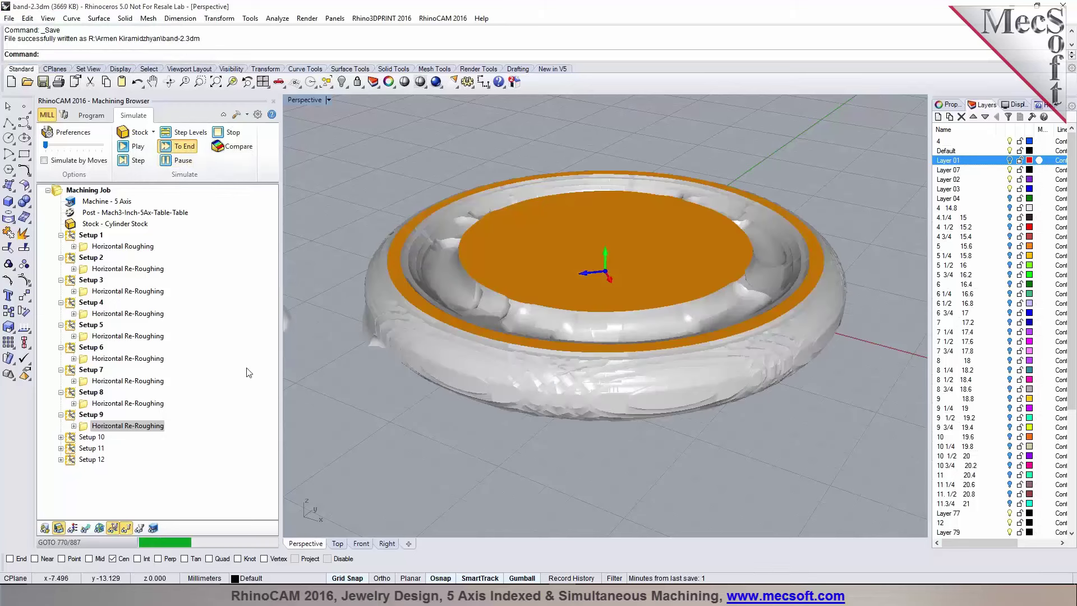
Step: Play the simulation of Setup 10's Engraving operation and raise the simulation speed to its maximum
{"action": "left_click", "coordinate": [60, 436]}
{"action": "left_click", "coordinate": [106, 449]}
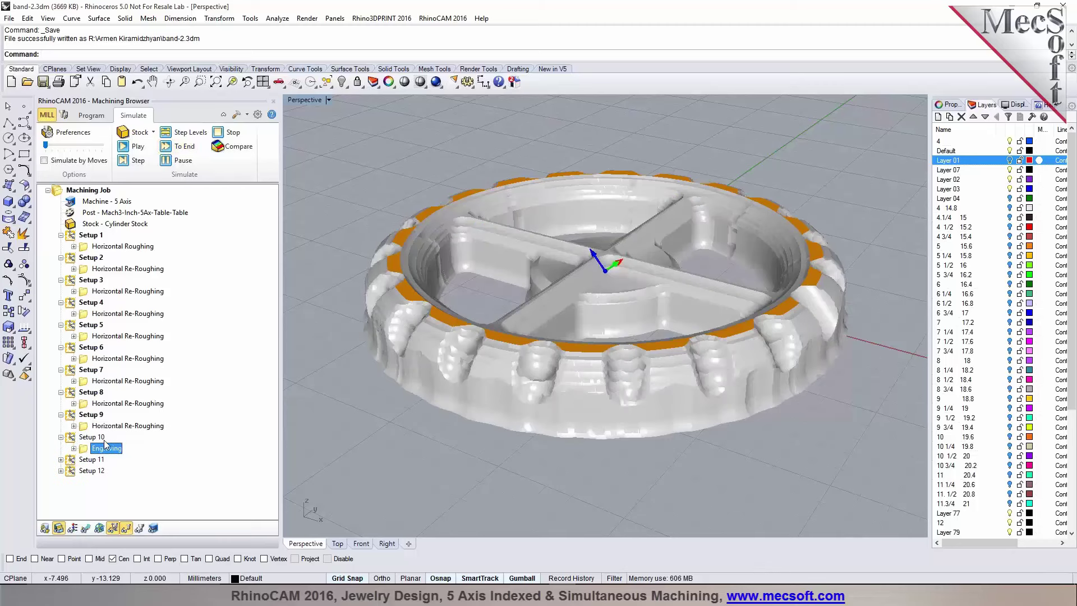
{"action": "left_click", "coordinate": [137, 147]}
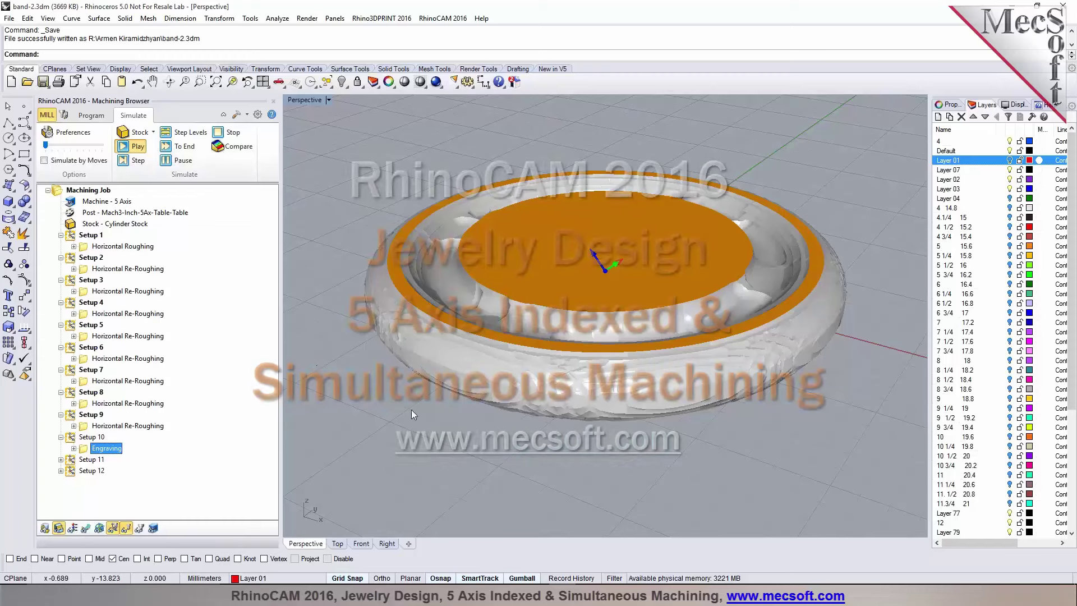
{"action": "left_click_drag", "start_coordinate": [48, 146], "coordinate": [107, 150]}
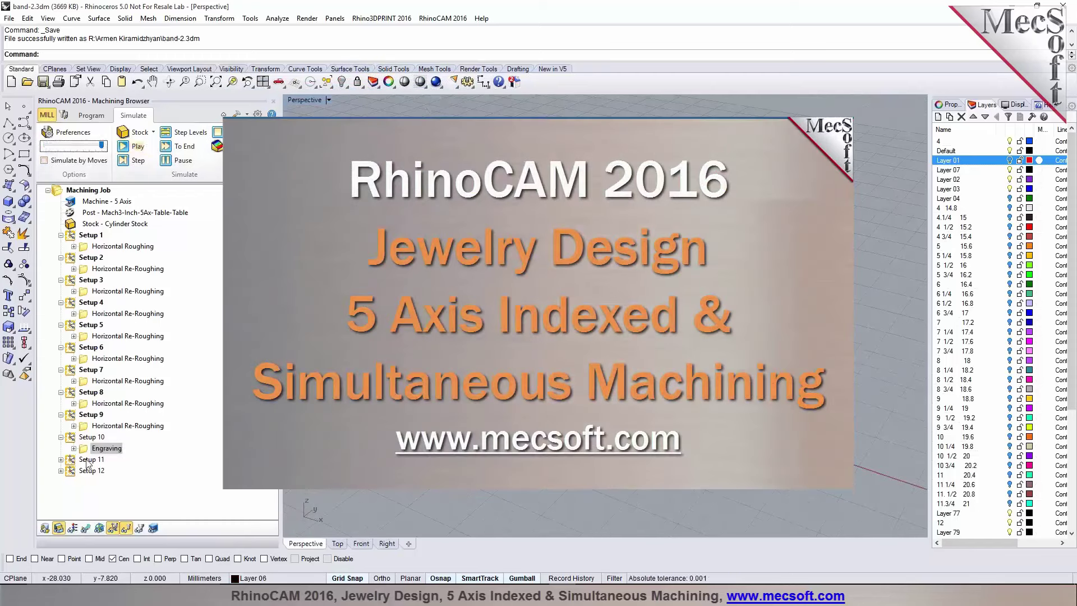
Step: Simulate the machining operations of Setup 12
{"action": "left_click", "coordinate": [78, 462]}
{"action": "right_click", "coordinate": [79, 474]}
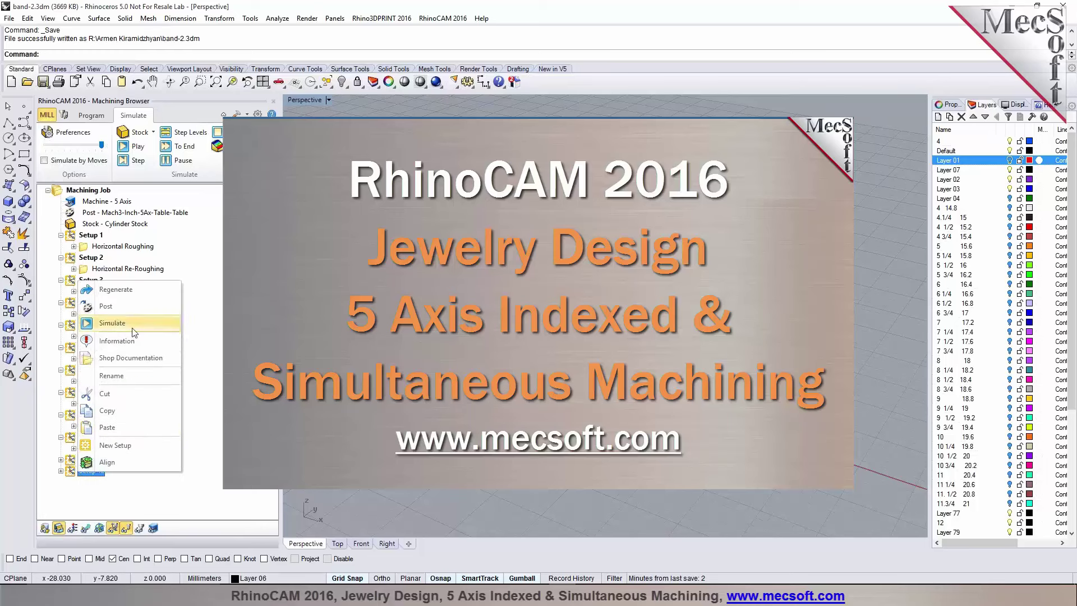
{"action": "left_click", "coordinate": [133, 328]}
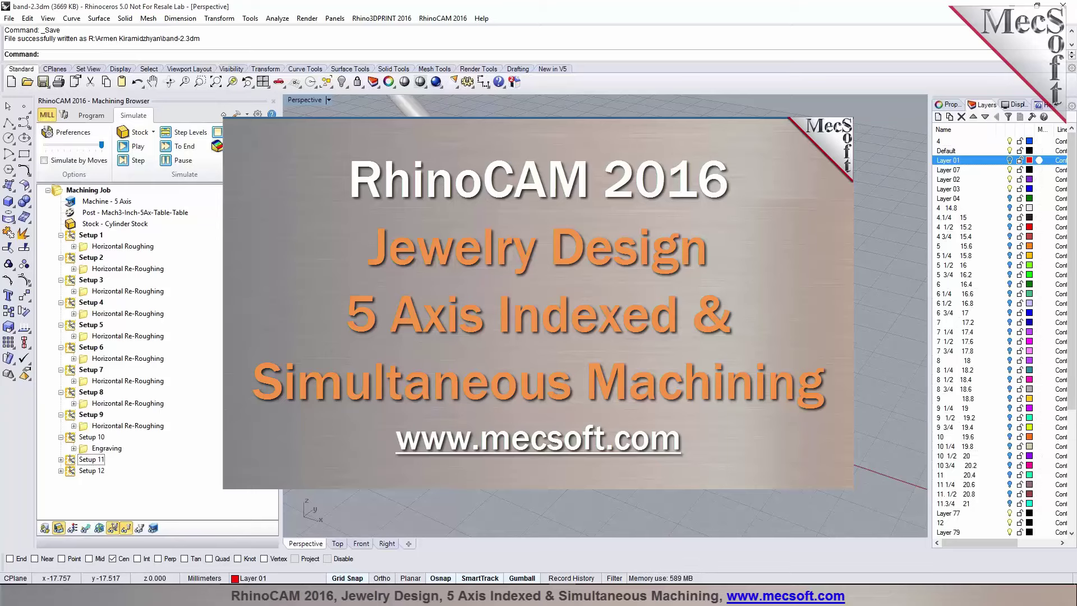